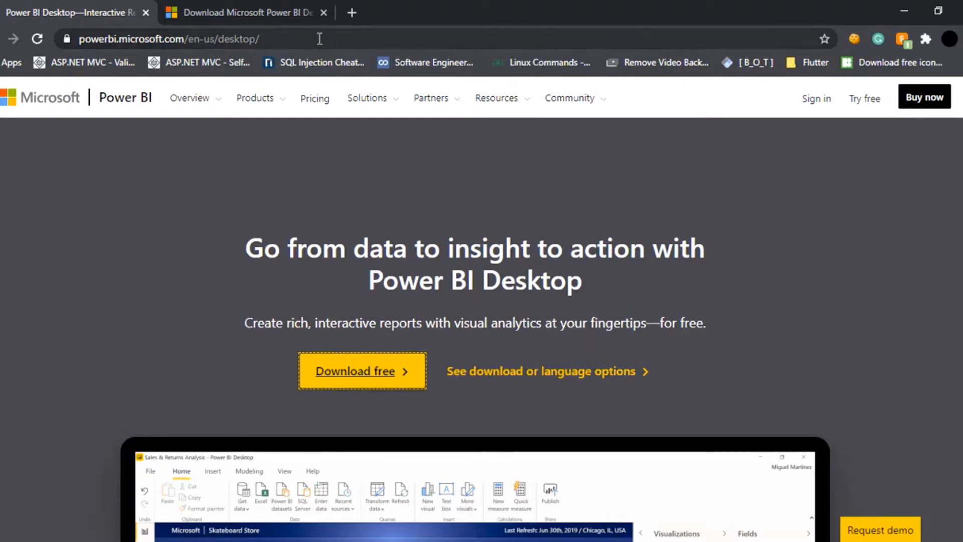
# Review the Power BI Desktop product page, its web address and the matching Microsoft Store listing
pyautogui.click(294, 39)
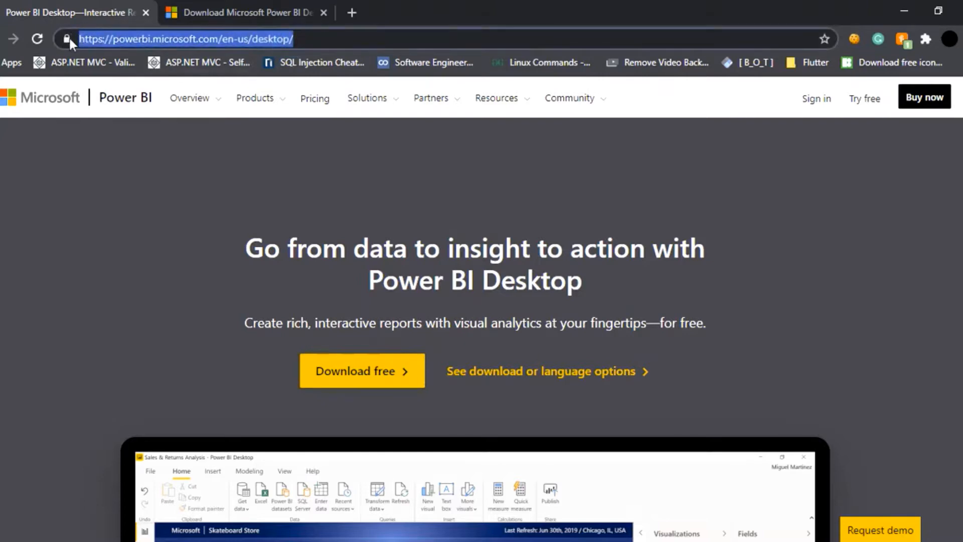
pyautogui.click(356, 40)
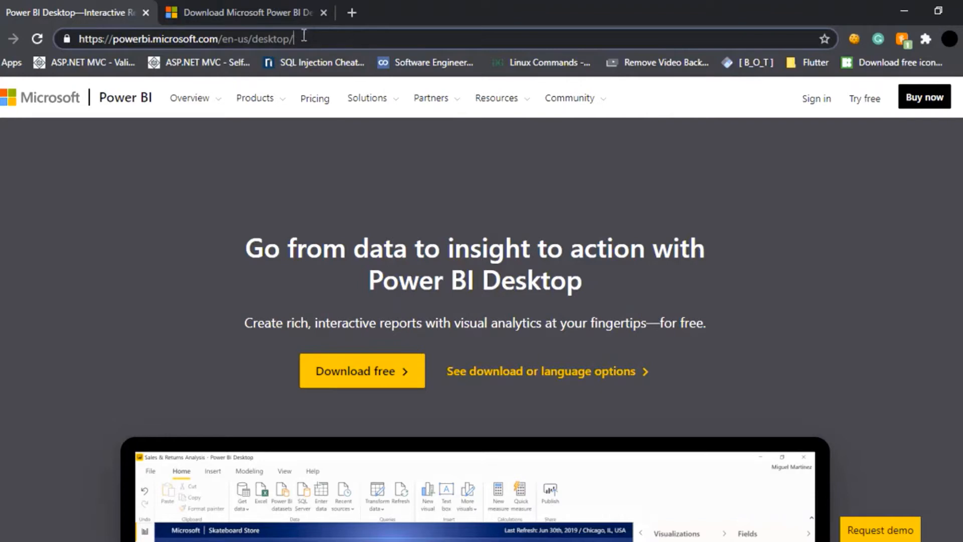
pyautogui.moveTo(962, 120); pyautogui.dragTo(962, 148)
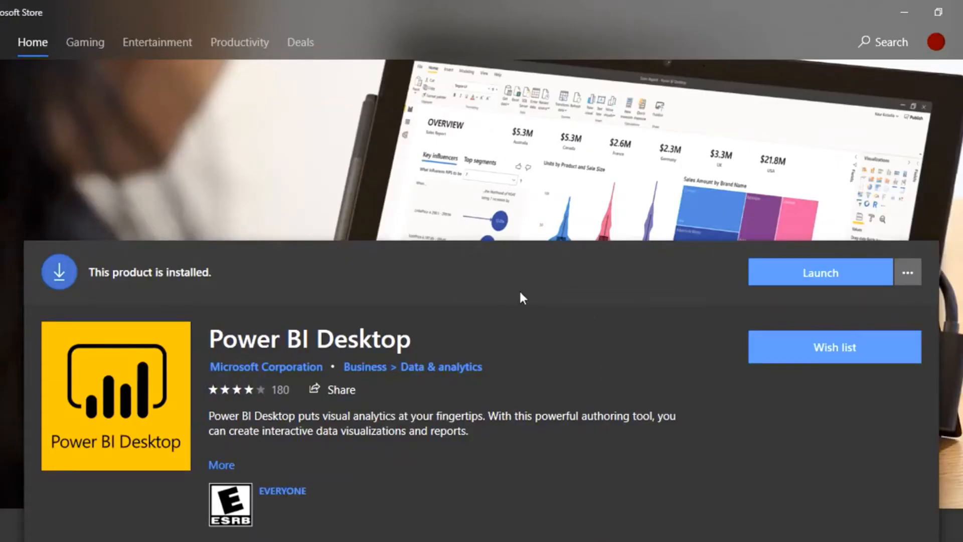
pyautogui.scroll(-2, 520, 293)
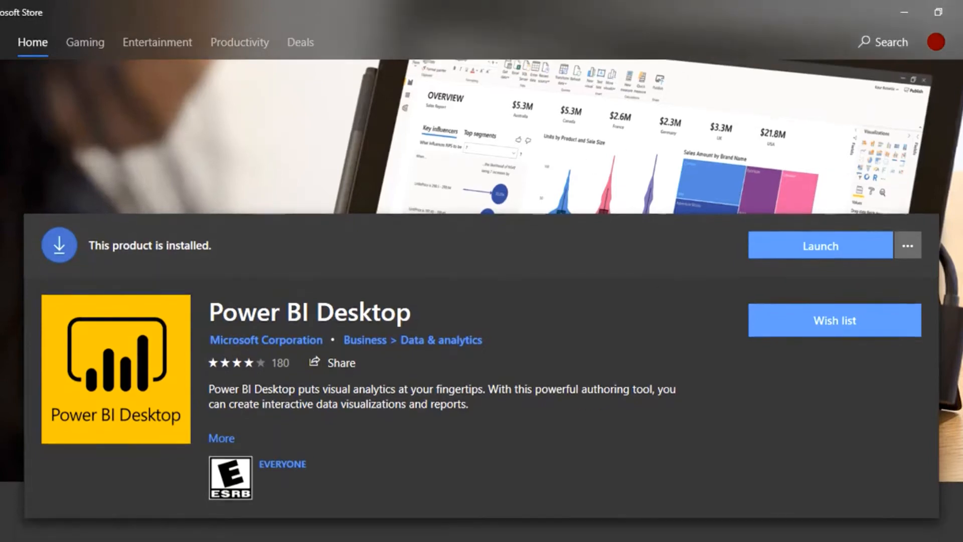
pyautogui.scroll(-1, 482, 271)
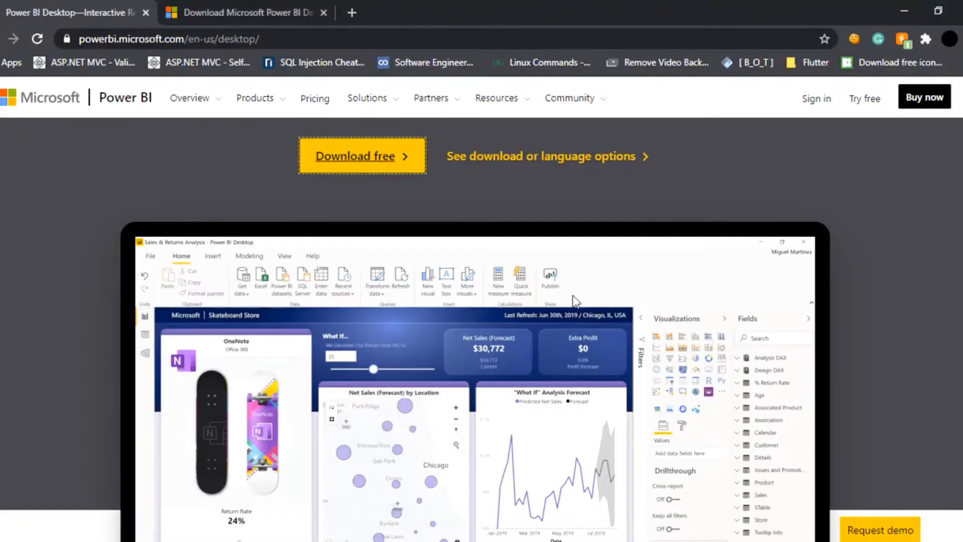
pyautogui.scroll(3, 751, 245)
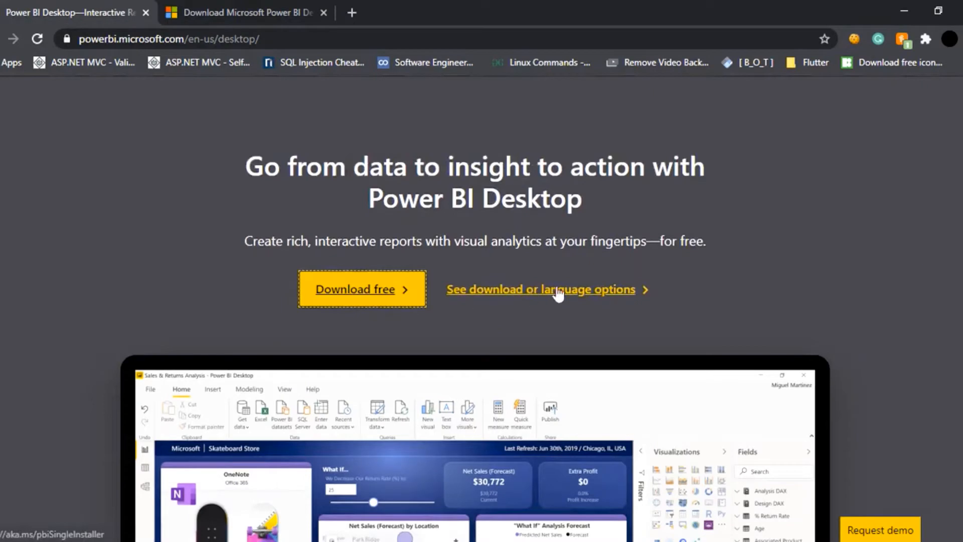
# Choose English as the download language on the Microsoft Download Center page for Power BI Desktop
pyautogui.click(256, 7)
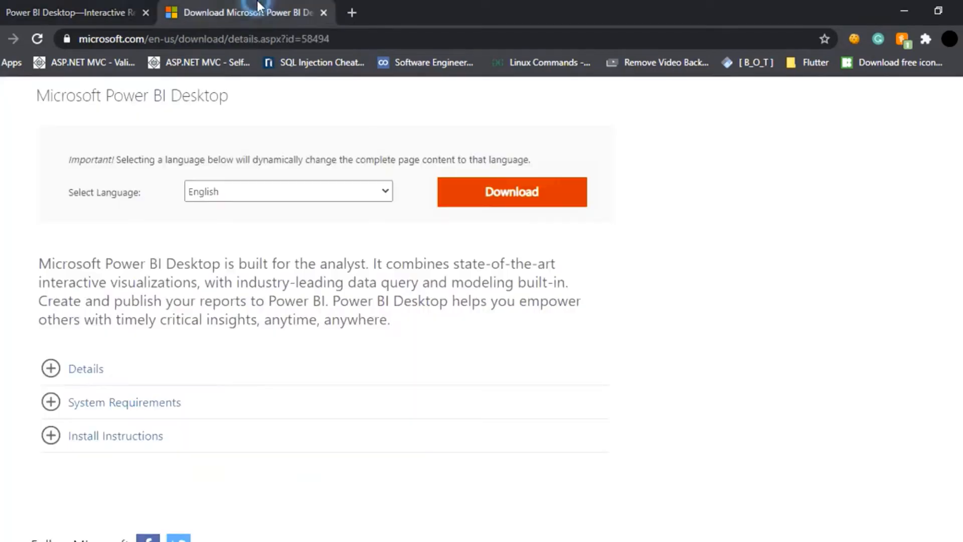
pyautogui.scroll(6, 451, 200)
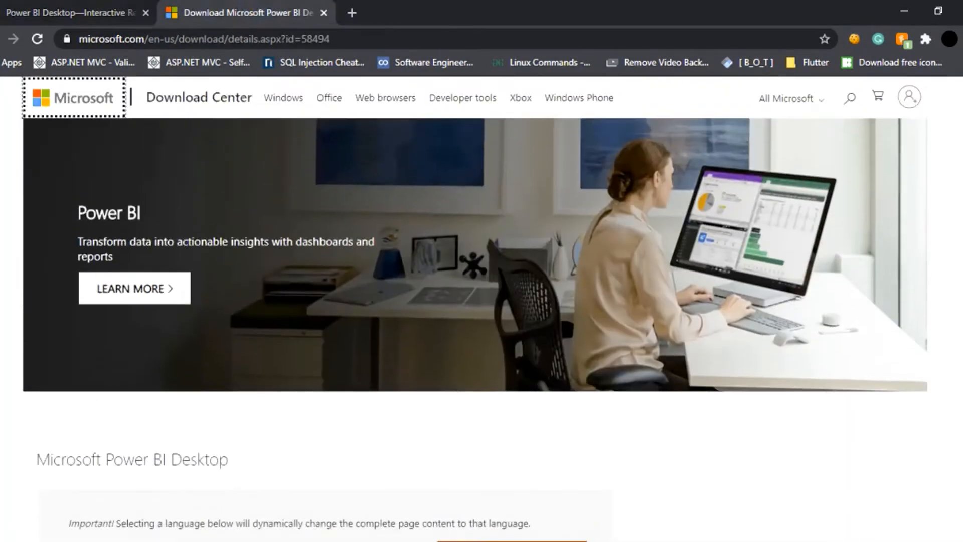
pyautogui.scroll(-6, 475, 301)
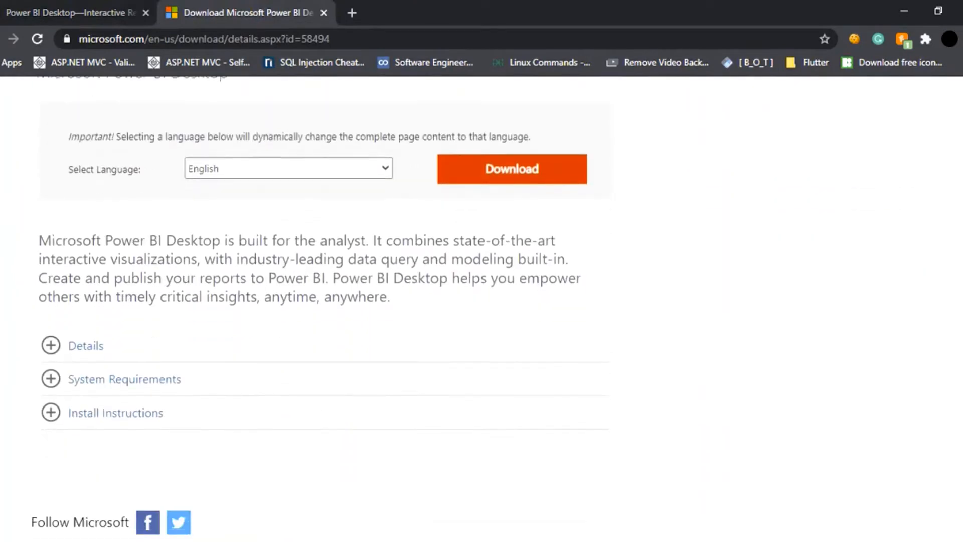
pyautogui.click(385, 170)
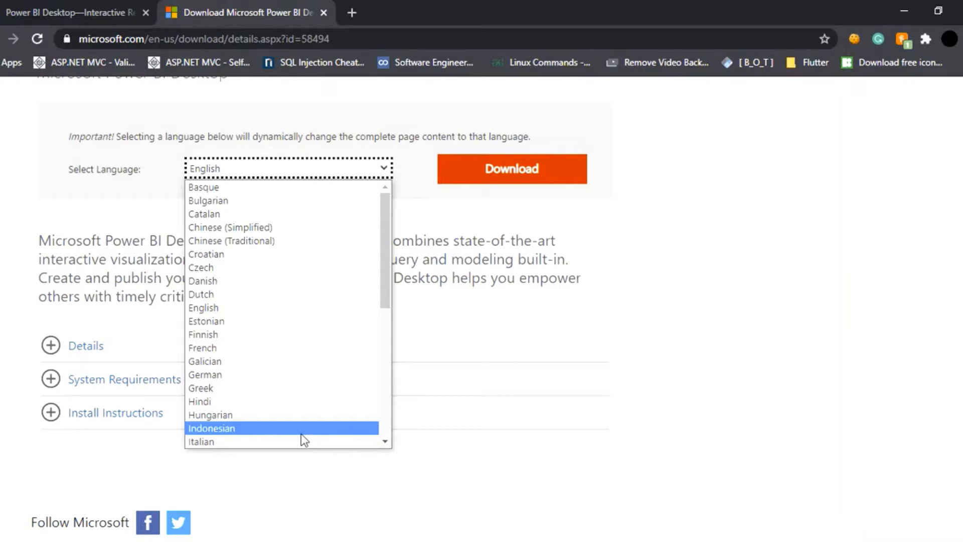
pyautogui.click(233, 311)
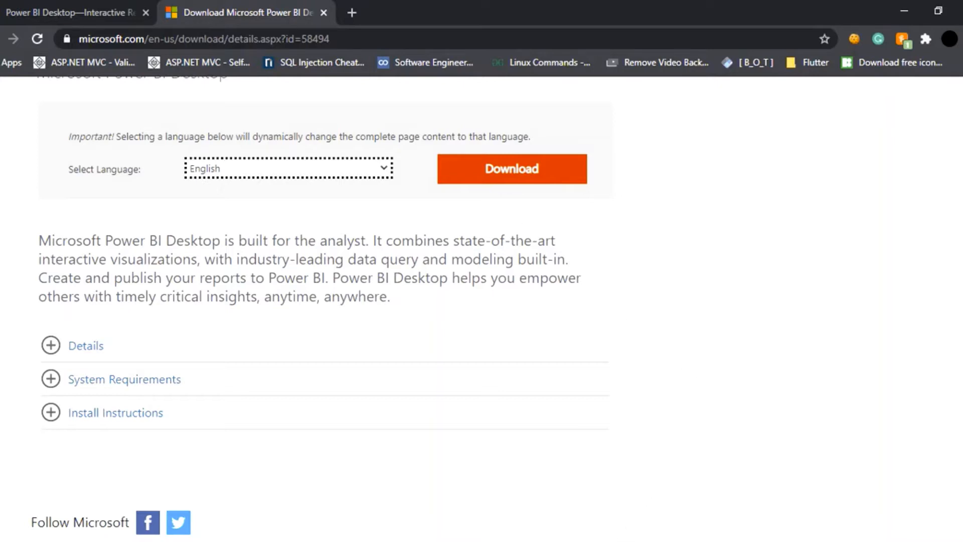
# Switch to Power BI Desktop and dismiss its start screen to reach the blank report
pyautogui.moveTo(613, 541)
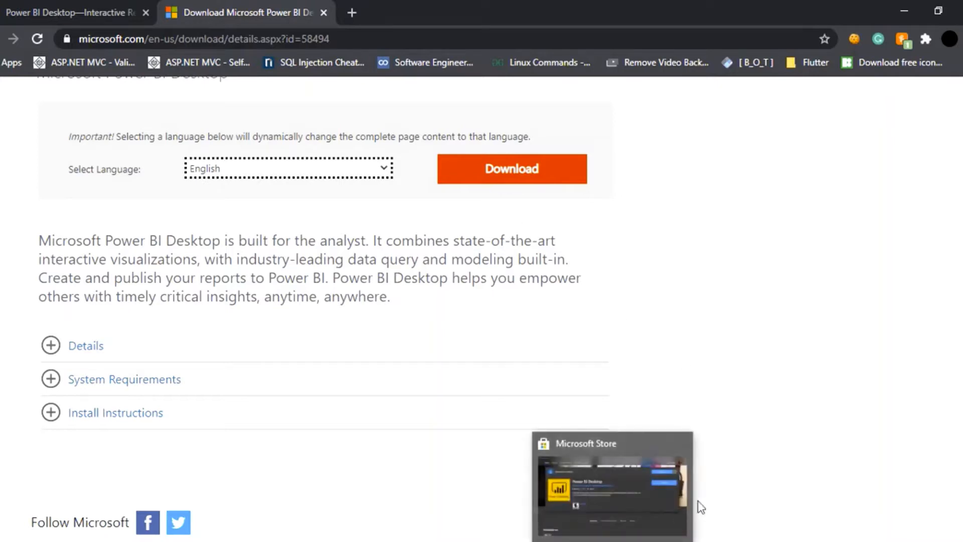
pyautogui.click(652, 541)
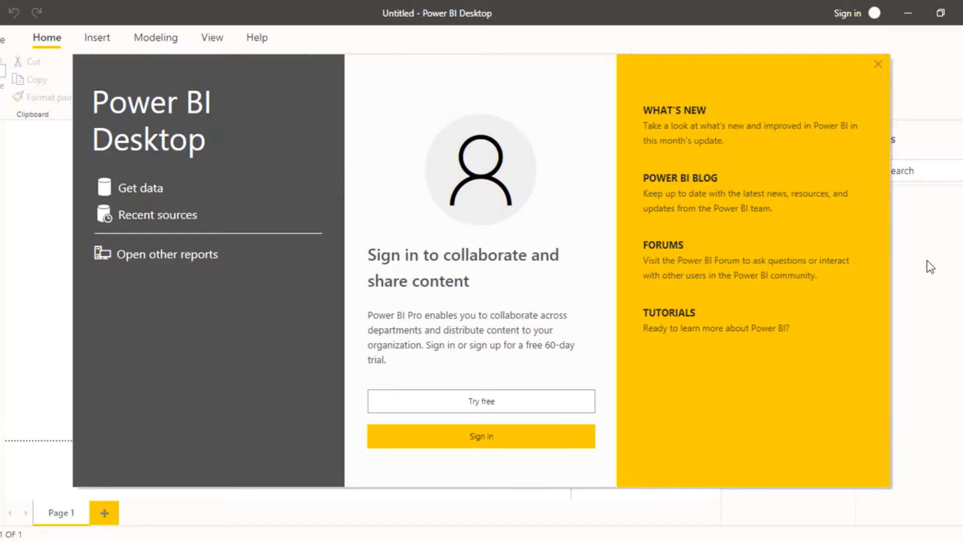
pyautogui.click(881, 67)
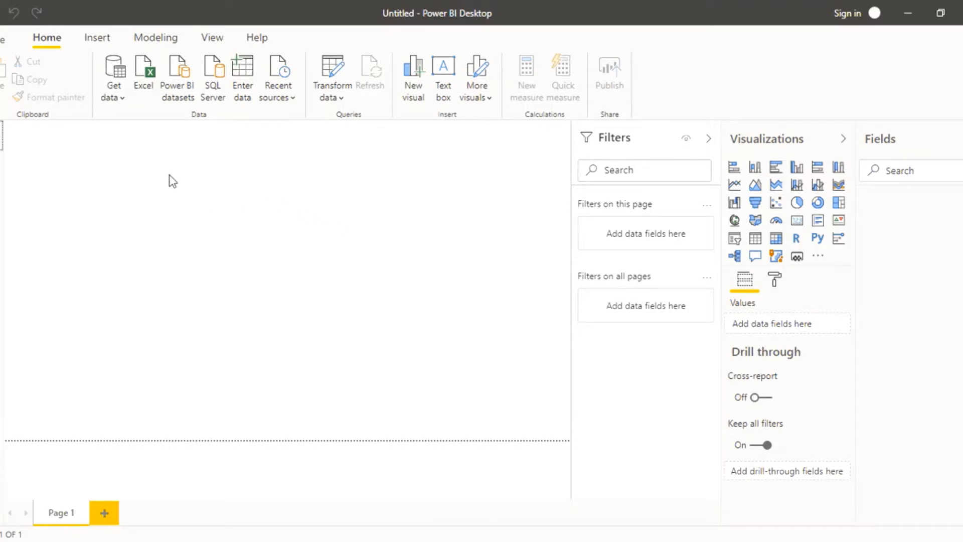
# Examine the Insert, Modeling, View and Help commands and the file options available for the blank report
pyautogui.click(95, 38)
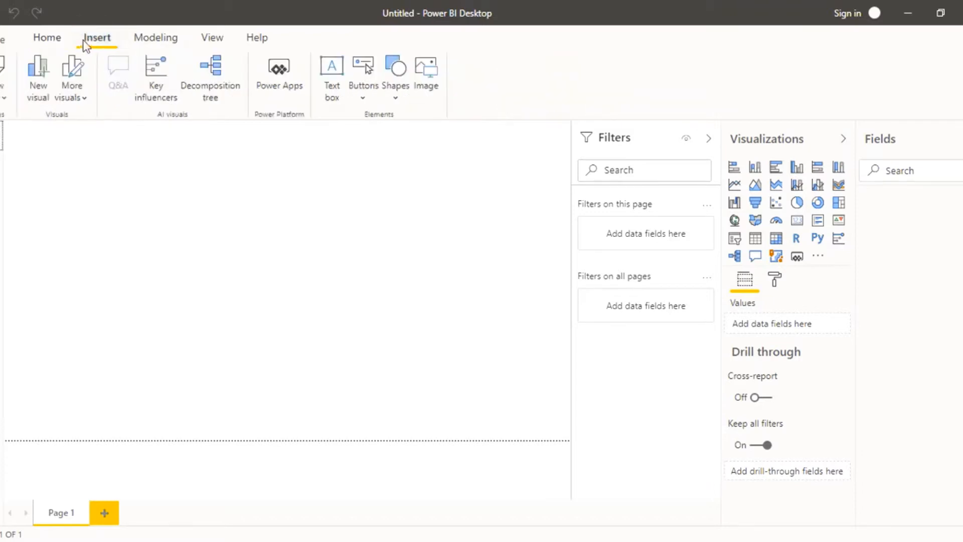
pyautogui.click(154, 38)
pyautogui.click(214, 29)
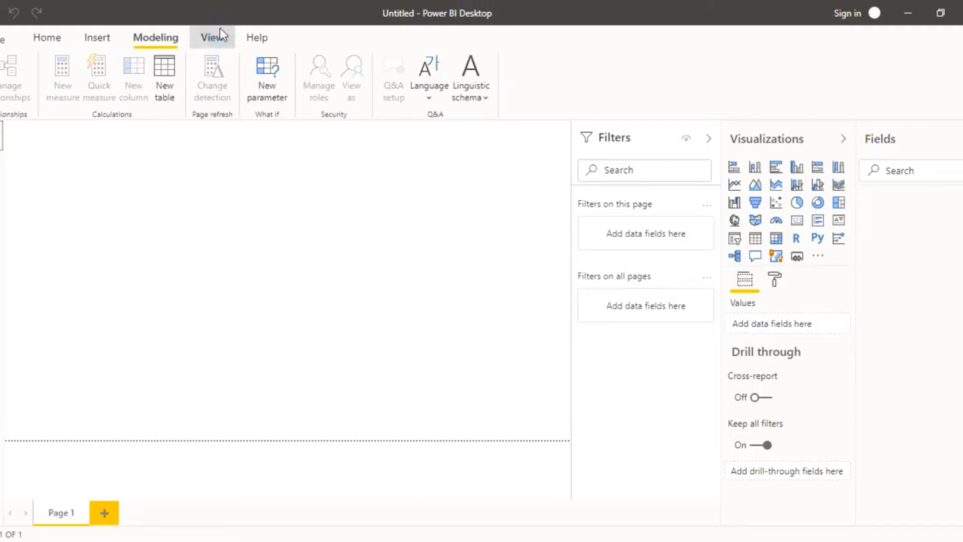
pyautogui.click(269, 40)
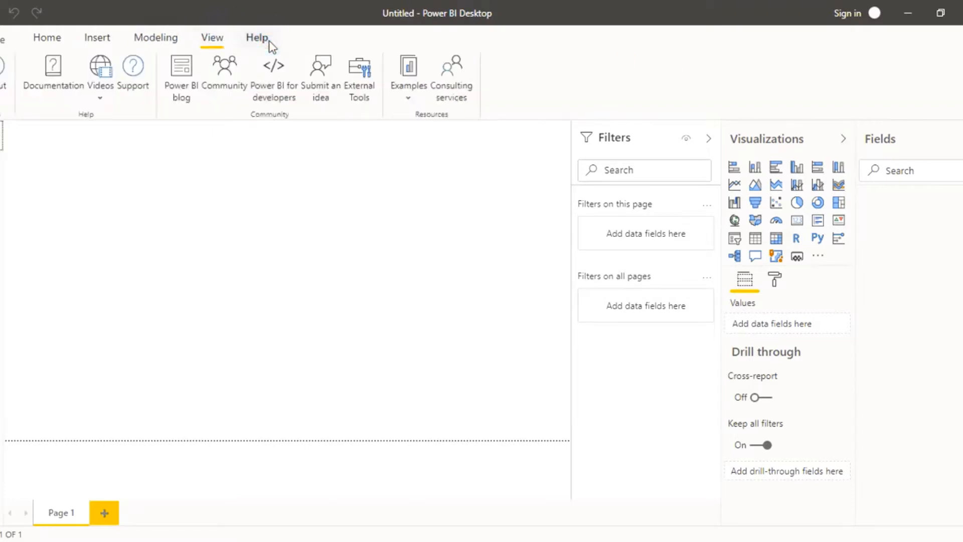
pyautogui.click(212, 39)
pyautogui.click(161, 33)
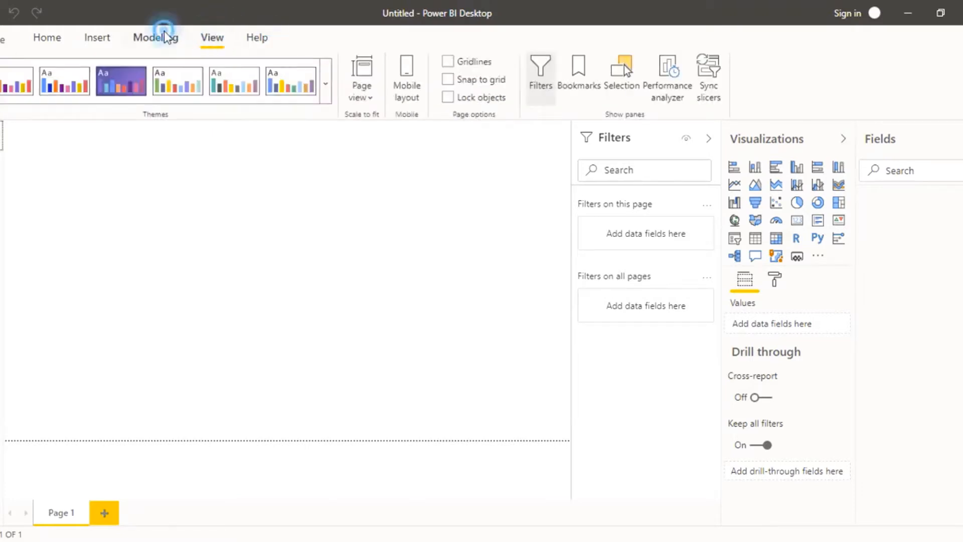
pyautogui.click(116, 41)
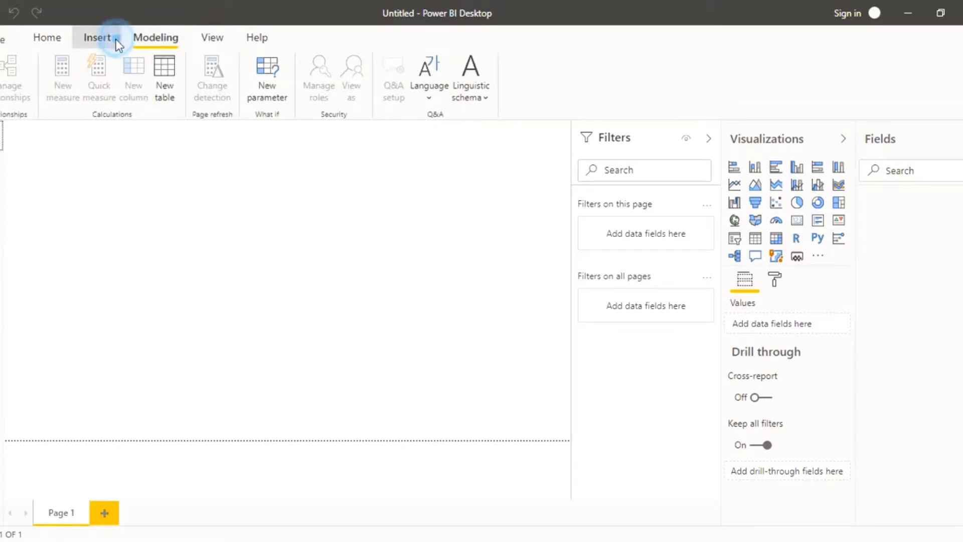
pyautogui.click(51, 38)
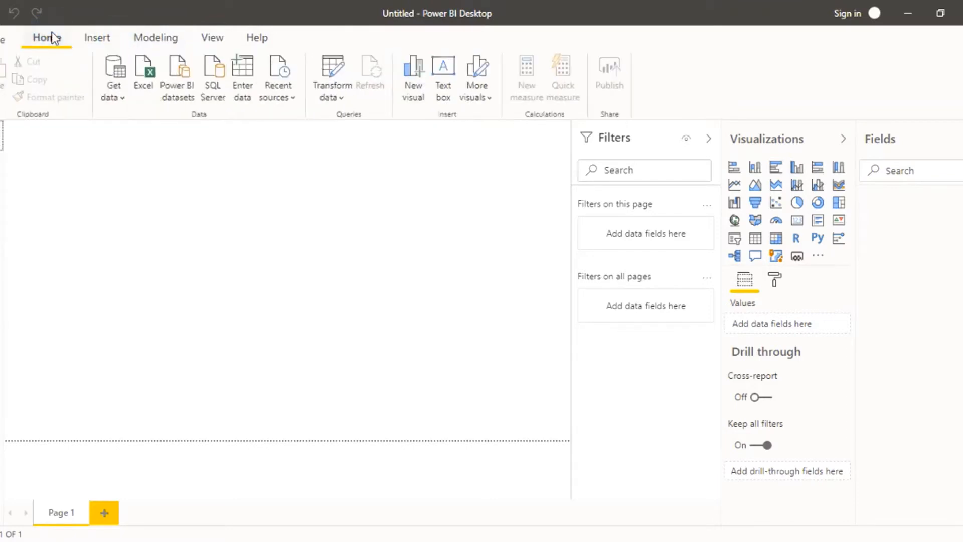
pyautogui.click(3, 36)
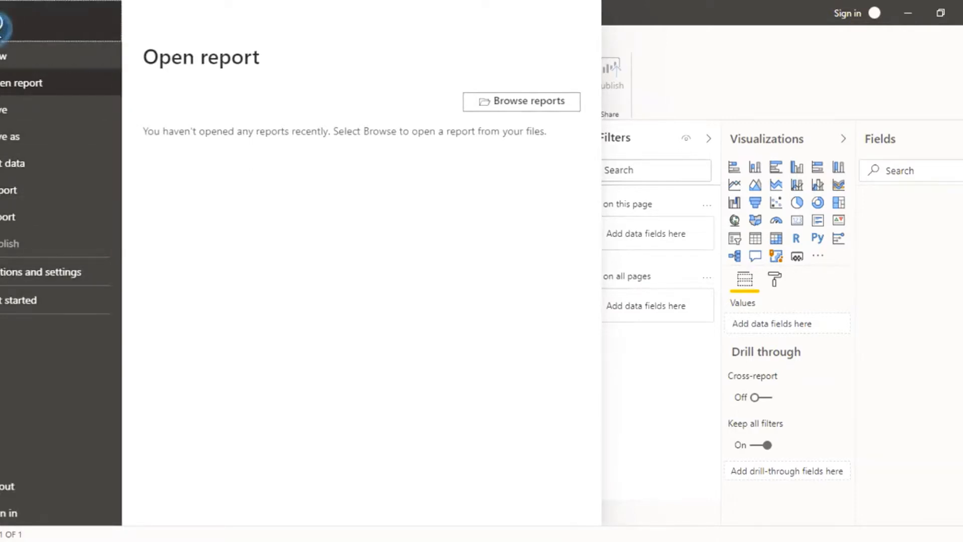
pyautogui.click(4, 23)
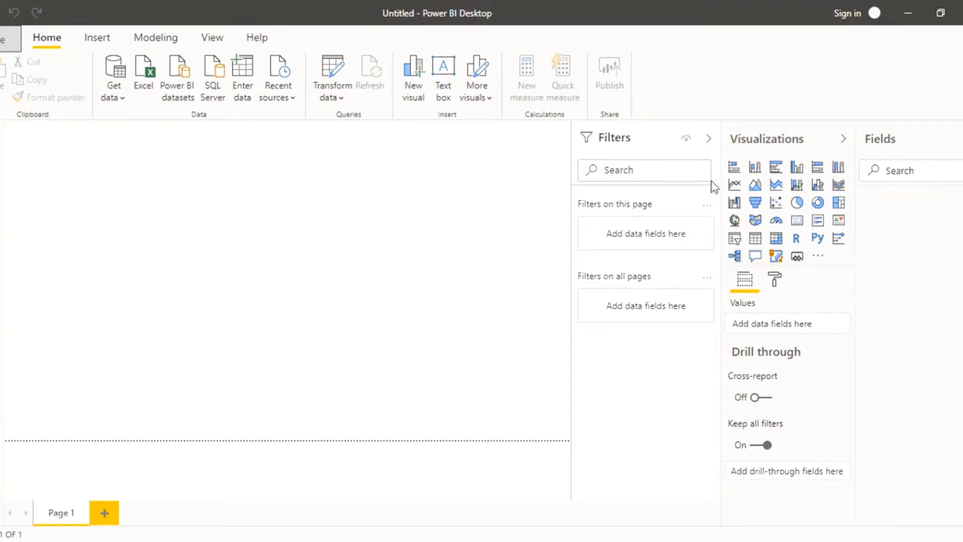
pyautogui.click(819, 257)
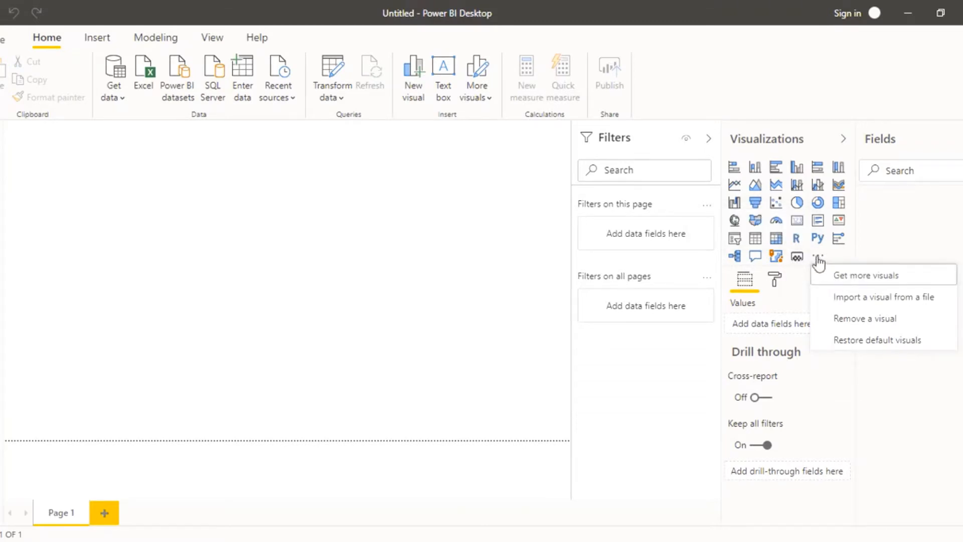
pyautogui.click(894, 280)
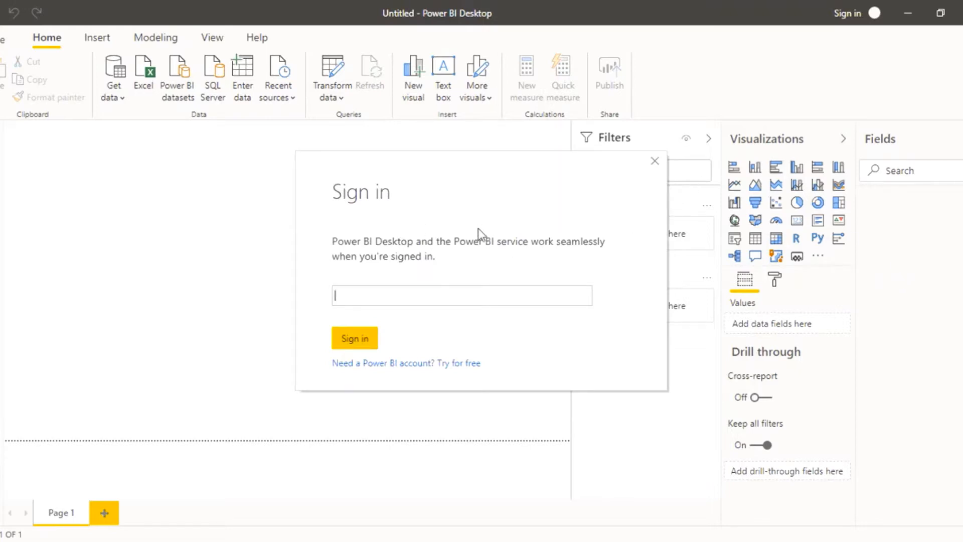
pyautogui.click(655, 161)
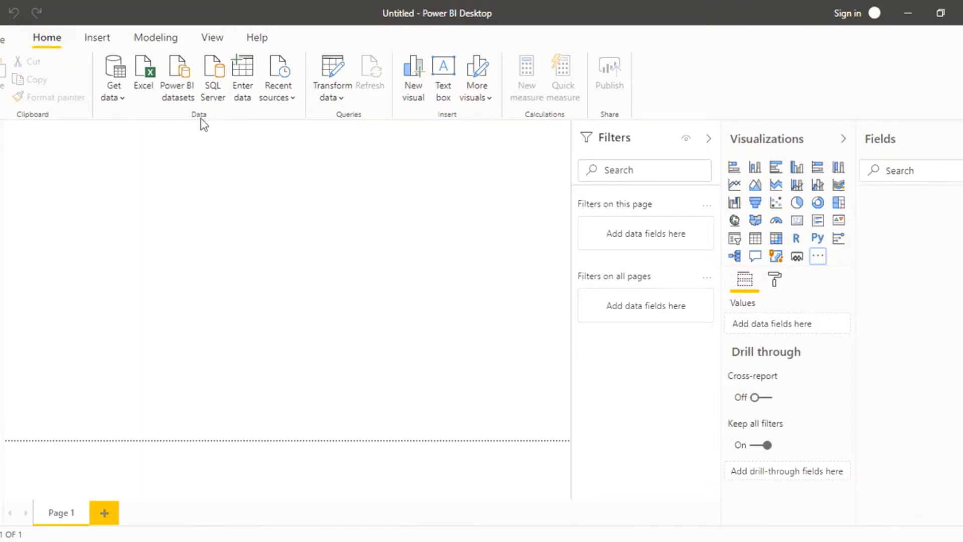
# Open the full Get Data connector list and look through all the available data sources
pyautogui.click(122, 100)
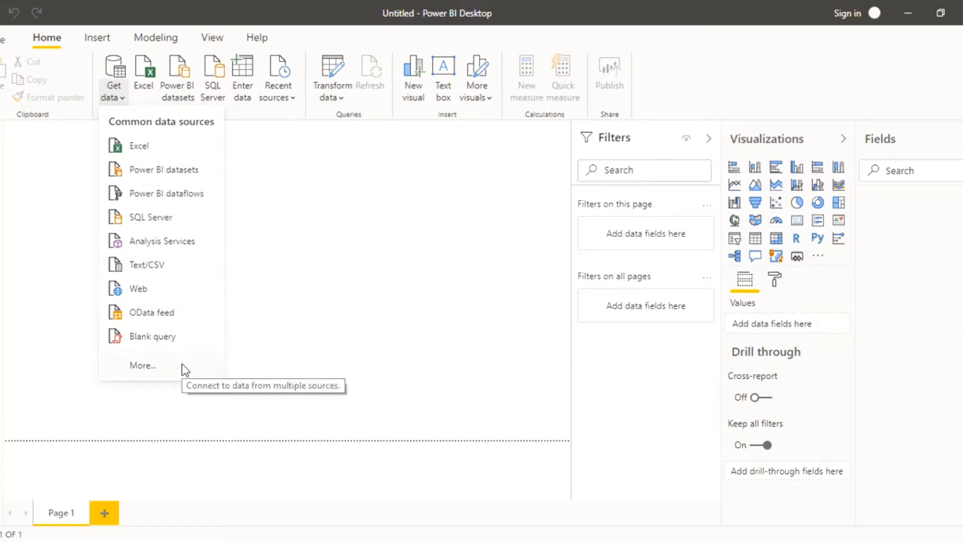
pyautogui.click(162, 370)
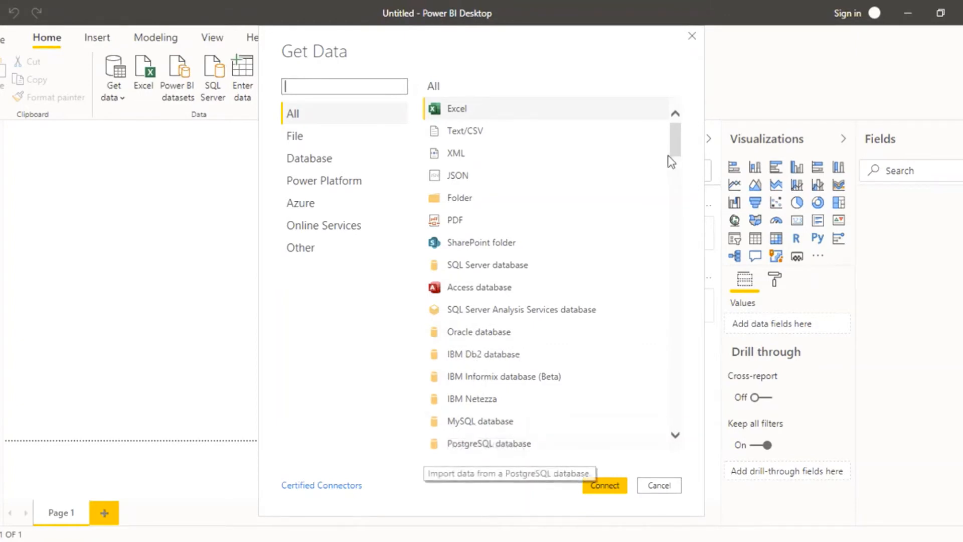
pyautogui.moveTo(673, 143); pyautogui.dragTo(684, 191)
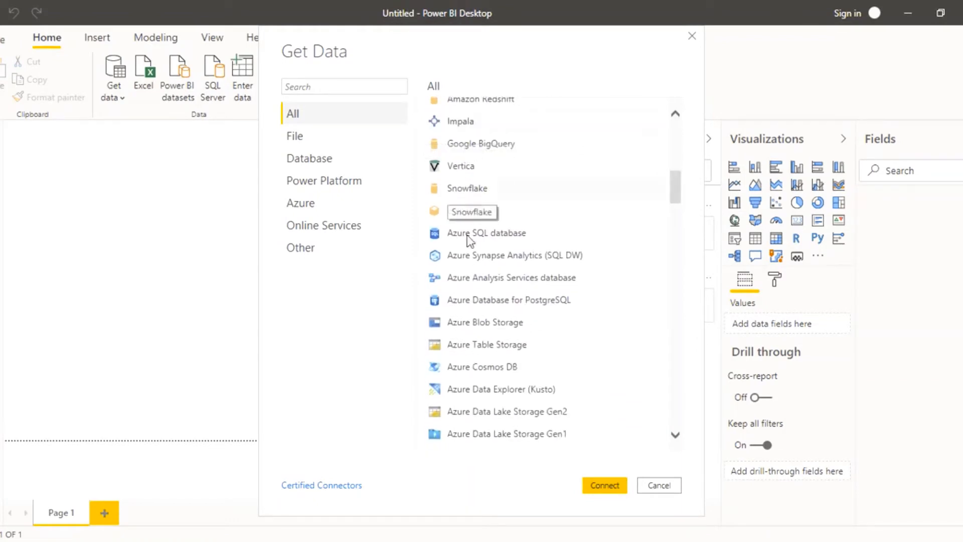
pyautogui.moveTo(669, 188); pyautogui.dragTo(697, 300)
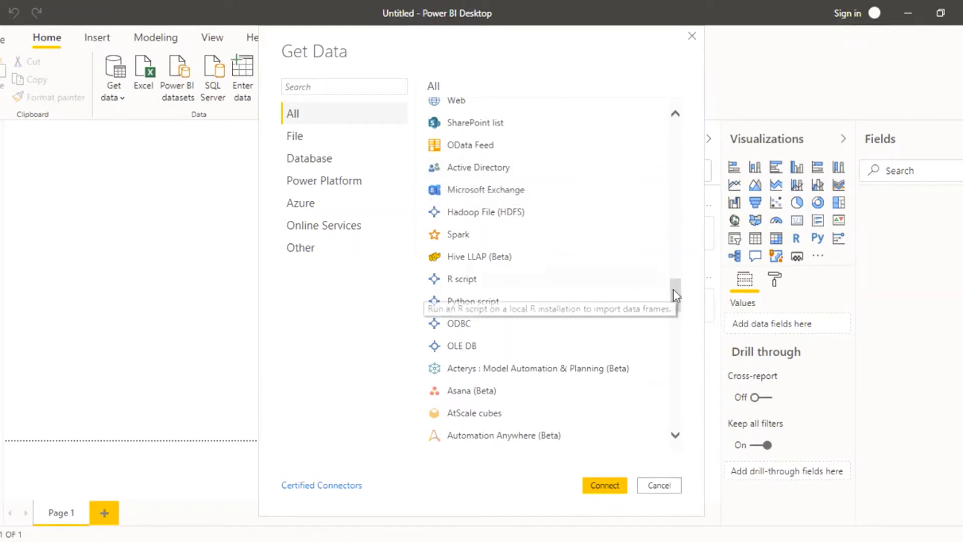
pyautogui.scroll(-2, 673, 292)
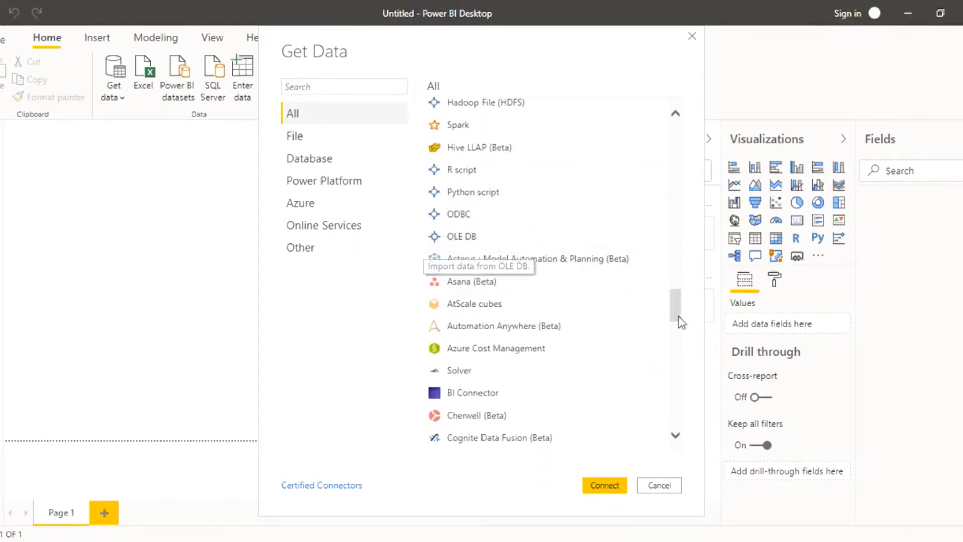
pyautogui.moveTo(672, 306); pyautogui.dragTo(634, 135)
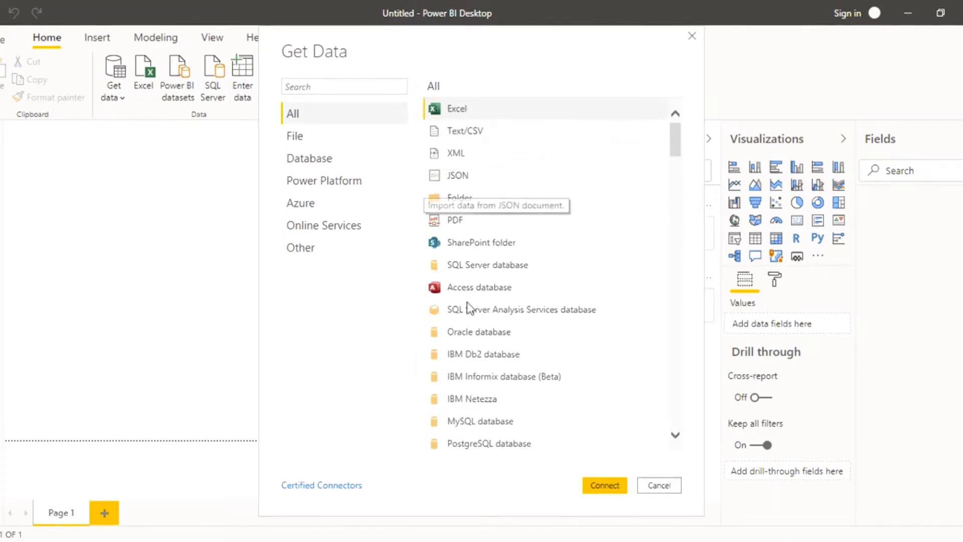
# Examine the File, Database, Power Platform, Azure, Online Services and Other connector categories, and close the Get Data list
pyautogui.click(314, 134)
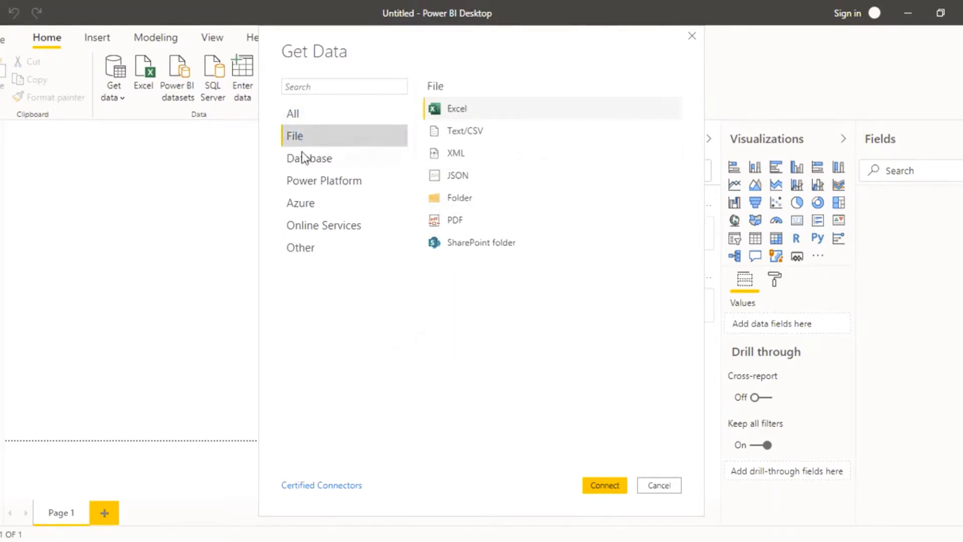
pyautogui.click(309, 157)
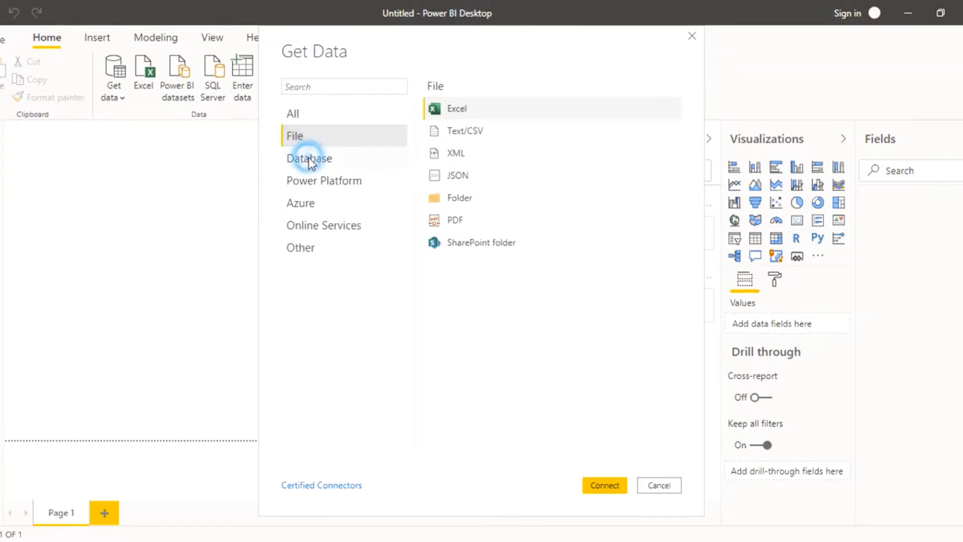
pyautogui.click(328, 162)
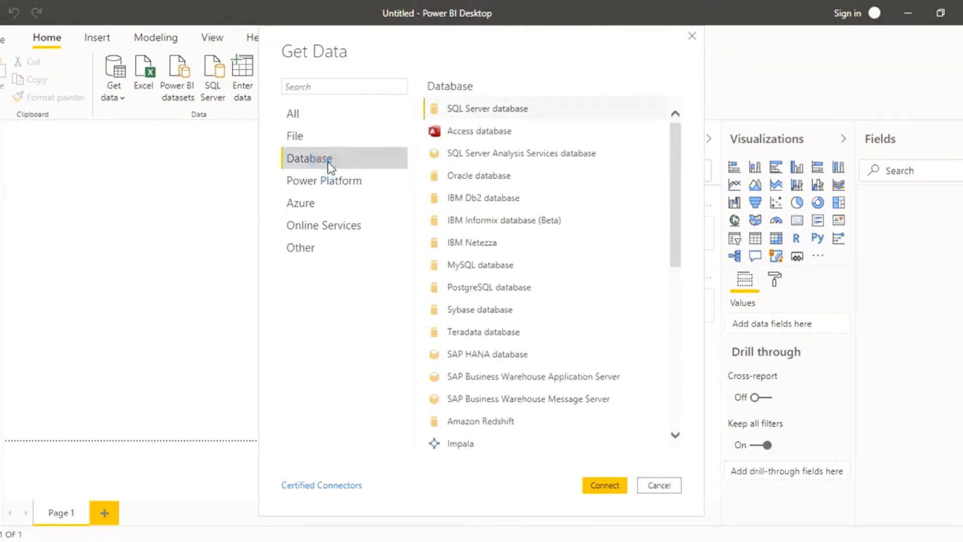
pyautogui.click(349, 181)
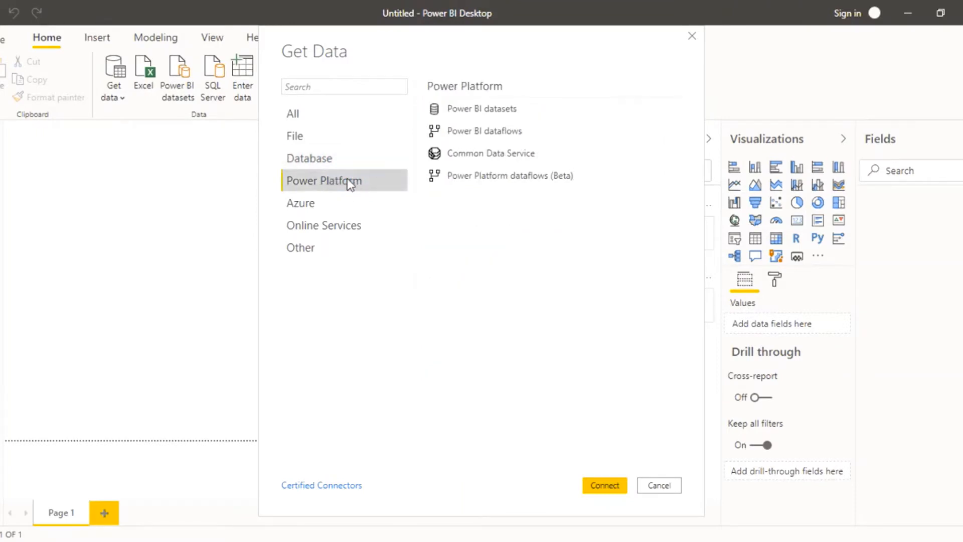
pyautogui.click(304, 201)
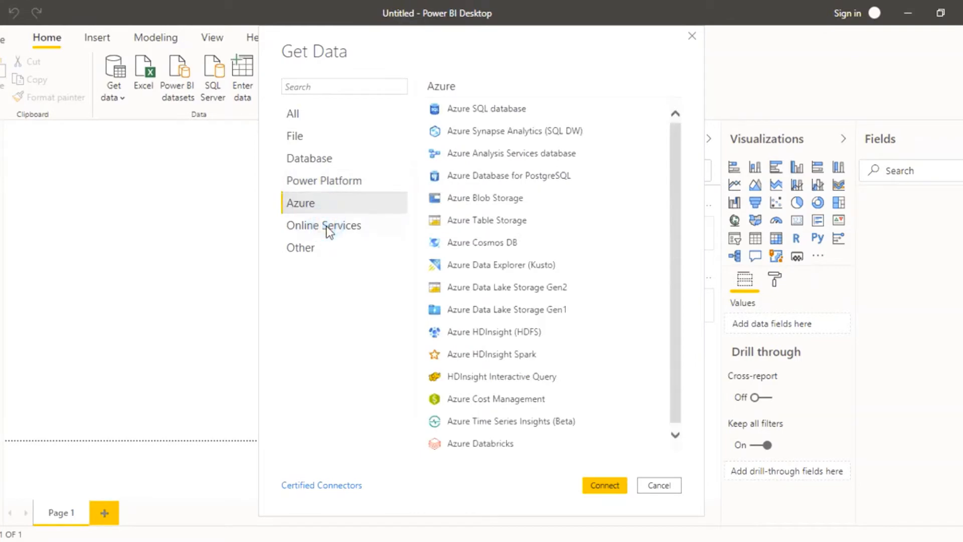
pyautogui.press('Down')
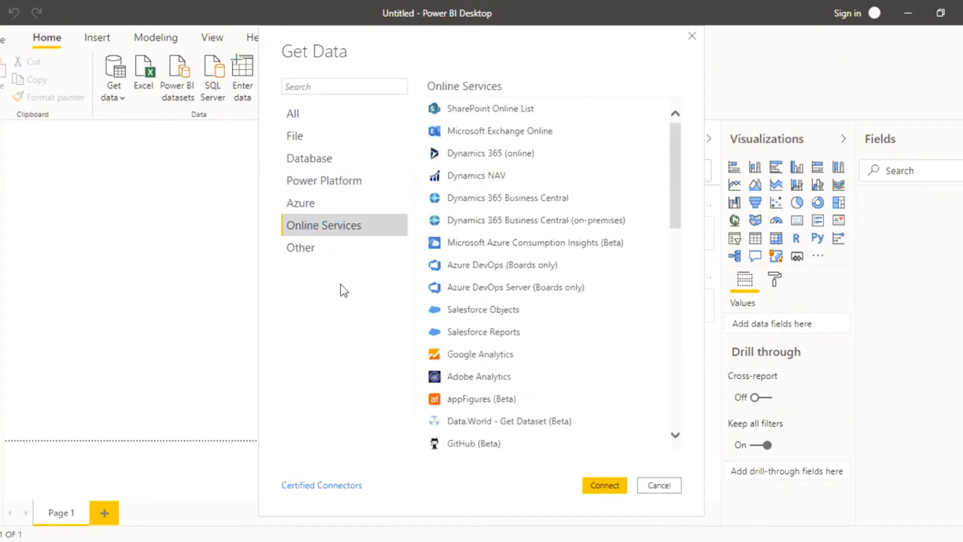
pyautogui.click(302, 247)
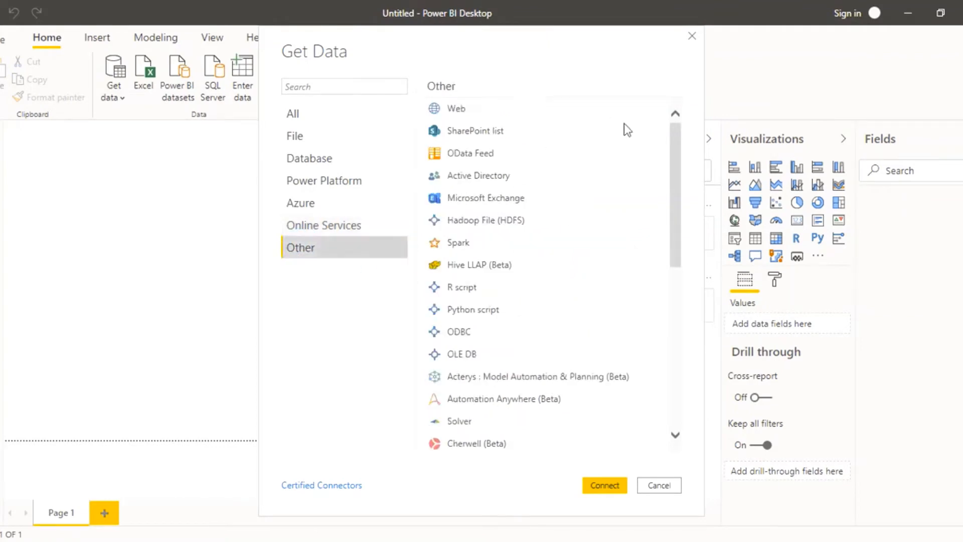
pyautogui.click(692, 38)
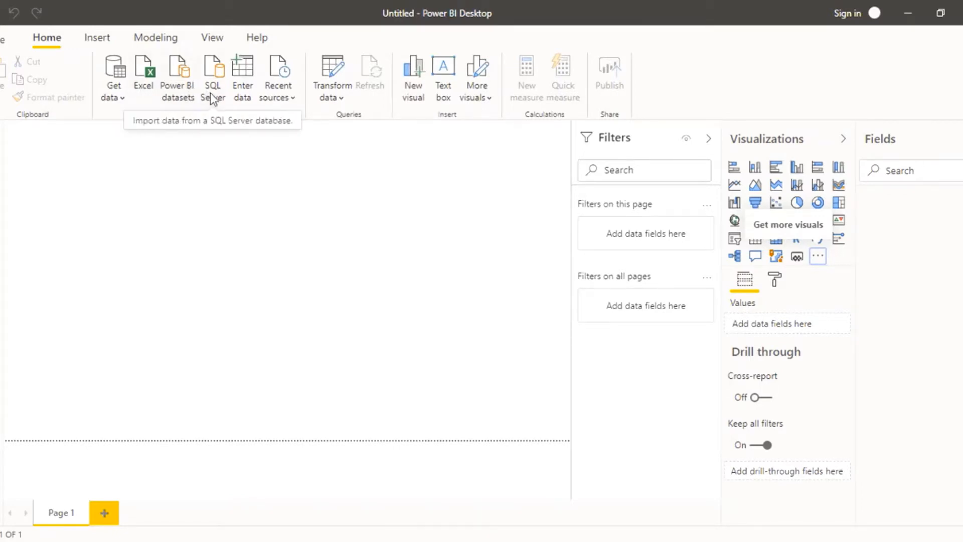
# Connect to the recent source SampleData.xlsx and select its SalesOrders sheet for preview
pyautogui.click(275, 94)
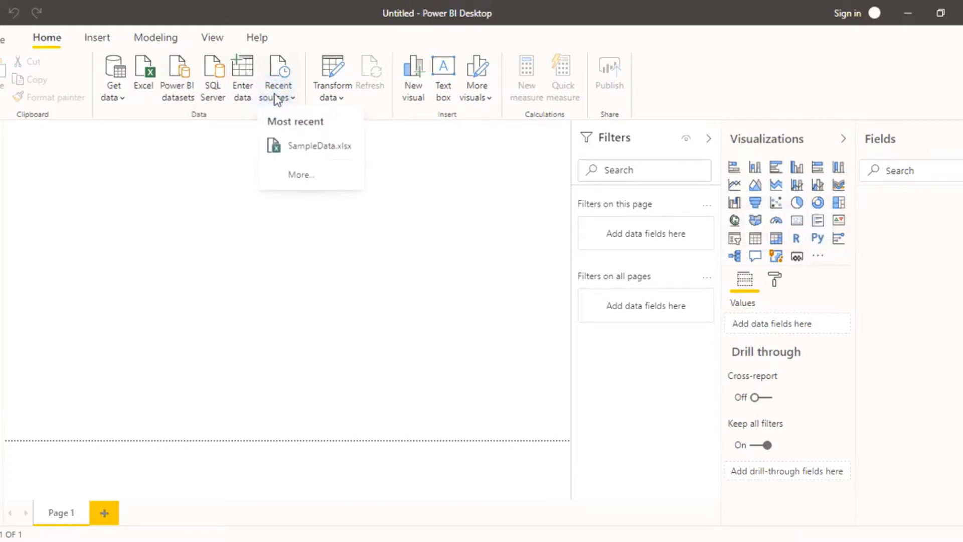
pyautogui.click(306, 146)
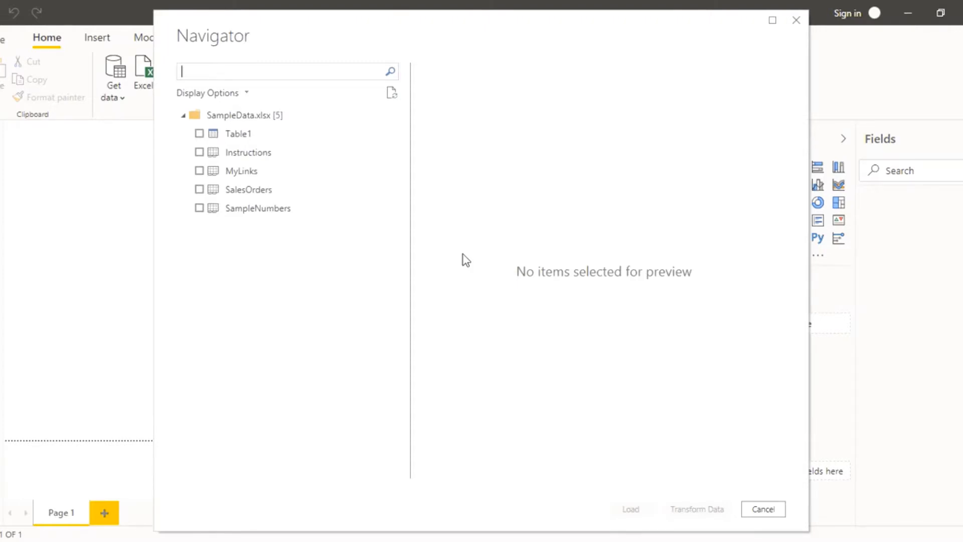
pyautogui.click(184, 116)
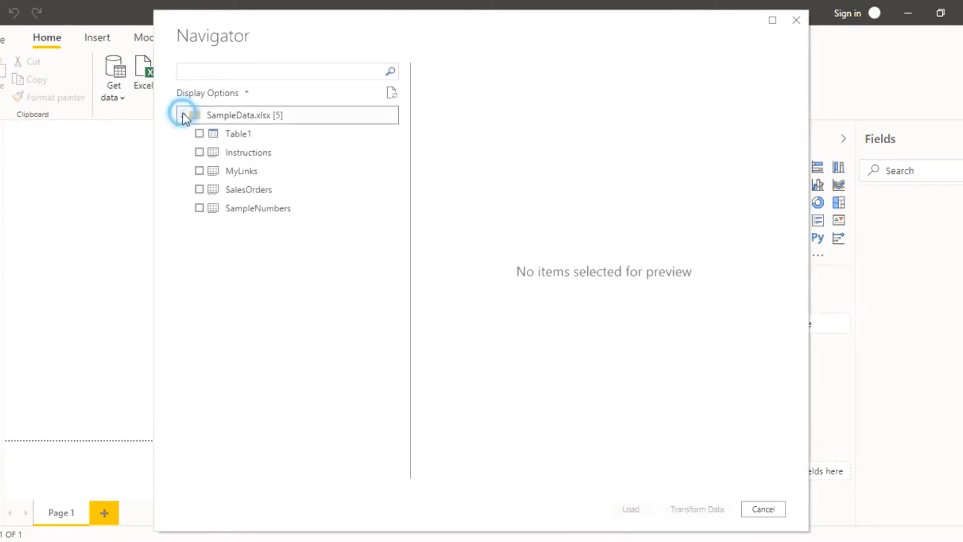
pyautogui.click(183, 114)
pyautogui.click(199, 189)
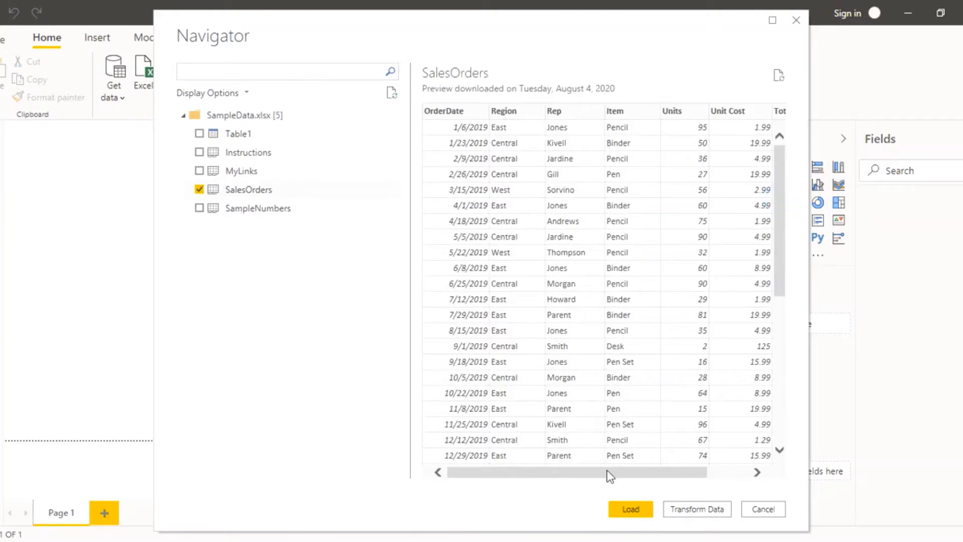
pyautogui.moveTo(610, 475); pyautogui.dragTo(598, 460)
# Preview the Instructions, Table1 and SampleNumbers items of SampleData.xlsx in place of SalesOrders
pyautogui.click(225, 155)
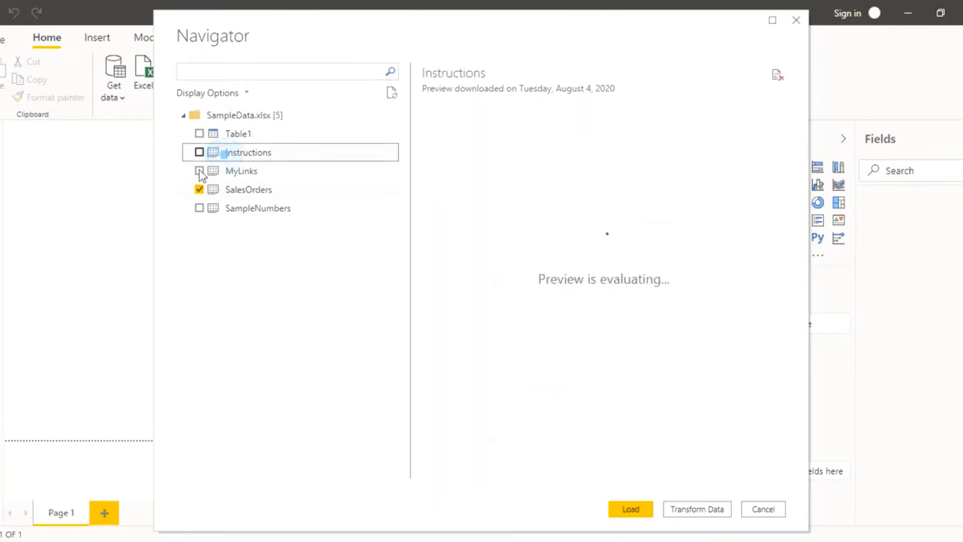
pyautogui.click(199, 189)
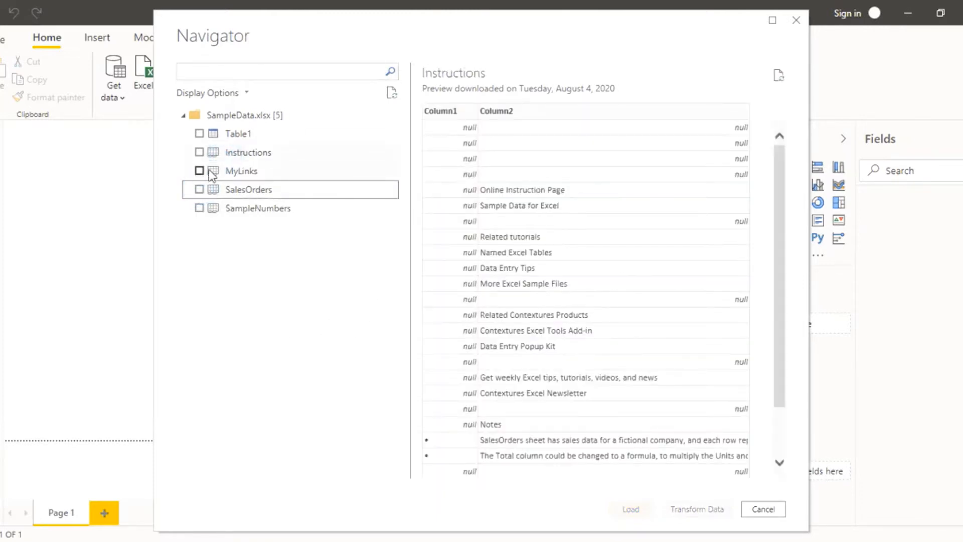
pyautogui.click(199, 152)
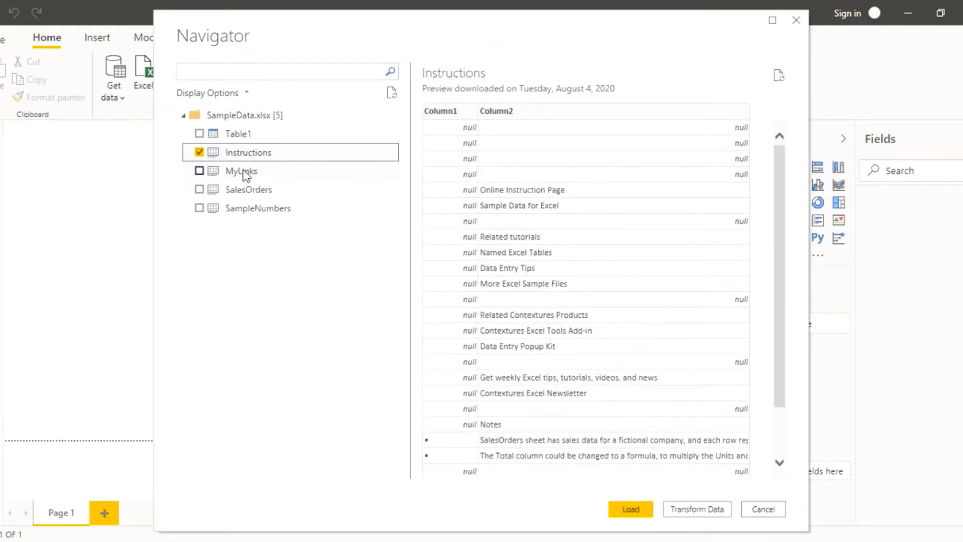
pyautogui.click(199, 151)
pyautogui.click(199, 137)
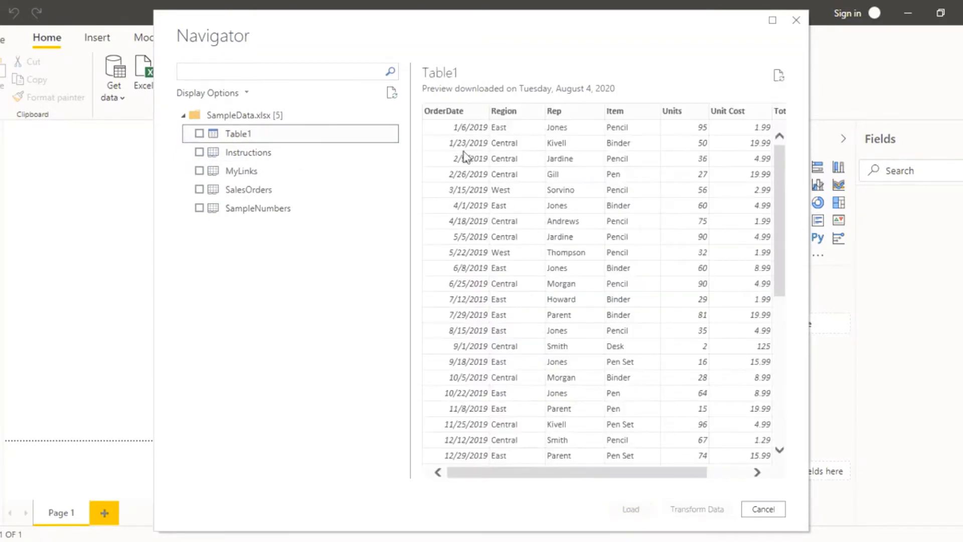
pyautogui.click(200, 208)
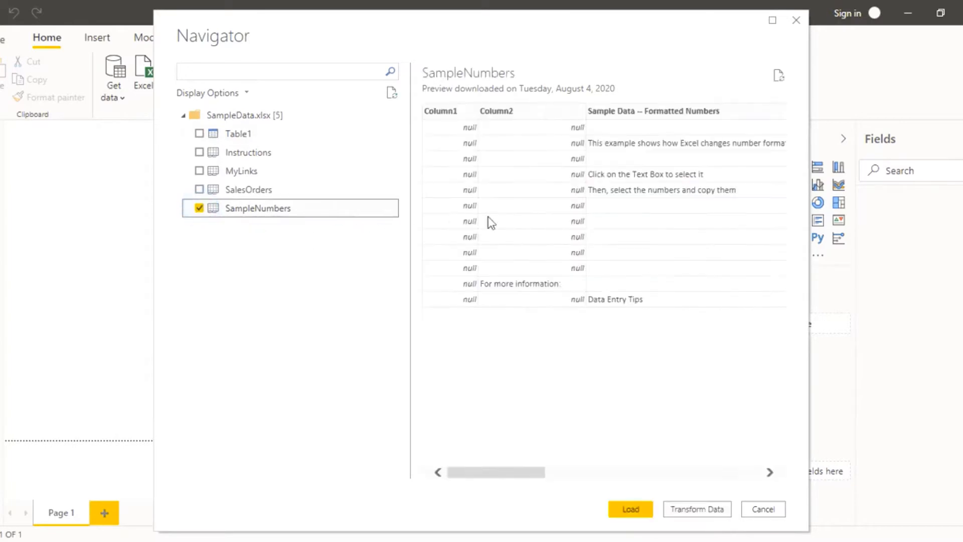
# Select only the SalesOrders sheet, look through its preview and load it into the report
pyautogui.click(249, 189)
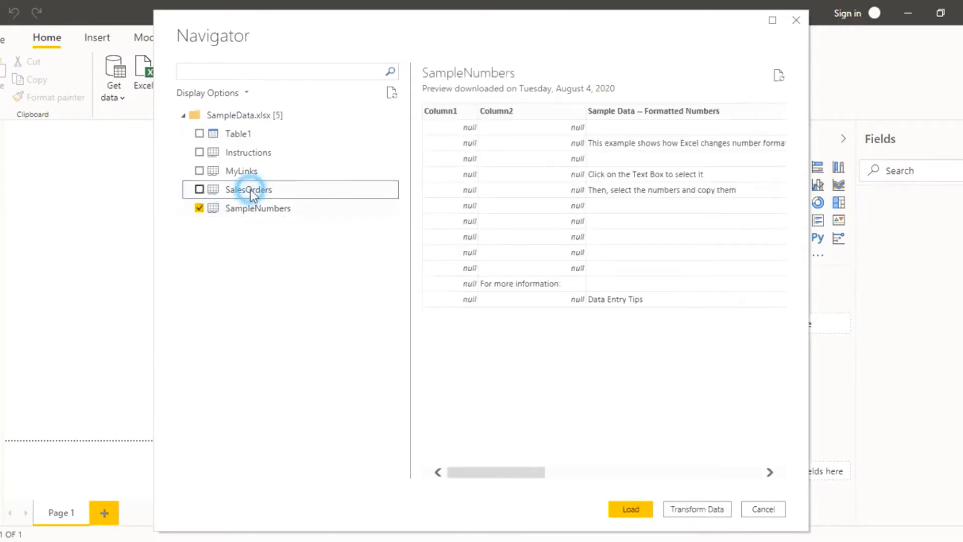
pyautogui.click(199, 190)
pyautogui.click(200, 208)
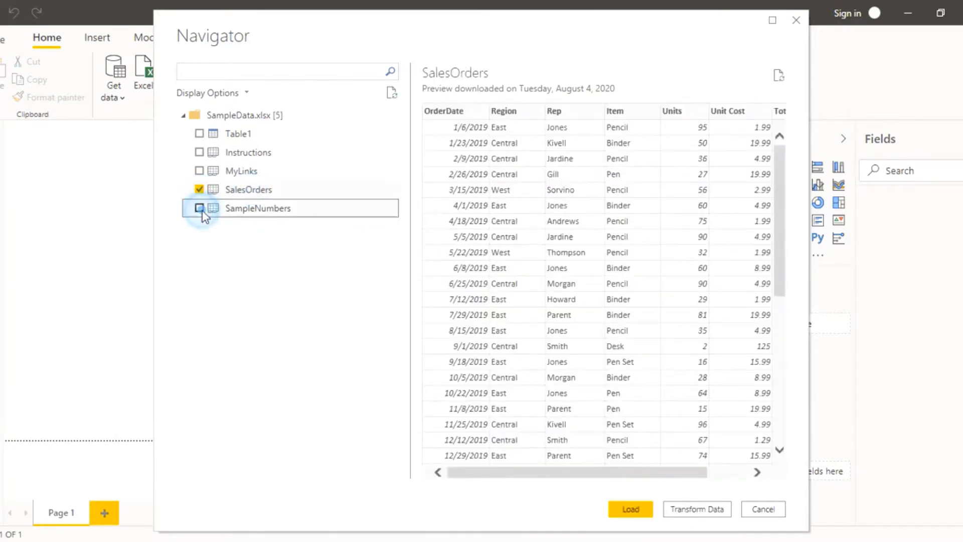
pyautogui.click(370, 189)
pyautogui.moveTo(685, 470); pyautogui.dragTo(573, 455)
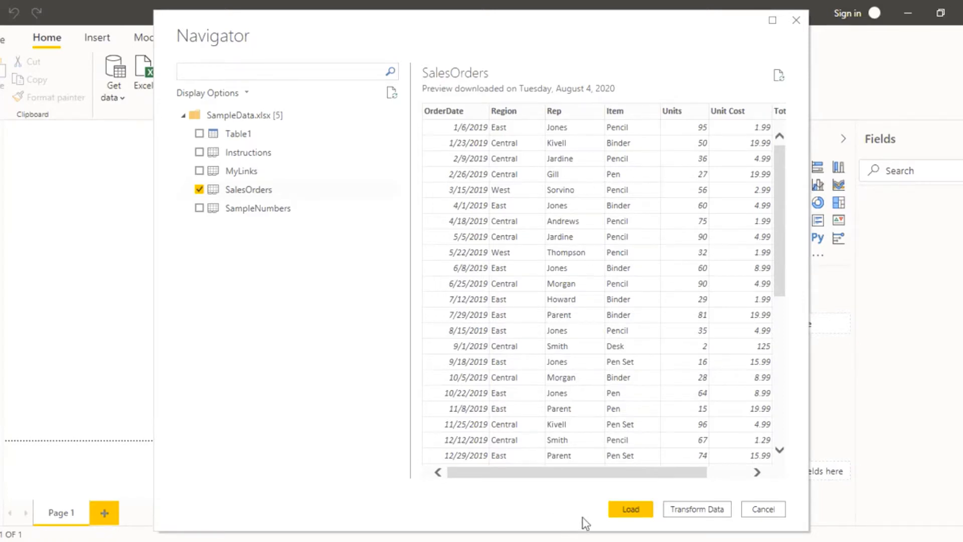
pyautogui.moveTo(611, 475); pyautogui.dragTo(437, 477)
pyautogui.moveTo(783, 265); pyautogui.dragTo(790, 175)
pyautogui.click(636, 507)
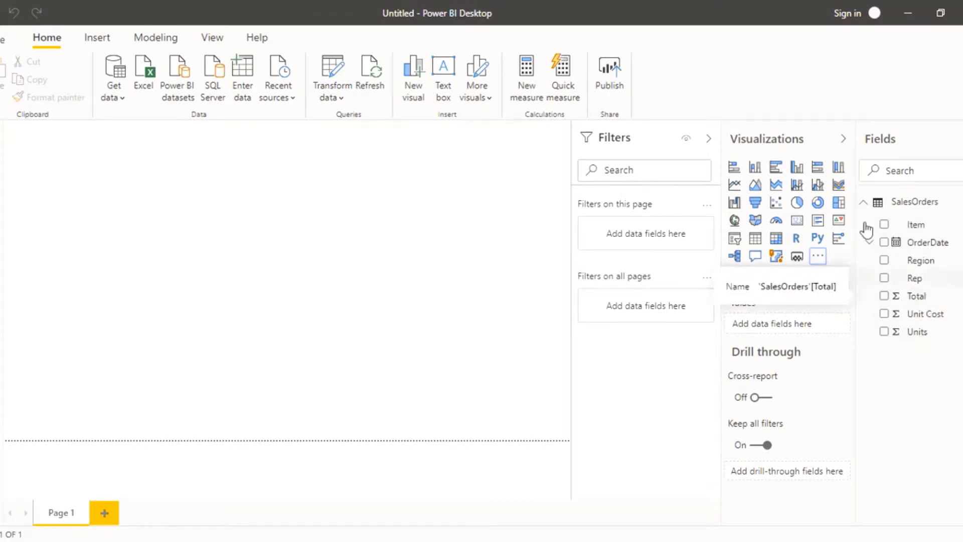
# Add a stacked column chart to the report page, enlarge it across most of the page and shift it slightly down
pyautogui.click(757, 169)
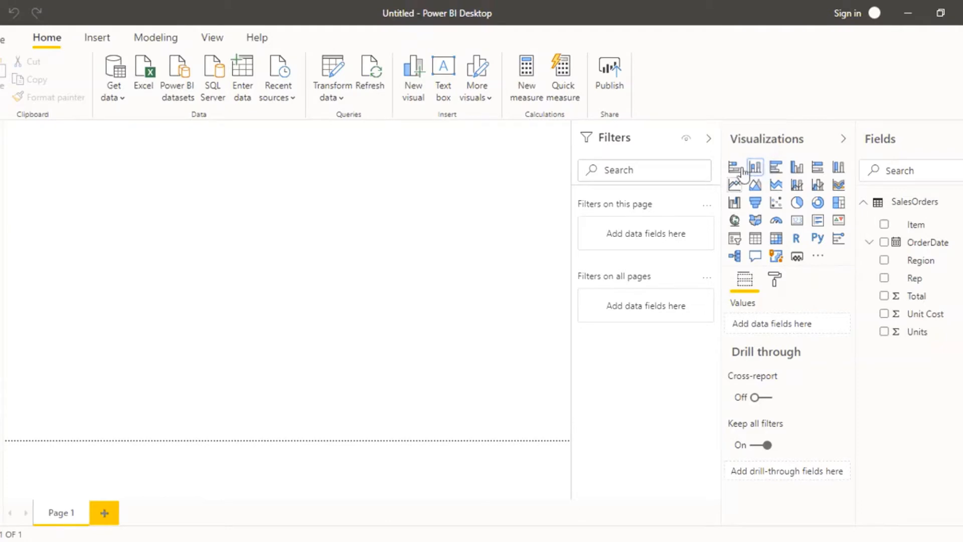
pyautogui.rightClick(758, 172)
pyautogui.click(757, 171)
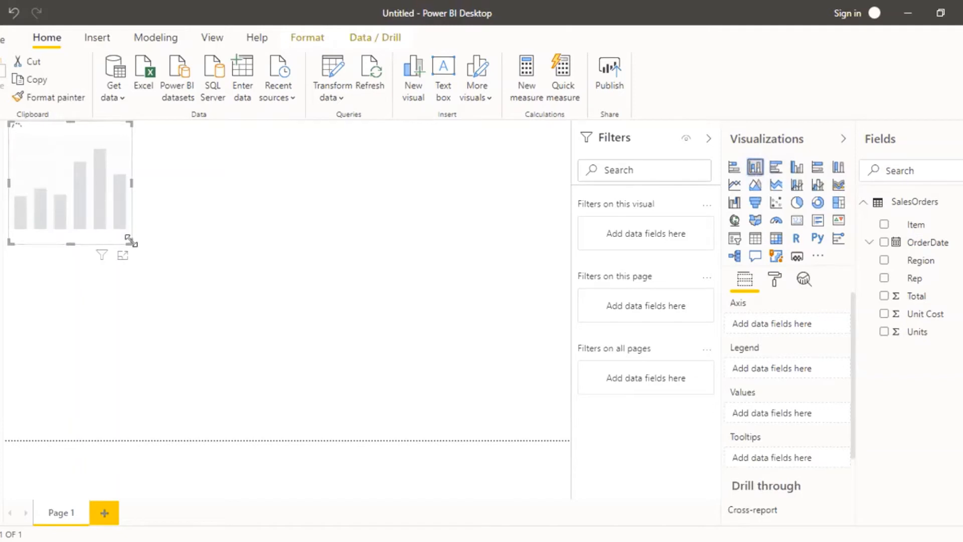
pyautogui.moveTo(131, 241); pyautogui.dragTo(502, 395)
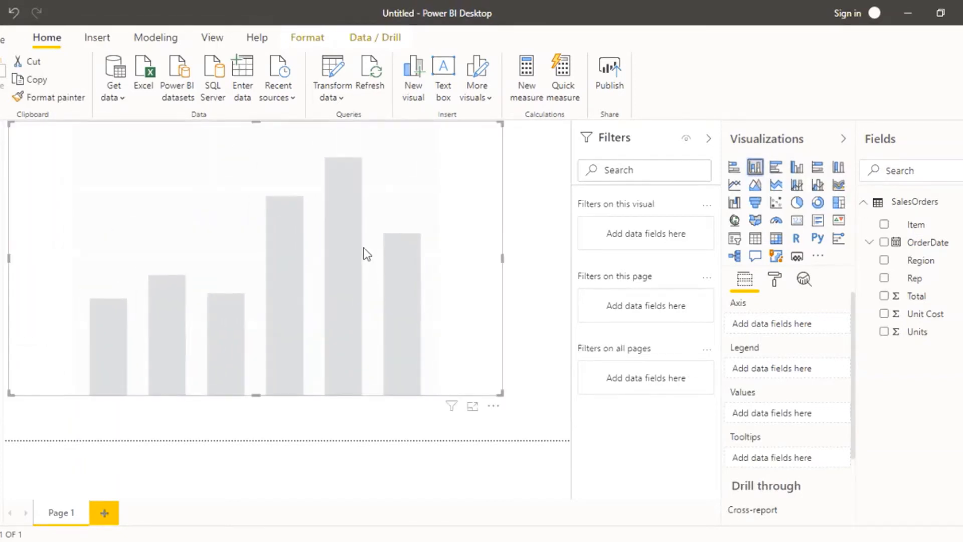
pyautogui.click(351, 255)
pyautogui.moveTo(351, 263); pyautogui.dragTo(352, 275)
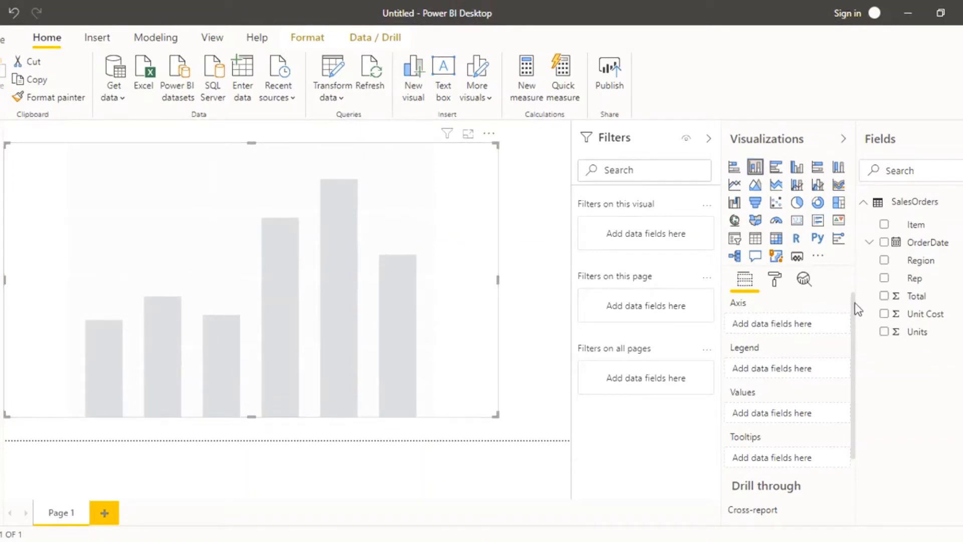
# Plot the column chart with Item on the axis and Total as values, and briefly highlight the Pencil column
pyautogui.moveTo(854, 304)
pyautogui.mouseDown()
pyautogui.moveTo(853, 330)
pyautogui.moveTo(853, 301)
pyautogui.mouseUp()
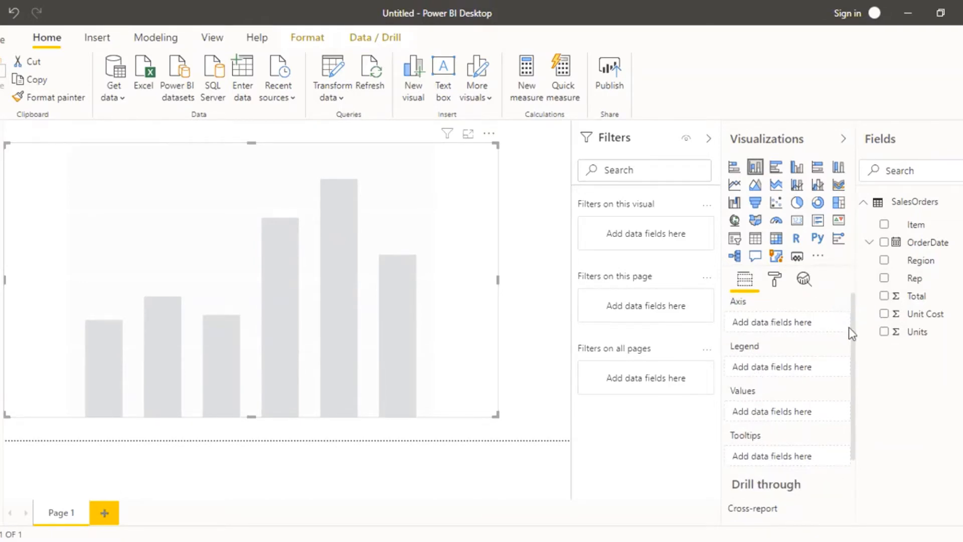
pyautogui.moveTo(926, 225); pyautogui.dragTo(784, 326)
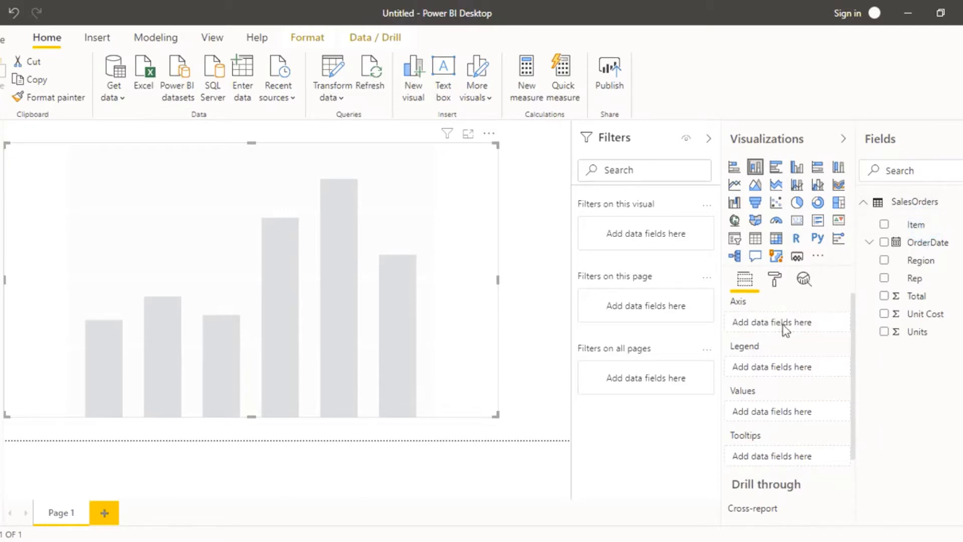
pyautogui.click(926, 224)
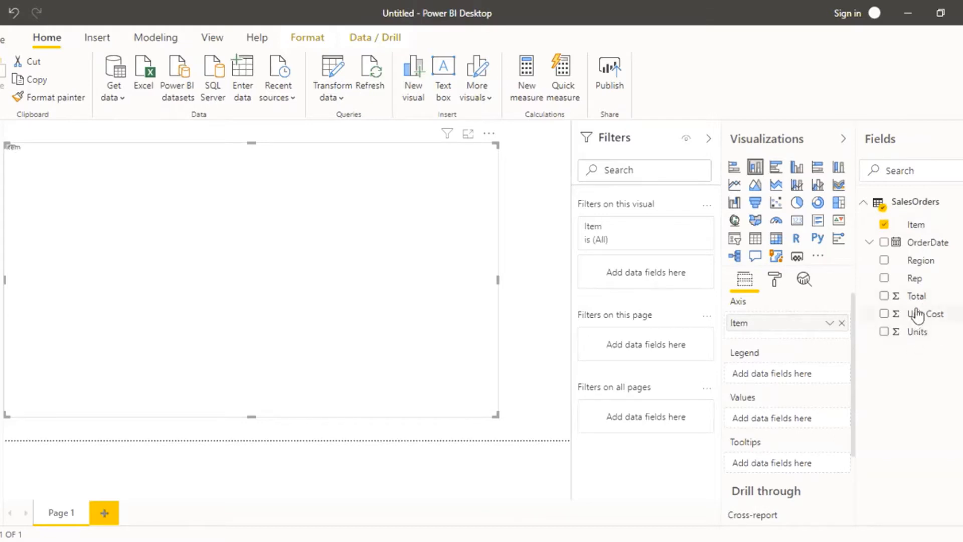
pyautogui.moveTo(918, 296); pyautogui.dragTo(947, 393)
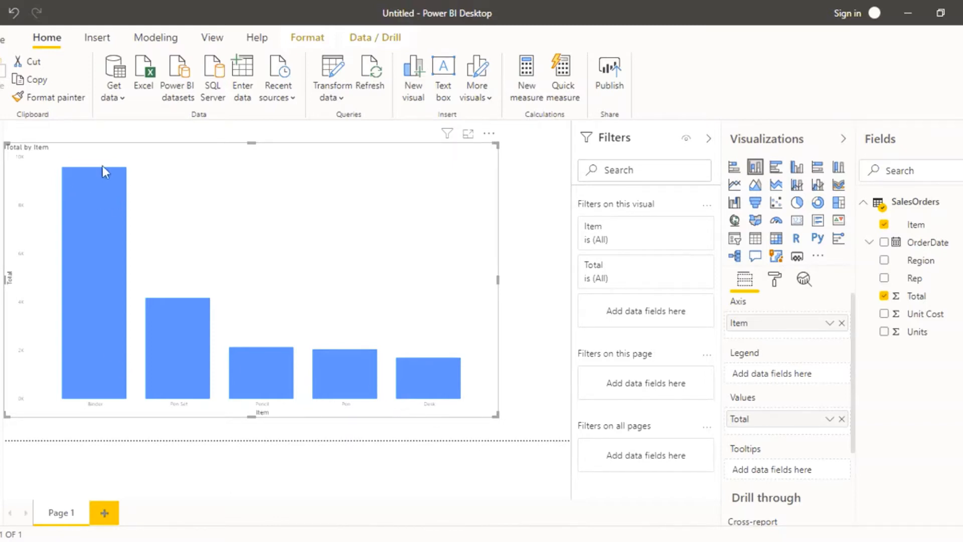
pyautogui.click(264, 407)
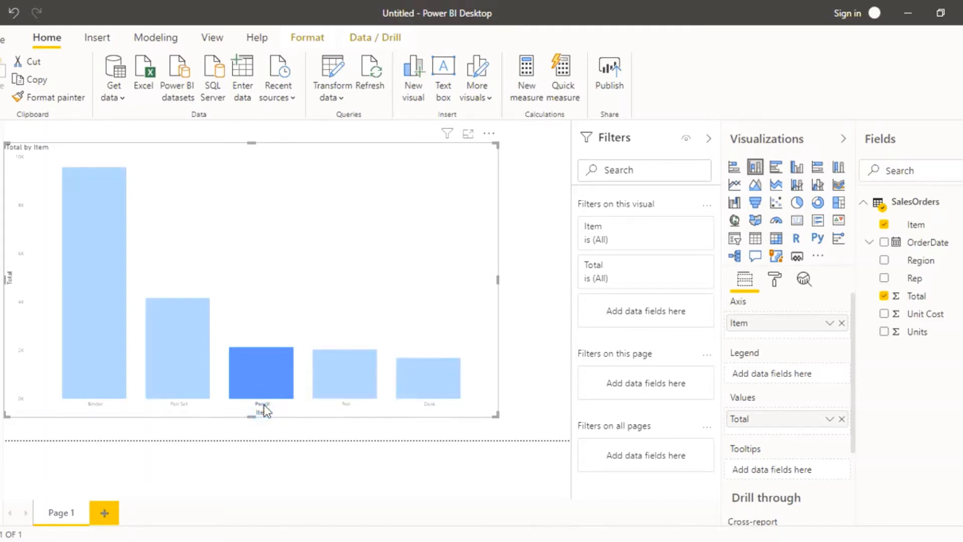
pyautogui.click(533, 335)
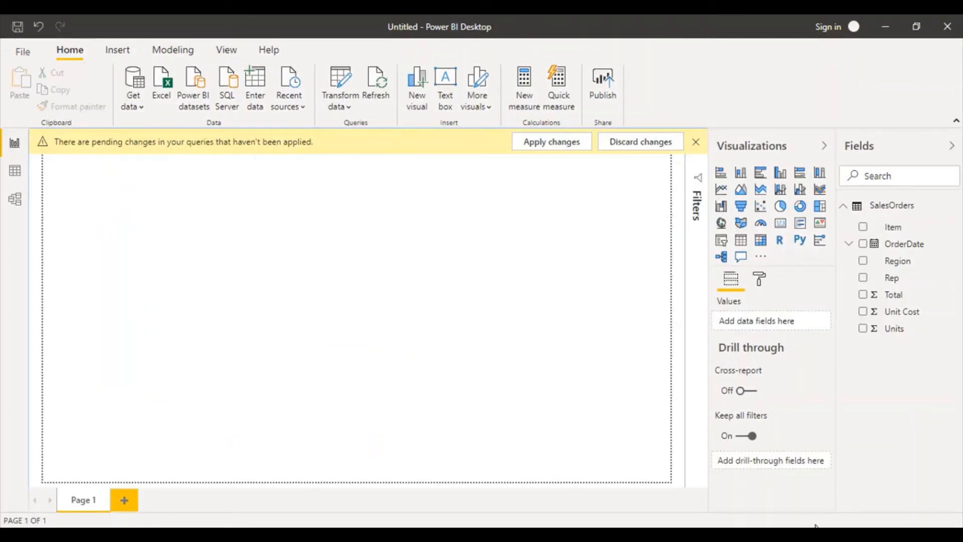
pyautogui.click(790, 536)
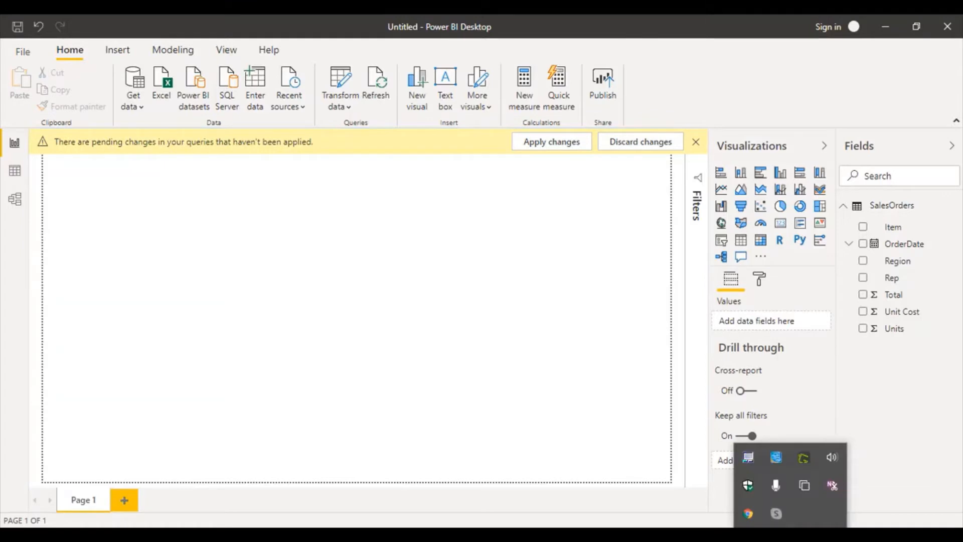
pyautogui.click(791, 535)
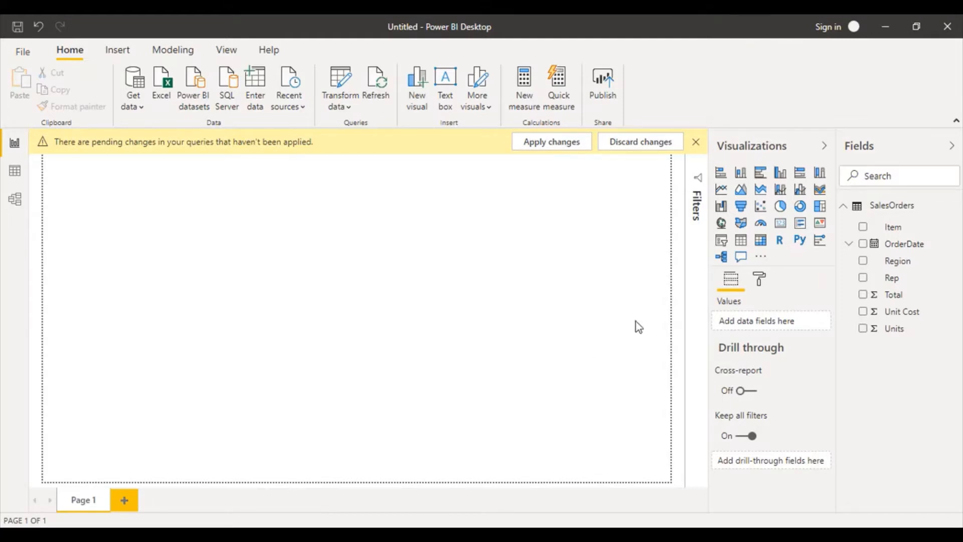
# Dismiss the pending-changes notice and open the SampleData workbook as an Excel data source
pyautogui.click(697, 144)
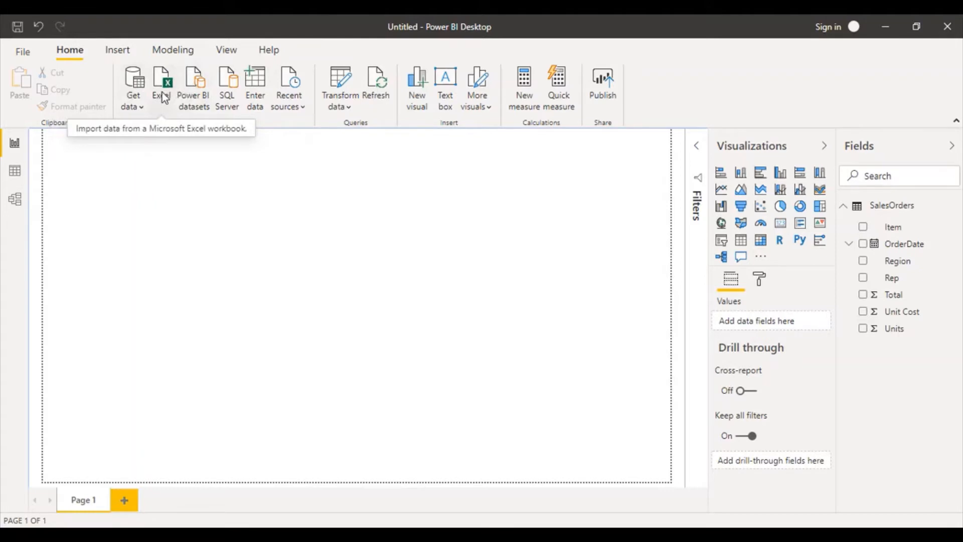
pyautogui.click(141, 111)
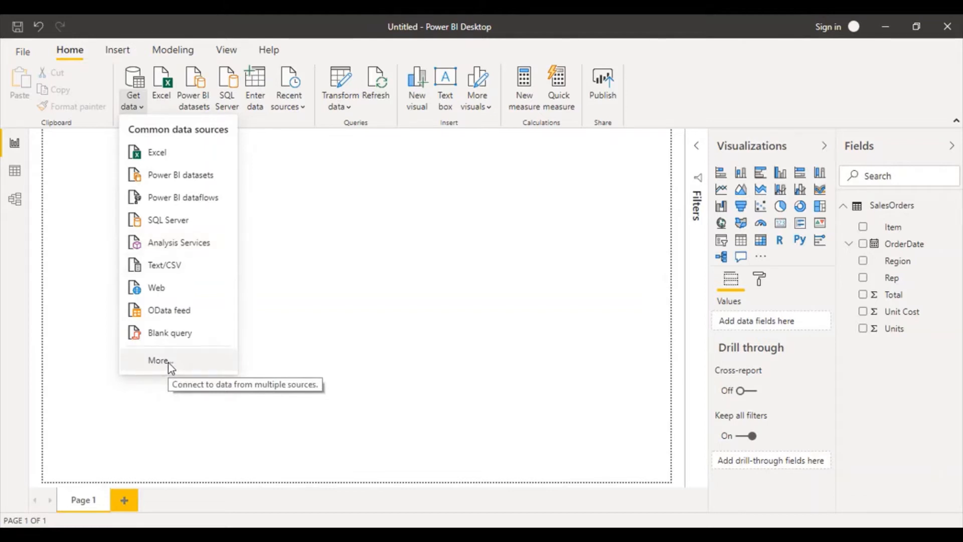
pyautogui.click(155, 157)
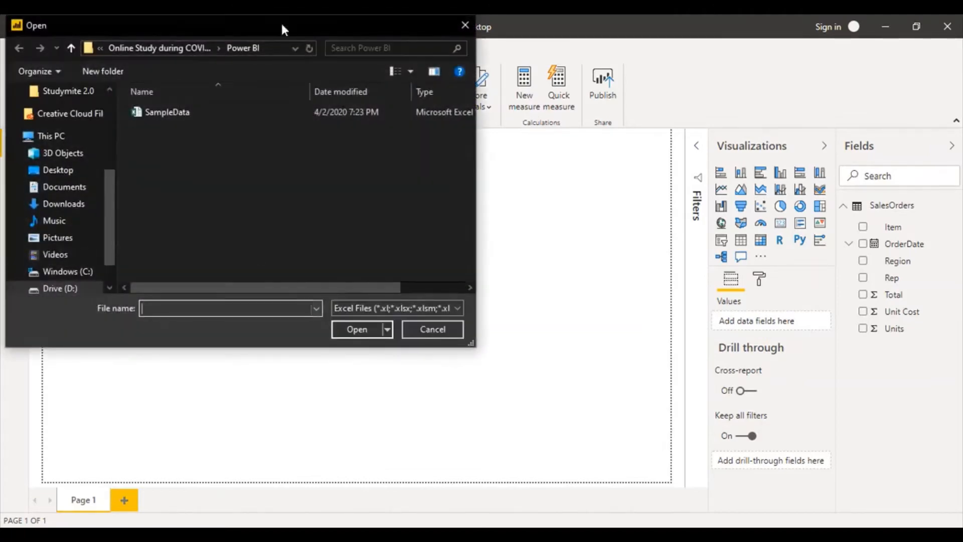
pyautogui.moveTo(267, 23); pyautogui.dragTo(360, 107)
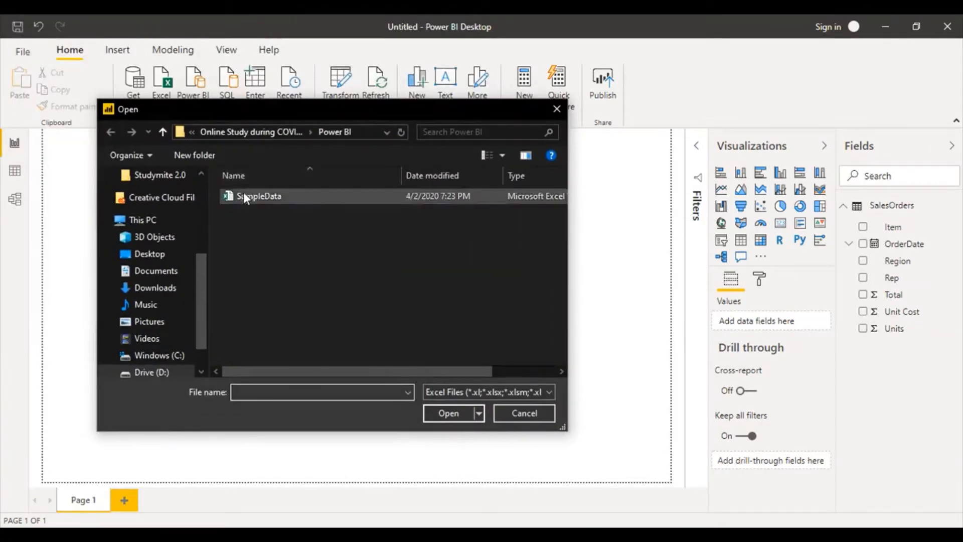
pyautogui.click(287, 197)
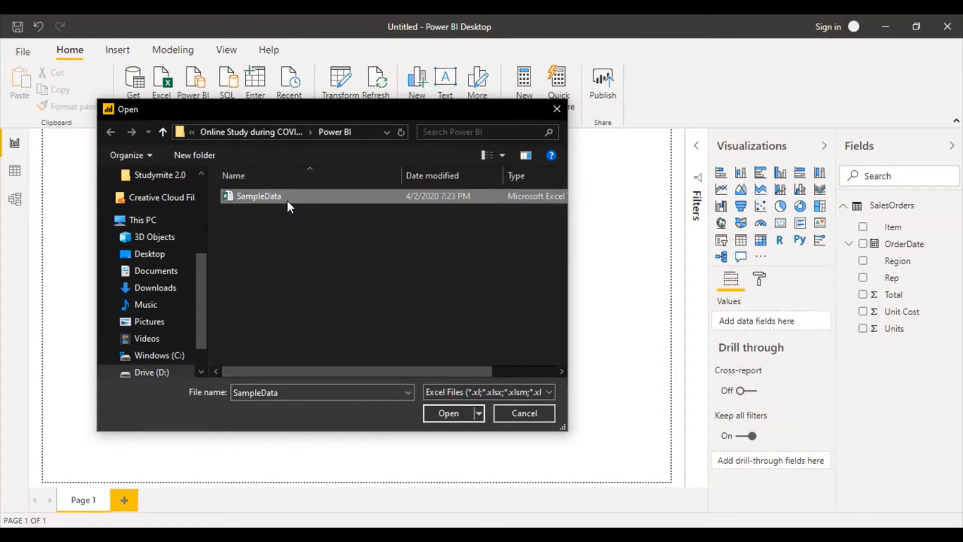
pyautogui.moveTo(287, 201); pyautogui.dragTo(409, 357)
pyautogui.click(457, 410)
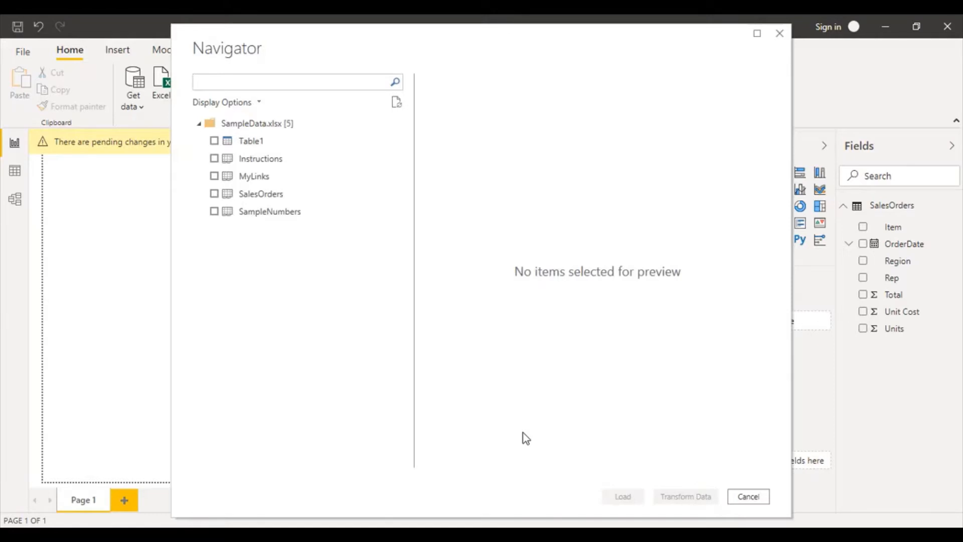
# Look through the SalesOrders sheet's preview, load only that sheet into the report and dismiss the pending-changes notice
pyautogui.click(273, 197)
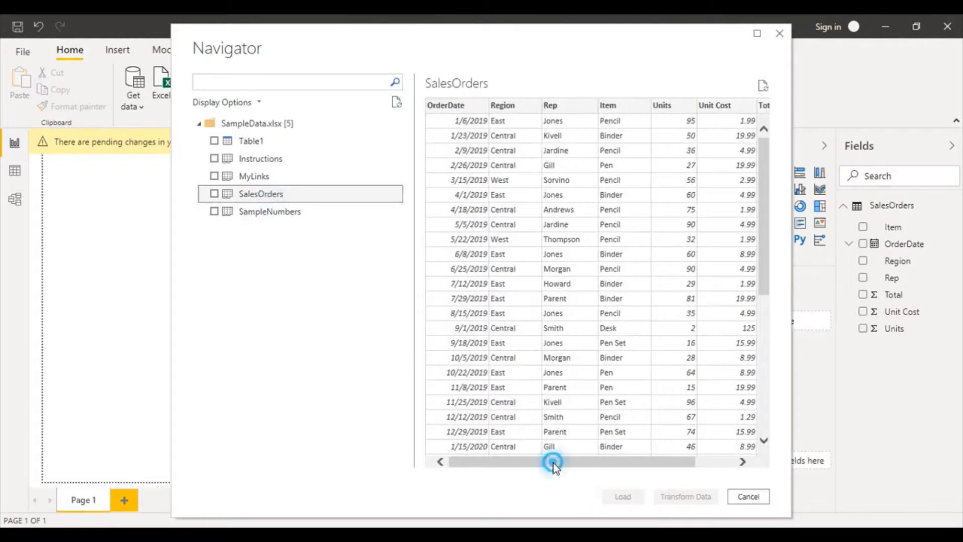
pyautogui.moveTo(553, 462); pyautogui.dragTo(521, 458)
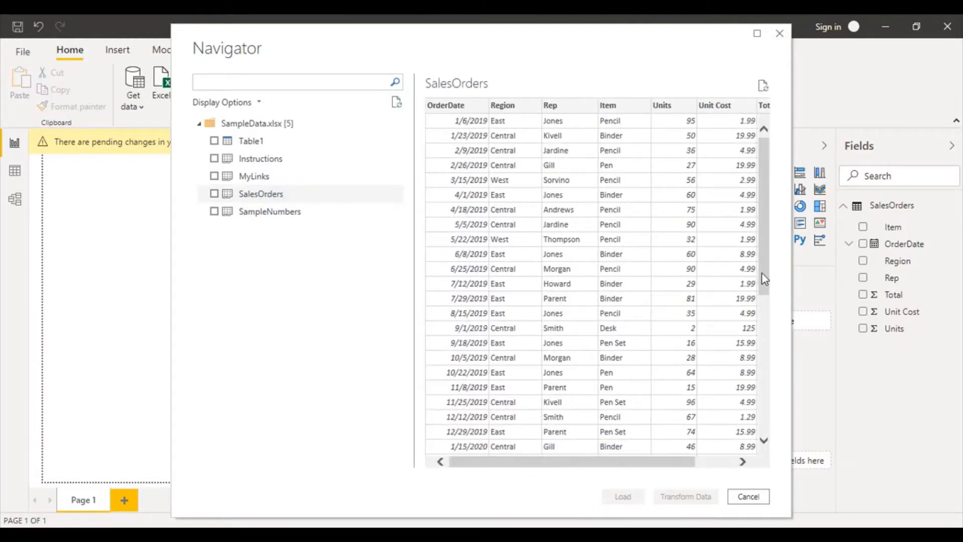
pyautogui.moveTo(763, 279); pyautogui.dragTo(770, 447)
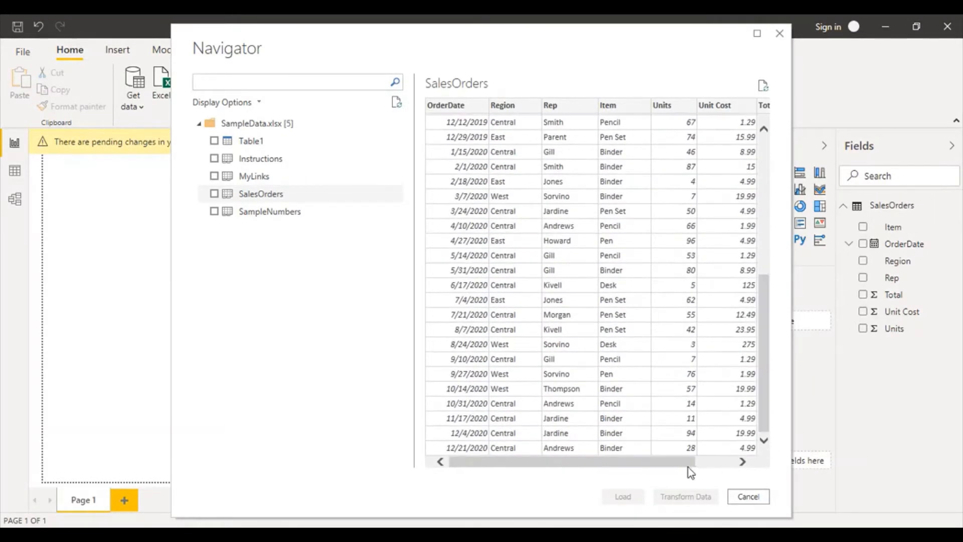
pyautogui.moveTo(678, 459); pyautogui.dragTo(623, 469)
pyautogui.click(791, 535)
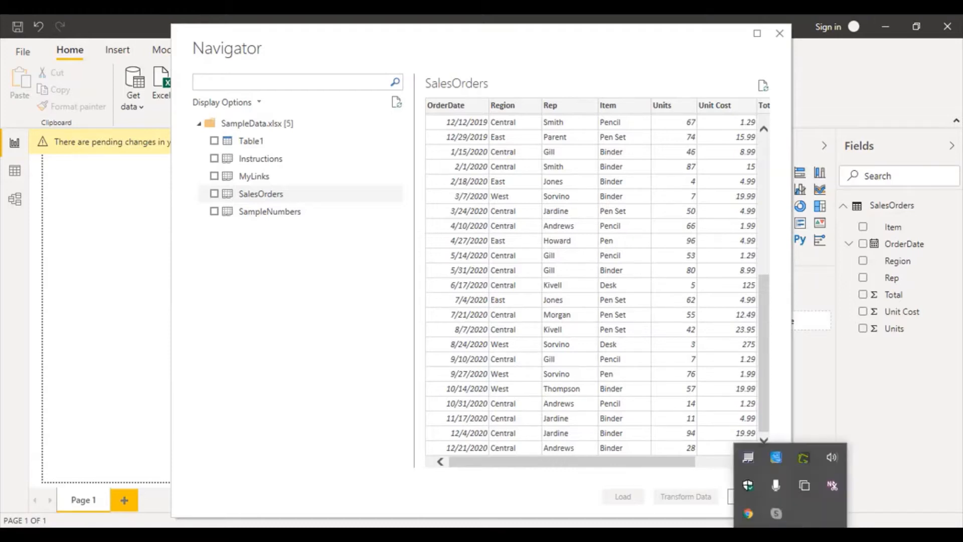
pyautogui.click(792, 534)
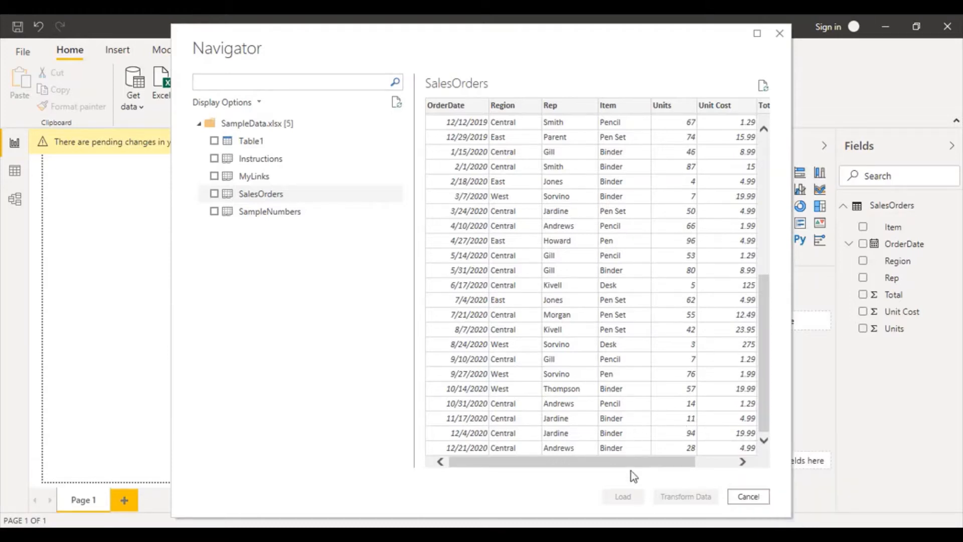
pyautogui.moveTo(637, 461); pyautogui.dragTo(703, 468)
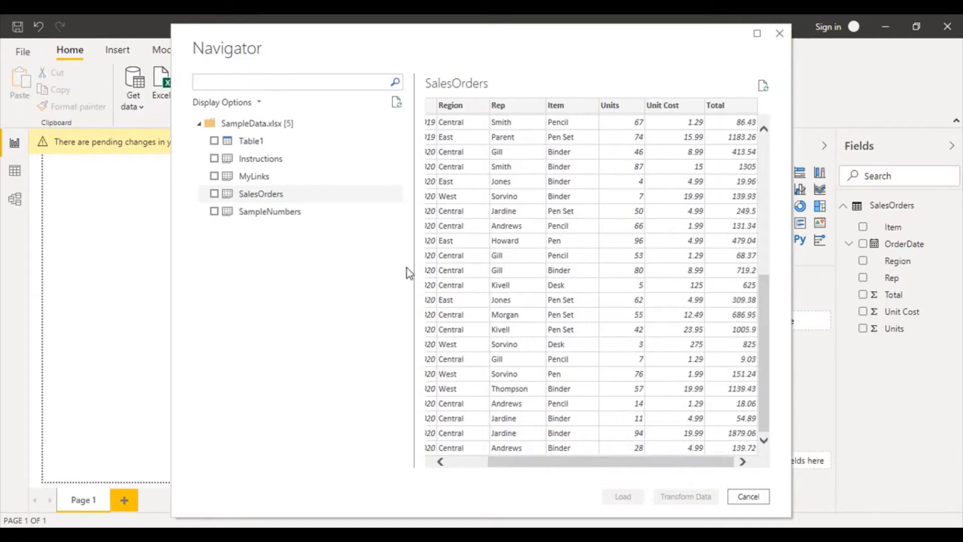
pyautogui.click(215, 195)
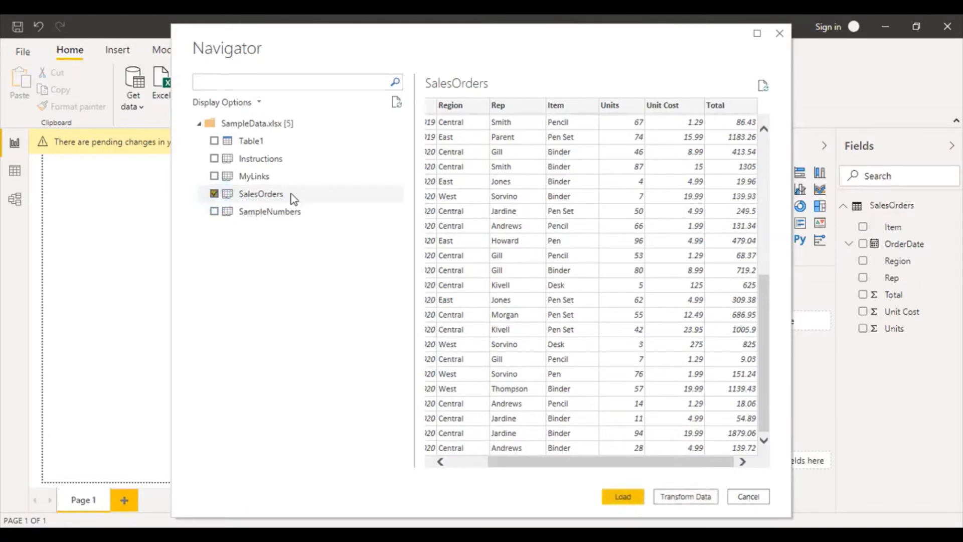
pyautogui.click(622, 497)
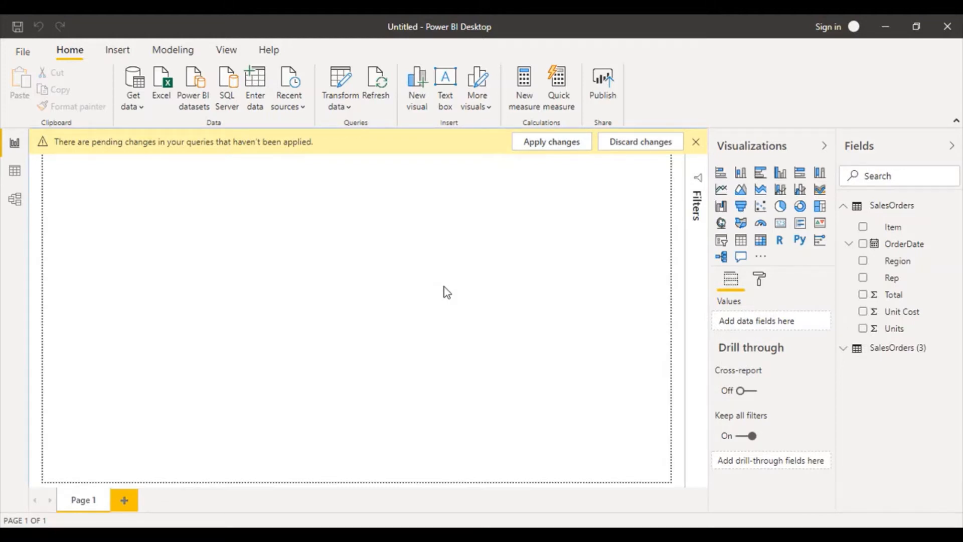
pyautogui.click(697, 145)
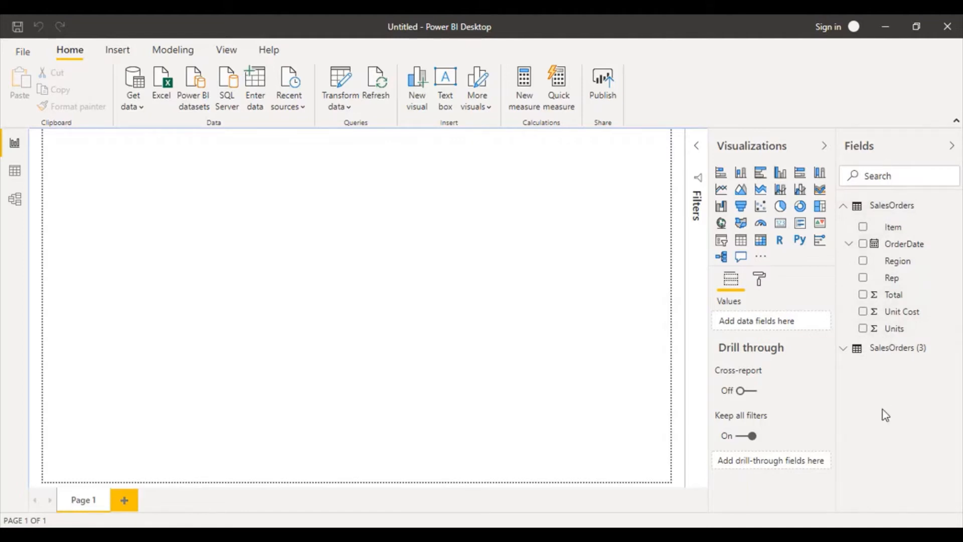
# Add a stacked column chart across most of the page, with Region as axis, Item as legend and Total as values
pyautogui.click(741, 175)
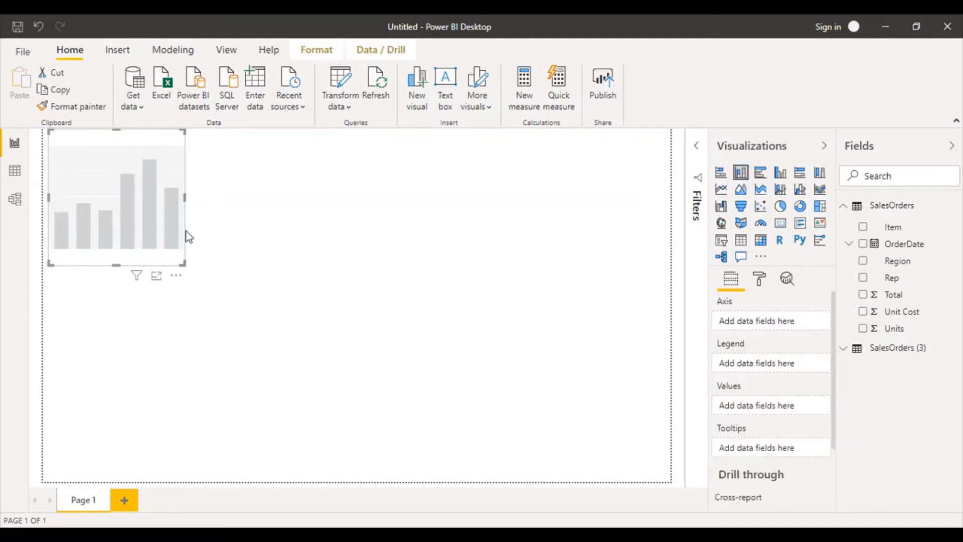
pyautogui.moveTo(182, 263); pyautogui.dragTo(648, 470)
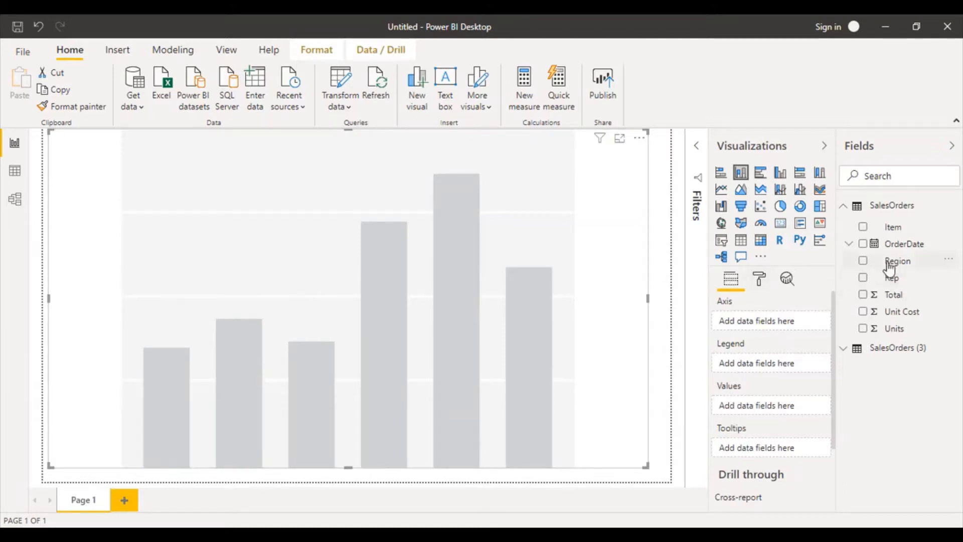
pyautogui.moveTo(889, 268); pyautogui.dragTo(765, 323)
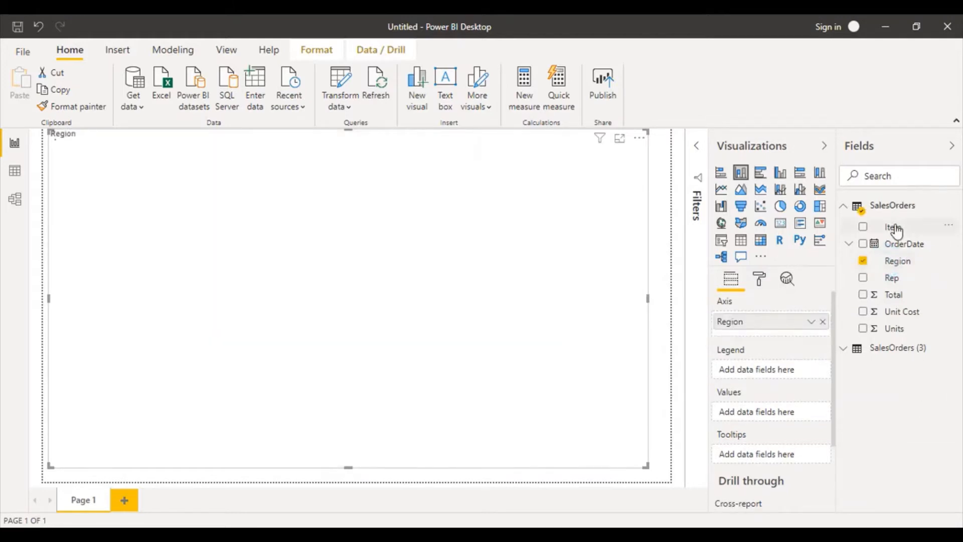
pyautogui.click(895, 227)
pyautogui.moveTo(895, 227); pyautogui.dragTo(766, 374)
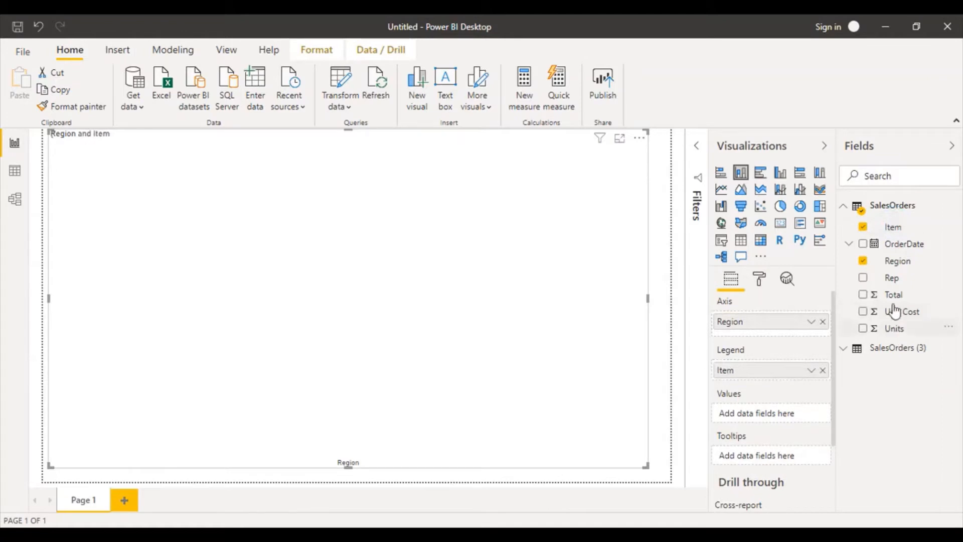
pyautogui.moveTo(895, 296); pyautogui.dragTo(765, 415)
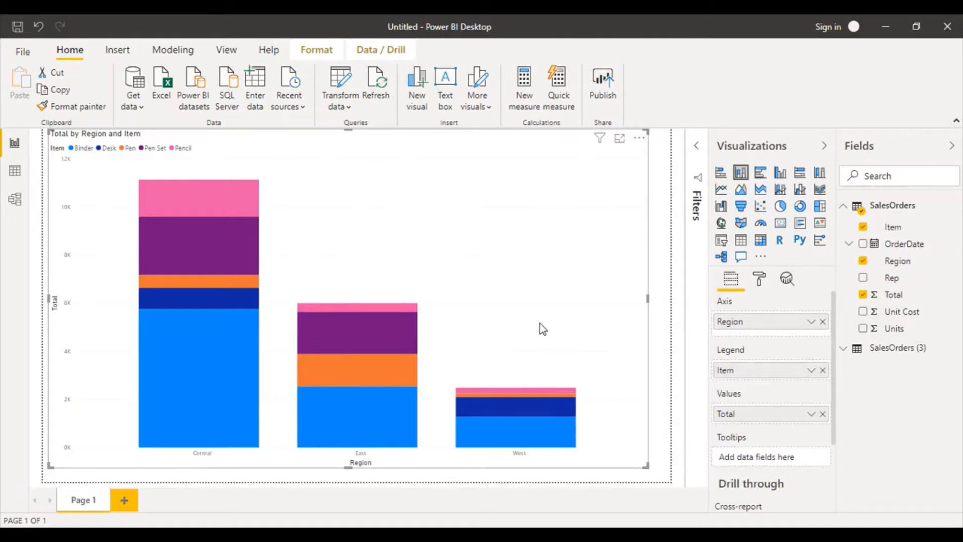
# Briefly highlight the Binder segment of the Central column, and clear the highlight
pyautogui.click(217, 445)
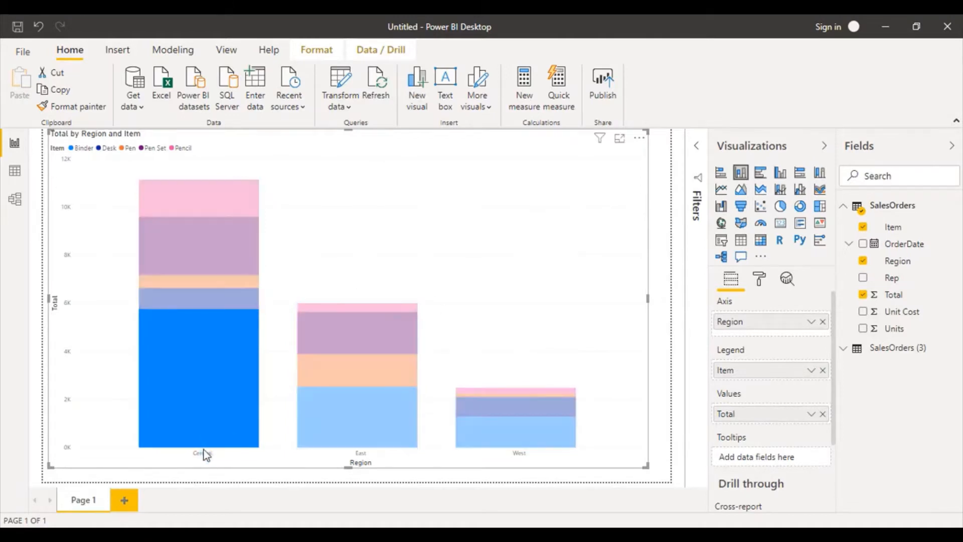
pyautogui.click(441, 474)
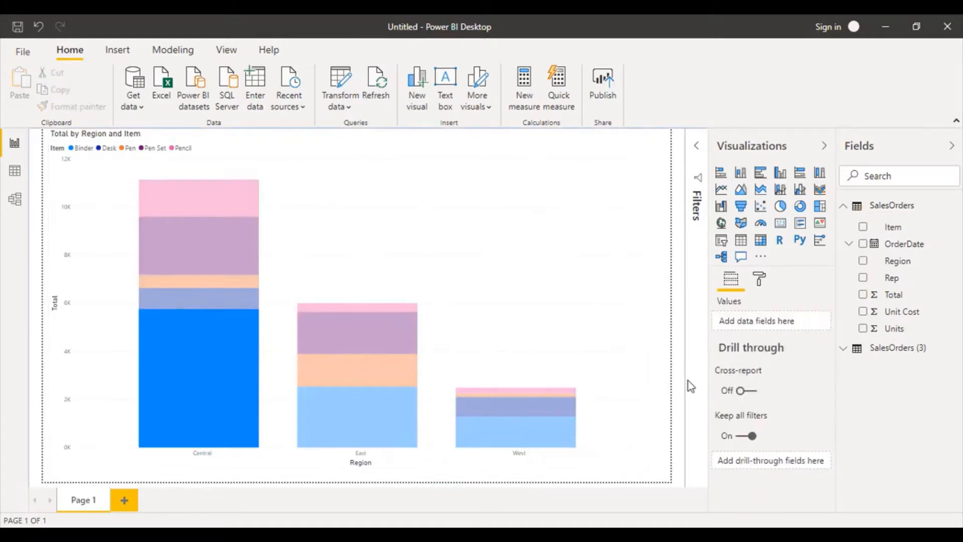
pyautogui.click(634, 373)
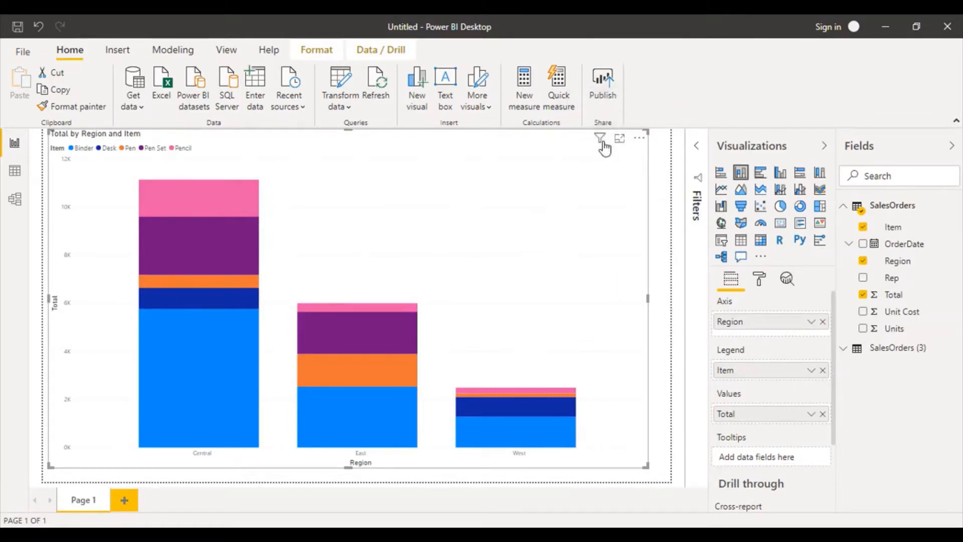
# View the chart in focus mode with the Visualizations and Fields panes collapsed, and inspect the Central column's Pencil segment
pyautogui.moveTo(617, 147)
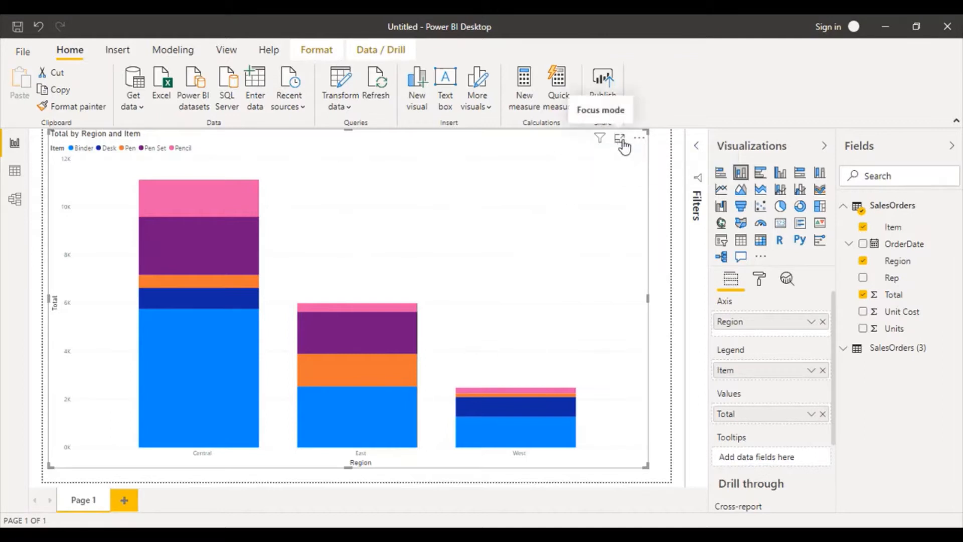
pyautogui.click(620, 144)
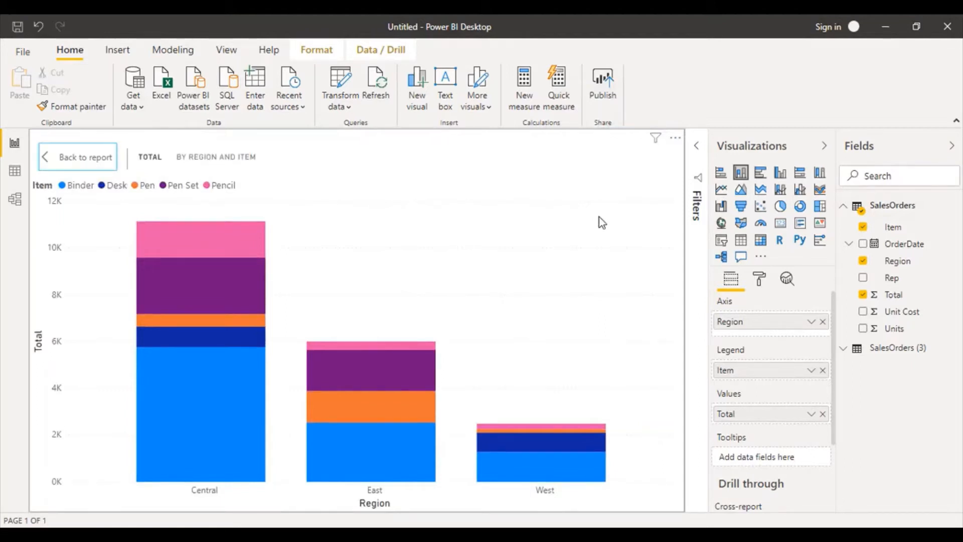
pyautogui.click(824, 146)
pyautogui.click(952, 146)
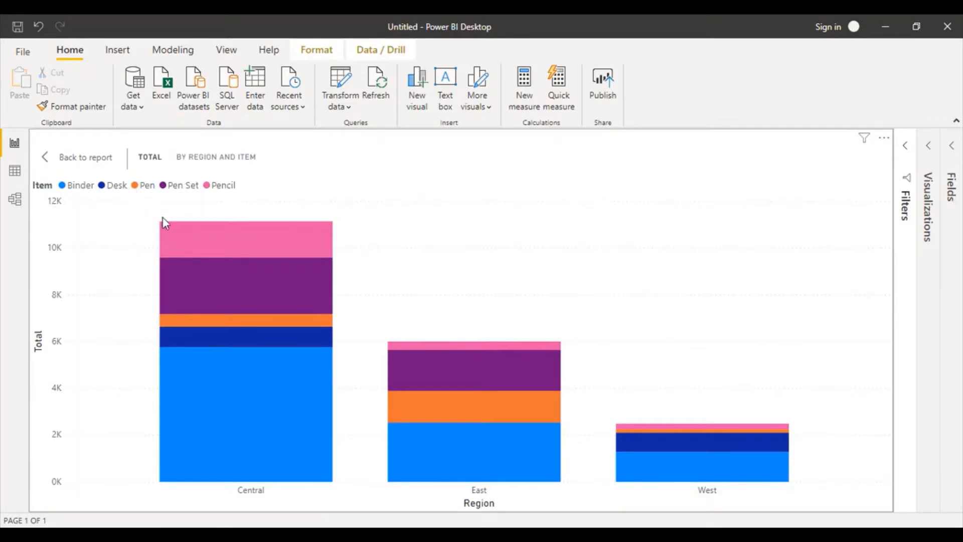
pyautogui.moveTo(207, 237)
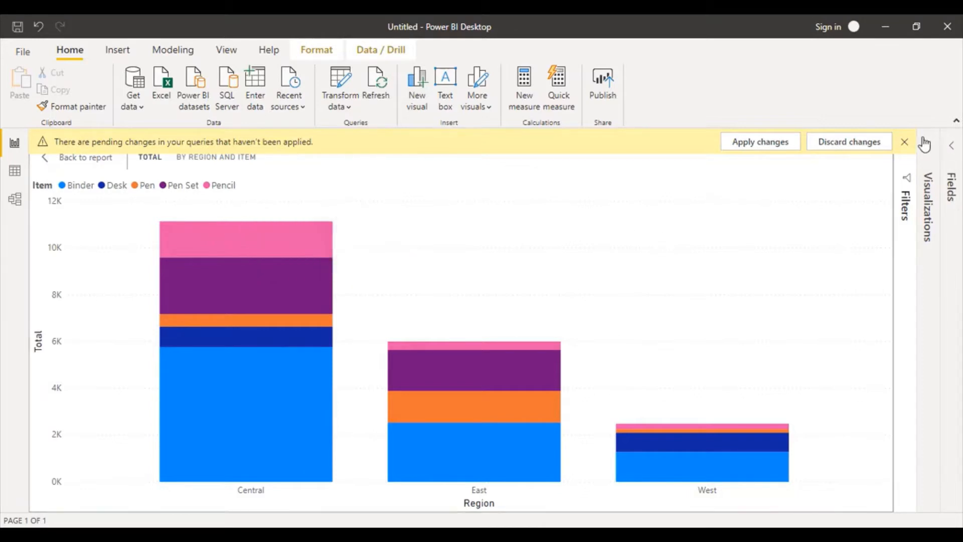
# Dismiss the pending-changes notice, expand the Visualizations pane again and return from focus mode to the report page
pyautogui.click(907, 143)
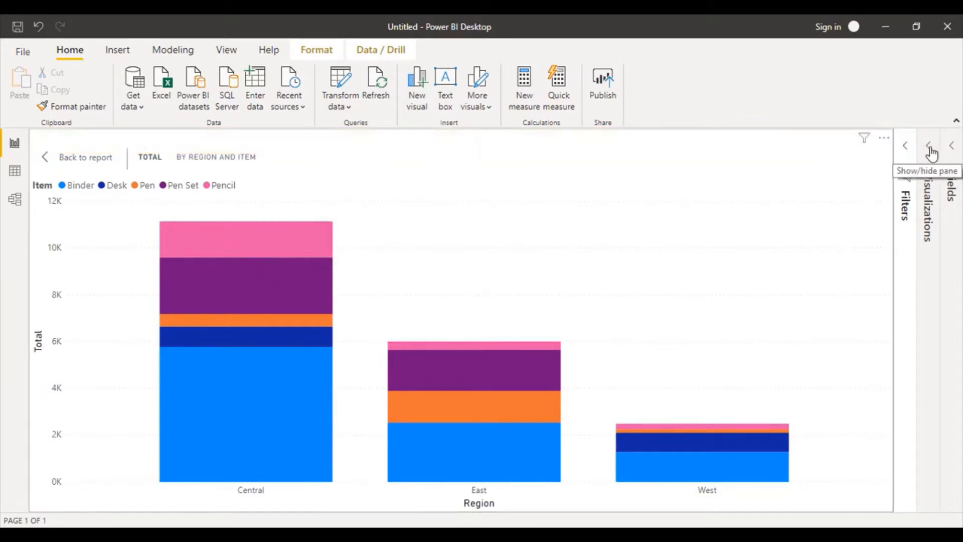
pyautogui.click(930, 146)
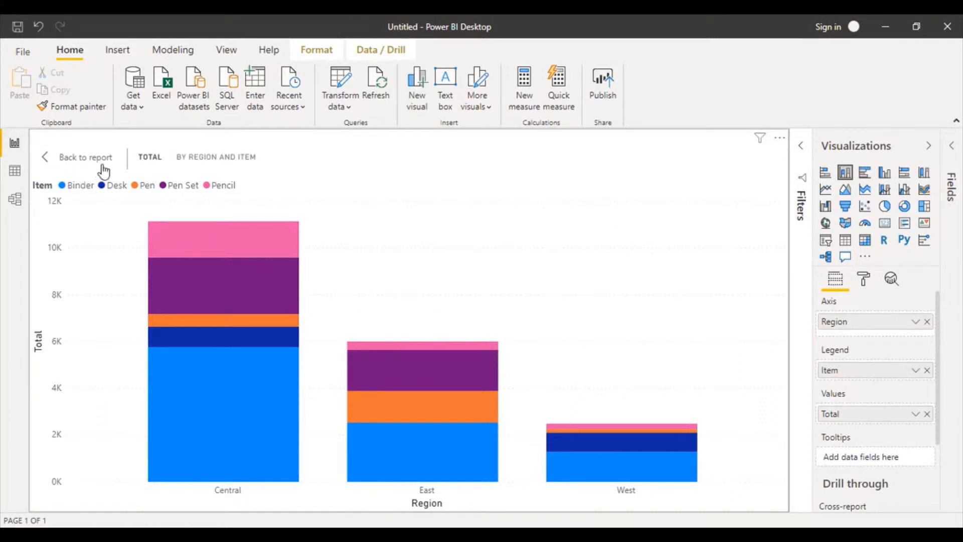
pyautogui.click(51, 159)
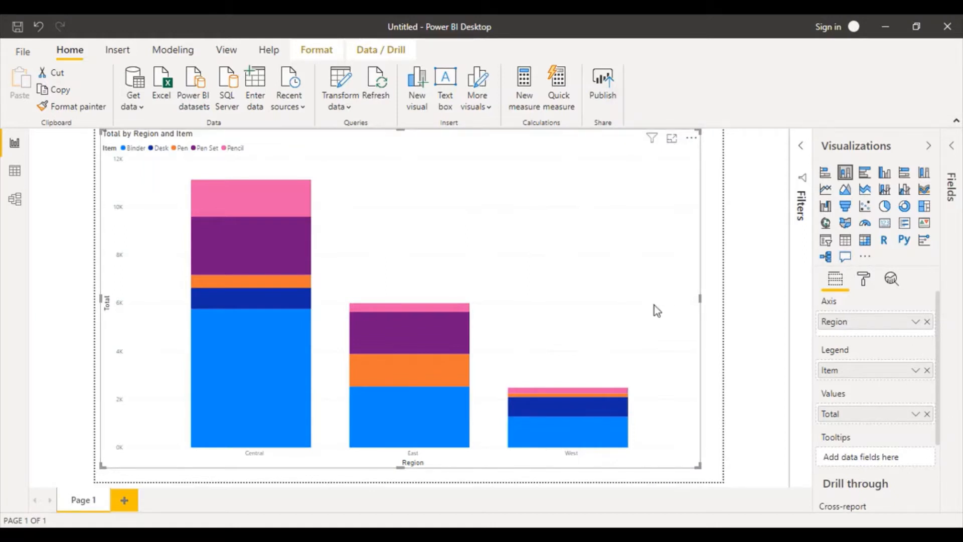
# Turn on data labels for the stacked column chart and view it in focus mode
pyautogui.click(867, 281)
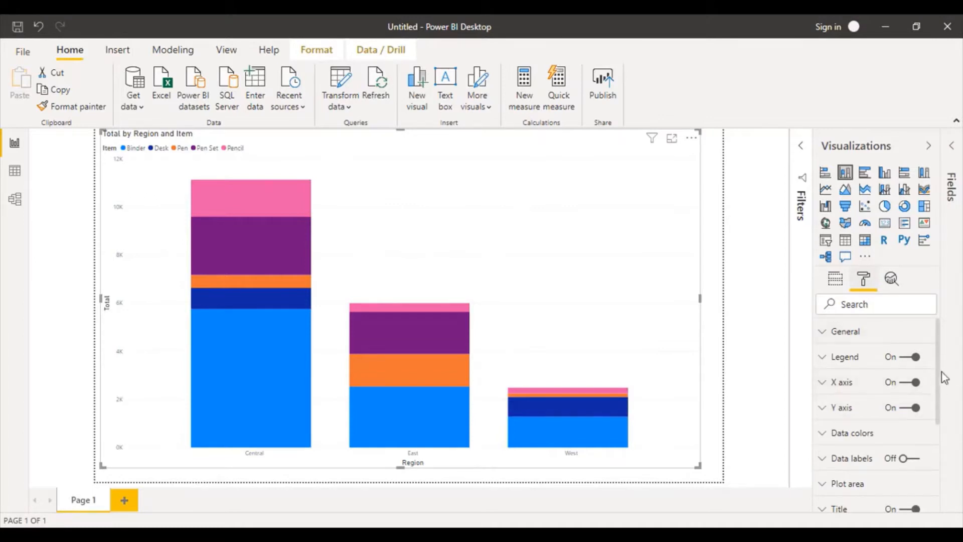
pyautogui.moveTo(938, 376); pyautogui.dragTo(939, 406)
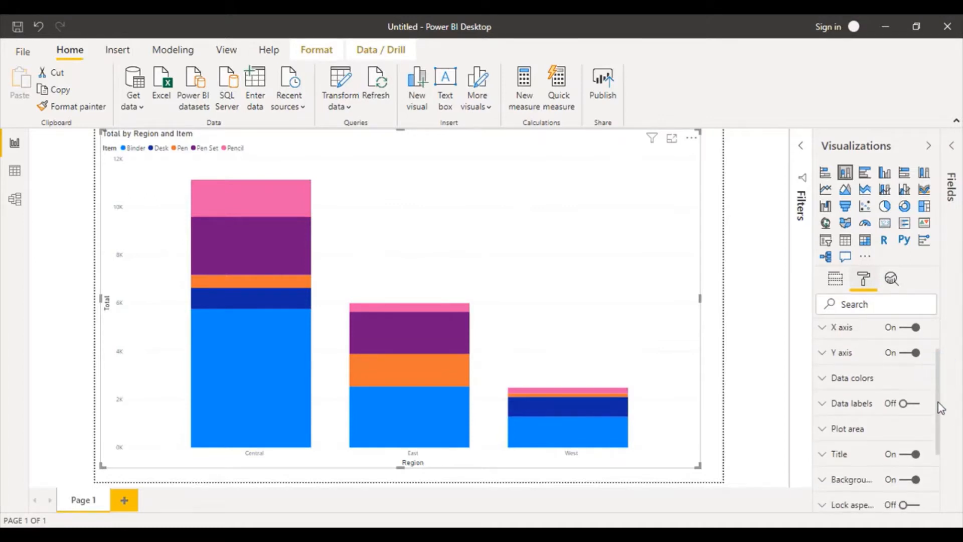
pyautogui.click(828, 403)
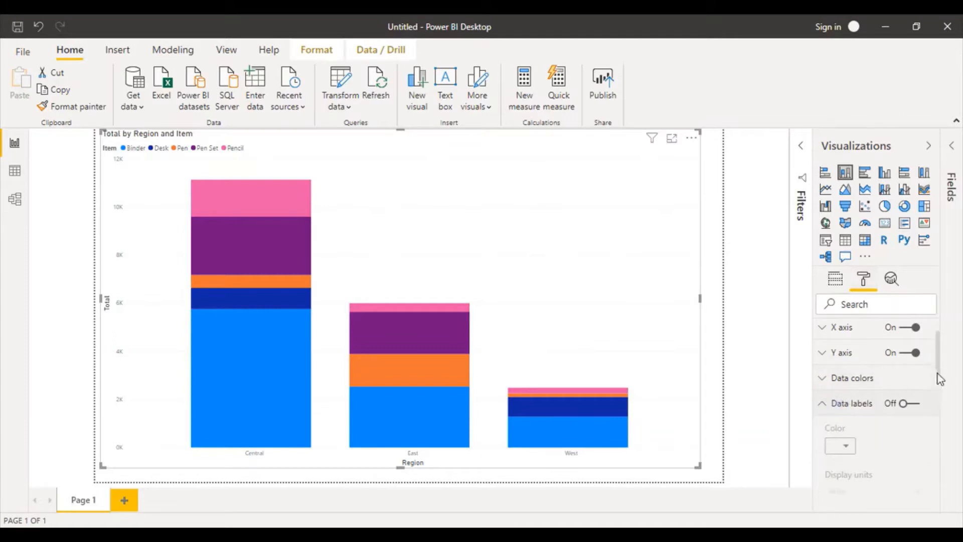
pyautogui.click(904, 404)
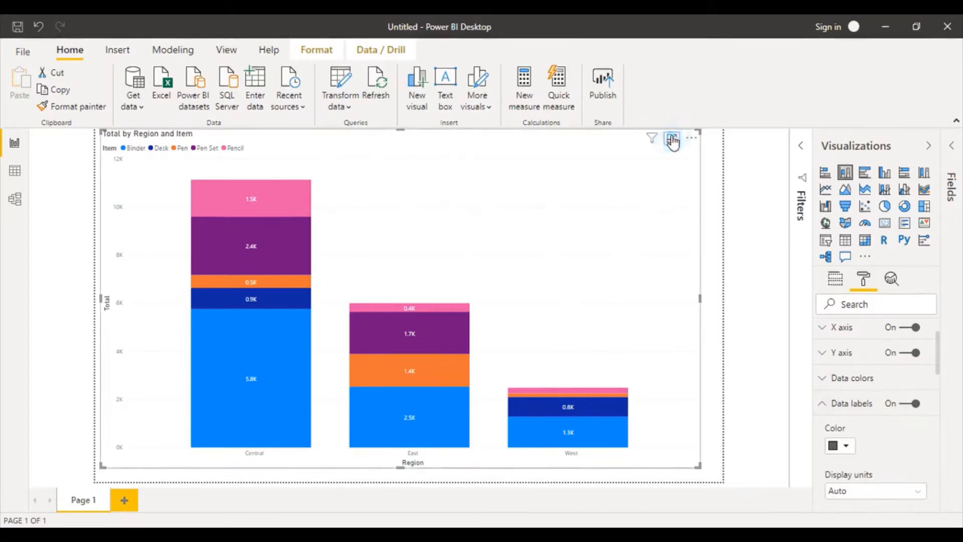
pyautogui.click(673, 139)
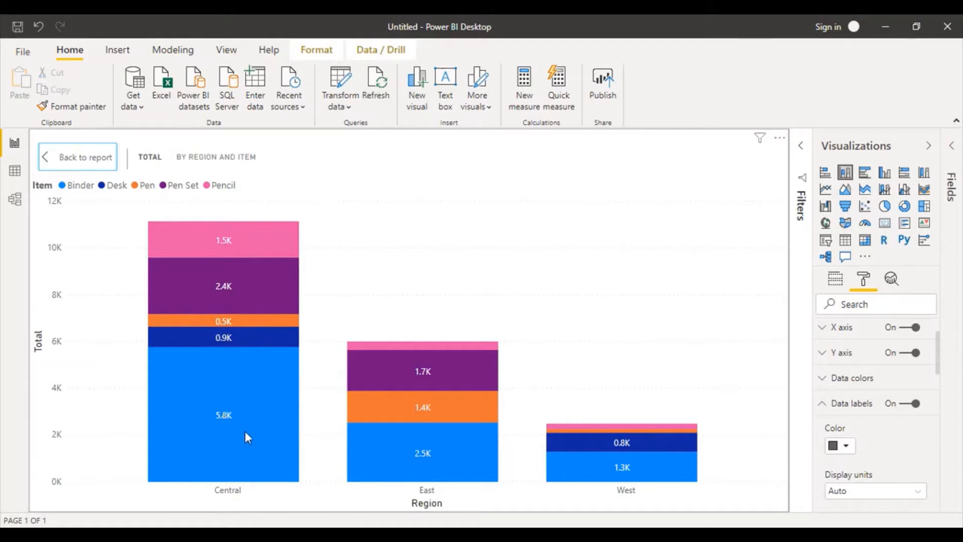
# Set the X axis label color to black and the label text size to 13 pt
pyautogui.moveTo(245, 433)
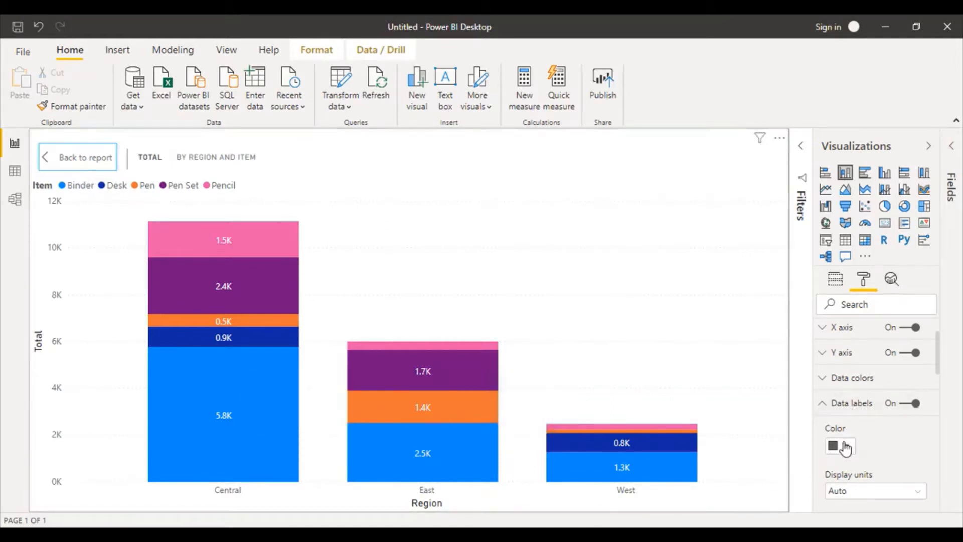
pyautogui.click(824, 329)
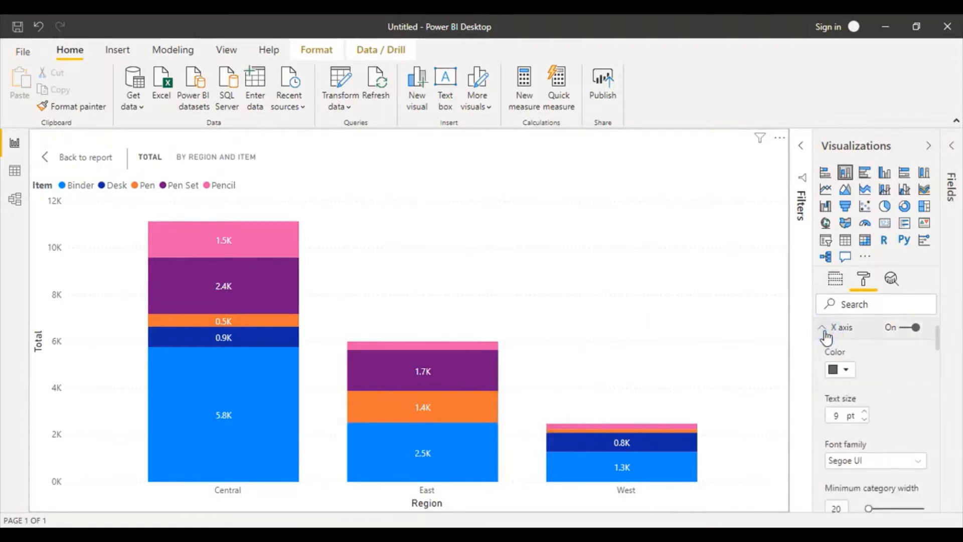
pyautogui.click(854, 371)
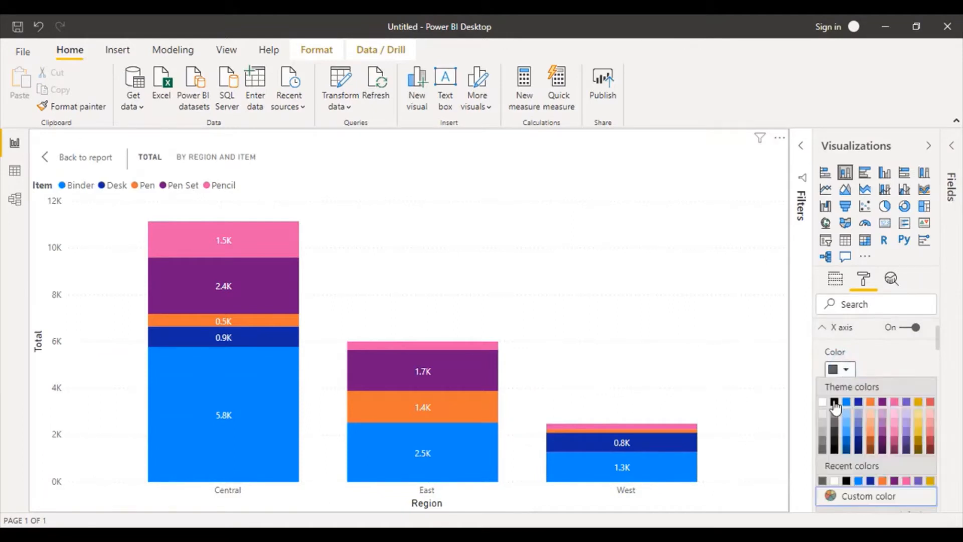
pyautogui.click(834, 403)
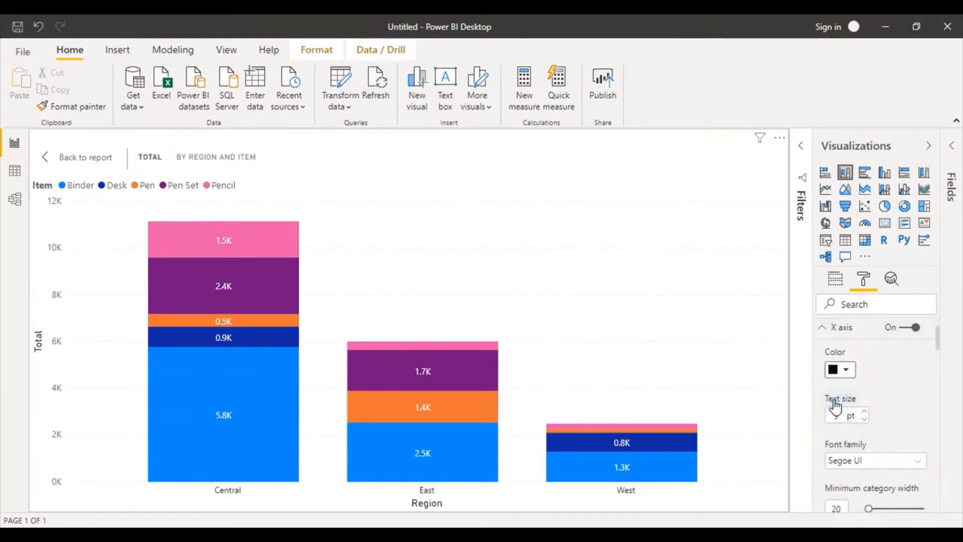
pyautogui.click(864, 412)
pyautogui.click(864, 413)
pyautogui.click(864, 413)
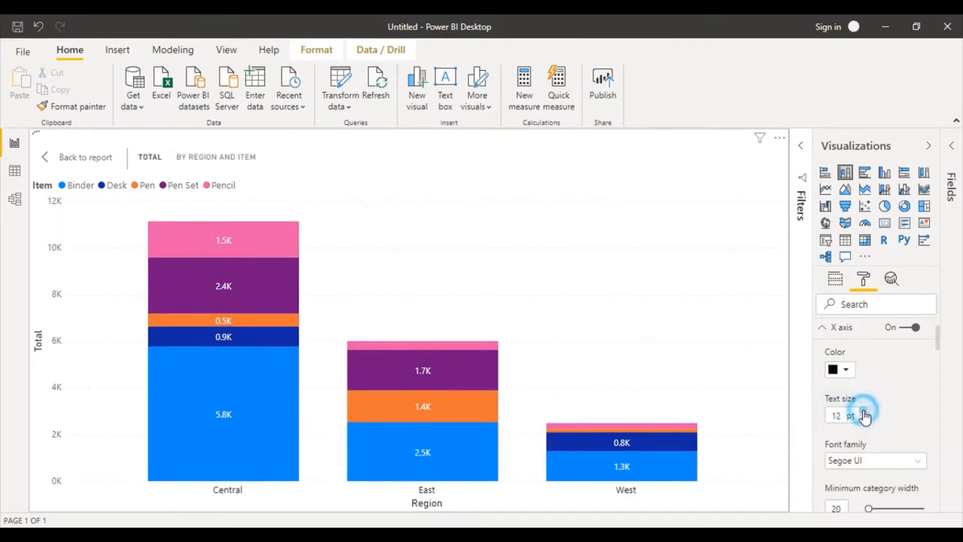
pyautogui.click(864, 412)
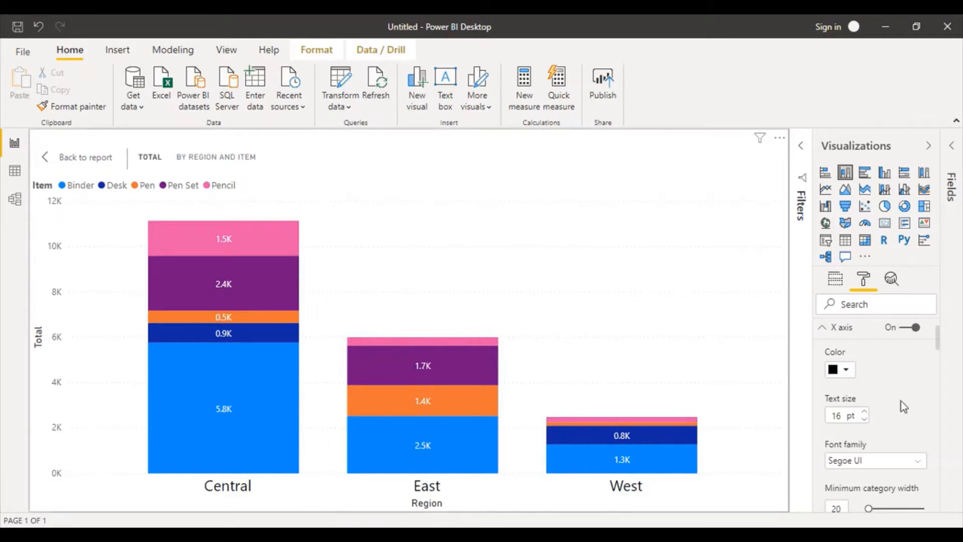
pyautogui.click(865, 420)
pyautogui.click(864, 419)
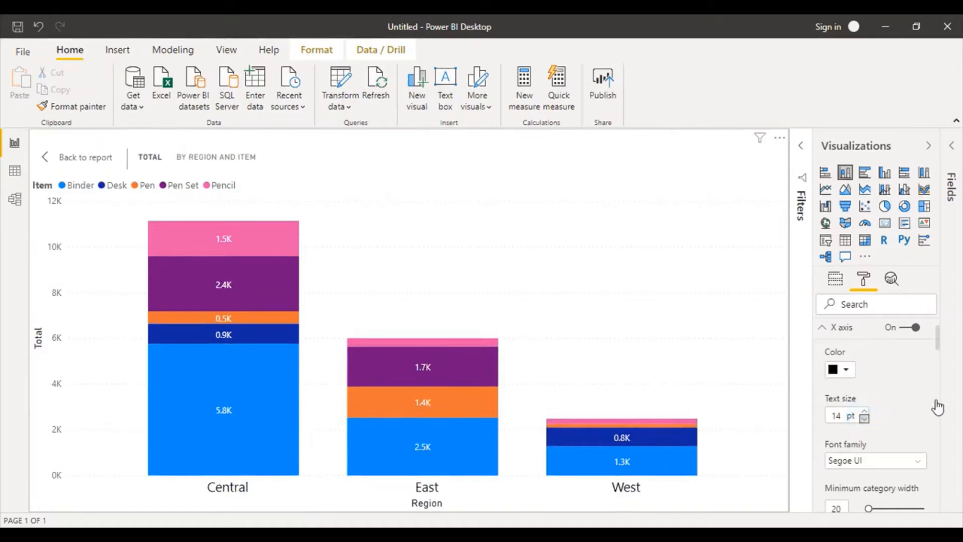
# Set the X axis title text size to 15 pt and collapse the X axis settings
pyautogui.scroll(-2, 937, 346)
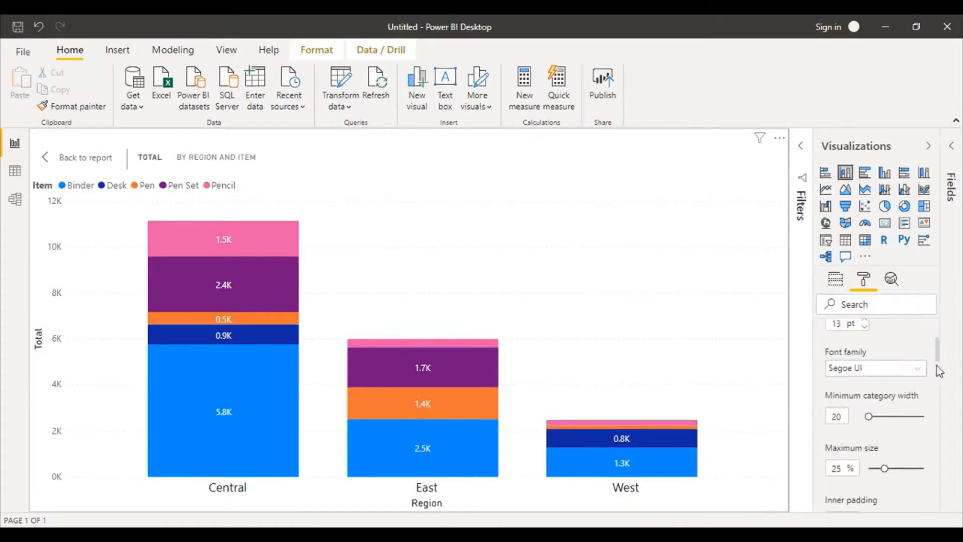
pyautogui.scroll(-3, 938, 354)
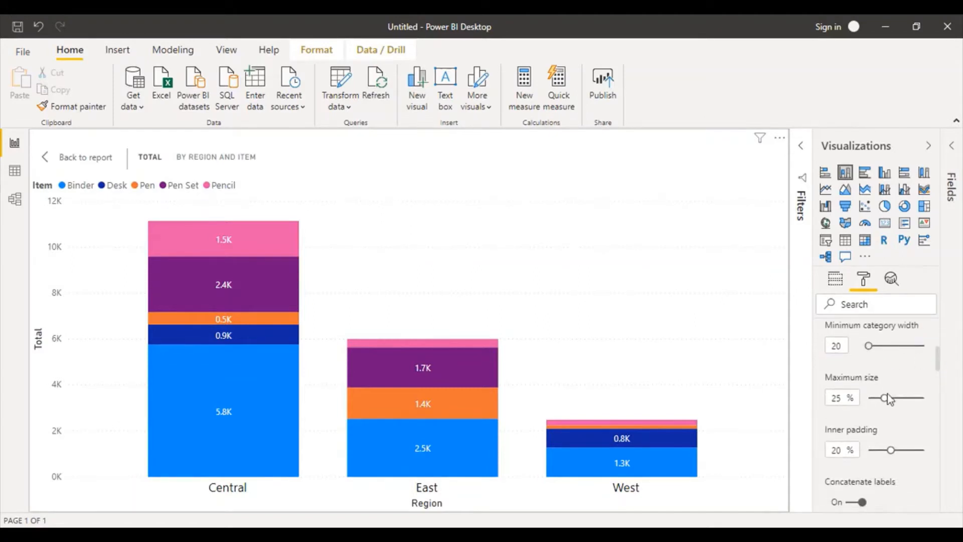
pyautogui.moveTo(942, 365); pyautogui.dragTo(944, 414)
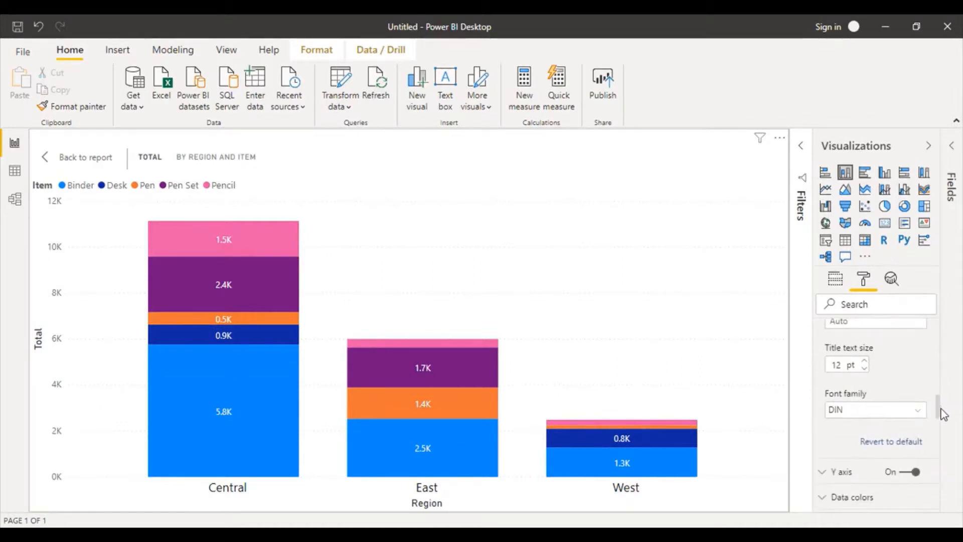
pyautogui.click(864, 361)
pyautogui.click(865, 362)
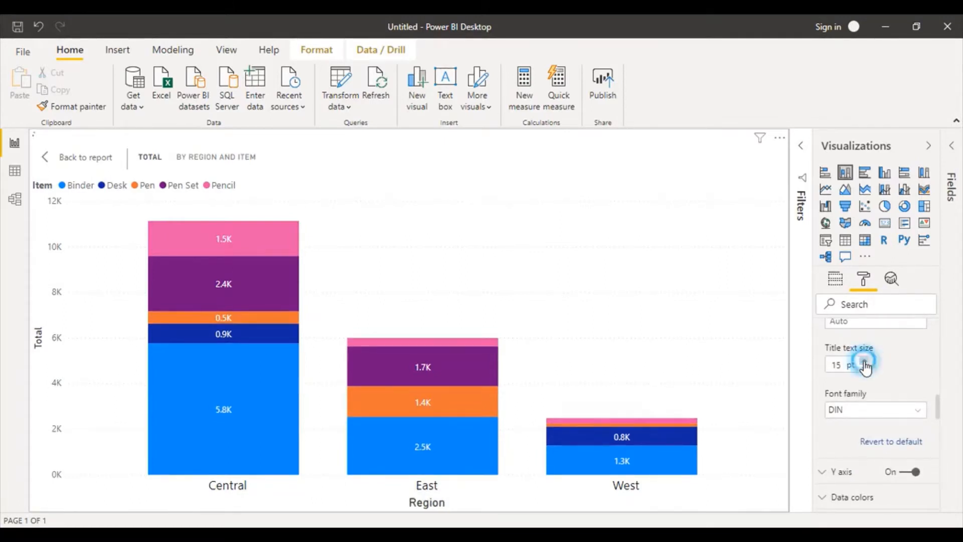
pyautogui.click(865, 368)
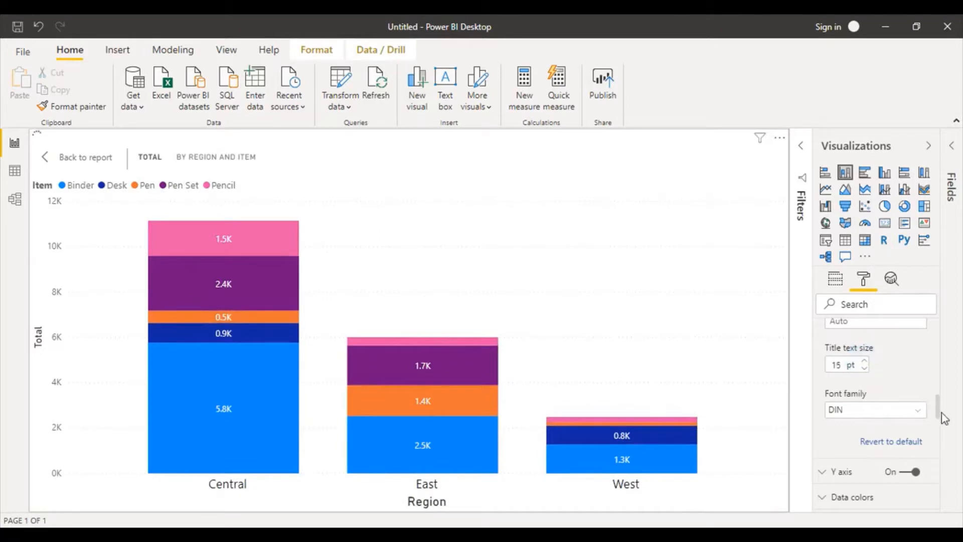
pyautogui.moveTo(937, 404); pyautogui.dragTo(932, 323)
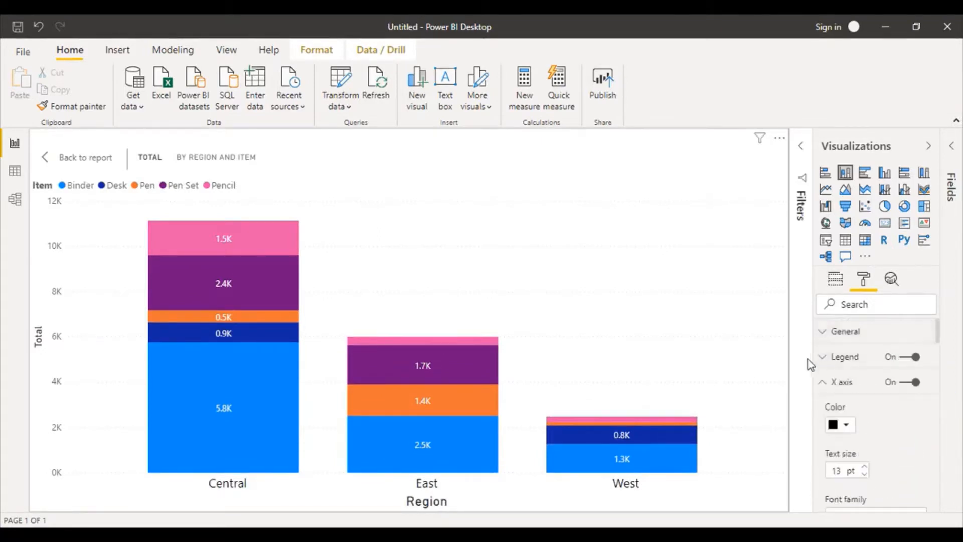
pyautogui.click(824, 384)
# Try the Y axis in the Right position and set it back to Left
pyautogui.click(827, 409)
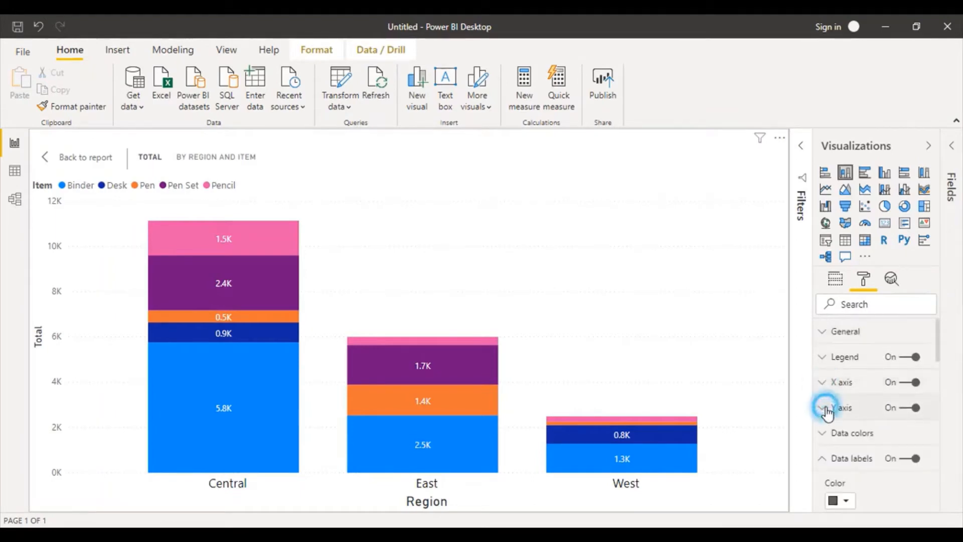
pyautogui.moveTo(937, 331); pyautogui.dragTo(937, 344)
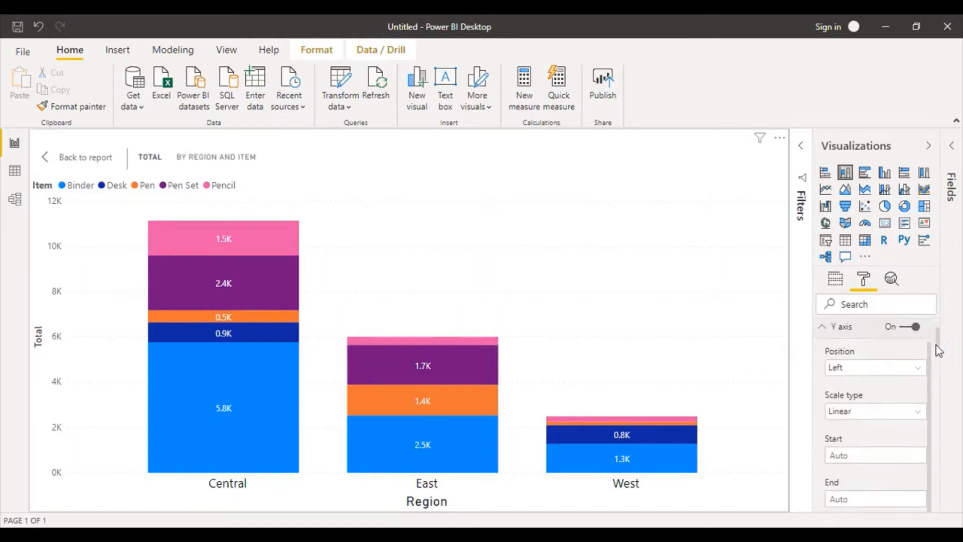
pyautogui.click(921, 374)
pyautogui.click(871, 399)
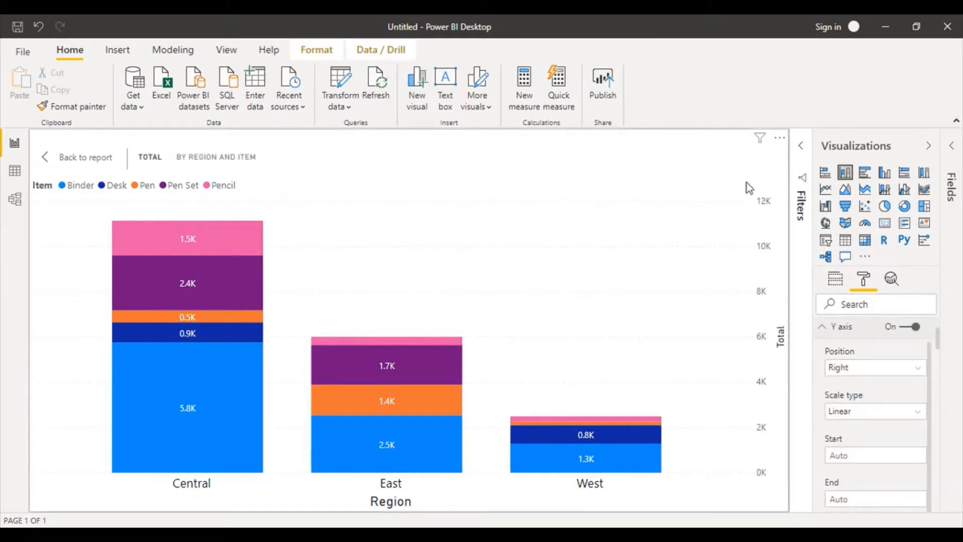
pyautogui.click(877, 369)
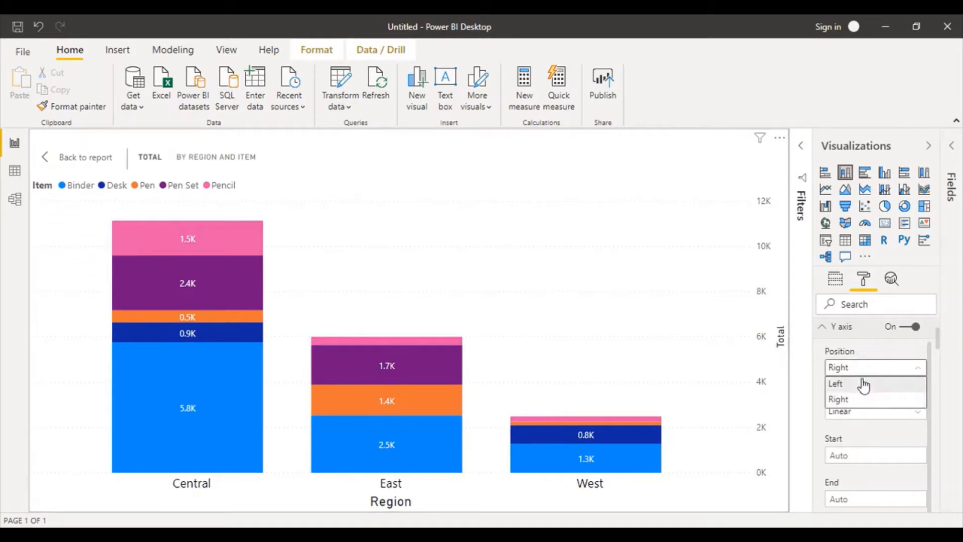
pyautogui.click(854, 381)
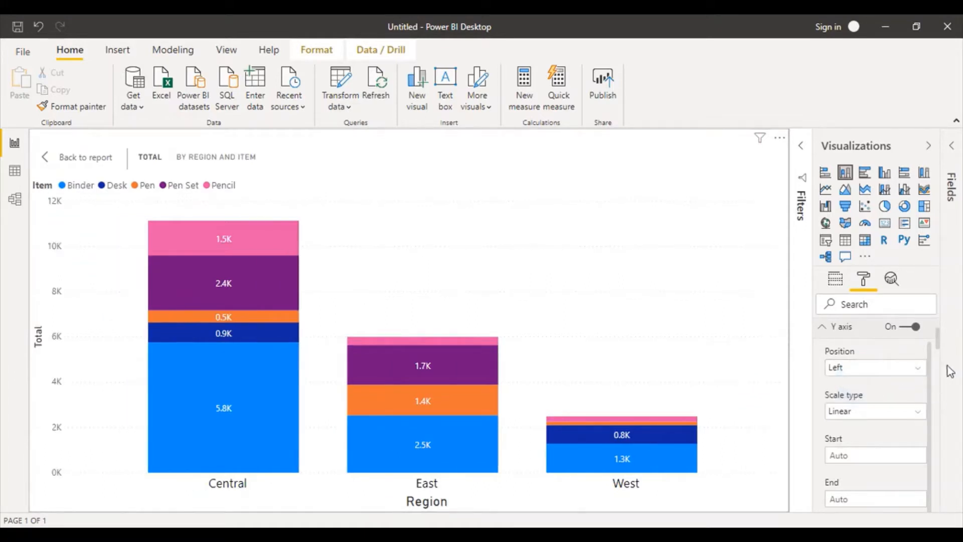
# Increase the text size of the Y axis labels past 12 pt
pyautogui.moveTo(938, 340); pyautogui.dragTo(940, 364)
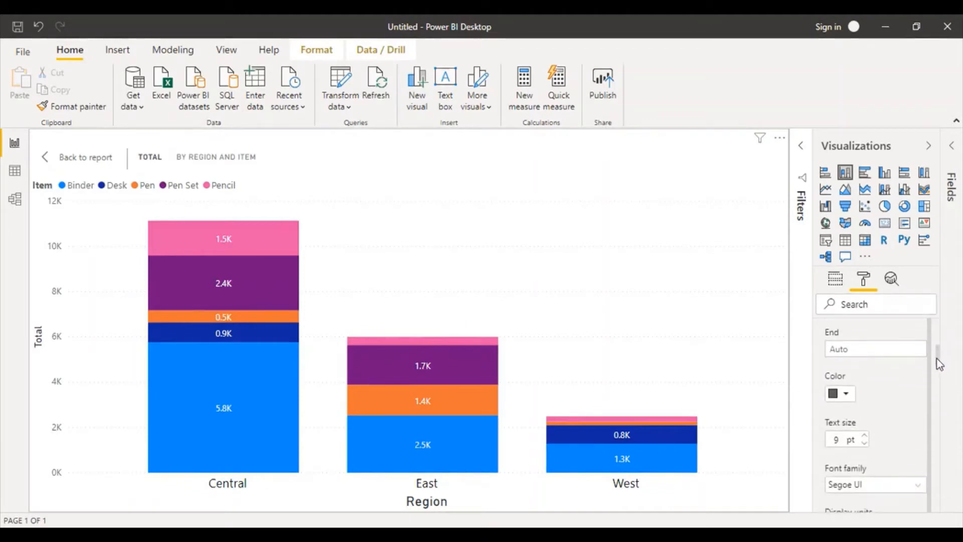
pyautogui.click(865, 435)
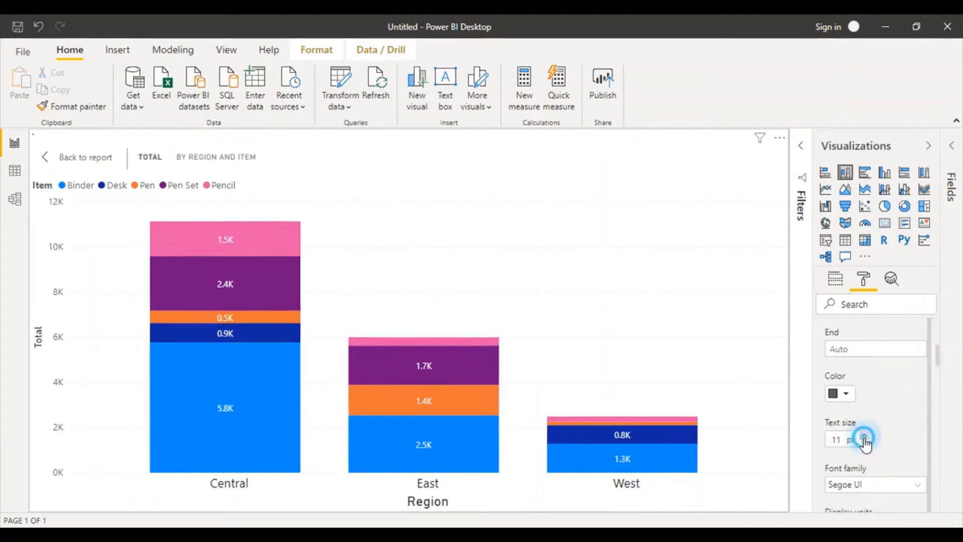
pyautogui.click(865, 436)
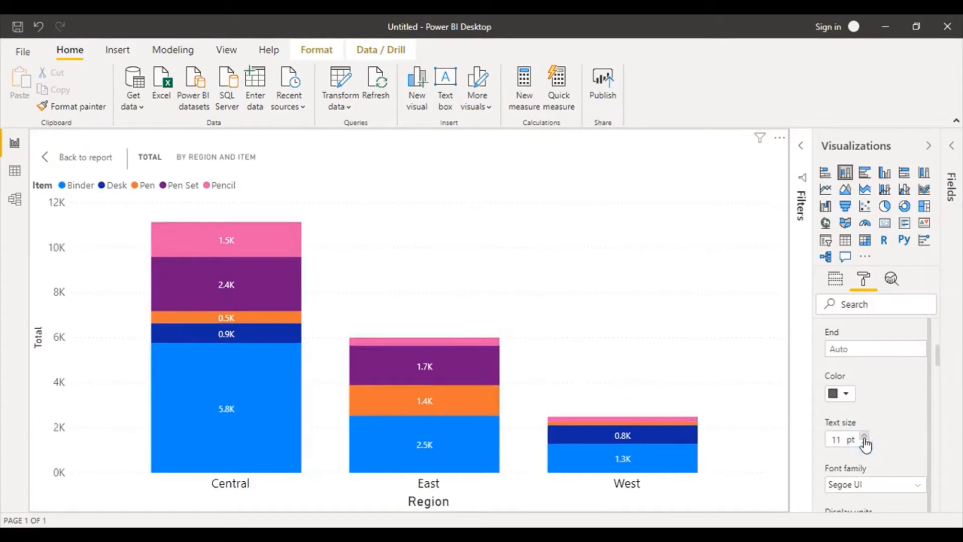
pyautogui.click(864, 436)
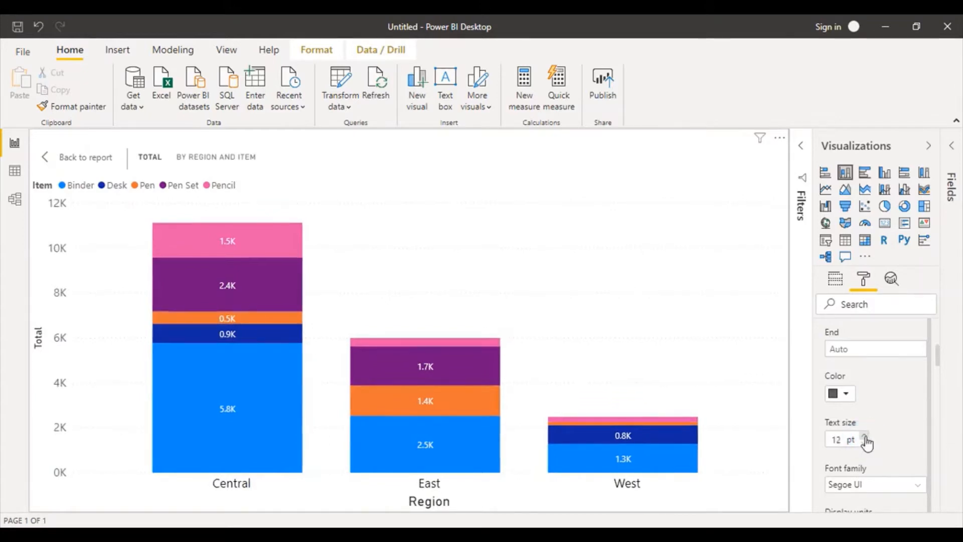
pyautogui.click(865, 436)
# Set the Y axis title text size to 15 pt and collapse the Y axis settings
pyautogui.moveTo(939, 359); pyautogui.dragTo(940, 410)
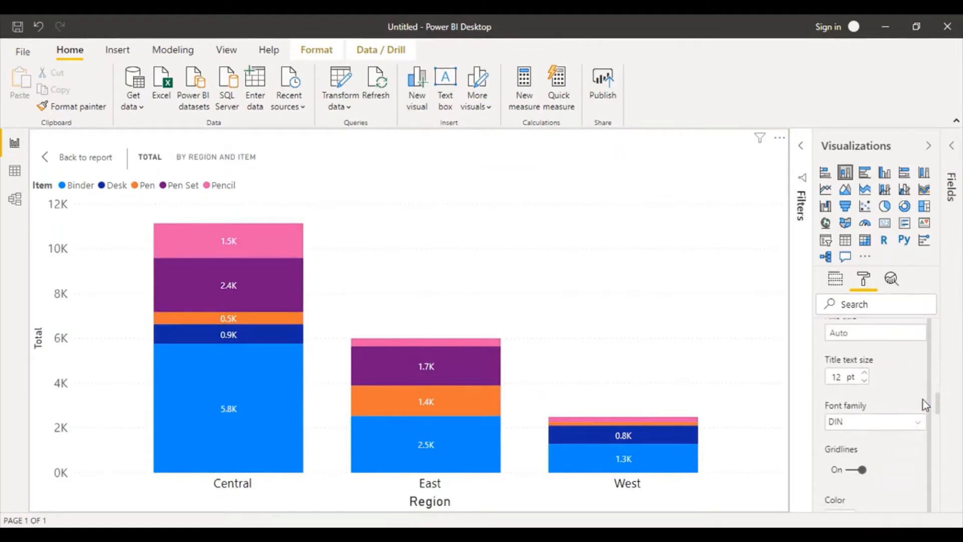
pyautogui.click(865, 374)
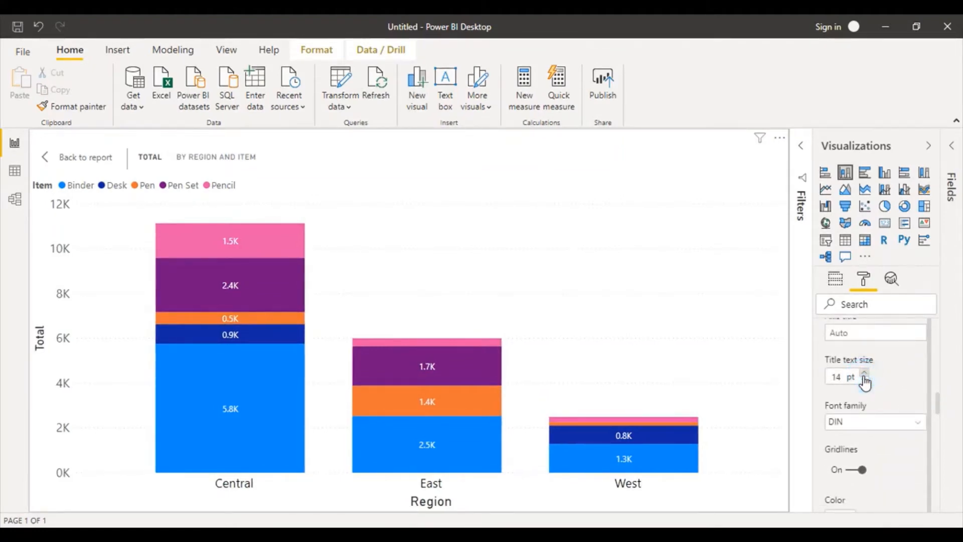
pyautogui.click(864, 375)
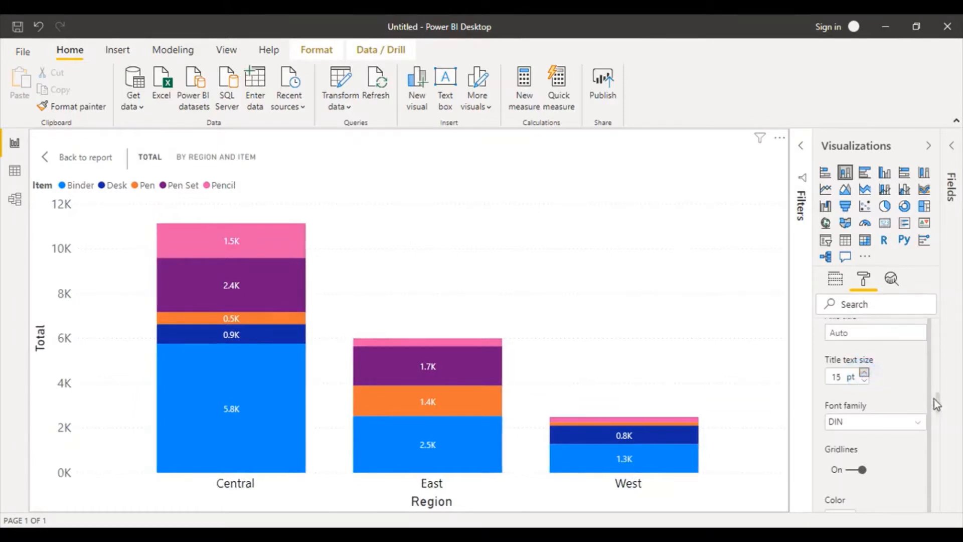
pyautogui.moveTo(939, 406); pyautogui.dragTo(937, 337)
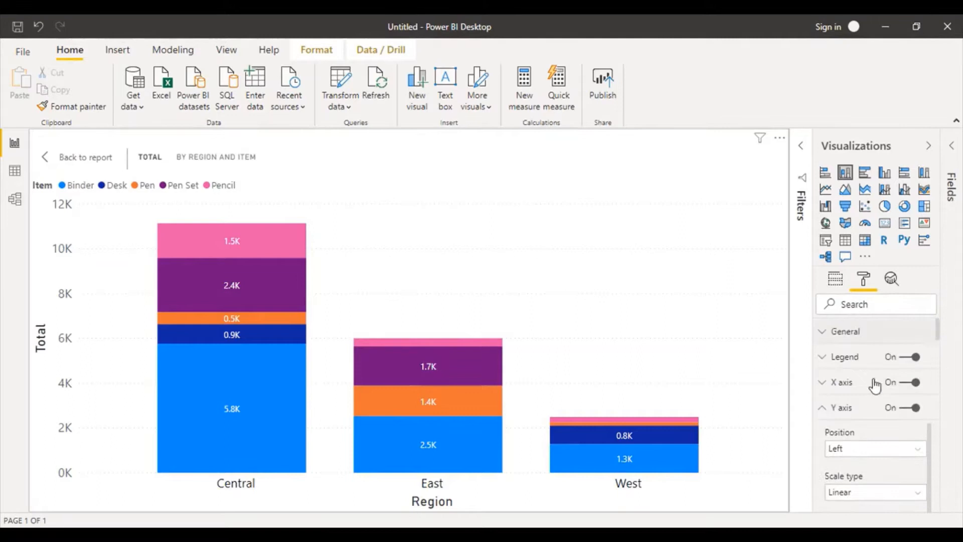
pyautogui.click(820, 412)
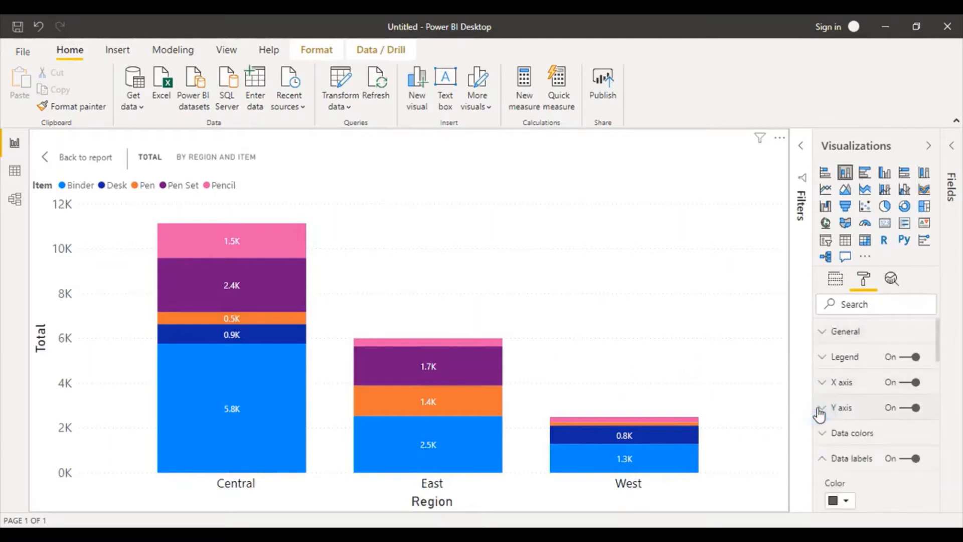
# Try the legend in the Bottom position and settle on the Right position
pyautogui.click(823, 362)
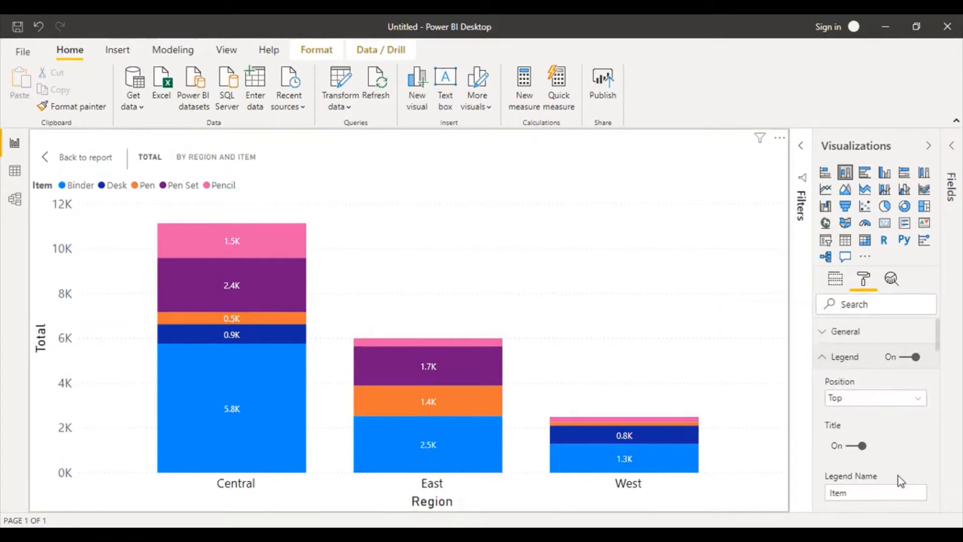
pyautogui.click(918, 399)
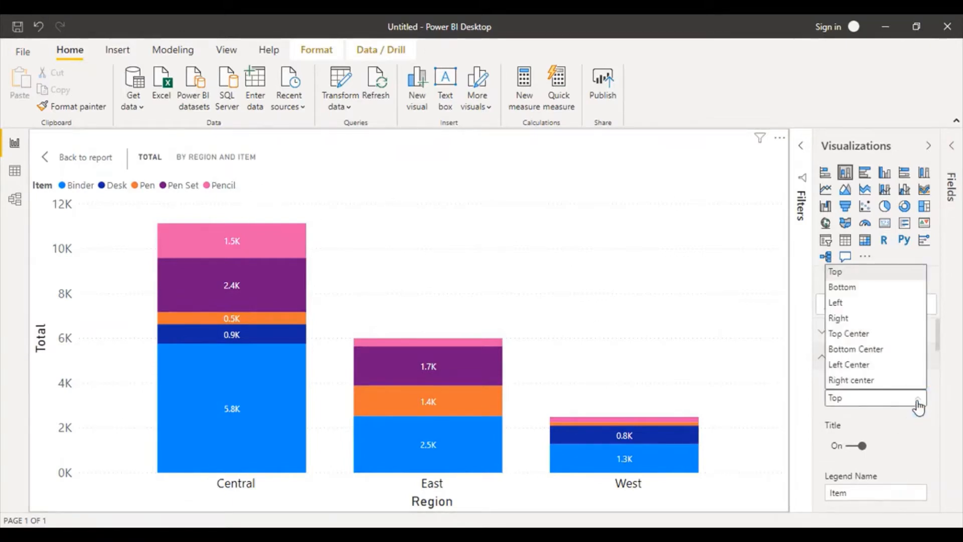
pyautogui.click(843, 288)
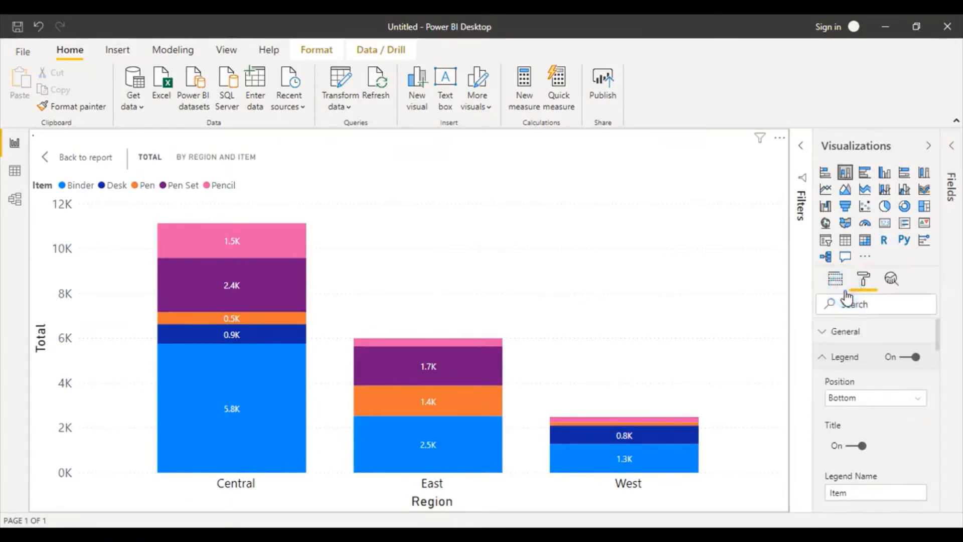
pyautogui.click(899, 400)
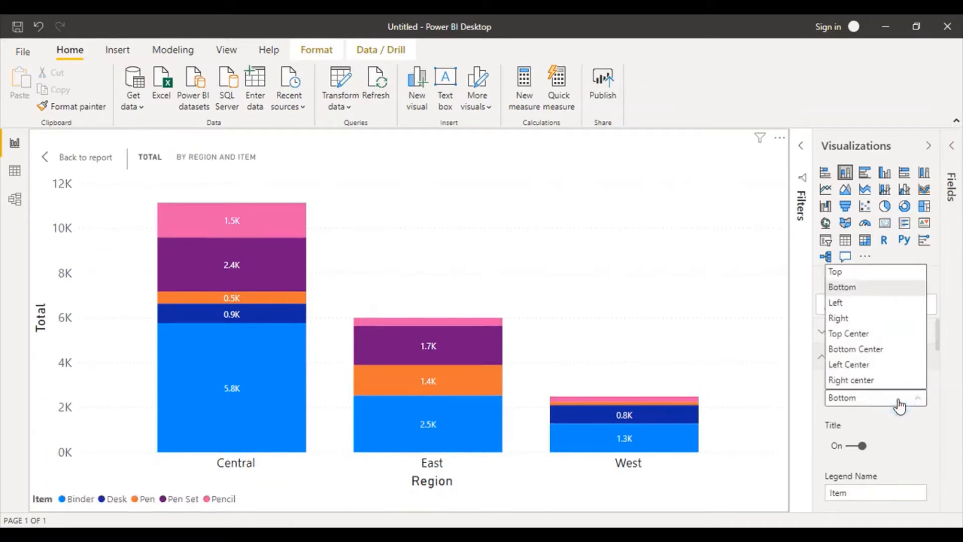
pyautogui.click(847, 319)
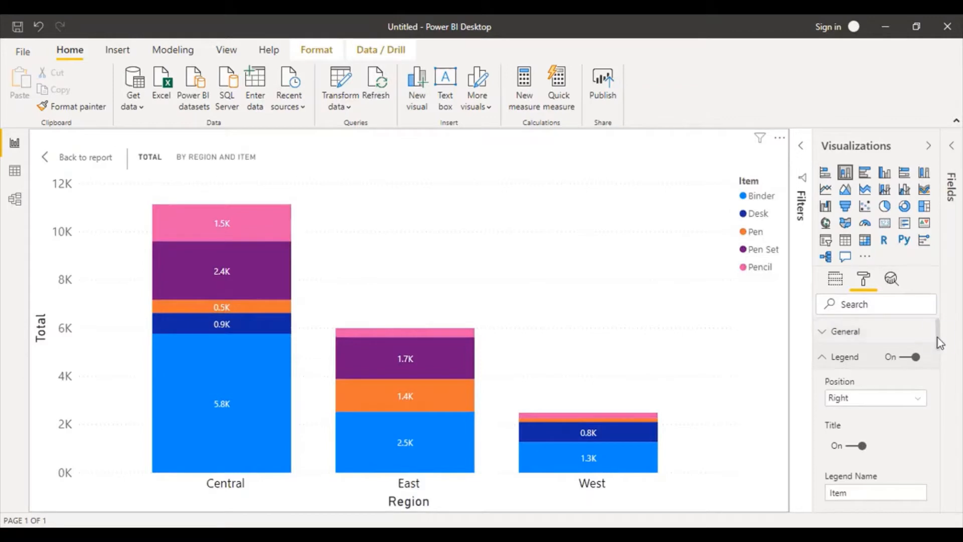
# Set the legend text color to black and its text size to 11 pt
pyautogui.moveTo(937, 340); pyautogui.dragTo(940, 361)
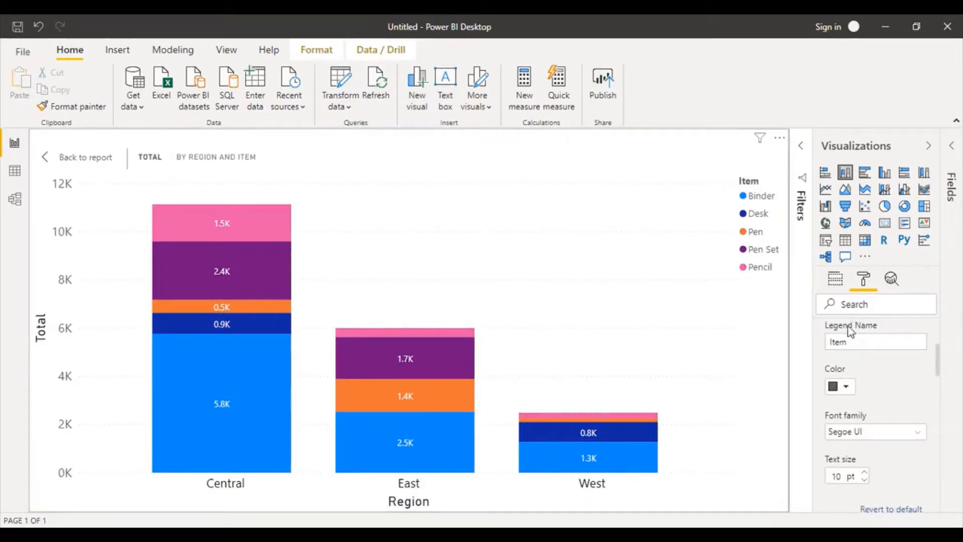
pyautogui.click(844, 387)
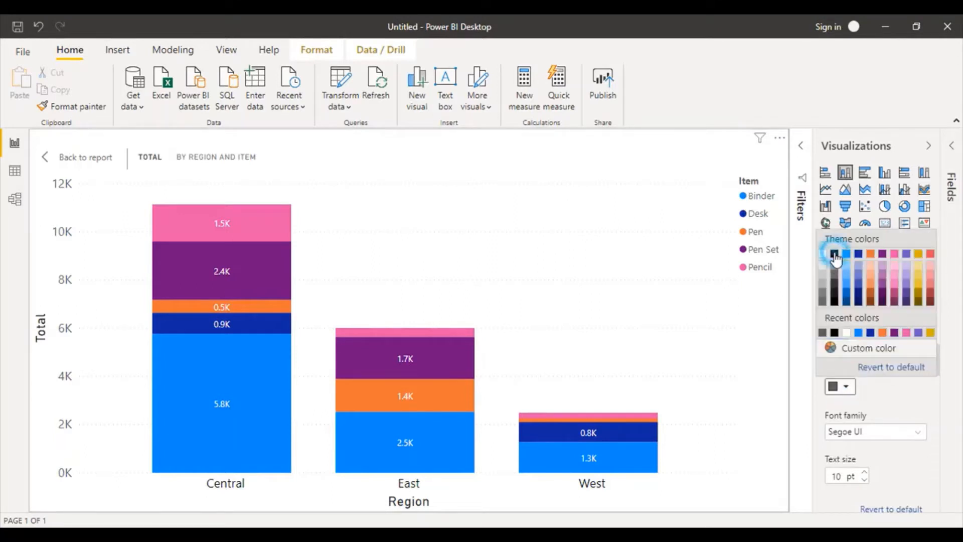
pyautogui.click(835, 253)
pyautogui.moveTo(935, 368); pyautogui.dragTo(938, 382)
pyautogui.click(864, 384)
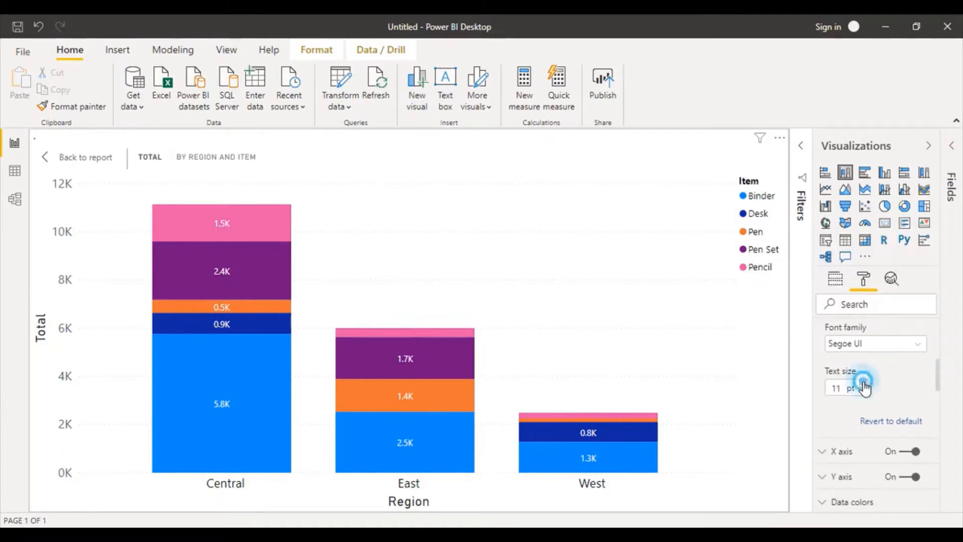
# Increase the legend text size to 13 pt and collapse the legend settings
pyautogui.click(864, 385)
pyautogui.click(864, 384)
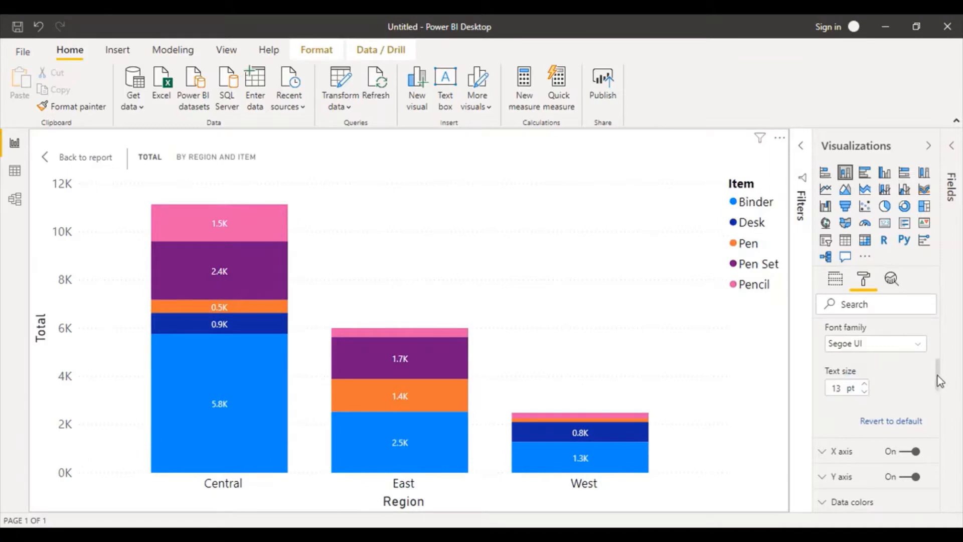
pyautogui.moveTo(937, 375); pyautogui.dragTo(933, 333)
pyautogui.click(840, 358)
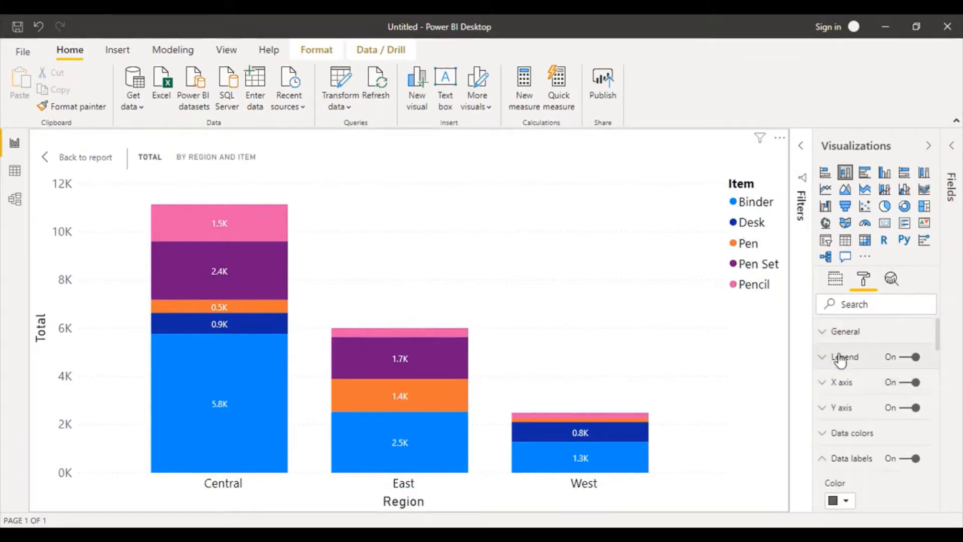
# Examine the chart's General settings for responsiveness, position, size and alt text, and collapse them
pyautogui.click(824, 335)
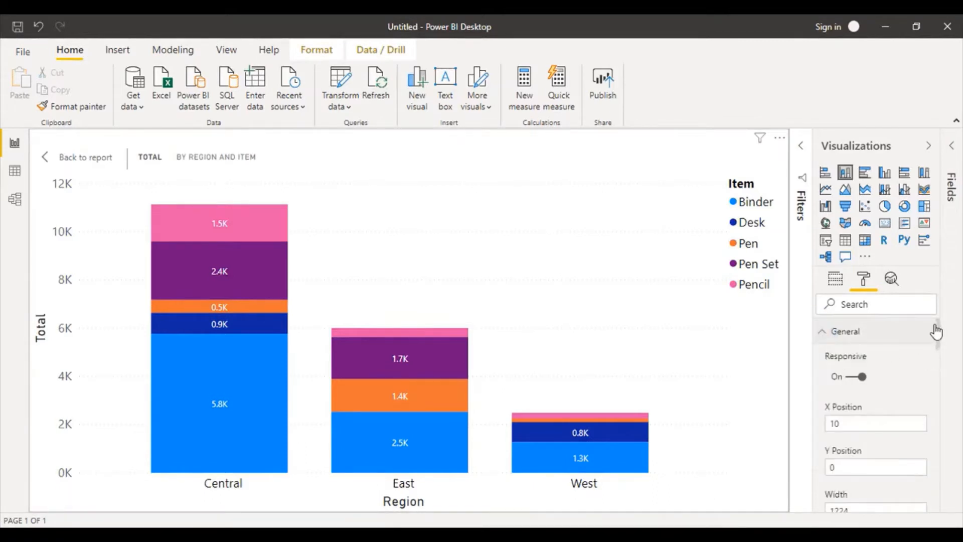
pyautogui.moveTo(937, 327); pyautogui.dragTo(935, 366)
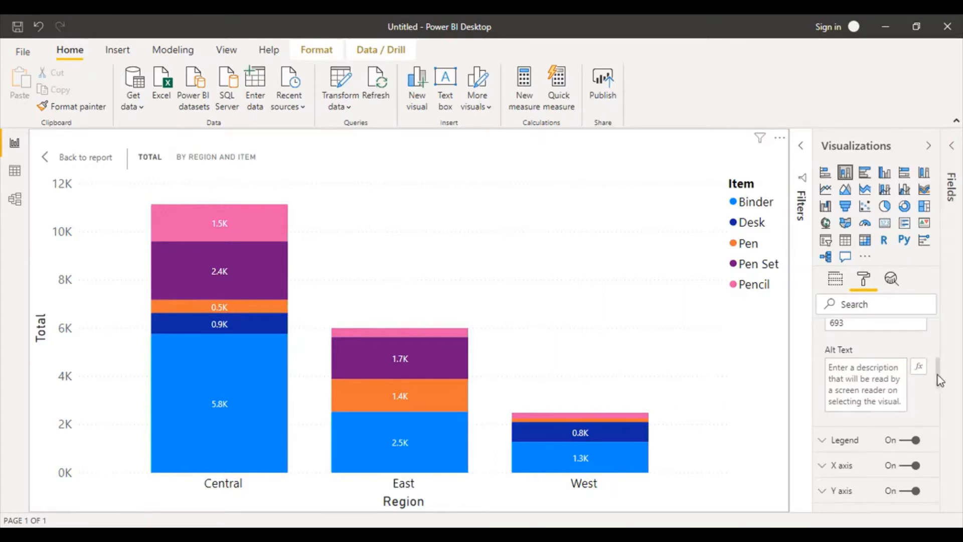
pyautogui.moveTo(941, 381); pyautogui.dragTo(940, 314)
pyautogui.click(823, 334)
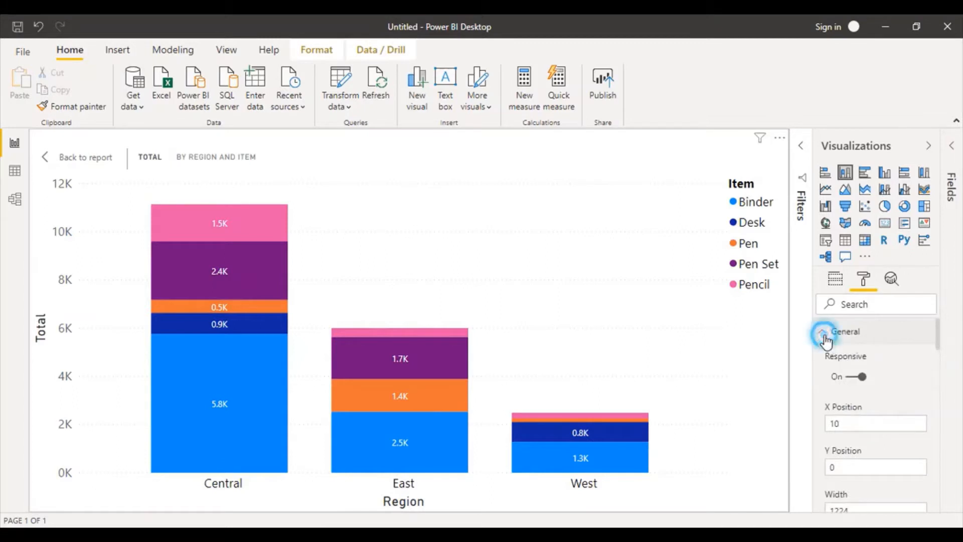
# Collapse the data label settings and give the chart a light gold background with 35% transparency
pyautogui.moveTo(939, 337); pyautogui.dragTo(939, 360)
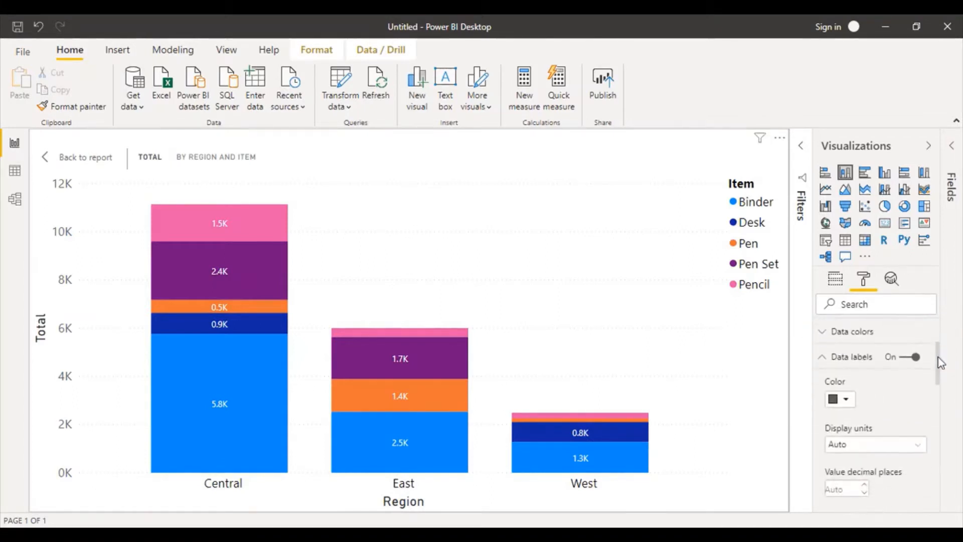
pyautogui.click(824, 357)
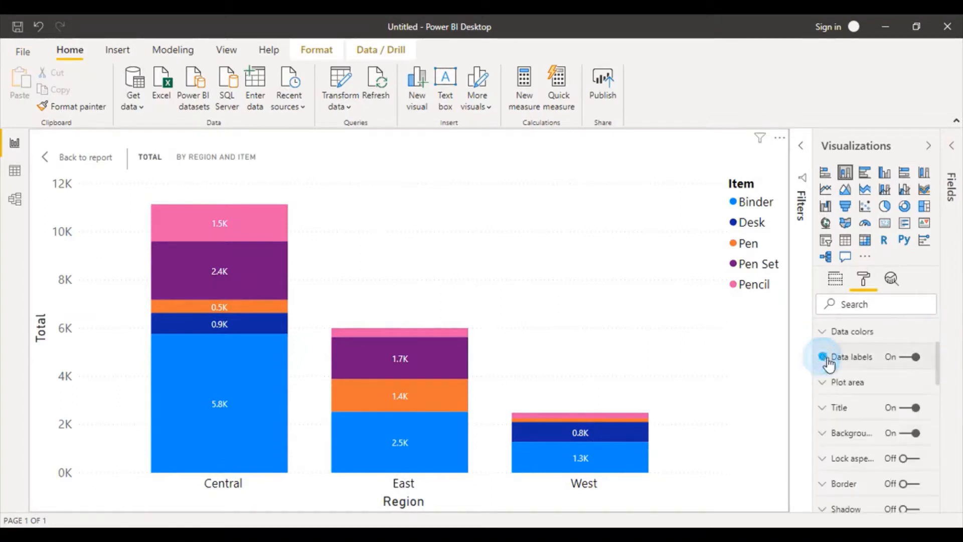
pyautogui.click(940, 397)
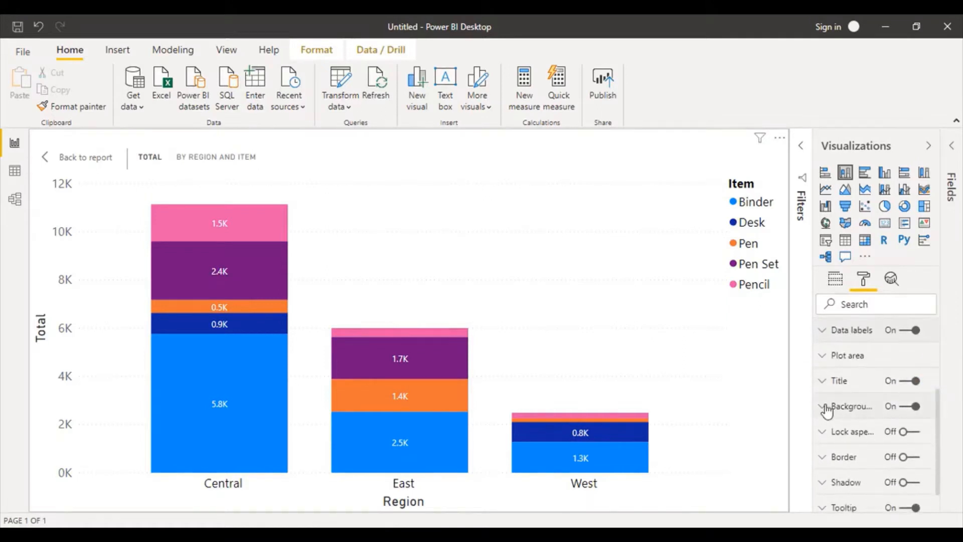
pyautogui.click(825, 406)
pyautogui.click(939, 385)
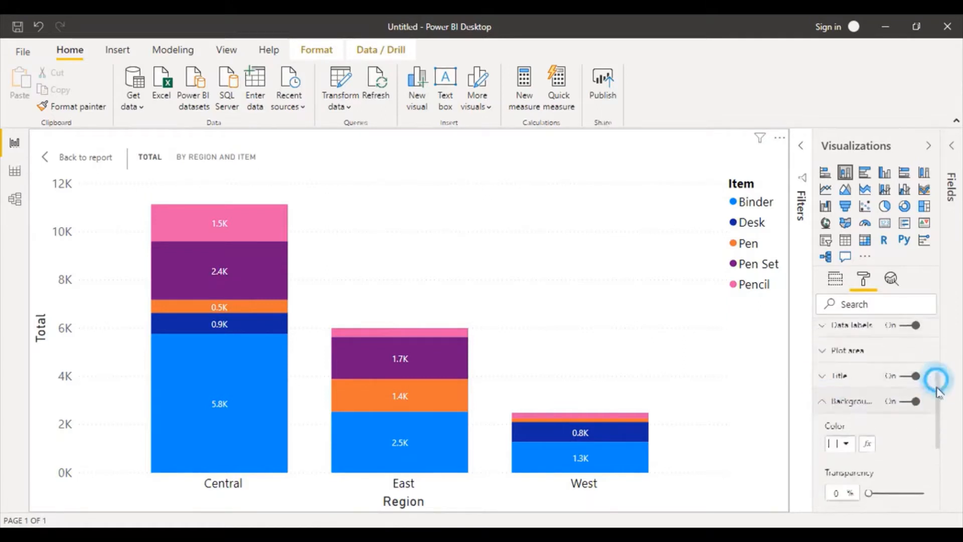
pyautogui.click(846, 391)
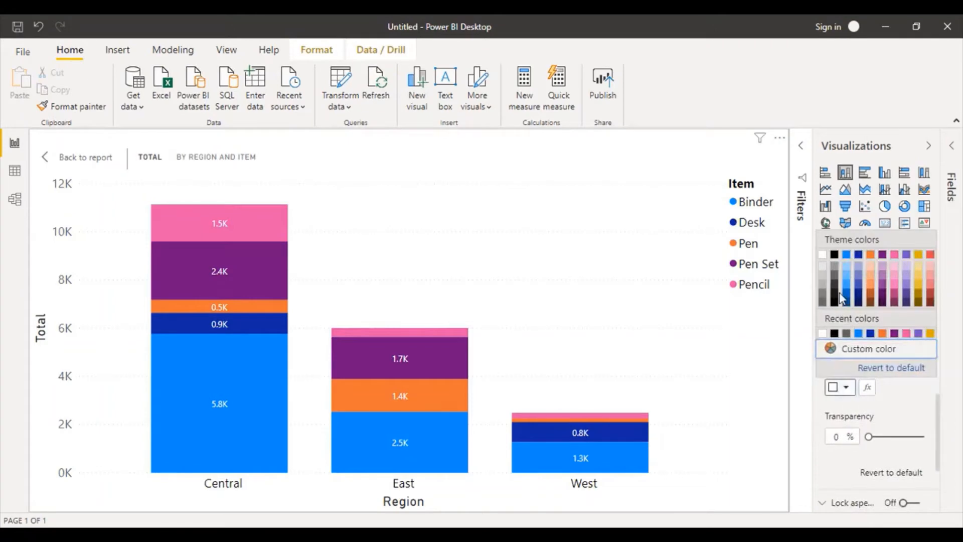
pyautogui.click(920, 274)
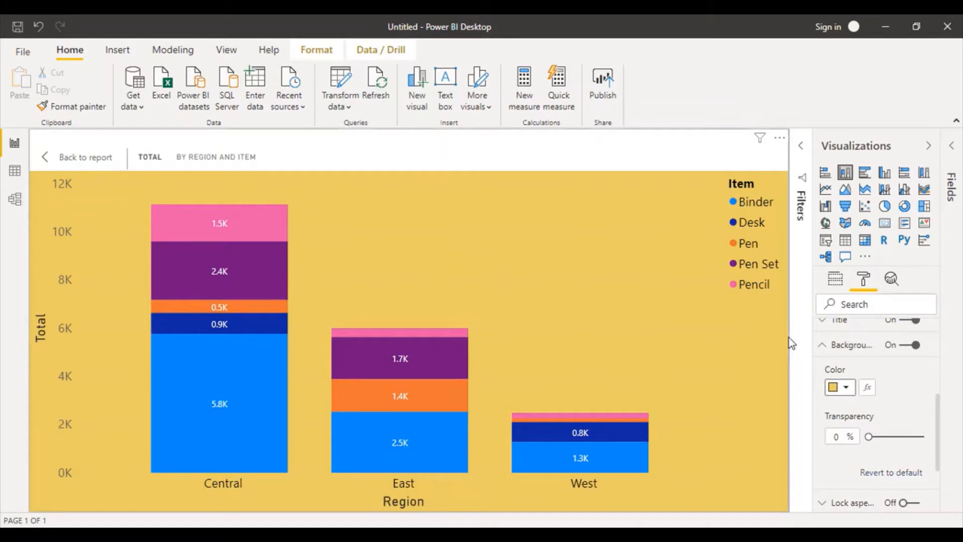
pyautogui.moveTo(868, 436); pyautogui.dragTo(888, 437)
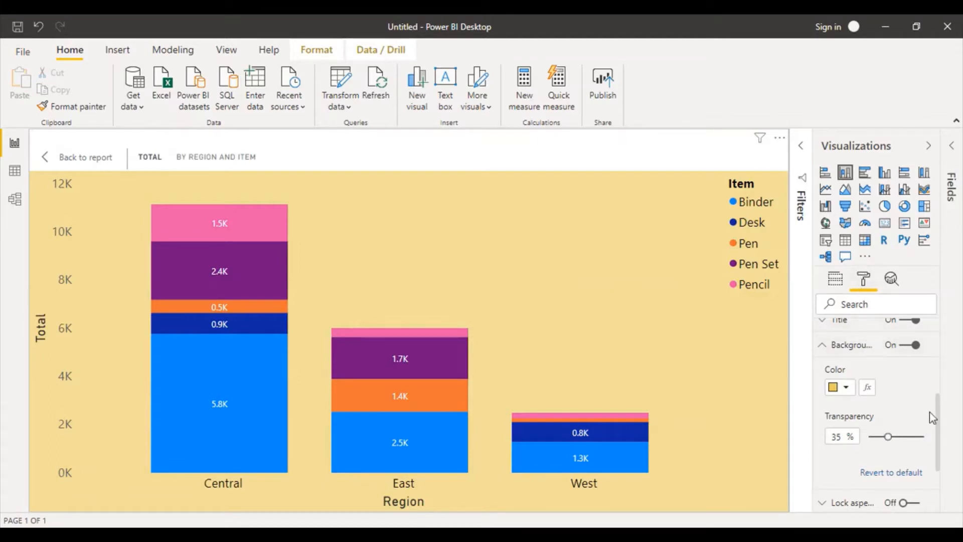
pyautogui.moveTo(938, 408); pyautogui.dragTo(924, 480)
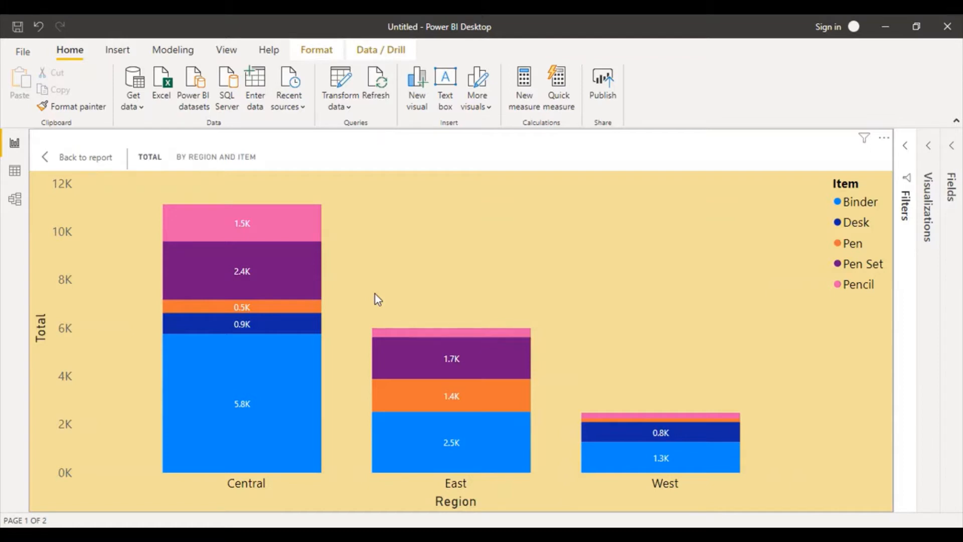
# Return from the focused chart to the report and open the empty Page 2
pyautogui.click(85, 157)
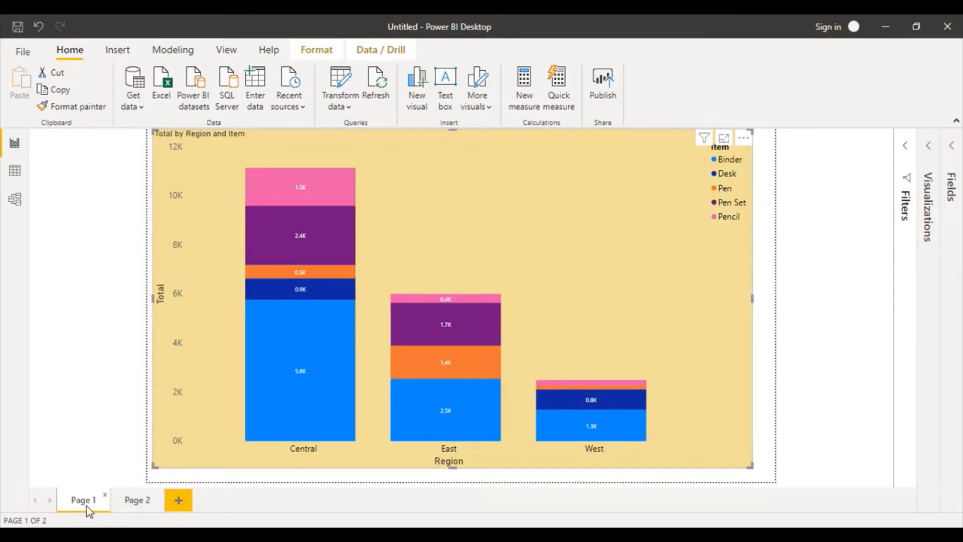
pyautogui.moveTo(246, 281)
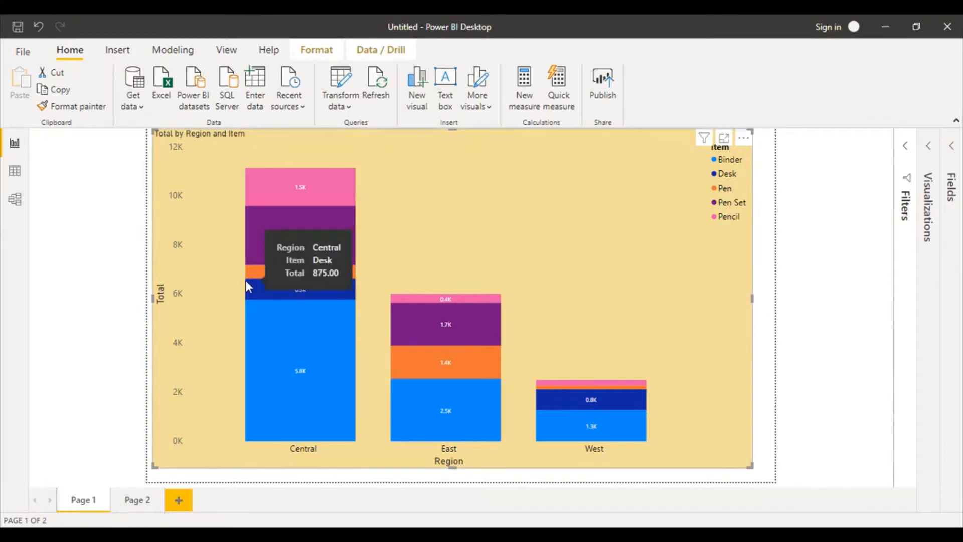
pyautogui.click(144, 509)
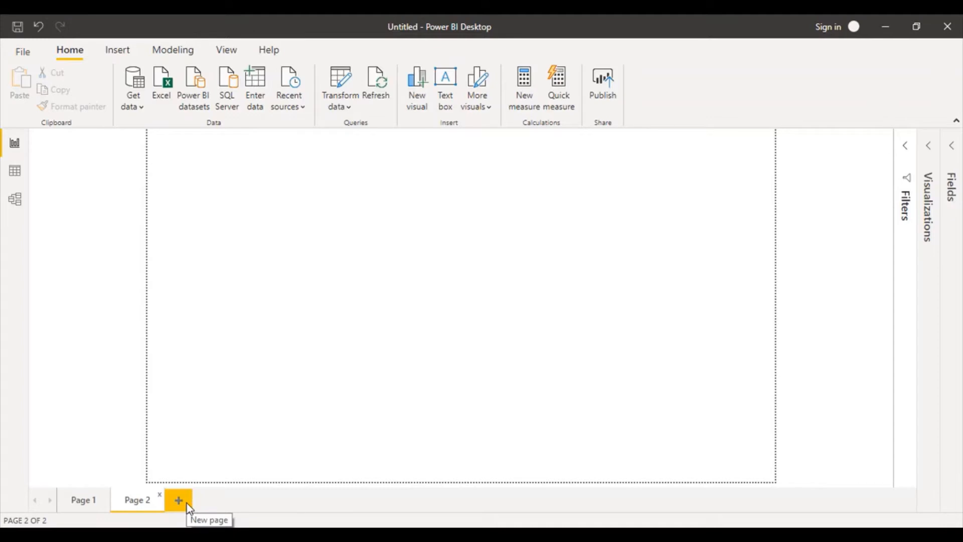
# Add two new blank pages to the report and go back to Page 2
pyautogui.click(189, 507)
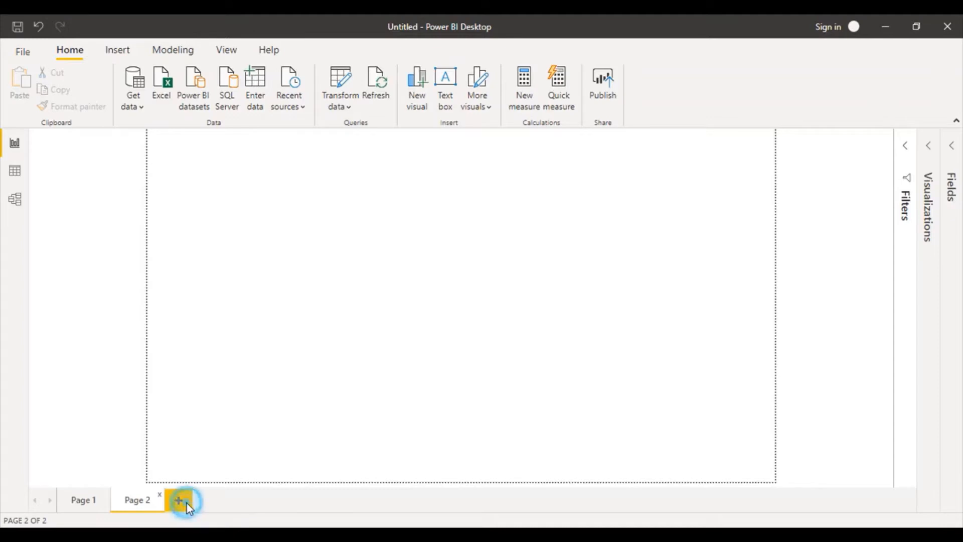
pyautogui.click(228, 501)
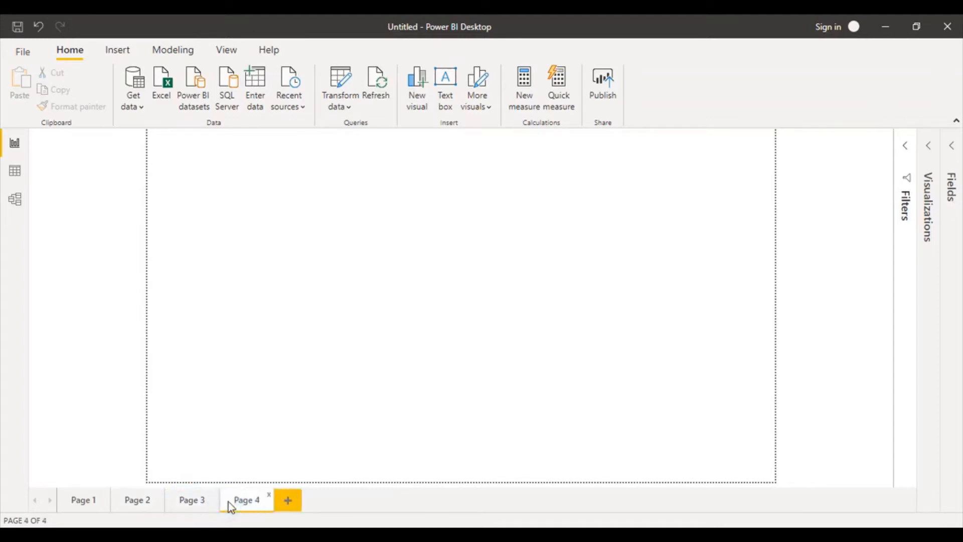
pyautogui.click(134, 503)
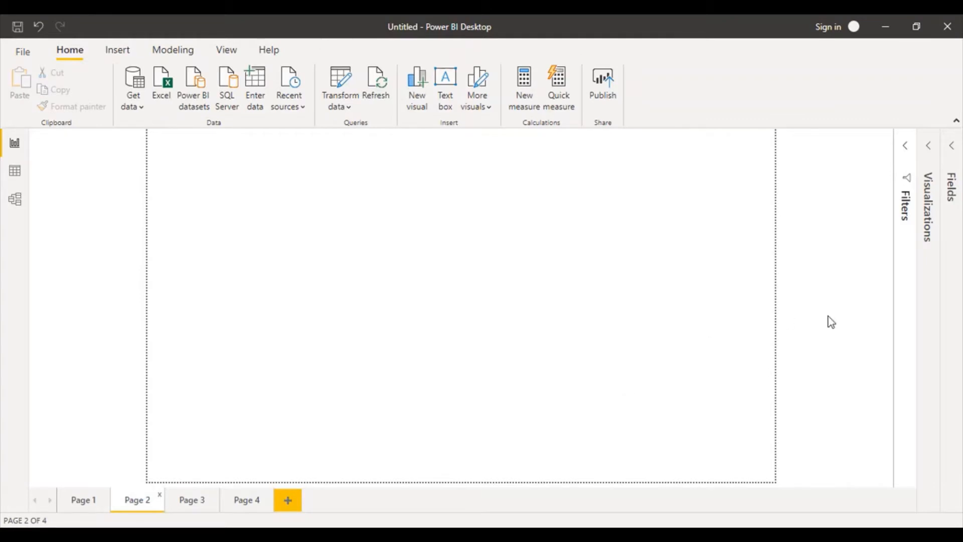
# Insert a donut chart on Page 2 and enlarge it to fill most of the page
pyautogui.click(931, 148)
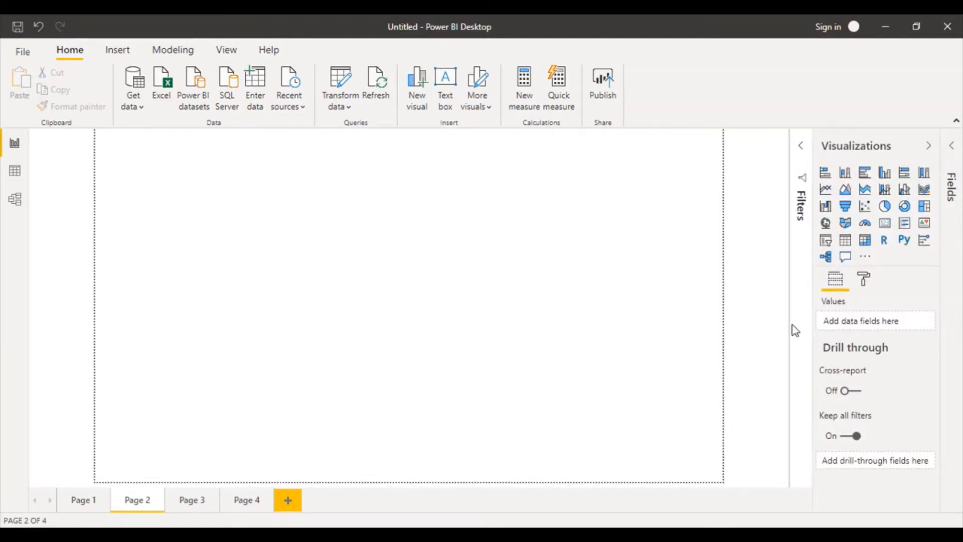
pyautogui.click(906, 207)
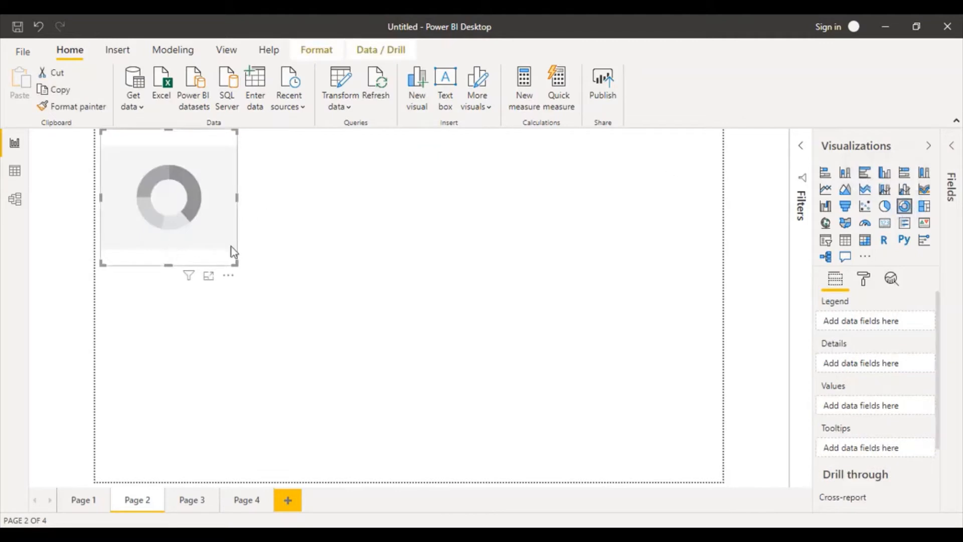
pyautogui.moveTo(234, 263); pyautogui.dragTo(538, 450)
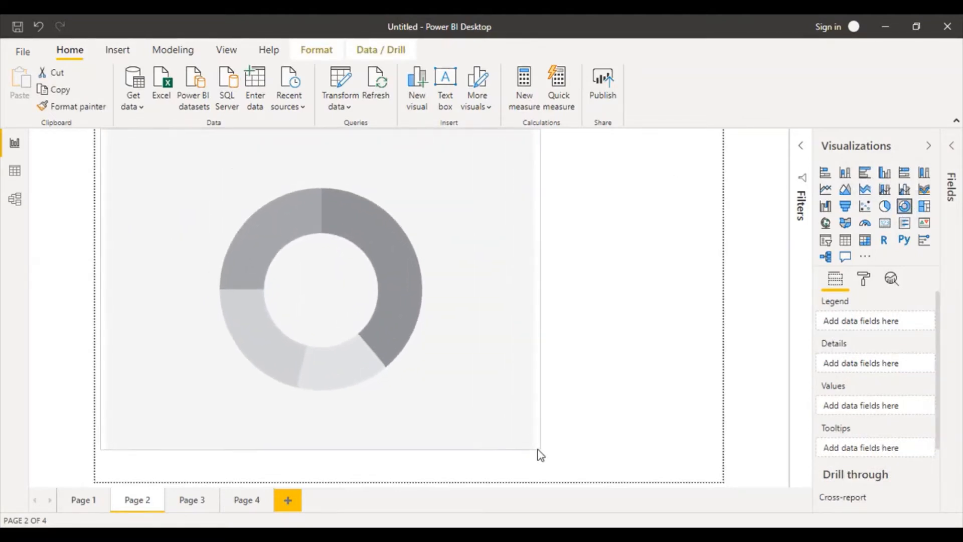
# Assign the SalesOrders Item field to the donut chart's legend and Total to its values
pyautogui.click(953, 147)
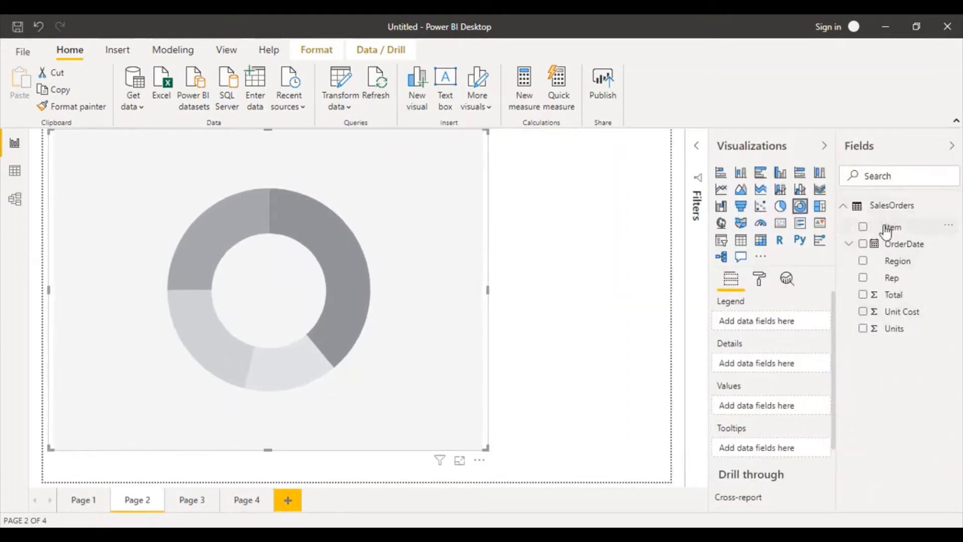
pyautogui.moveTo(886, 232); pyautogui.dragTo(753, 328)
pyautogui.moveTo(895, 296); pyautogui.dragTo(769, 417)
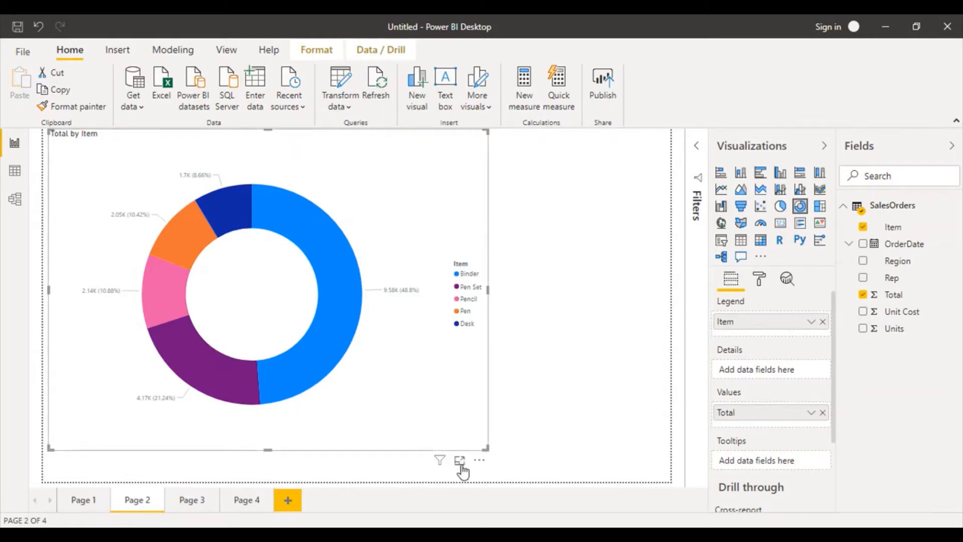
# Shrink the donut chart slightly and show it in focus mode
pyautogui.moveTo(487, 449); pyautogui.dragTo(429, 430)
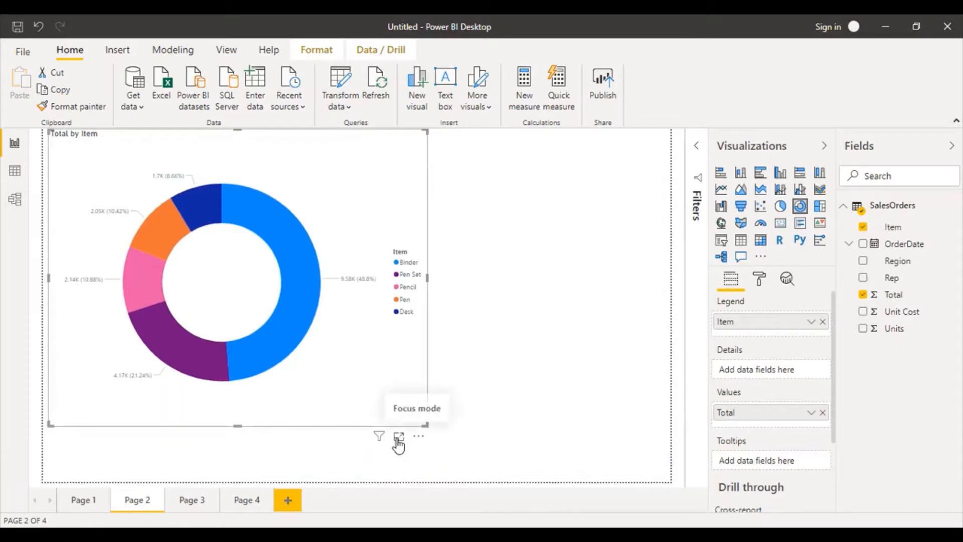
pyautogui.click(399, 440)
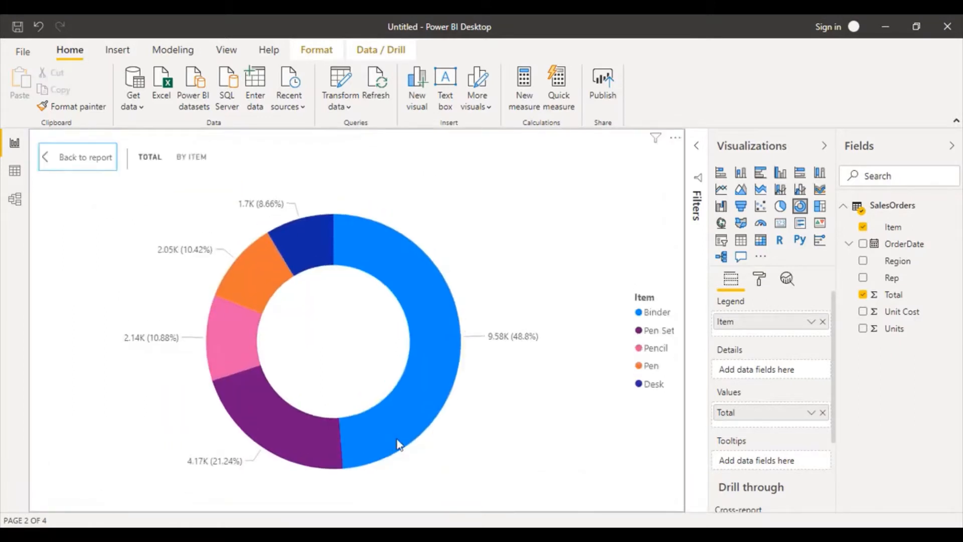
pyautogui.moveTo(399, 444)
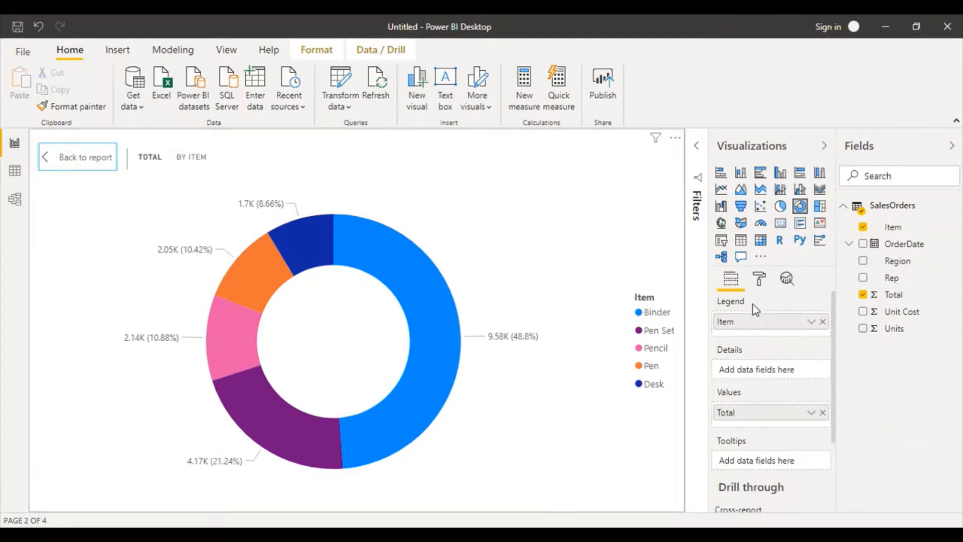
# Set the donut chart's detail labels to the All detail labels style and color them black
pyautogui.click(758, 279)
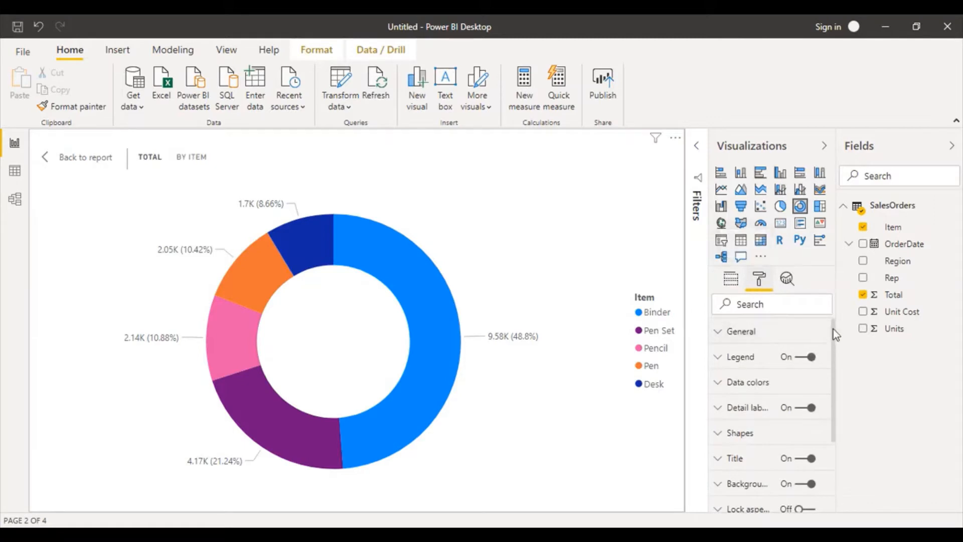
pyautogui.scroll(-1, 834, 331)
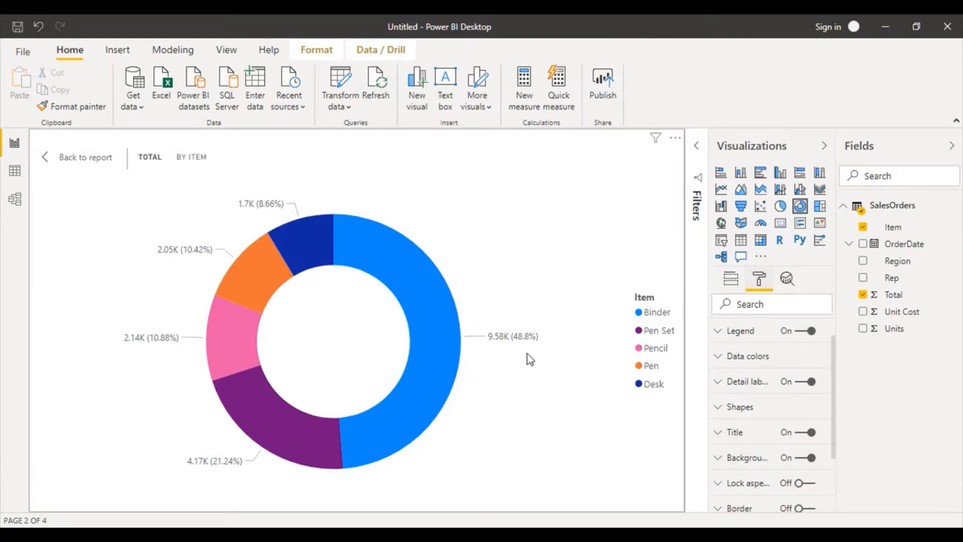
pyautogui.click(719, 382)
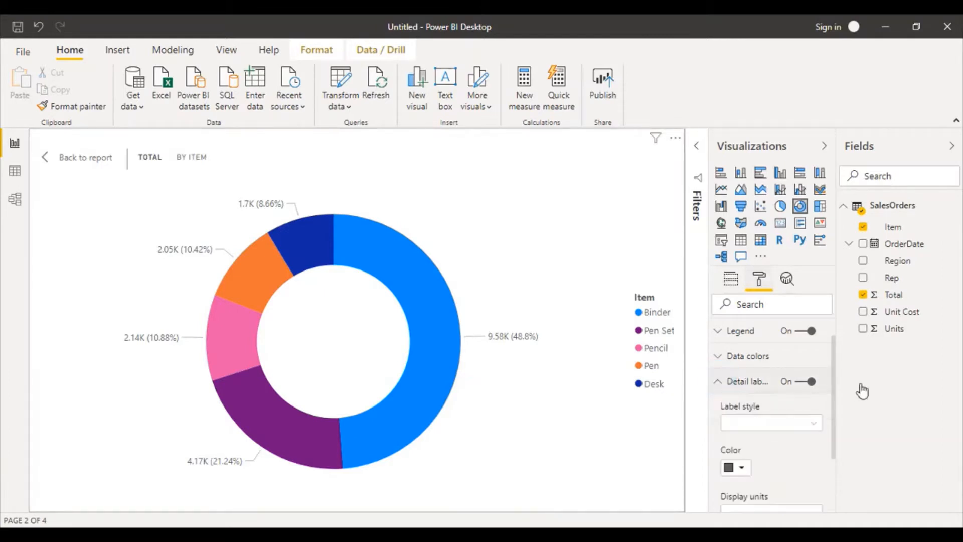
pyautogui.moveTo(836, 365); pyautogui.dragTo(835, 379)
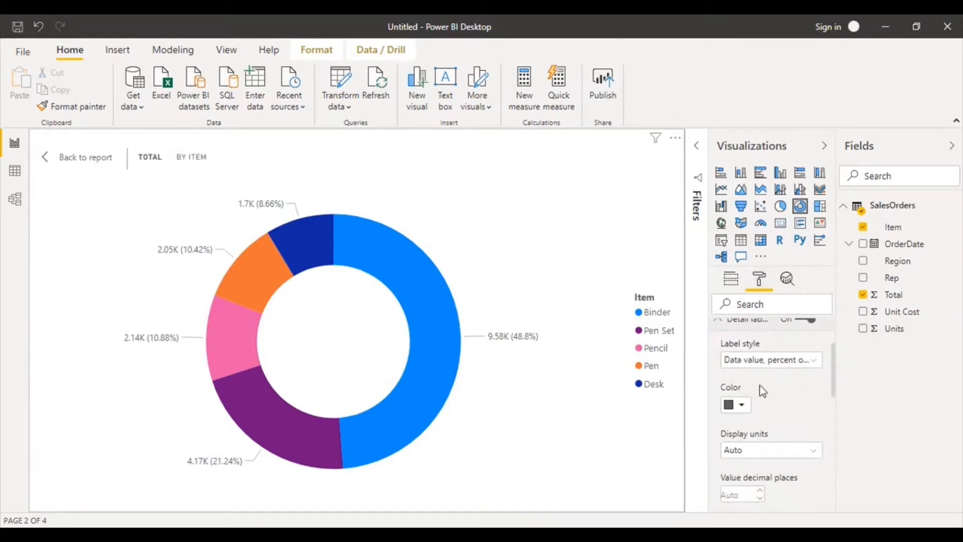
pyautogui.click(809, 360)
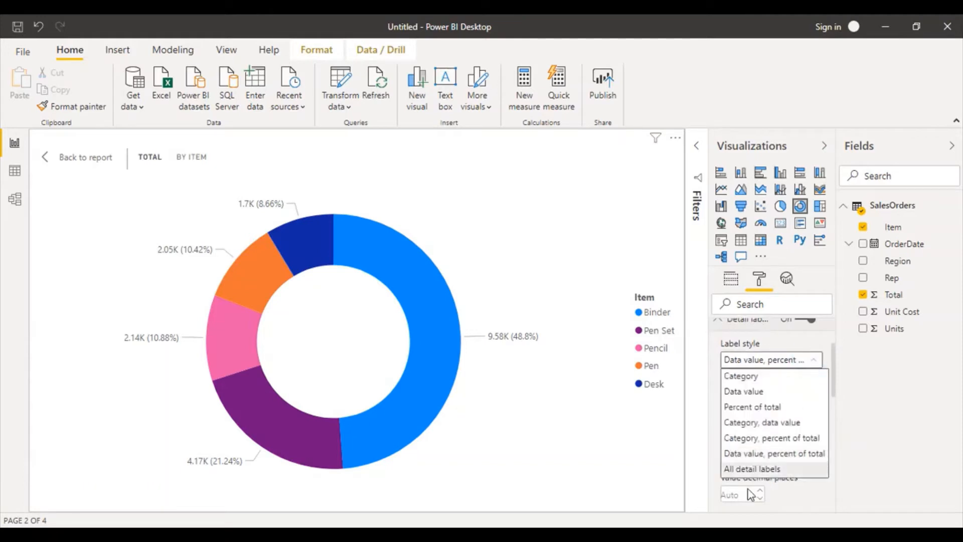
pyautogui.click(733, 470)
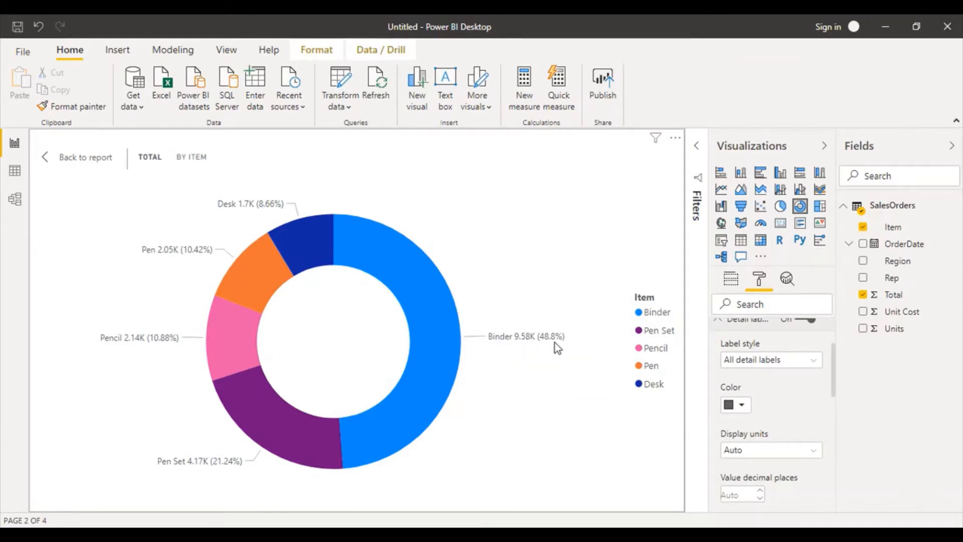
pyautogui.click(745, 406)
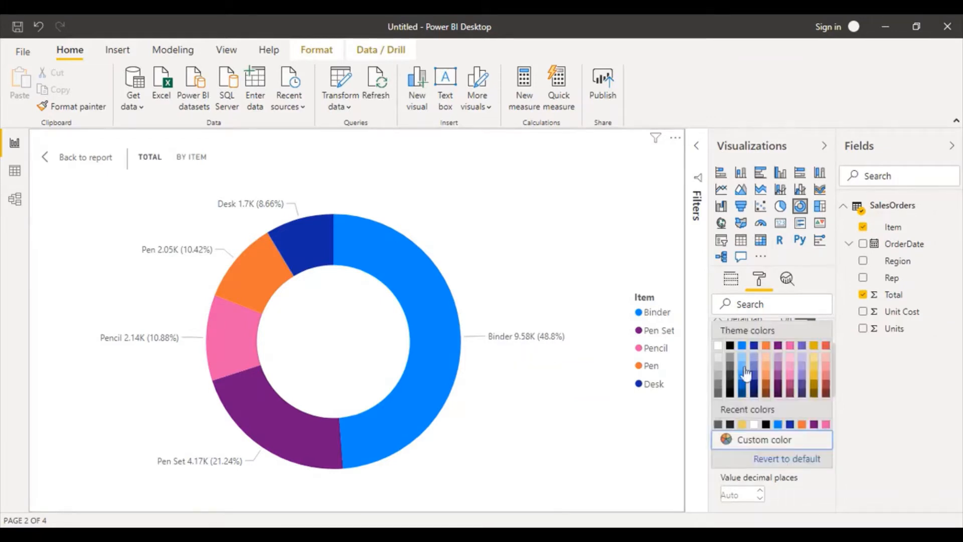
pyautogui.click(731, 393)
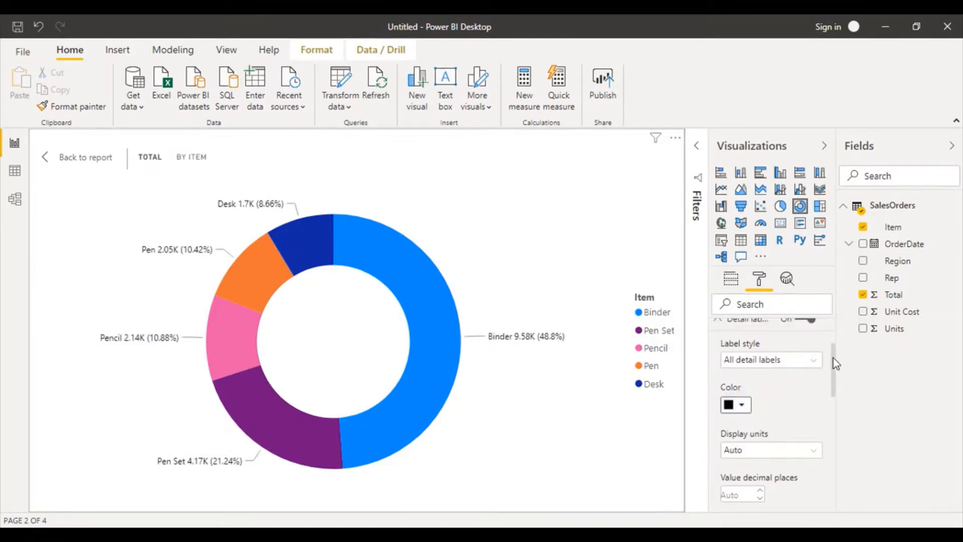
# Increase the text size of the donut chart's detail labels to 12 pt
pyautogui.moveTo(833, 359); pyautogui.dragTo(837, 405)
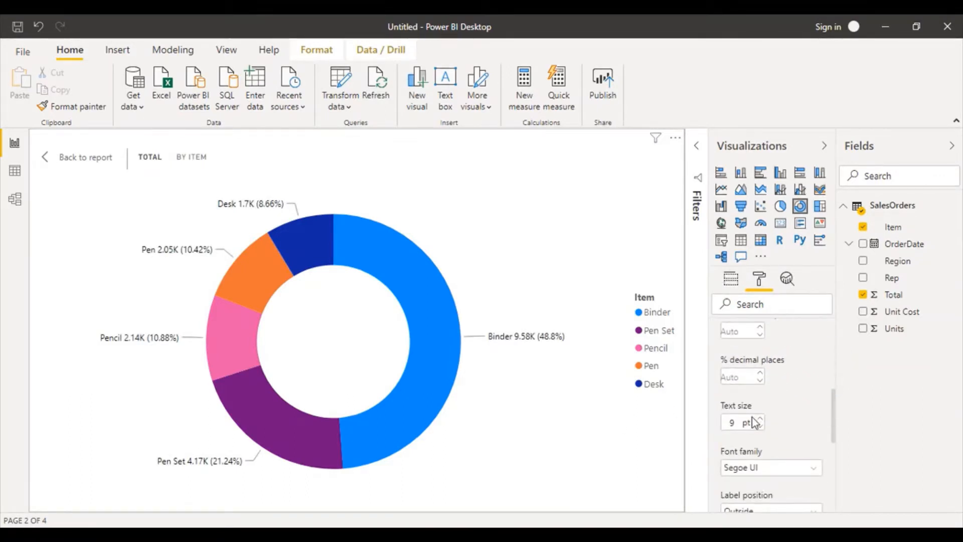
pyautogui.click(761, 419)
pyautogui.click(760, 418)
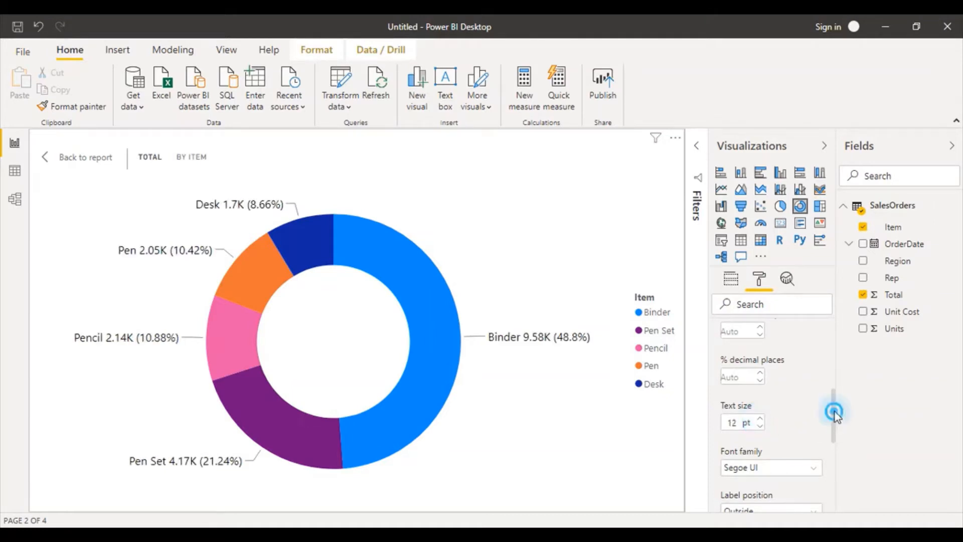
pyautogui.moveTo(835, 411); pyautogui.dragTo(833, 346)
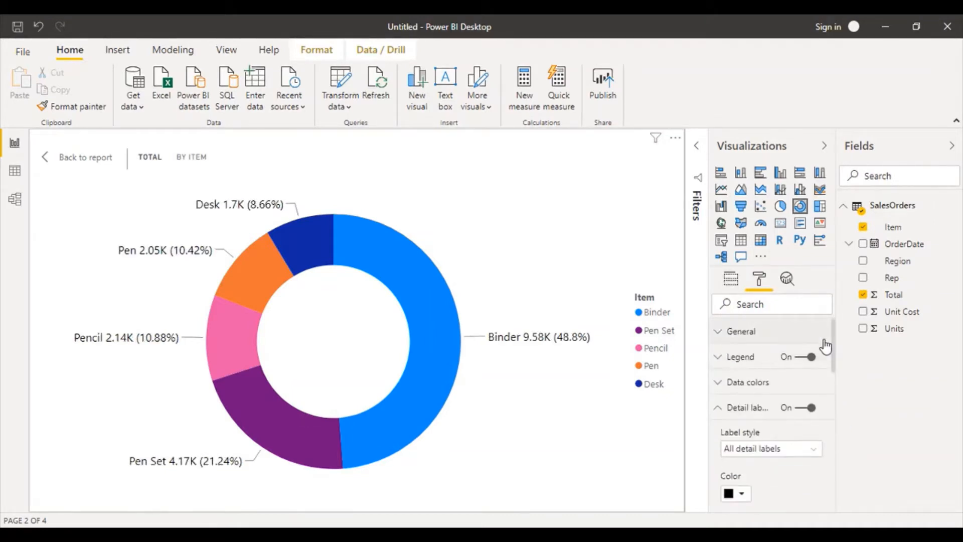
pyautogui.click(716, 409)
# Recolor the donut chart's Binder slice light purple and its Pen slice light pink
pyautogui.click(719, 385)
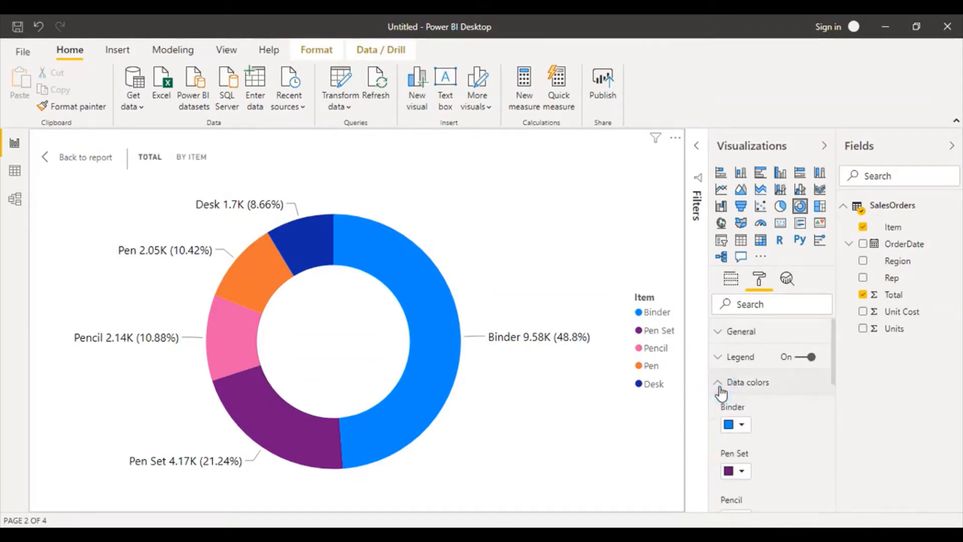
pyautogui.moveTo(835, 351)
pyautogui.mouseDown()
pyautogui.moveTo(842, 409)
pyautogui.moveTo(832, 376)
pyautogui.mouseUp()
pyautogui.click(737, 346)
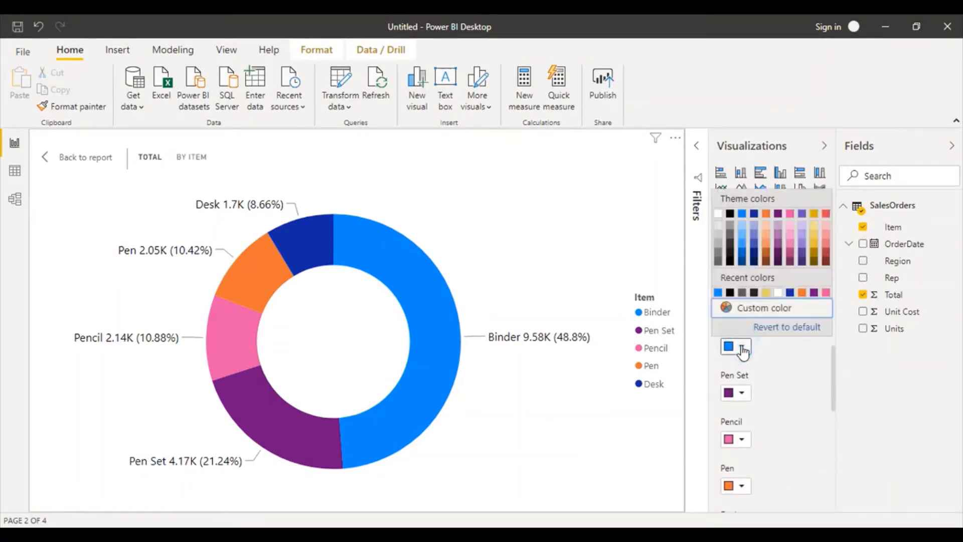
pyautogui.click(803, 235)
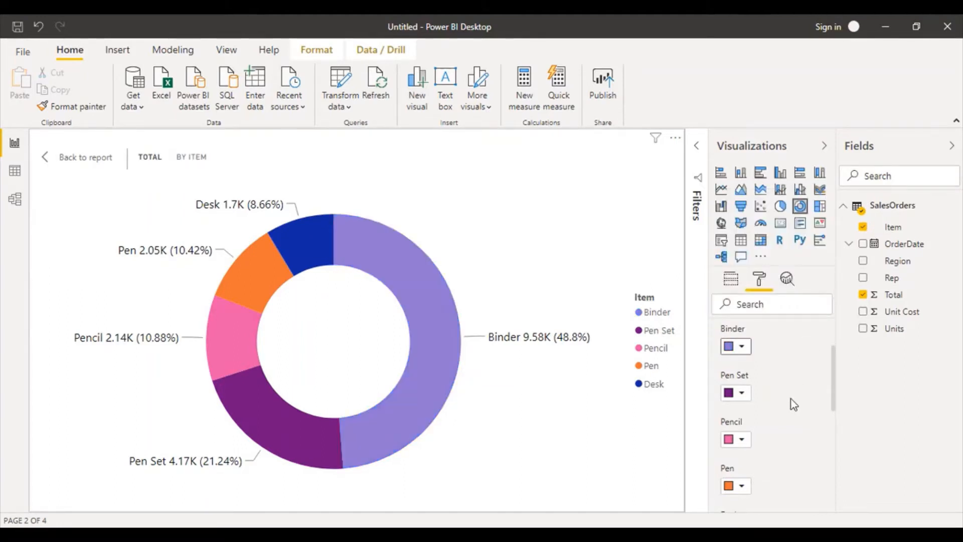
pyautogui.moveTo(835, 374); pyautogui.dragTo(833, 398)
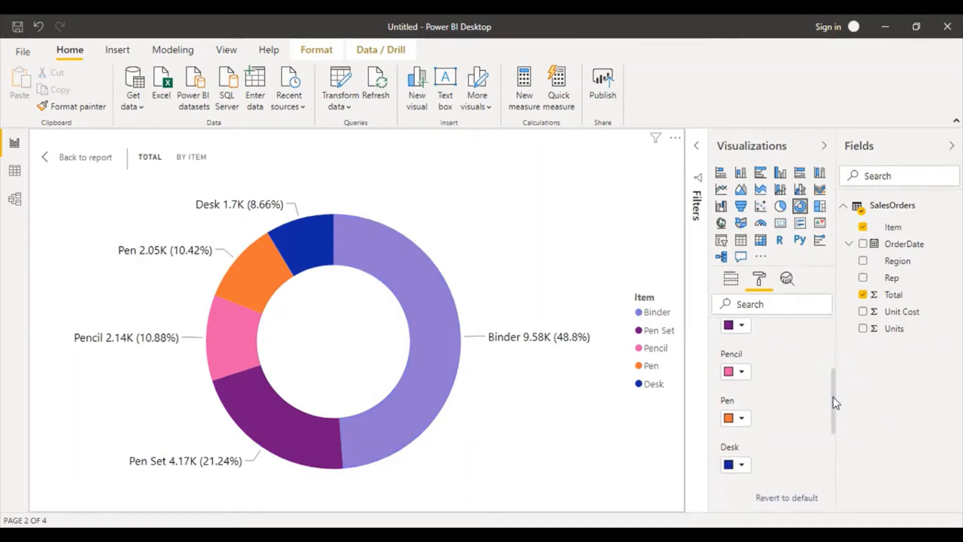
pyautogui.click(742, 420)
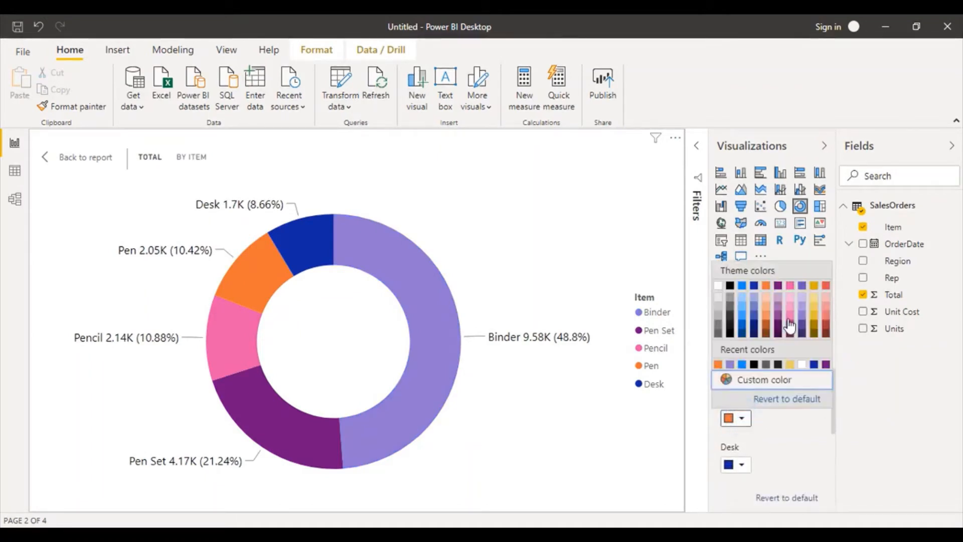
pyautogui.click(790, 298)
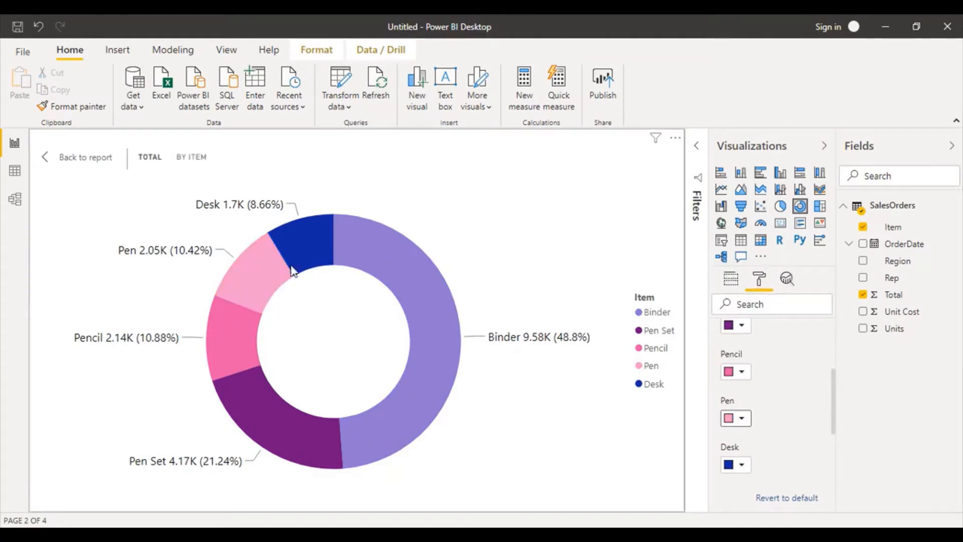
# Change the data color of the Desk slice in the donut chart to a lighter blue
pyautogui.moveTo(404, 398)
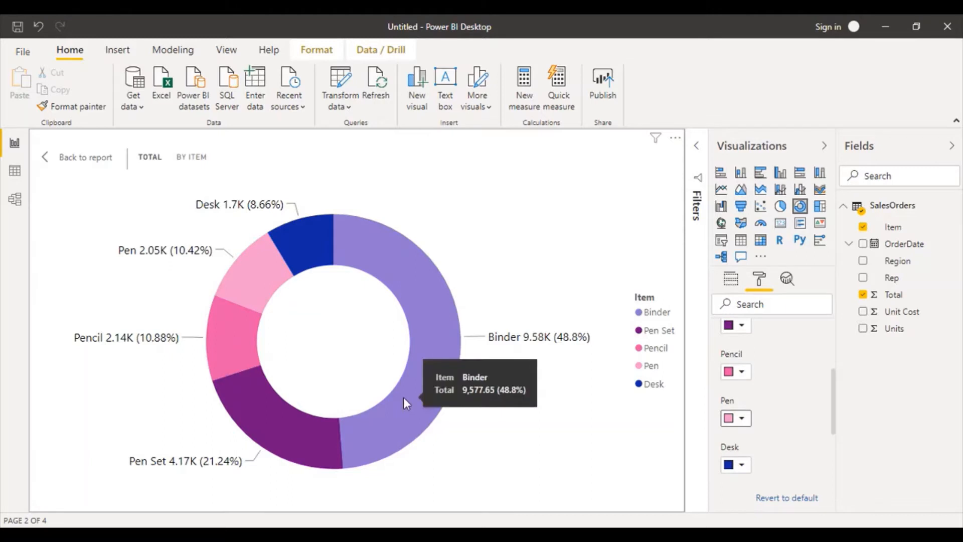
pyautogui.click(738, 464)
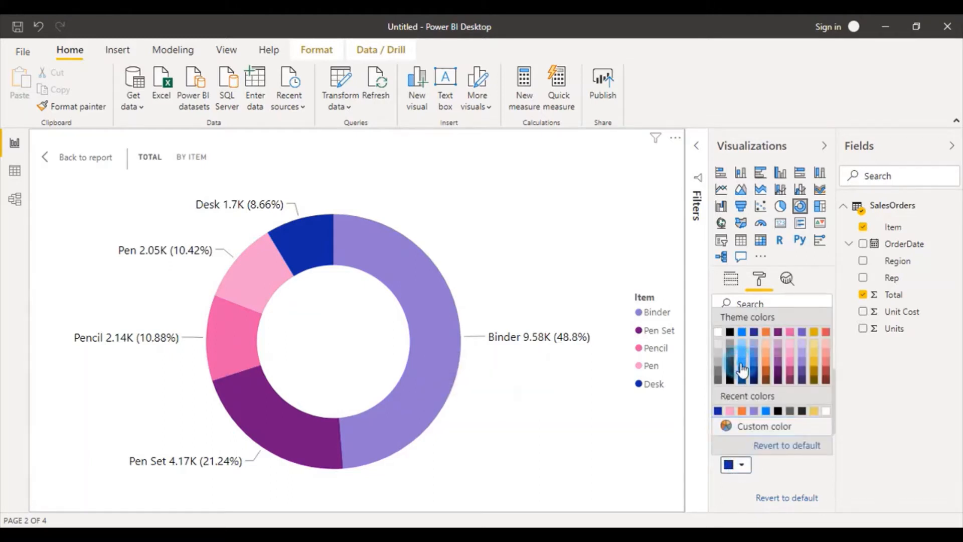
pyautogui.click(742, 332)
pyautogui.click(792, 433)
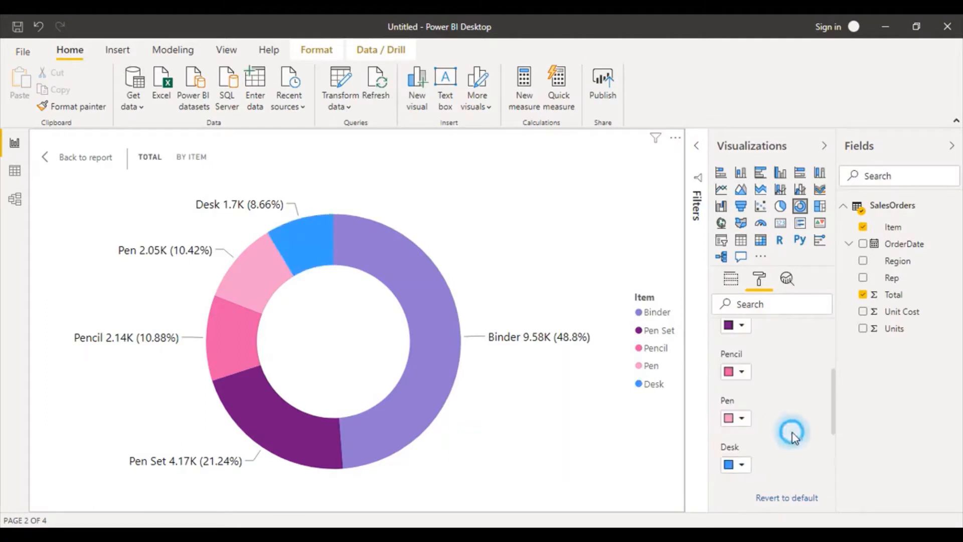
pyautogui.moveTo(833, 392); pyautogui.dragTo(836, 357)
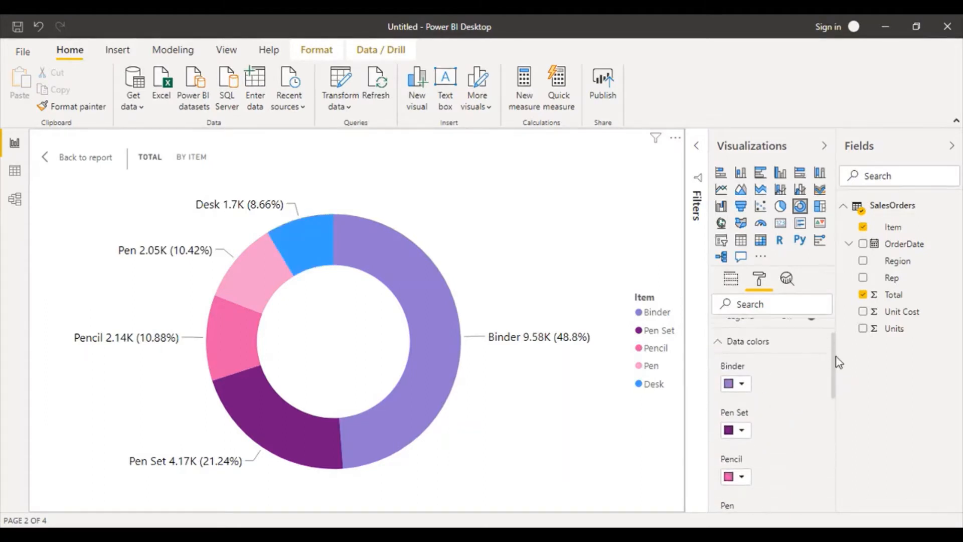
pyautogui.click(719, 342)
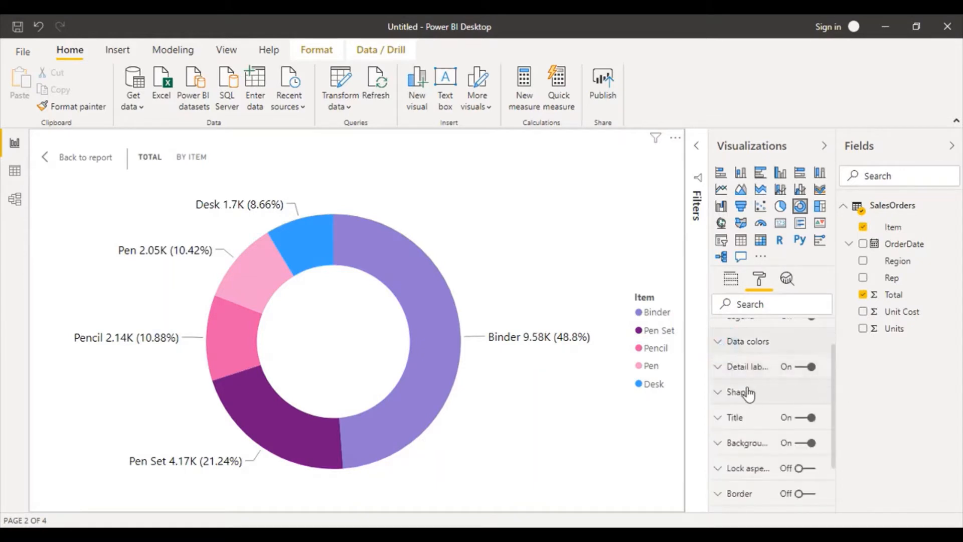
# Try an inner radius of 0 for the donut chart, and settle on 28
pyautogui.click(718, 392)
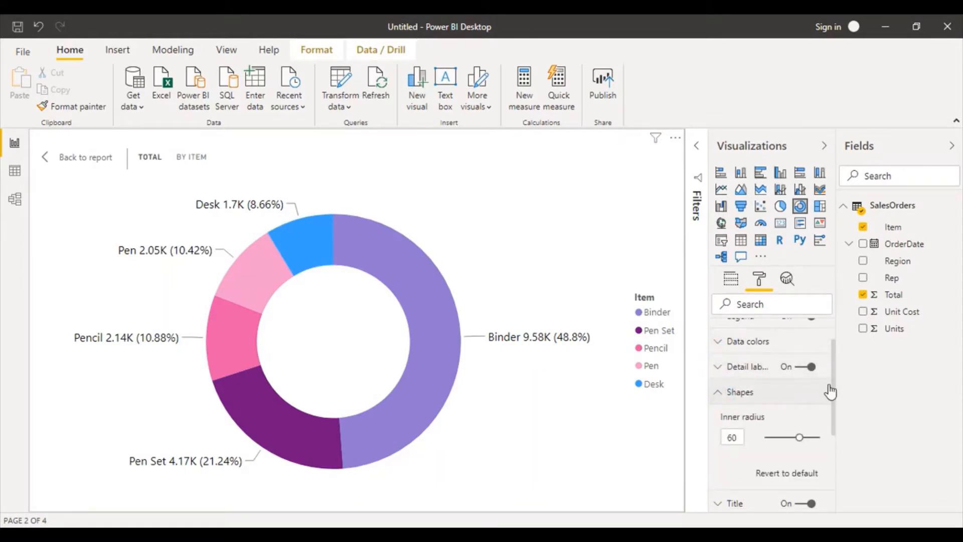
pyautogui.moveTo(833, 381); pyautogui.dragTo(833, 400)
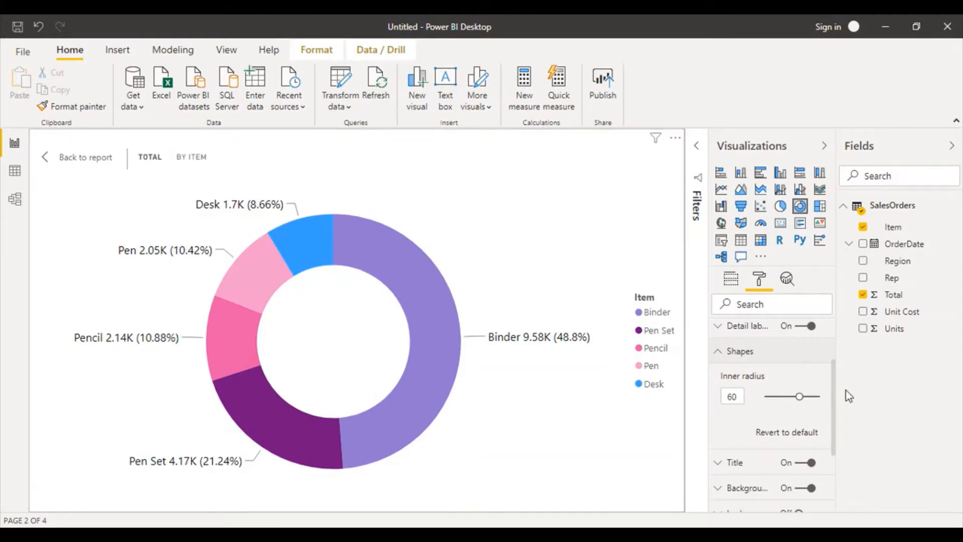
pyautogui.moveTo(800, 397); pyautogui.dragTo(764, 396)
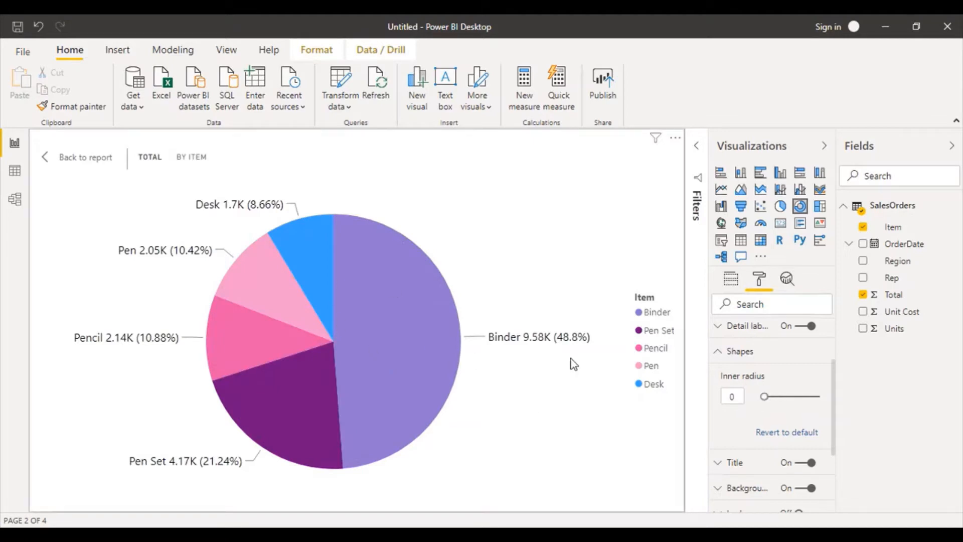
pyautogui.moveTo(766, 396); pyautogui.dragTo(779, 399)
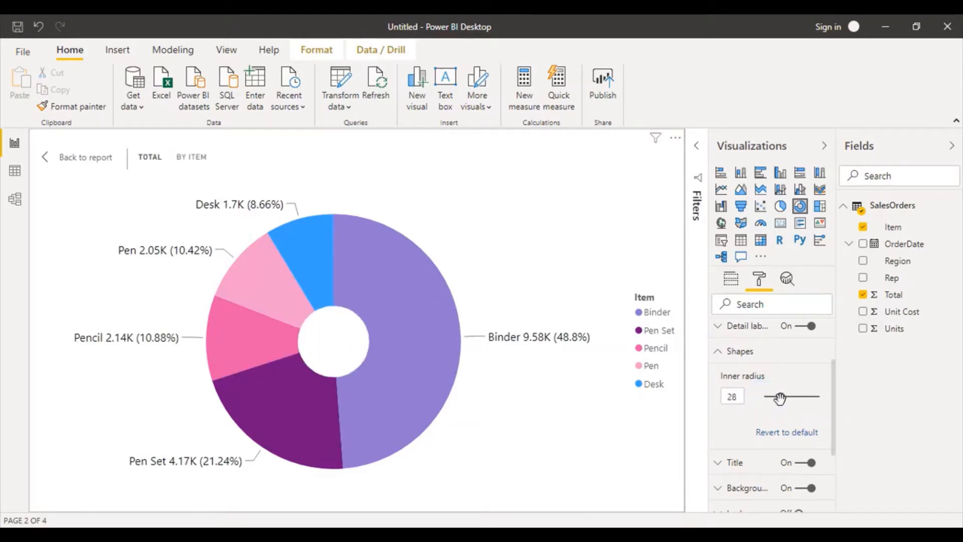
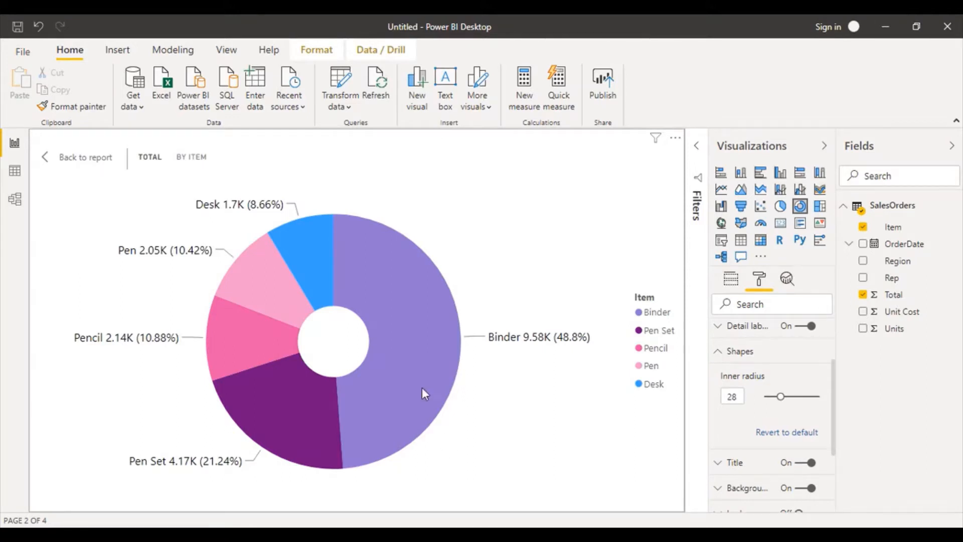
pyautogui.click(719, 353)
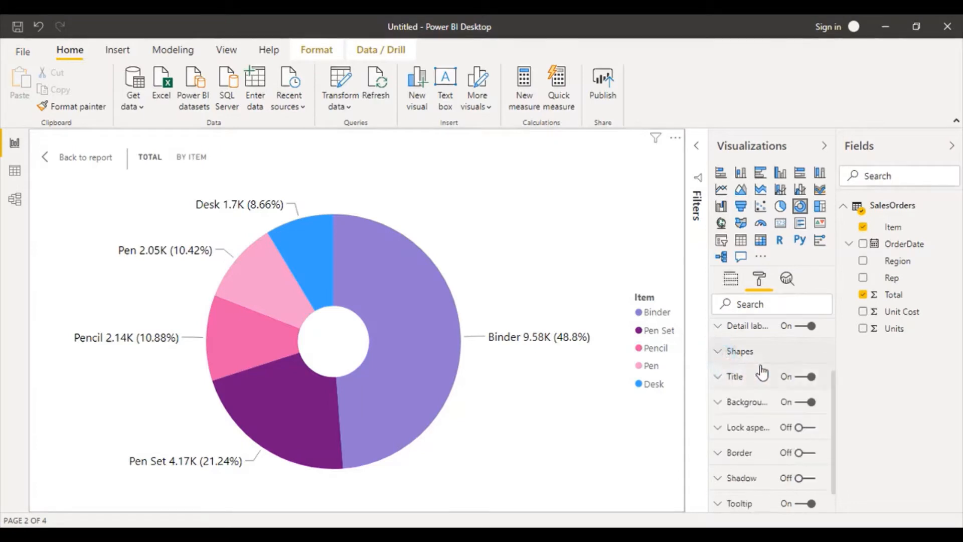
# Replace the donut chart's title text with "Total's Chart"
pyautogui.click(718, 377)
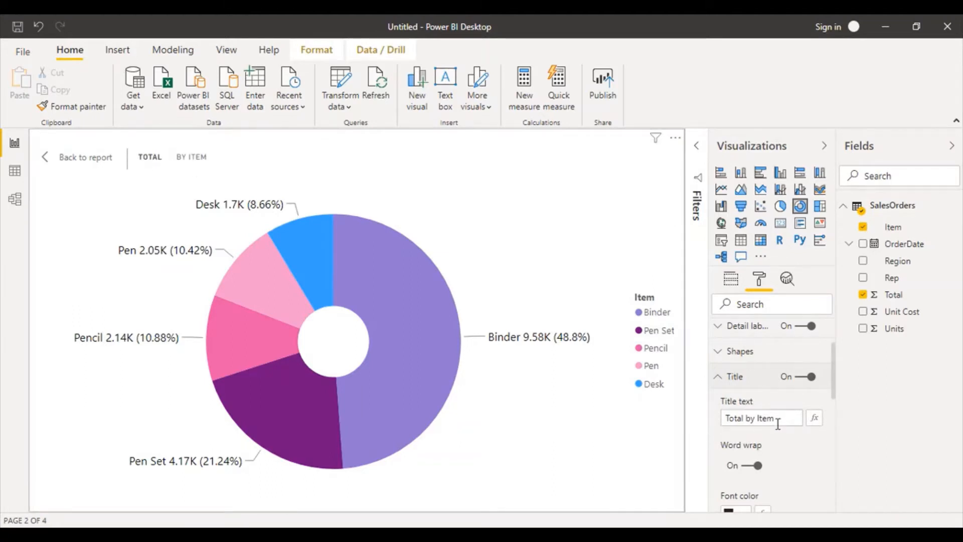
pyautogui.moveTo(775, 418); pyautogui.dragTo(697, 413)
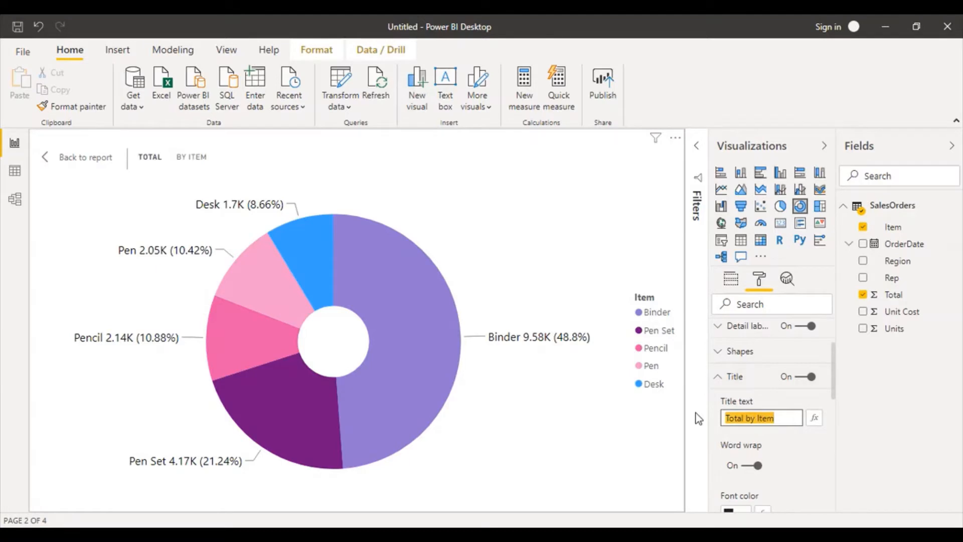
pyautogui.write('Total C')
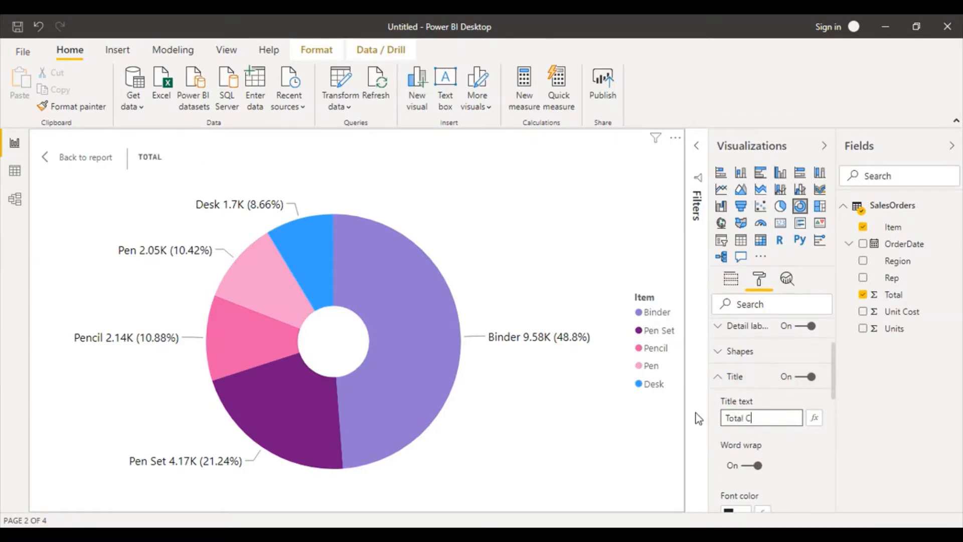
pyautogui.write('hart')
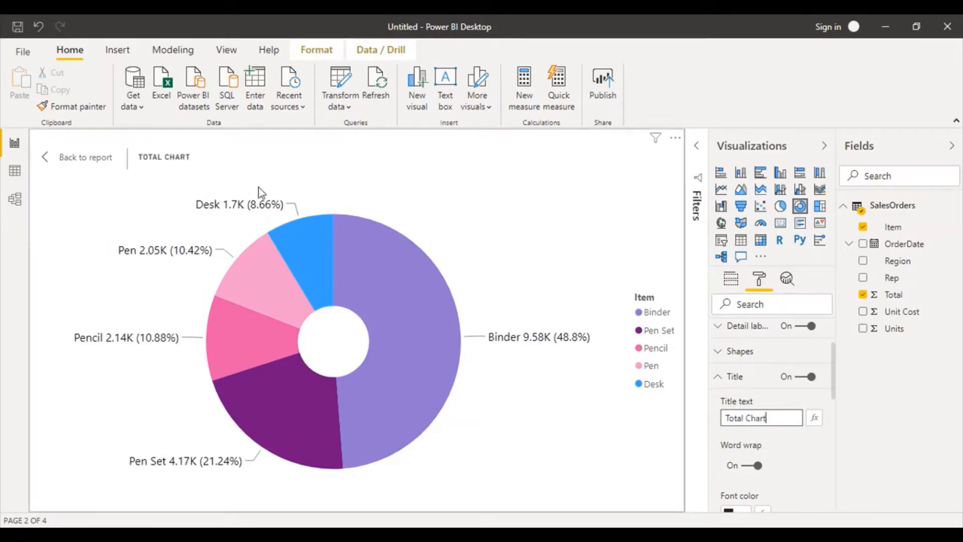
pyautogui.click(746, 421)
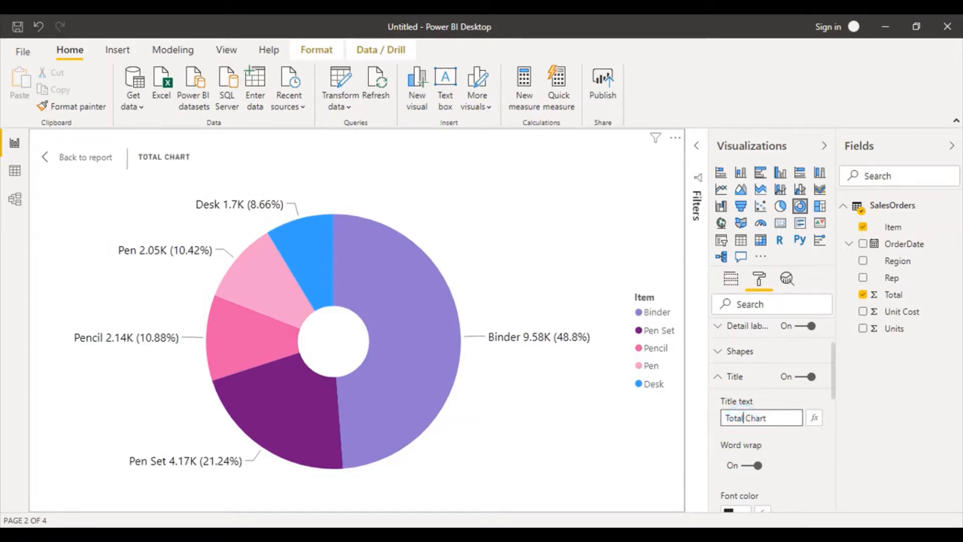
pyautogui.write("'s")
# Center the donut chart's title and set its text size to 17 pt
pyautogui.moveTo(835, 381); pyautogui.dragTo(838, 448)
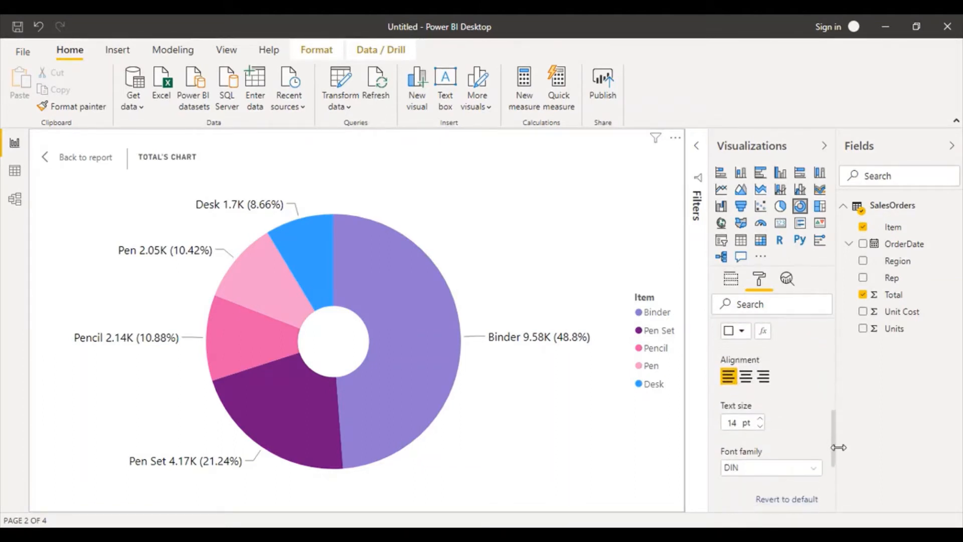
pyautogui.click(751, 383)
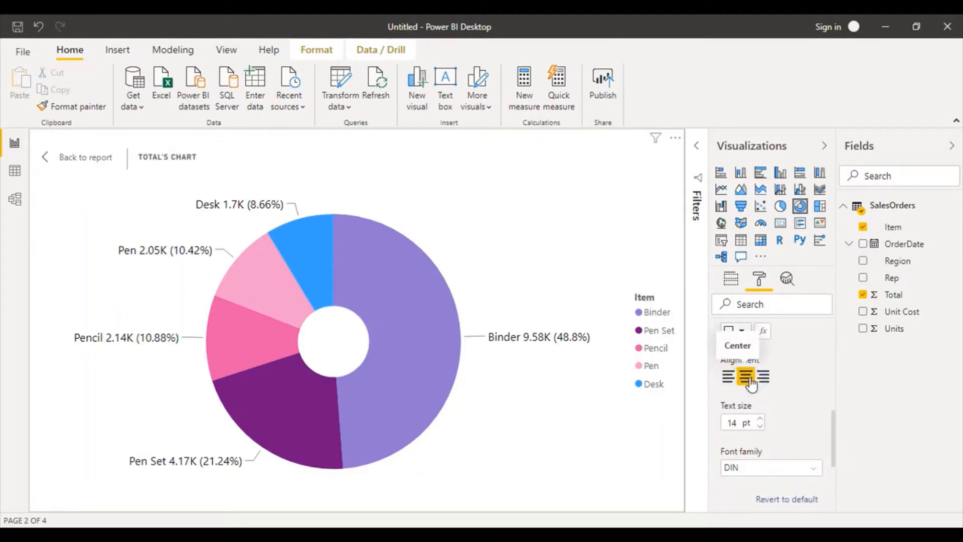
pyautogui.click(761, 417)
pyautogui.click(760, 417)
pyautogui.click(761, 418)
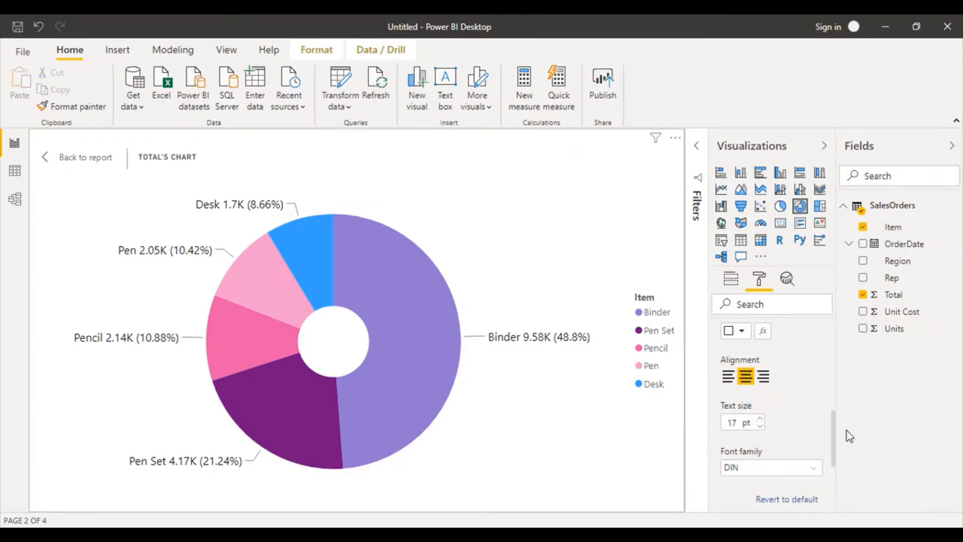
pyautogui.moveTo(832, 429); pyautogui.dragTo(818, 382)
pyautogui.scroll(1, 821, 387)
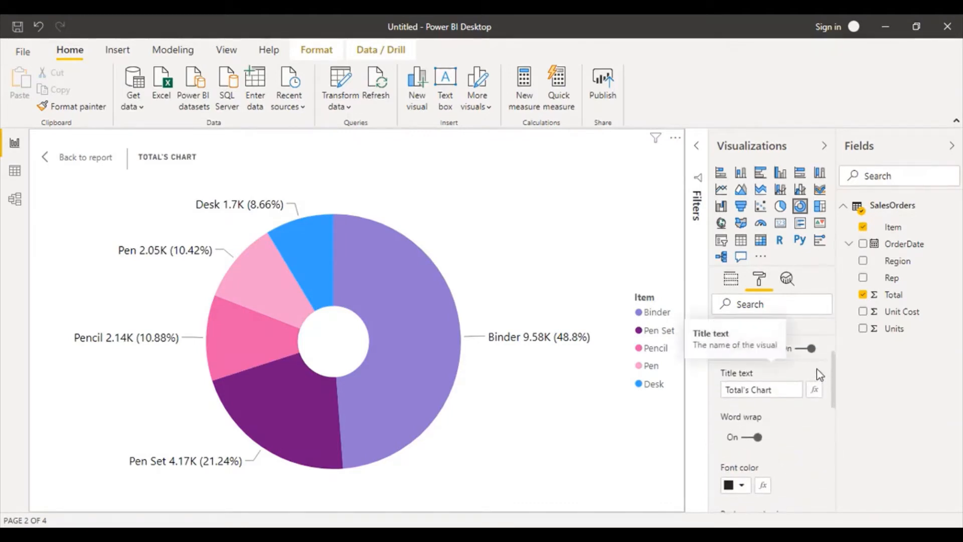
pyautogui.click(718, 343)
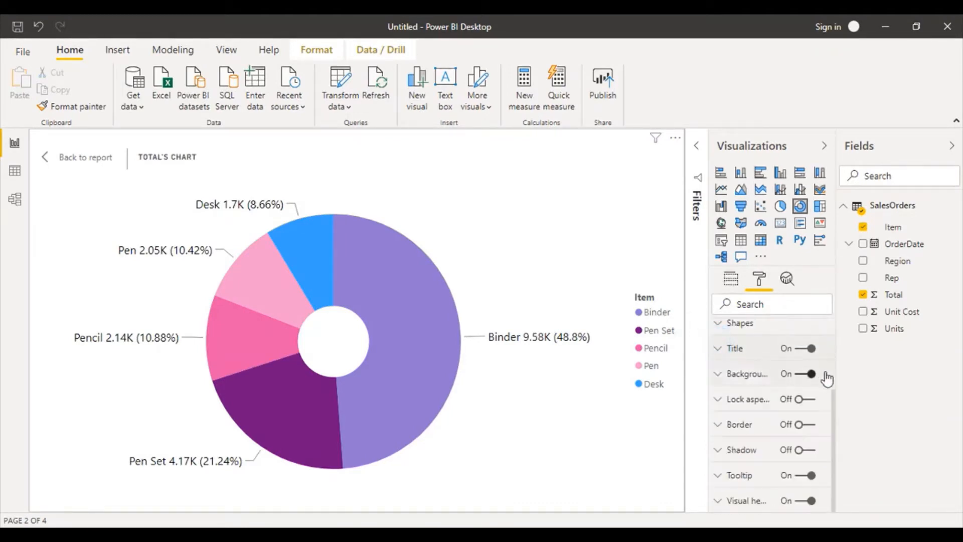
# Try a light blue background for the donut chart, and replace it with light pink
pyautogui.click(719, 376)
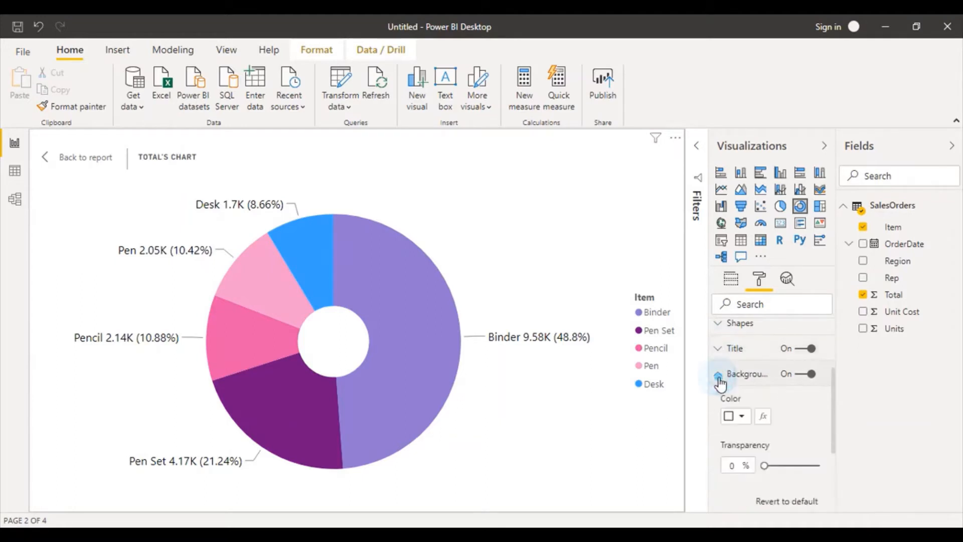
pyautogui.click(741, 416)
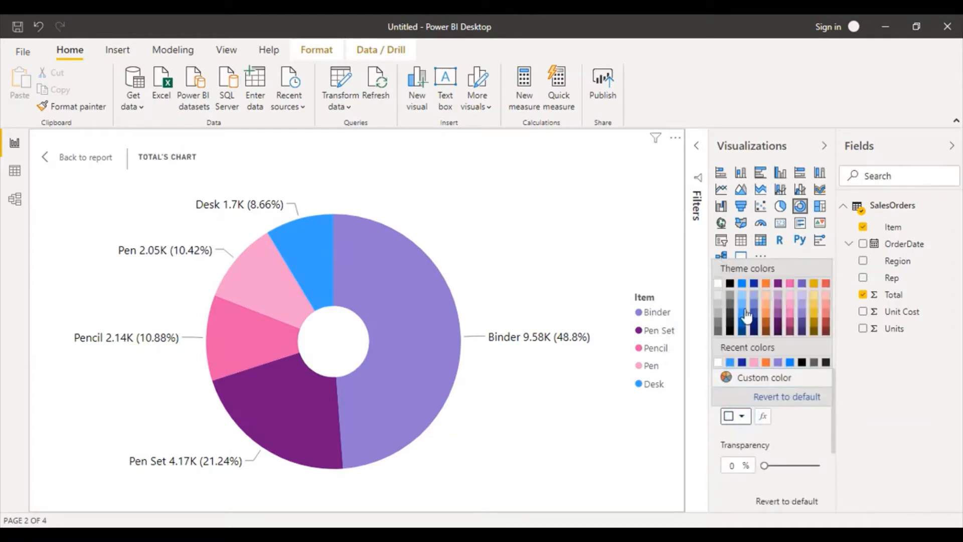
pyautogui.click(743, 306)
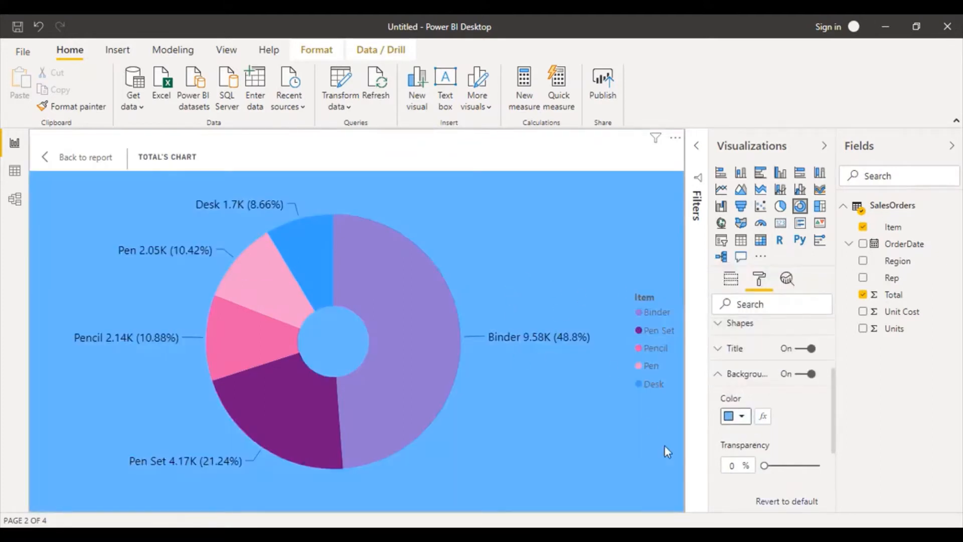
pyautogui.click(743, 416)
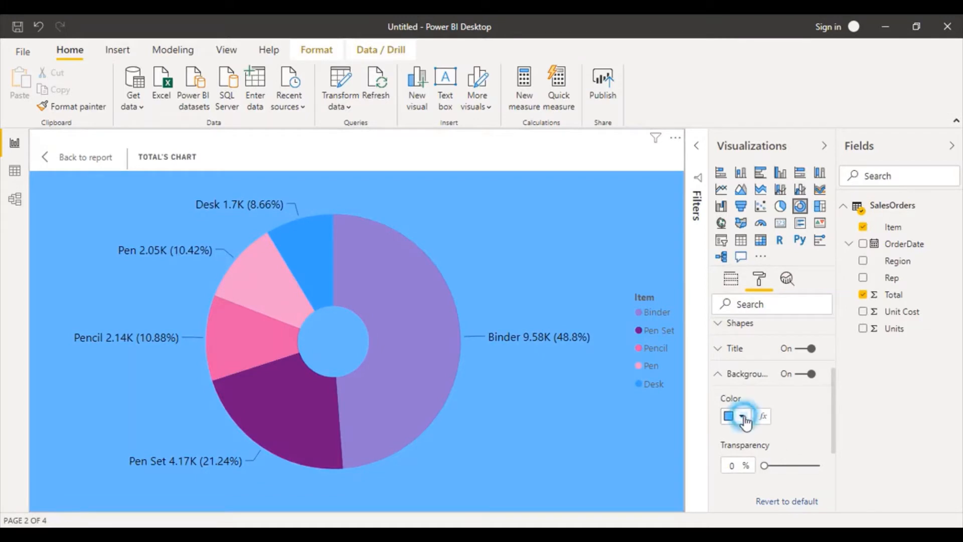
pyautogui.click(792, 298)
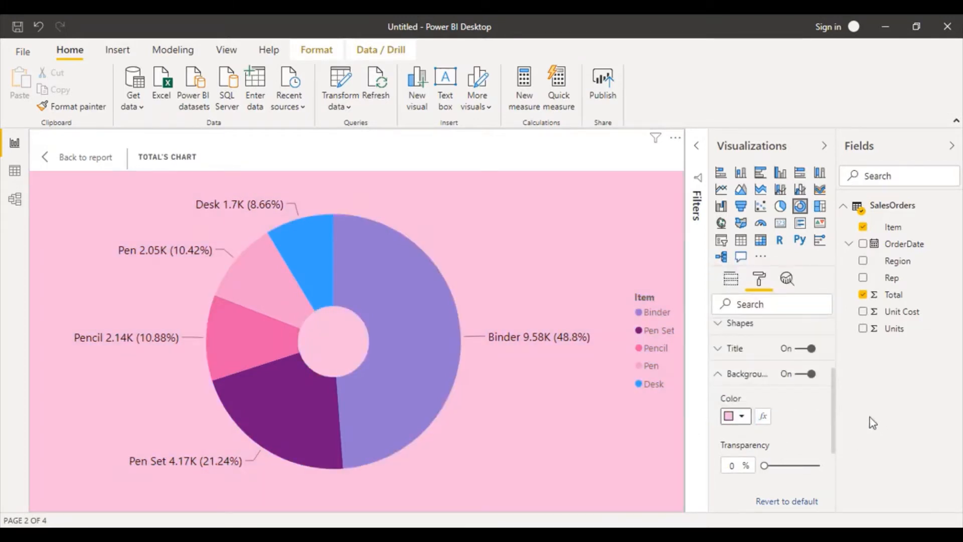
# Turn on the donut chart's border and set its corner radius to 18 px
pyautogui.click(722, 376)
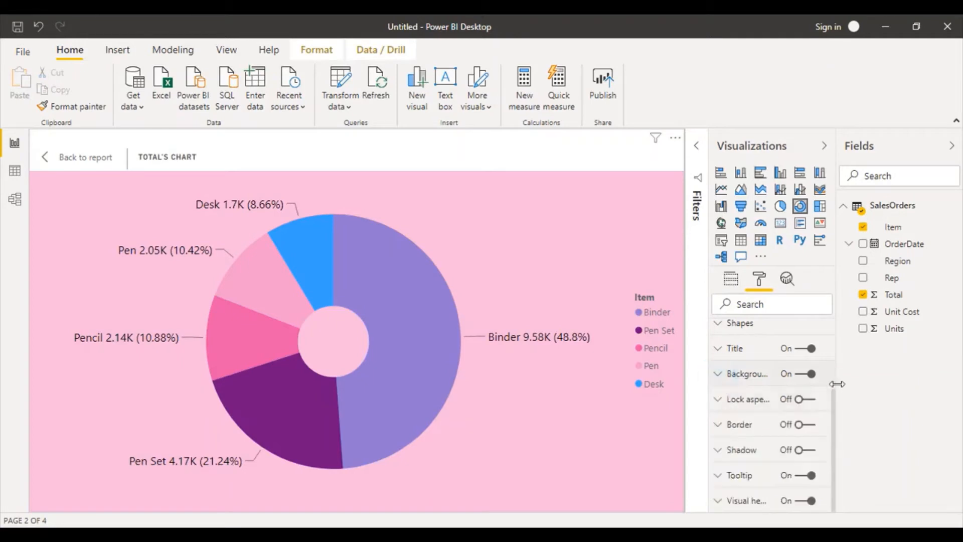
pyautogui.click(717, 432)
pyautogui.click(802, 424)
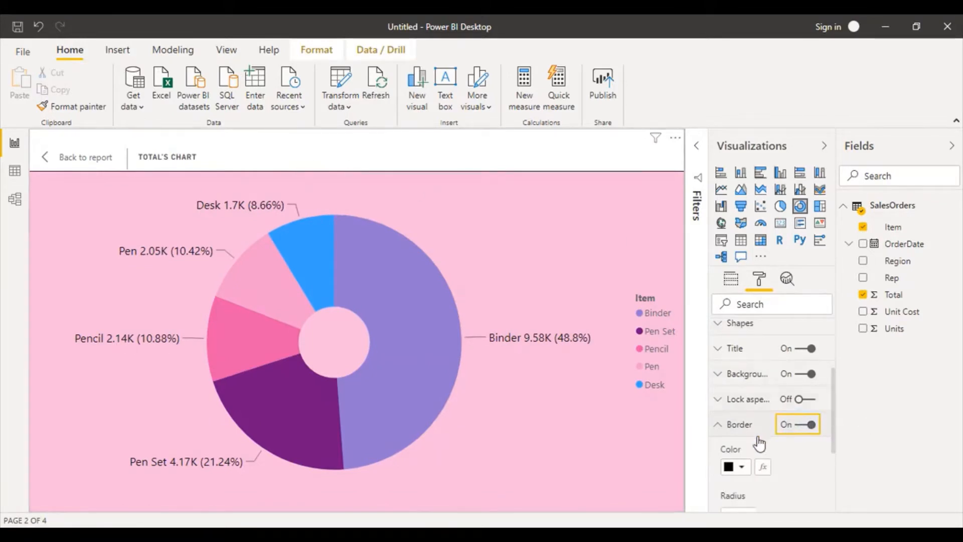
pyautogui.moveTo(834, 390); pyautogui.dragTo(842, 447)
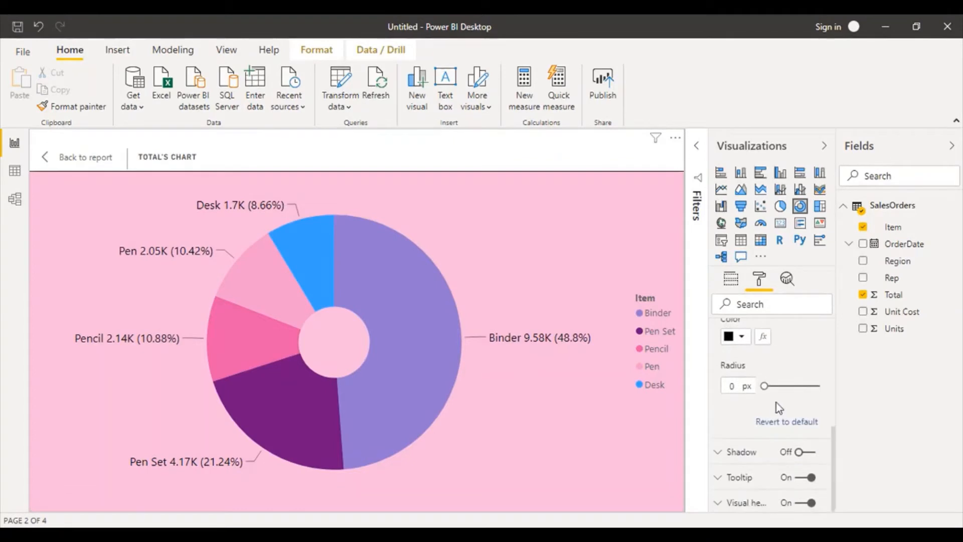
pyautogui.moveTo(768, 388); pyautogui.dragTo(798, 387)
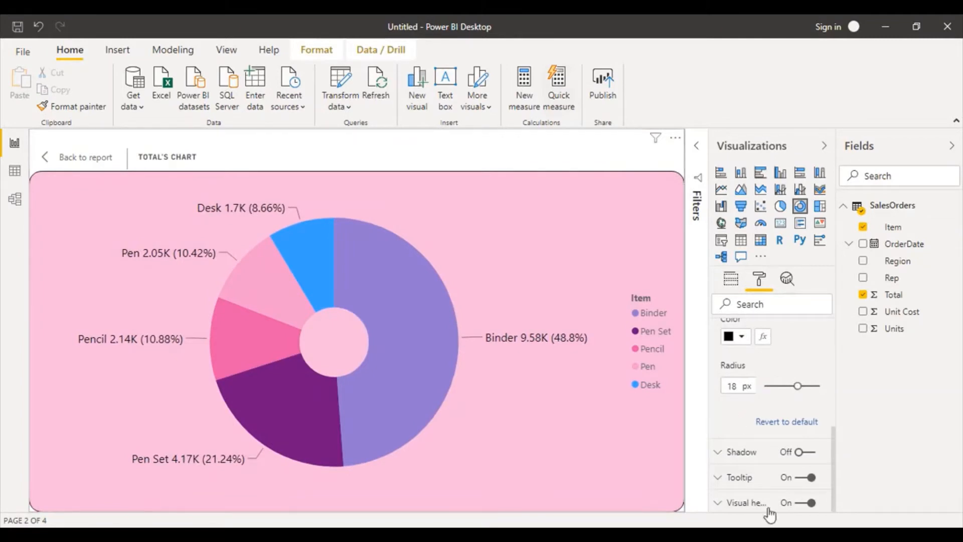
# Try an outside shadow with the Top preset on the donut chart, and turn the shadow off
pyautogui.click(721, 454)
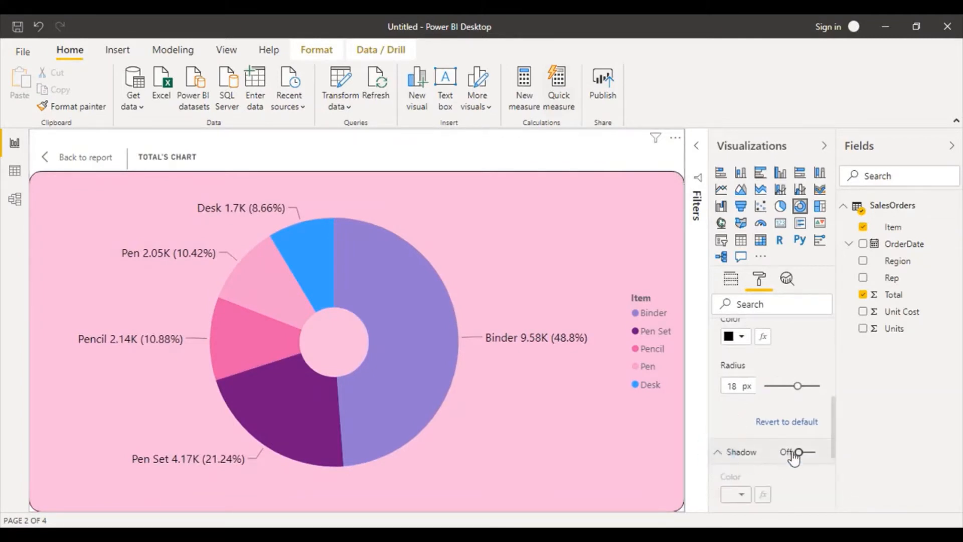
pyautogui.click(798, 451)
pyautogui.moveTo(835, 402); pyautogui.dragTo(836, 449)
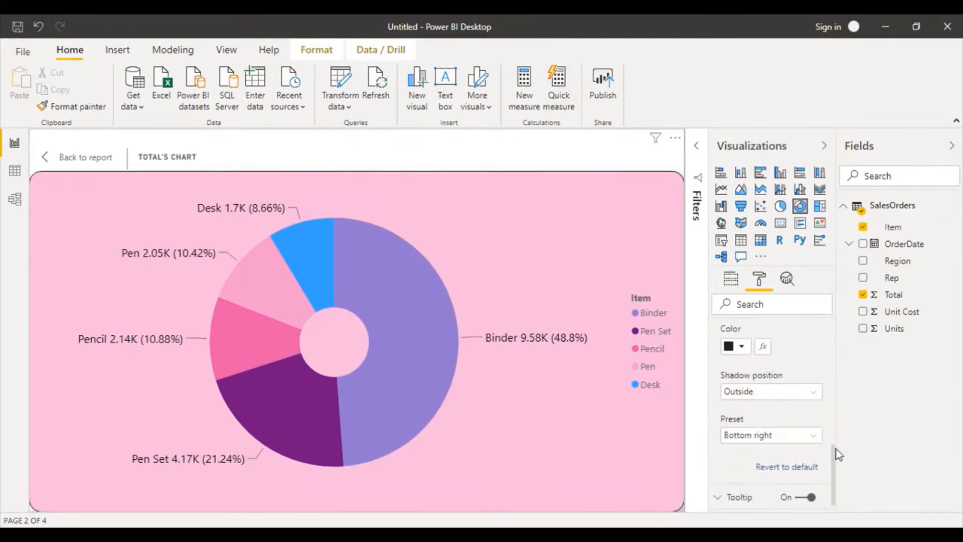
pyautogui.click(763, 435)
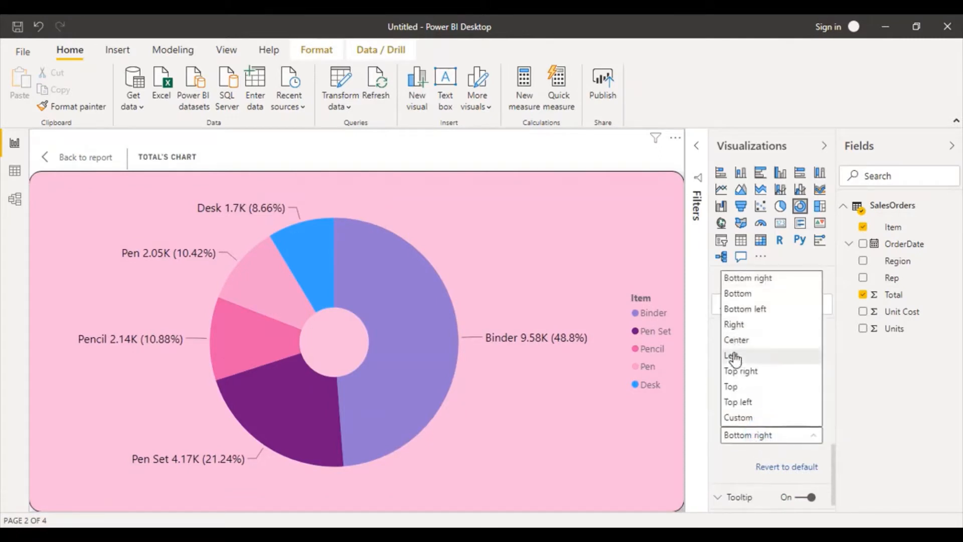
pyautogui.click(750, 387)
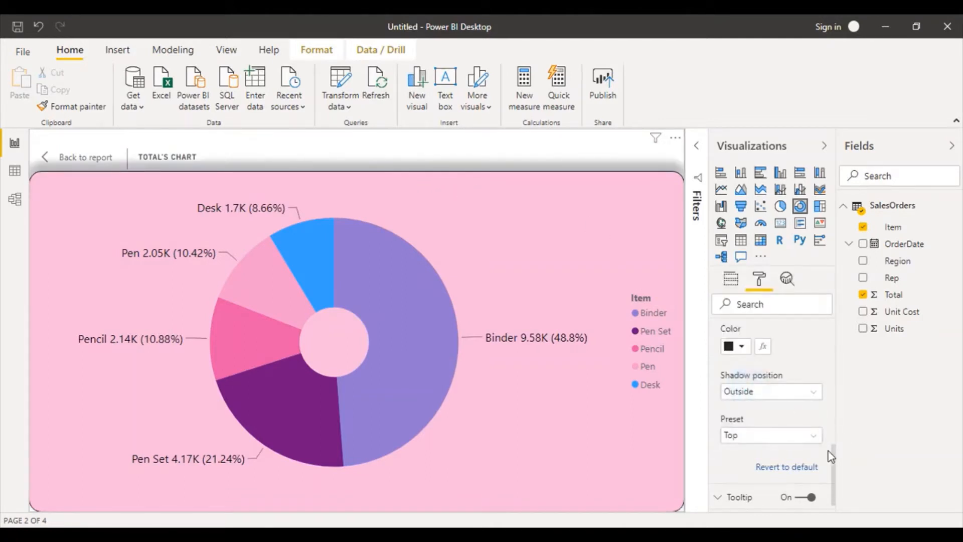
pyautogui.moveTo(833, 459); pyautogui.dragTo(817, 351)
pyautogui.click(812, 381)
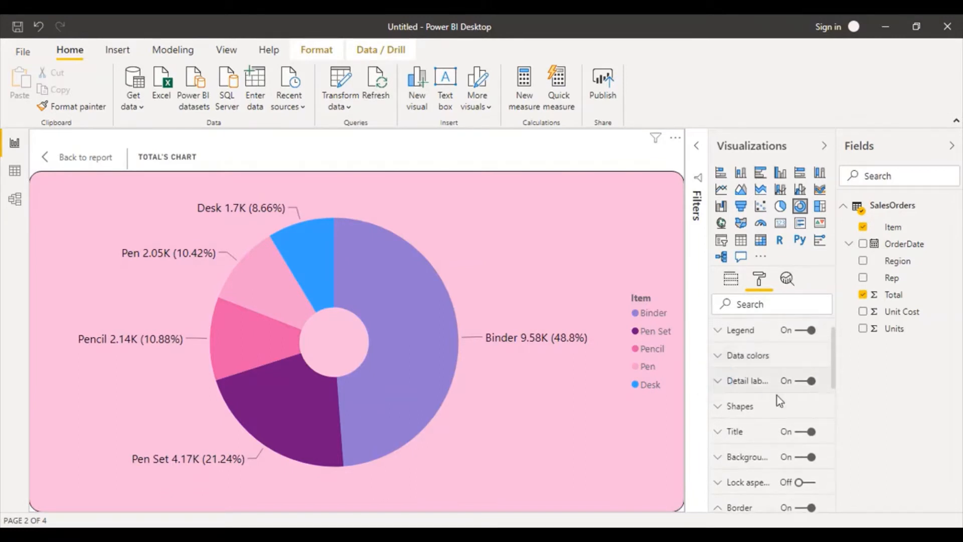
# Try the Inside position for the donut chart's detail labels, and return them to Outside
pyautogui.click(778, 394)
pyautogui.moveTo(832, 350); pyautogui.dragTo(852, 419)
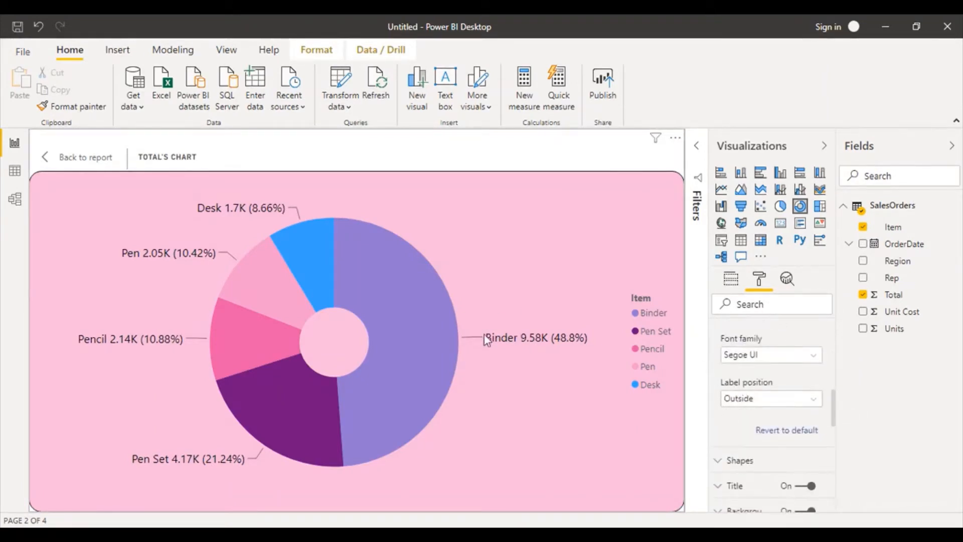
pyautogui.click(791, 401)
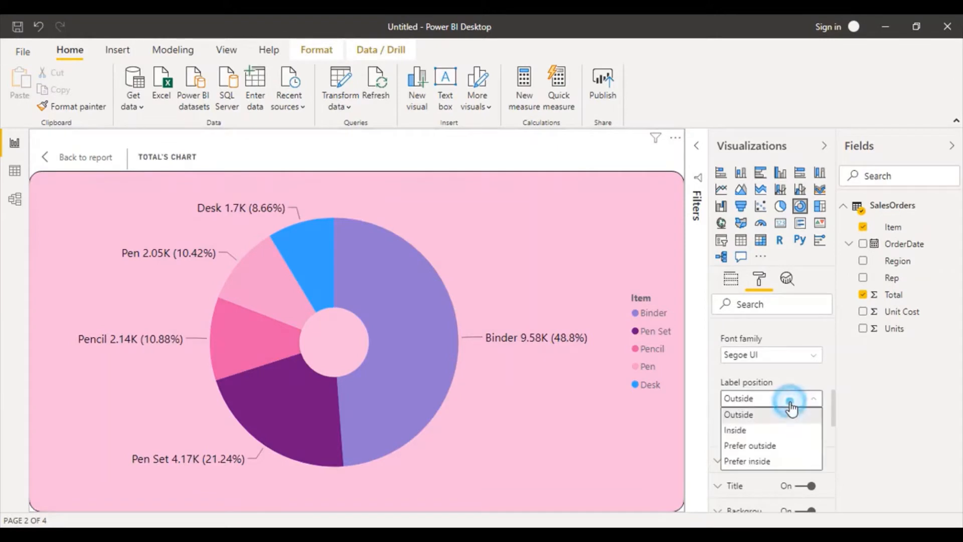
pyautogui.click(751, 430)
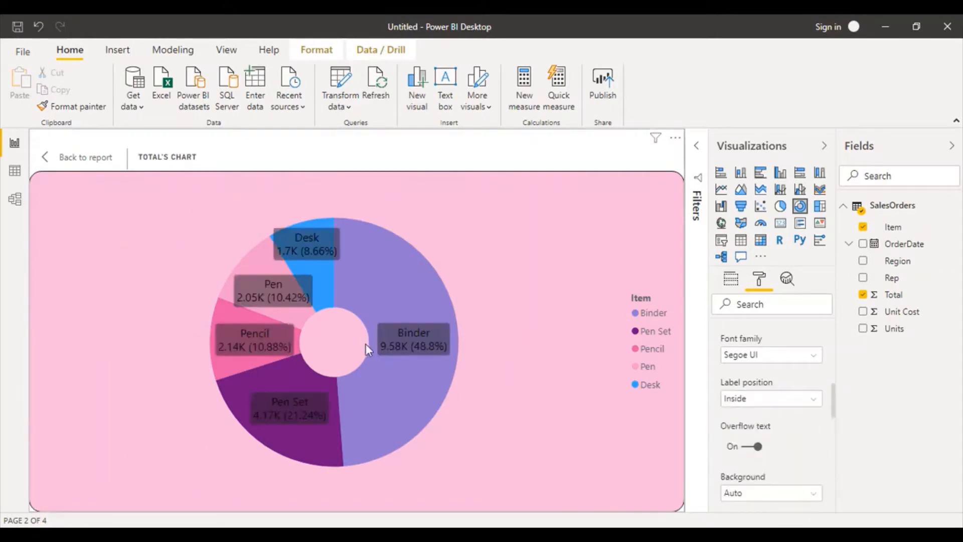
pyautogui.click(781, 398)
pyautogui.click(766, 417)
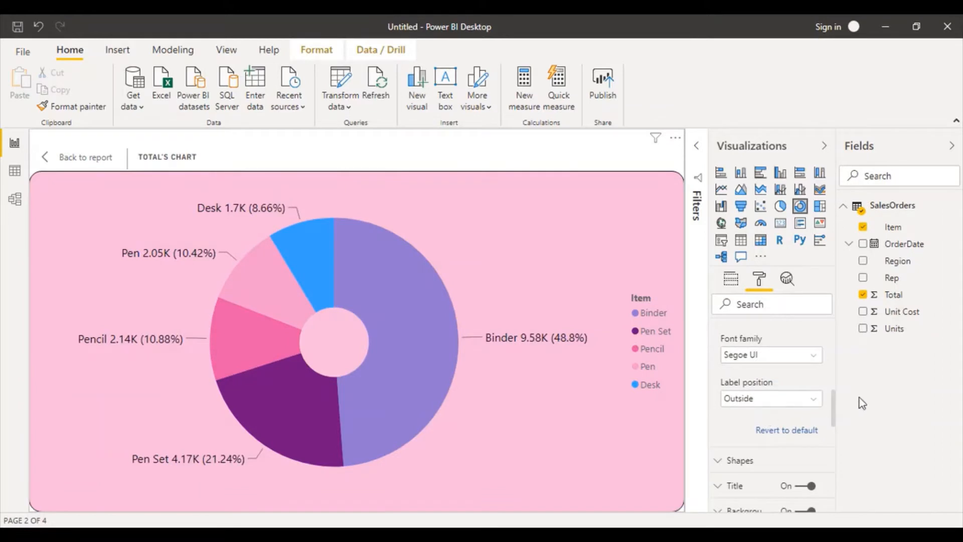
# Set the donut chart's legend position to Right
pyautogui.click(833, 405)
pyautogui.moveTo(833, 405); pyautogui.dragTo(836, 429)
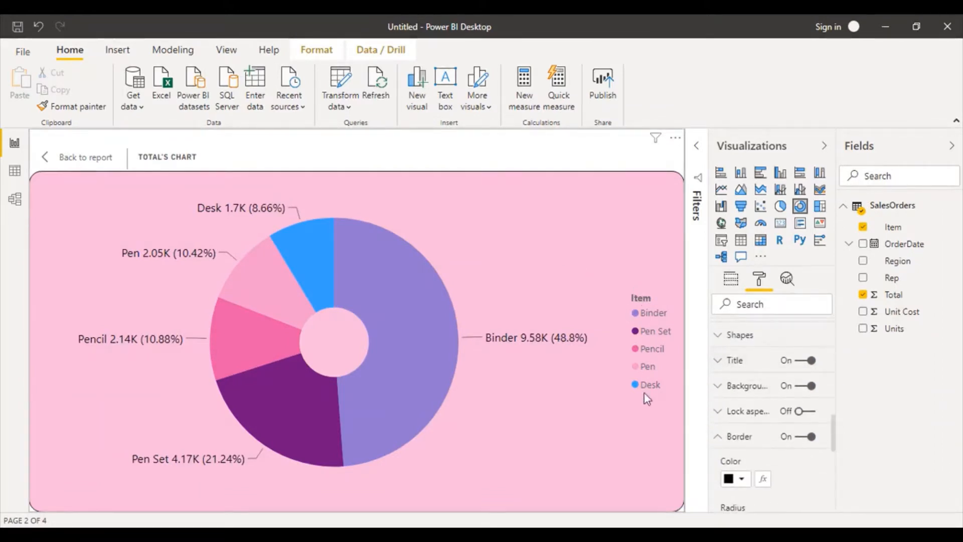
pyautogui.click(832, 426)
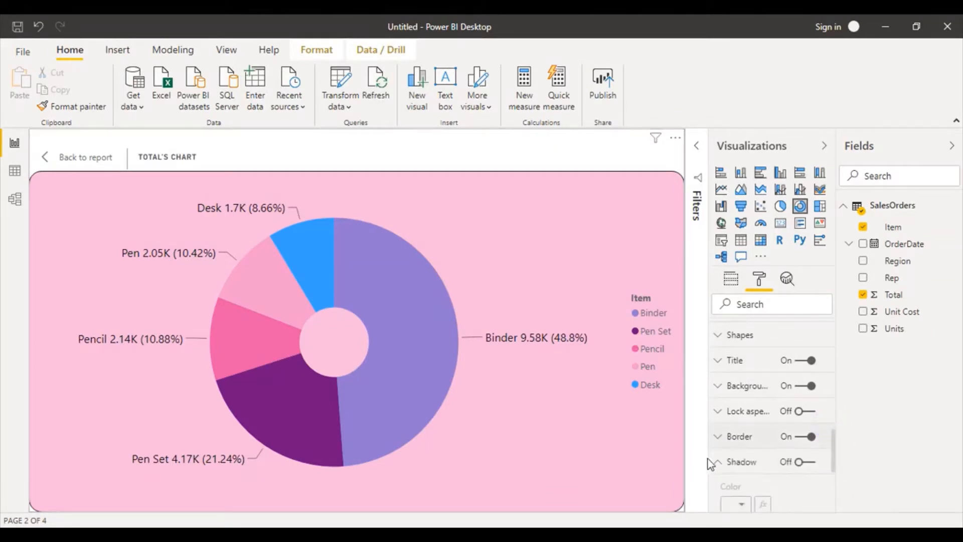
pyautogui.click(717, 462)
pyautogui.moveTo(836, 465); pyautogui.dragTo(835, 348)
pyautogui.click(719, 358)
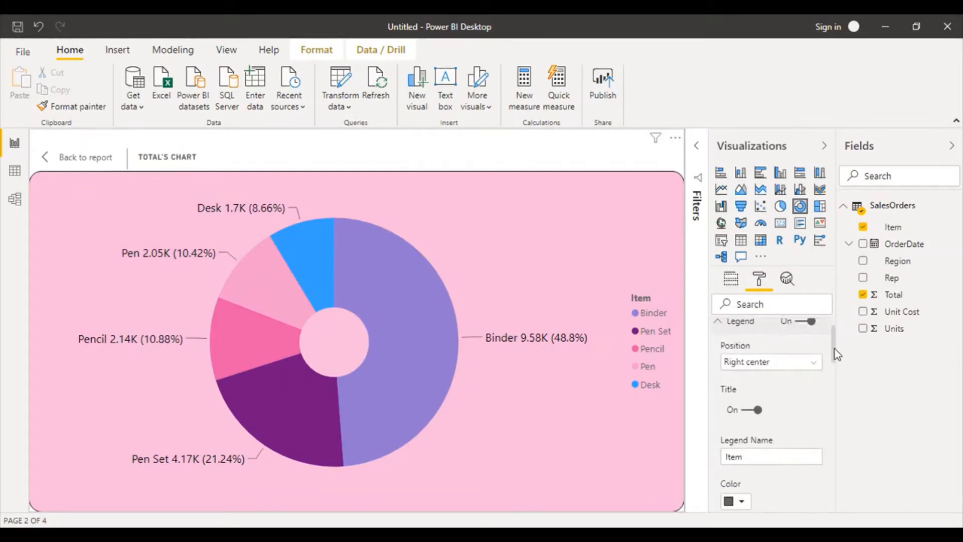
pyautogui.click(813, 362)
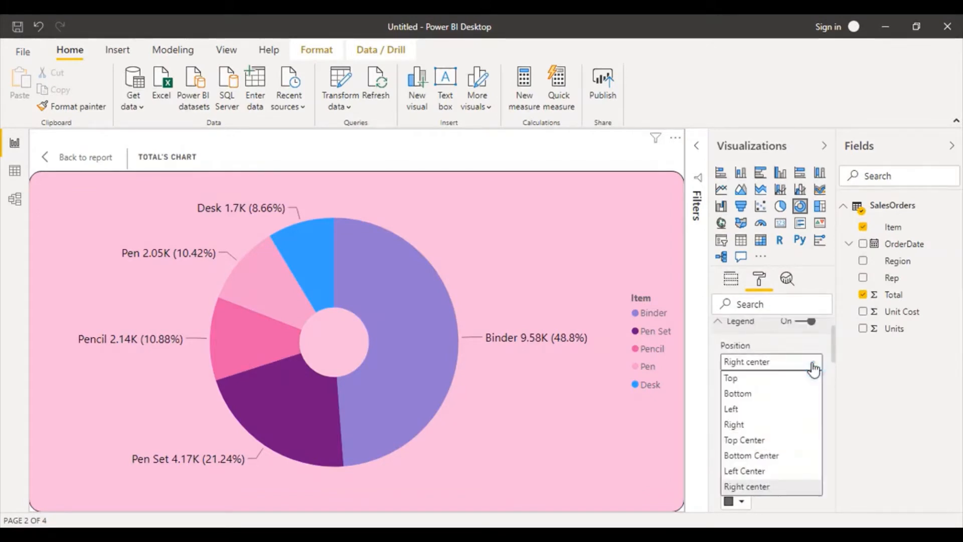
pyautogui.click(746, 425)
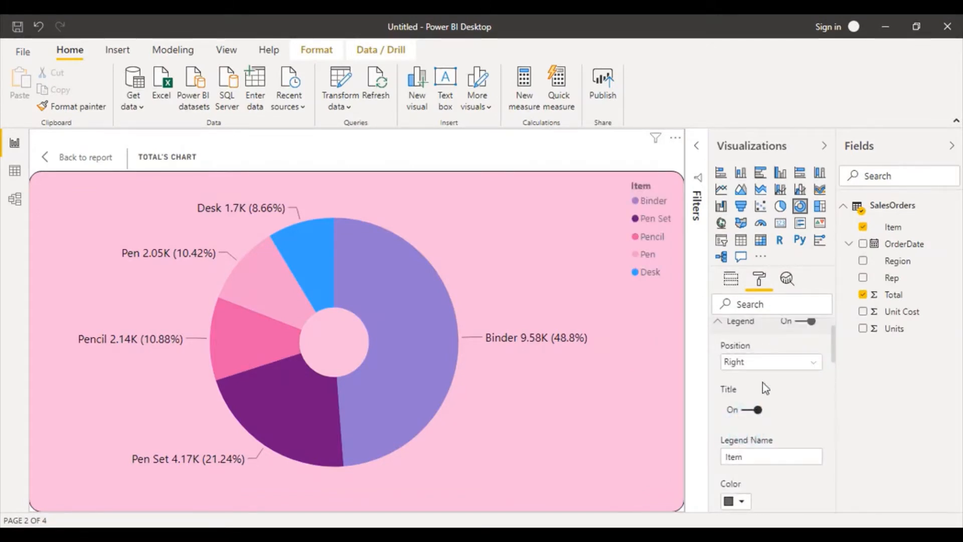
# Turn off the legend's title on the donut chart
pyautogui.click(756, 411)
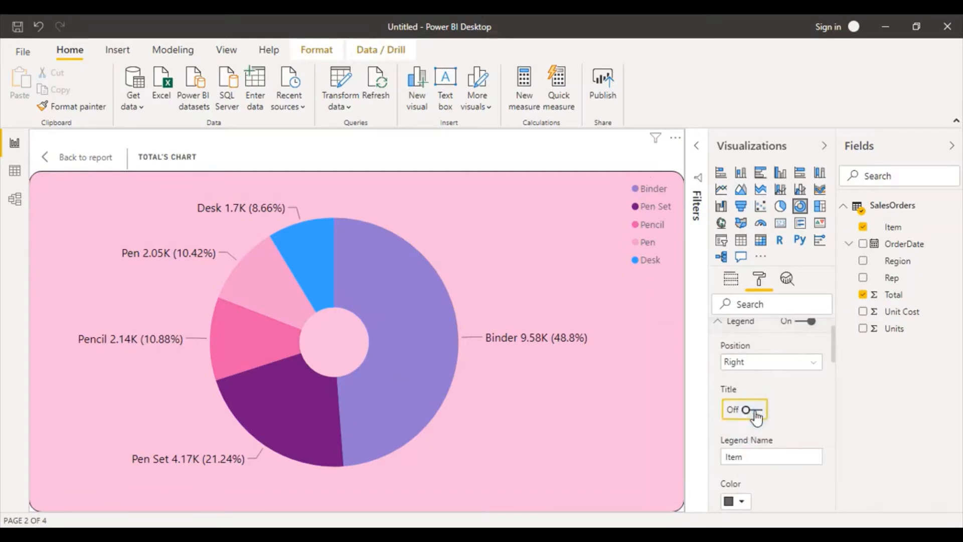
pyautogui.click(755, 411)
pyautogui.click(753, 413)
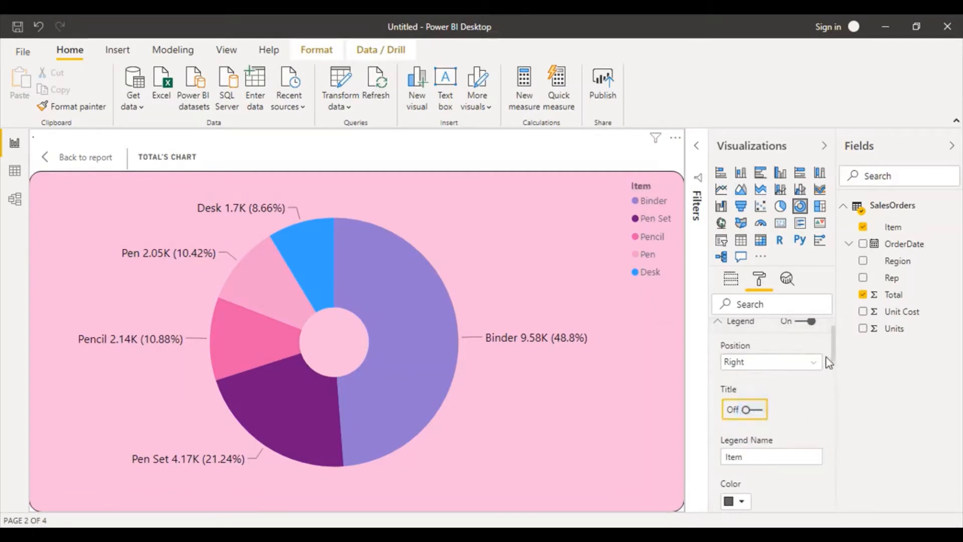
# Give the donut chart's legend a near-black text color and a larger text size
pyautogui.moveTo(835, 344); pyautogui.dragTo(836, 380)
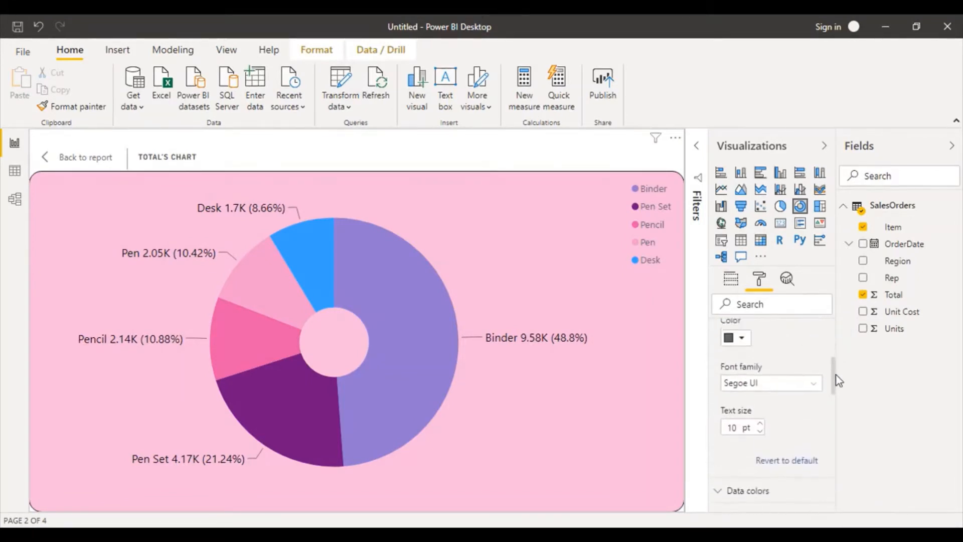
pyautogui.click(735, 337)
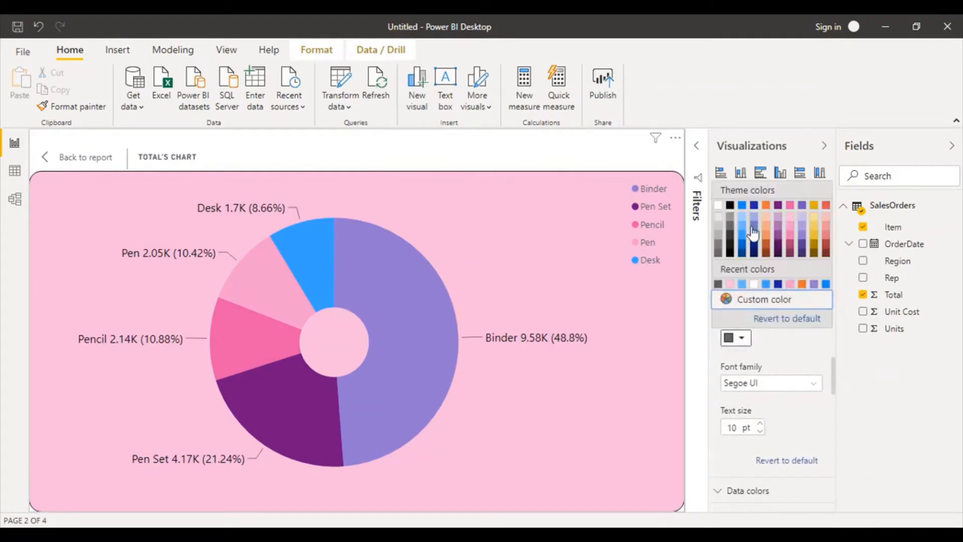
pyautogui.click(730, 250)
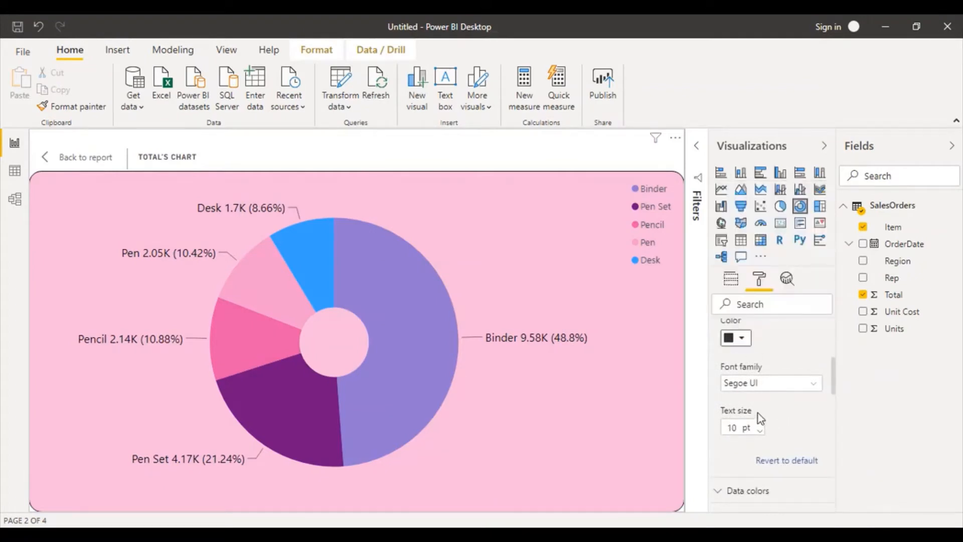
pyautogui.click(760, 424)
pyautogui.click(761, 424)
pyautogui.click(760, 424)
pyautogui.moveTo(835, 372); pyautogui.dragTo(833, 329)
pyautogui.click(720, 357)
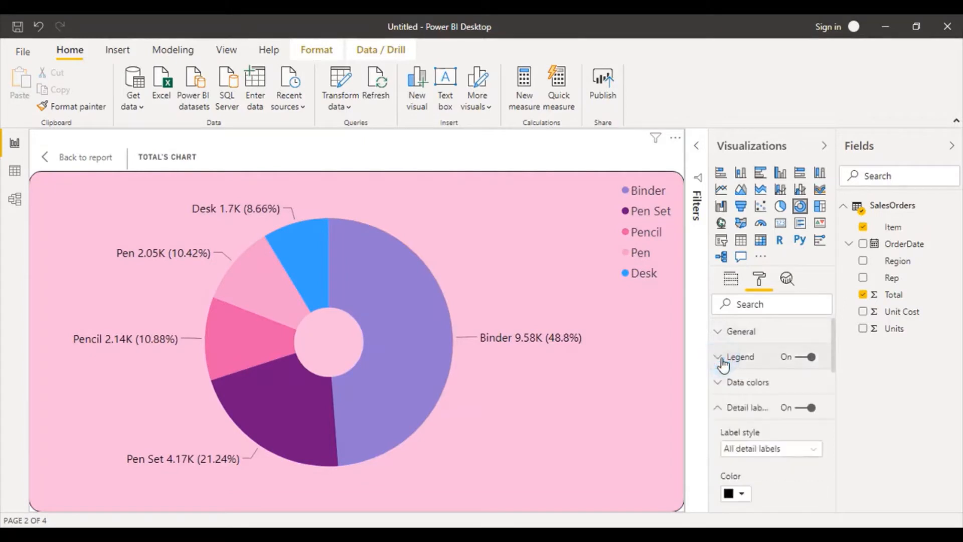
pyautogui.click(722, 409)
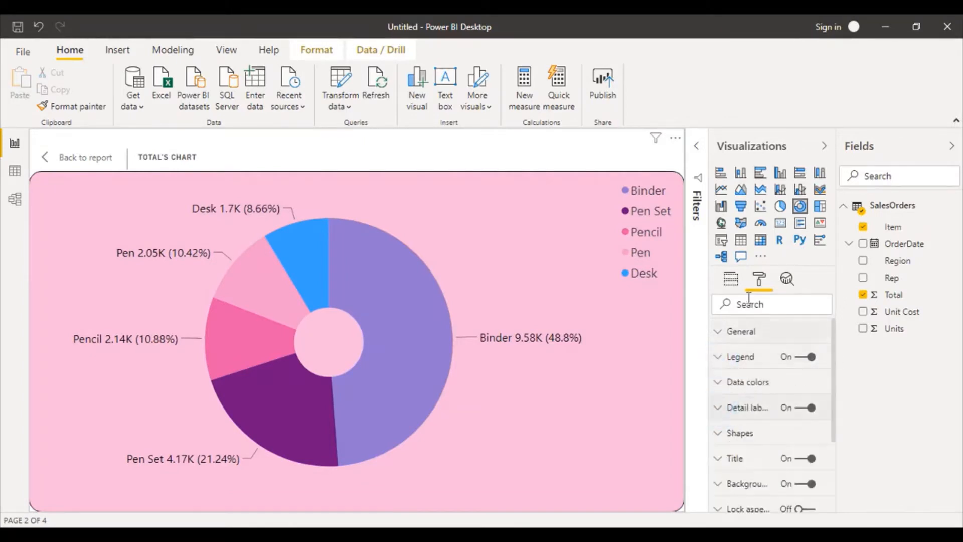
# Turn off the donut chart's tooltips and leave focus mode to return to the report page
pyautogui.moveTo(384, 302)
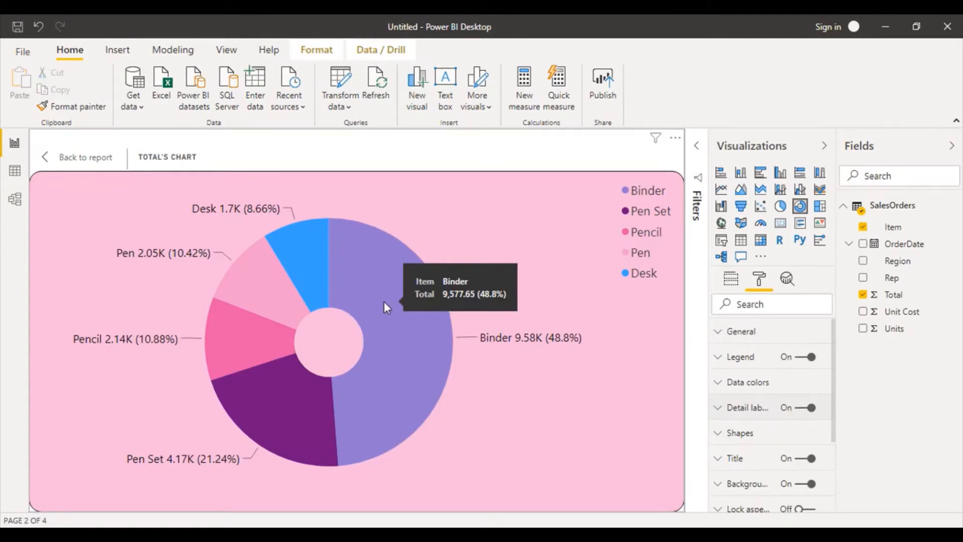
pyautogui.click(834, 387)
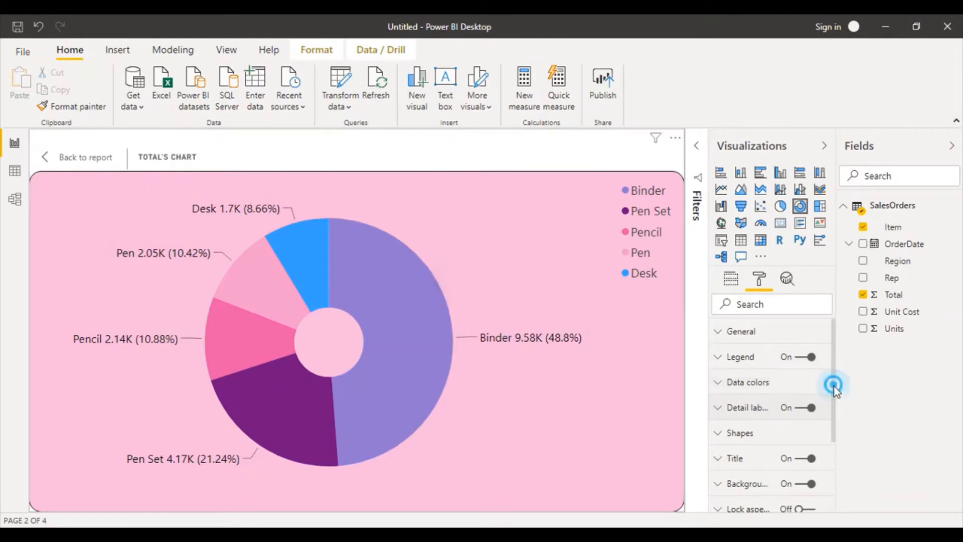
pyautogui.moveTo(835, 386); pyautogui.dragTo(833, 456)
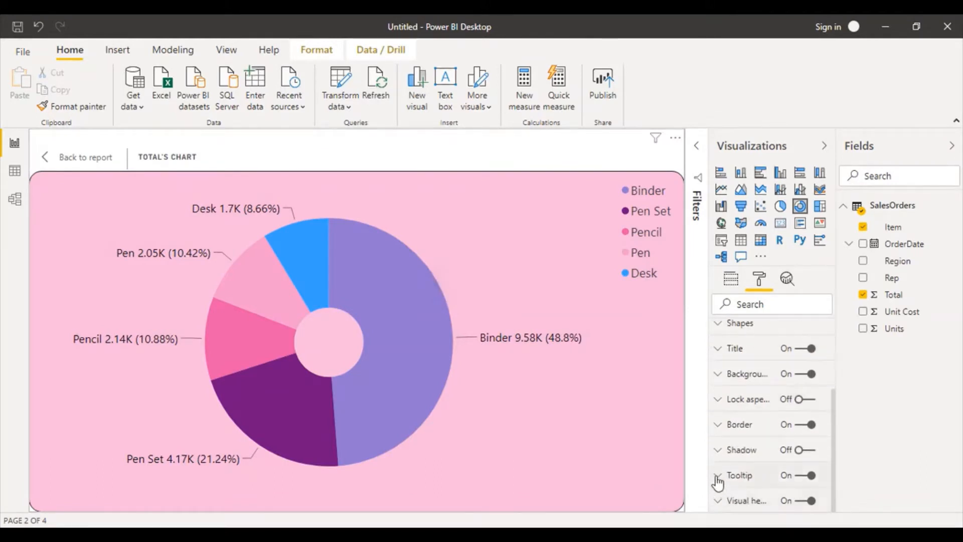
pyautogui.click(813, 477)
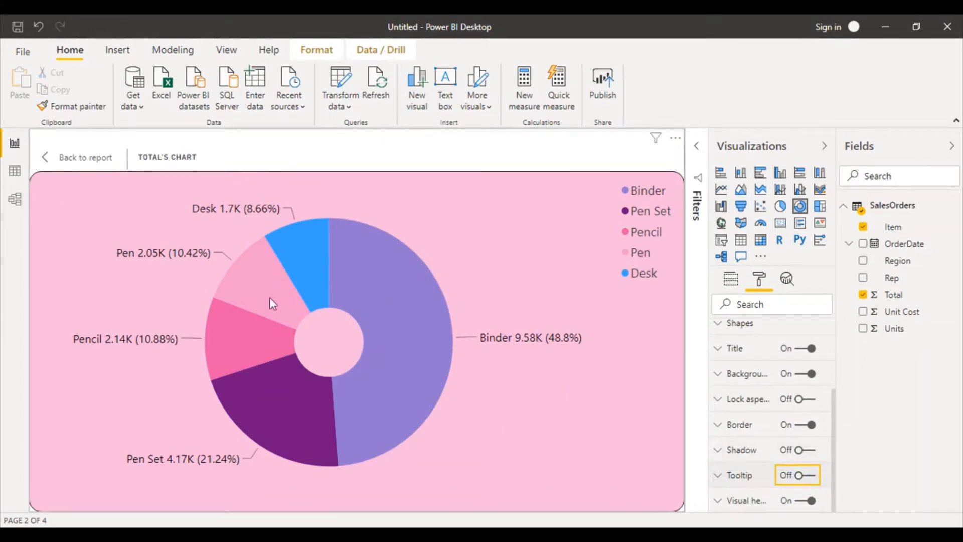
pyautogui.click(56, 158)
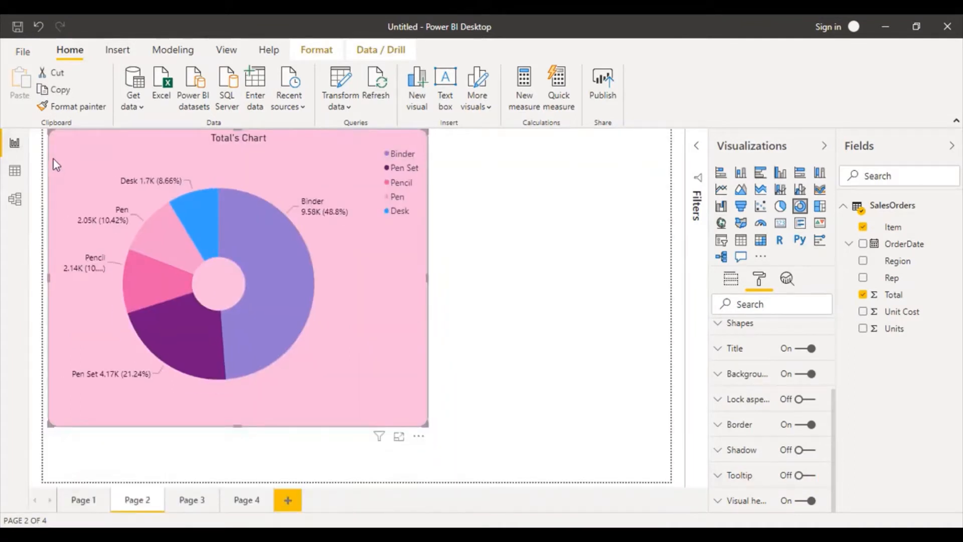
# Build a funnel chart filling most of Page 3, with Item as the group and Total as the values
pyautogui.click(193, 500)
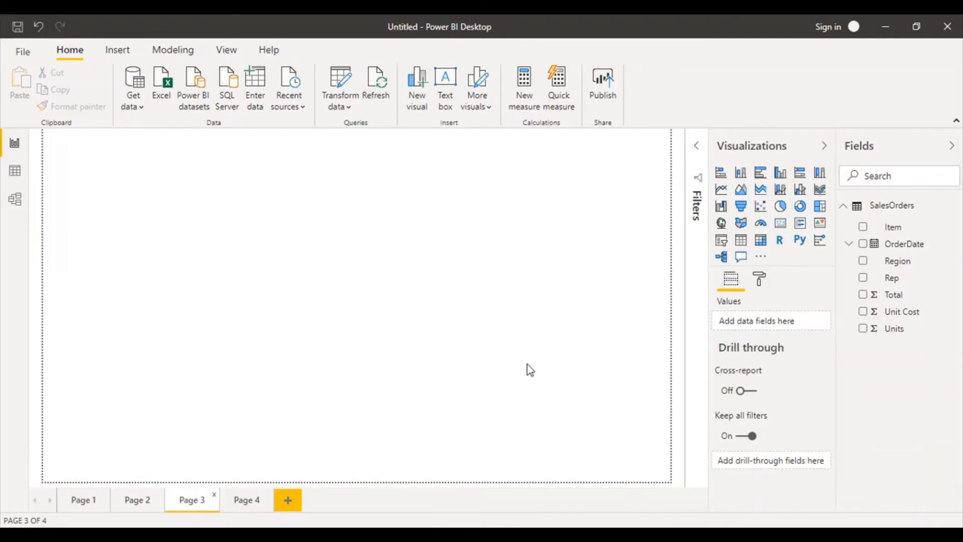
pyautogui.click(741, 207)
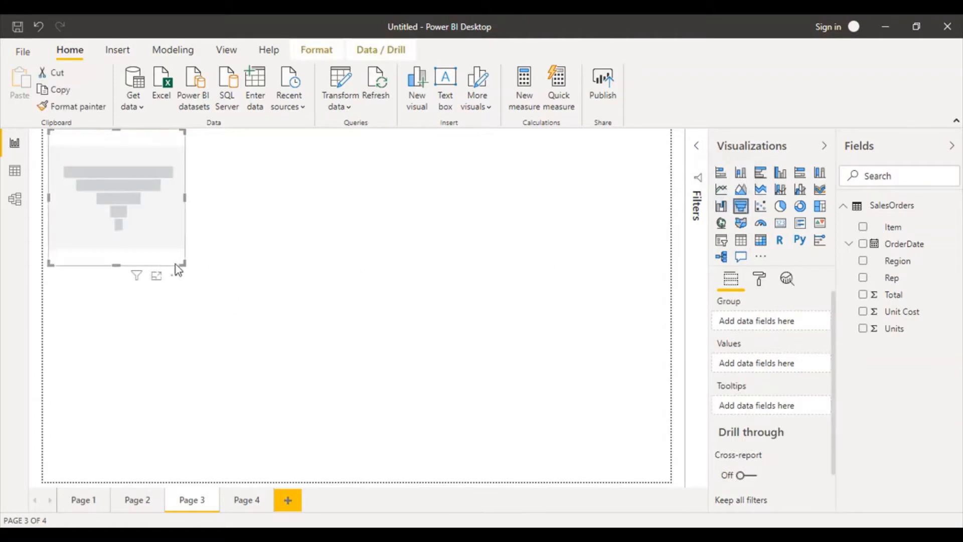
pyautogui.moveTo(183, 264); pyautogui.dragTo(612, 481)
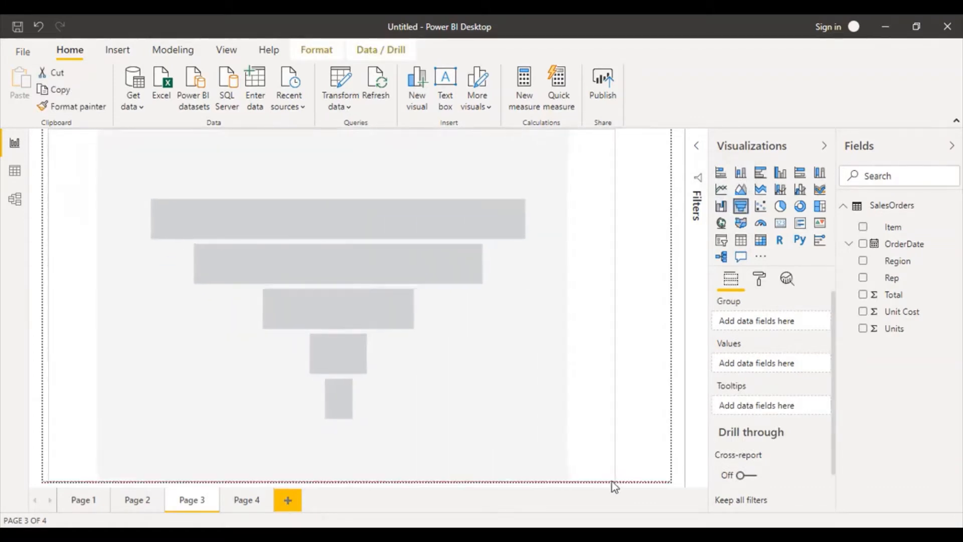
pyautogui.moveTo(913, 232); pyautogui.dragTo(776, 321)
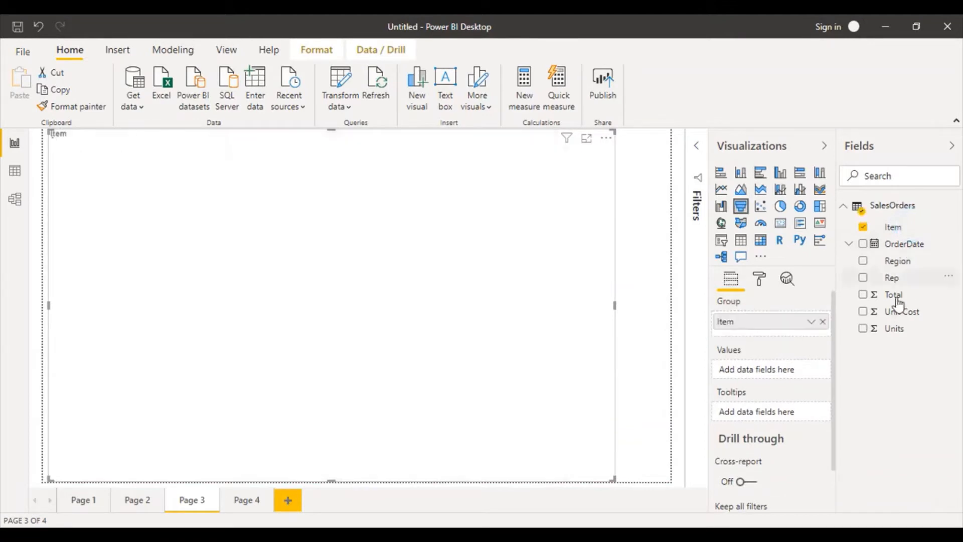
pyautogui.moveTo(895, 296); pyautogui.dragTo(761, 373)
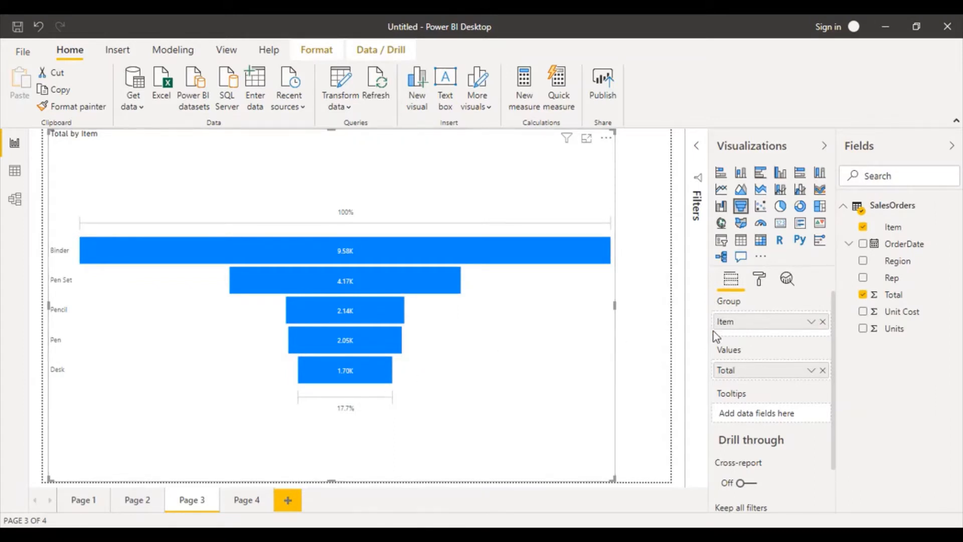
# Build a line chart filling Page 4, with Region on the axis and Total as the values
pyautogui.click(240, 504)
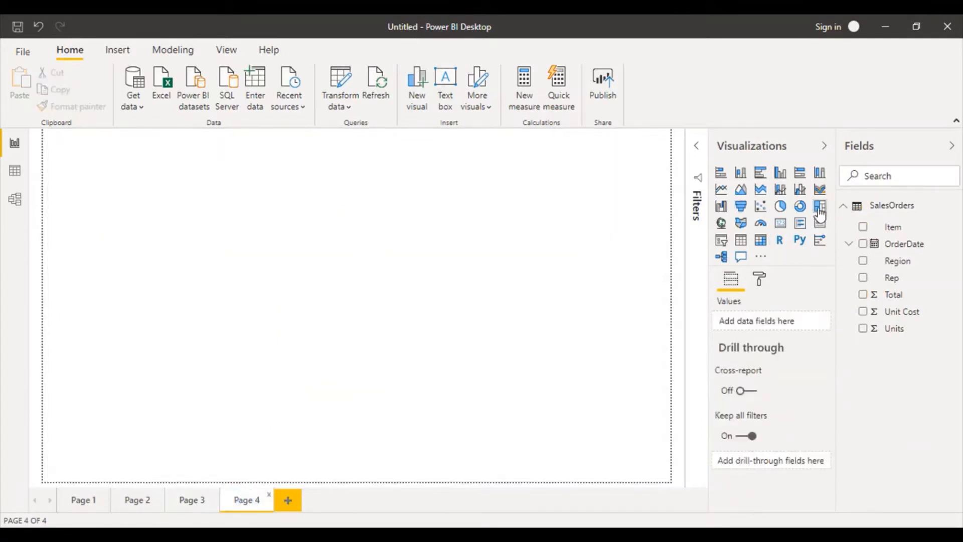
pyautogui.click(723, 191)
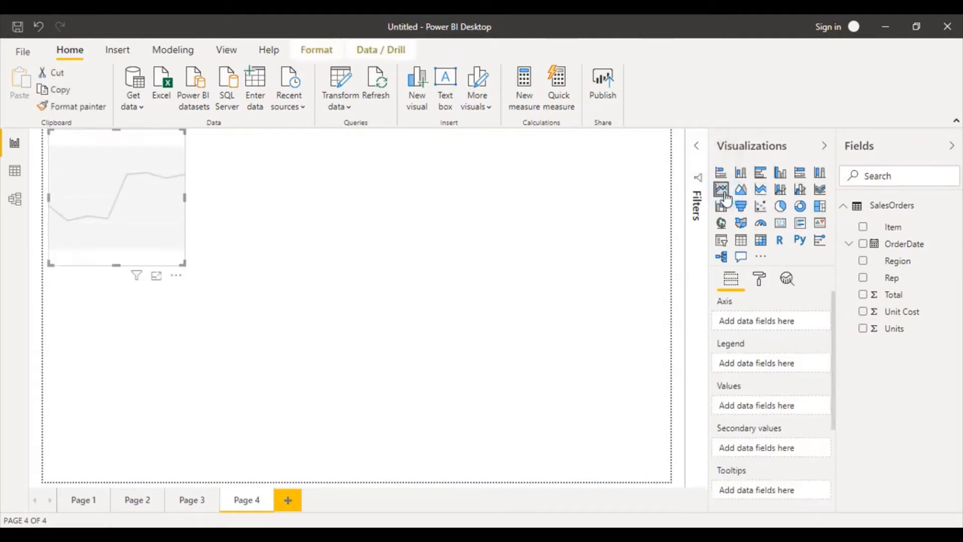
pyautogui.moveTo(184, 264); pyautogui.dragTo(667, 484)
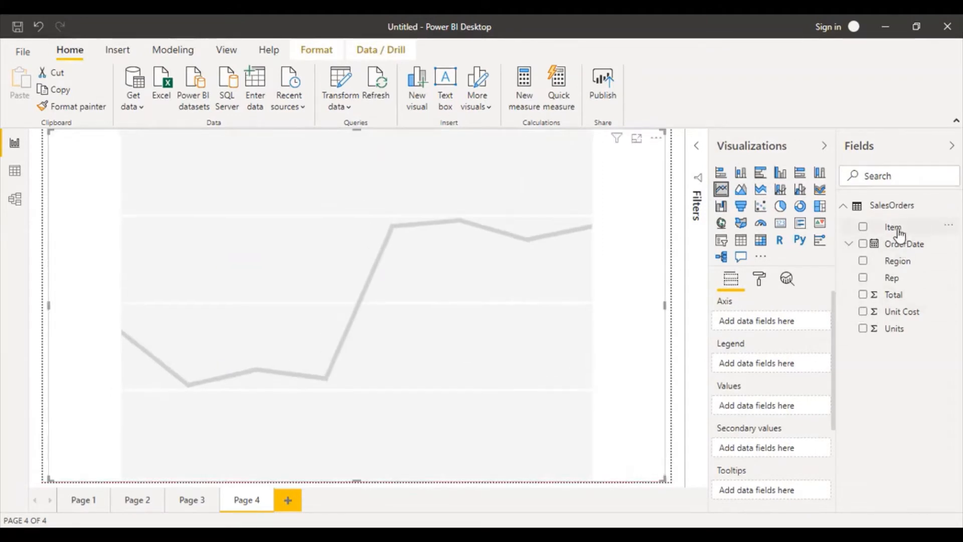
pyautogui.moveTo(907, 329); pyautogui.dragTo(900, 267)
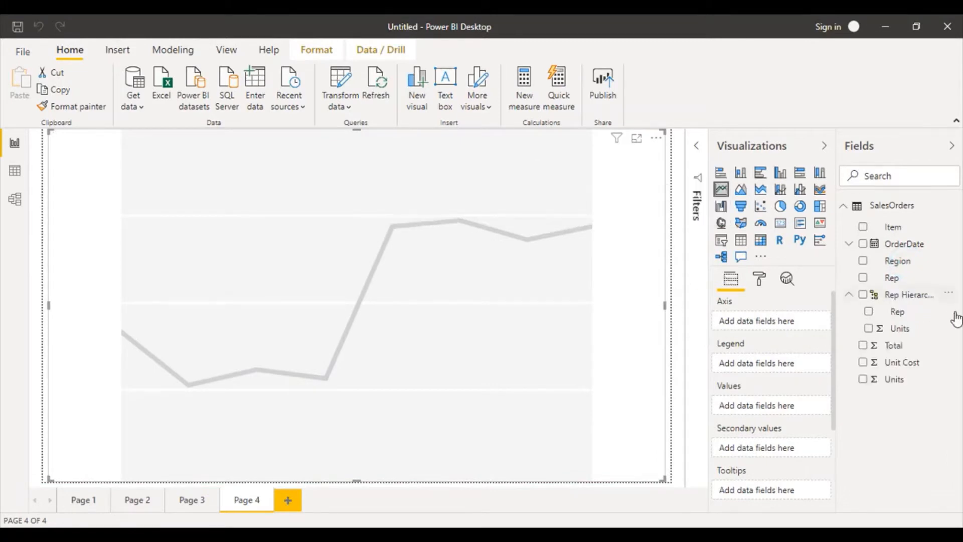
pyautogui.click(848, 297)
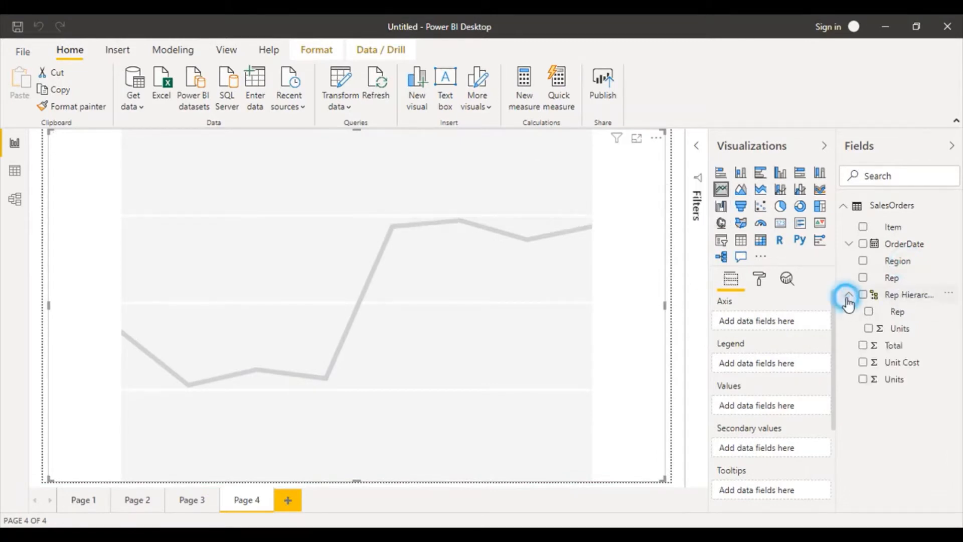
pyautogui.click(907, 258)
pyautogui.moveTo(860, 305); pyautogui.dragTo(786, 323)
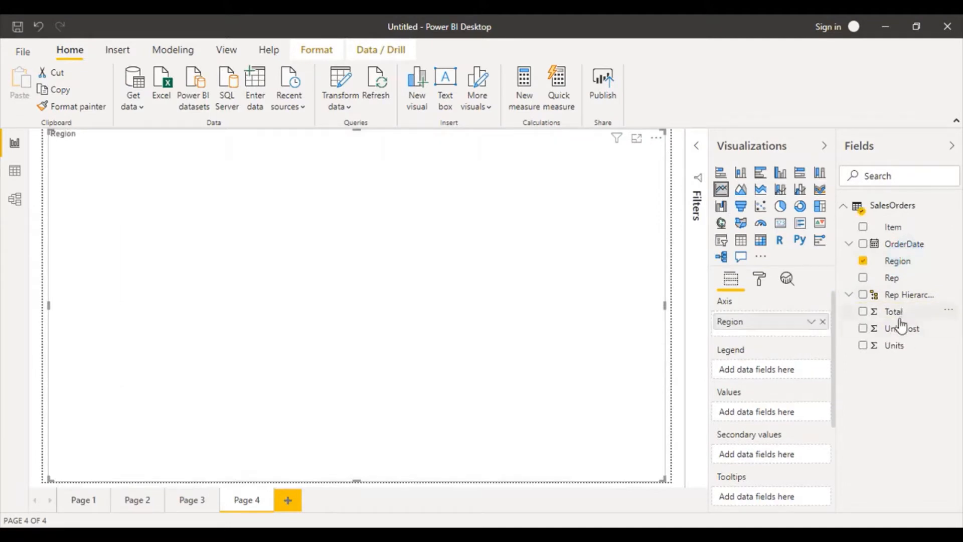
pyautogui.moveTo(900, 317); pyautogui.dragTo(769, 414)
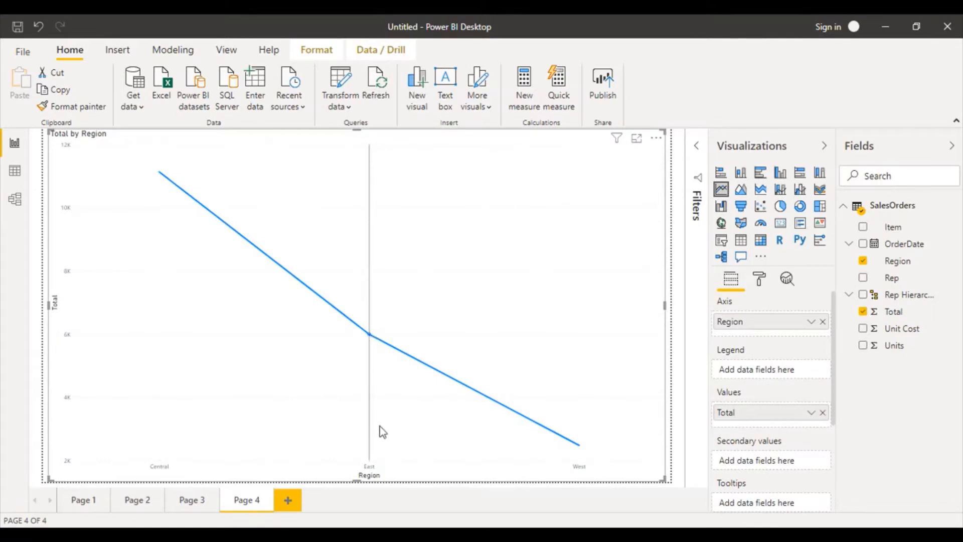
pyautogui.moveTo(580, 447)
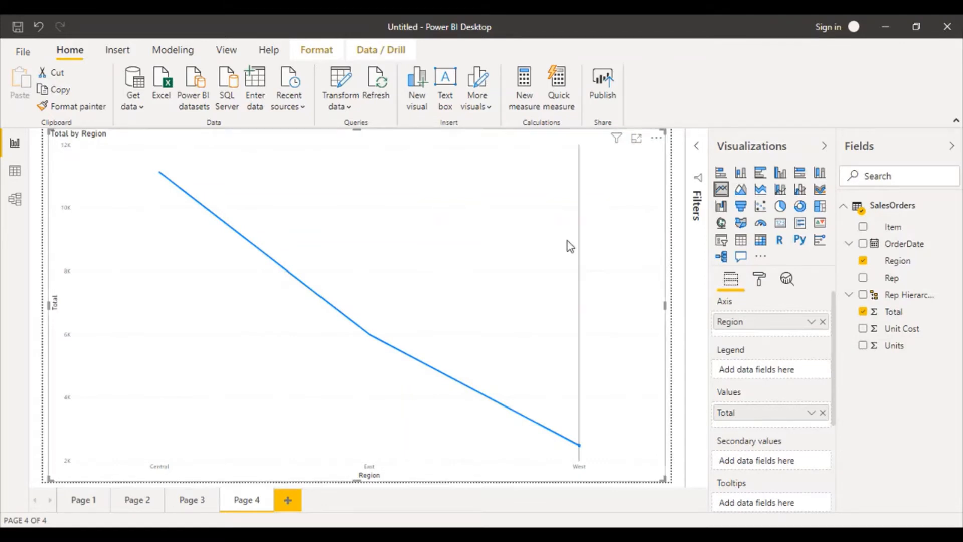
# On Page 1's stacked column chart, include only Central Pencil, East Pen Set, East Pen and West Binder, and undo the inclusion
pyautogui.click(97, 510)
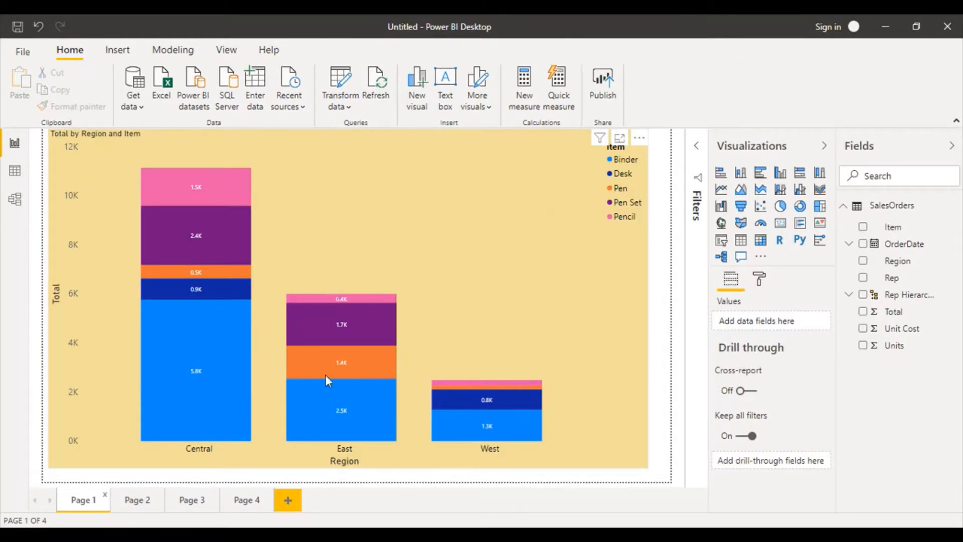
pyautogui.moveTo(327, 379)
pyautogui.moveTo(372, 341)
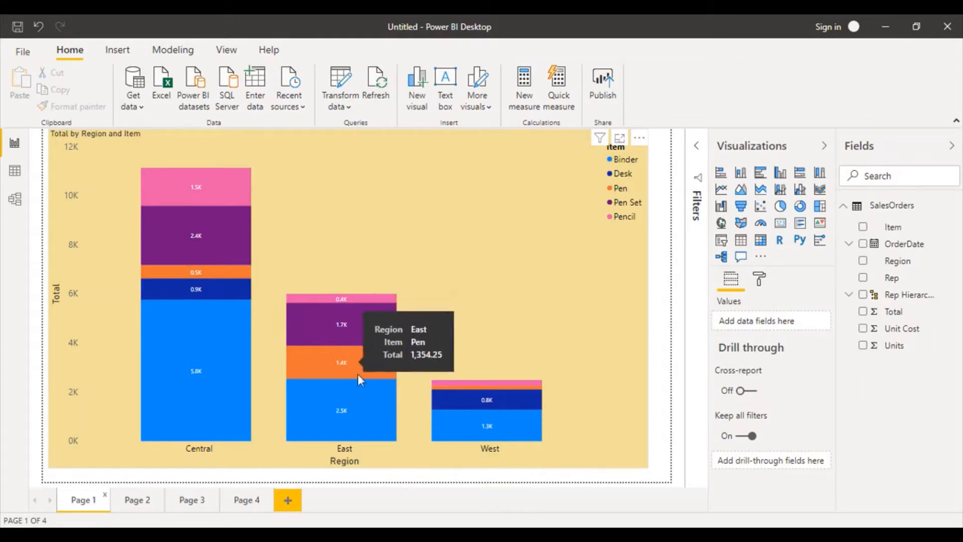
pyautogui.moveTo(504, 441)
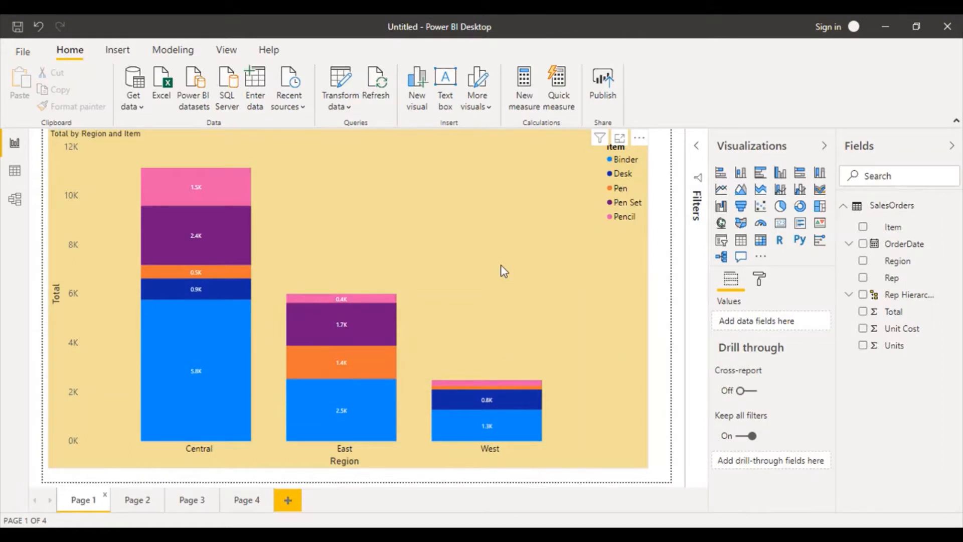
pyautogui.click(236, 191)
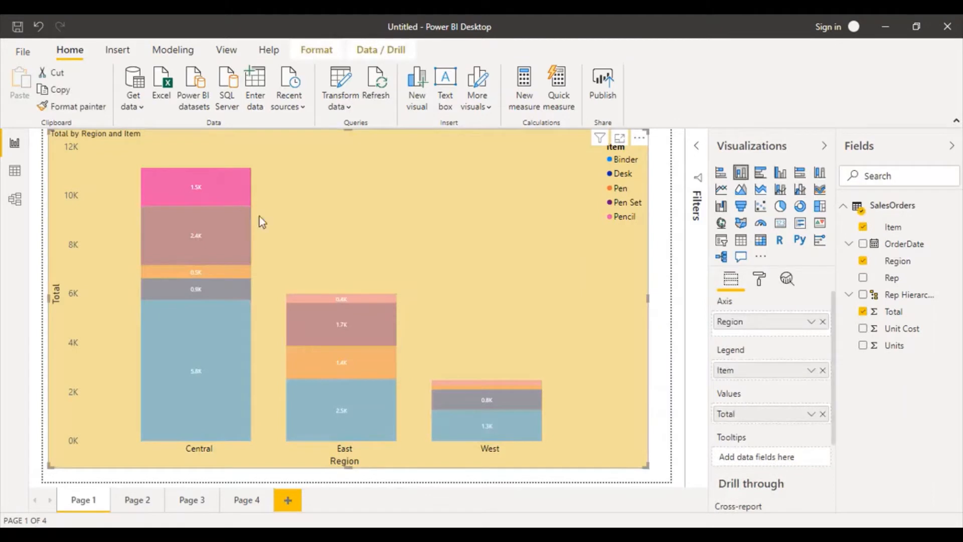
pyautogui.keyDown('ctrl'); pyautogui.click(343, 324); pyautogui.keyUp('ctrl')
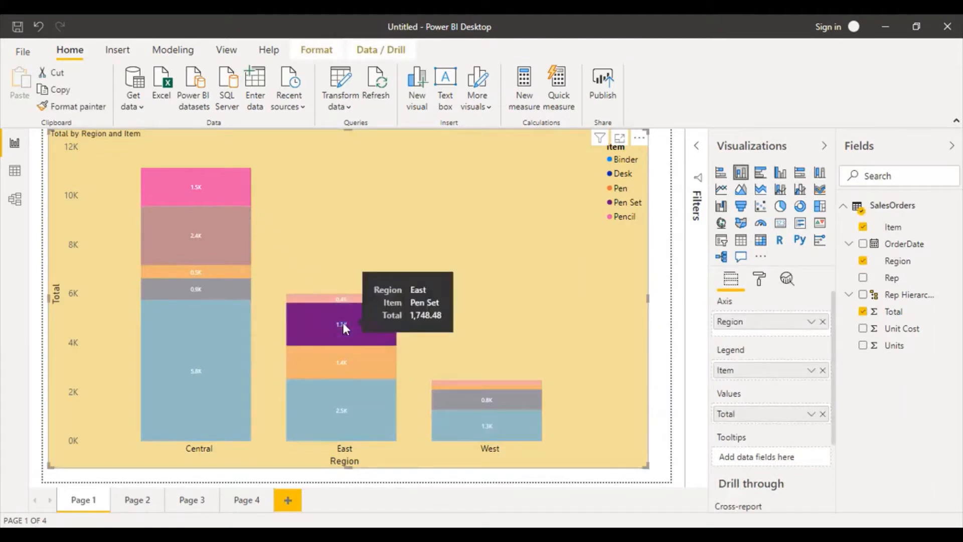
pyautogui.keyDown('ctrl'); pyautogui.click(478, 426); pyautogui.keyUp('ctrl')
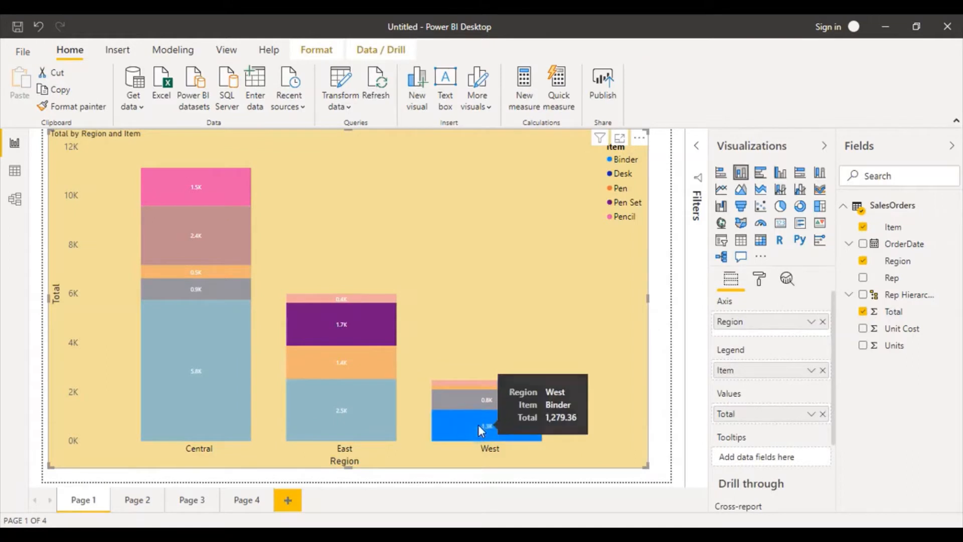
pyautogui.keyDown('ctrl'); pyautogui.click(378, 366); pyautogui.keyUp('ctrl')
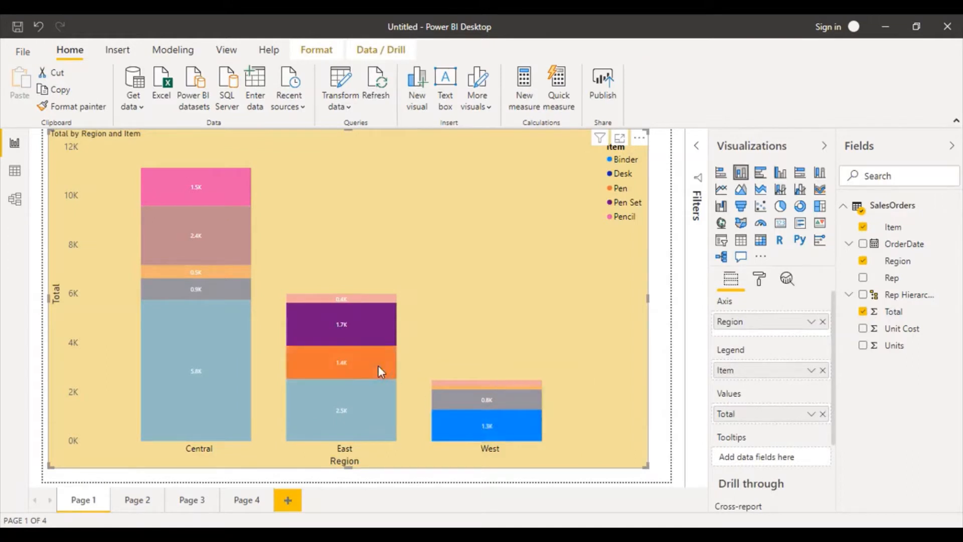
pyautogui.rightClick(346, 330)
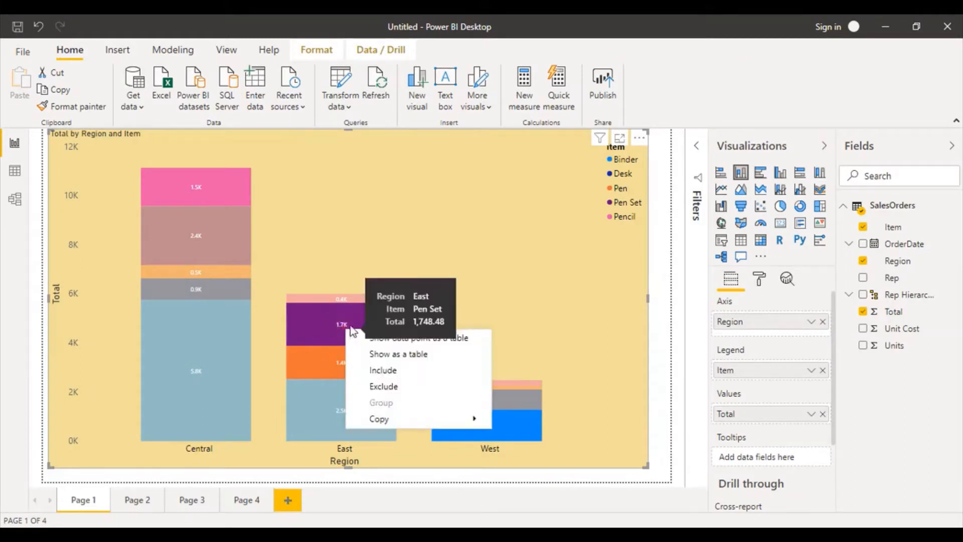
pyautogui.click(380, 371)
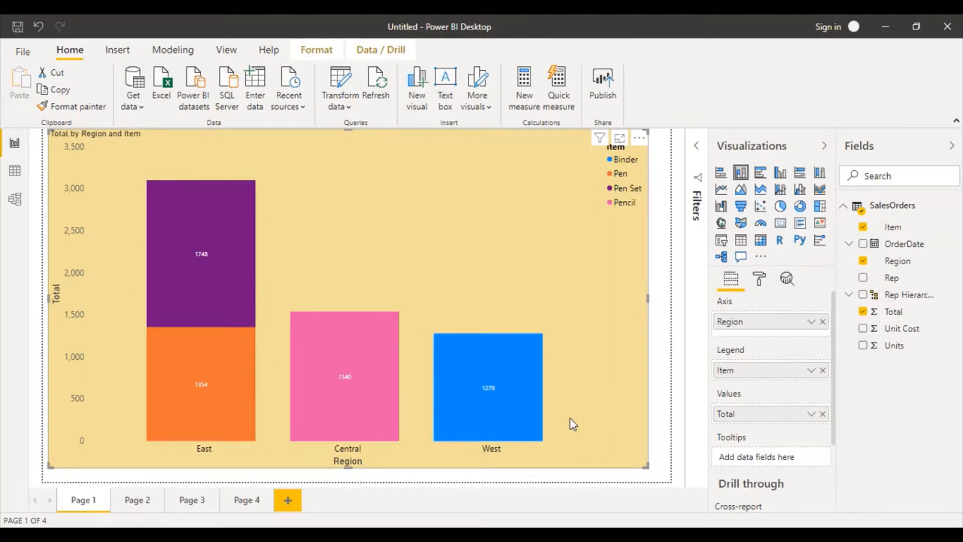
pyautogui.click(39, 28)
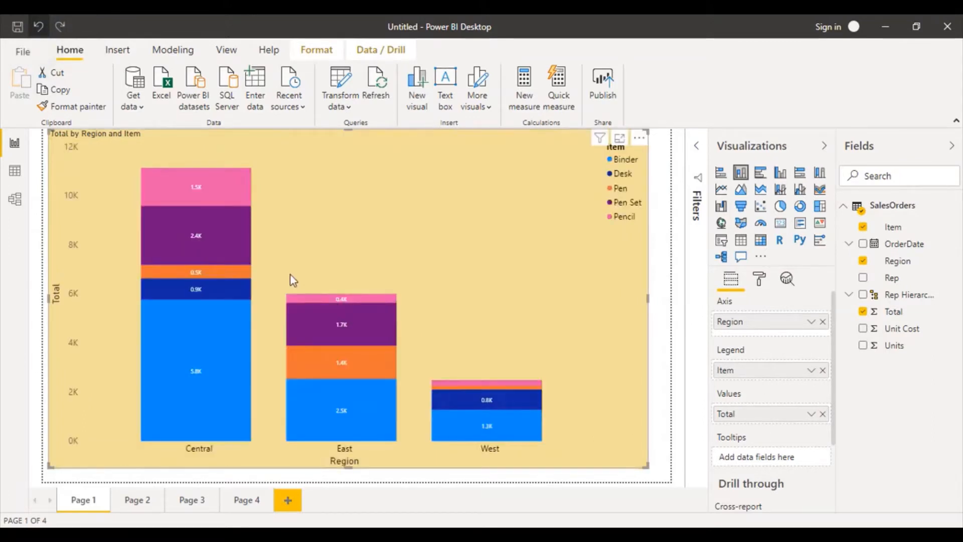
# Exclude the Central region's Pen Set and Binder segments from the stacked column chart, and undo the exclusion
pyautogui.moveTo(333, 330)
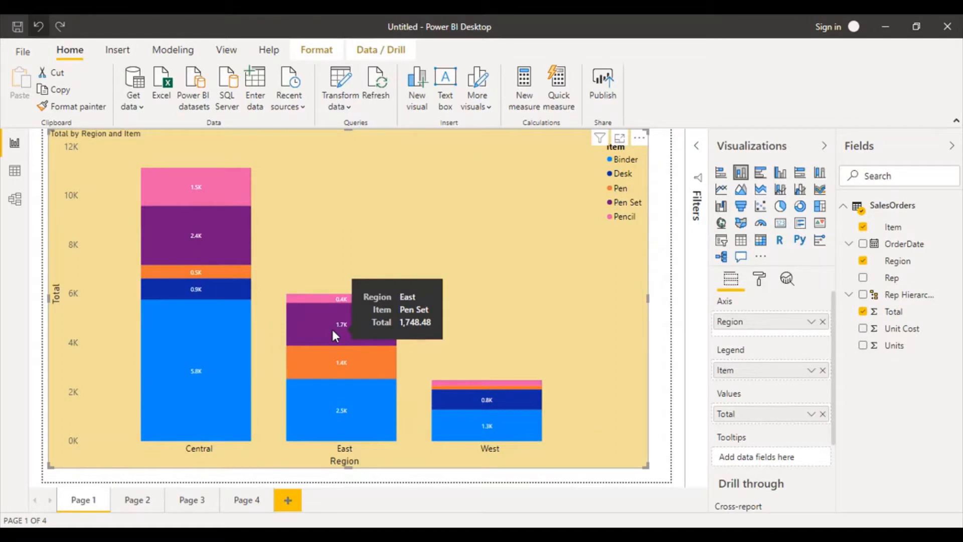
pyautogui.moveTo(205, 236)
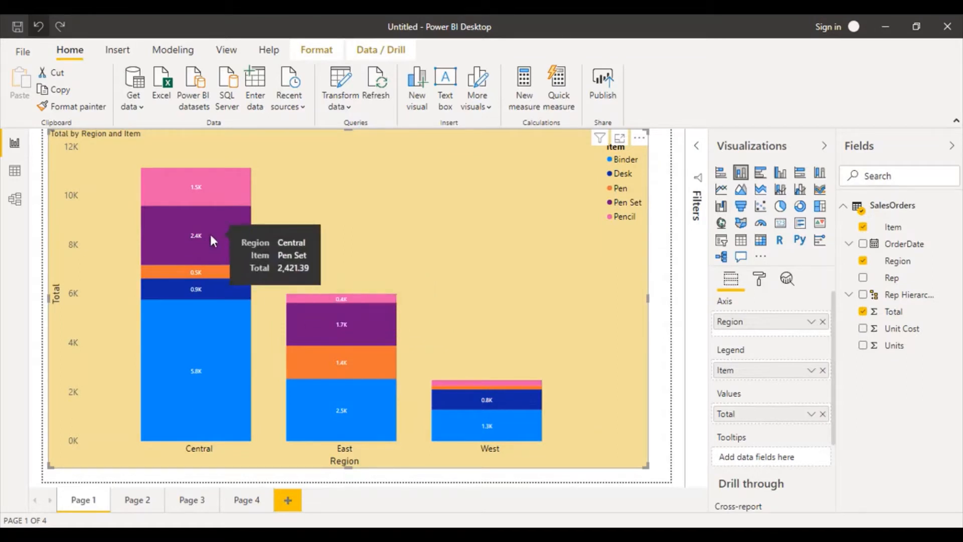
pyautogui.click(210, 234)
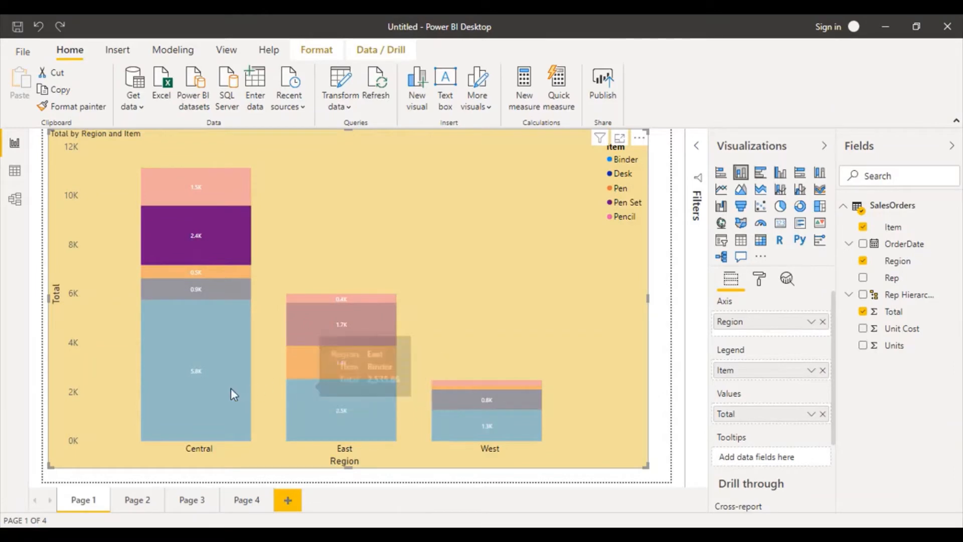
pyautogui.moveTo(220, 394)
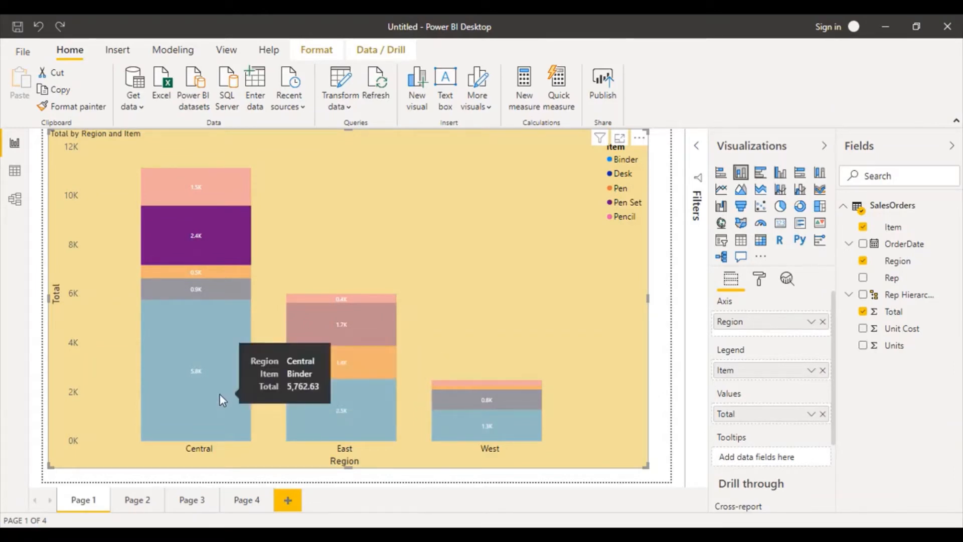
pyautogui.click(219, 393)
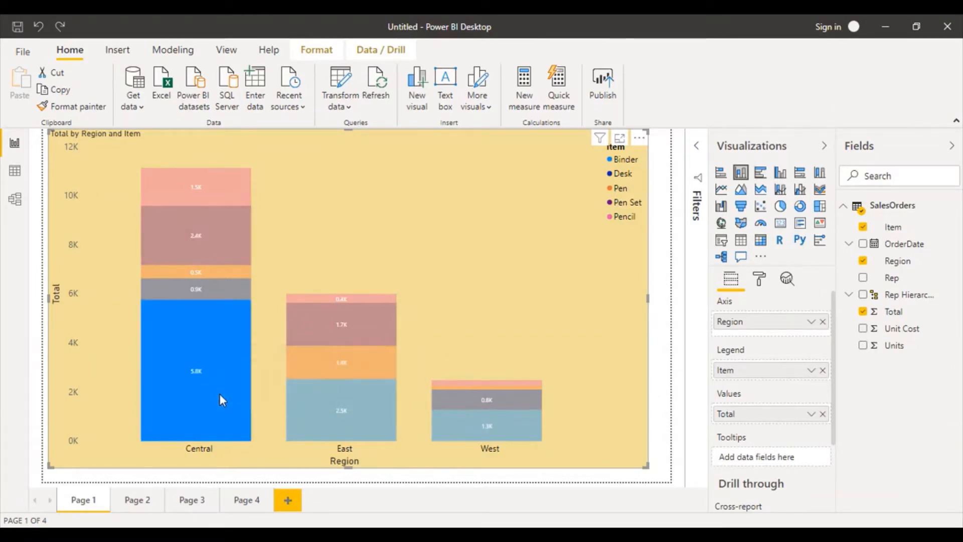
pyautogui.moveTo(212, 237)
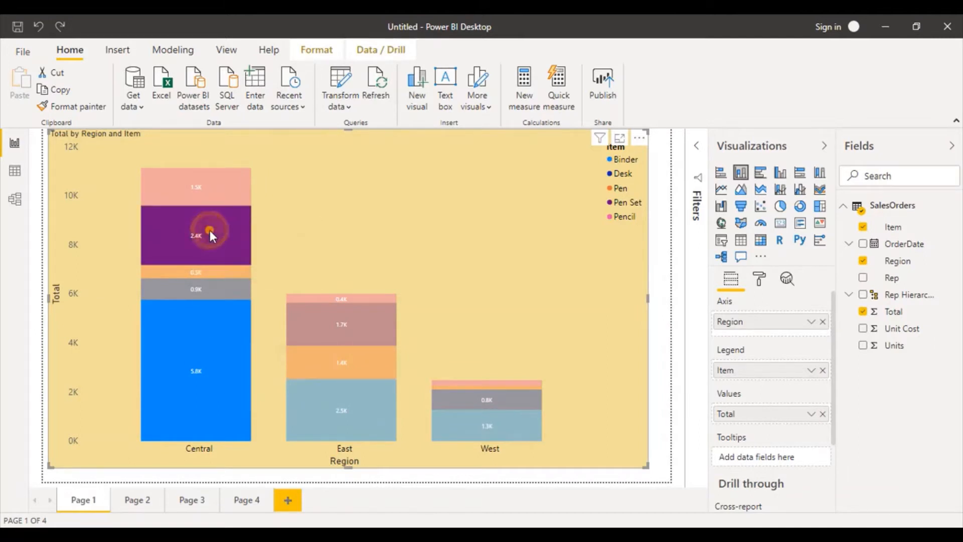
pyautogui.rightClick(212, 236)
pyautogui.click(254, 290)
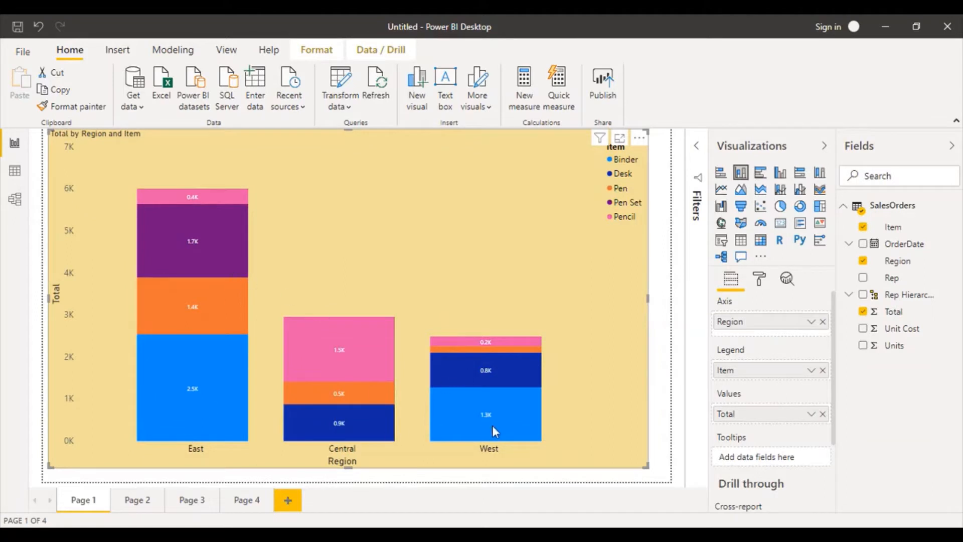
pyautogui.moveTo(494, 430)
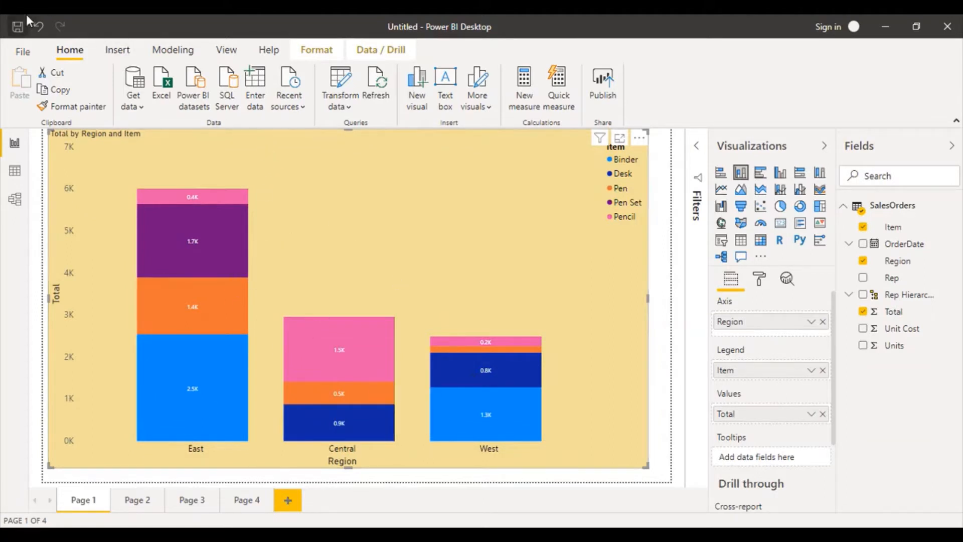
pyautogui.click(36, 26)
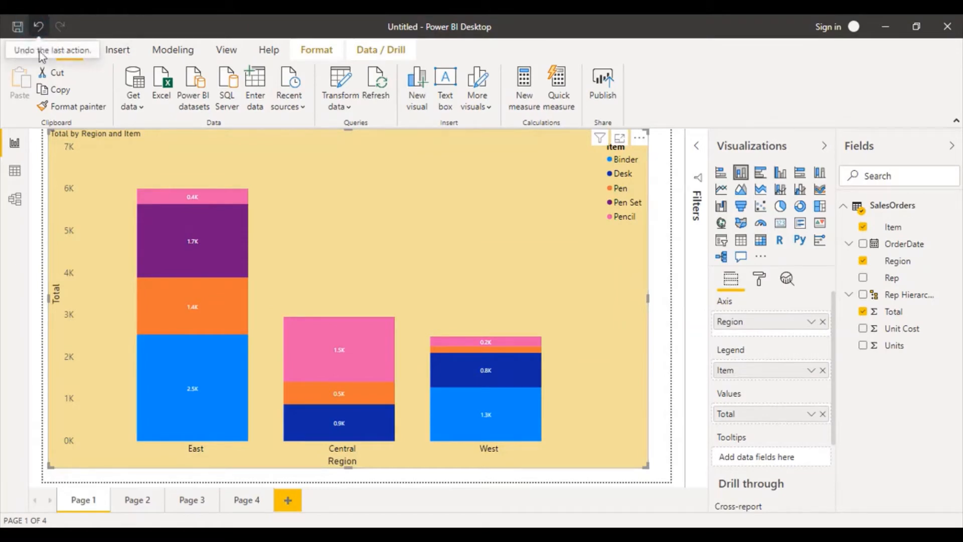
pyautogui.moveTo(183, 224)
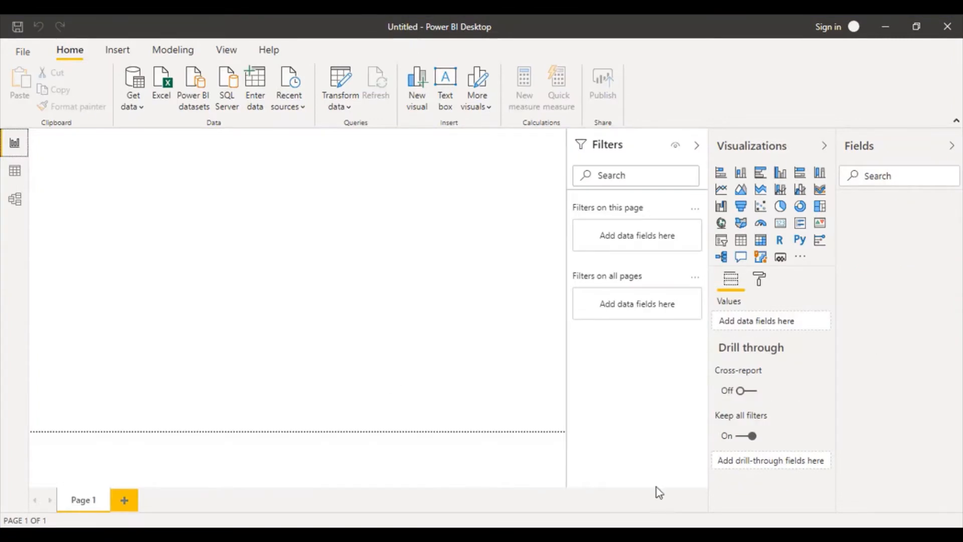
pyautogui.click(791, 535)
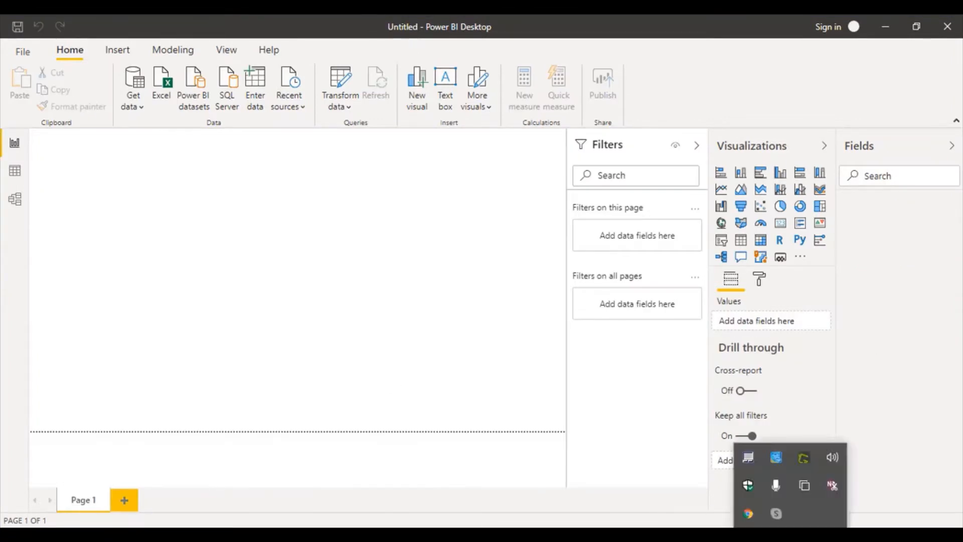
pyautogui.click(791, 535)
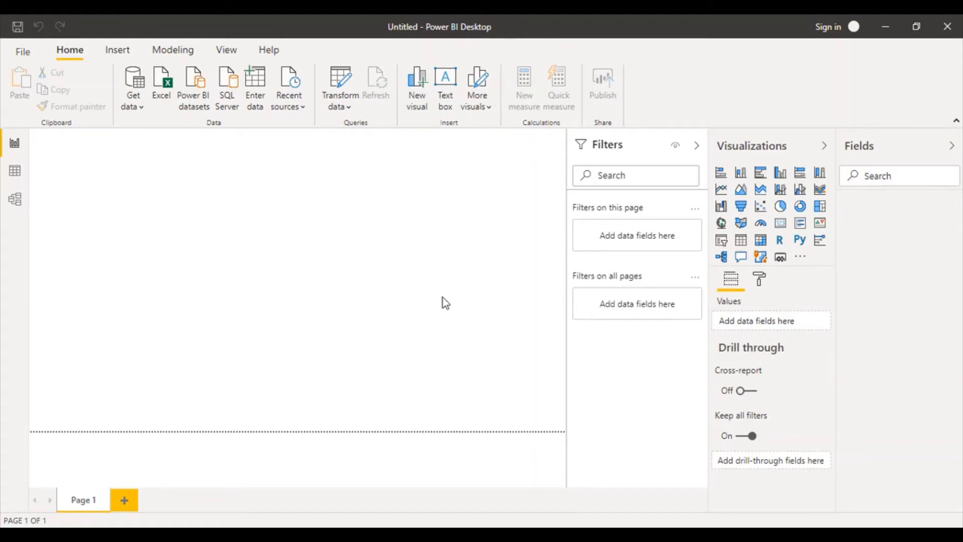
# Load Table1 from the recent source SampleData.xlsx into the blank report after checking its preview
pyautogui.click(301, 111)
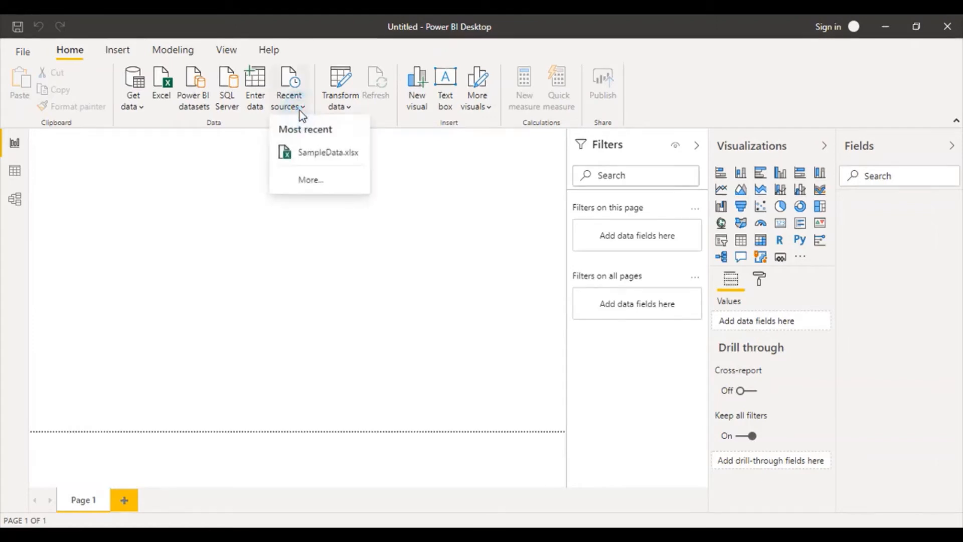
pyautogui.click(308, 153)
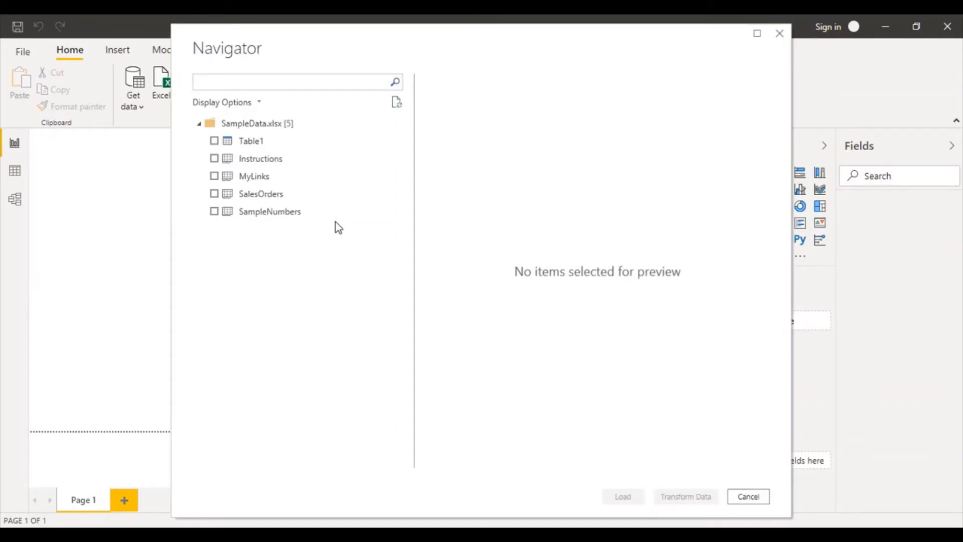
pyautogui.click(234, 143)
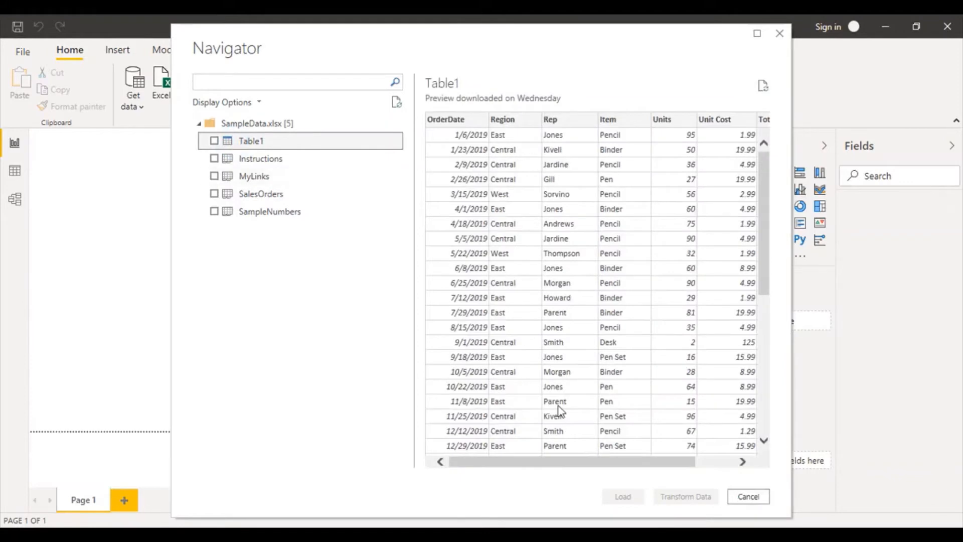
pyautogui.moveTo(643, 458); pyautogui.dragTo(682, 460)
pyautogui.moveTo(763, 490); pyautogui.dragTo(559, 440)
pyautogui.click(214, 142)
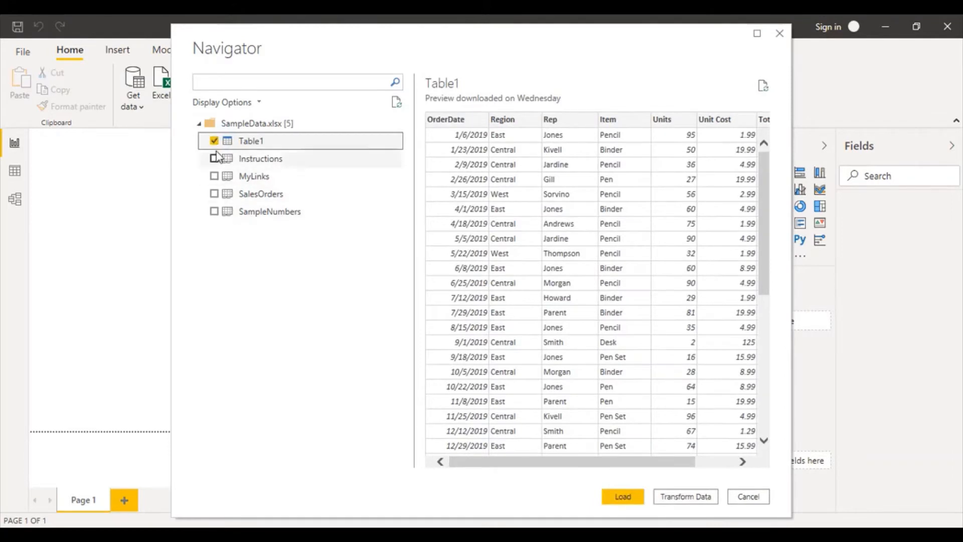
pyautogui.click(606, 497)
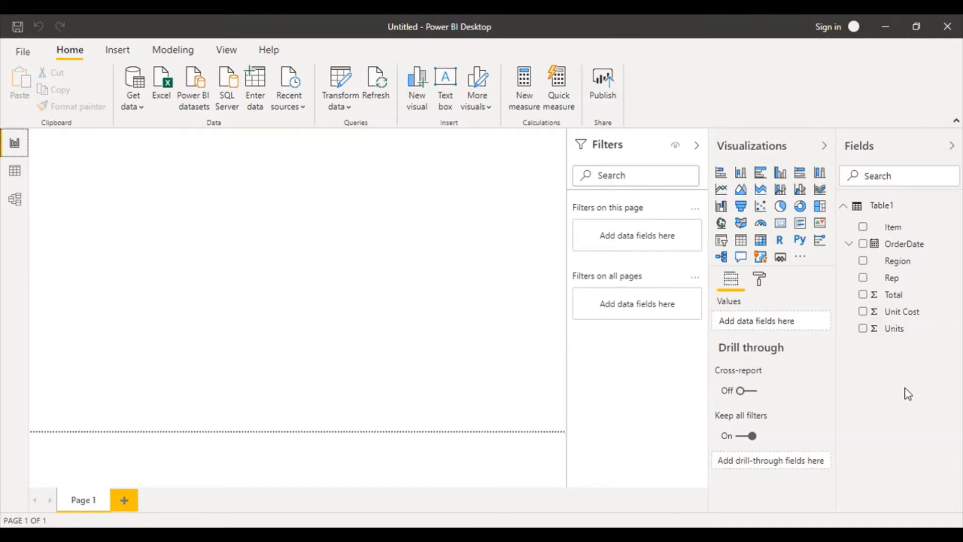
# Build a stacked column chart filling Page 1, with Region on the axis, Item as the legend and Total as the values
pyautogui.click(742, 175)
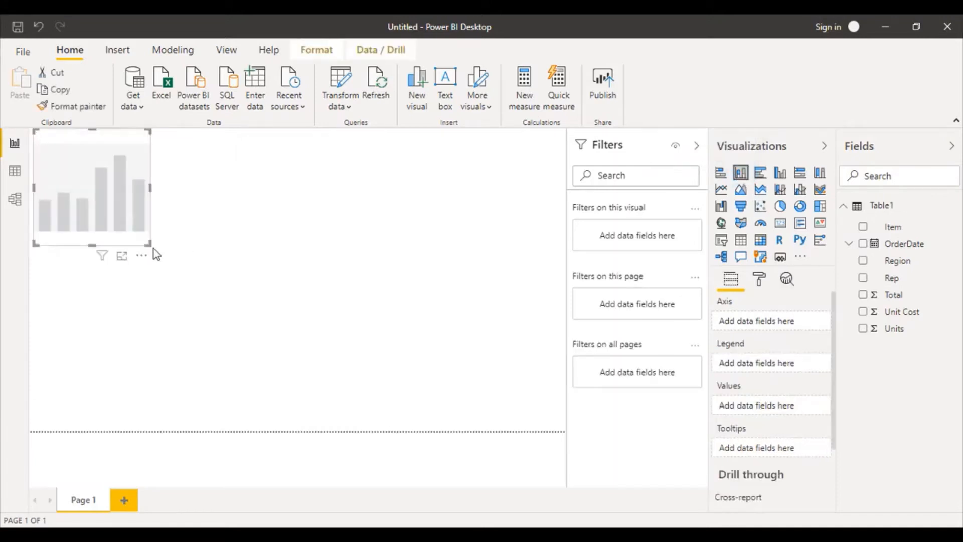
pyautogui.moveTo(146, 242); pyautogui.dragTo(577, 449)
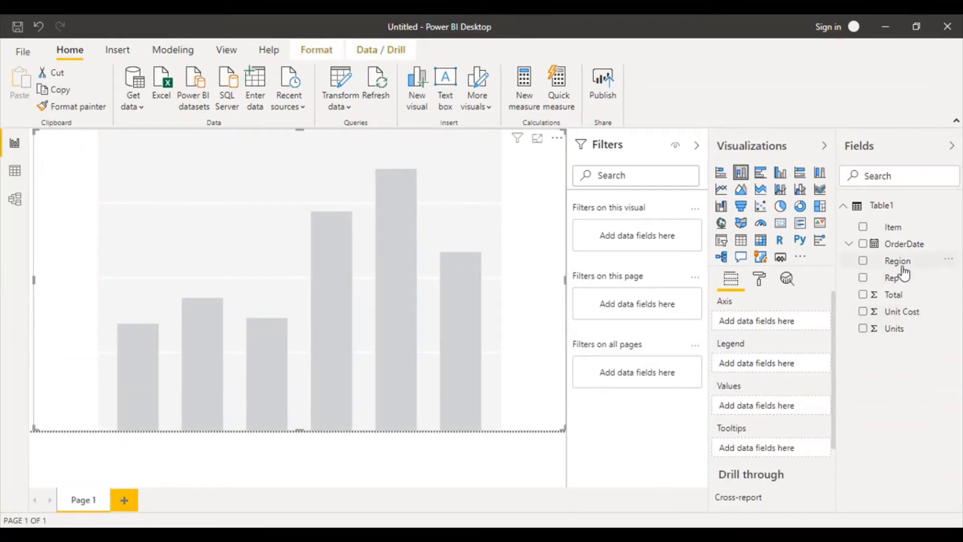
pyautogui.moveTo(902, 263); pyautogui.dragTo(774, 331)
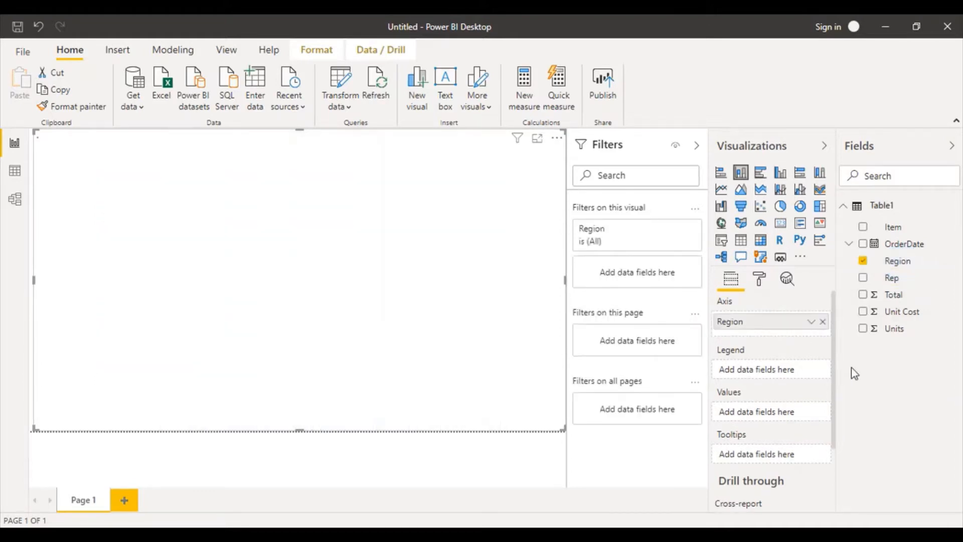
pyautogui.moveTo(902, 232); pyautogui.dragTo(764, 372)
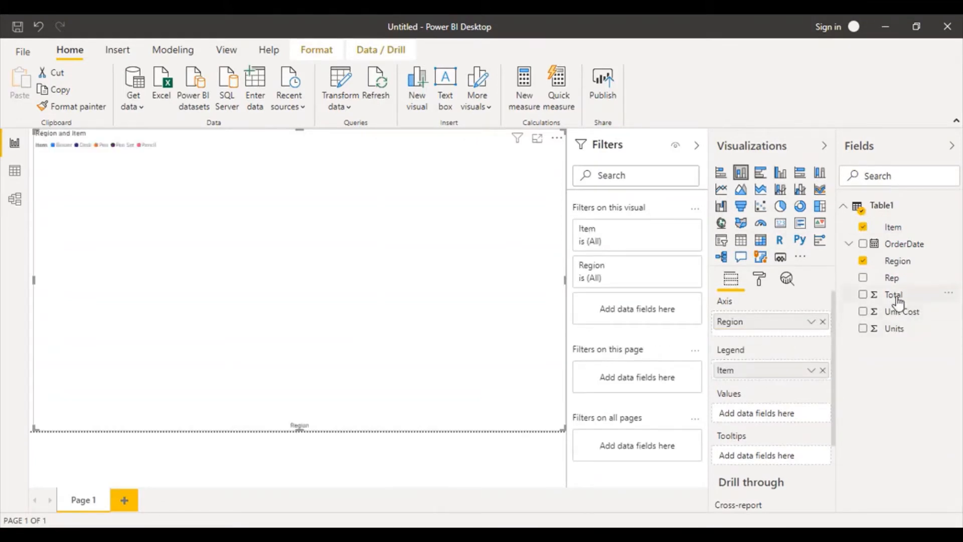
pyautogui.moveTo(898, 299); pyautogui.dragTo(763, 418)
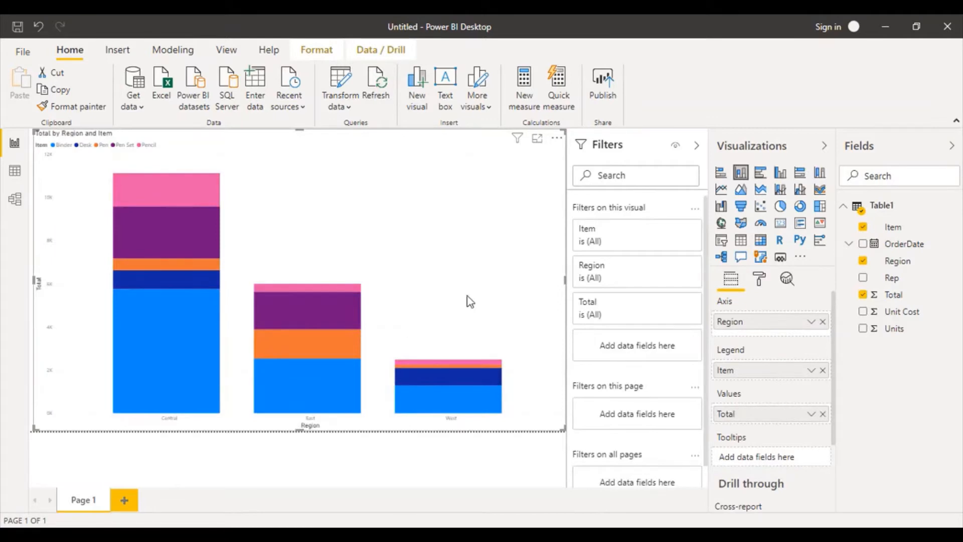
# Turn on data labels for the stacked column chart
pyautogui.click(760, 281)
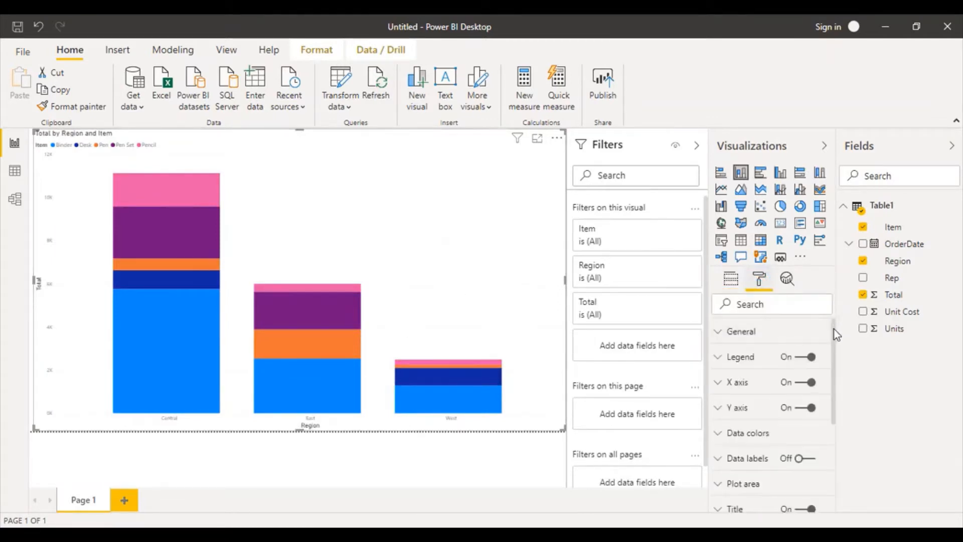
pyautogui.moveTo(834, 330); pyautogui.dragTo(834, 354)
pyautogui.click(799, 418)
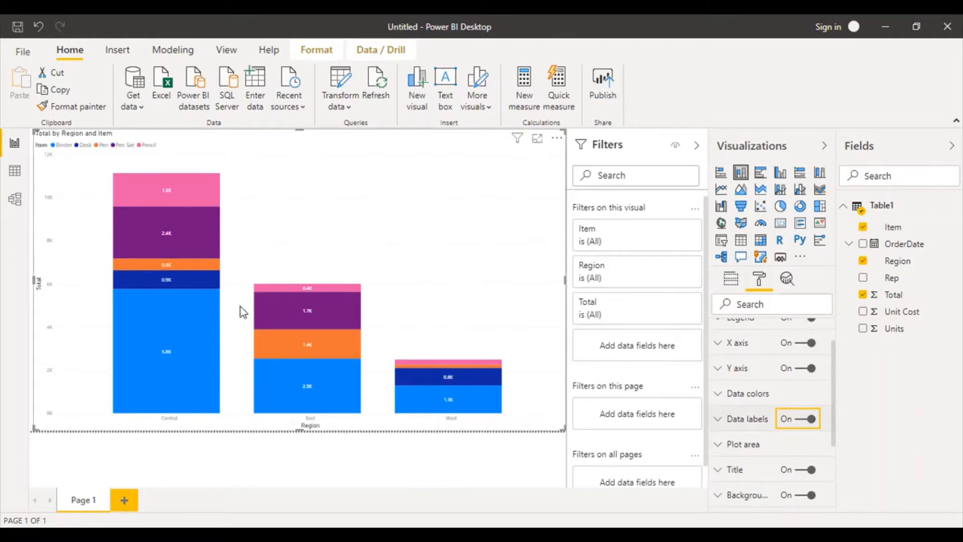
# Show the stacked column chart in focus mode and collapse all the side panes to widen it
pyautogui.click(538, 143)
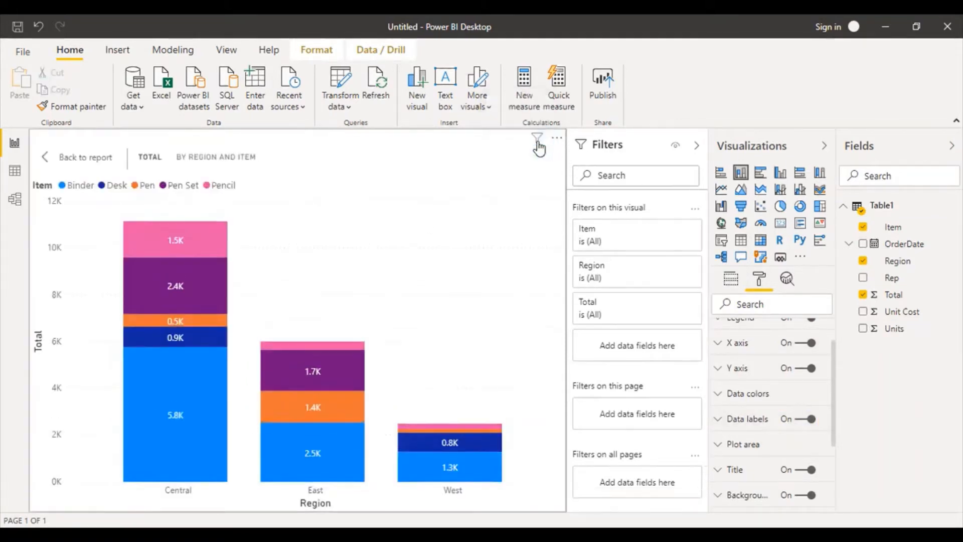
pyautogui.click(696, 145)
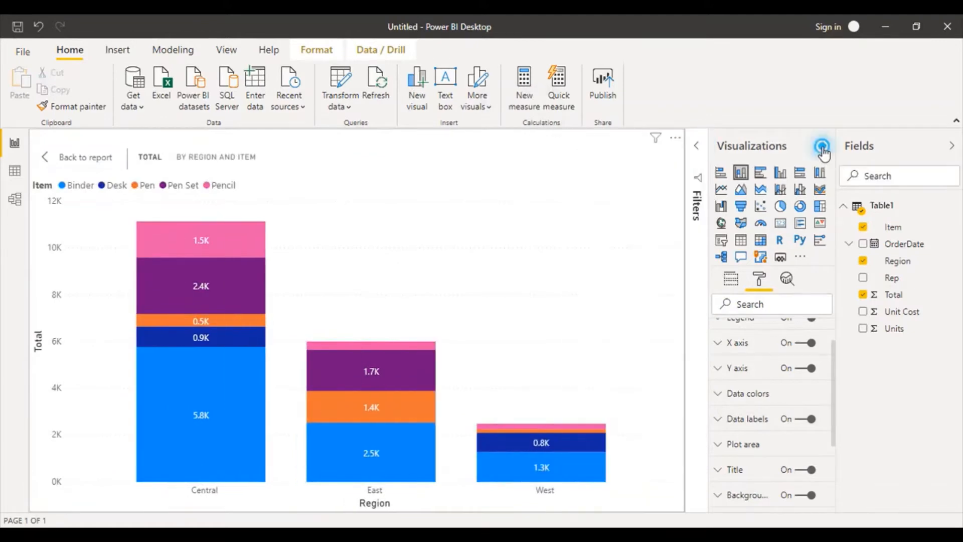
pyautogui.click(825, 145)
pyautogui.click(952, 146)
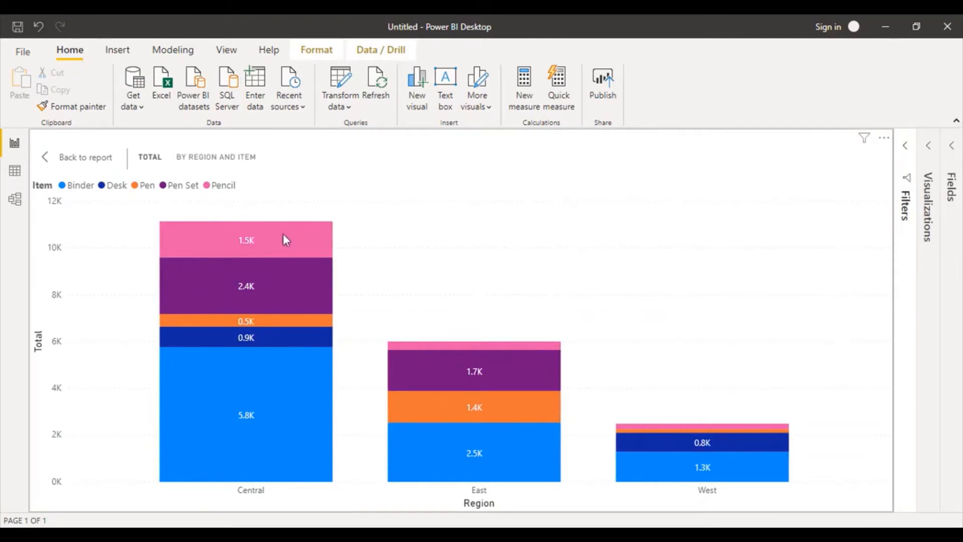
# Show the Central region's Pencil data point as a table, and return to the report
pyautogui.moveTo(279, 234)
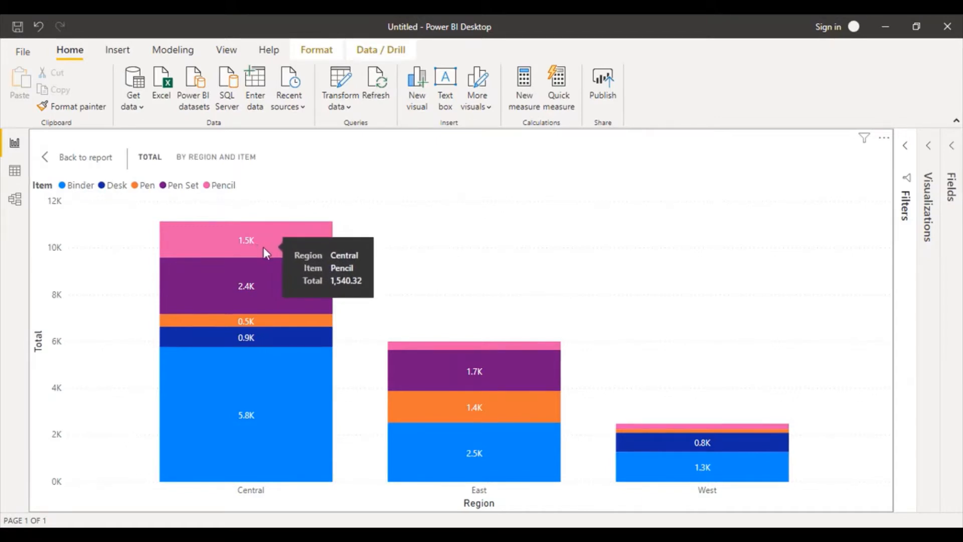
pyautogui.moveTo(246, 291)
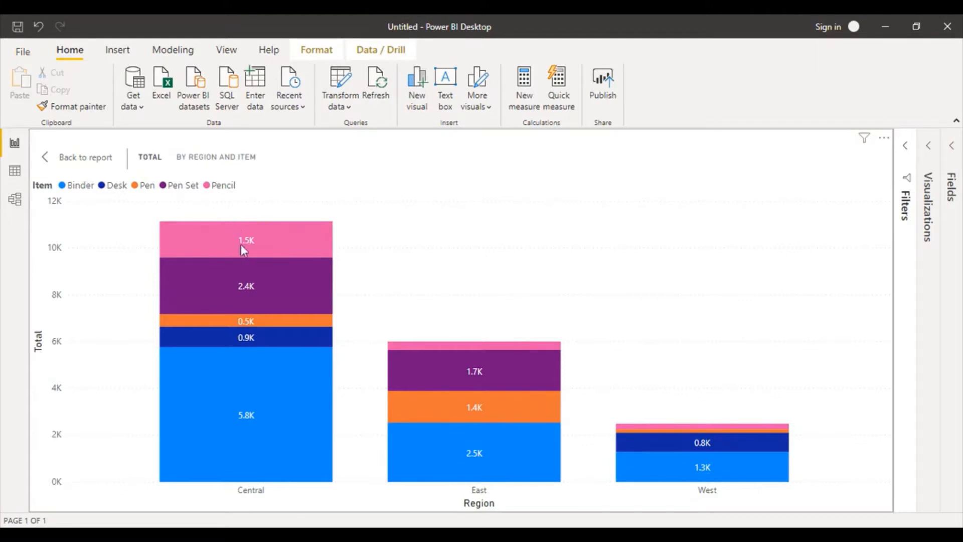
pyautogui.moveTo(226, 244)
pyautogui.moveTo(256, 245)
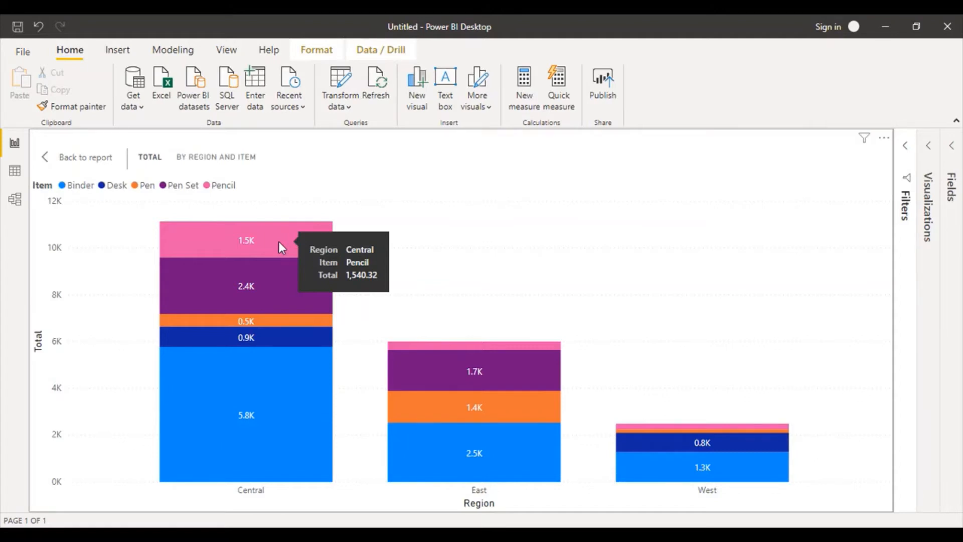
pyautogui.rightClick(280, 243)
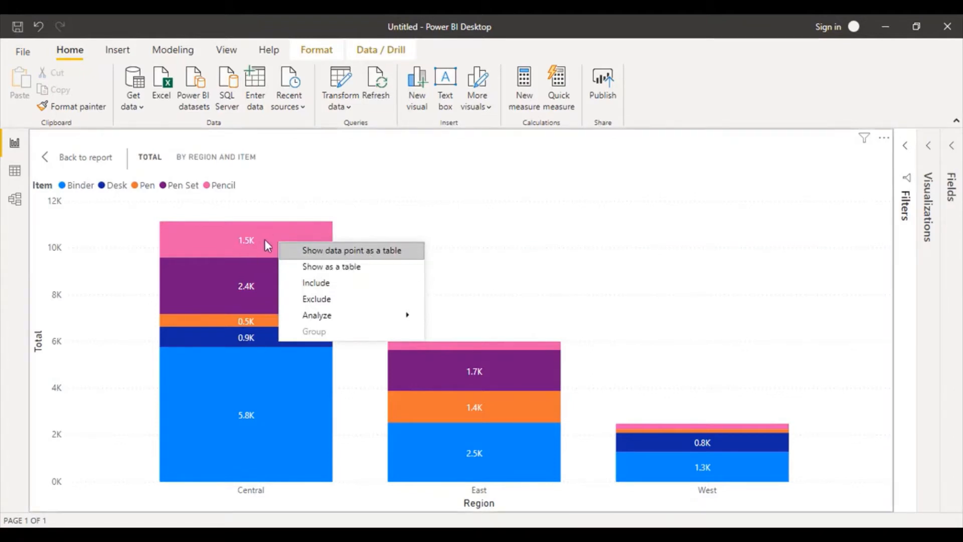
pyautogui.moveTo(258, 233)
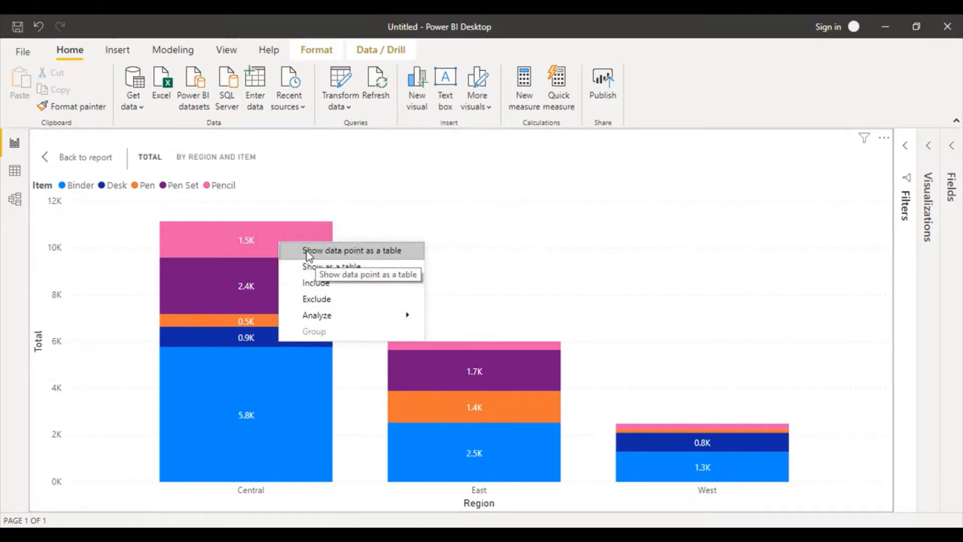
pyautogui.click(307, 252)
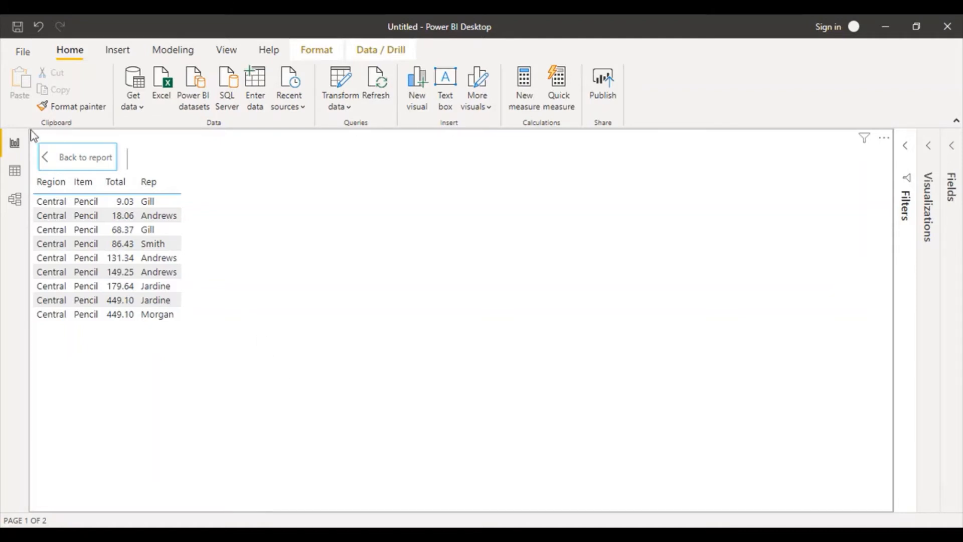
pyautogui.click(58, 168)
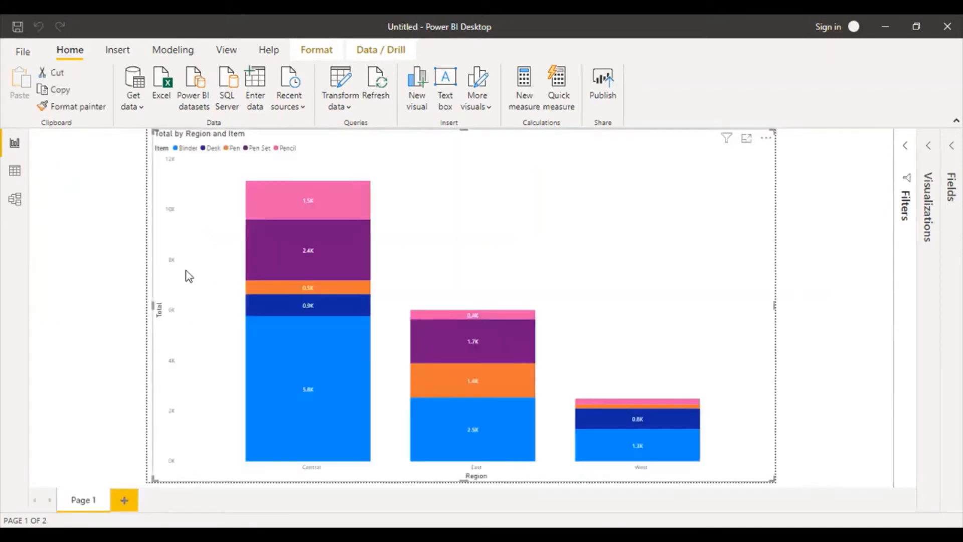
# From the chart in focus mode, show the Central region's Pen Set data point as a table, and return to the report
pyautogui.click(747, 144)
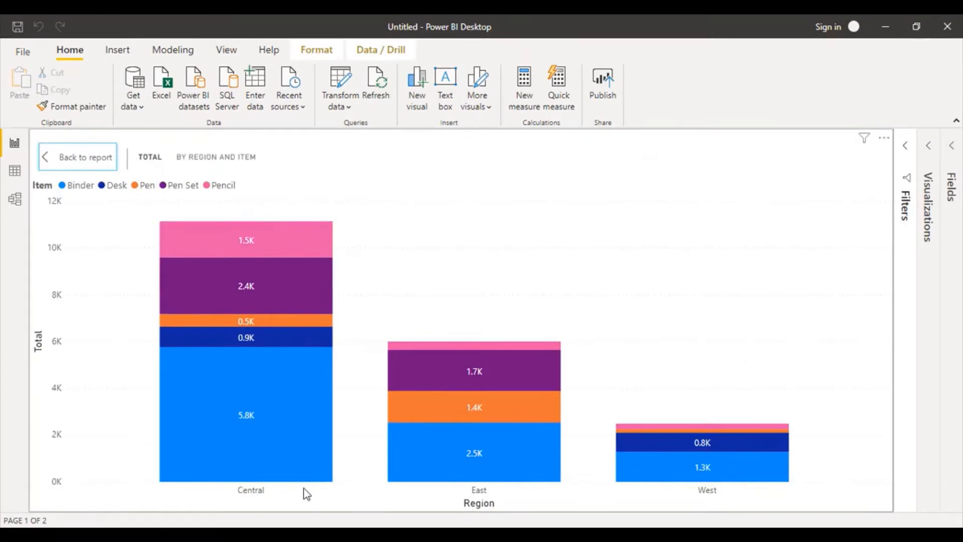
pyautogui.rightClick(296, 277)
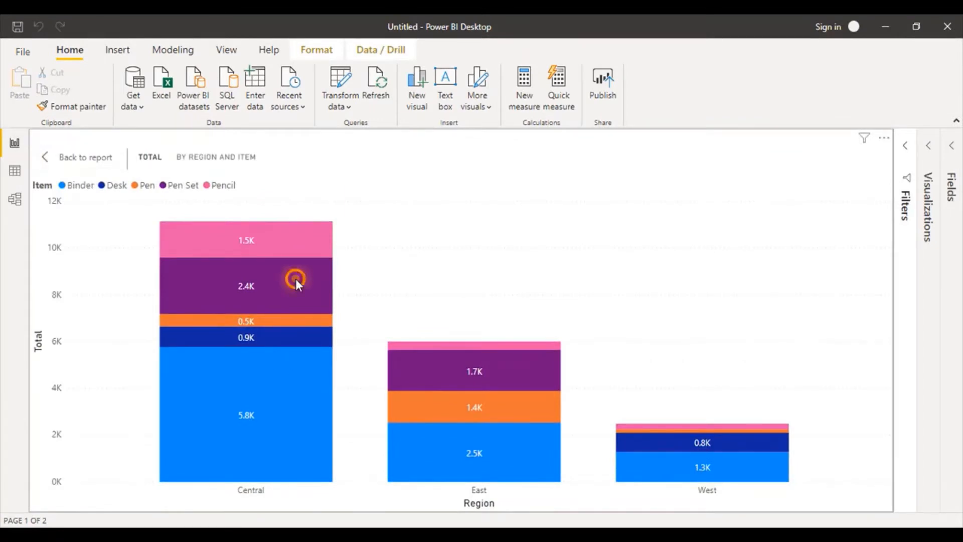
pyautogui.click(337, 289)
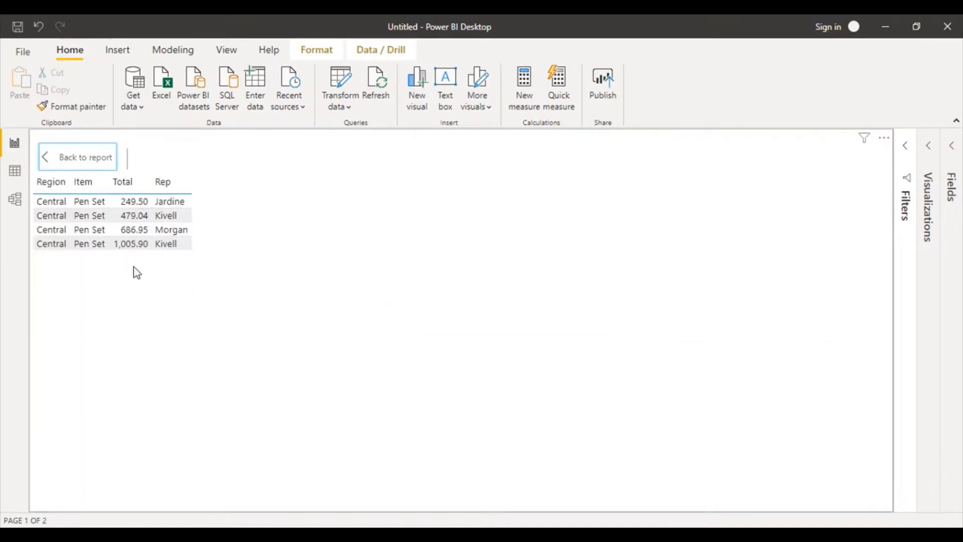
pyautogui.click(47, 156)
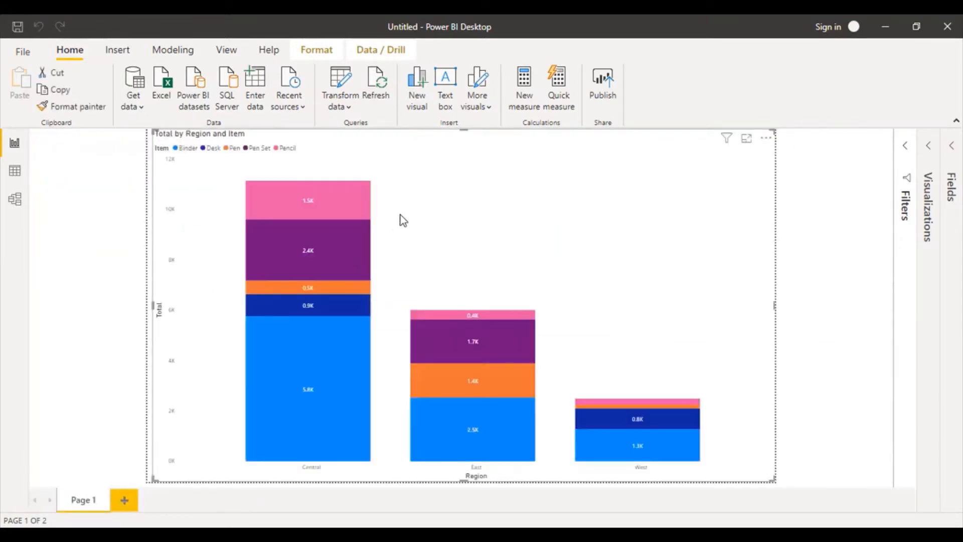
# Select the Central Pencil, Central Pen Set, East Binder and East Pen Set segments together, show them as a data point table, and return to the report
pyautogui.click(344, 196)
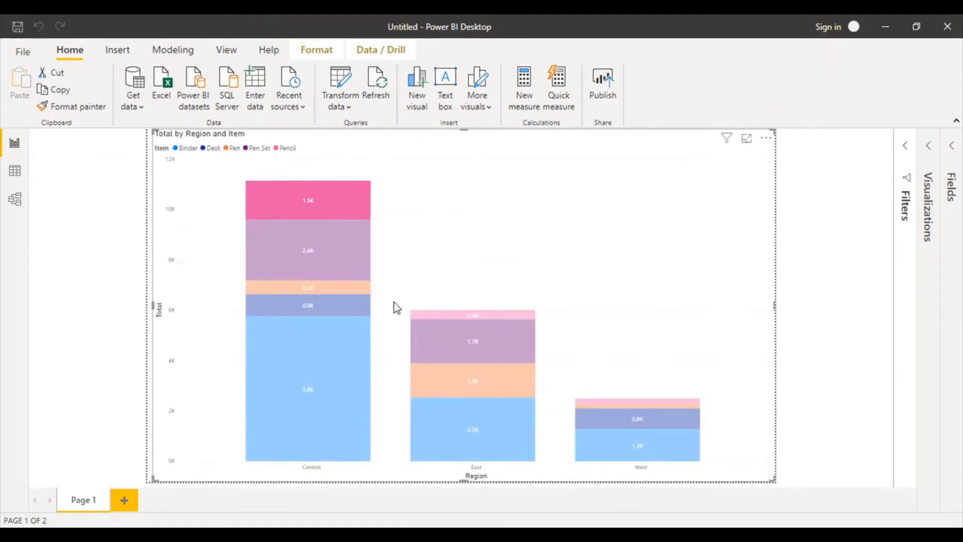
pyautogui.click(326, 244)
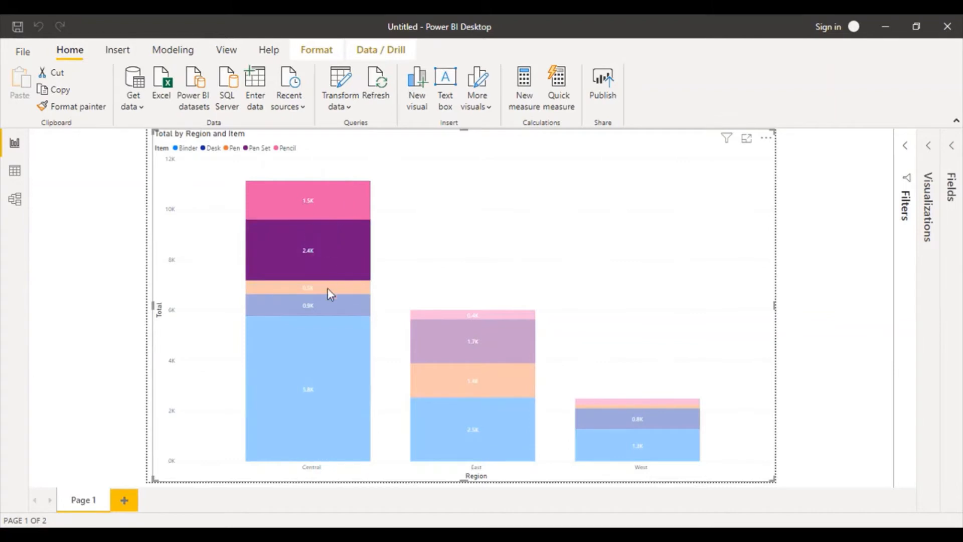
pyautogui.click(497, 449)
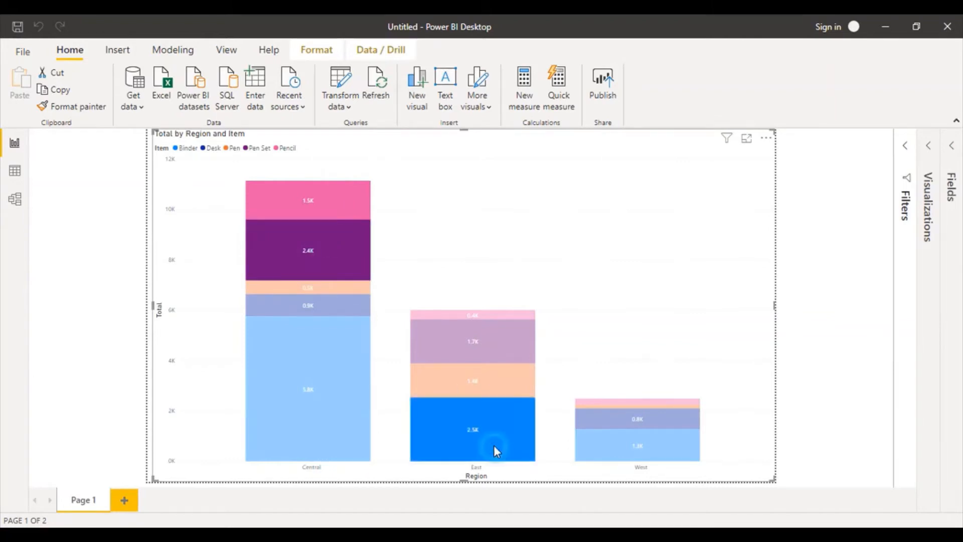
pyautogui.click(495, 342)
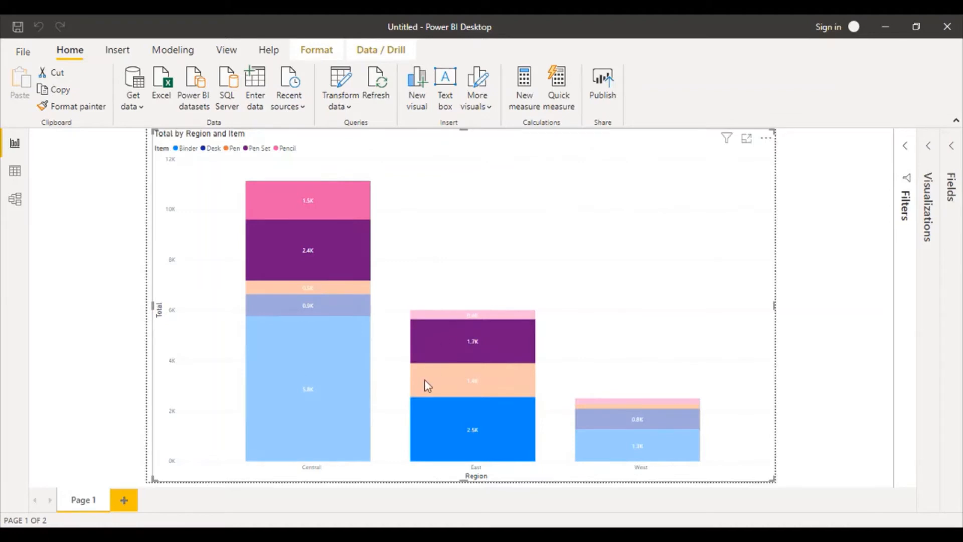
pyautogui.moveTo(427, 386)
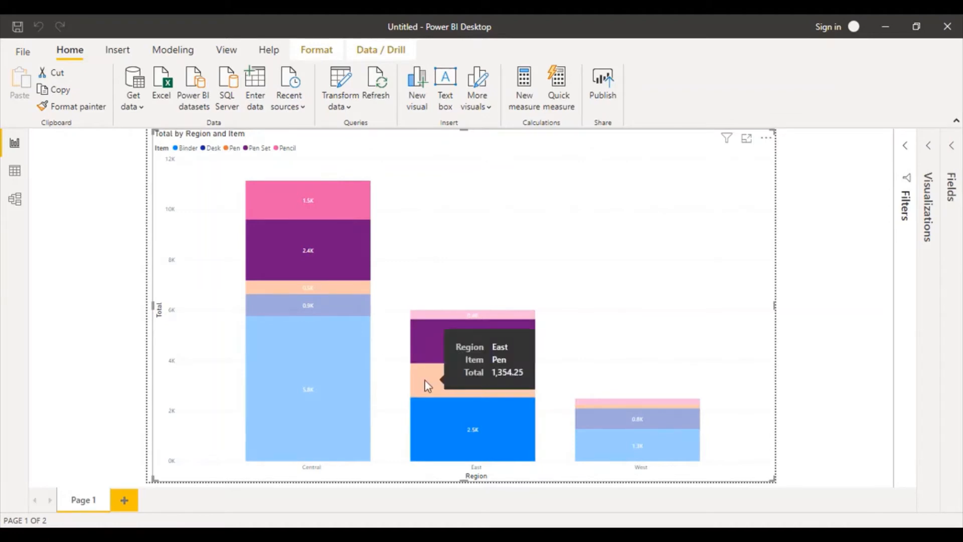
pyautogui.rightClick(316, 264)
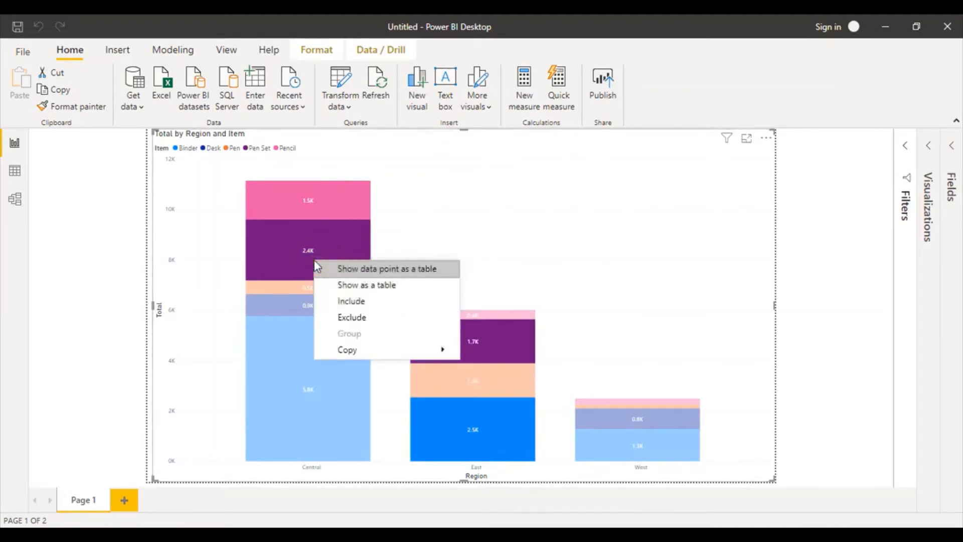
pyautogui.click(341, 271)
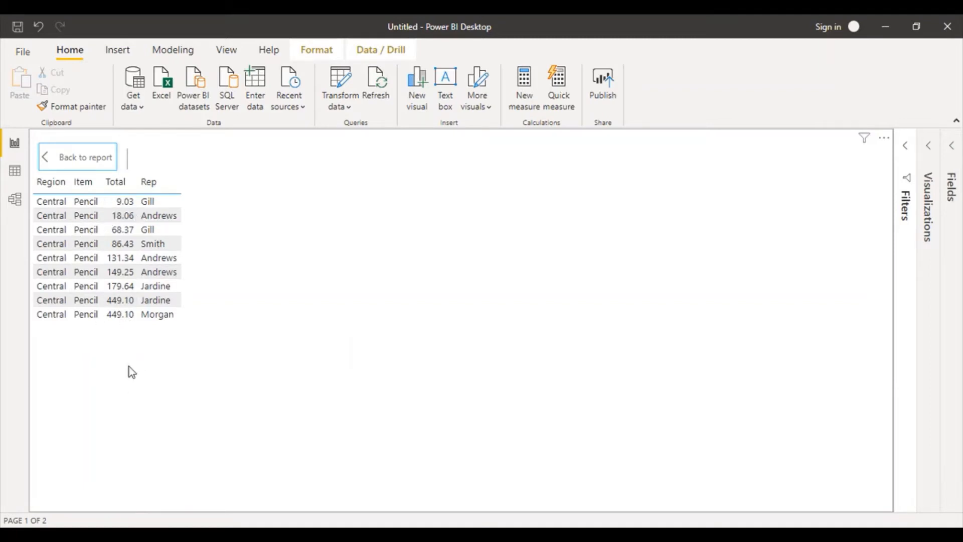
pyautogui.click(45, 160)
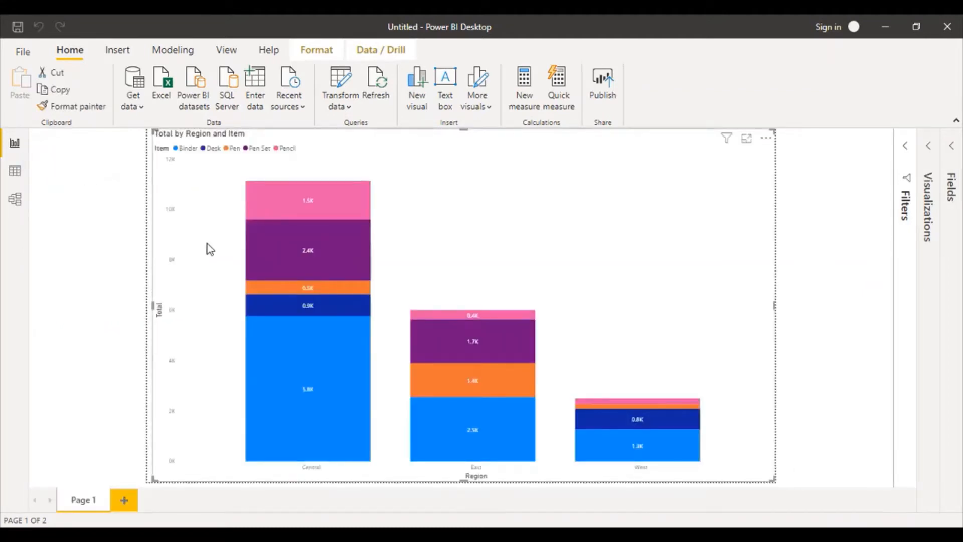
# Remove Item from the column chart's legend and show the chart of Total by Region in focus mode
pyautogui.moveTo(309, 255)
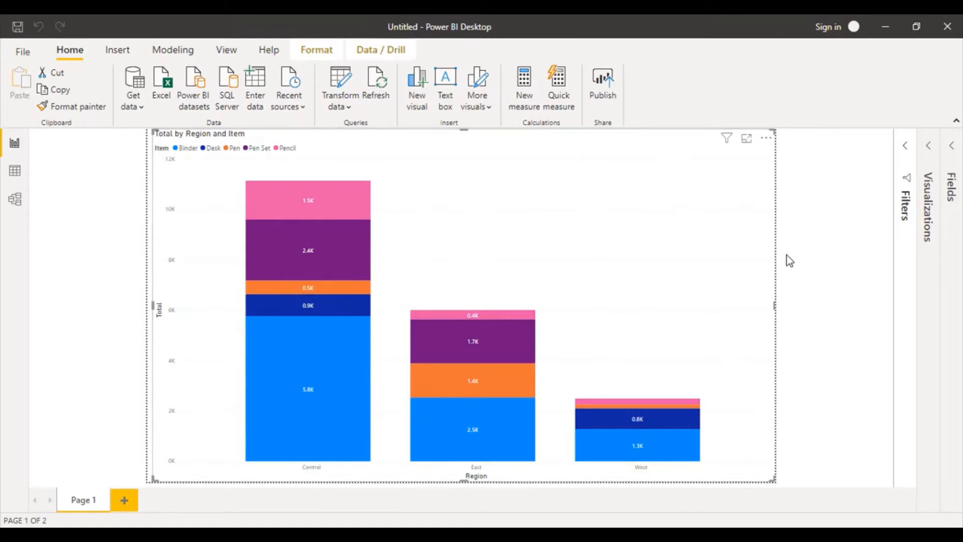
pyautogui.click(928, 145)
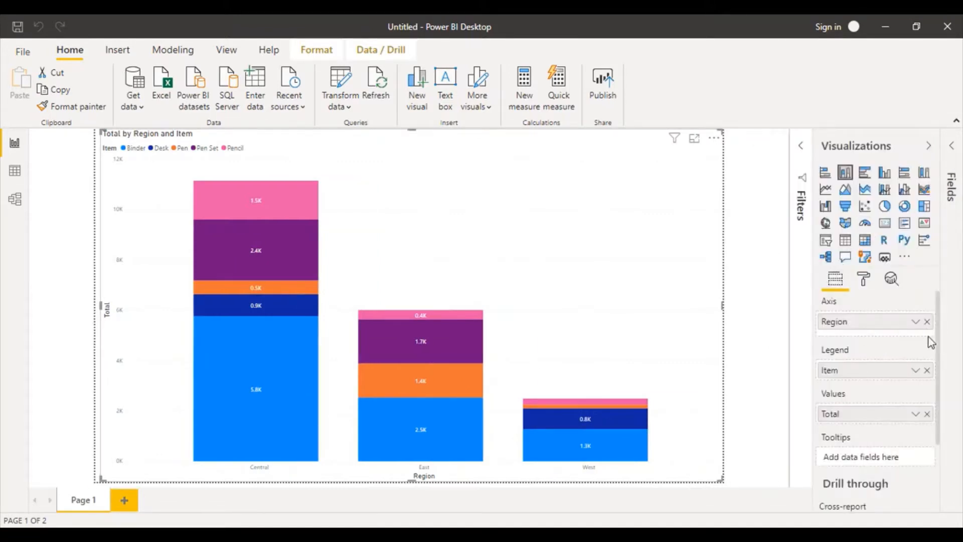
pyautogui.click(927, 371)
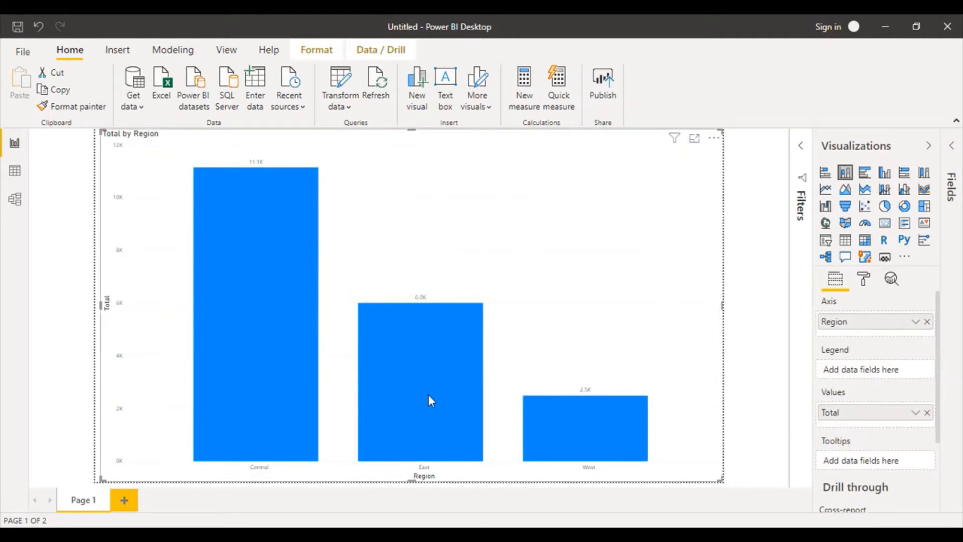
pyautogui.moveTo(429, 395)
pyautogui.moveTo(284, 264)
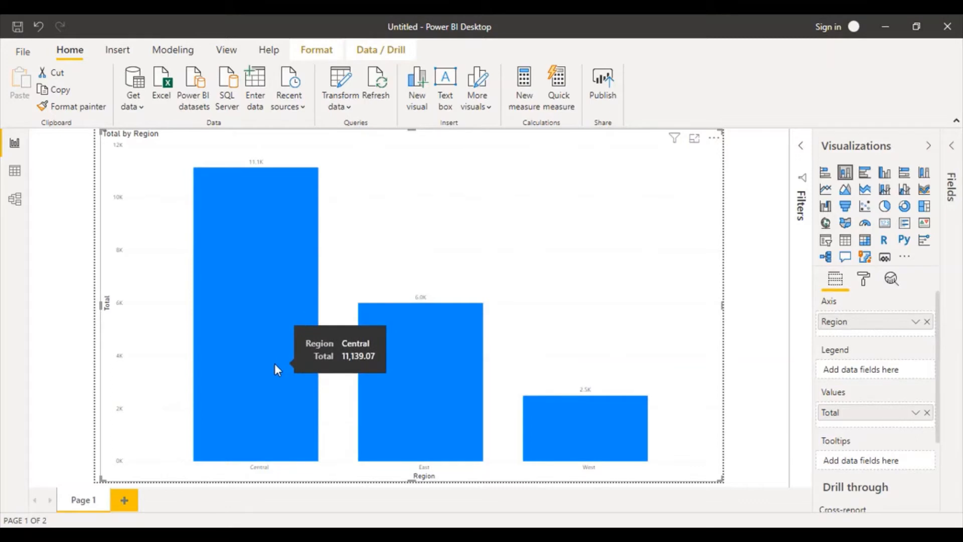
pyautogui.moveTo(575, 447)
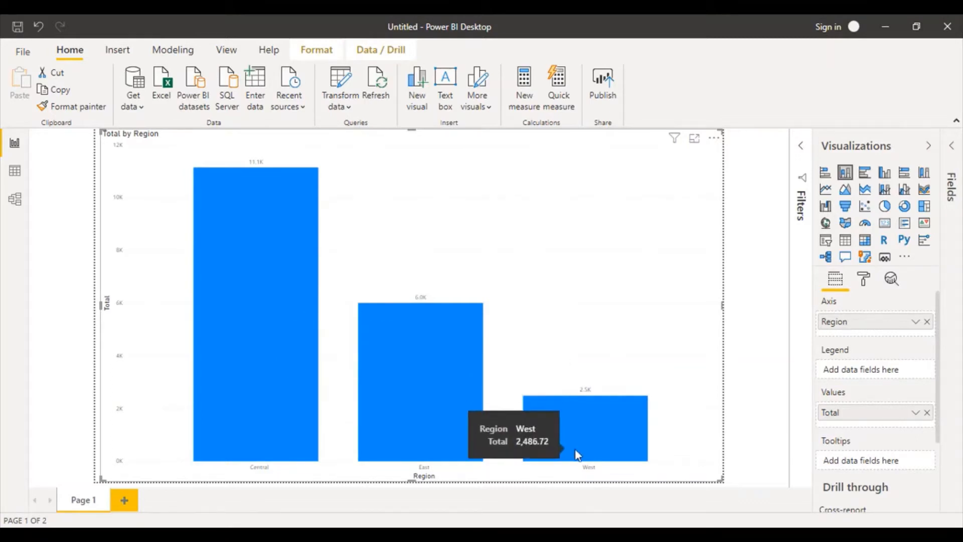
pyautogui.click(694, 139)
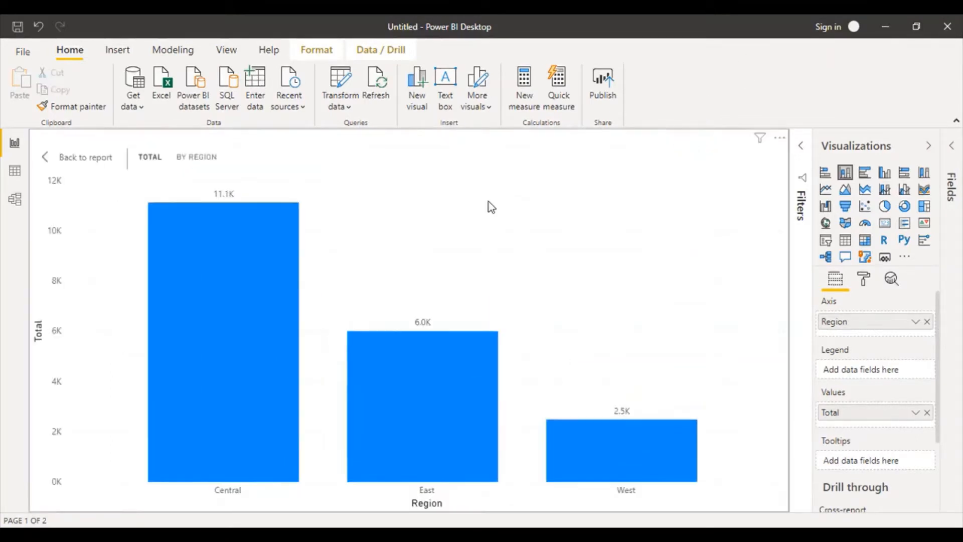
# Show the Central region's data point as a table, look through its rows, and return to the report
pyautogui.rightClick(261, 299)
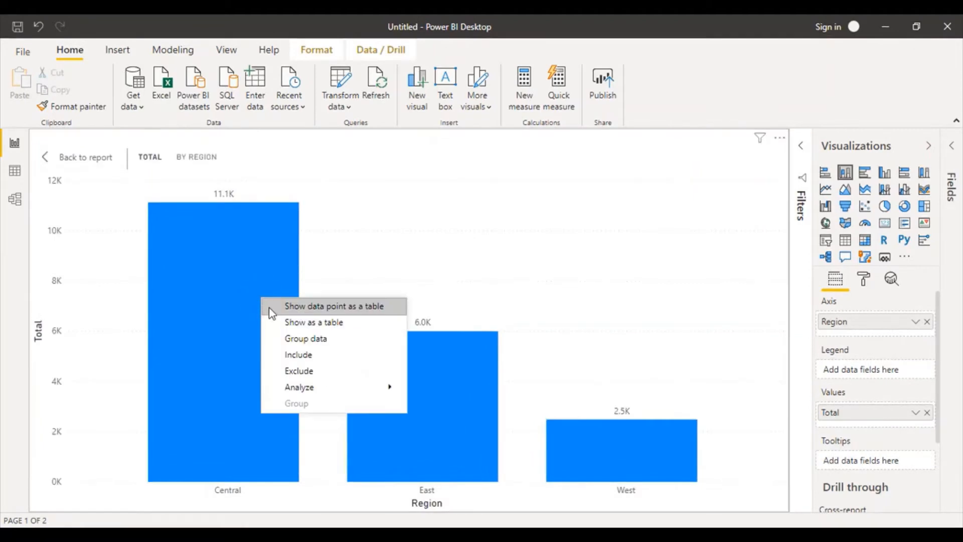
pyautogui.click(271, 307)
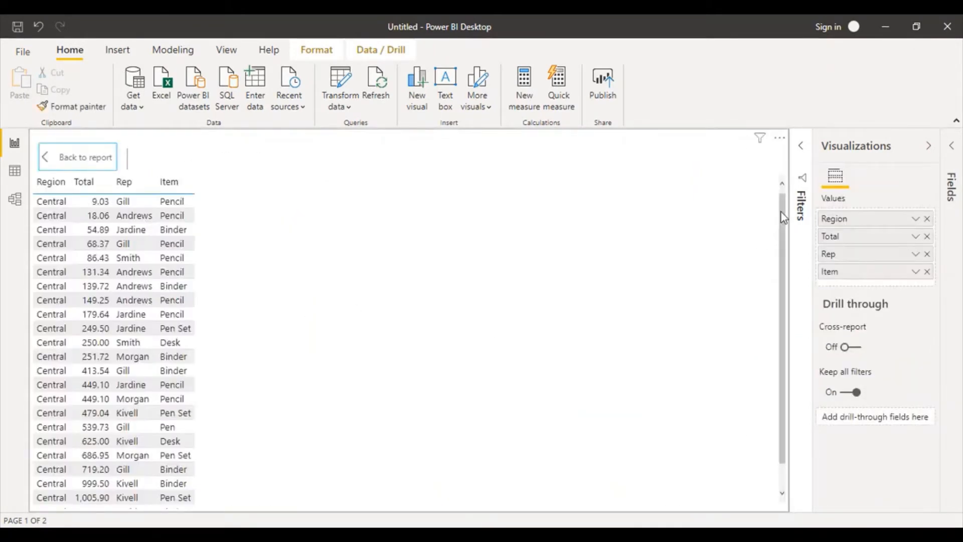
pyautogui.scroll(-2, 769, 279)
pyautogui.scroll(2, 758, 197)
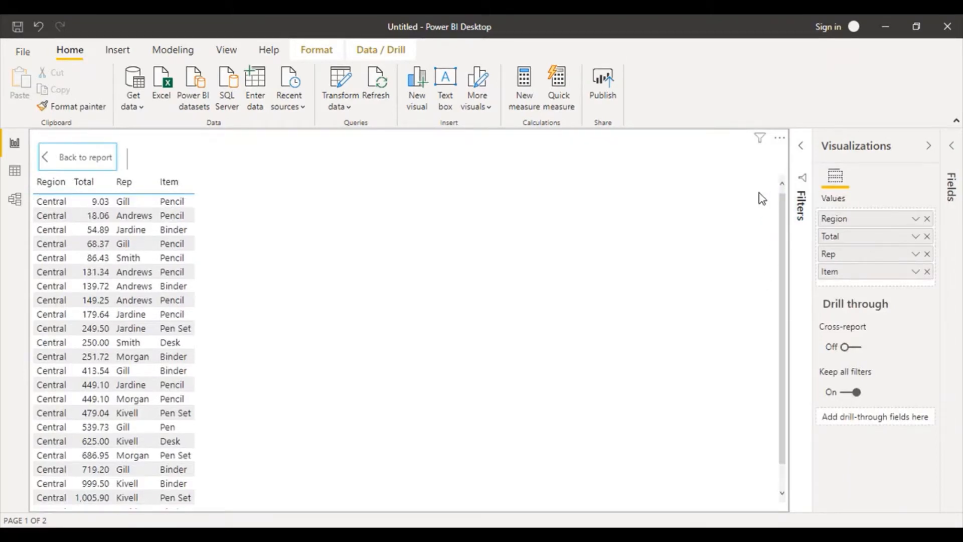
pyautogui.click(96, 166)
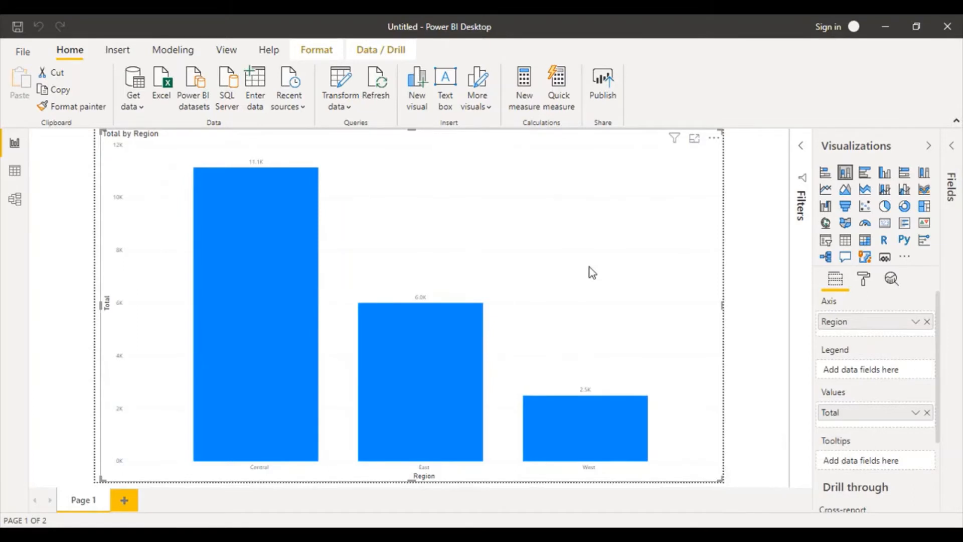
# Replace Region with Item on the column chart's axis and show the chart in focus mode
pyautogui.click(952, 145)
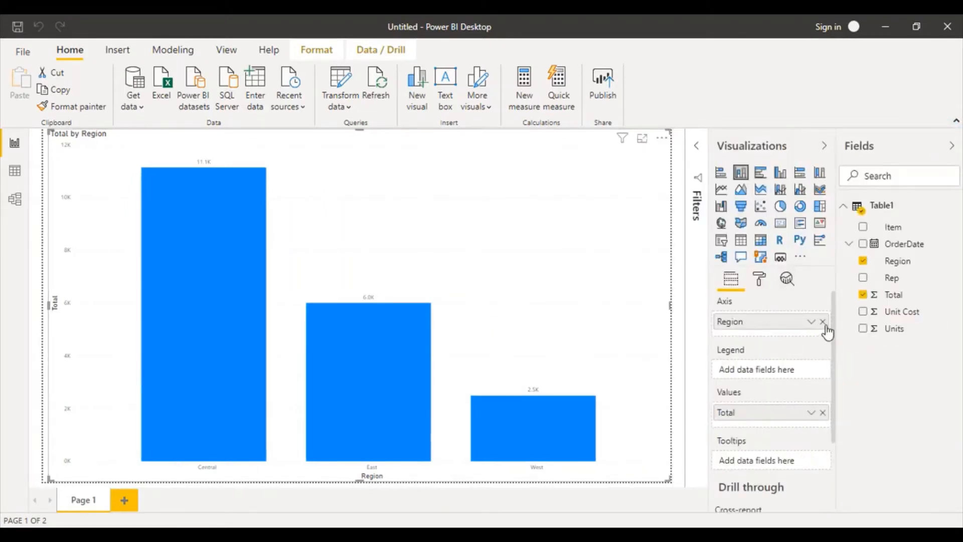
pyautogui.click(823, 322)
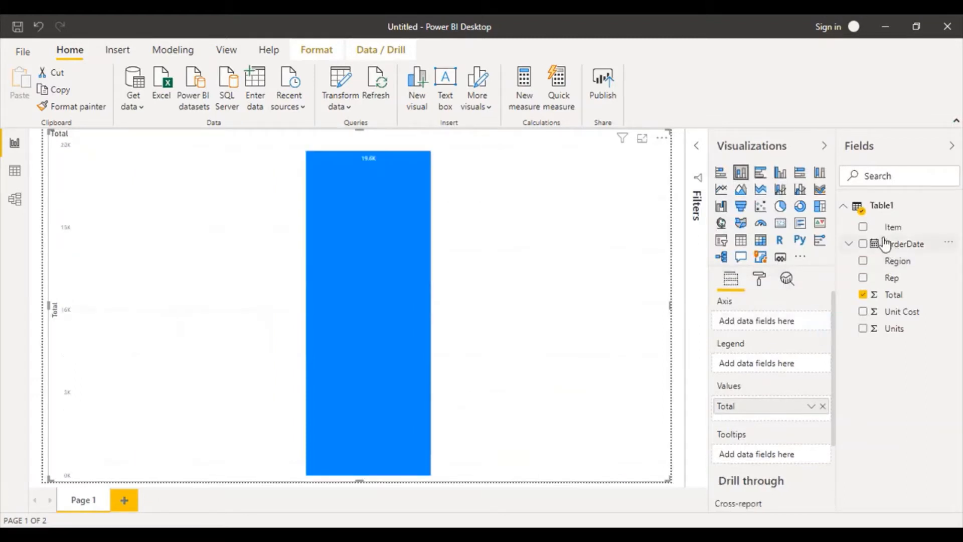
pyautogui.moveTo(885, 244); pyautogui.dragTo(763, 327)
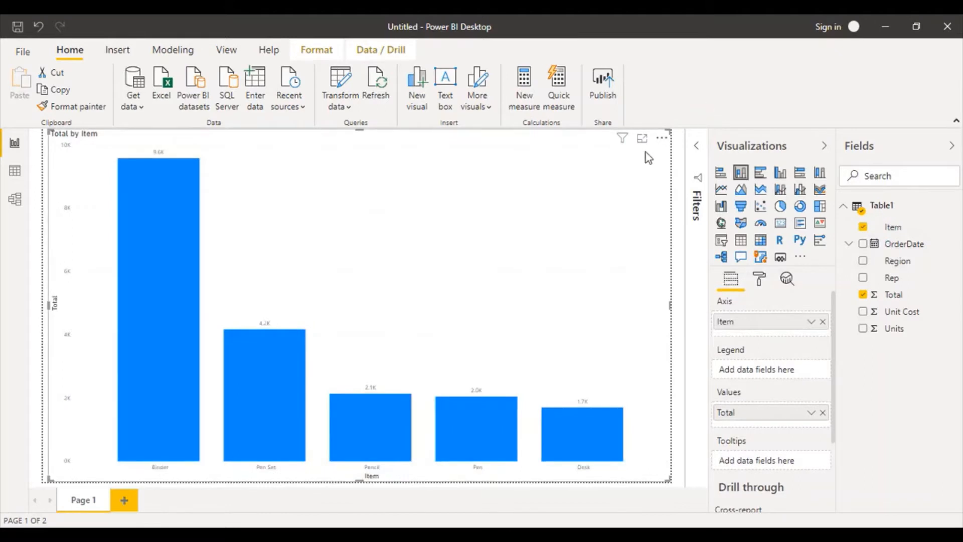
pyautogui.click(643, 139)
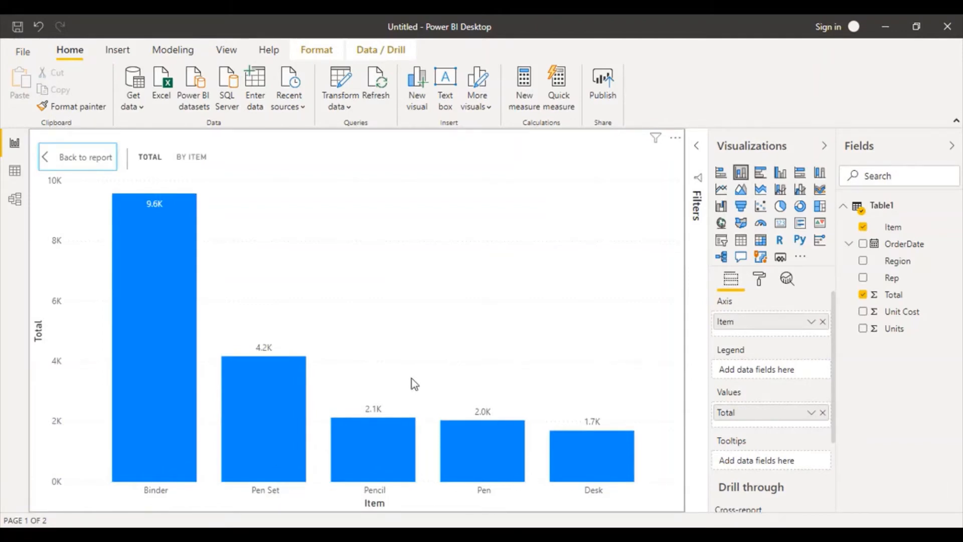
# Show the Pencil column's data point as a table and return to the report
pyautogui.rightClick(376, 430)
pyautogui.click(441, 322)
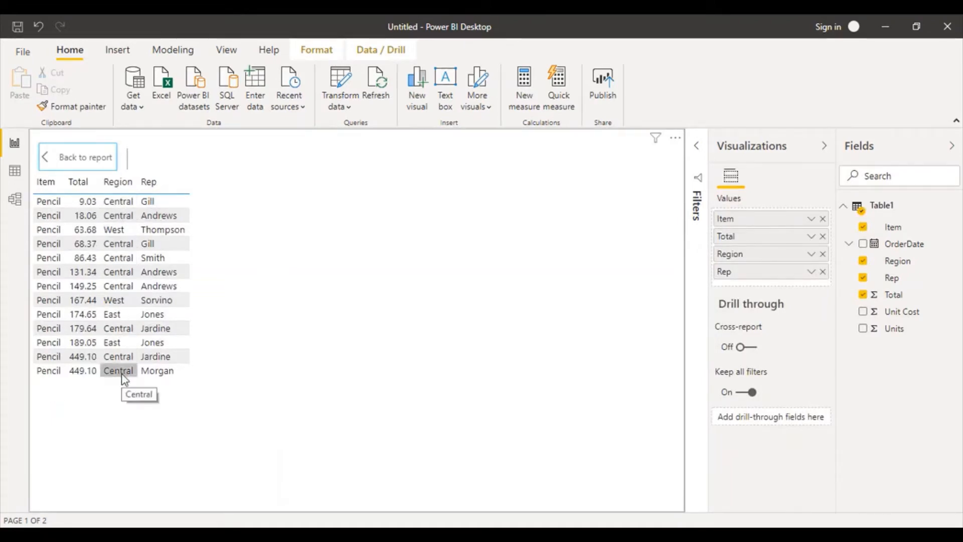
pyautogui.click(47, 160)
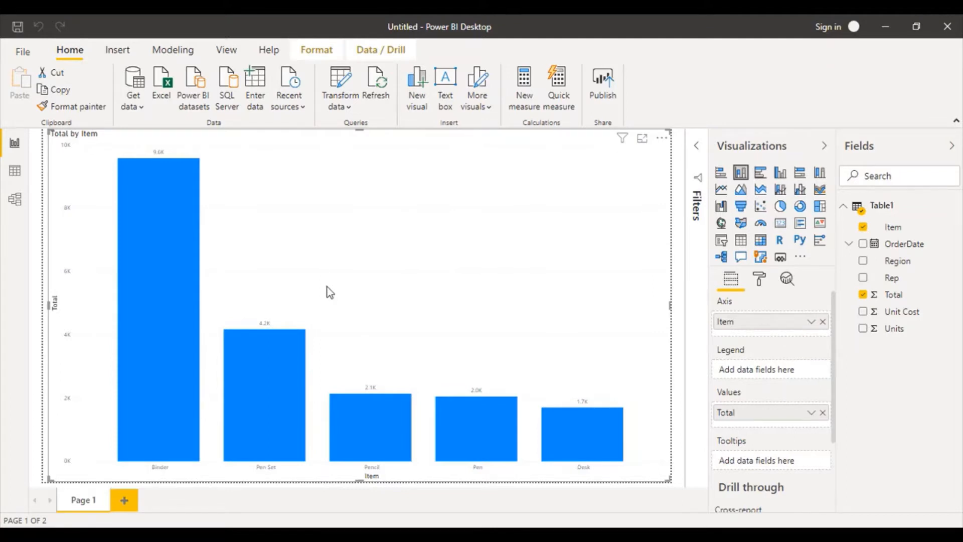
# Show the Binder column's data point as a table and export its data to Downloads as a CSV file named binders
pyautogui.rightClick(165, 291)
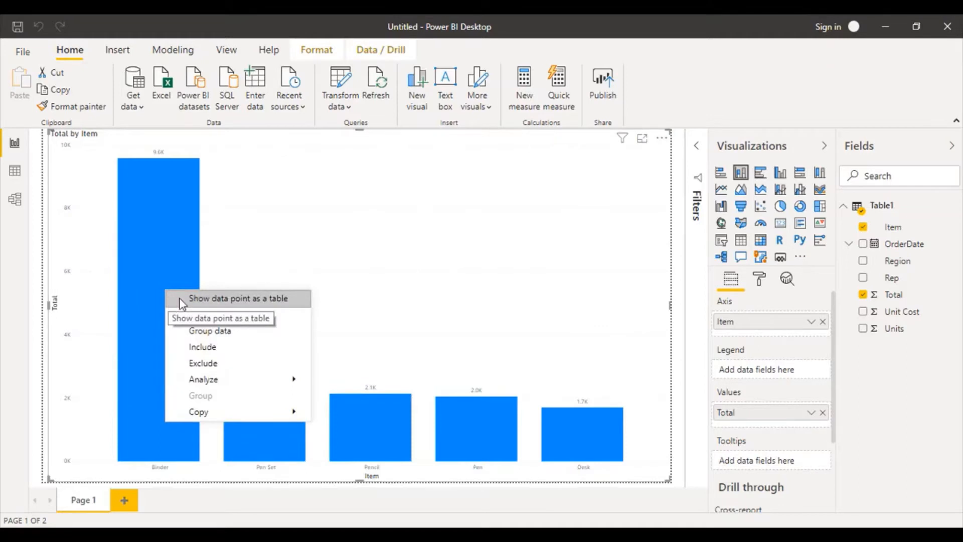
pyautogui.click(226, 301)
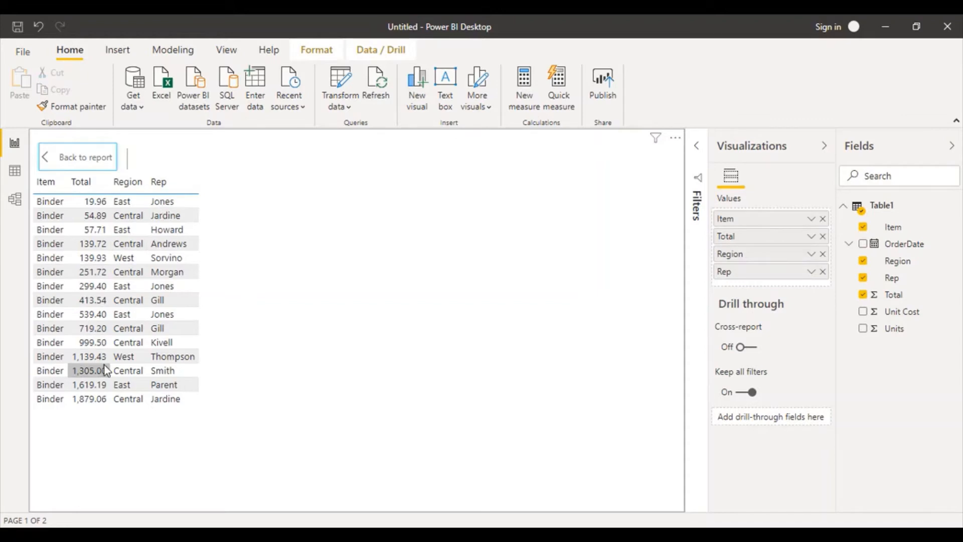
pyautogui.click(676, 143)
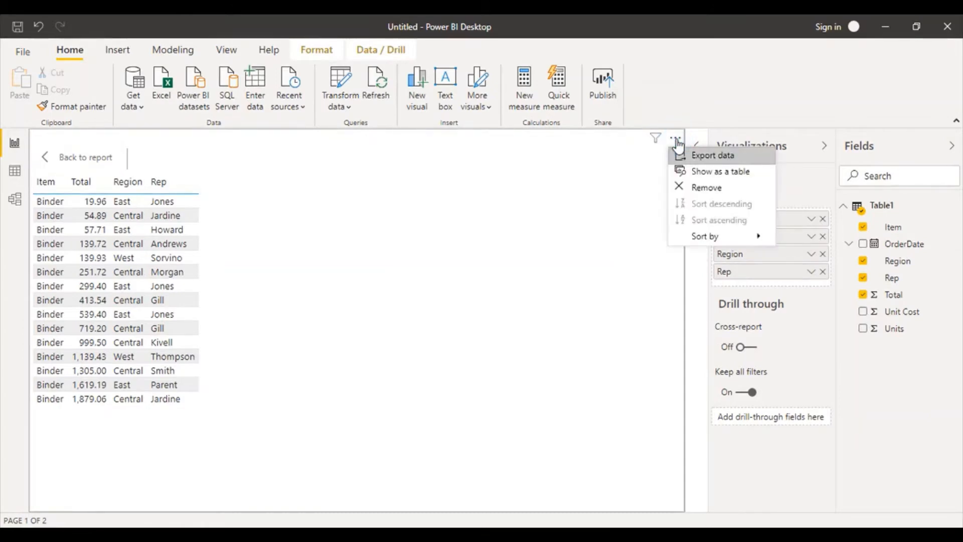
pyautogui.click(697, 158)
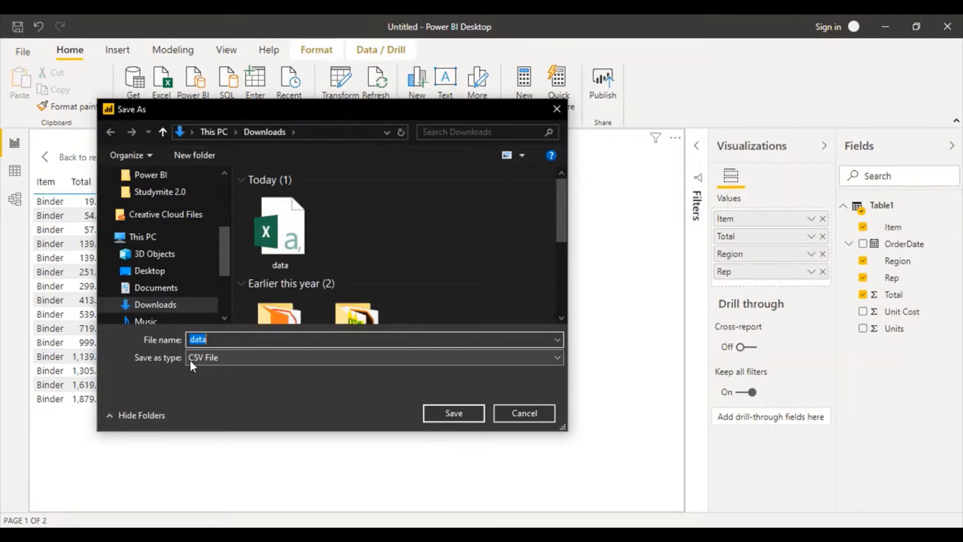
pyautogui.click(211, 340)
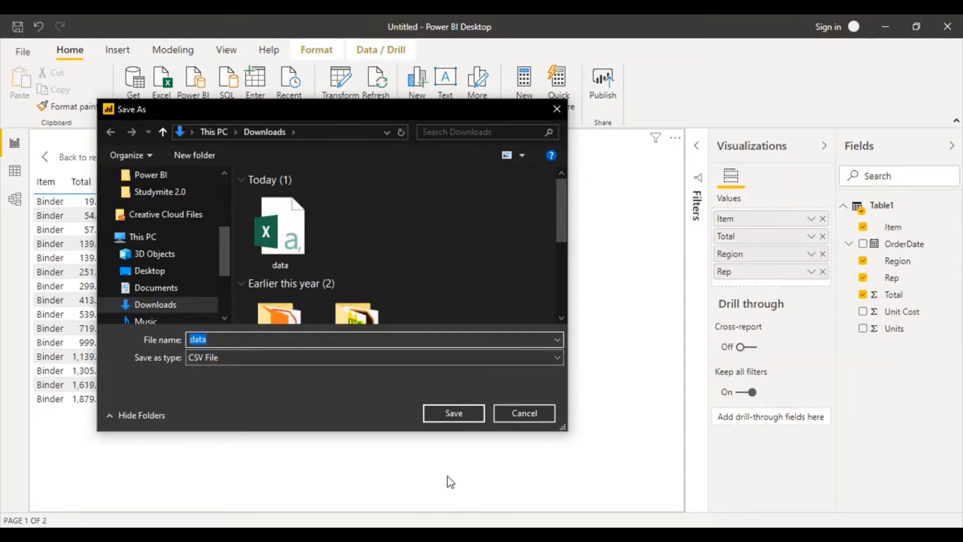
pyautogui.write('binders')
pyautogui.click(461, 408)
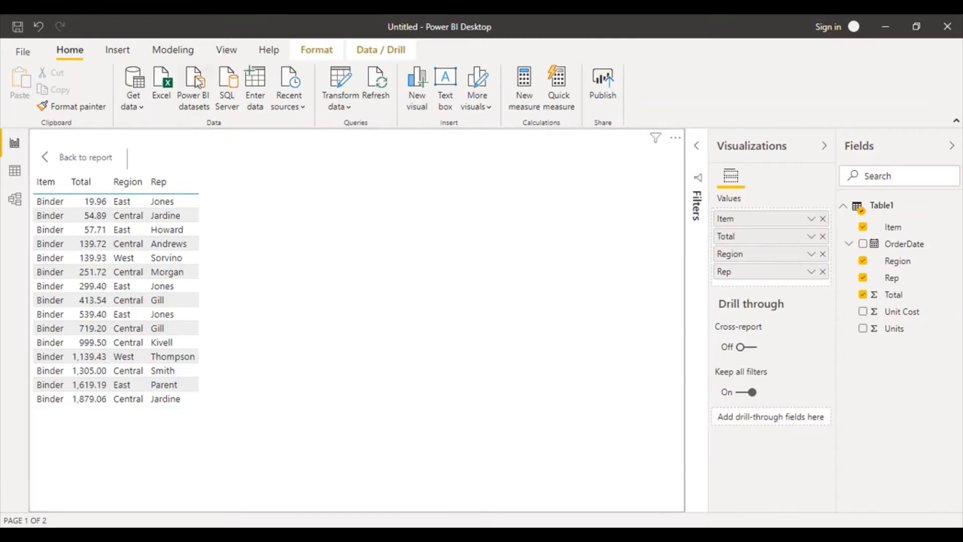
# Preview the exported binders.csv through the Text/CSV data source, close the preview without loading, and return to the report
pyautogui.click(140, 109)
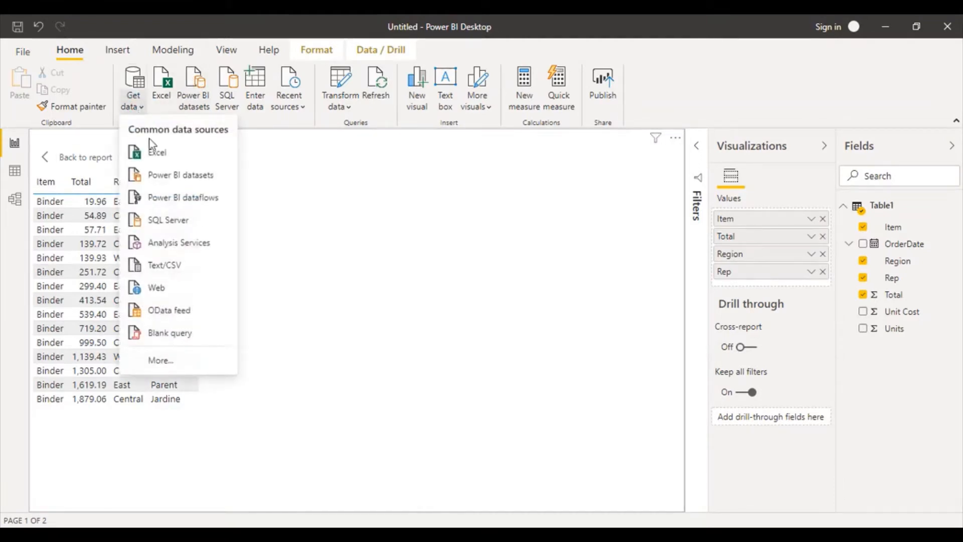
pyautogui.click(174, 270)
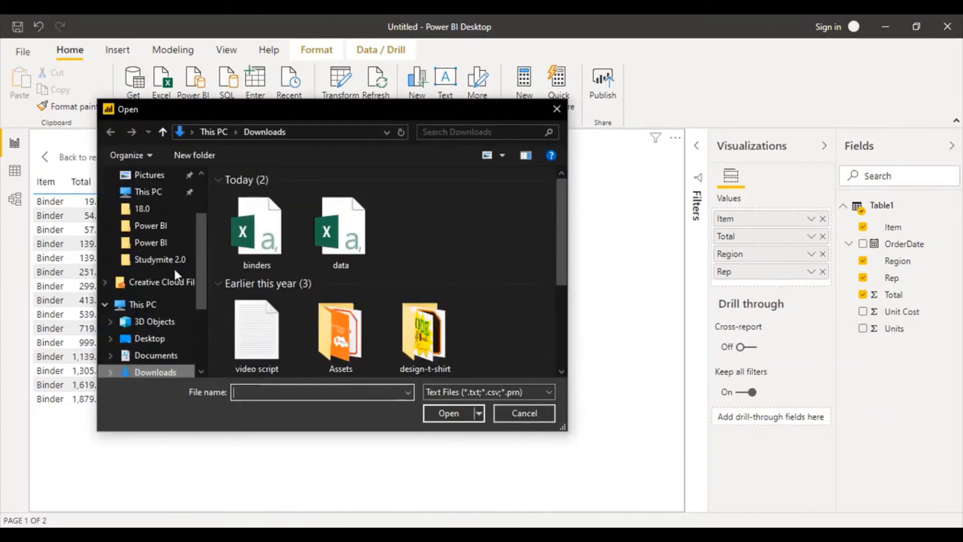
pyautogui.click(262, 263)
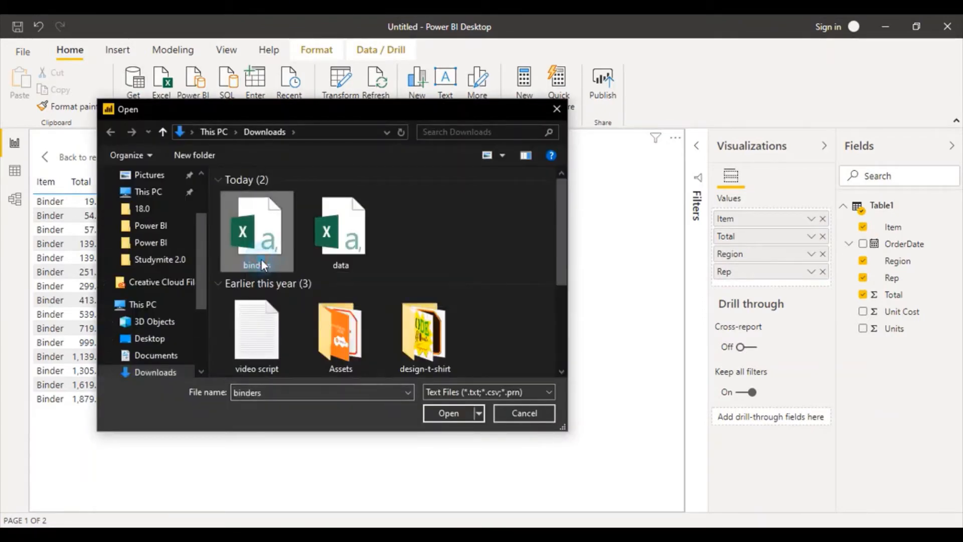
pyautogui.click(438, 412)
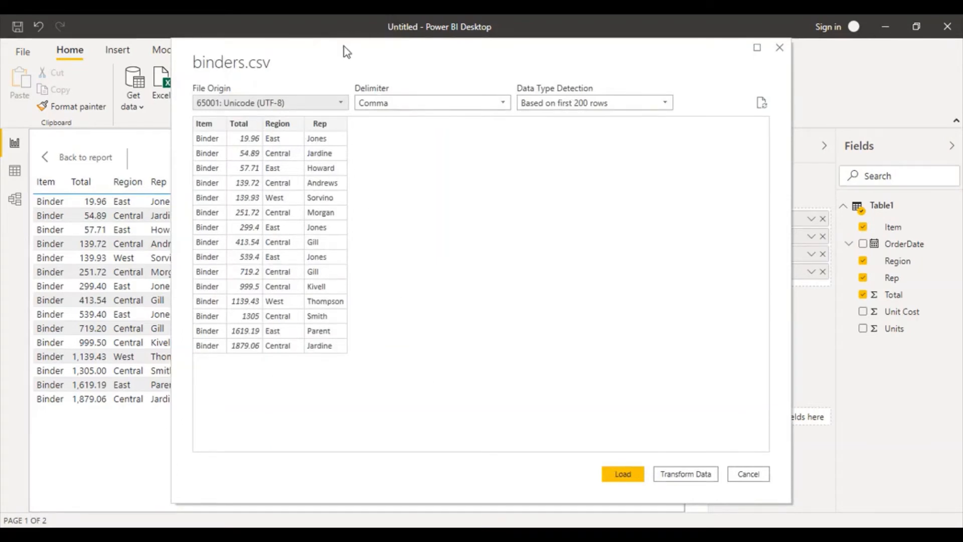
pyautogui.moveTo(347, 52); pyautogui.dragTo(424, 57)
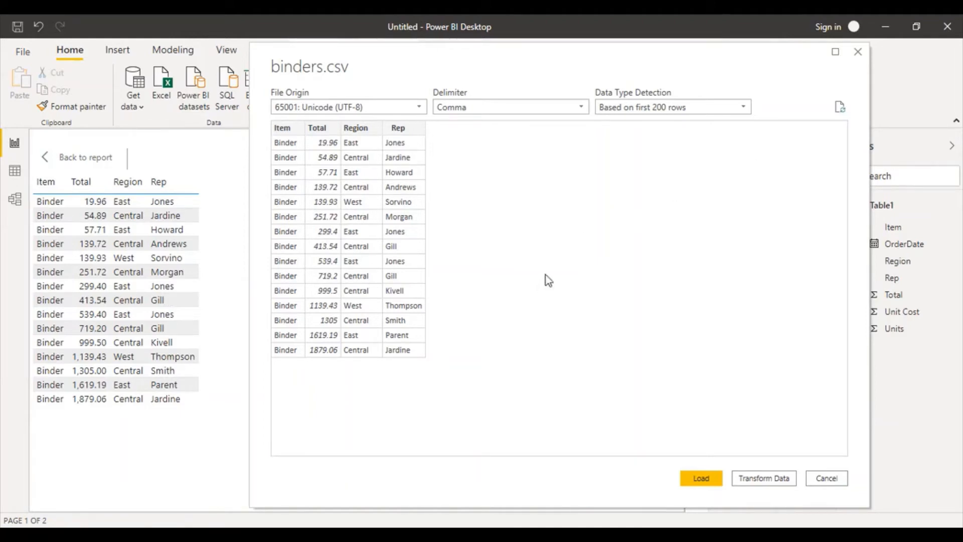
pyautogui.click(856, 52)
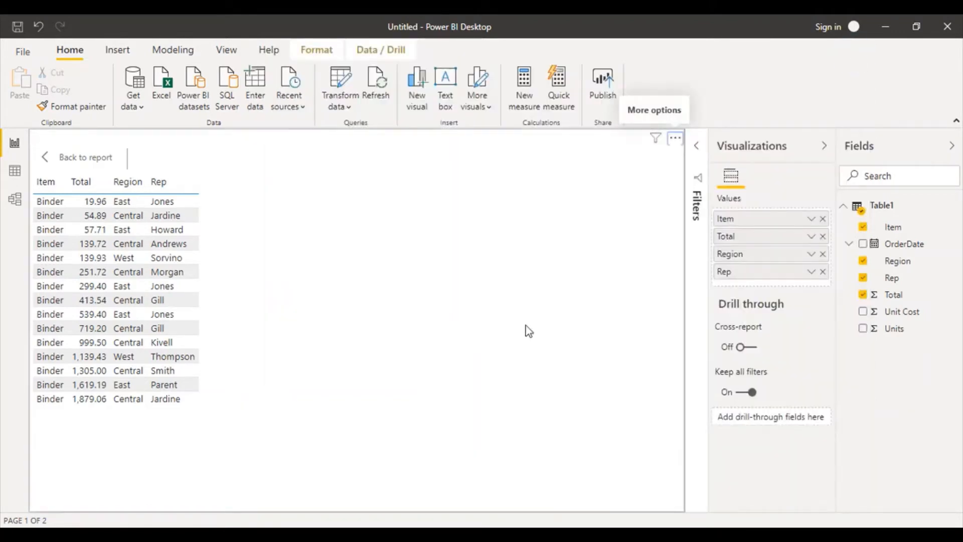
pyautogui.click(47, 160)
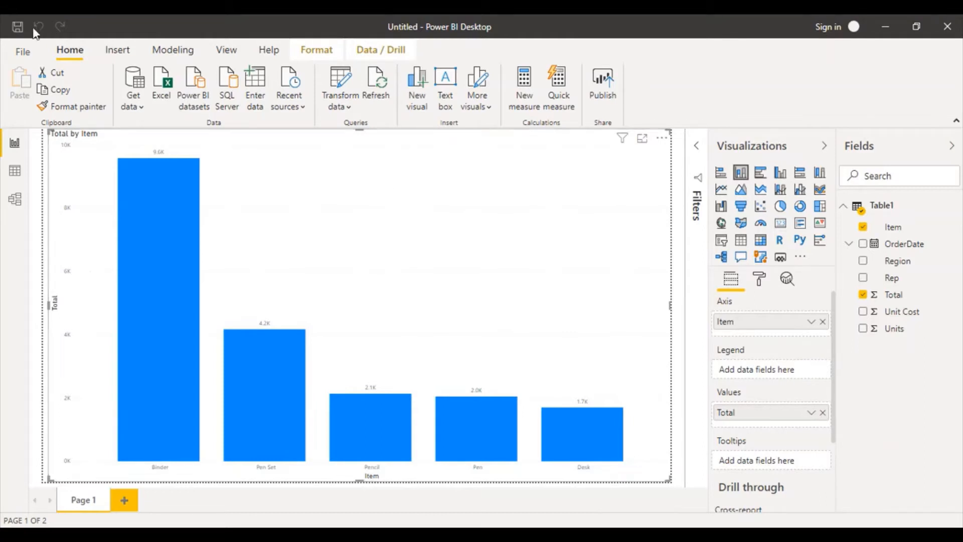
# Review the current file's Report settings in Options, including the export data choices, and close the dialog without changes
pyautogui.click(24, 52)
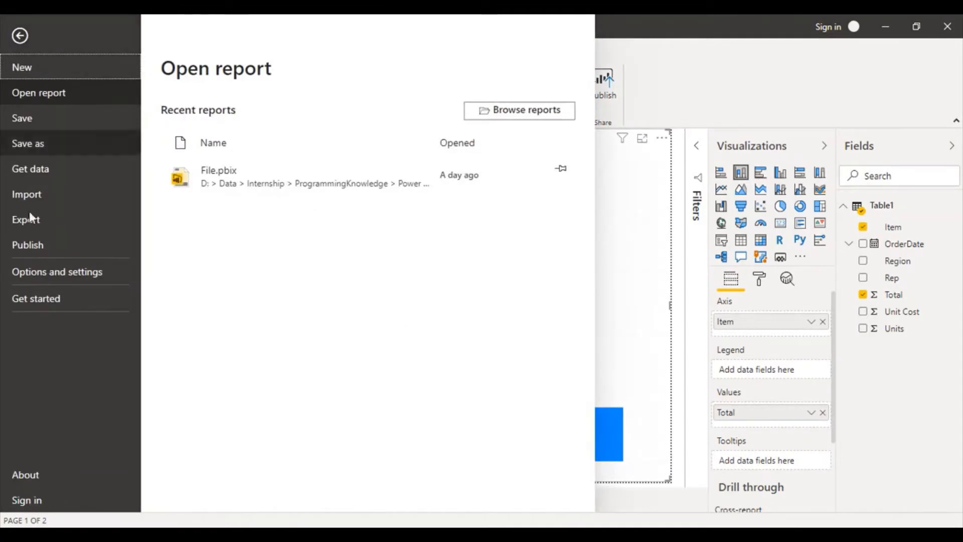
pyautogui.click(47, 272)
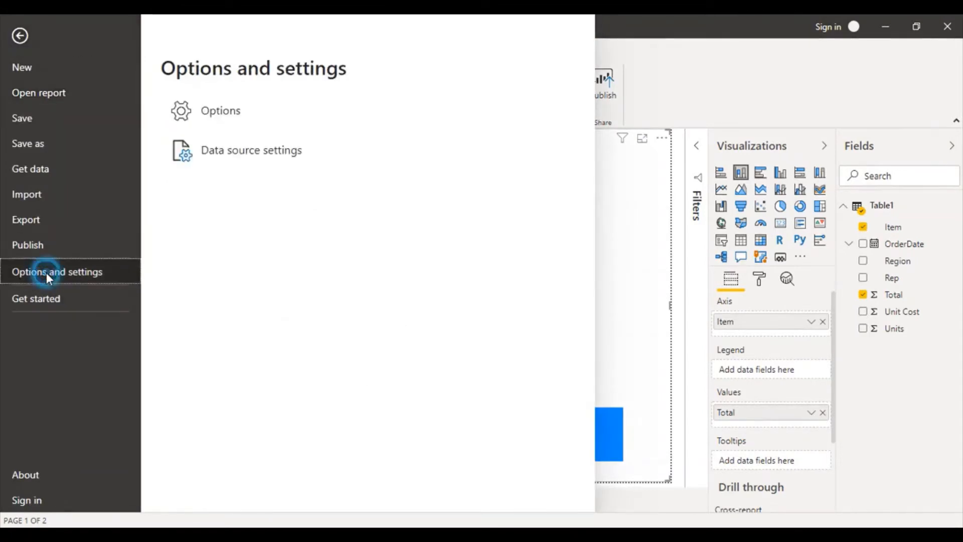
pyautogui.click(230, 116)
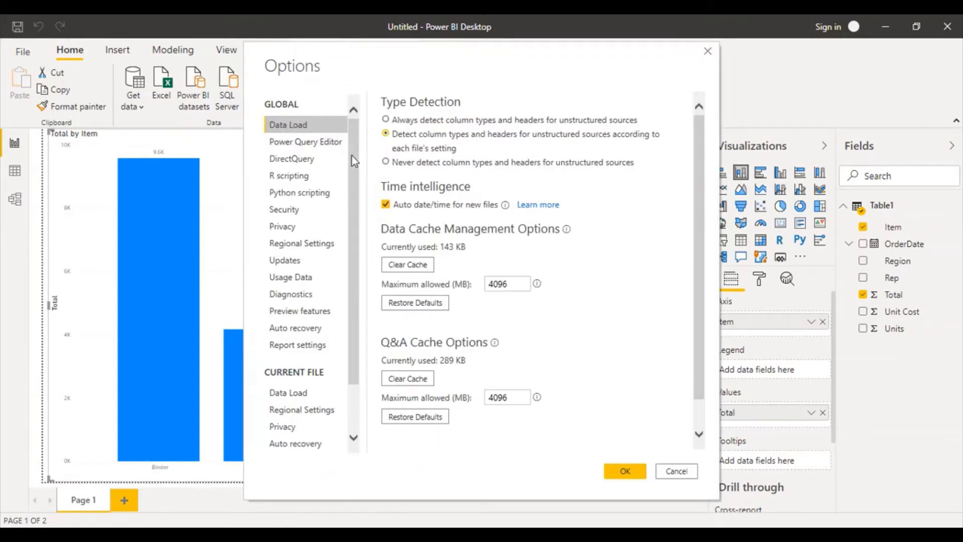
pyautogui.moveTo(351, 155); pyautogui.dragTo(346, 241)
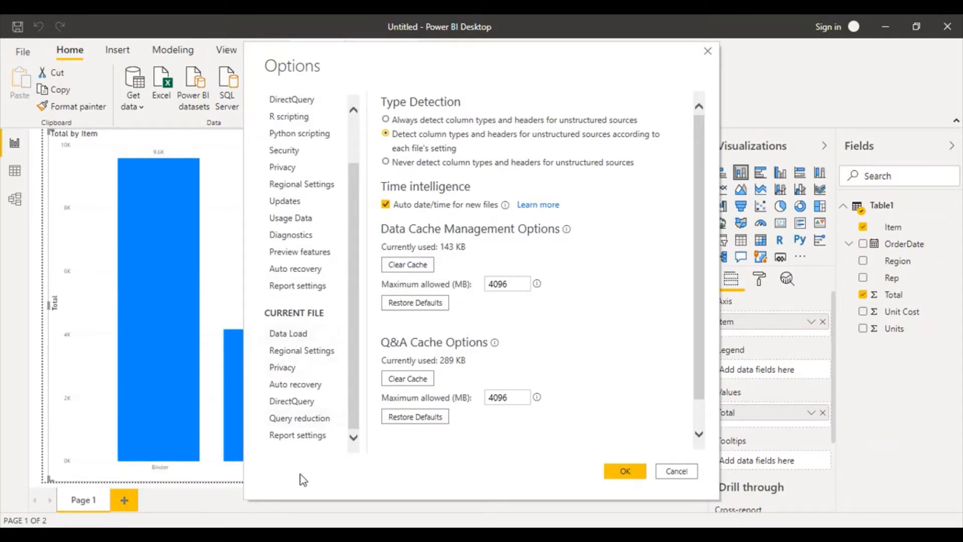
pyautogui.click(293, 436)
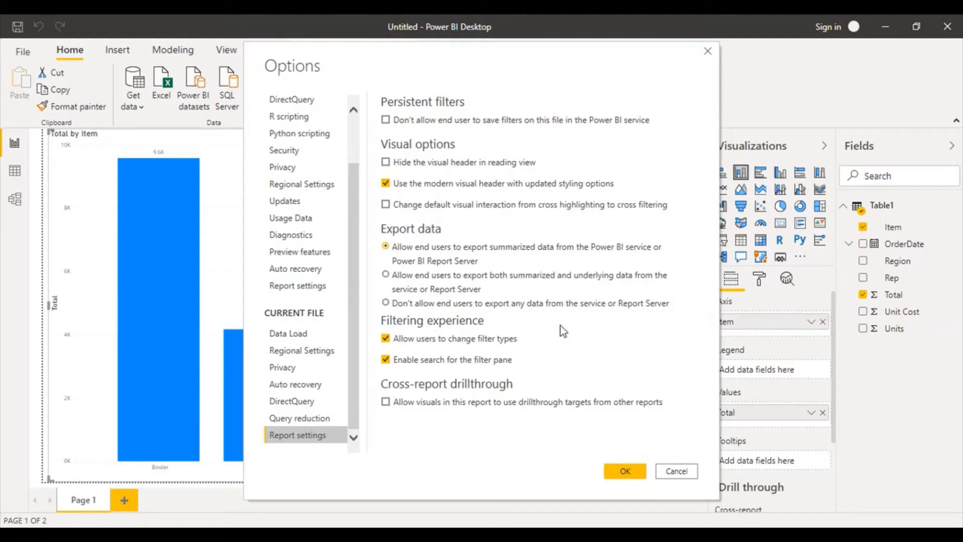
pyautogui.click(708, 51)
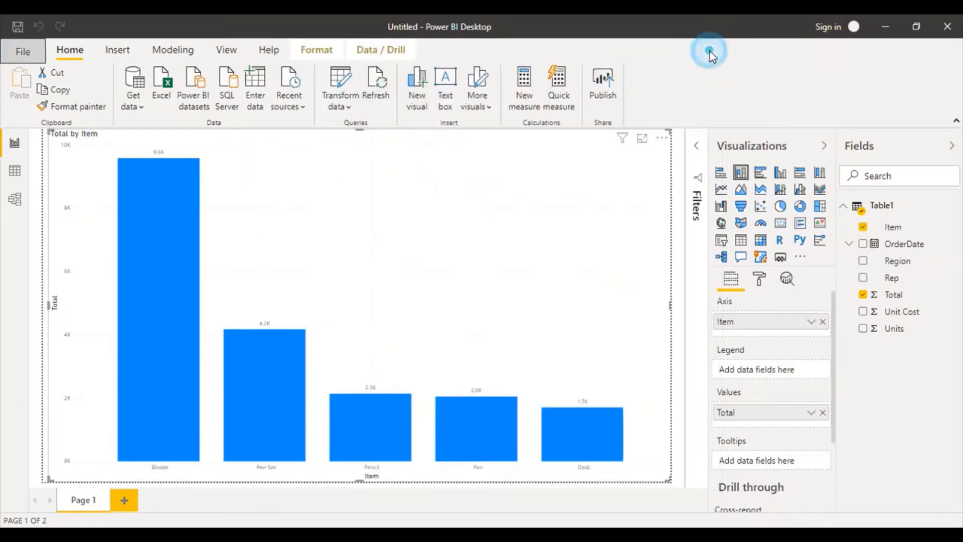
pyautogui.click(525, 338)
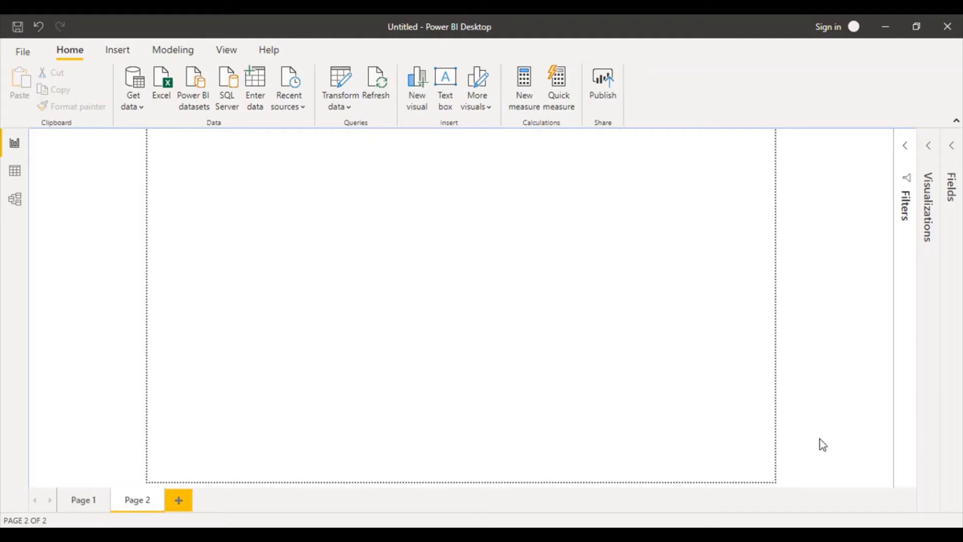
pyautogui.click(791, 535)
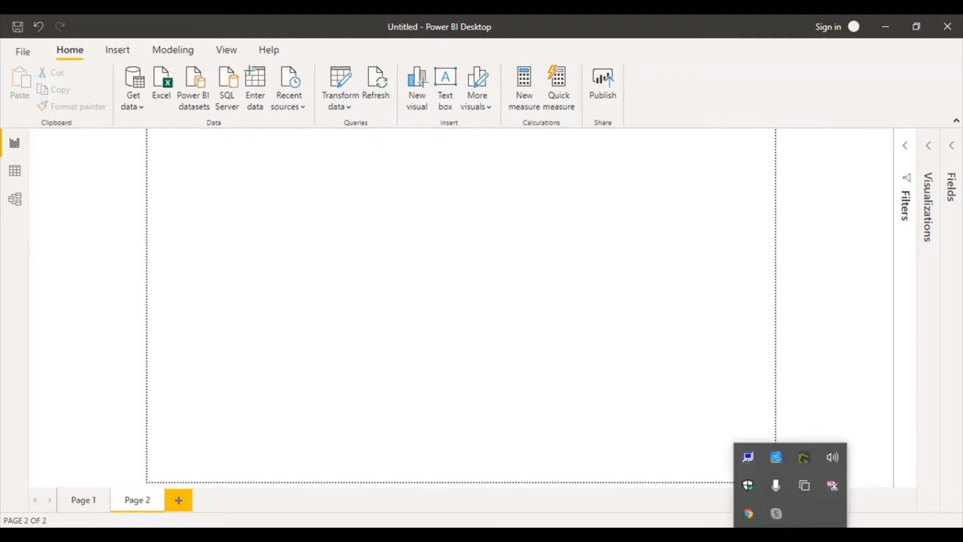
pyautogui.click(791, 535)
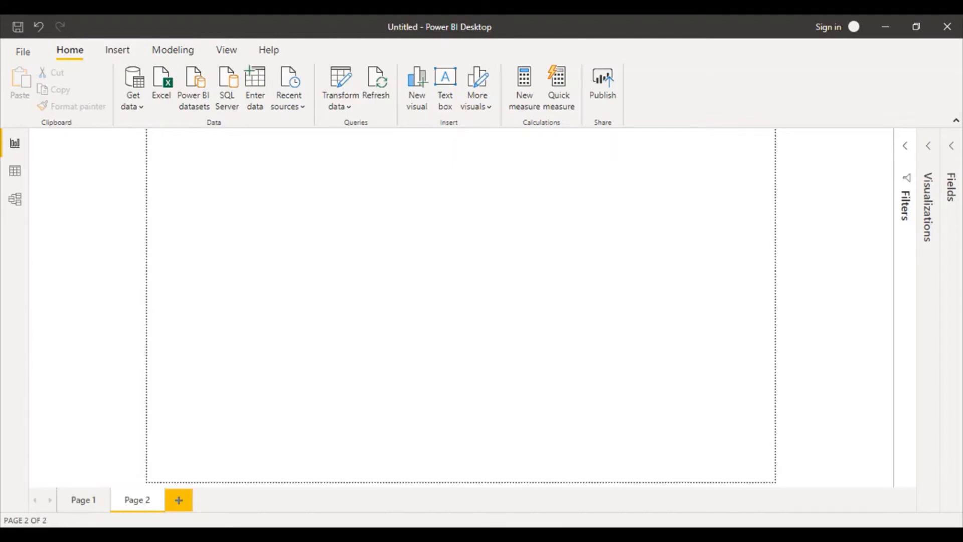
# Switch to Chrome, find the SuperDataScience practice datasets result, and show the already open Power BI Course datasets page
pyautogui.click(502, 535)
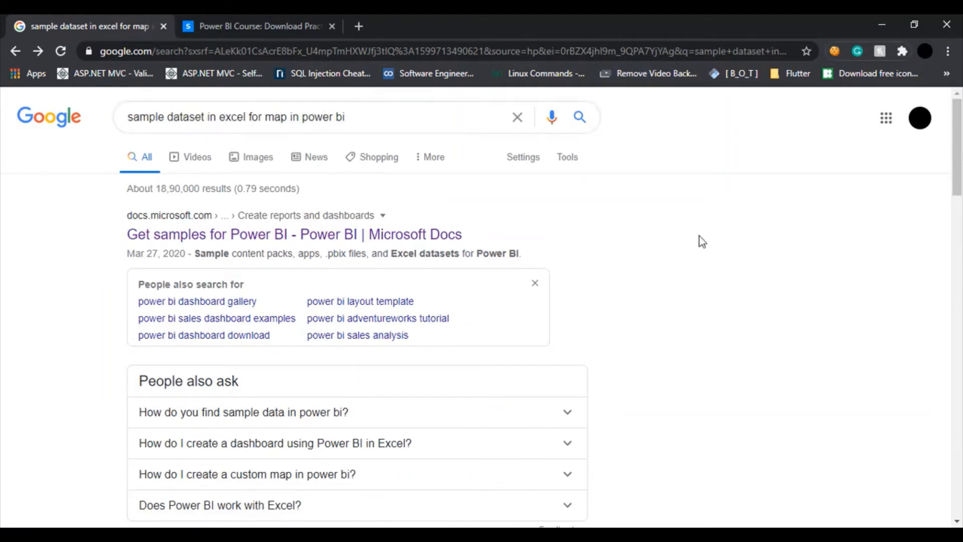
pyautogui.moveTo(958, 165); pyautogui.dragTo(934, 241)
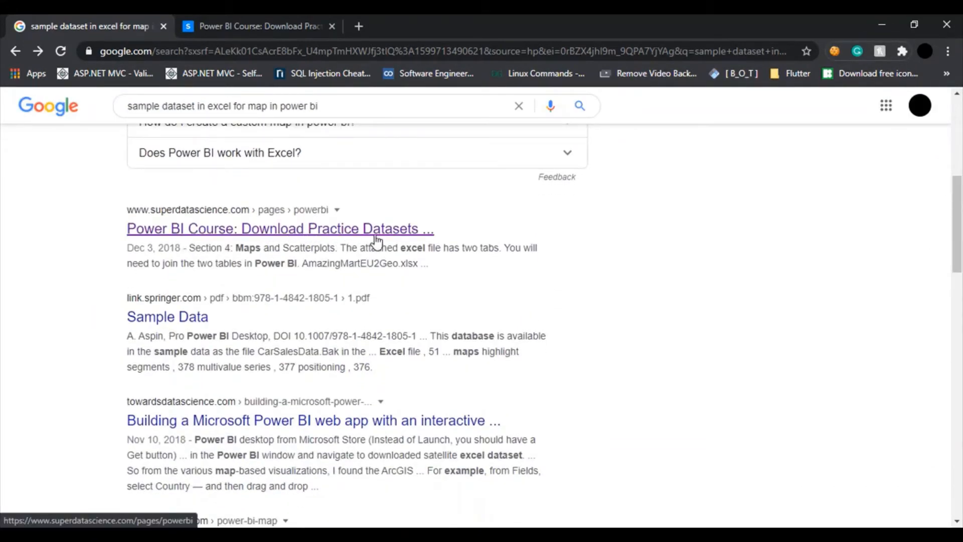
pyautogui.click(249, 15)
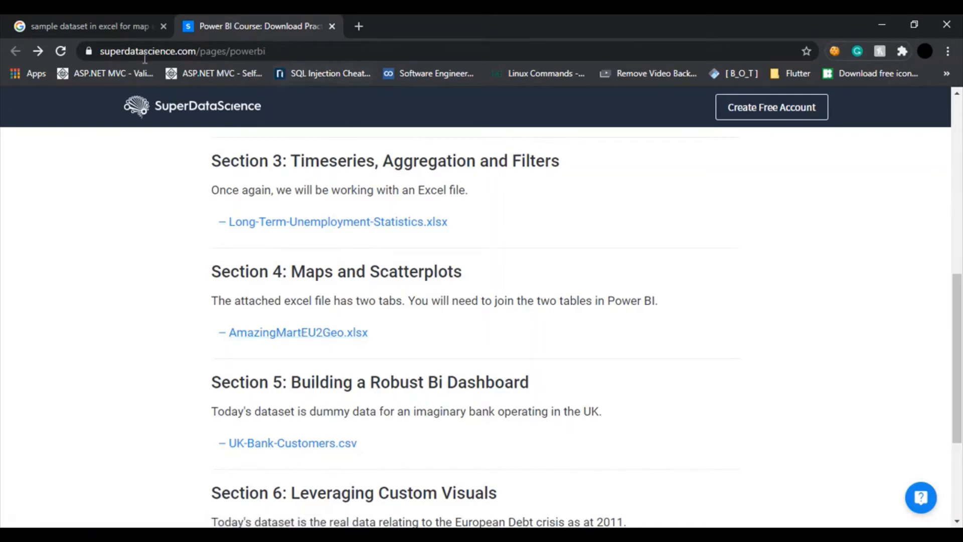
# Show the practice datasets page's full address, switch to Power BI Desktop, and open P6-AmazingMartEU2Geo from Downloads as an Excel data source
pyautogui.click(289, 50)
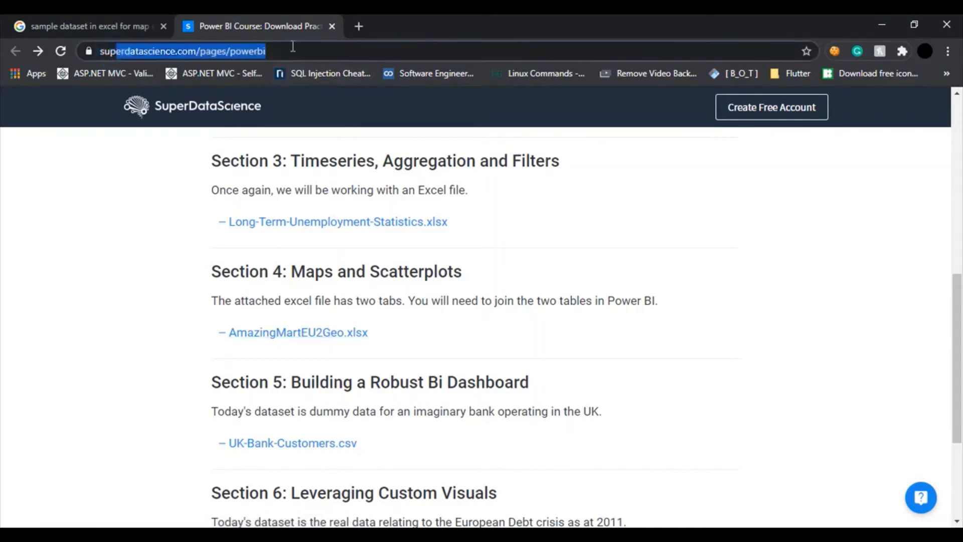
pyautogui.click(323, 50)
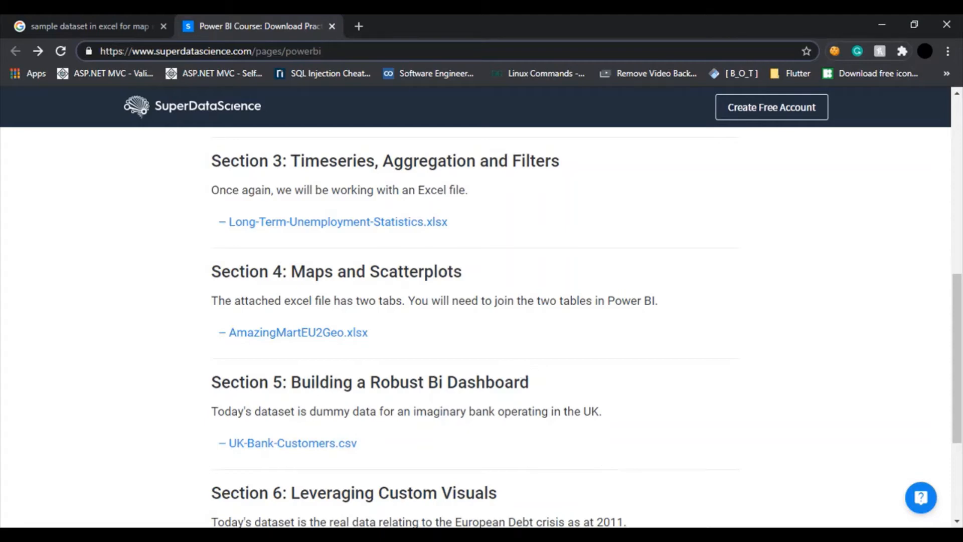
pyautogui.click(595, 537)
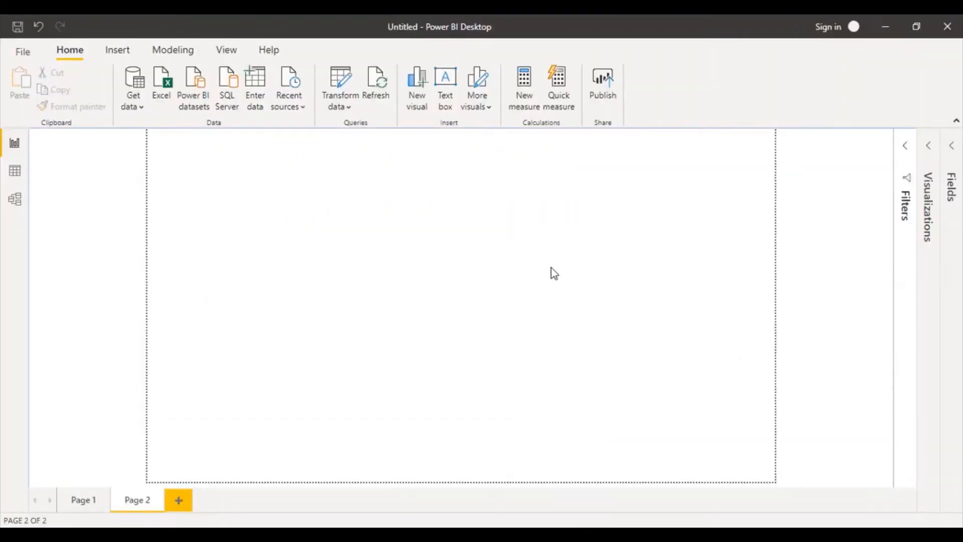
pyautogui.click(141, 103)
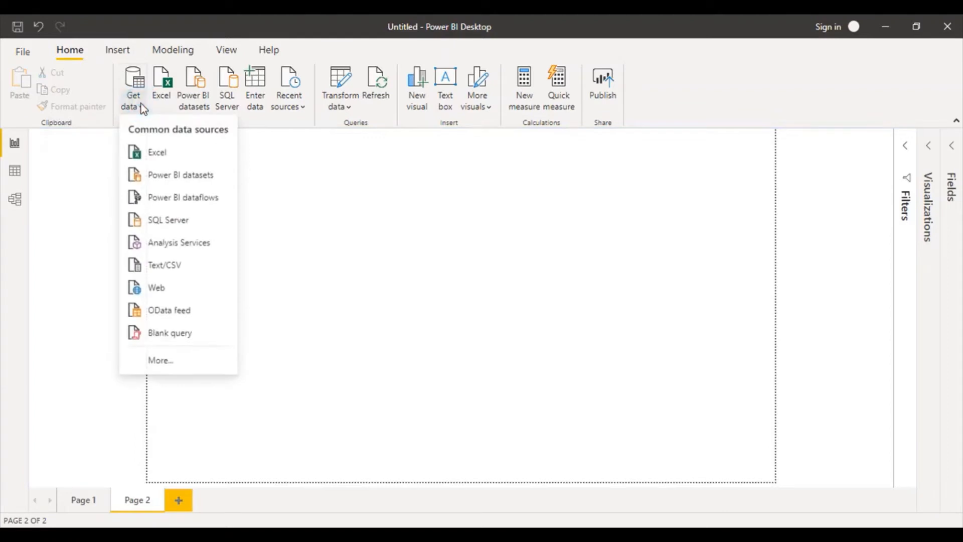
pyautogui.click(142, 153)
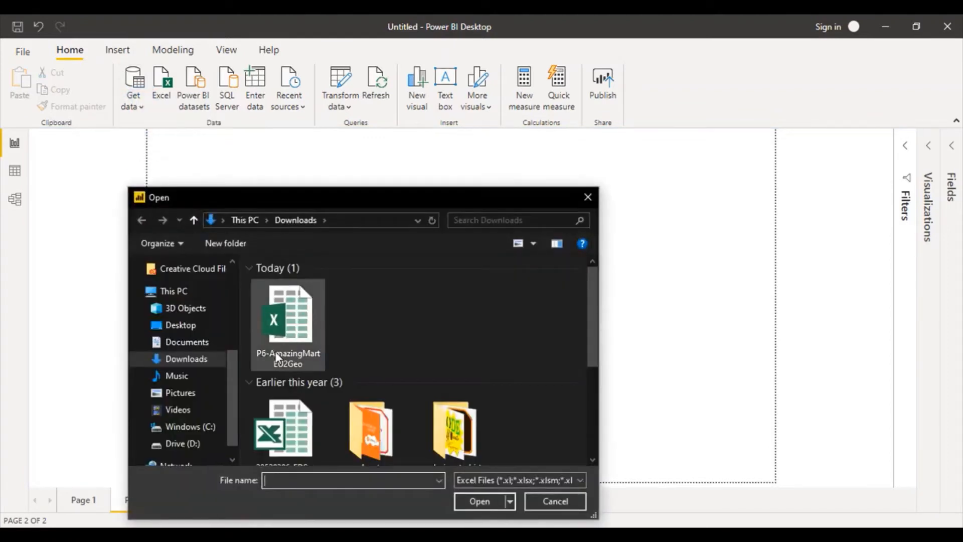
pyautogui.click(308, 333)
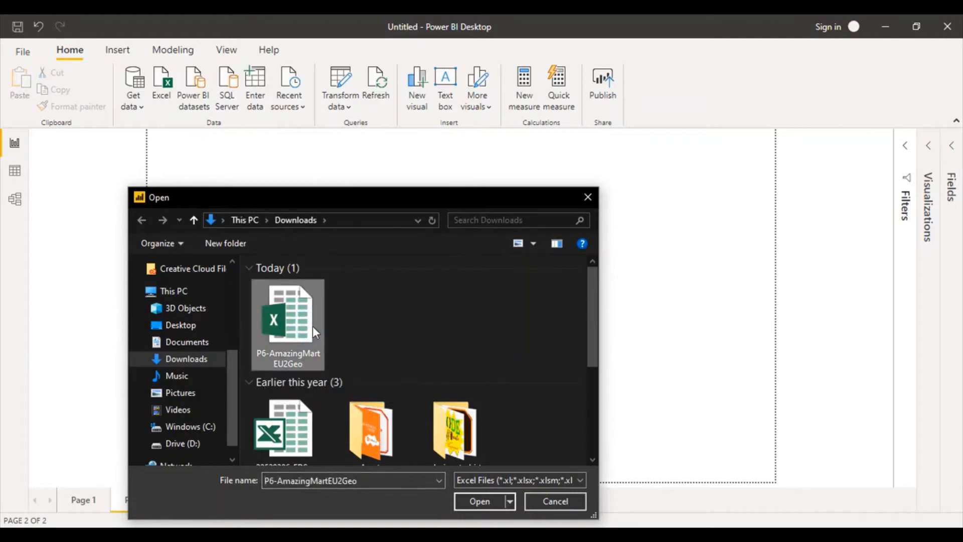
pyautogui.click(470, 502)
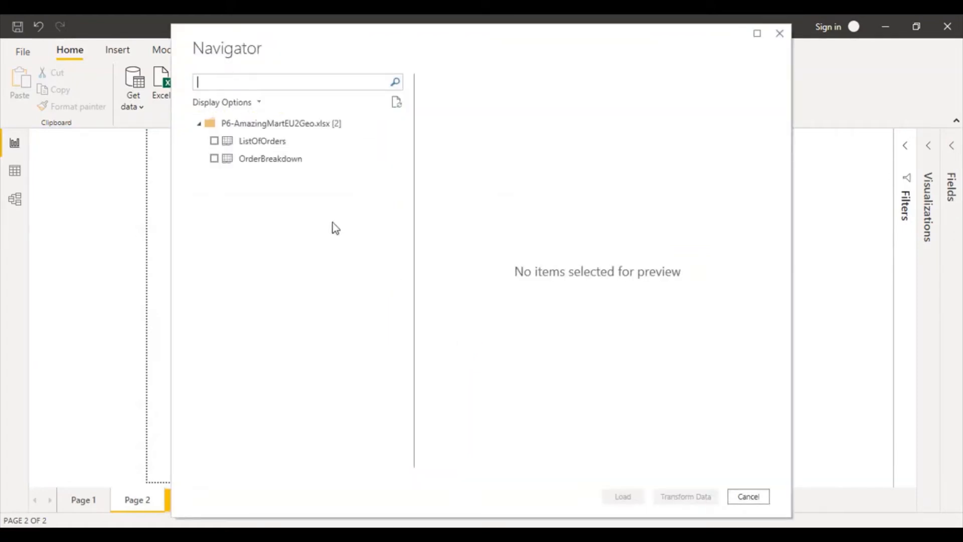
# Preview the ListOfOrders table's columns, including City, Country, Region and State, and load only that table into the report
pyautogui.click(251, 143)
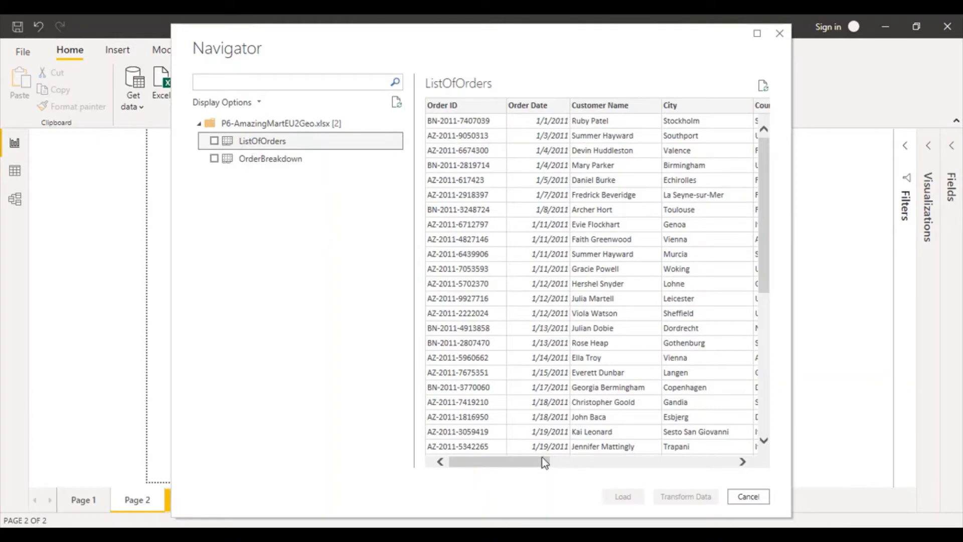
pyautogui.moveTo(520, 458); pyautogui.dragTo(577, 464)
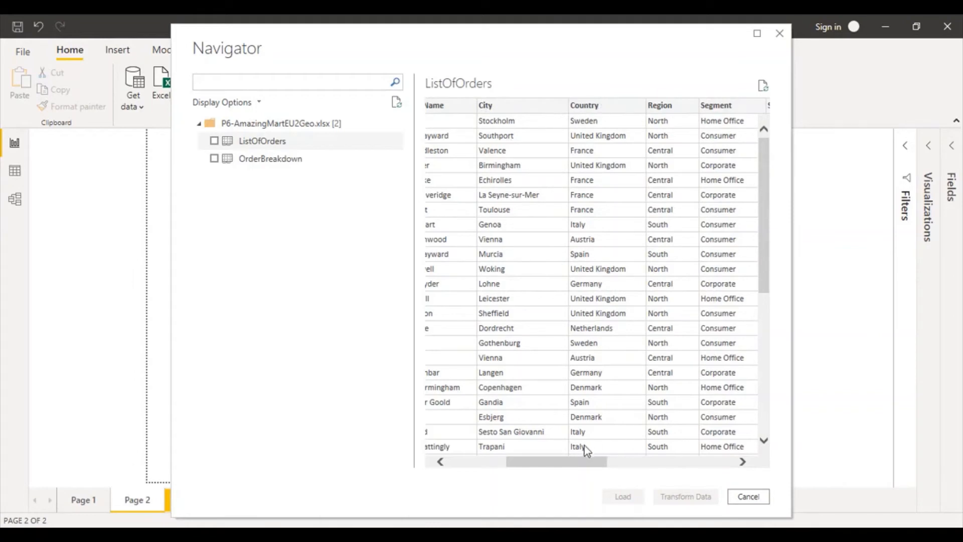
pyautogui.click(577, 459)
pyautogui.moveTo(577, 461); pyautogui.dragTo(667, 460)
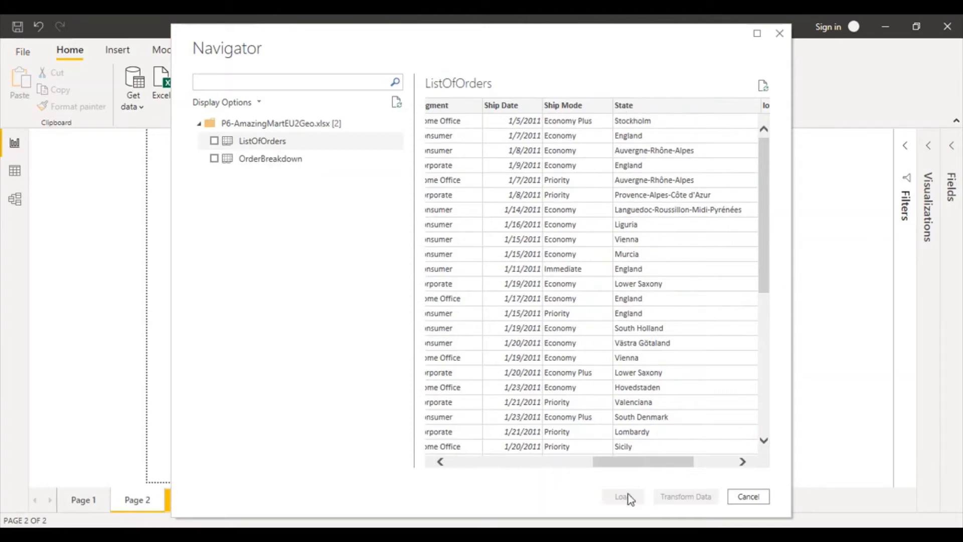
pyautogui.moveTo(637, 461); pyautogui.dragTo(550, 468)
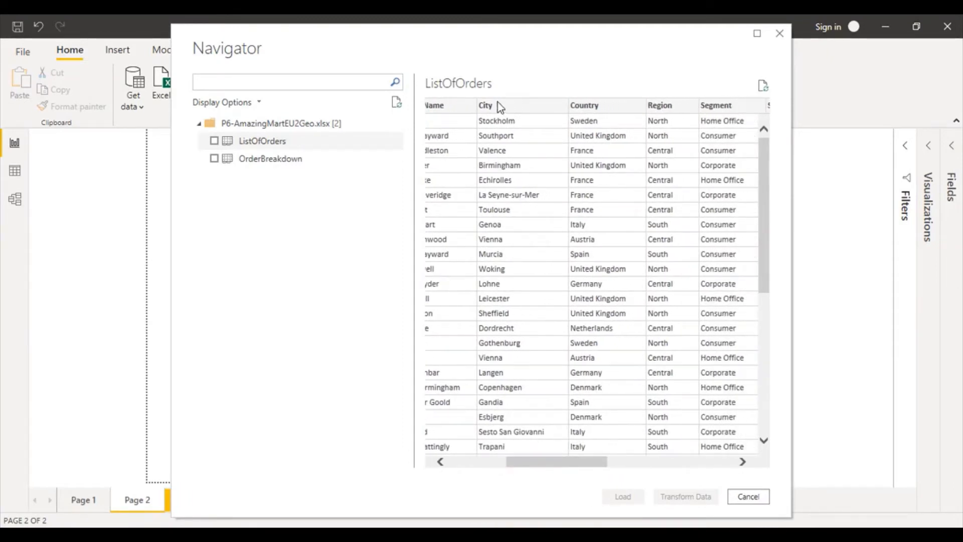
pyautogui.moveTo(561, 462); pyautogui.dragTo(499, 474)
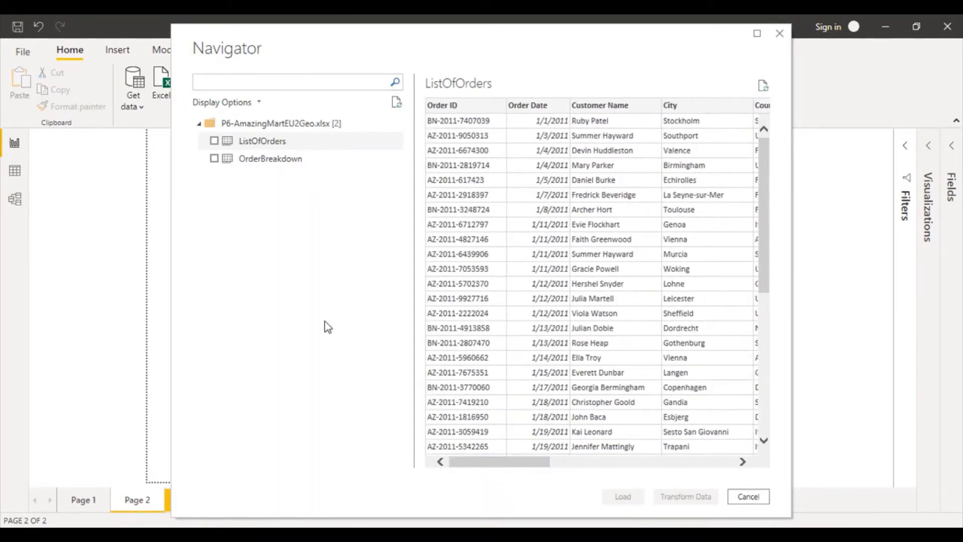
pyautogui.click(214, 141)
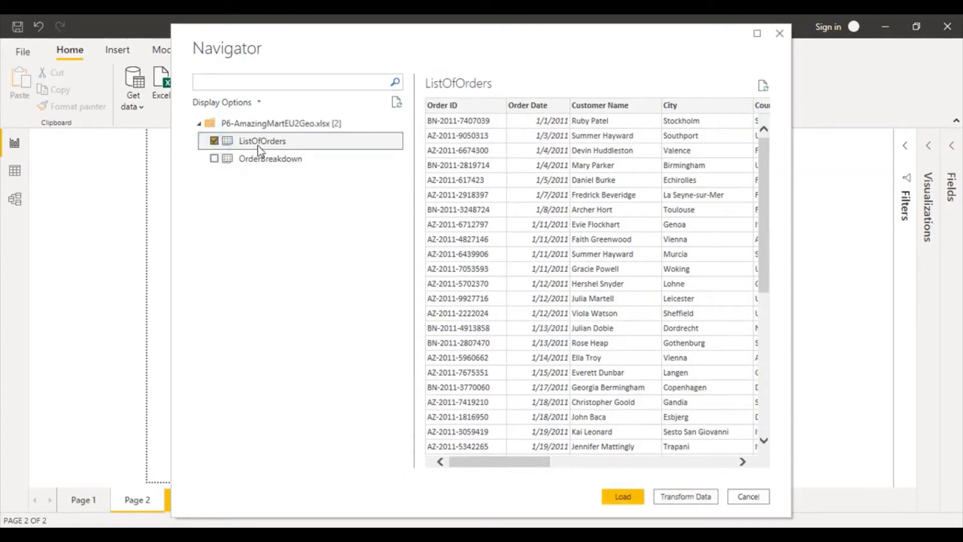
pyautogui.click(621, 496)
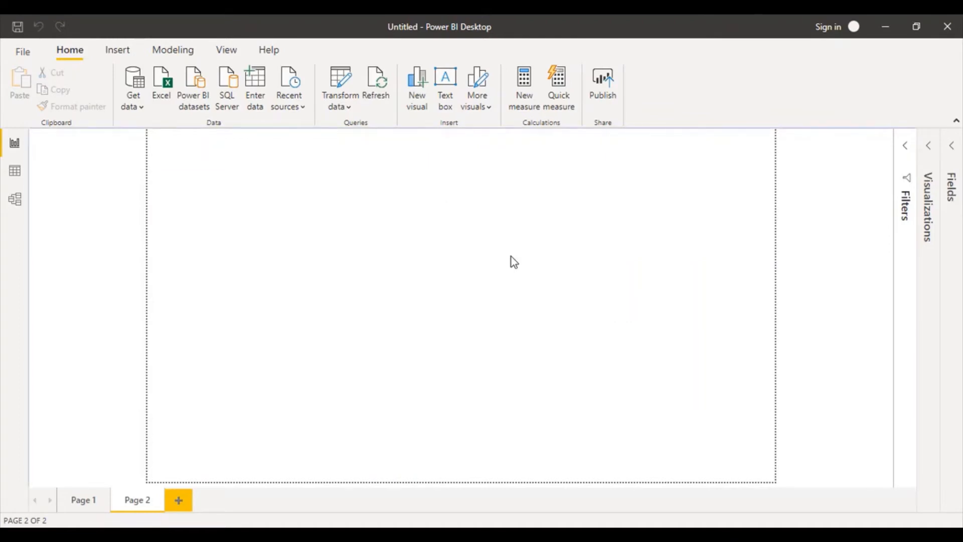
# Reveal the ListOfOrders fields, add a Map visual to Page 2, and enlarge it to fill the page
pyautogui.click(929, 146)
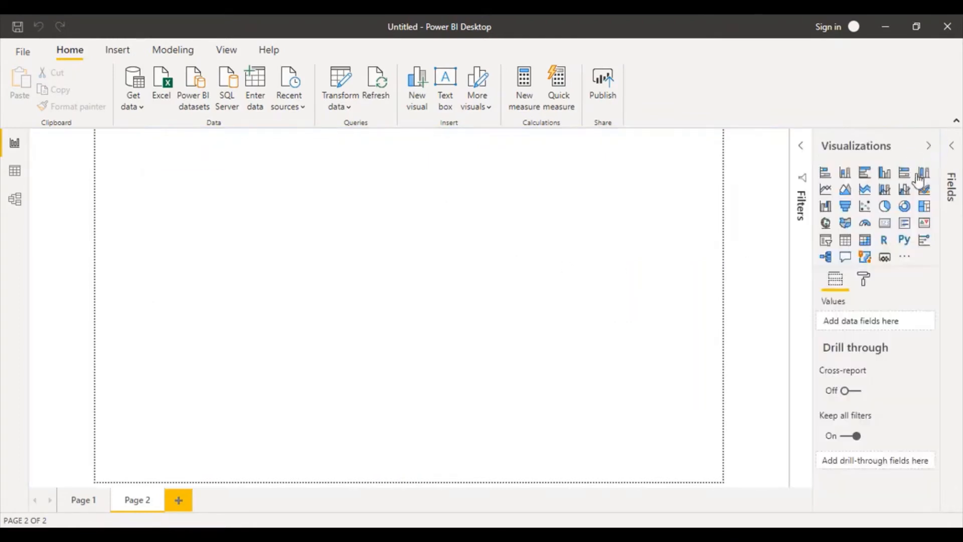
pyautogui.click(954, 149)
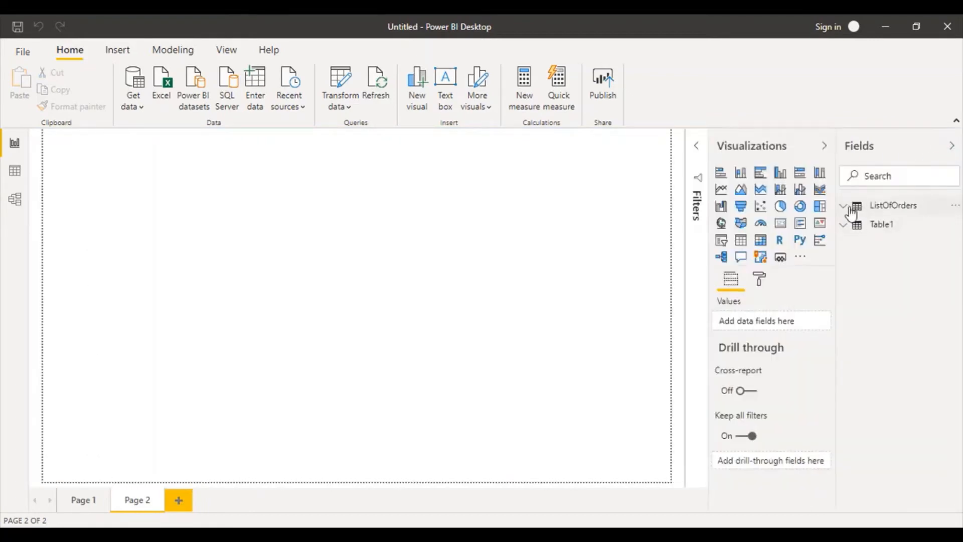
pyautogui.click(847, 206)
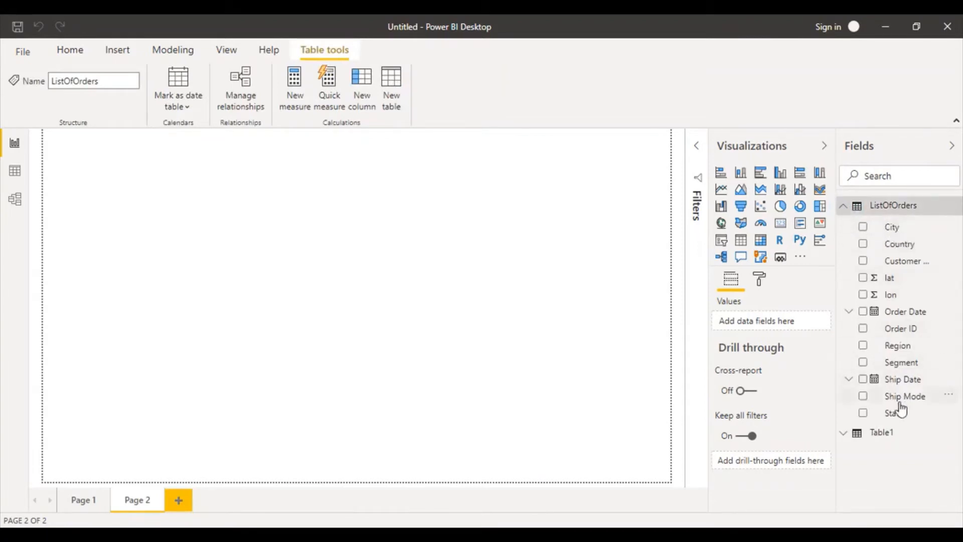
pyautogui.click(722, 224)
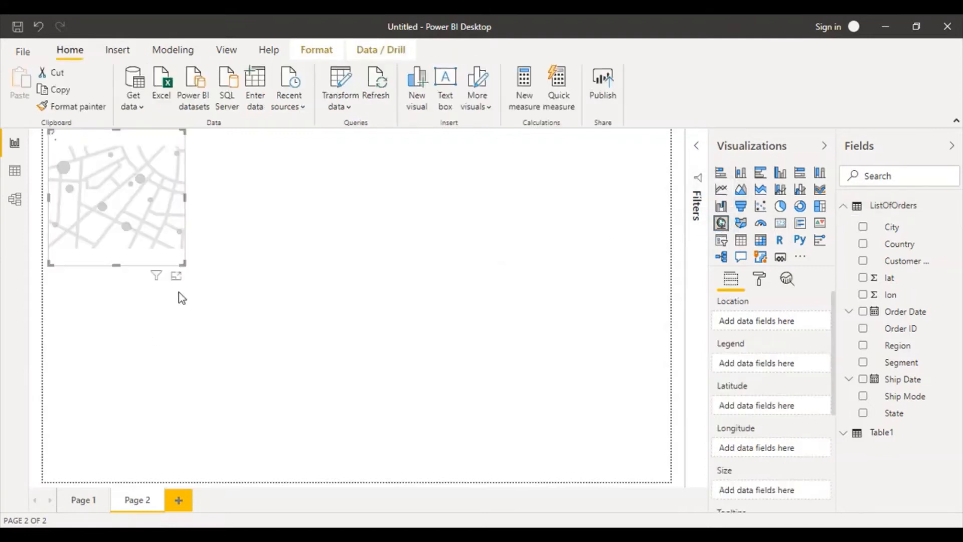
pyautogui.moveTo(183, 263); pyautogui.dragTo(669, 480)
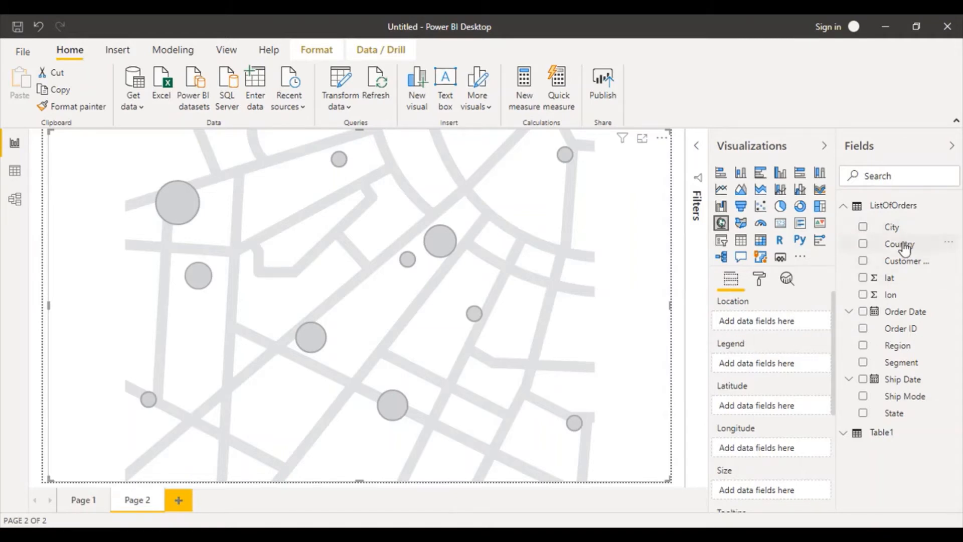
# Plot Country as the map's location and size the bubbles by the count of Order ID
pyautogui.moveTo(900, 244); pyautogui.dragTo(772, 322)
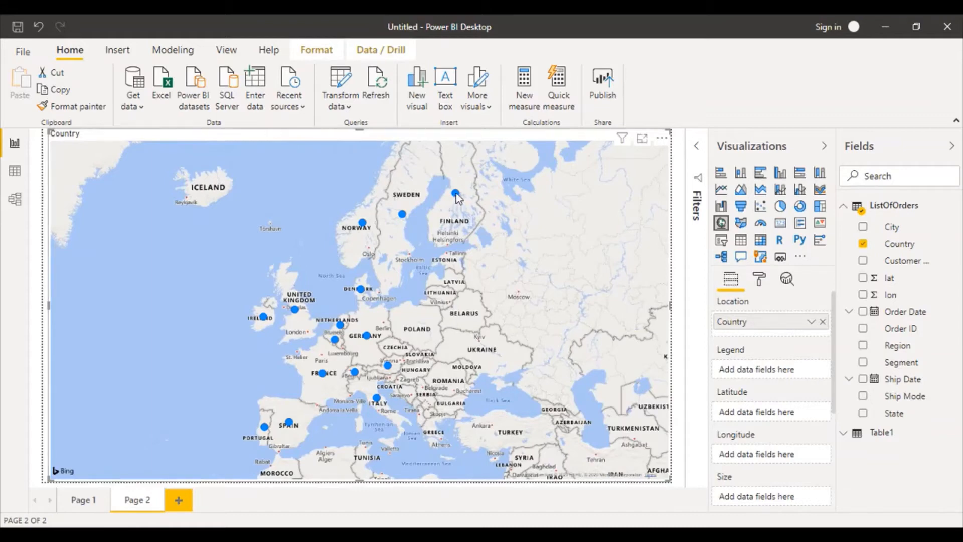
pyautogui.moveTo(456, 194)
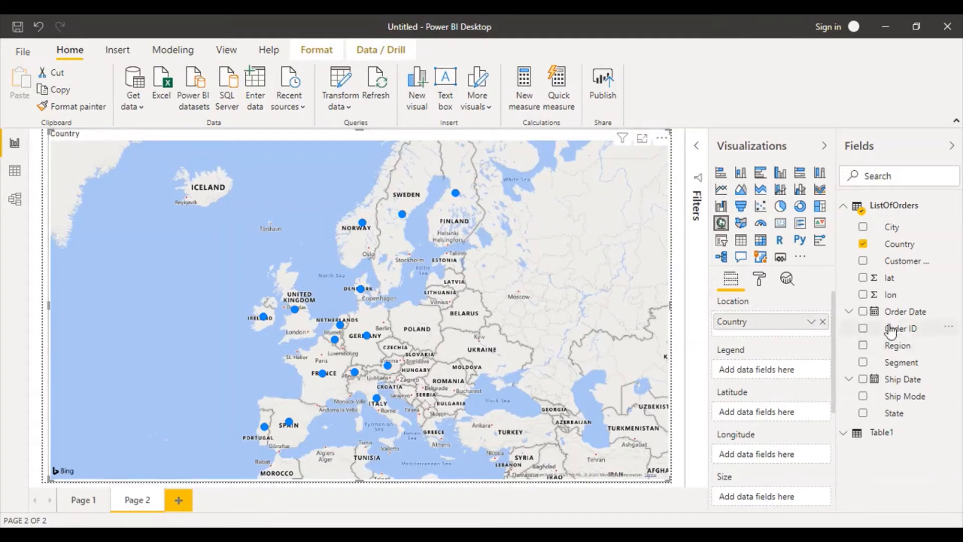
pyautogui.moveTo(833, 336); pyautogui.dragTo(832, 367)
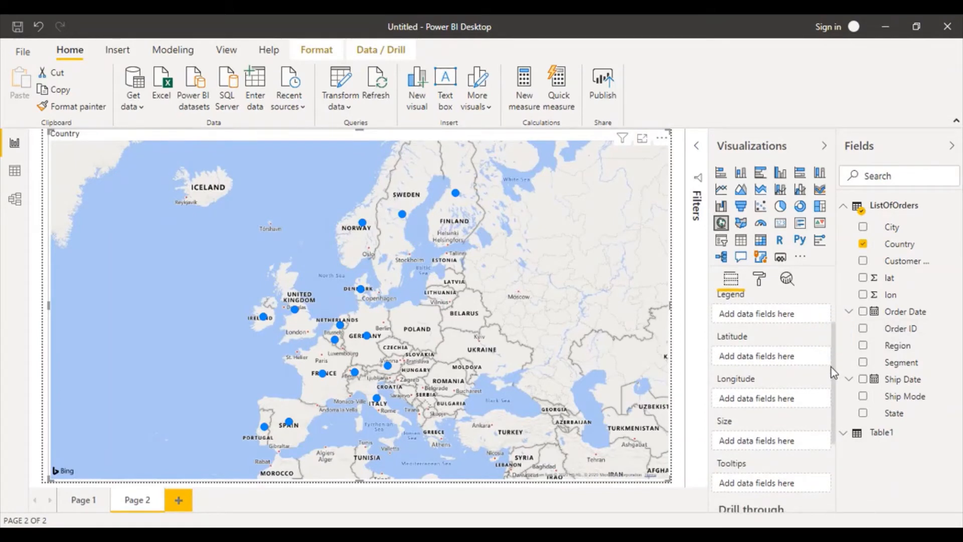
pyautogui.click(891, 327)
pyautogui.moveTo(892, 331); pyautogui.dragTo(765, 444)
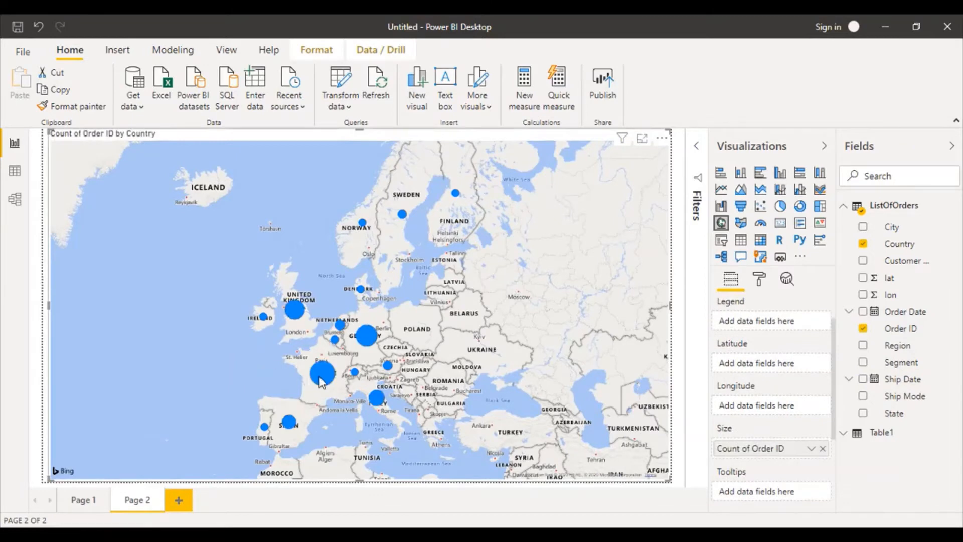
pyautogui.moveTo(319, 379)
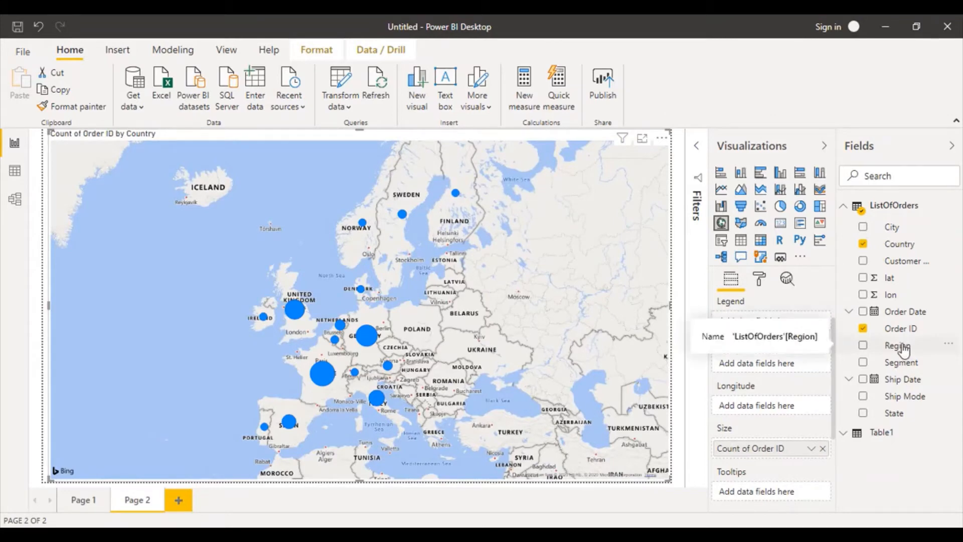
# Color the map bubbles by Region as the legend, and check the details of the United Kingdom, France and Italy bubbles
pyautogui.moveTo(903, 348); pyautogui.dragTo(770, 326)
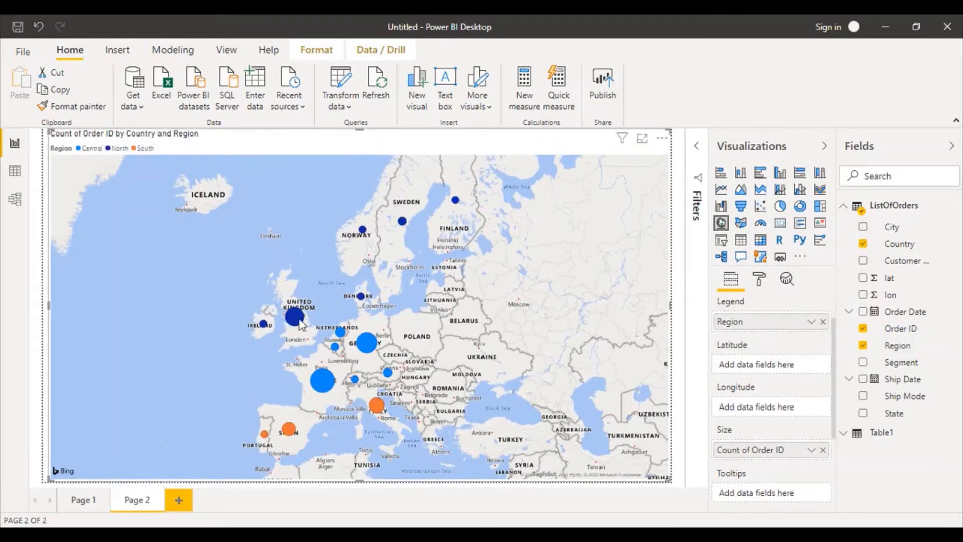
pyautogui.moveTo(295, 318)
pyautogui.moveTo(322, 385)
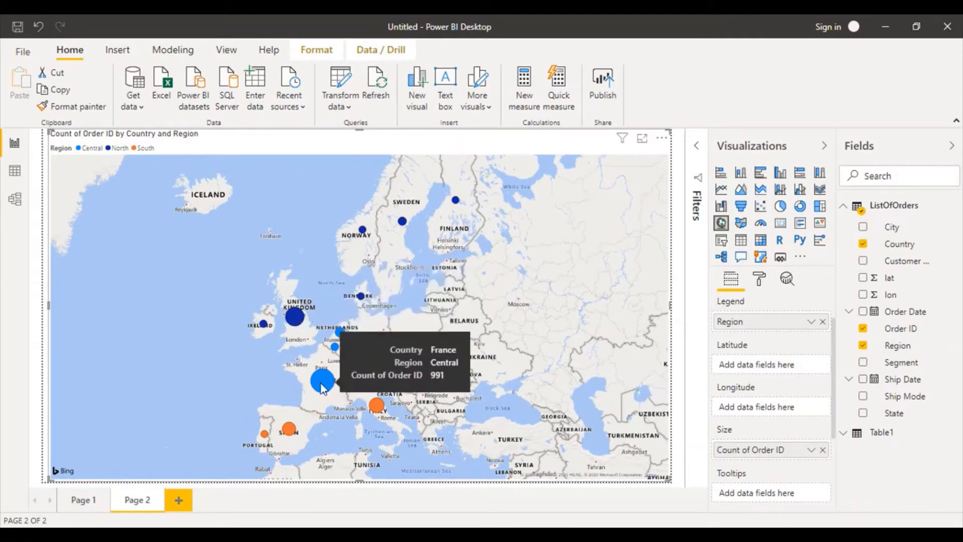
pyautogui.moveTo(378, 410)
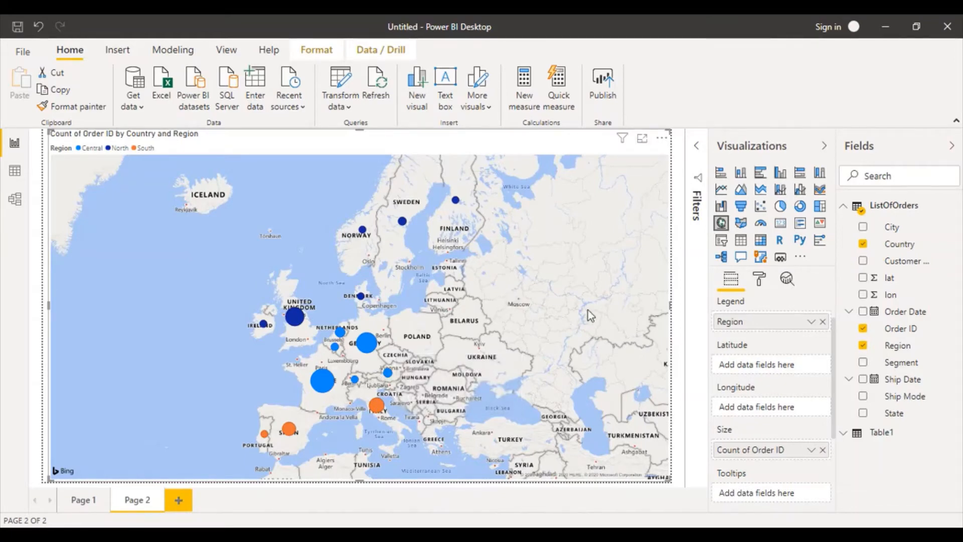
# Try City in place of Country as the map's location field, and replace it with State
pyautogui.moveTo(833, 355); pyautogui.dragTo(833, 315)
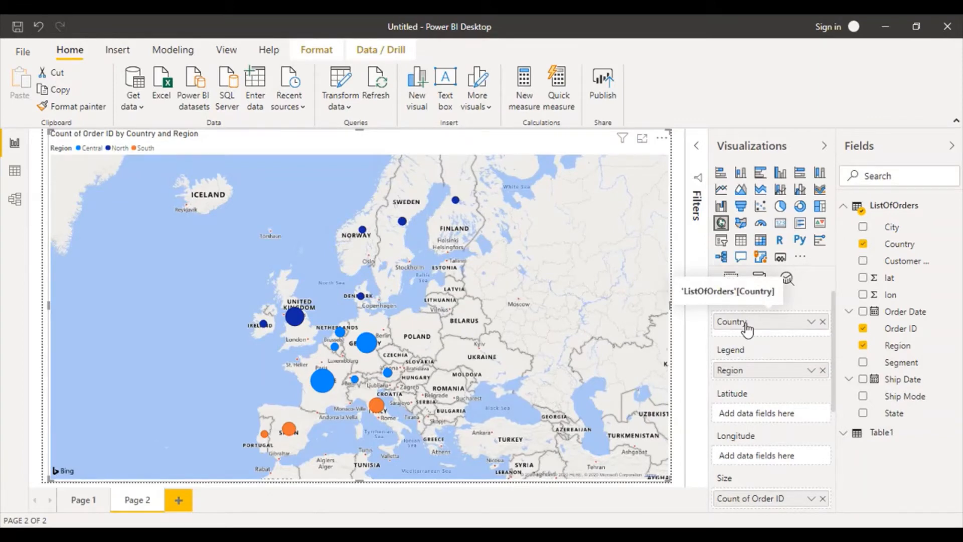
pyautogui.click(823, 322)
pyautogui.moveTo(896, 228); pyautogui.dragTo(775, 332)
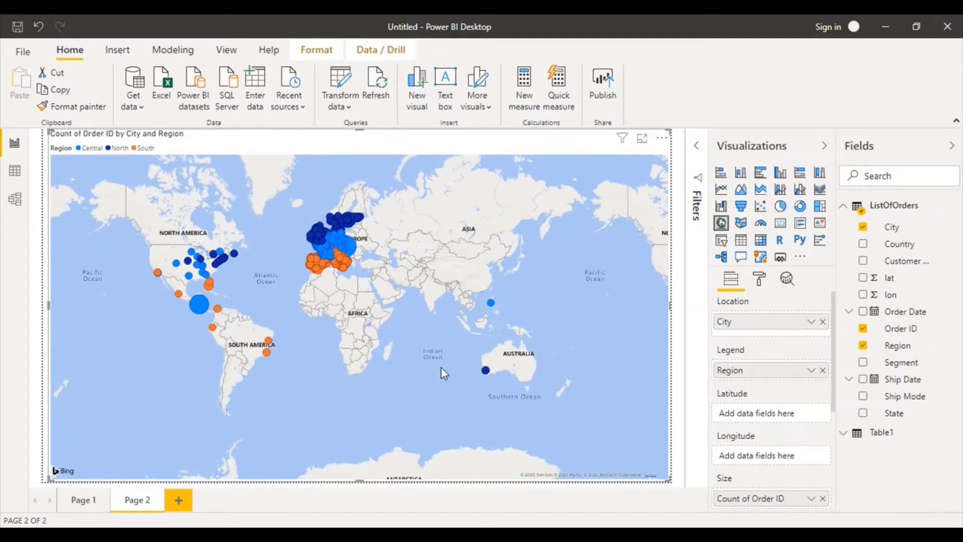
pyautogui.click(823, 321)
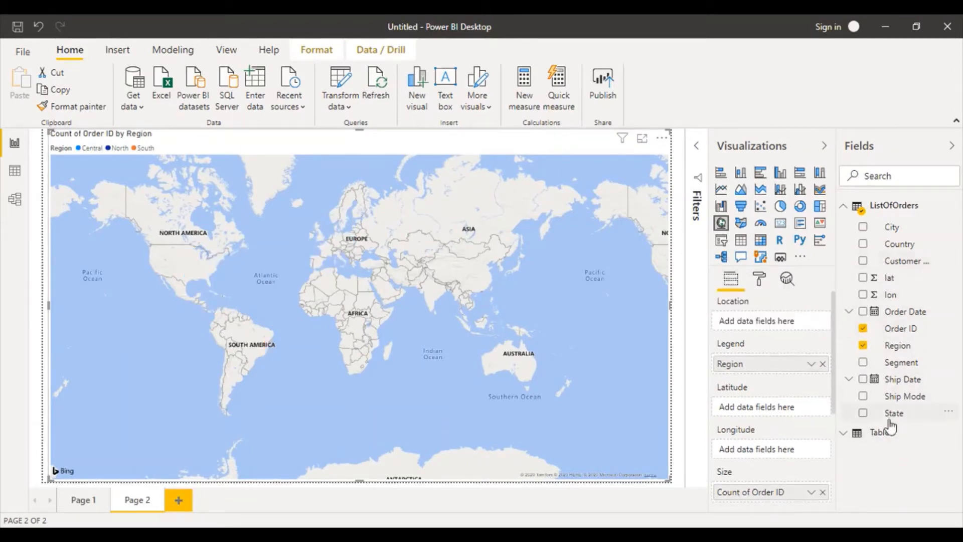
pyautogui.moveTo(892, 418); pyautogui.dragTo(759, 322)
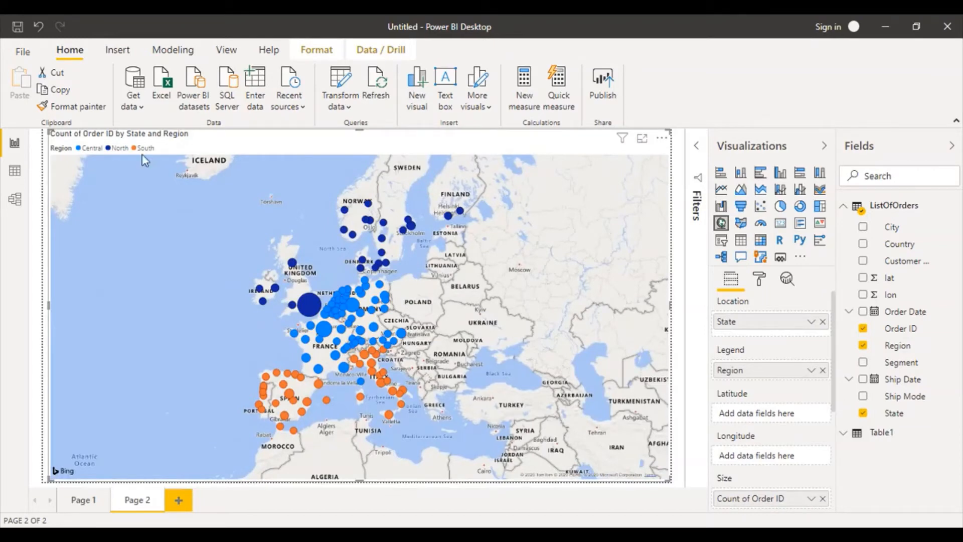
# Show the map in focus mode at full width with the visualization and field lists collapsed, and check a state bubble's details
pyautogui.click(642, 140)
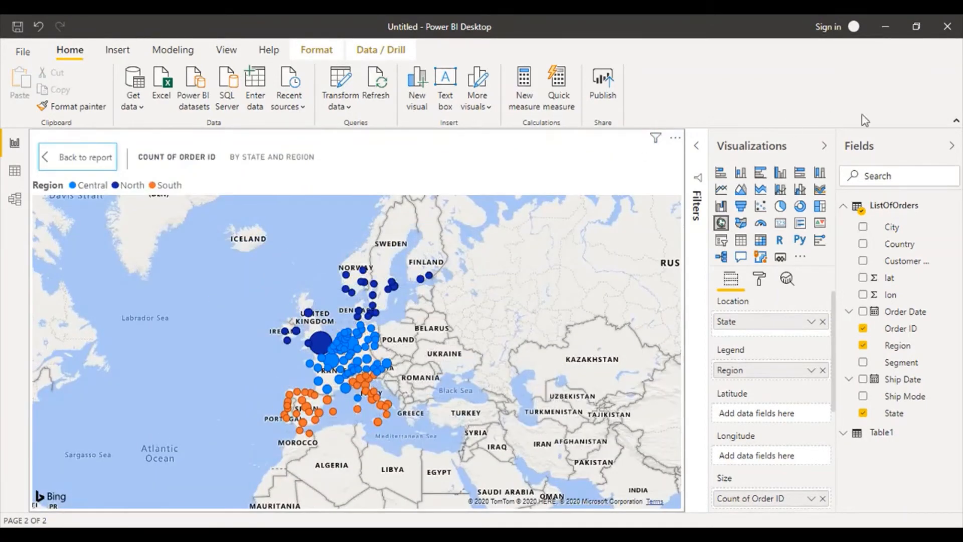
pyautogui.click(824, 146)
pyautogui.click(952, 145)
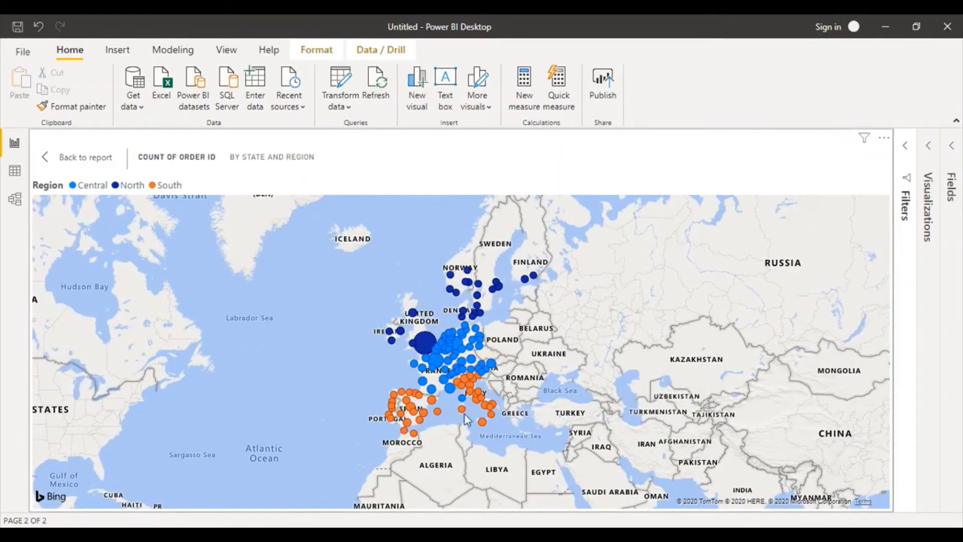
pyautogui.moveTo(460, 397)
# Turn on the zoom buttons in the map visual's map control formatting options
pyautogui.click(930, 146)
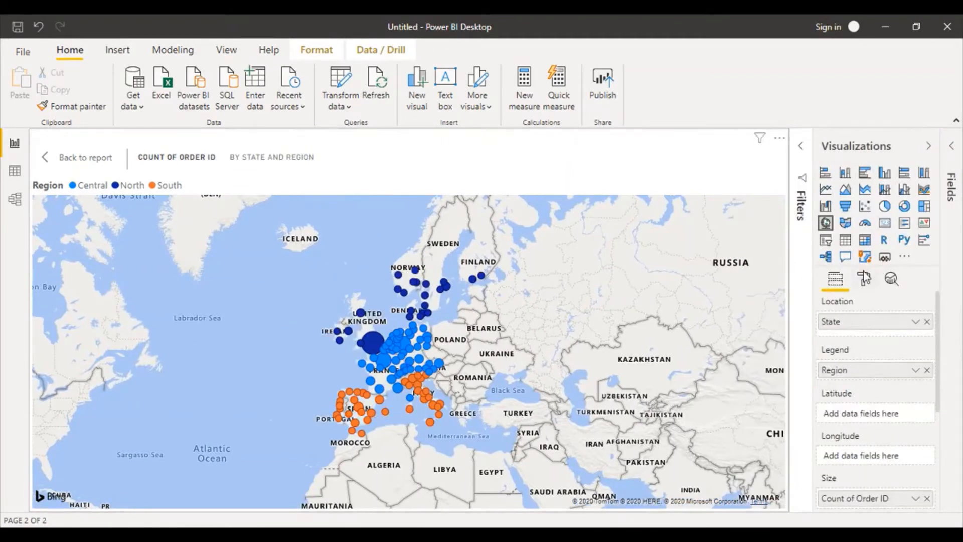
pyautogui.click(863, 281)
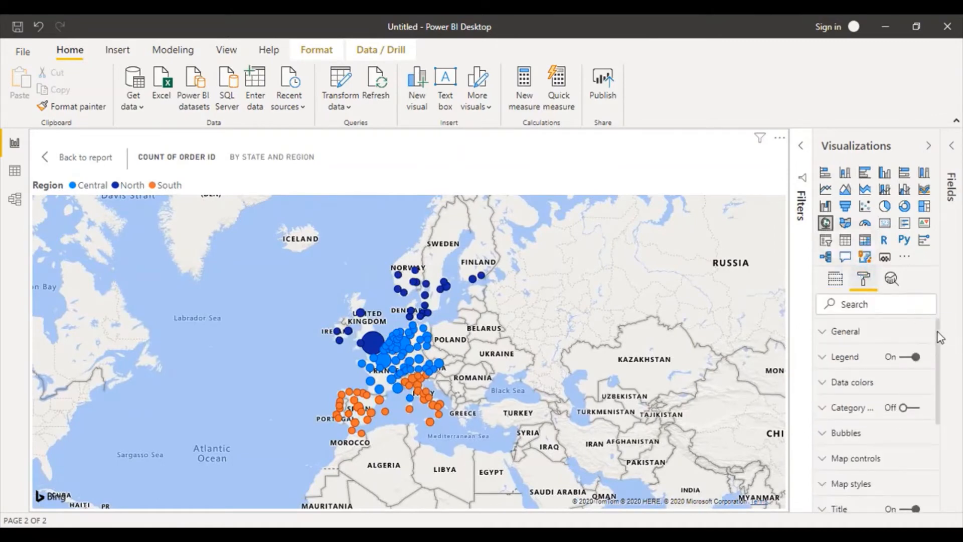
pyautogui.moveTo(940, 338); pyautogui.dragTo(933, 363)
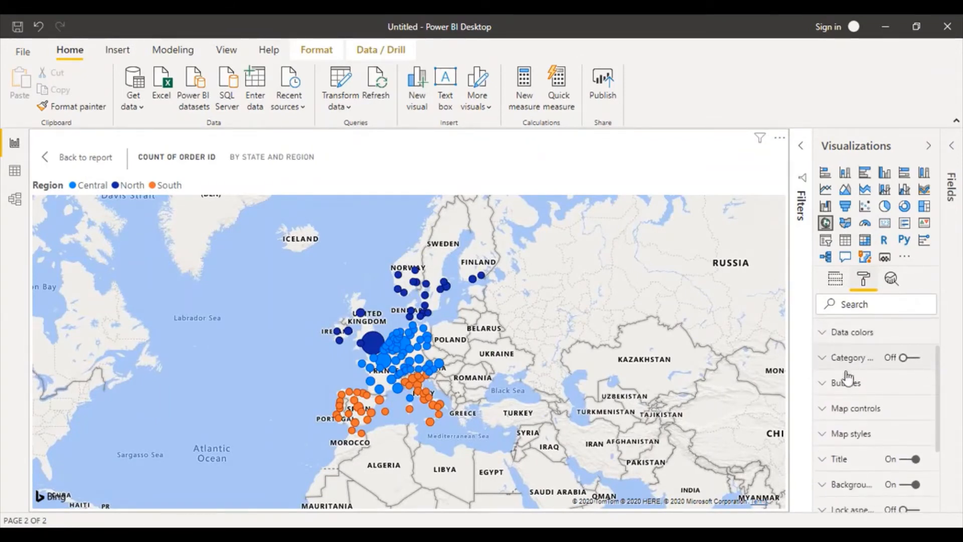
pyautogui.click(828, 408)
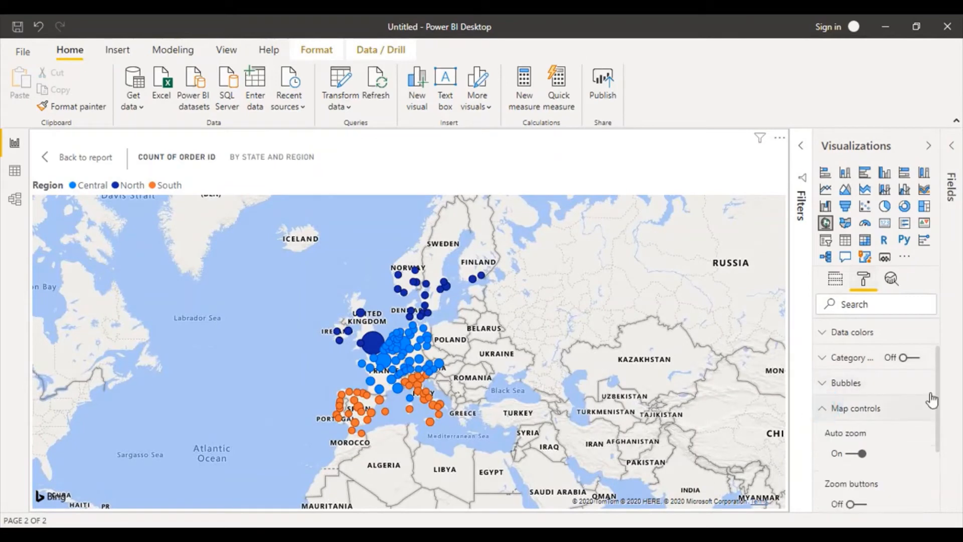
pyautogui.moveTo(938, 357); pyautogui.dragTo(932, 381)
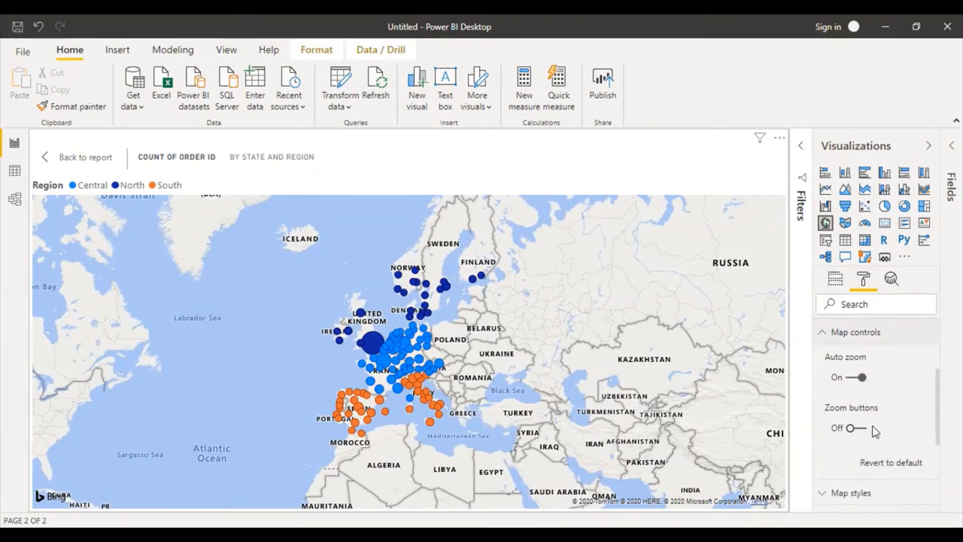
pyautogui.click(854, 430)
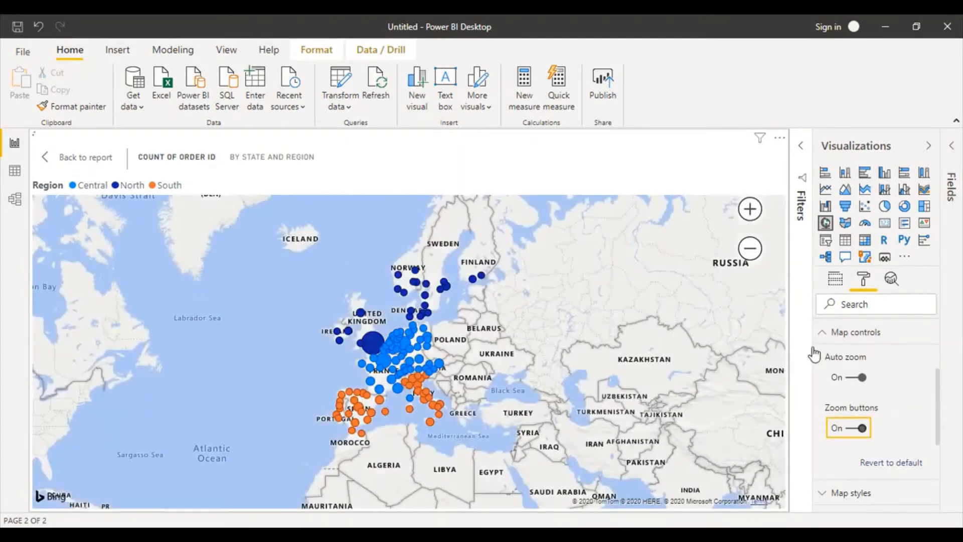
# Zoom the map in on Germany, check the details of the Rhineland-Palatinate, North Rhine-Westphalia and Limburg bubbles, and zoom back out
pyautogui.click(751, 211)
pyautogui.click(751, 211)
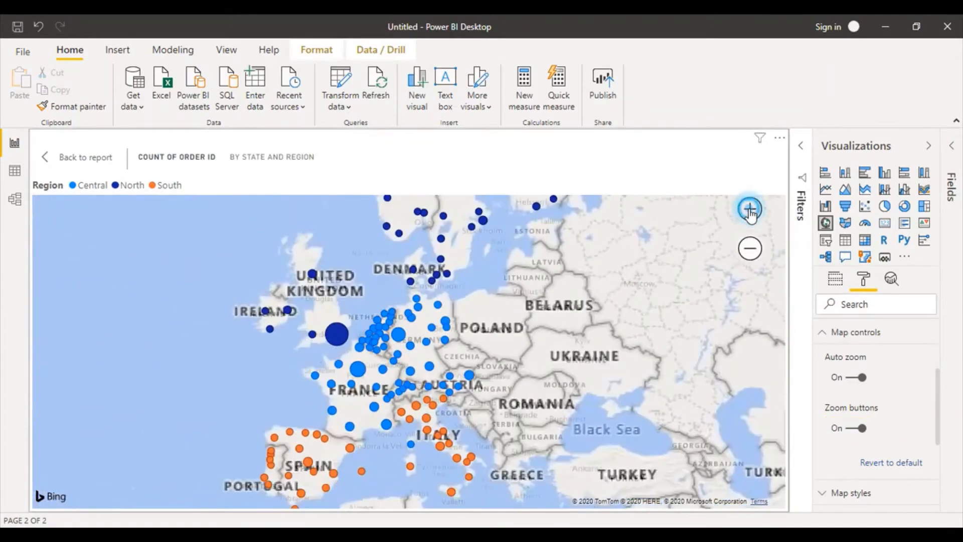
pyautogui.click(751, 212)
pyautogui.click(750, 210)
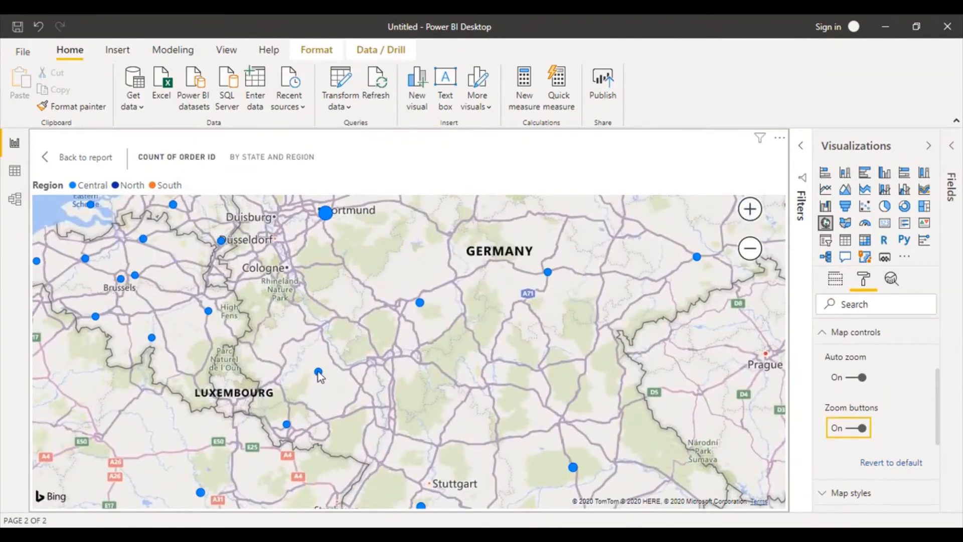
pyautogui.moveTo(318, 373)
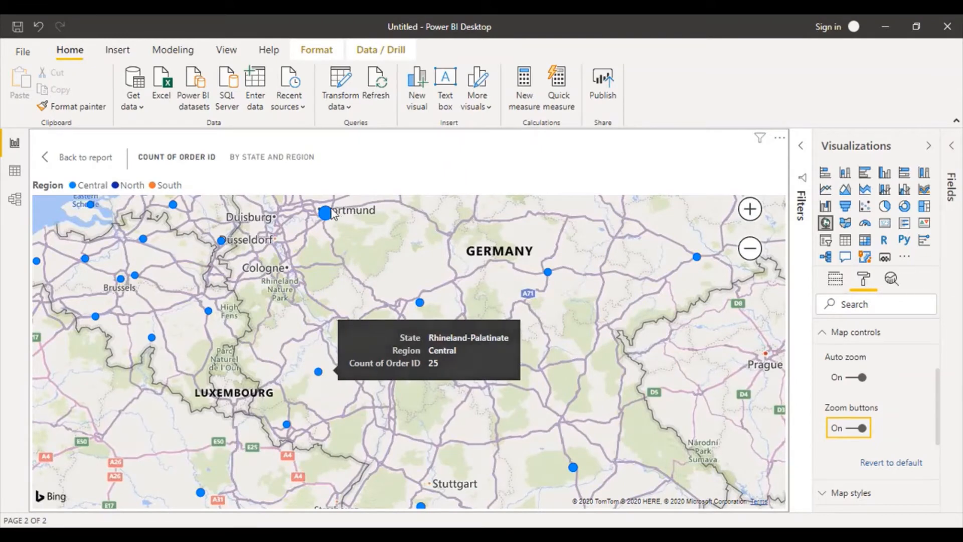
pyautogui.moveTo(326, 214)
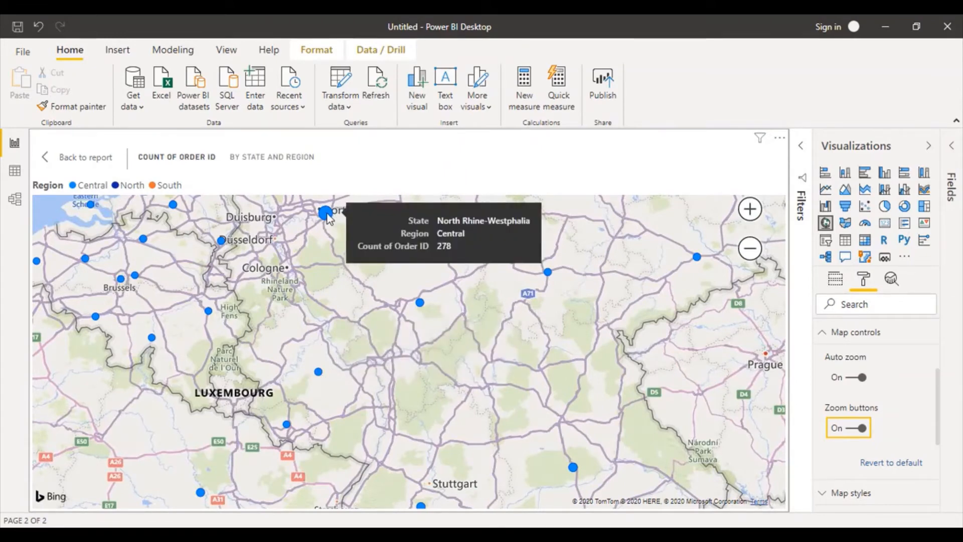
pyautogui.moveTo(221, 243)
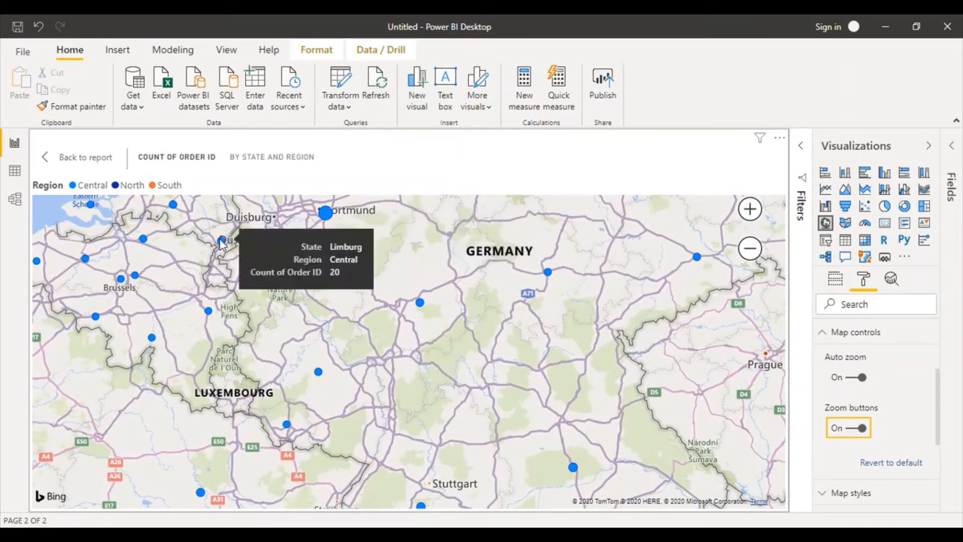
pyautogui.click(750, 254)
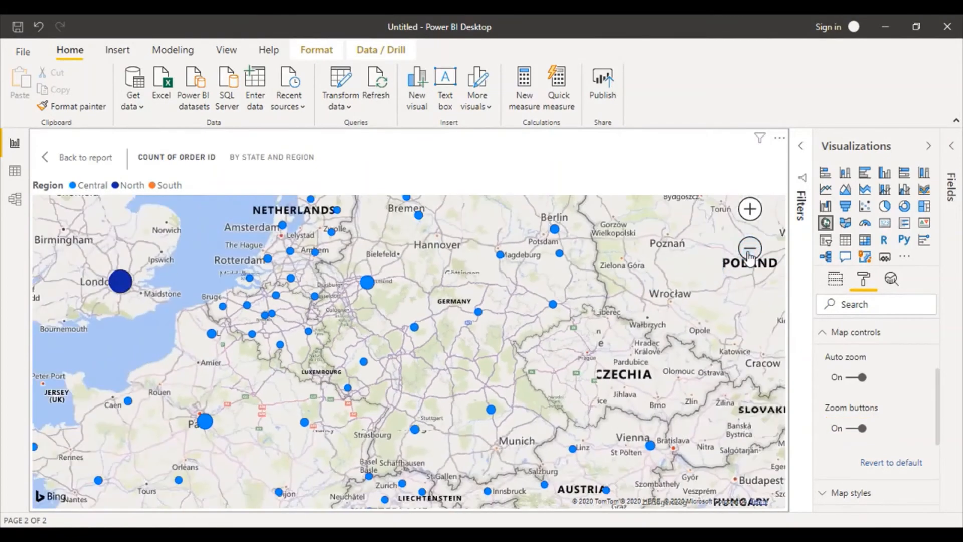
pyautogui.click(750, 251)
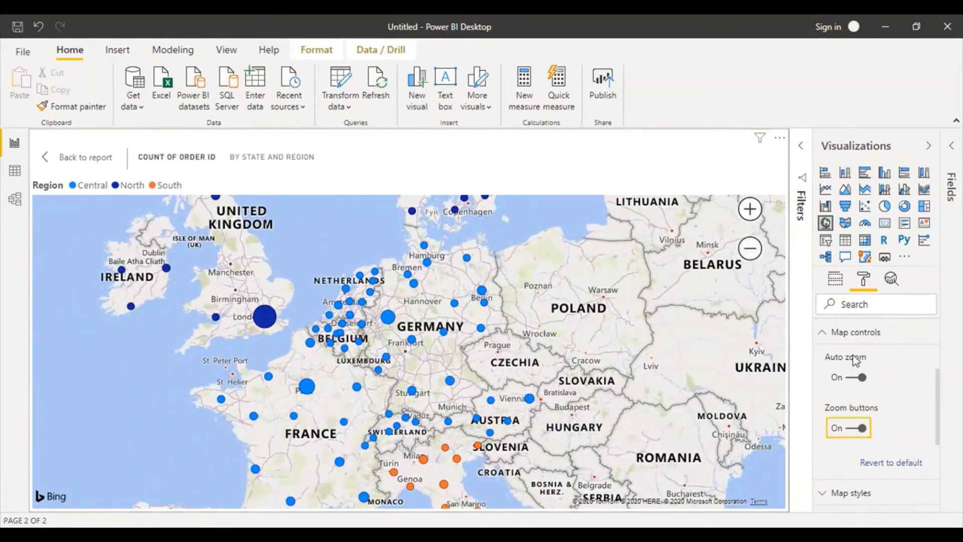
# Try the Aerial theme for the map style with a close-up of Germany, and switch the theme to Dark
pyautogui.click(824, 331)
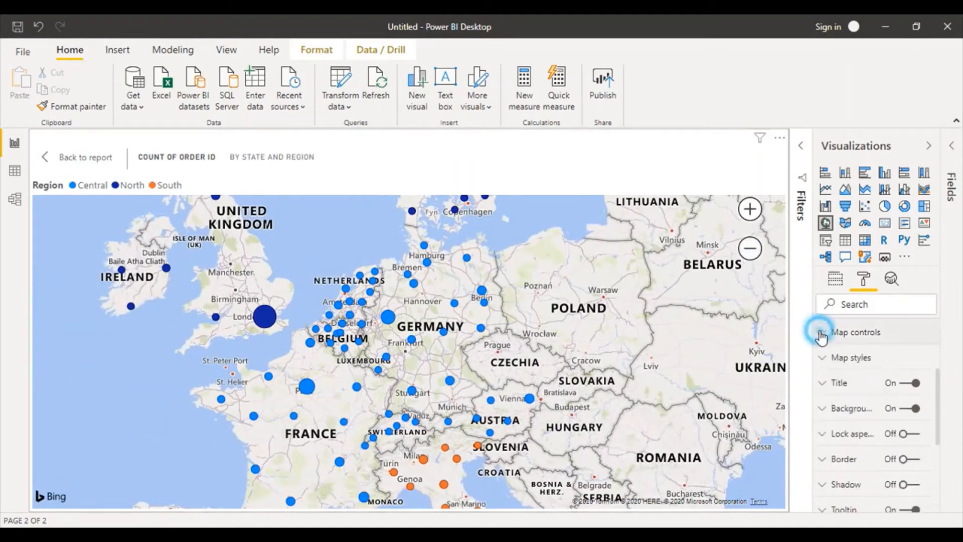
pyautogui.click(824, 358)
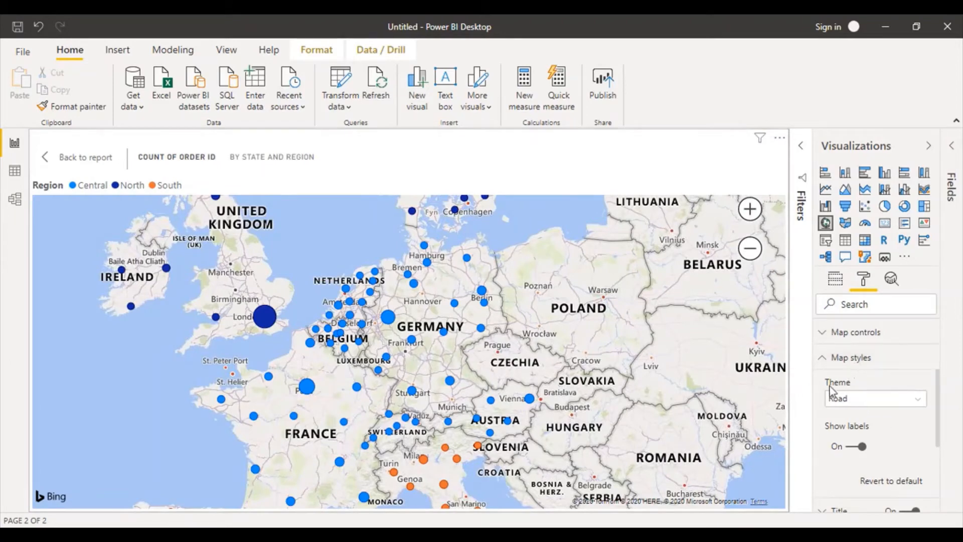
pyautogui.click(919, 398)
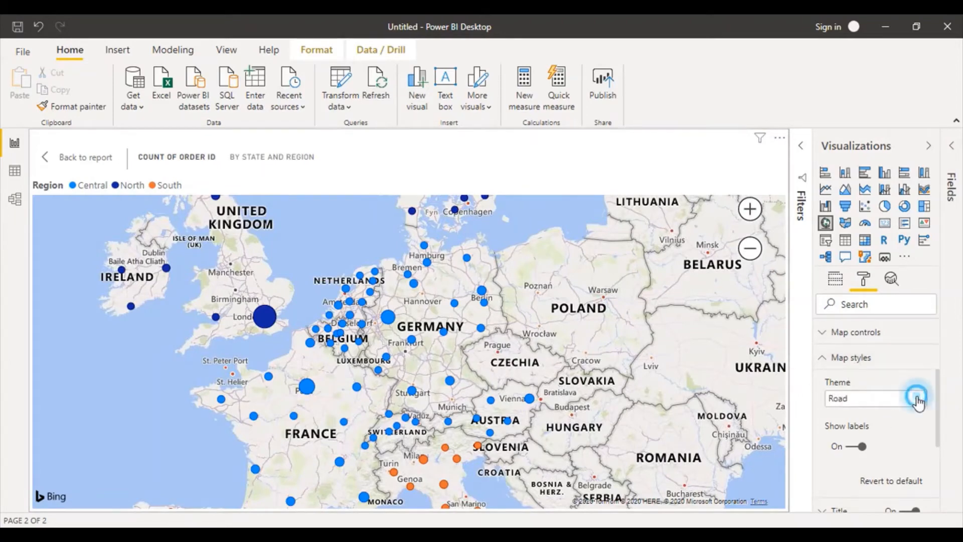
pyautogui.click(875, 415)
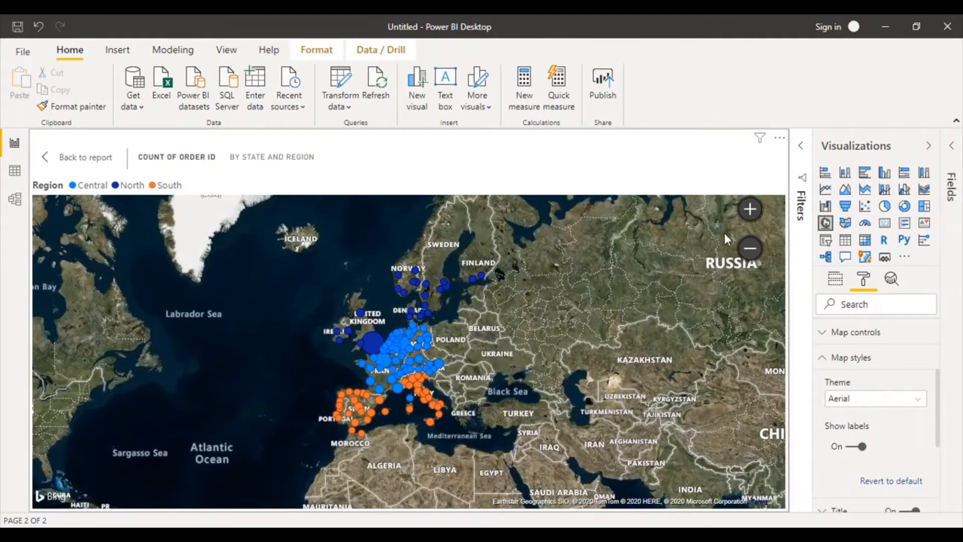
pyautogui.click(748, 215)
pyautogui.click(748, 215)
pyautogui.click(748, 215)
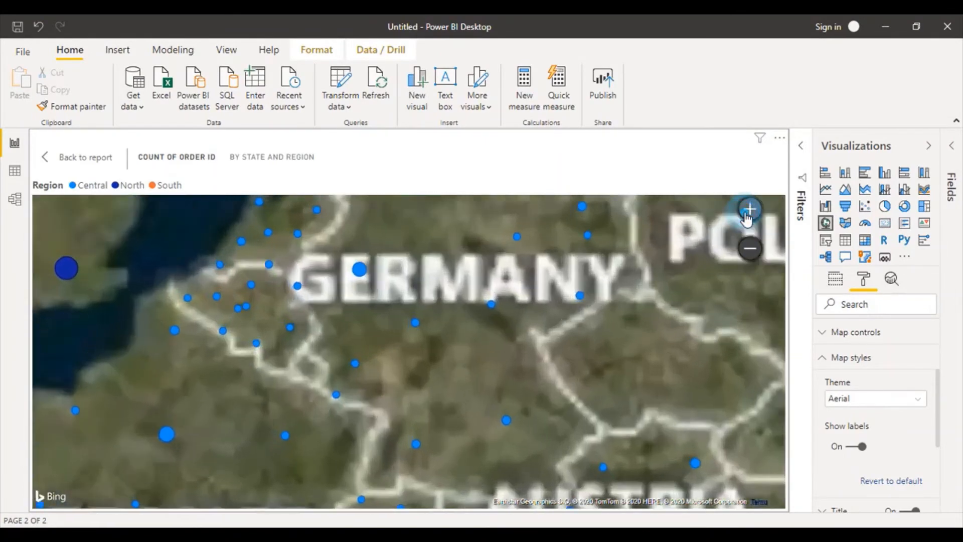
pyautogui.click(748, 215)
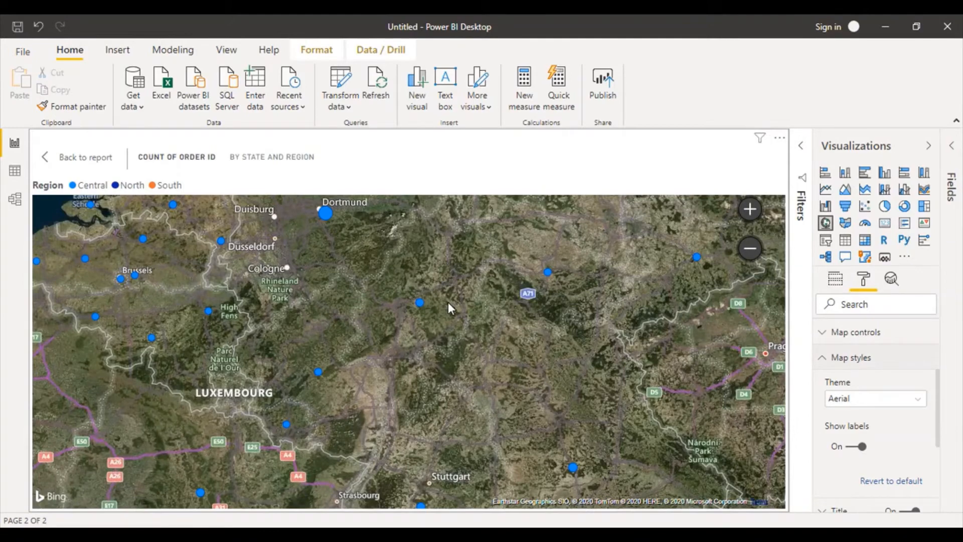
pyautogui.click(896, 399)
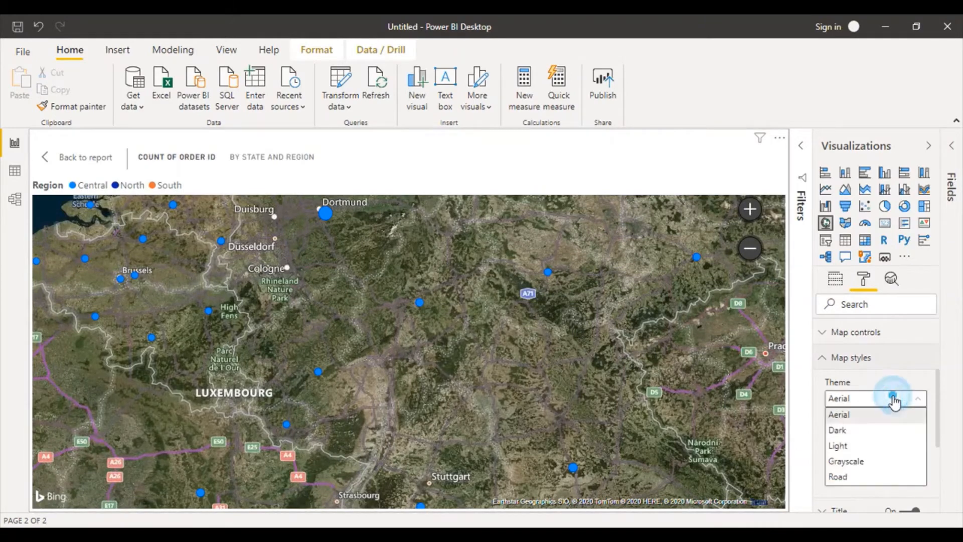
pyautogui.click(861, 432)
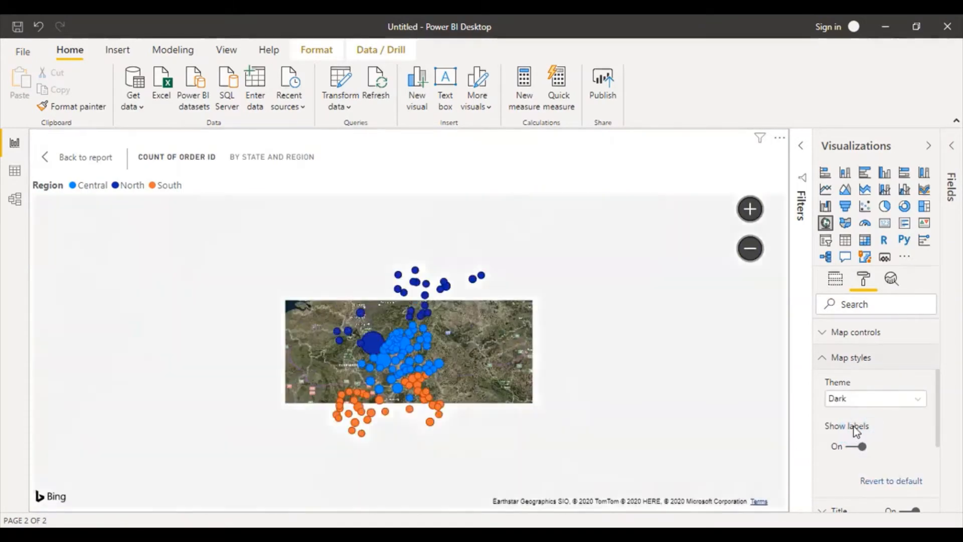
# Set the map's style theme to Aerial and collapse the map styles settings
pyautogui.click(883, 399)
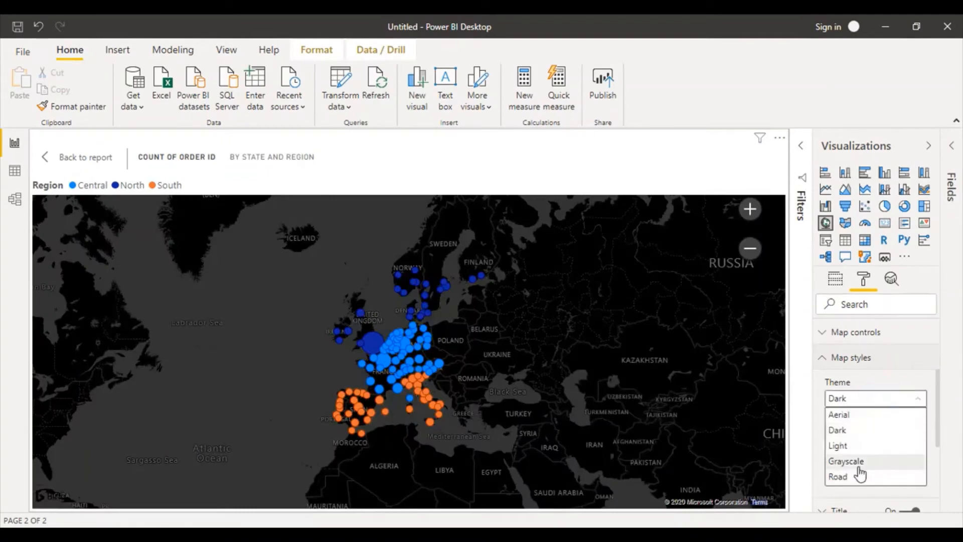
pyautogui.click(842, 416)
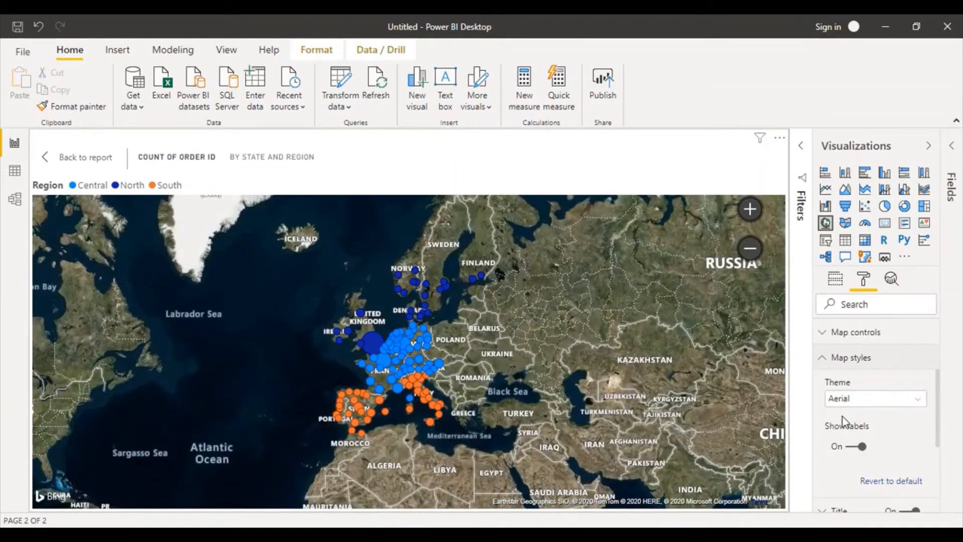
pyautogui.click(823, 358)
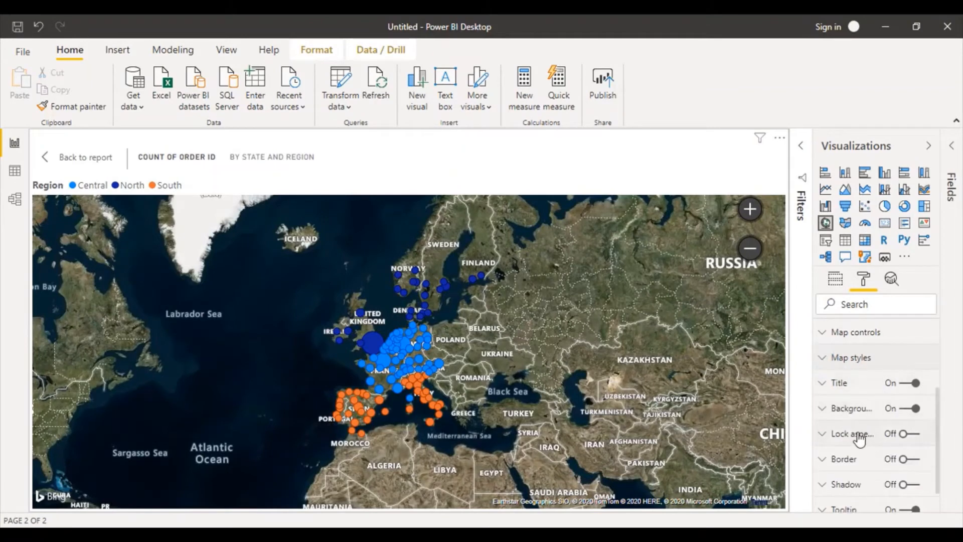
# Turn the map's tooltip off and back on, checking a data point in Finland
pyautogui.moveTo(939, 420); pyautogui.dragTo(929, 445)
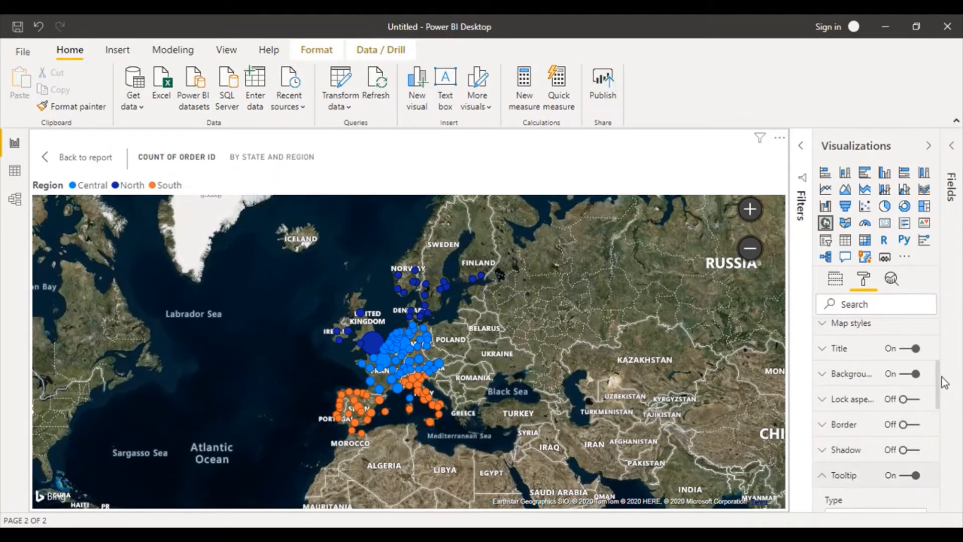
pyautogui.moveTo(941, 377); pyautogui.dragTo(939, 407)
pyautogui.click(913, 375)
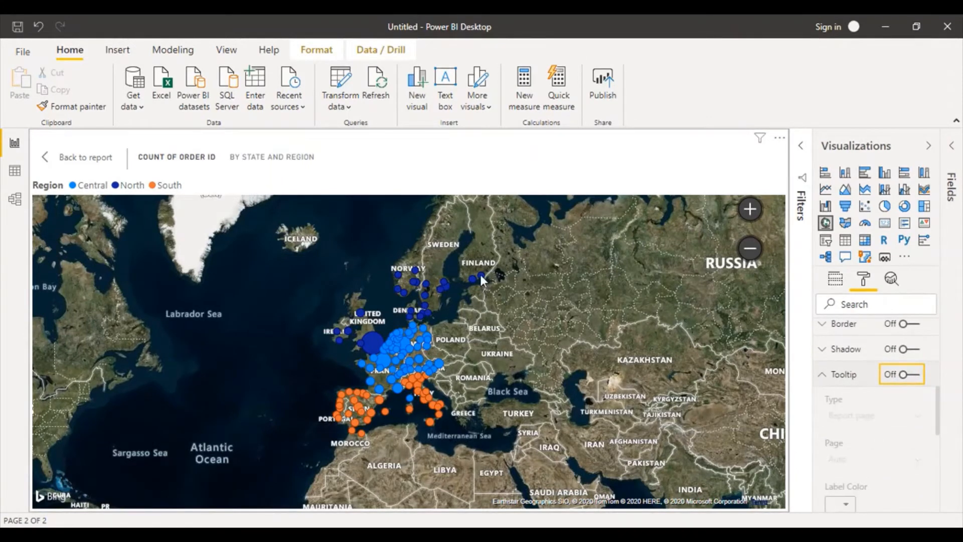
pyautogui.click(907, 374)
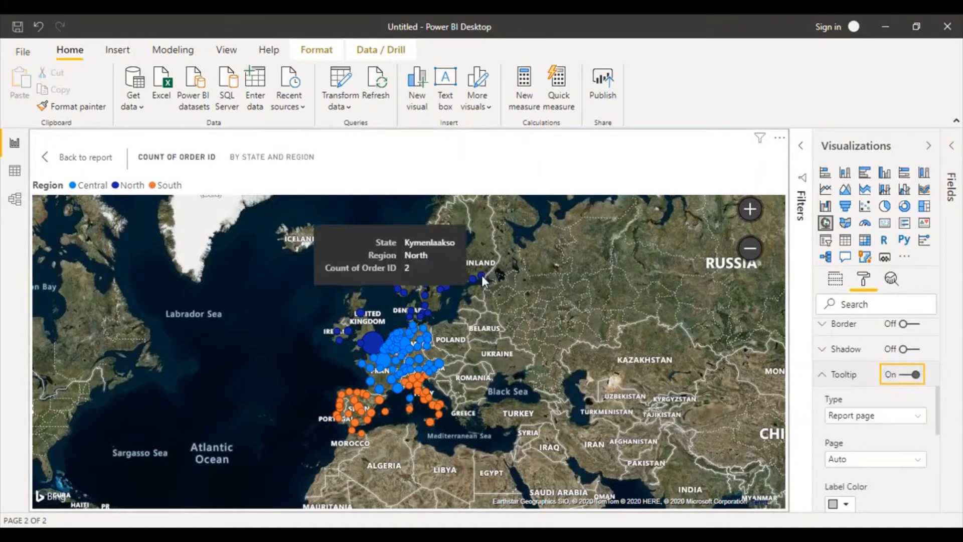
# Set the map's data colors to dark gray for Central, black for North and light gray for South
pyautogui.moveTo(936, 402); pyautogui.dragTo(939, 369)
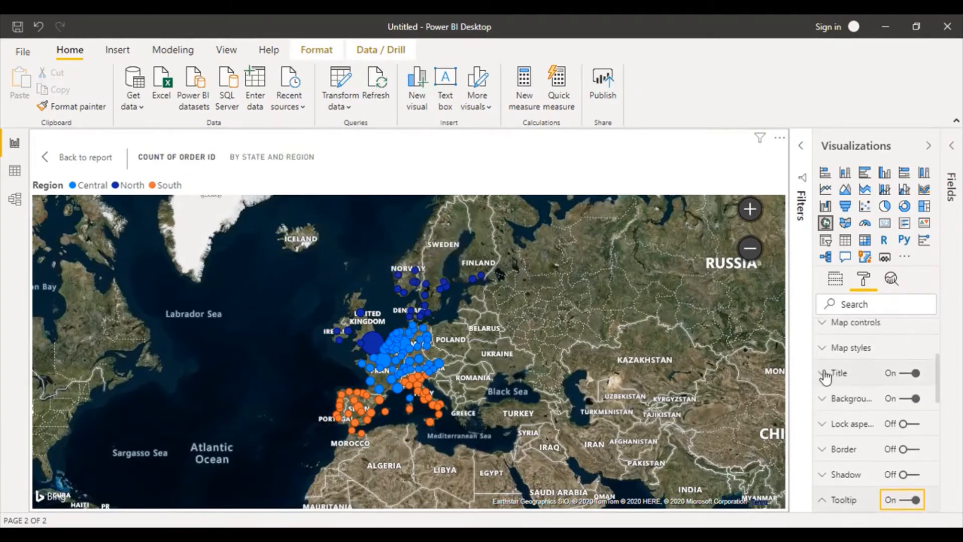
pyautogui.click(828, 348)
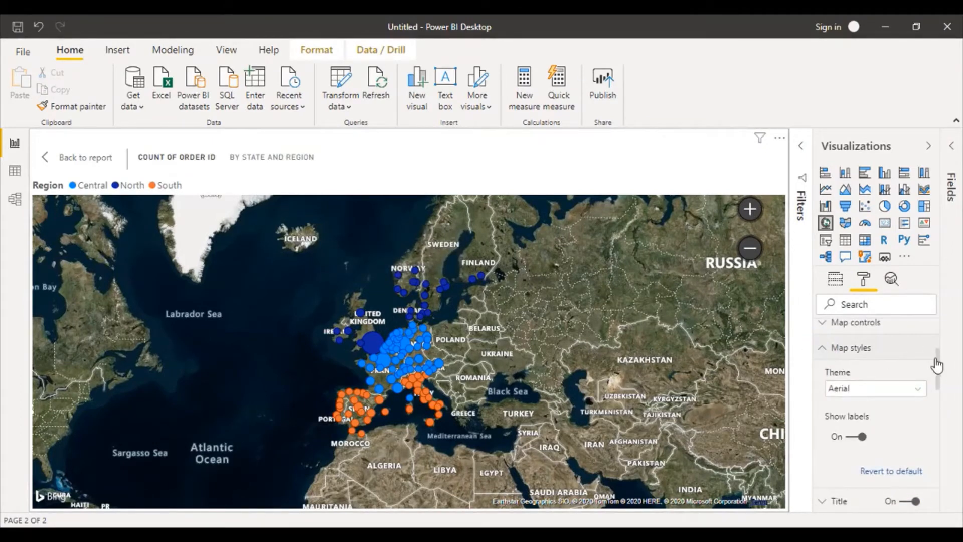
pyautogui.moveTo(939, 363); pyautogui.dragTo(937, 341)
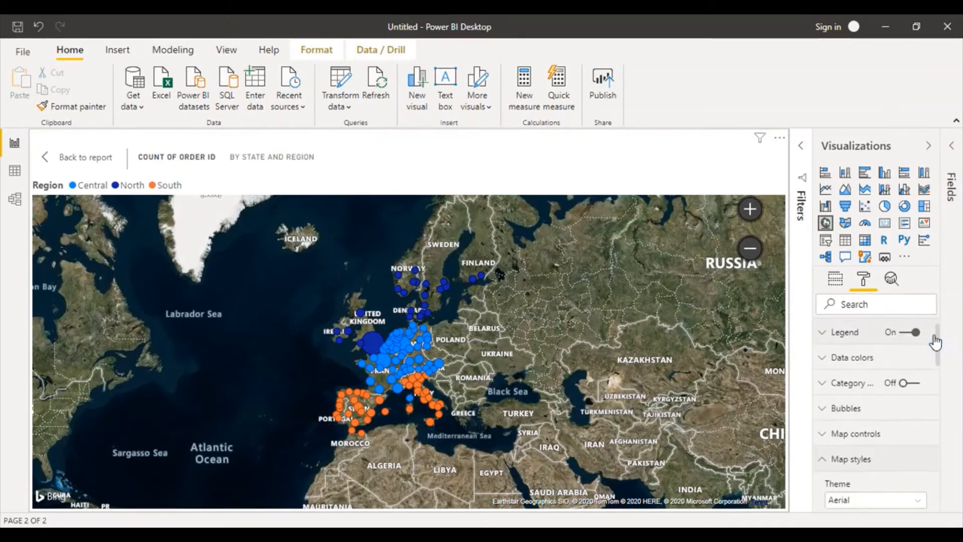
pyautogui.click(825, 358)
pyautogui.click(845, 400)
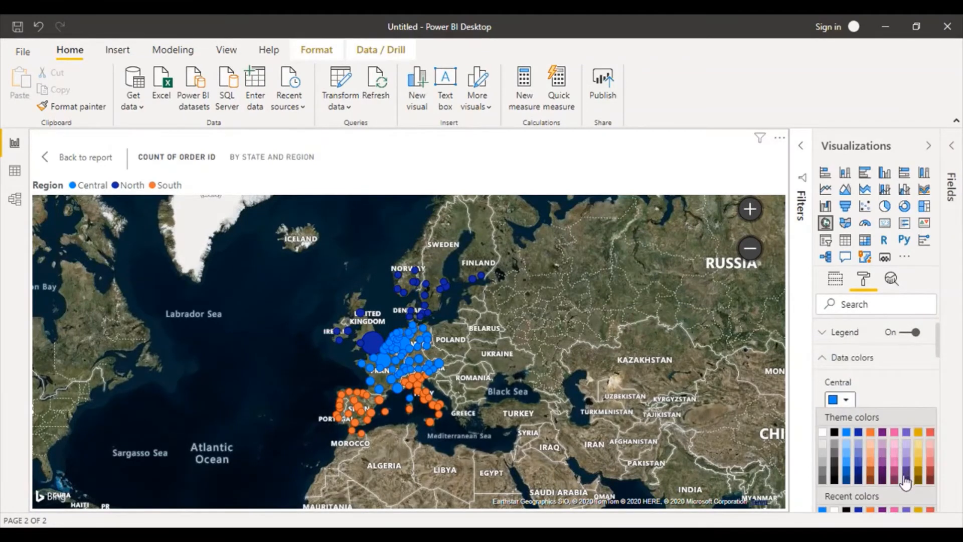
pyautogui.click(836, 454)
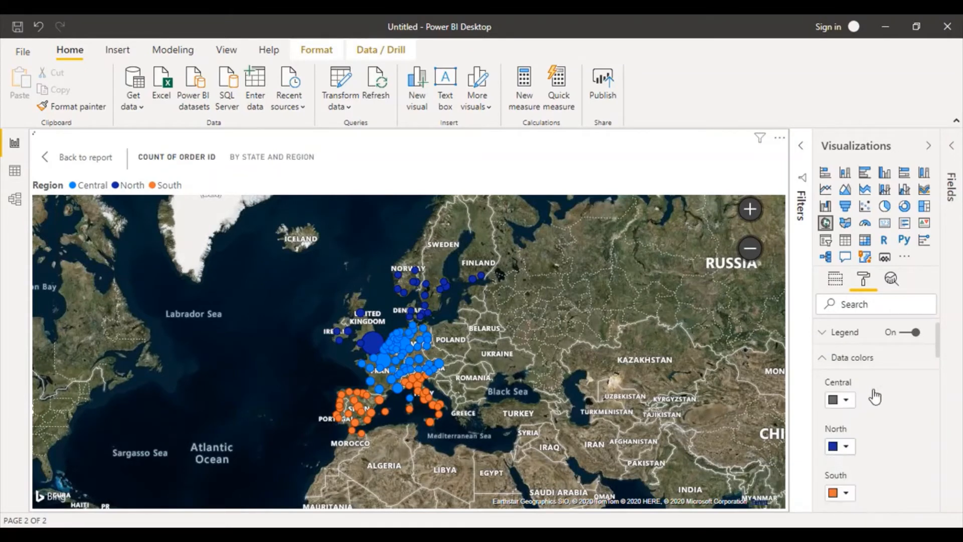
pyautogui.click(843, 451)
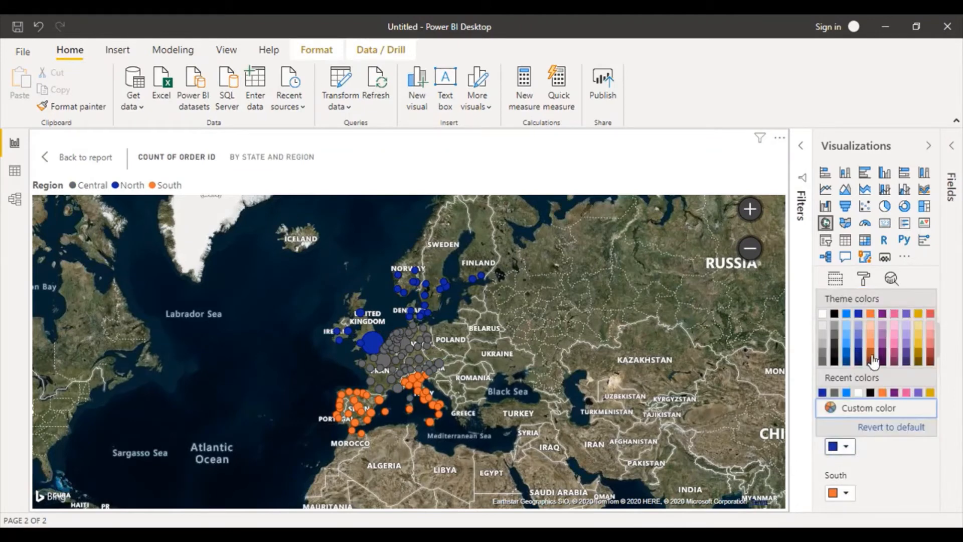
pyautogui.click(835, 360)
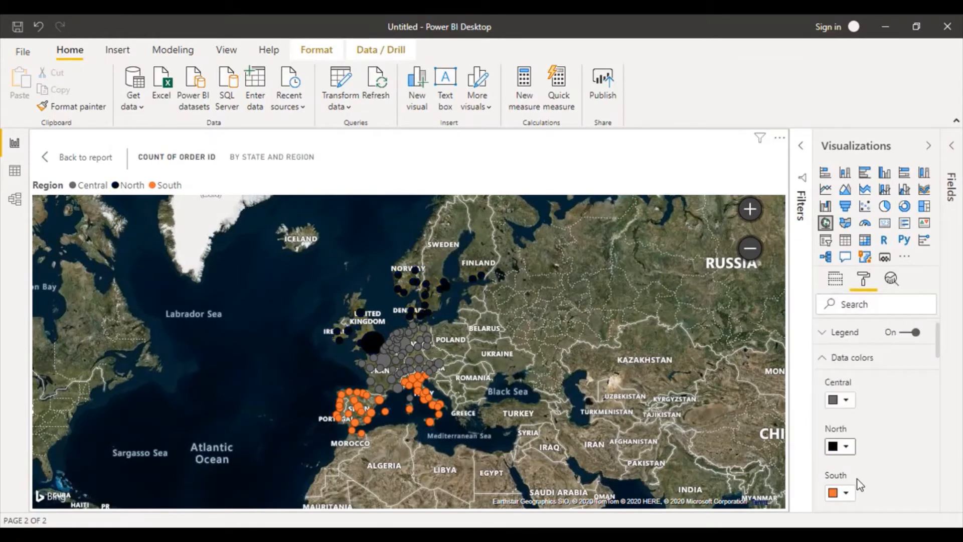
pyautogui.click(844, 492)
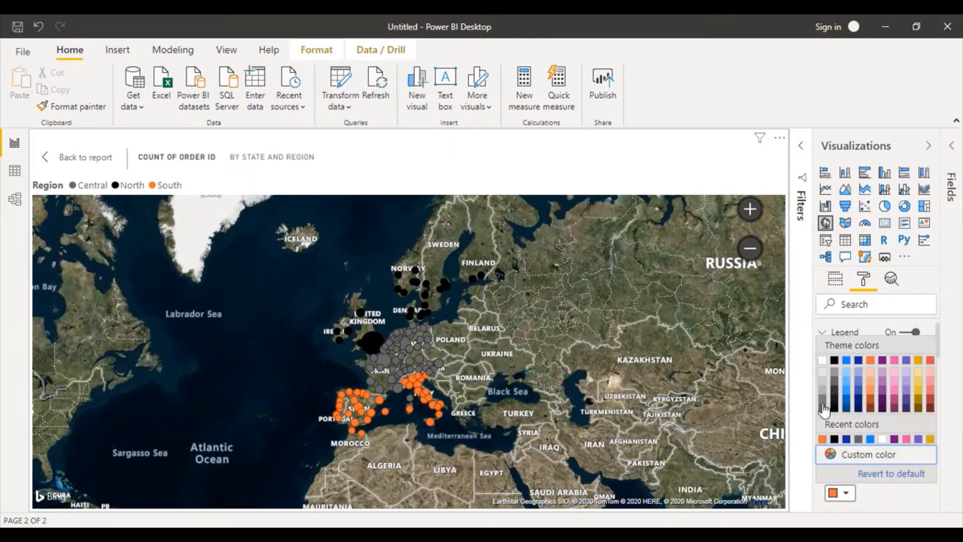
pyautogui.click(823, 387)
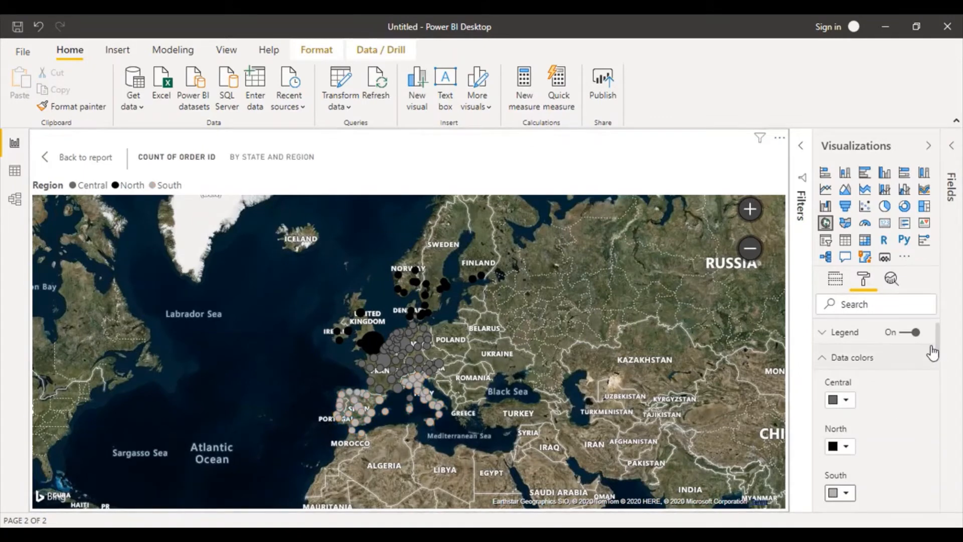
# Review the map legend's name, color, font family and text size options, and return to the report page
pyautogui.moveTo(937, 347); pyautogui.dragTo(942, 326)
pyautogui.click(822, 356)
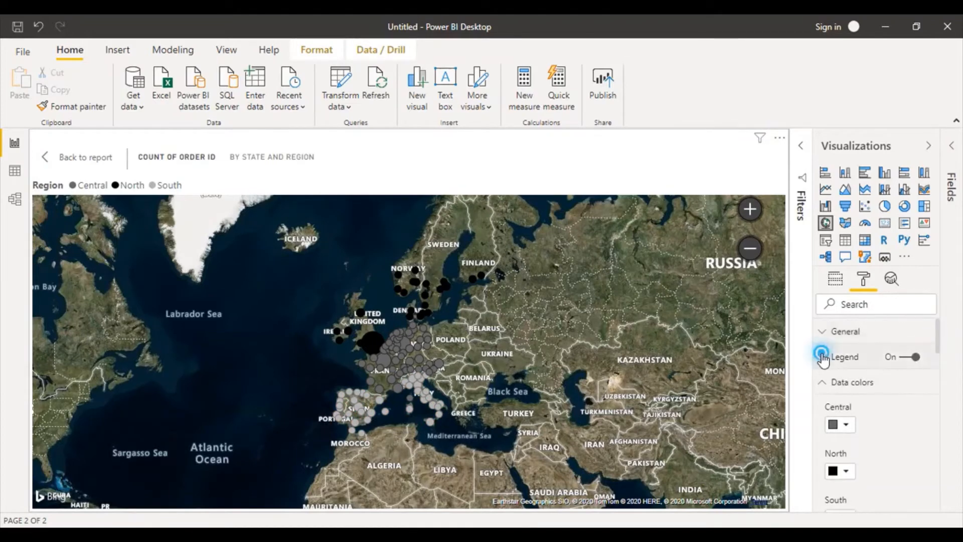
pyautogui.moveTo(941, 341); pyautogui.dragTo(938, 364)
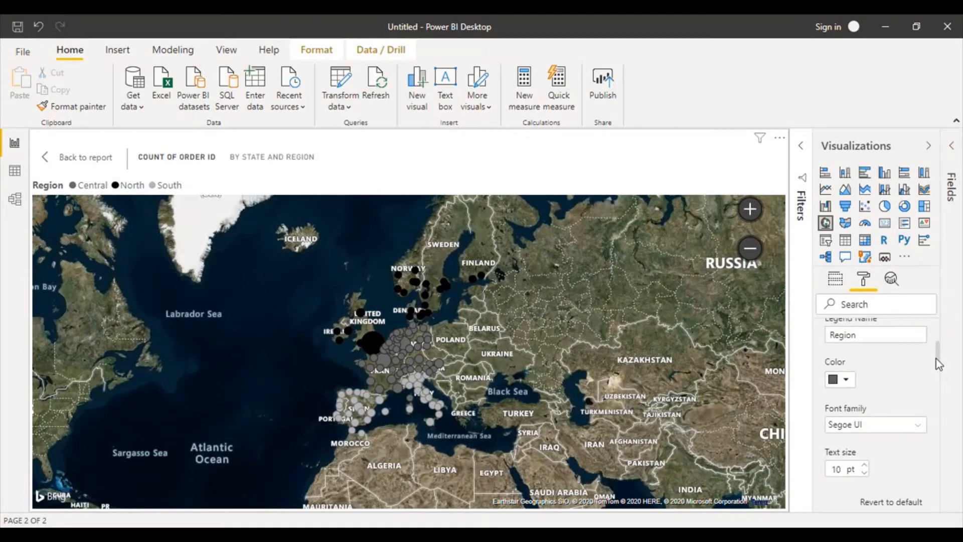
pyautogui.click(645, 533)
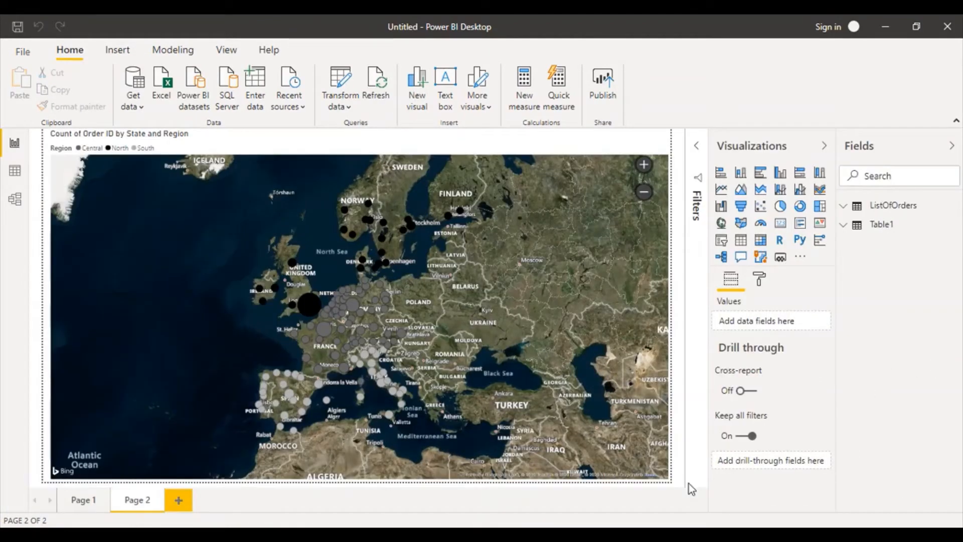
pyautogui.click(791, 534)
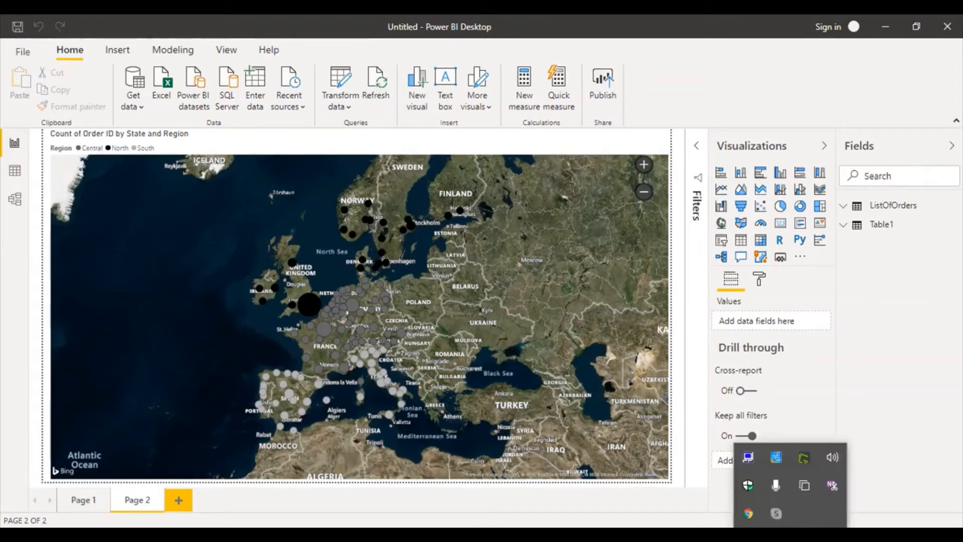
pyautogui.click(790, 533)
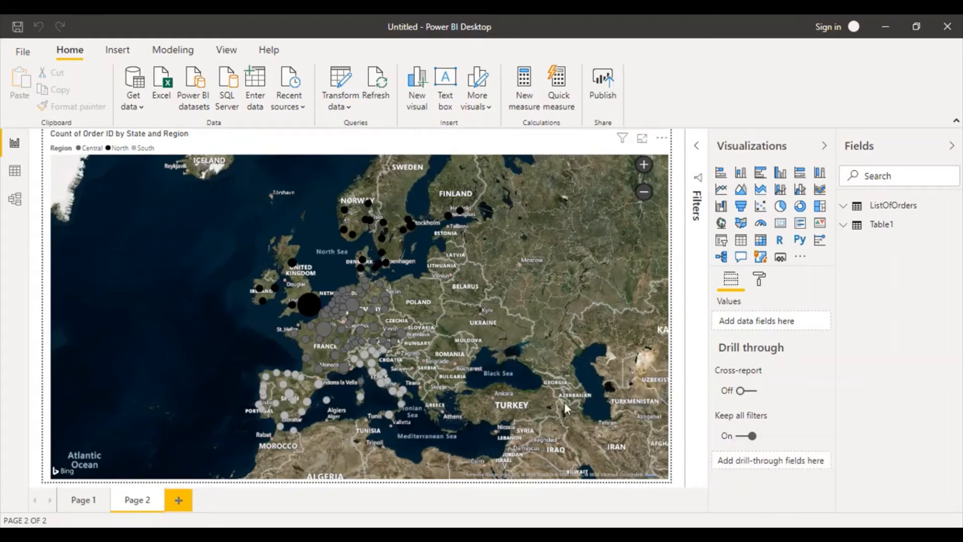
# Switch to Chrome and view the SuperDataScience practice datasets page offering SuperStoreUS-2015.xlsx
pyautogui.click(506, 535)
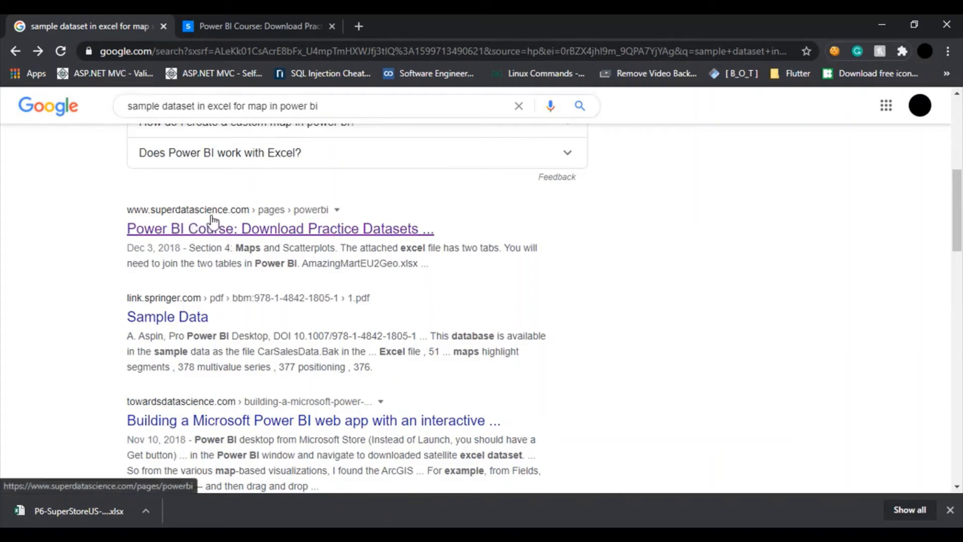
pyautogui.click(282, 20)
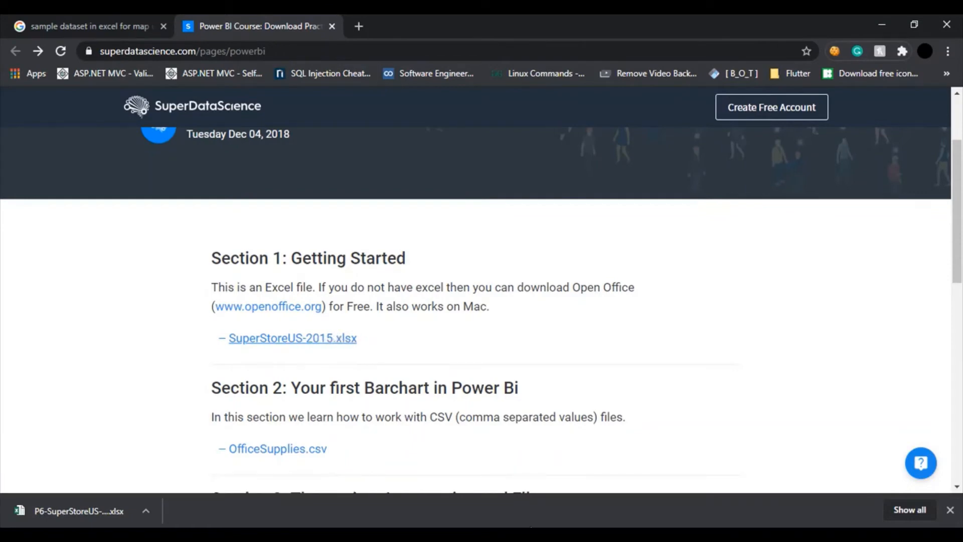
# Switch to the P6-SuperStoreUS-2015 workbook in Excel and examine the Returns, Users and Orders sheets, including the State or Province column
pyautogui.click(531, 532)
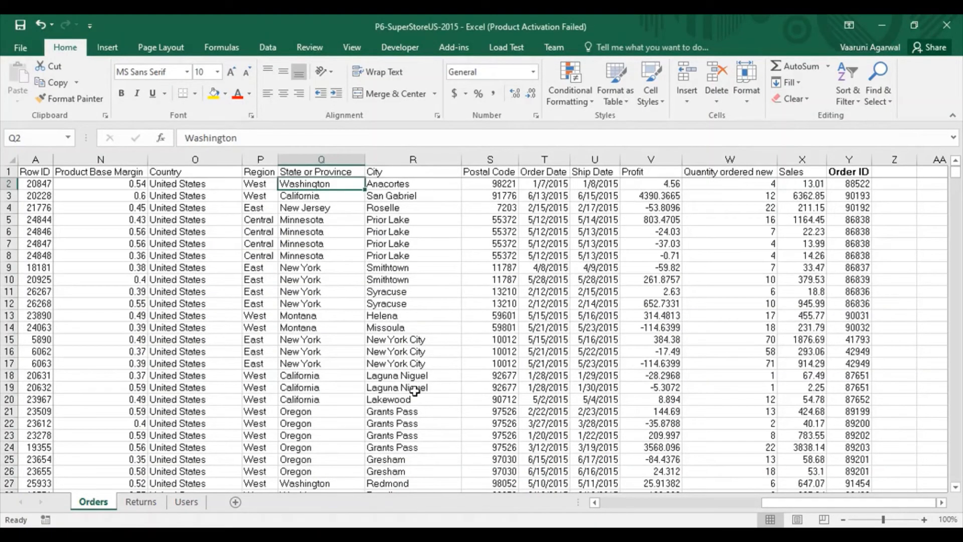
pyautogui.click(141, 502)
pyautogui.click(183, 503)
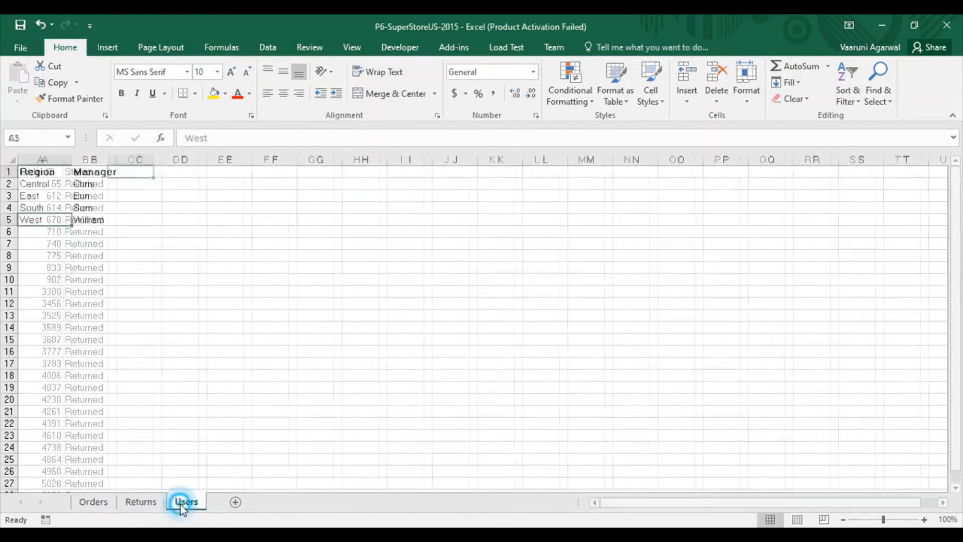
pyautogui.click(96, 506)
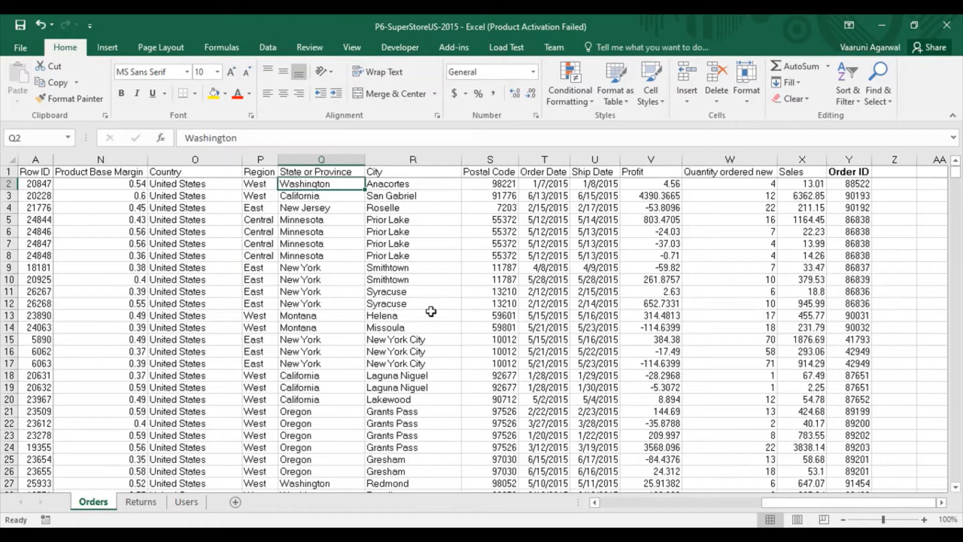
pyautogui.click(313, 172)
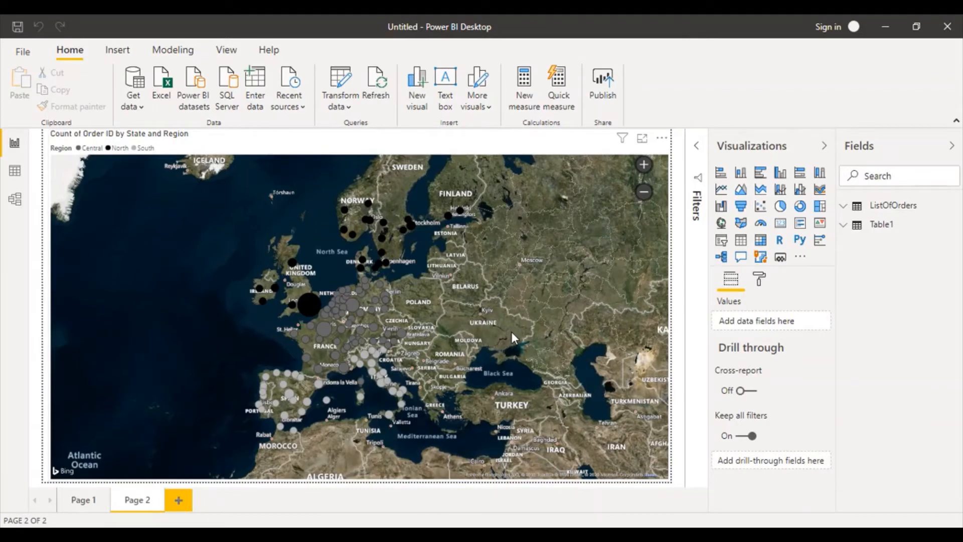
# Switch to Power BI Desktop and open the P6-SuperStoreUS-2015 workbook from Downloads as an Excel data source
pyautogui.click(137, 106)
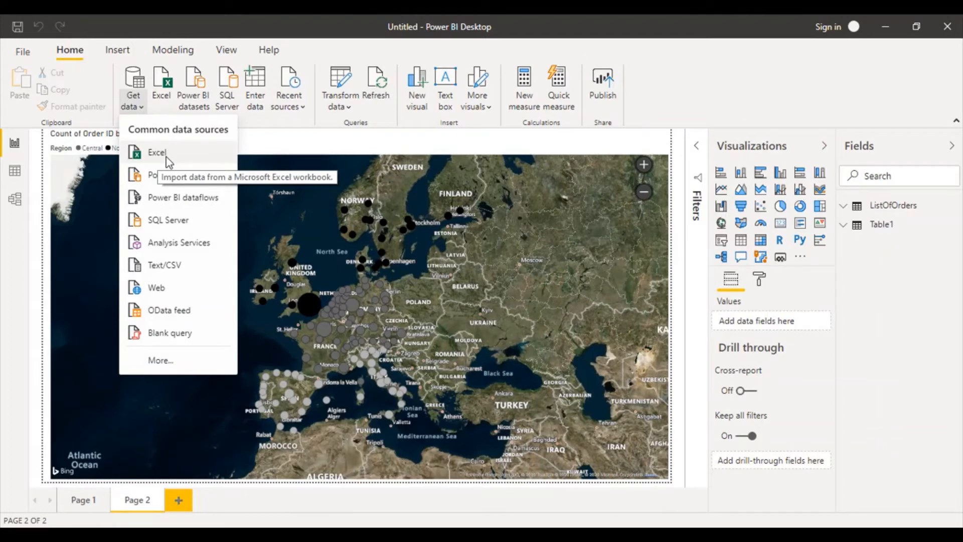
pyautogui.click(157, 153)
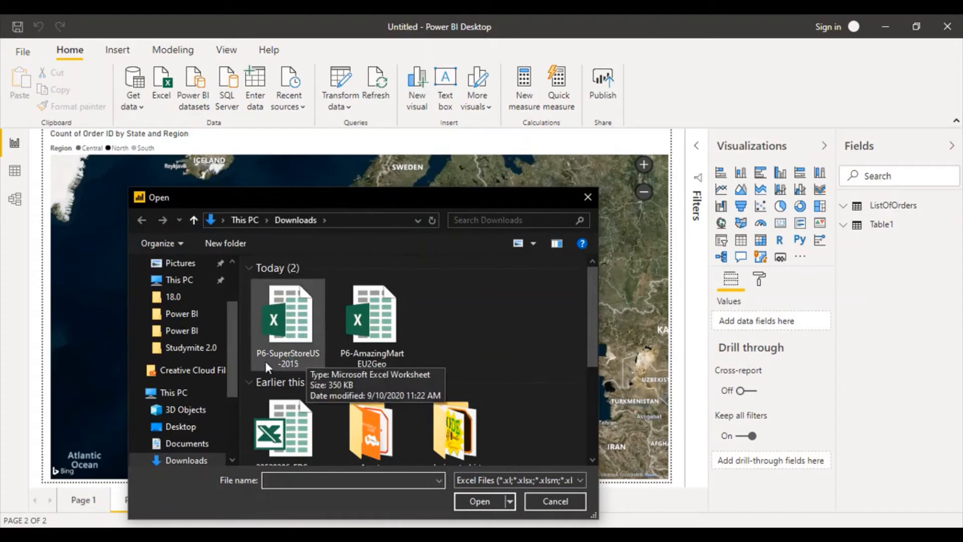
pyautogui.click(287, 368)
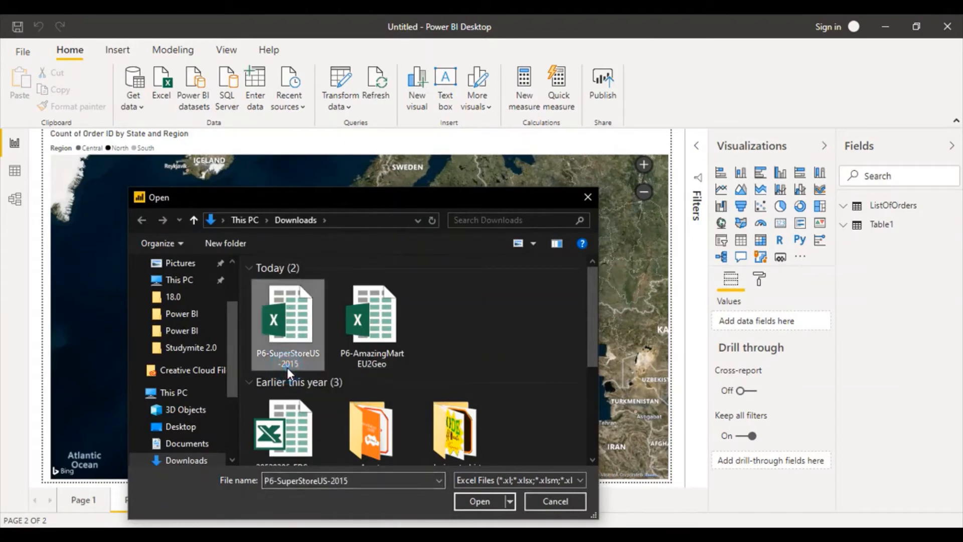
pyautogui.click(471, 498)
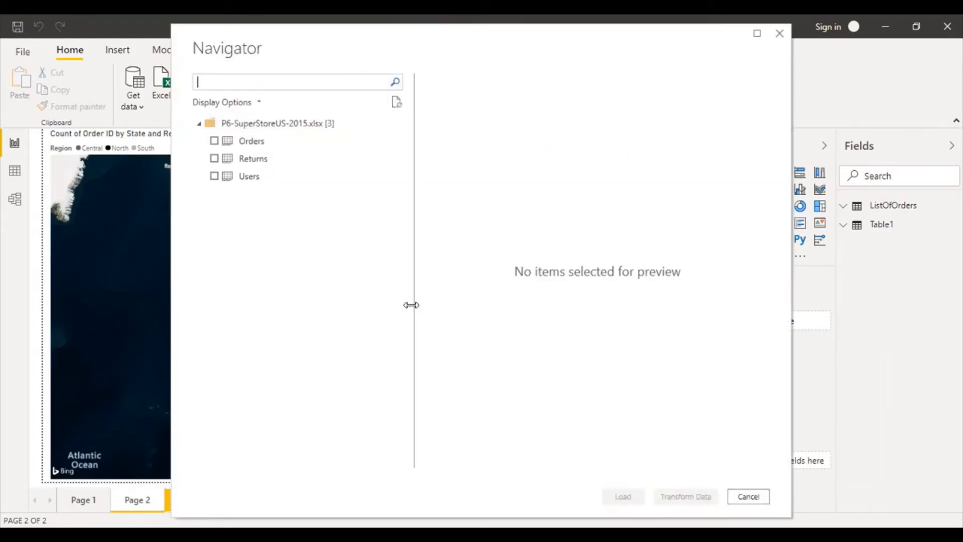
# Preview the Orders sheet's location columns, load that sheet into the report, and expand the Orders table's fields
pyautogui.click(249, 144)
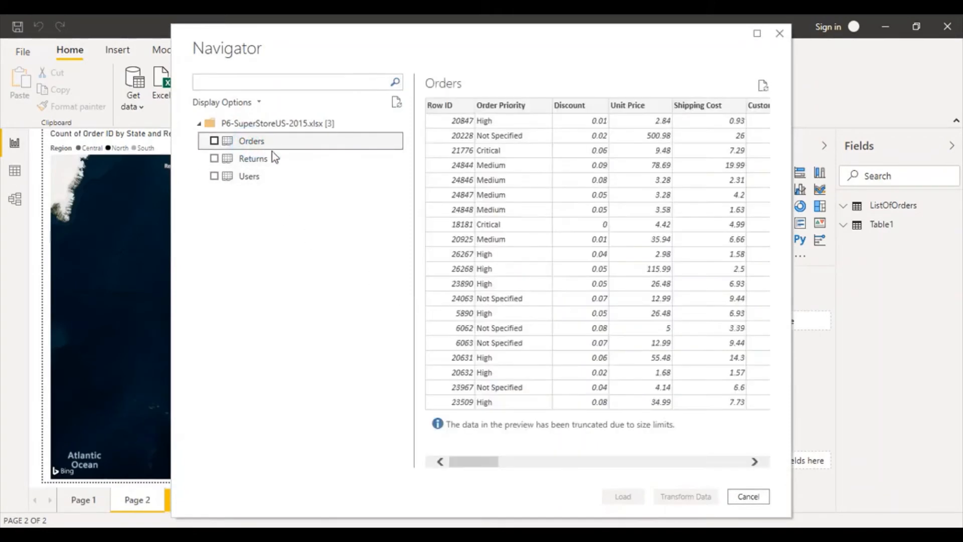
pyautogui.moveTo(481, 462); pyautogui.dragTo(666, 452)
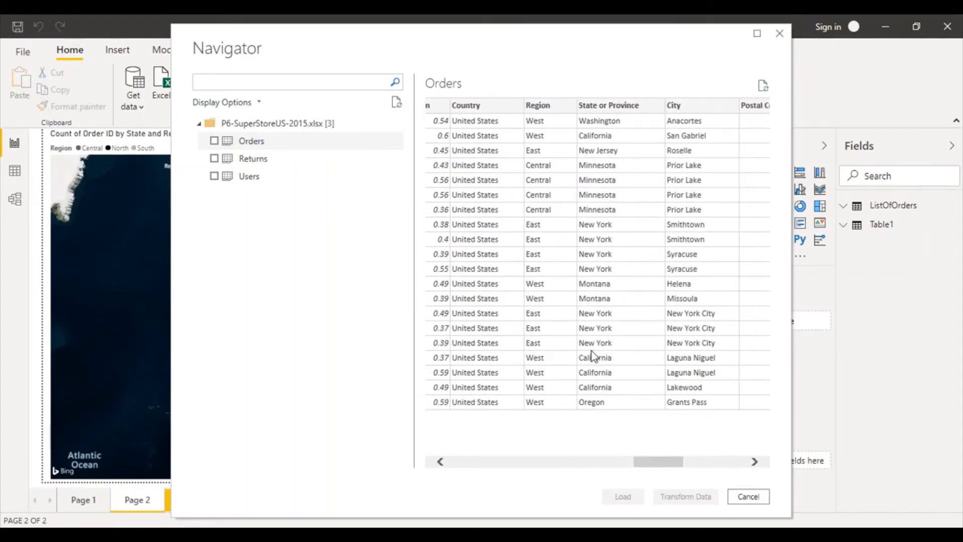
pyautogui.click(218, 144)
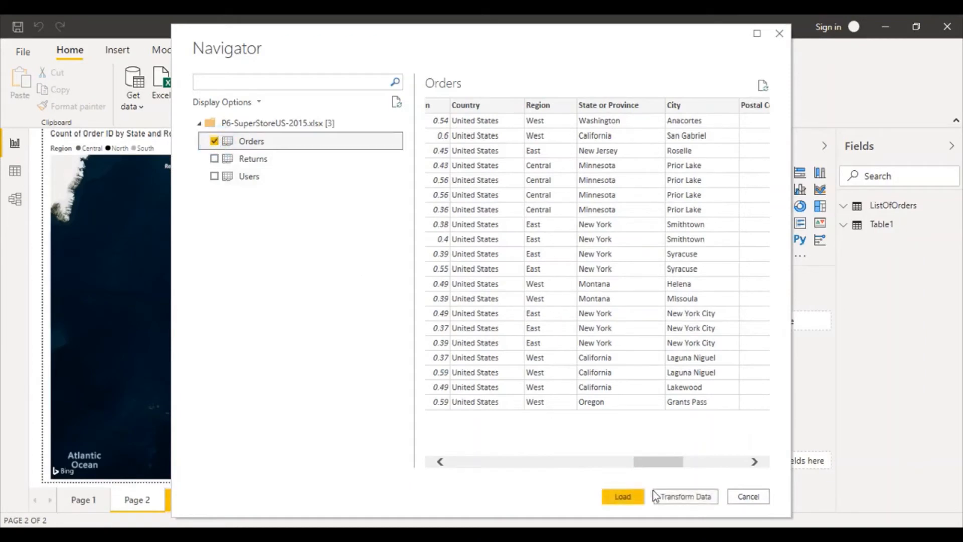
pyautogui.click(621, 496)
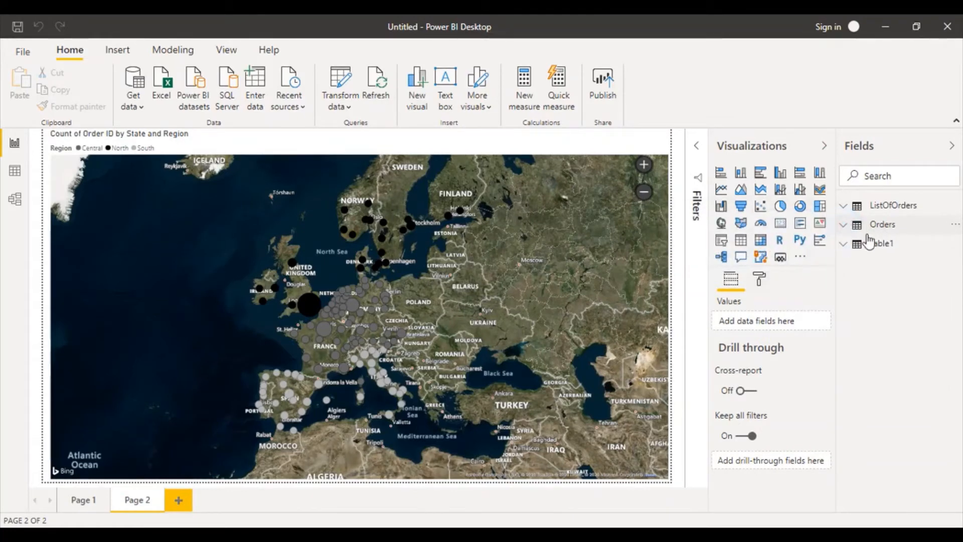
pyautogui.click(844, 224)
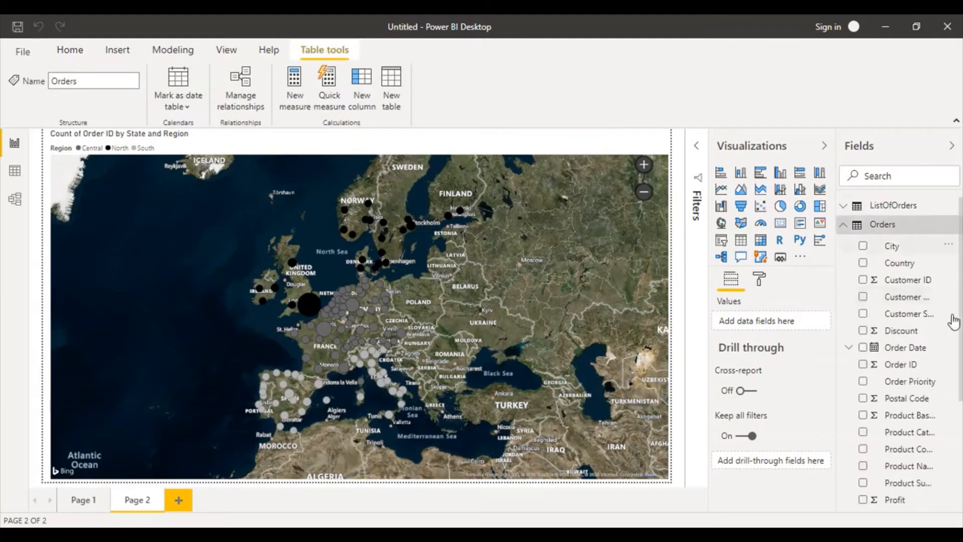
# Add a report page with a filled map enlarged to fill the canvas, using the Orders table's State or Province field as location
pyautogui.moveTo(959, 265); pyautogui.dragTo(962, 406)
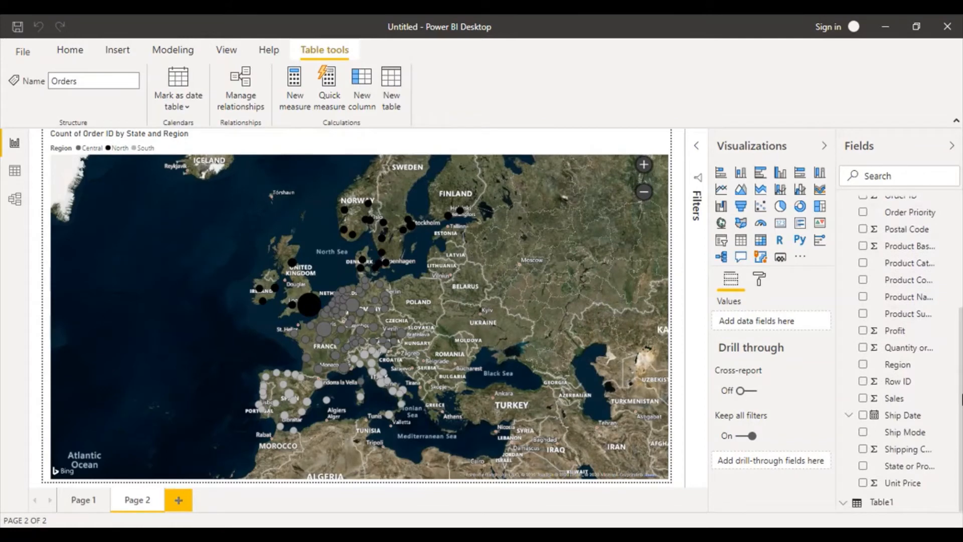
pyautogui.click(962, 400)
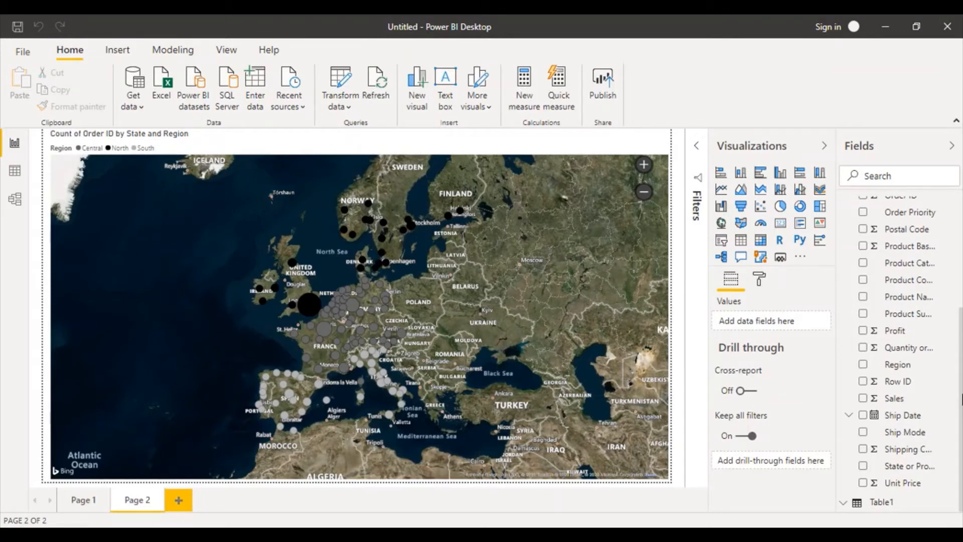
pyautogui.click(178, 503)
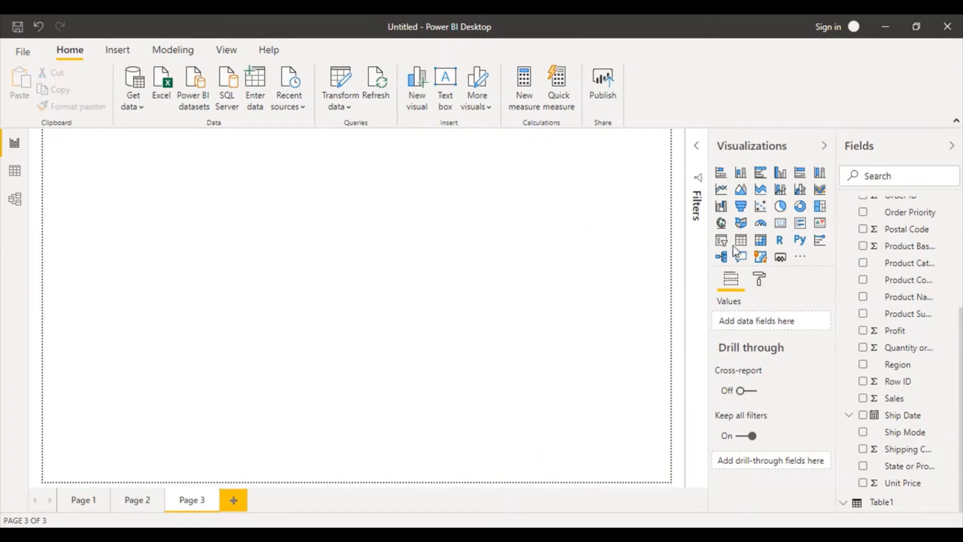
pyautogui.click(742, 228)
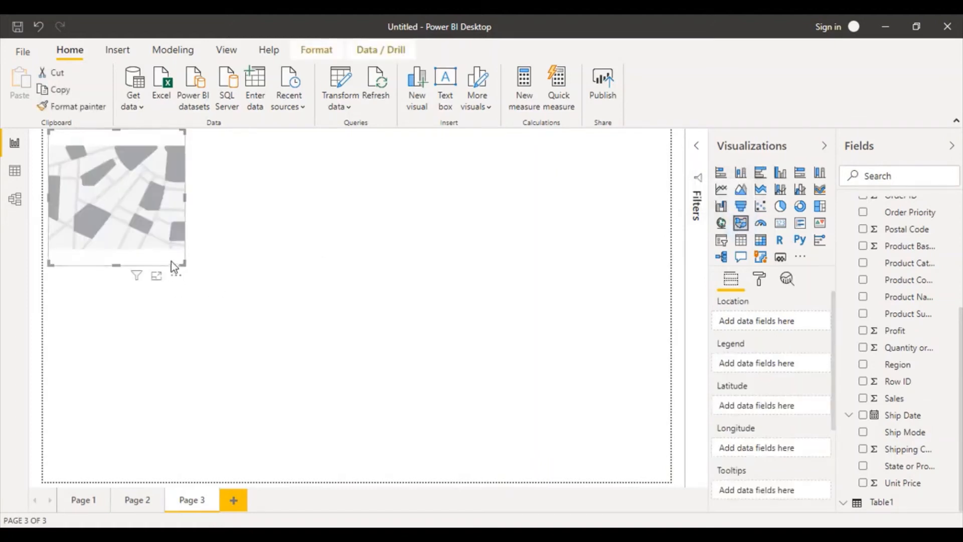
pyautogui.moveTo(182, 263); pyautogui.dragTo(719, 493)
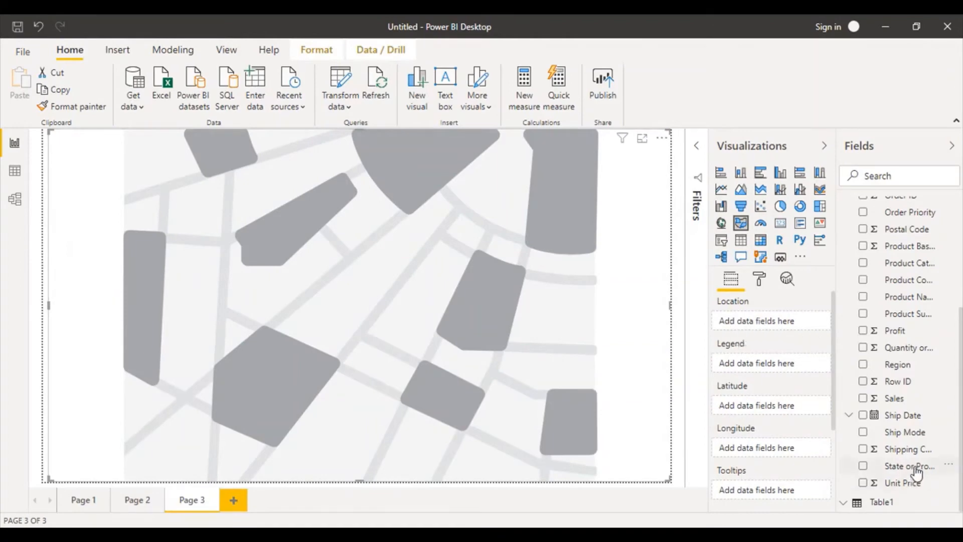
pyautogui.moveTo(915, 469); pyautogui.dragTo(782, 325)
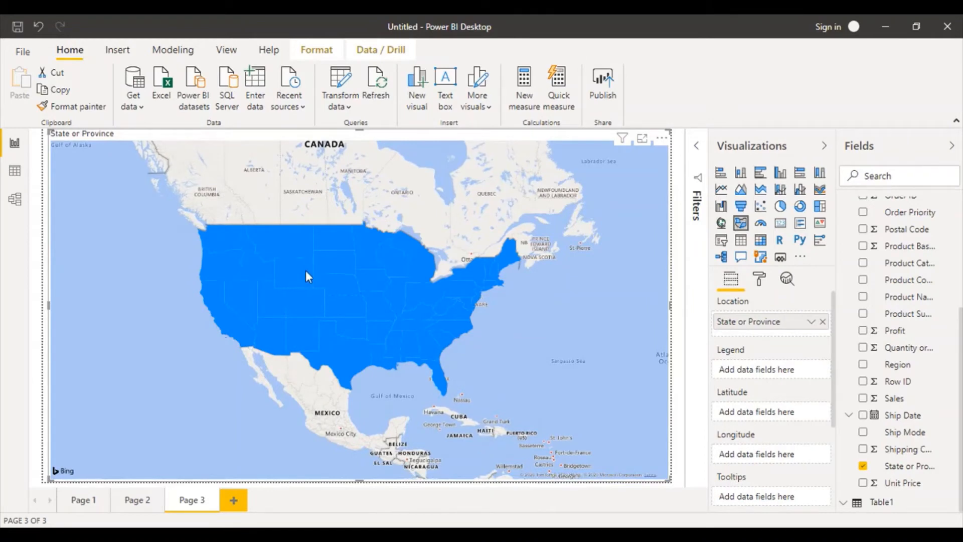
# Set Region as the filled map's legend and check the tooltips of several states
pyautogui.moveTo(306, 272)
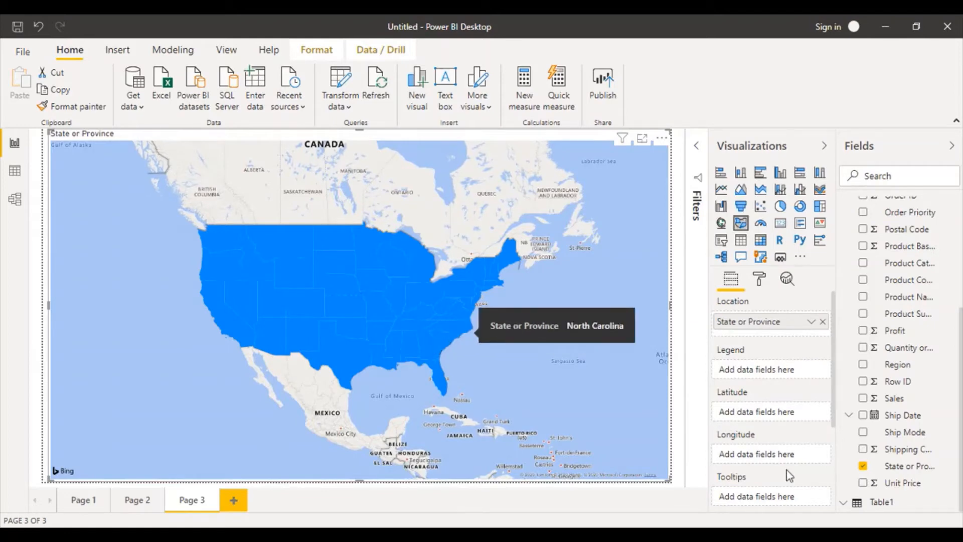
pyautogui.click(791, 535)
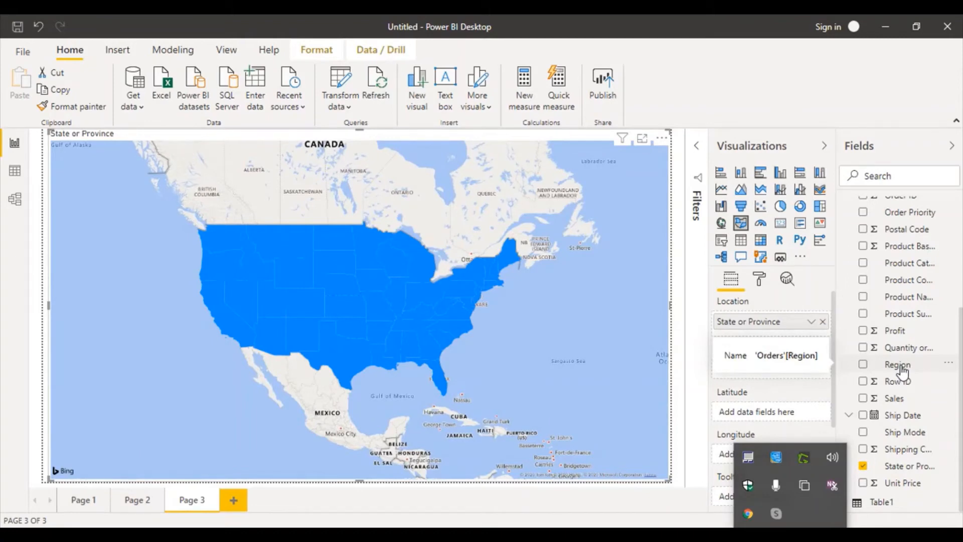
pyautogui.moveTo(902, 371); pyautogui.dragTo(777, 379)
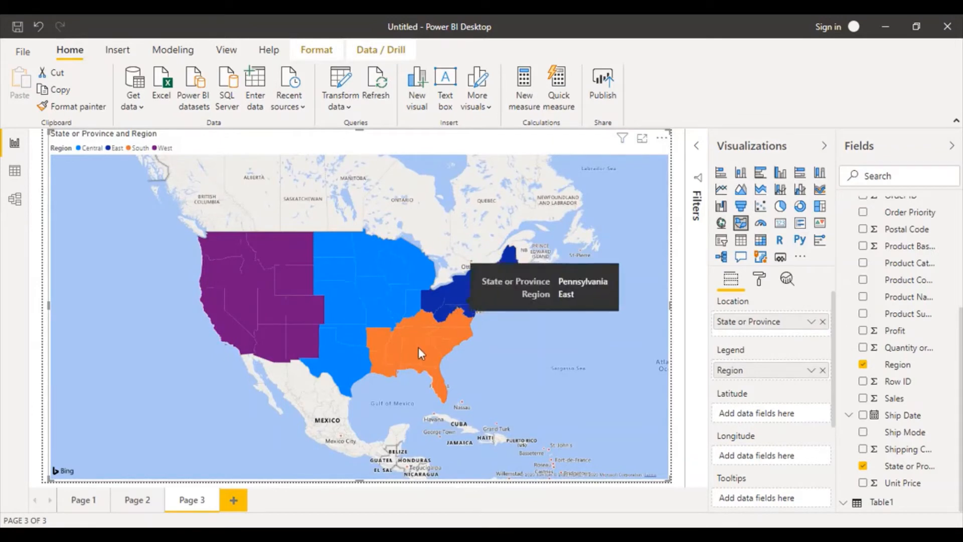
pyautogui.moveTo(417, 348)
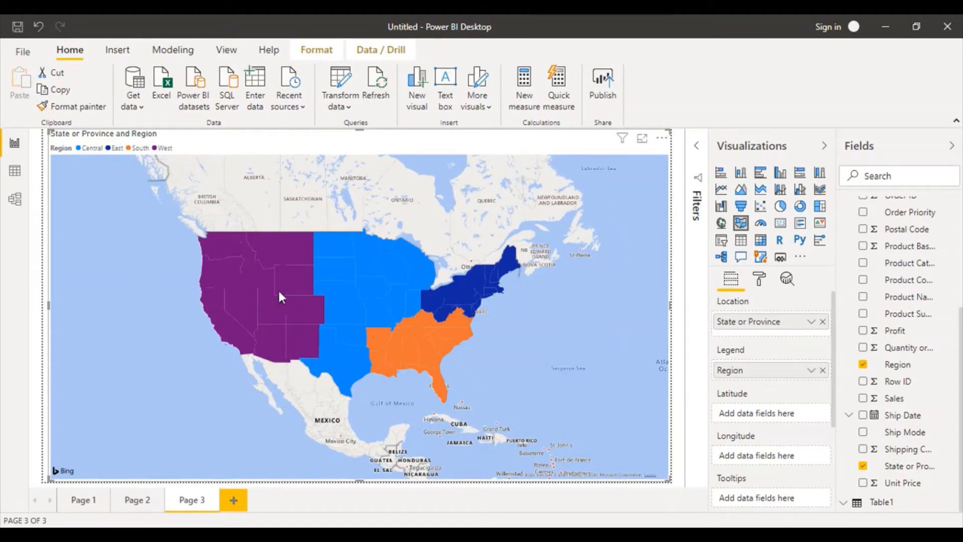
pyautogui.moveTo(226, 253)
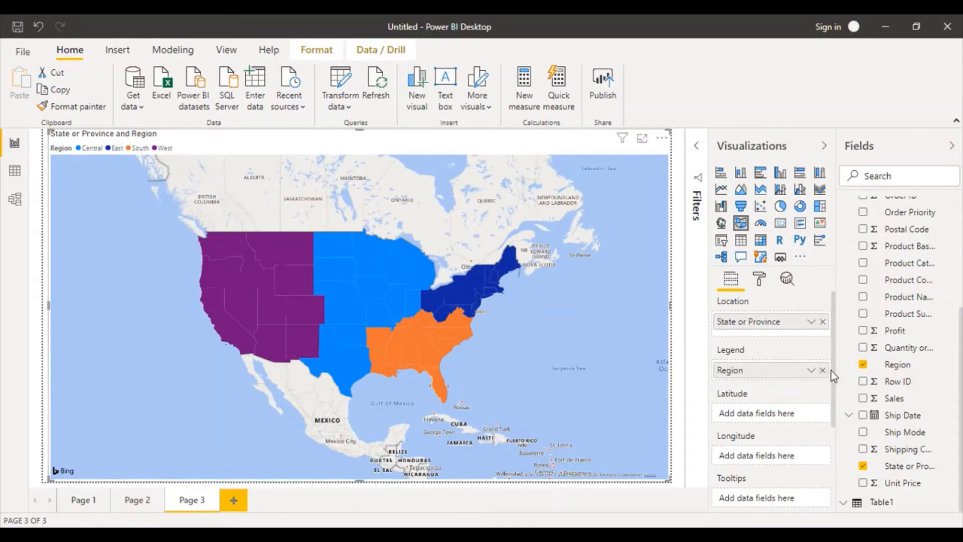
# Set the data category of the State or Province field to State or Province
pyautogui.moveTo(833, 373)
pyautogui.mouseDown()
pyautogui.moveTo(827, 466)
pyautogui.moveTo(838, 369)
pyautogui.mouseUp()
pyautogui.click(921, 470)
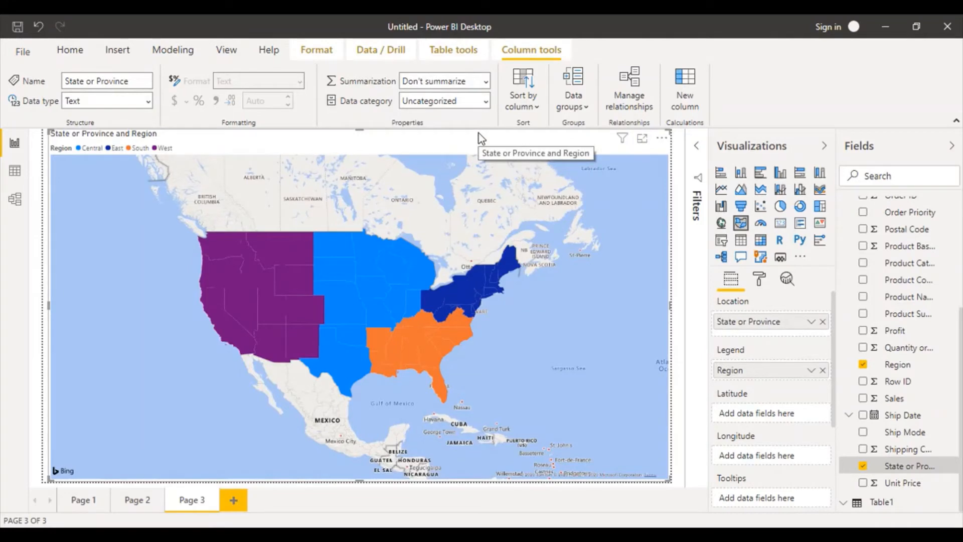
pyautogui.click(486, 103)
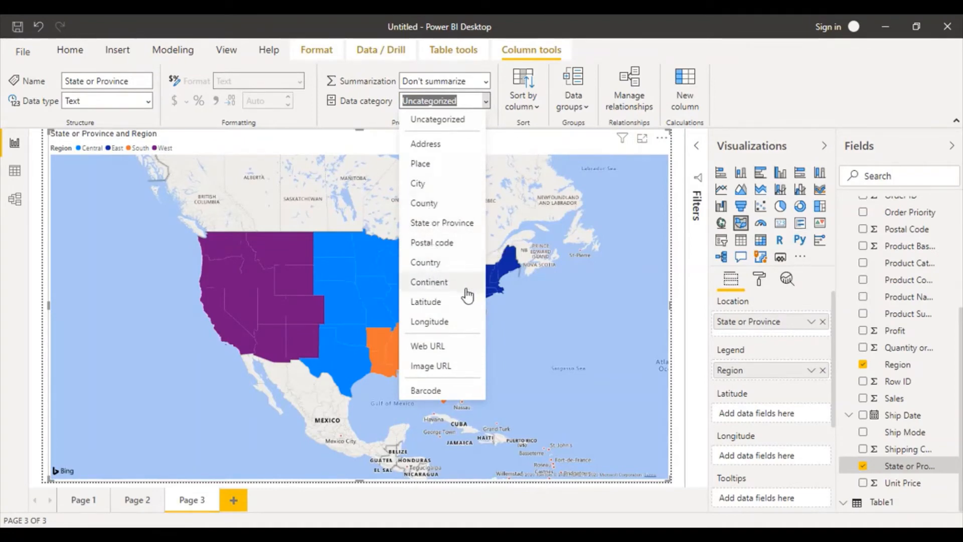
pyautogui.click(462, 226)
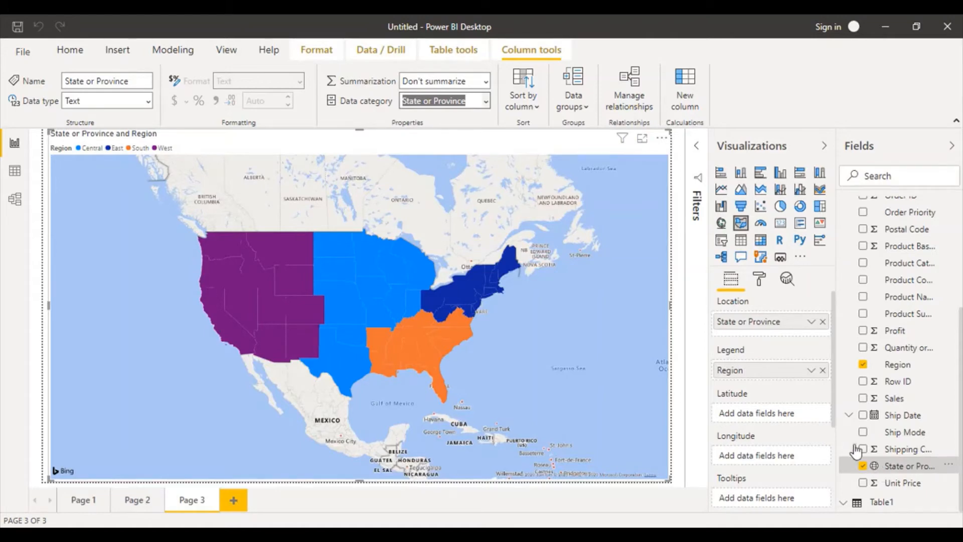
# Add a report page with an enlarged bubble map, using State or Province as location and Region as legend
pyautogui.click(234, 500)
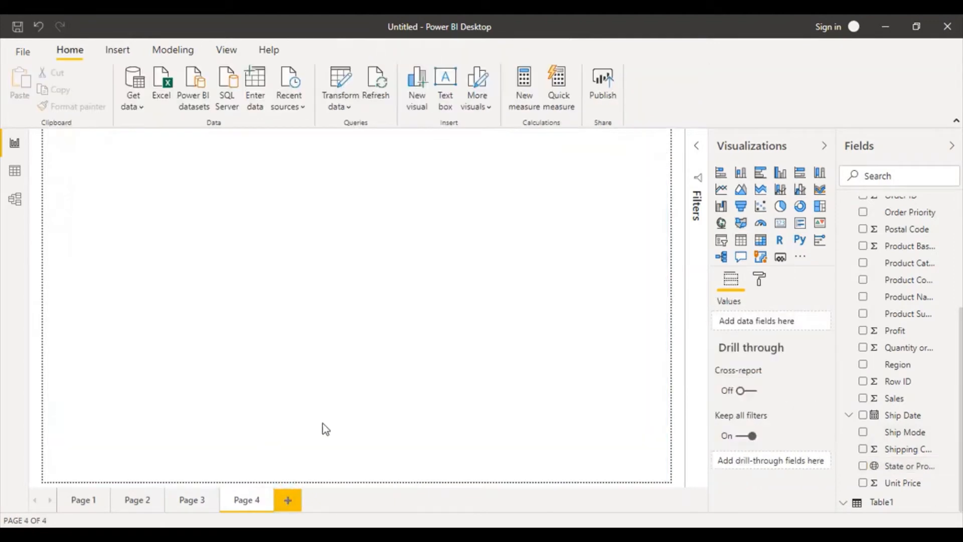
pyautogui.click(721, 225)
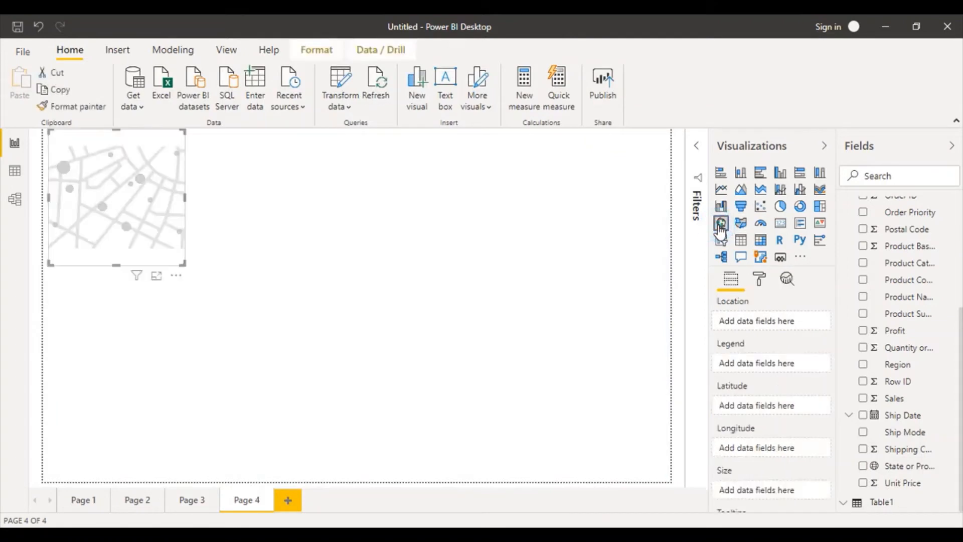
pyautogui.moveTo(182, 262); pyautogui.dragTo(630, 469)
pyautogui.moveTo(902, 470); pyautogui.dragTo(768, 327)
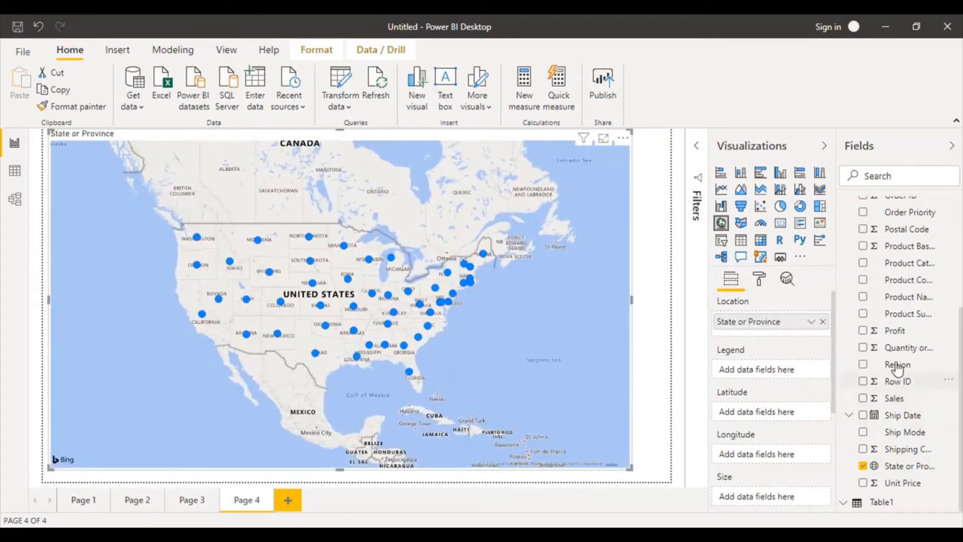
pyautogui.moveTo(896, 364); pyautogui.dragTo(764, 370)
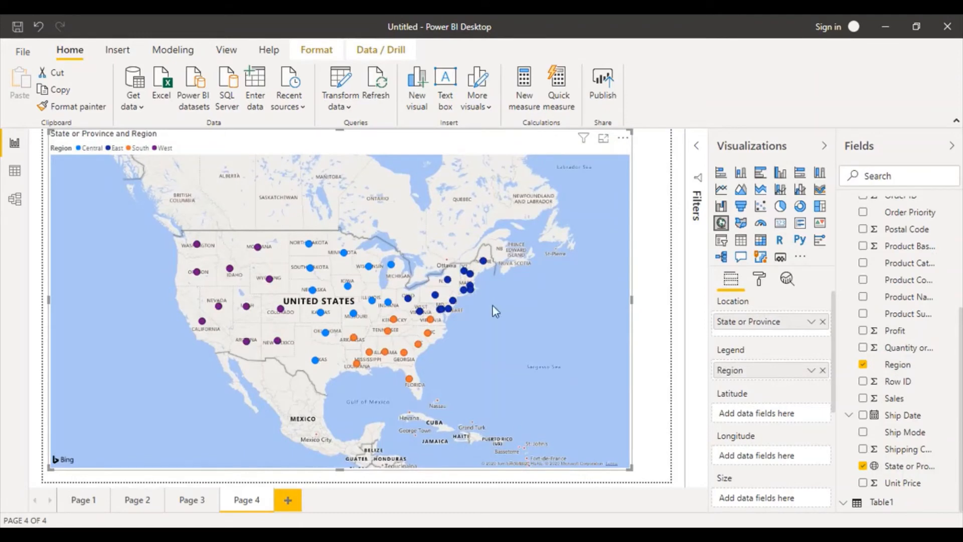
# View the Page 4 bubble map in focus mode, return to the report, and examine the Page 3 filled map in focus mode
pyautogui.click(603, 138)
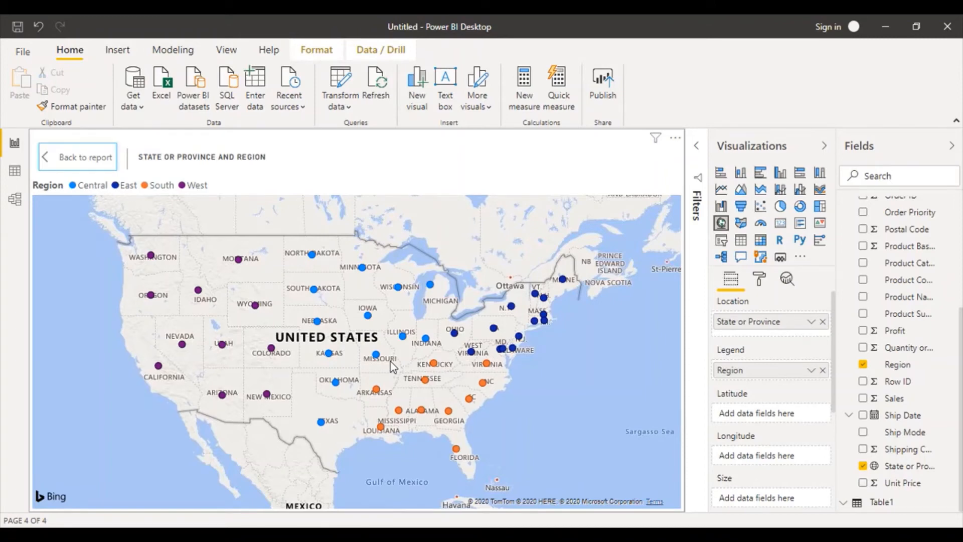
pyautogui.click(85, 157)
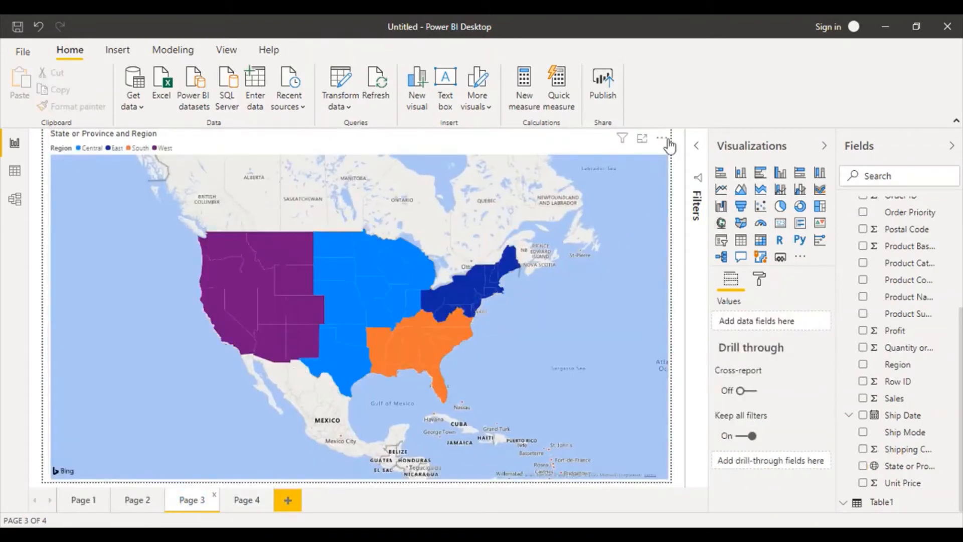
pyautogui.click(642, 139)
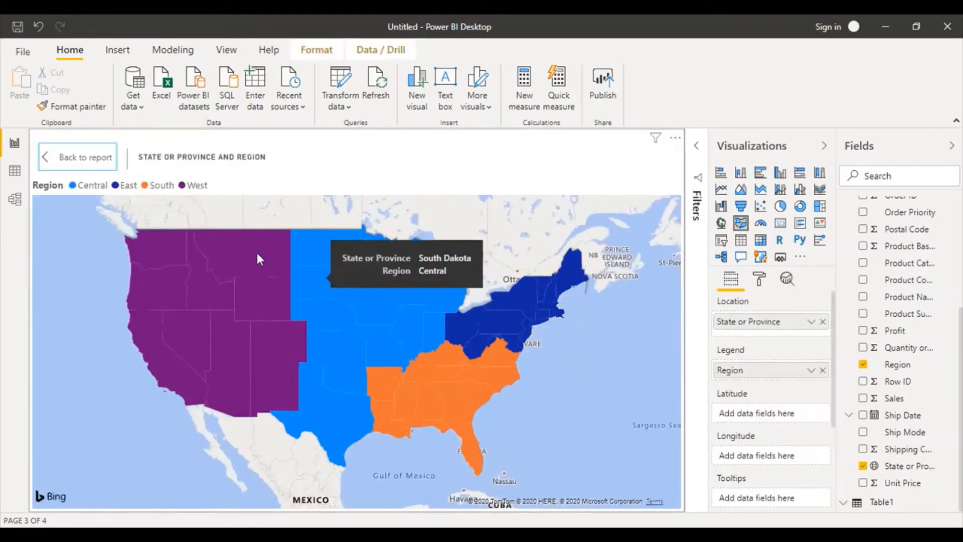
pyautogui.moveTo(258, 258)
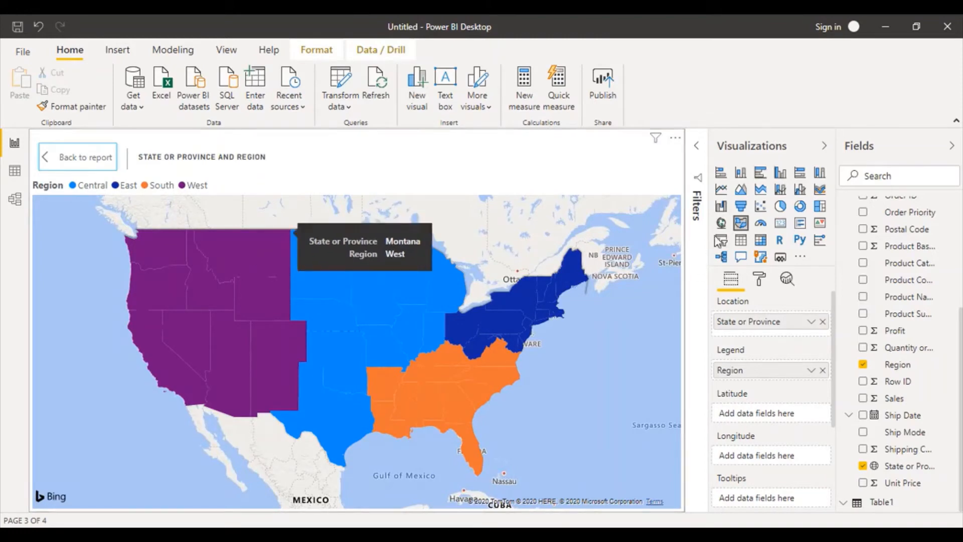
# Convert the Page 3 filled map to a bubble map sized by Order ID and check the Texas and California bubbles
pyautogui.click(721, 224)
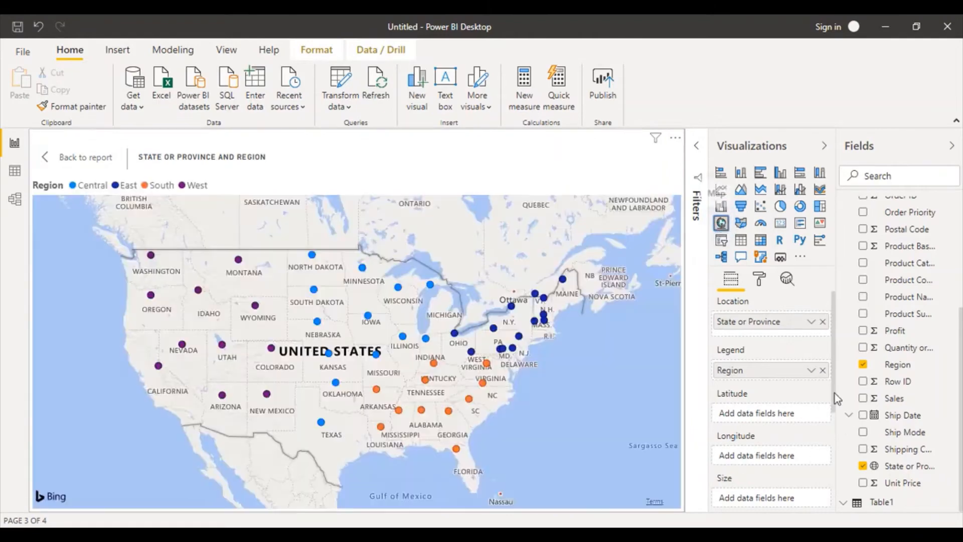
pyautogui.moveTo(833, 394); pyautogui.dragTo(832, 403)
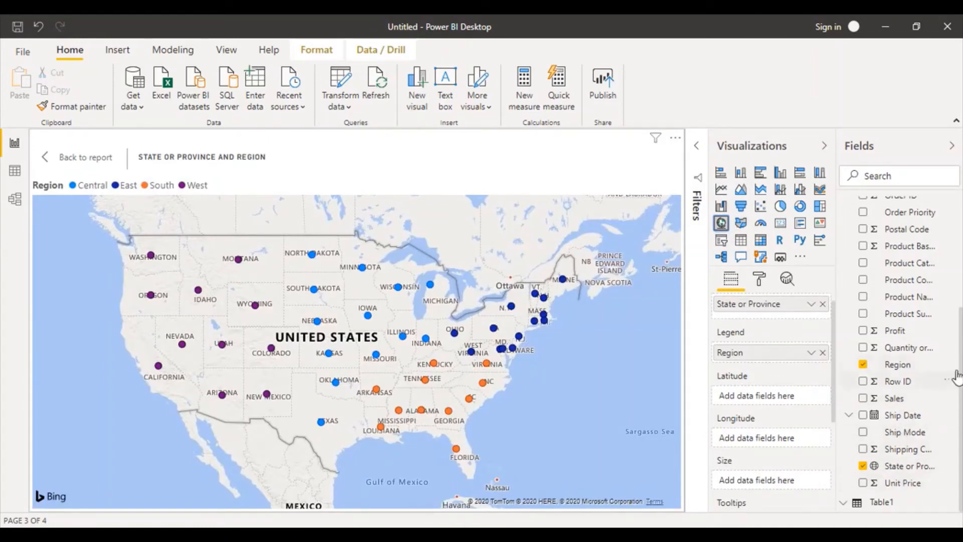
pyautogui.moveTo(960, 370); pyautogui.dragTo(788, 493)
pyautogui.click(916, 304)
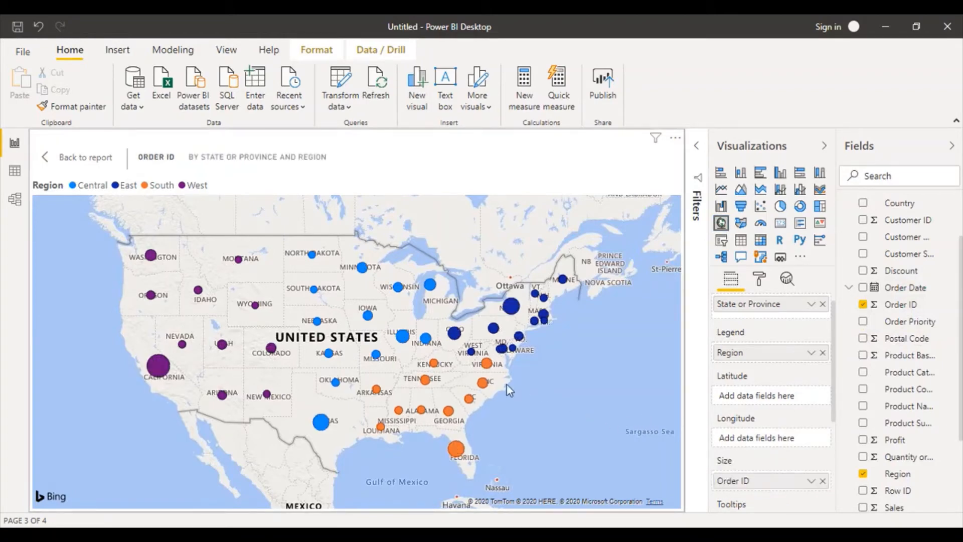
pyautogui.moveTo(320, 423)
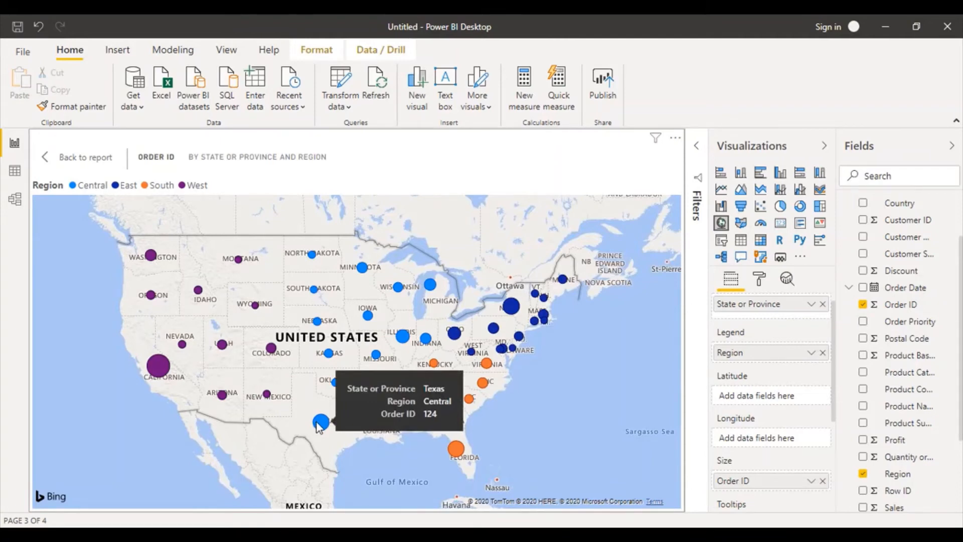
pyautogui.moveTo(161, 374)
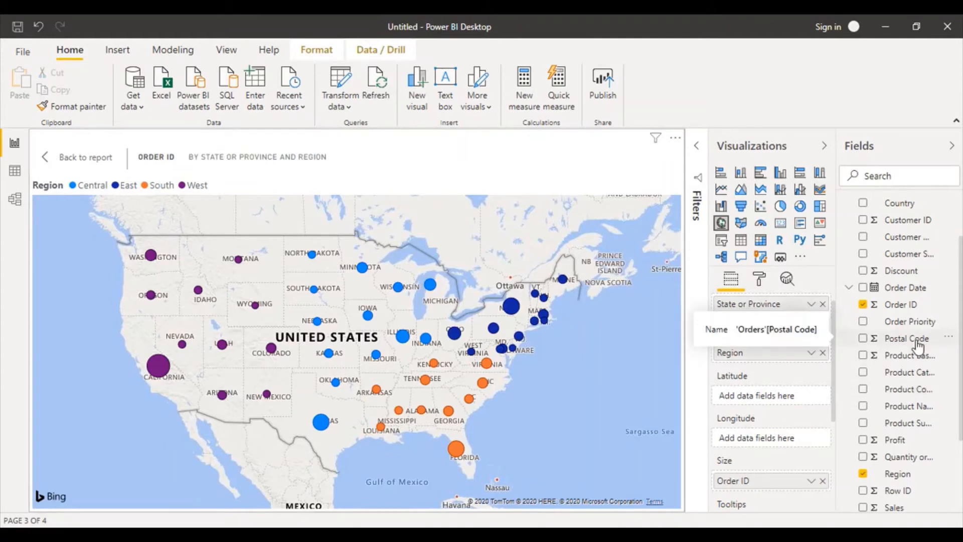
# Replace the map's location with Postal Code and set that field's data category to Postal code
pyautogui.click(823, 304)
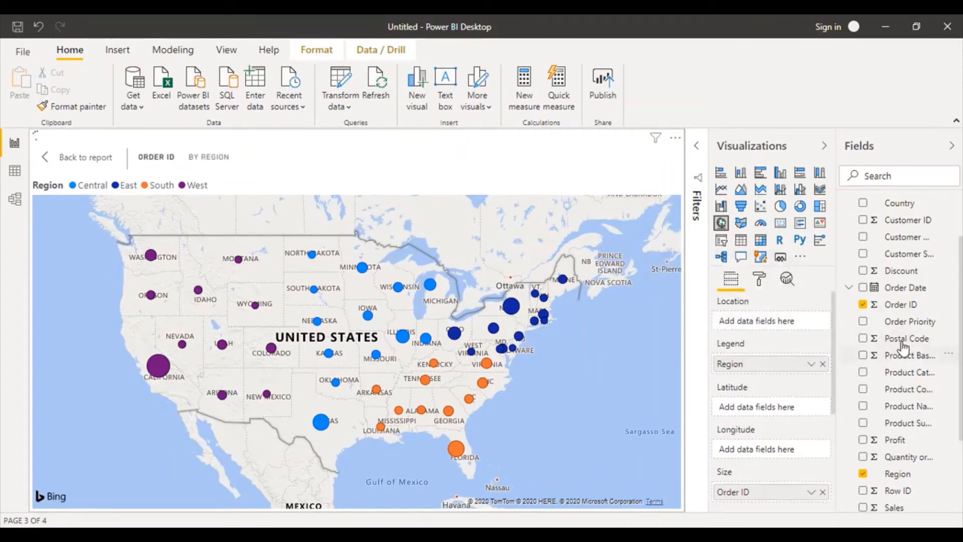
pyautogui.moveTo(904, 346); pyautogui.dragTo(768, 325)
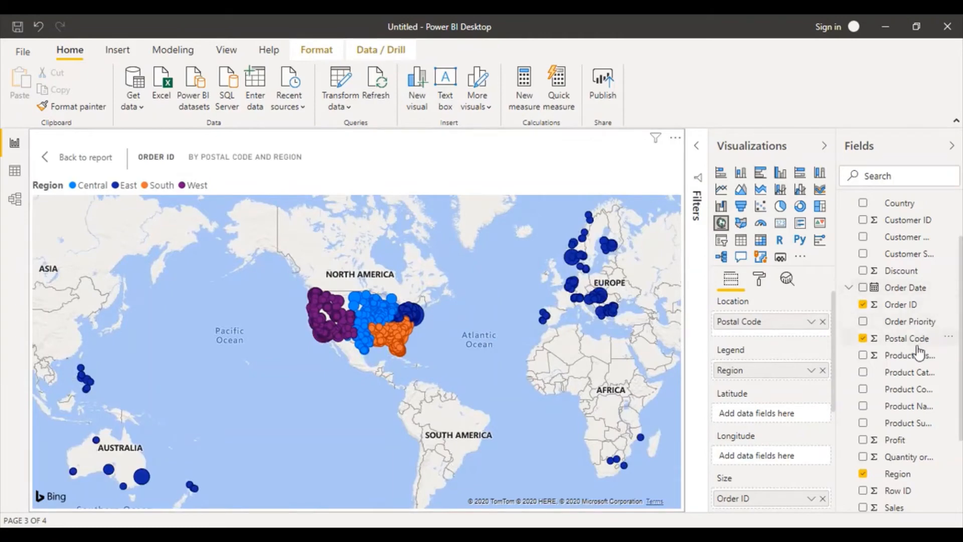
pyautogui.click(888, 343)
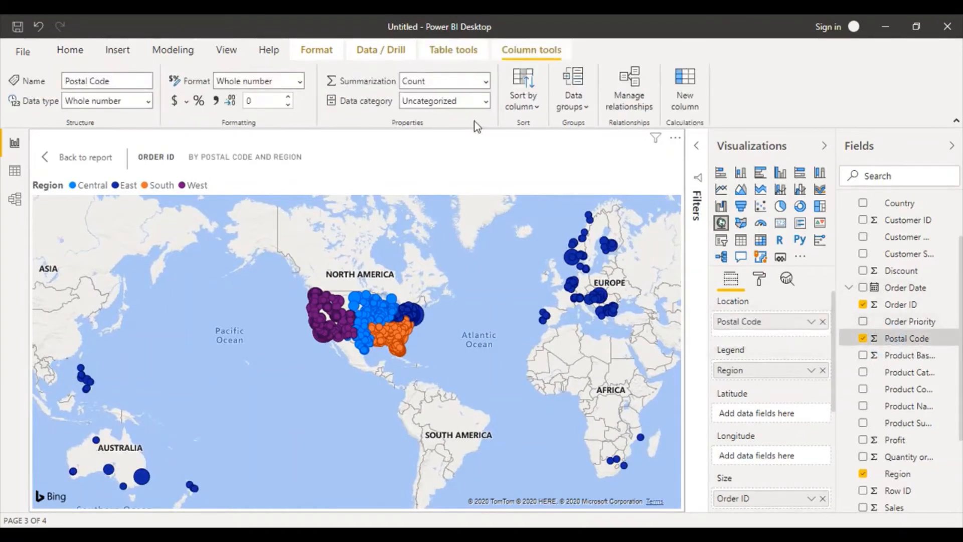
pyautogui.click(483, 102)
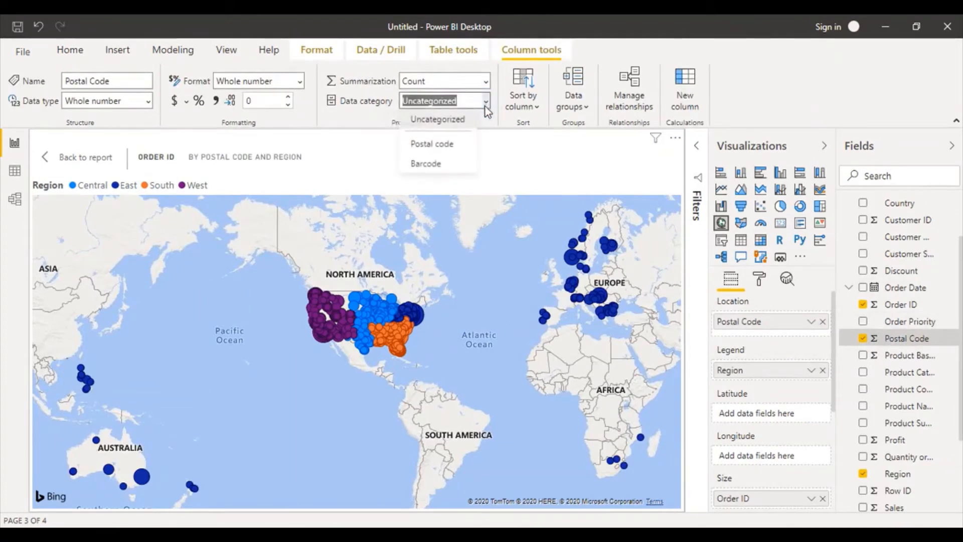
pyautogui.click(437, 144)
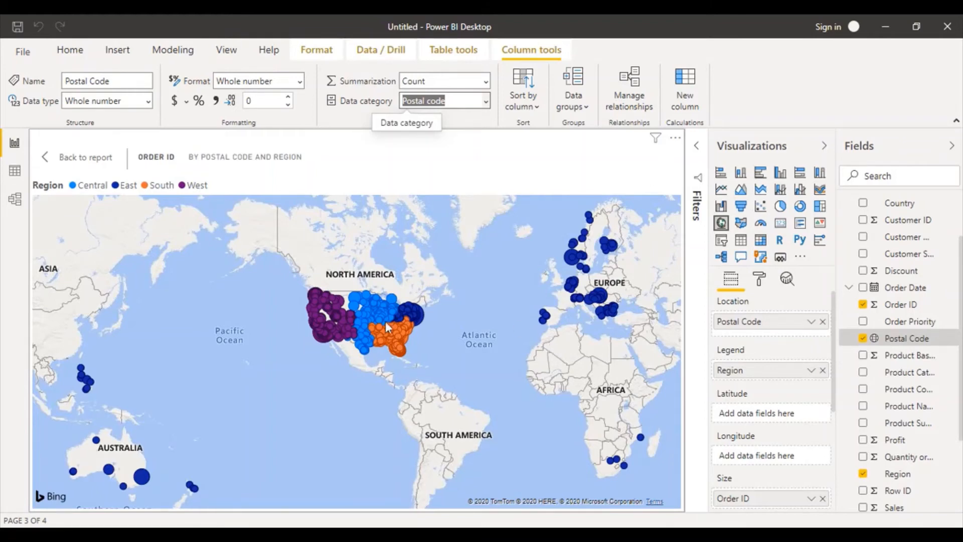
pyautogui.moveTo(378, 345)
pyautogui.moveTo(85, 382)
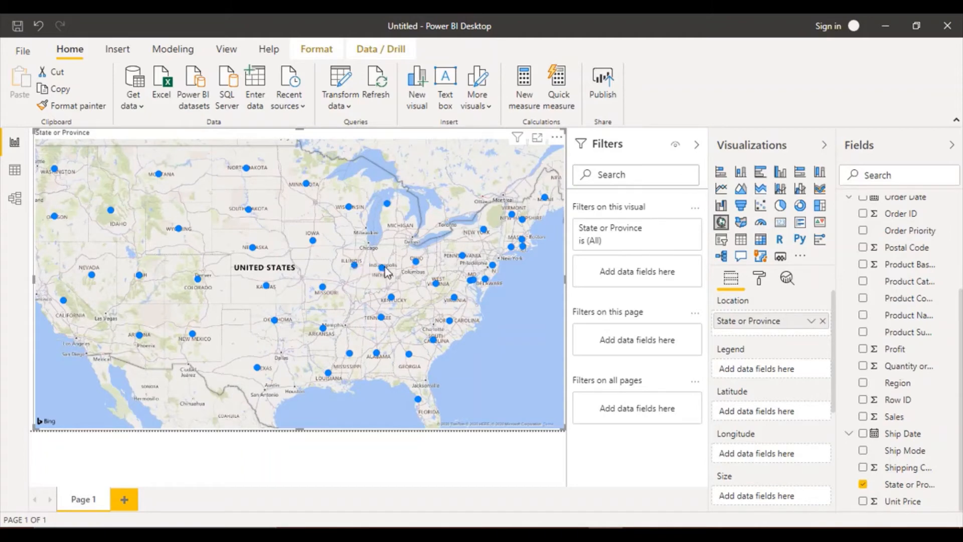
# Show the State or Province bubble map in focus mode and collapse the Filters pane
pyautogui.moveTo(385, 271)
pyautogui.click(538, 139)
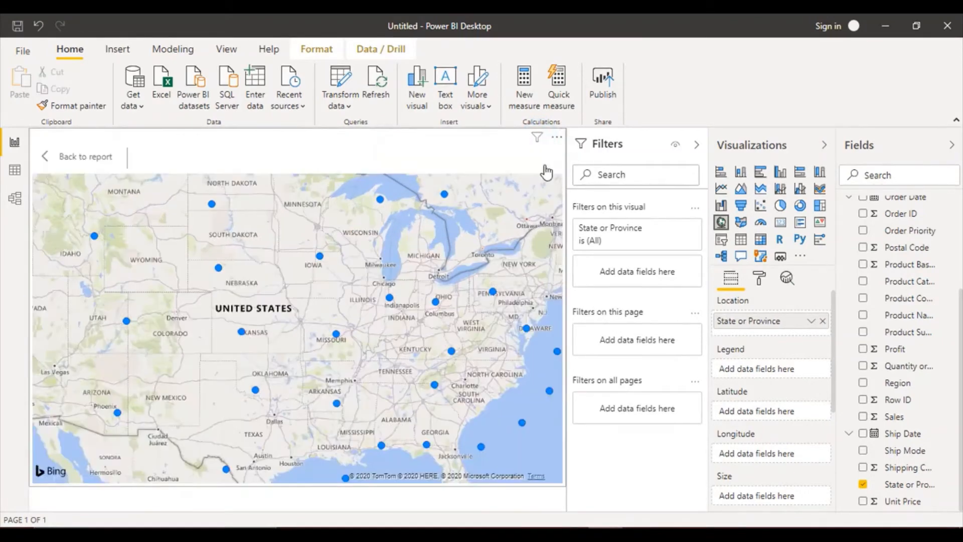
pyautogui.click(697, 147)
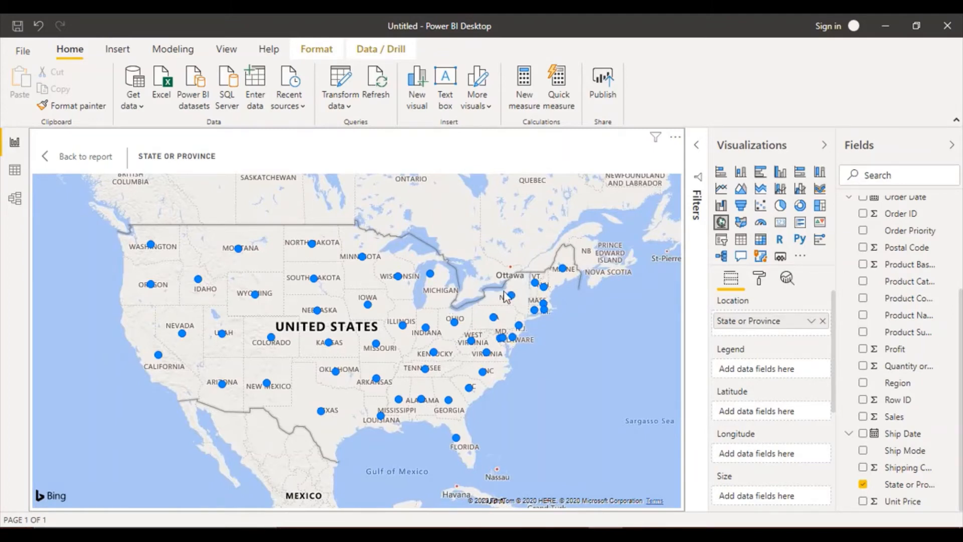
pyautogui.click(303, 112)
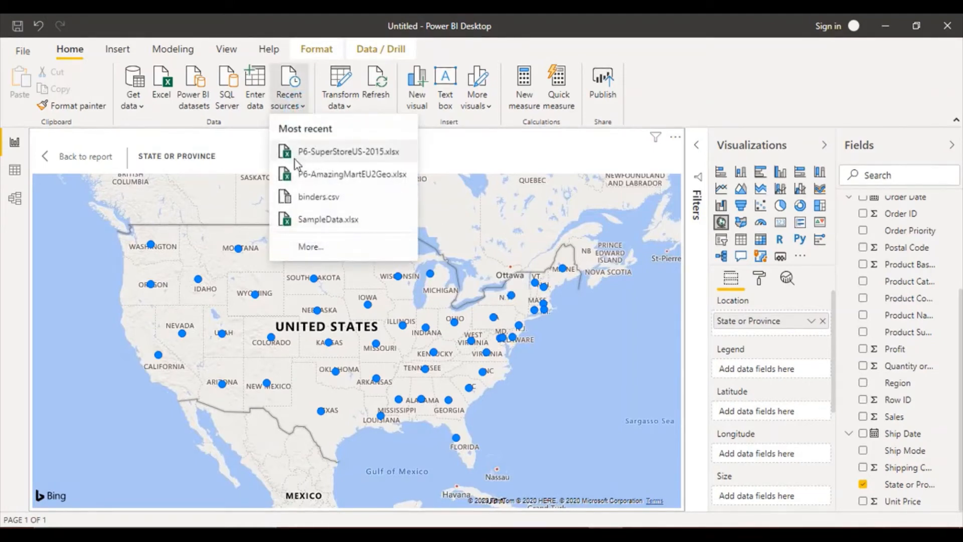
pyautogui.click(453, 156)
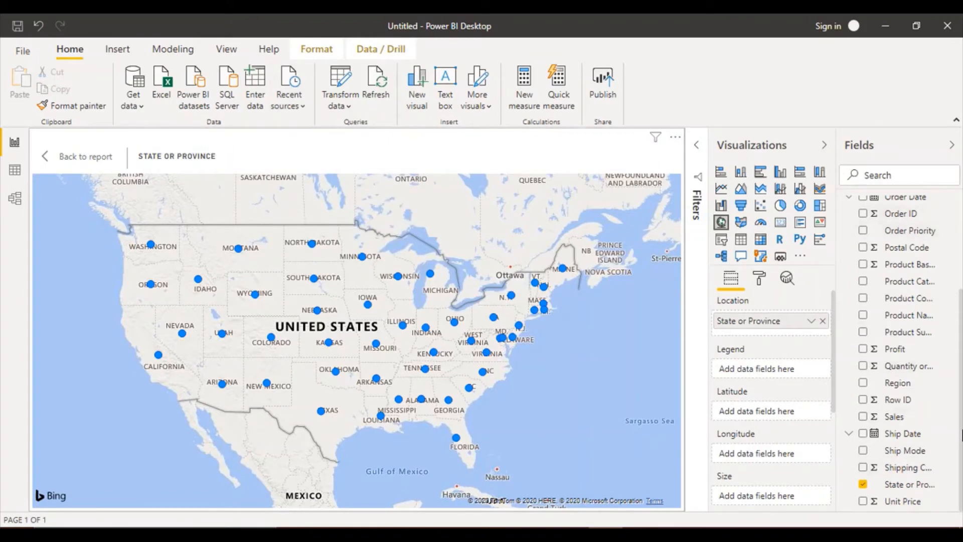
# Color the State or Province map bubbles by Region by assigning that field as the legend
pyautogui.moveTo(962, 432); pyautogui.dragTo(949, 290)
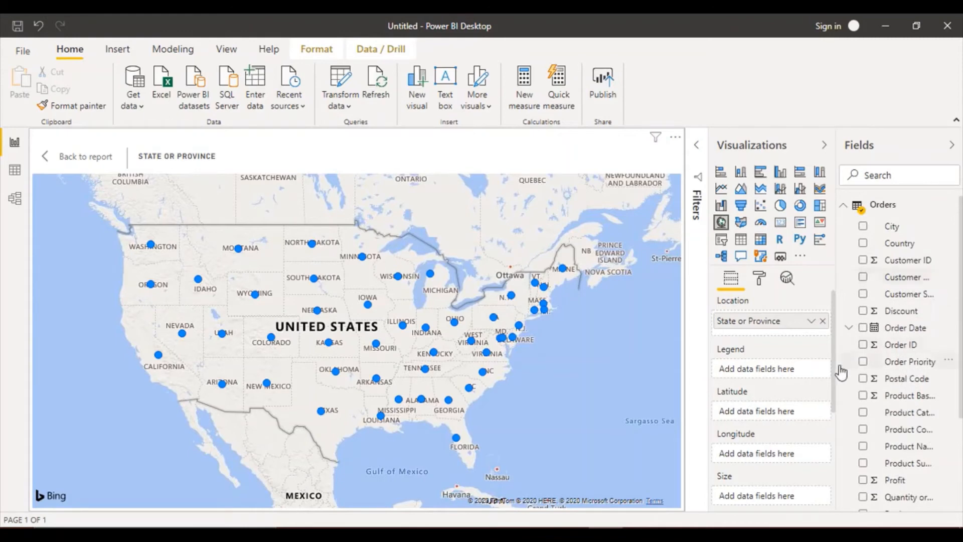
pyautogui.moveTo(960, 374); pyautogui.dragTo(958, 444)
pyautogui.scroll(-2, 959, 444)
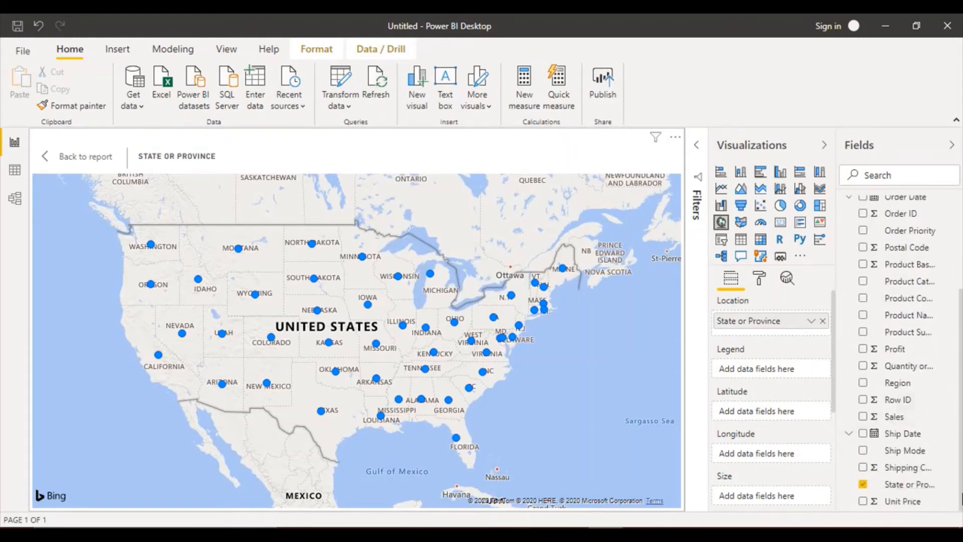
pyautogui.click(895, 485)
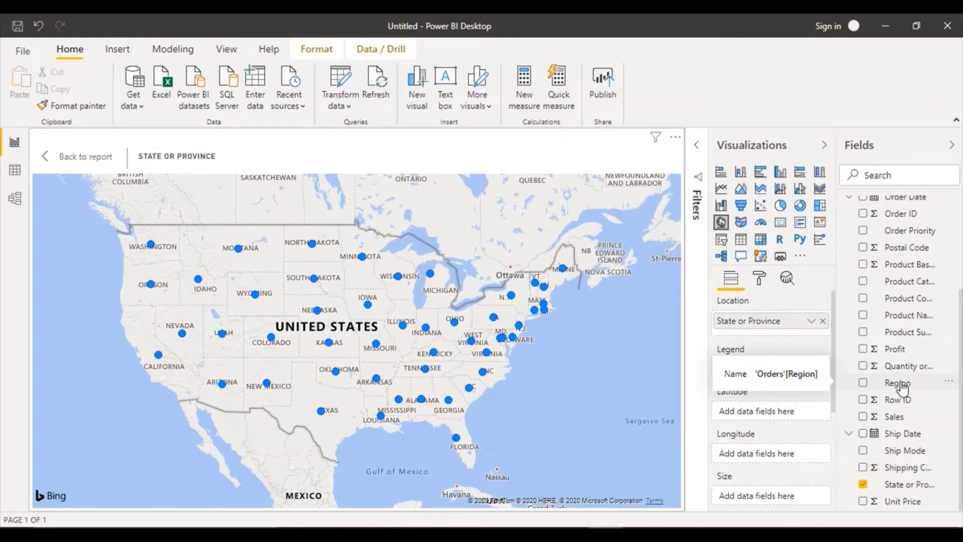
pyautogui.moveTo(901, 386); pyautogui.dragTo(775, 375)
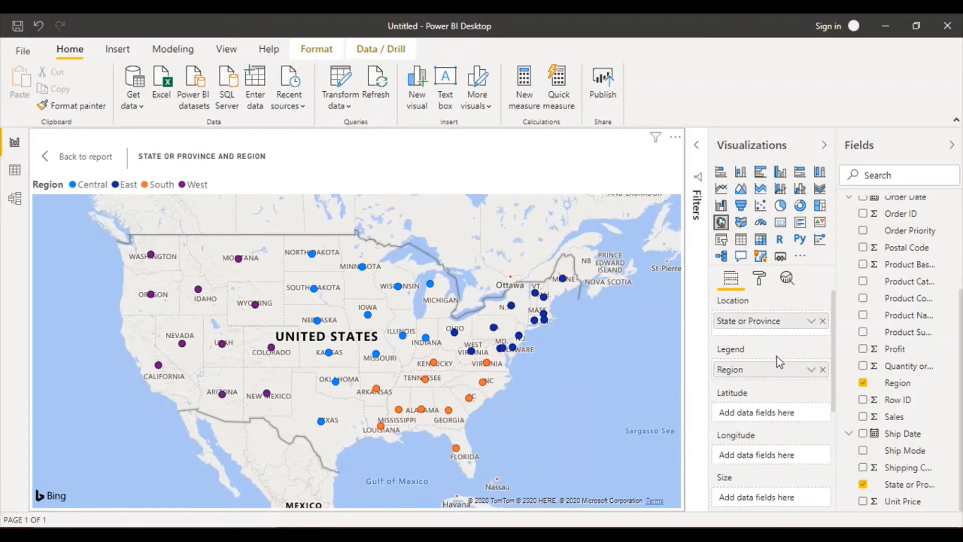
# Replace the map's Region legend with Customer Segment
pyautogui.click(823, 370)
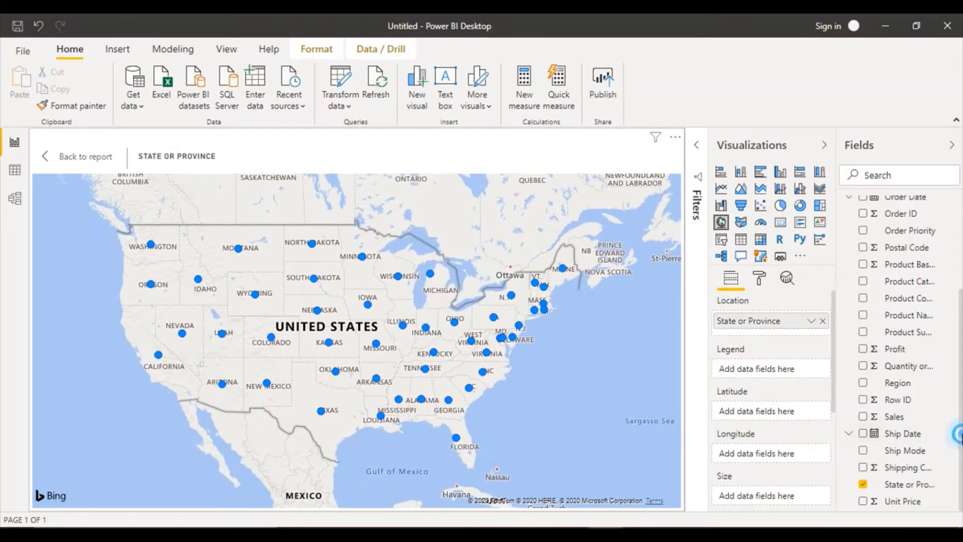
pyautogui.moveTo(959, 435); pyautogui.dragTo(962, 318)
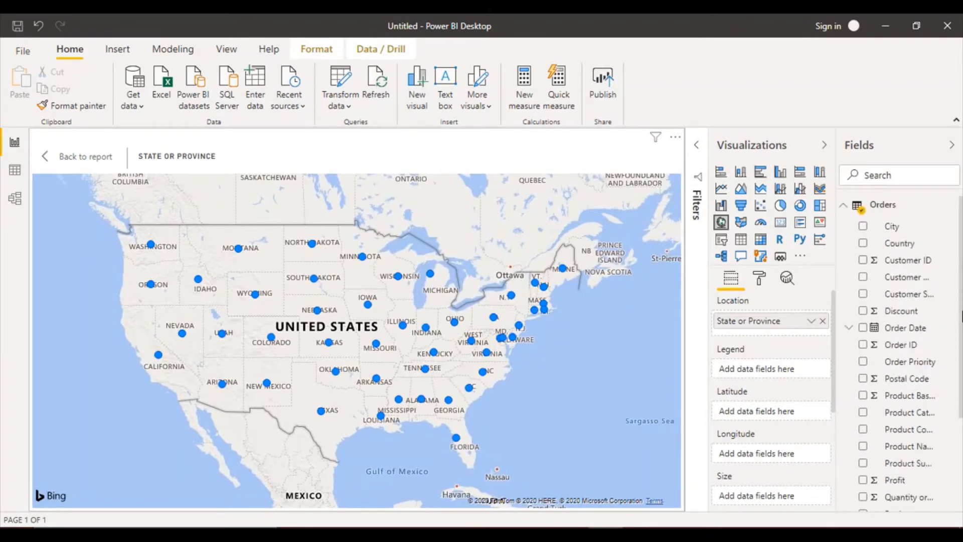
pyautogui.moveTo(961, 350); pyautogui.dragTo(962, 327)
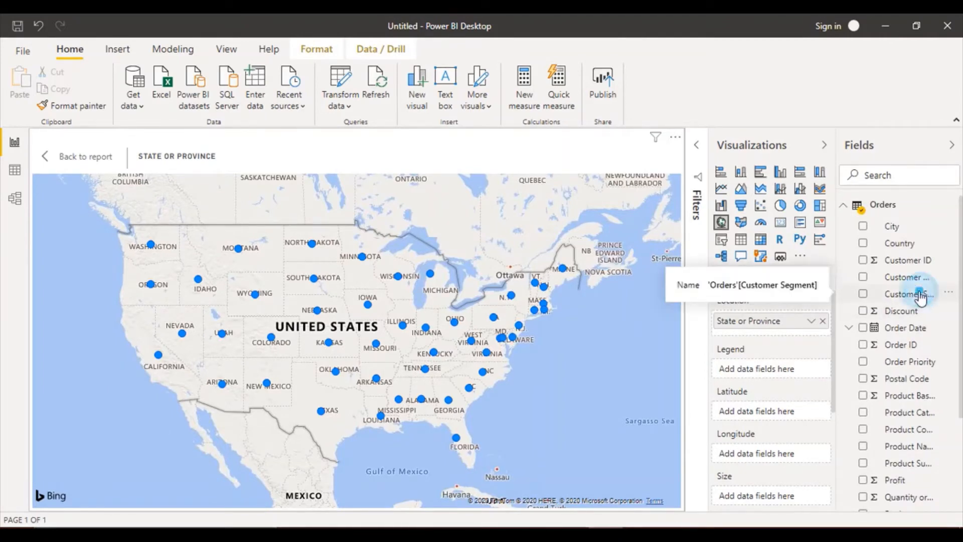
pyautogui.moveTo(922, 295); pyautogui.dragTo(791, 366)
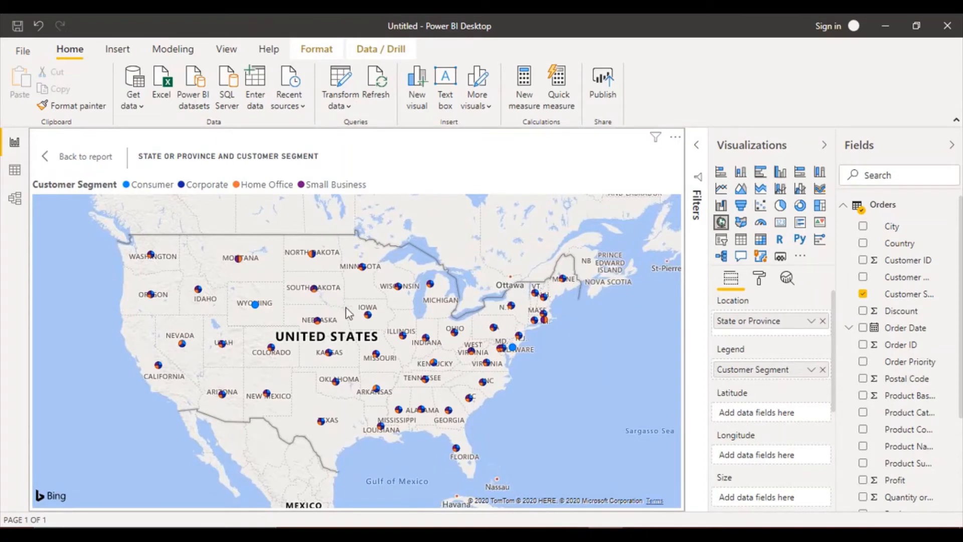
# Set the map's bubble size to 47 and inspect the customer segment slices of the Washington and Nebraska bubbles
pyautogui.click(759, 279)
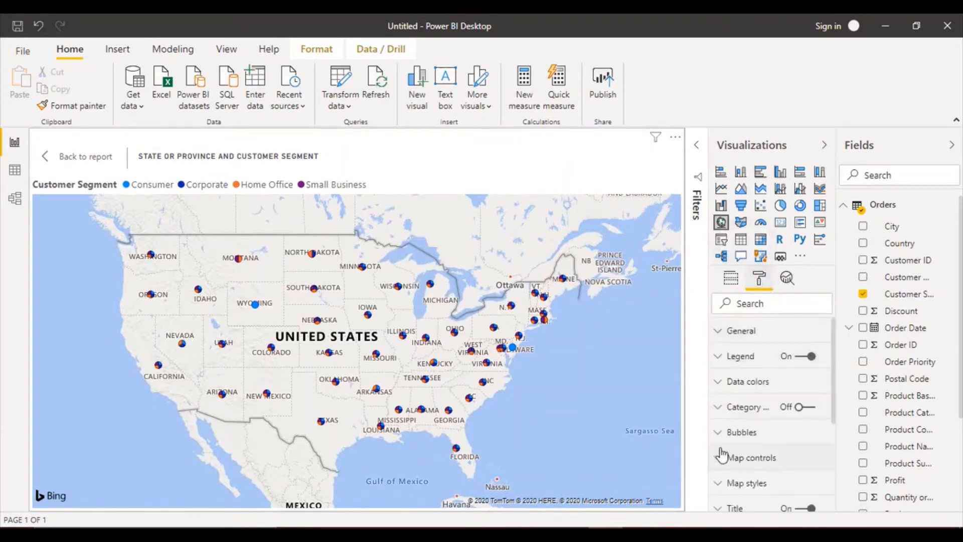
pyautogui.click(717, 432)
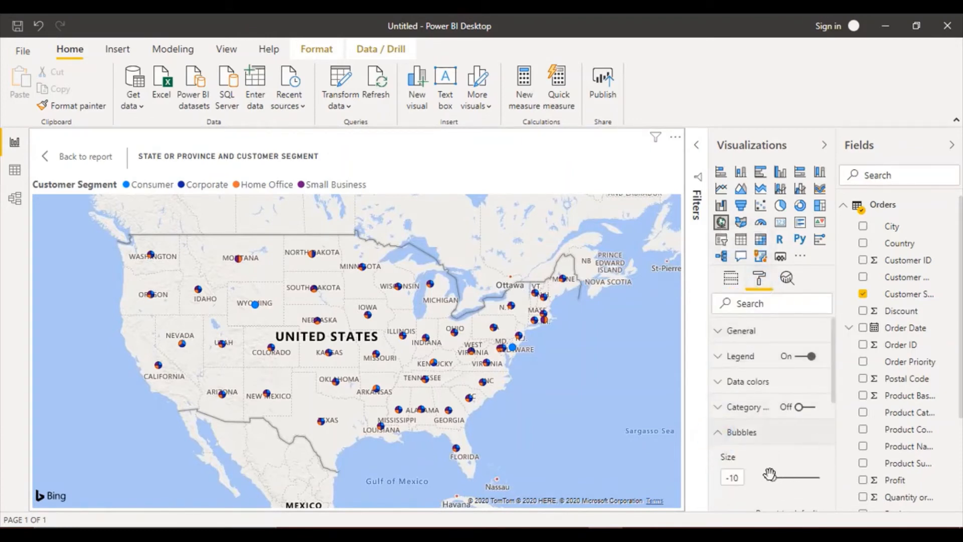
pyautogui.moveTo(773, 477); pyautogui.dragTo(798, 477)
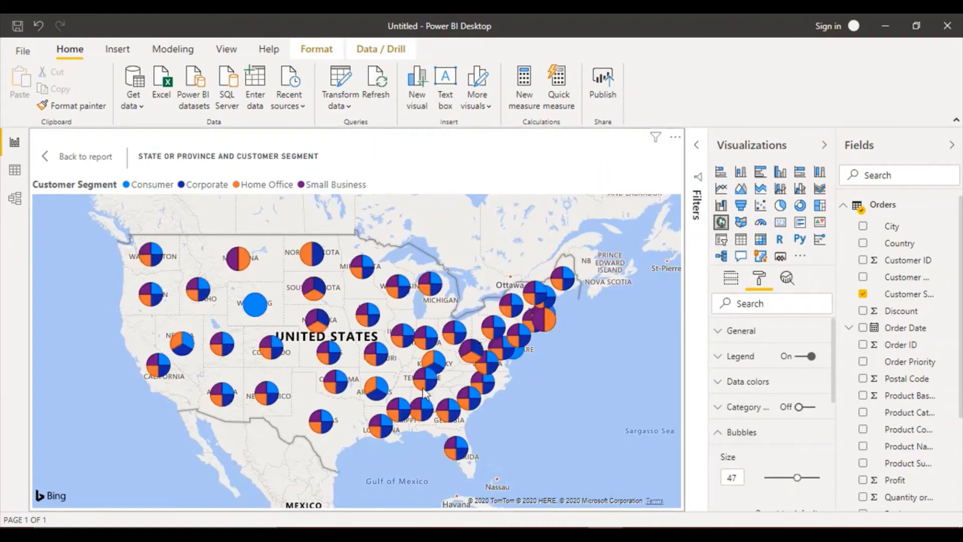
pyautogui.moveTo(424, 393)
pyautogui.moveTo(242, 265)
pyautogui.moveTo(157, 257)
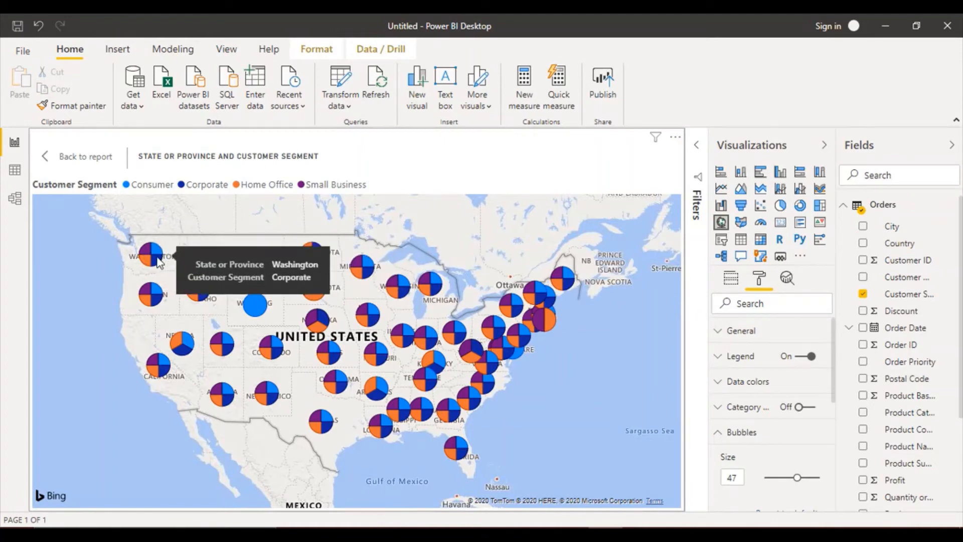
pyautogui.moveTo(160, 303)
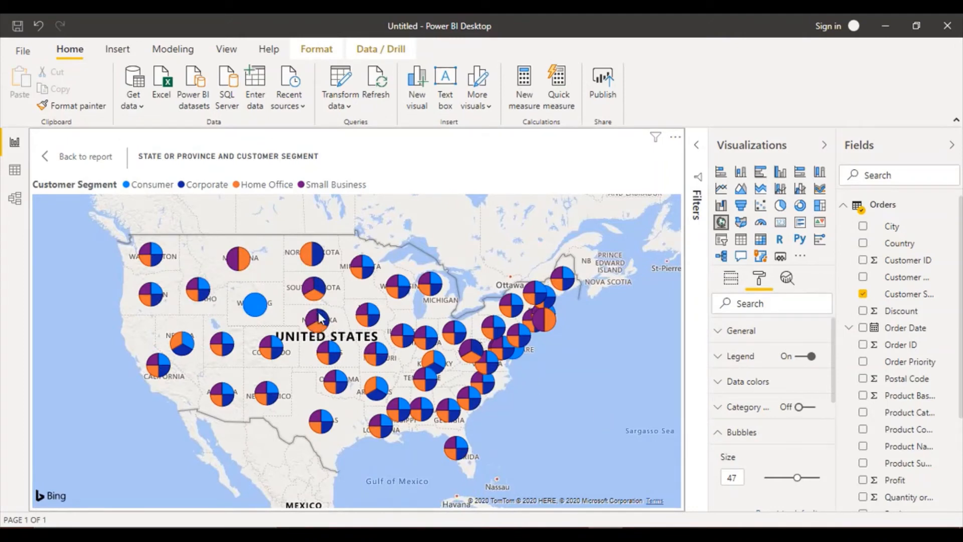
pyautogui.moveTo(320, 319)
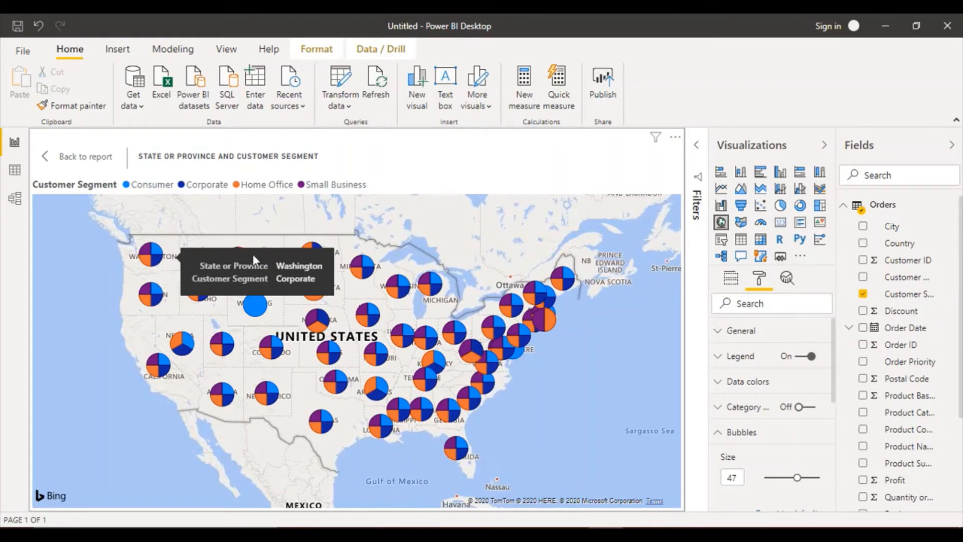
# Size the map's pie bubbles by Unit Price
pyautogui.click(731, 280)
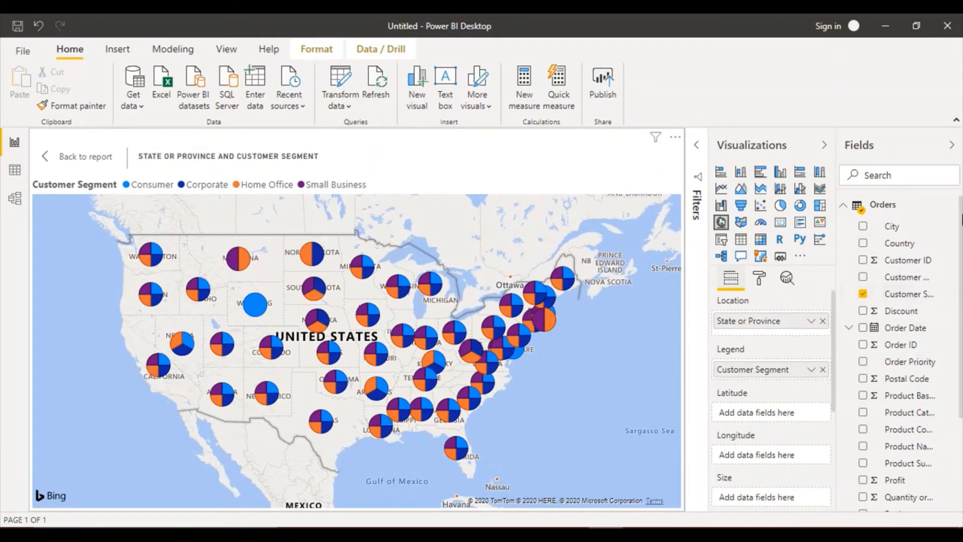
pyautogui.moveTo(961, 215); pyautogui.dragTo(962, 326)
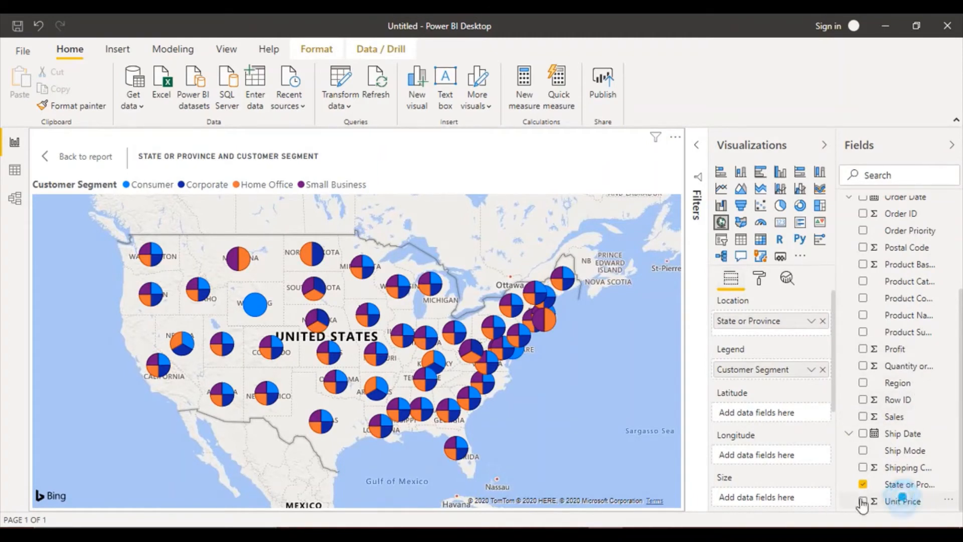
pyautogui.moveTo(899, 501); pyautogui.dragTo(760, 497)
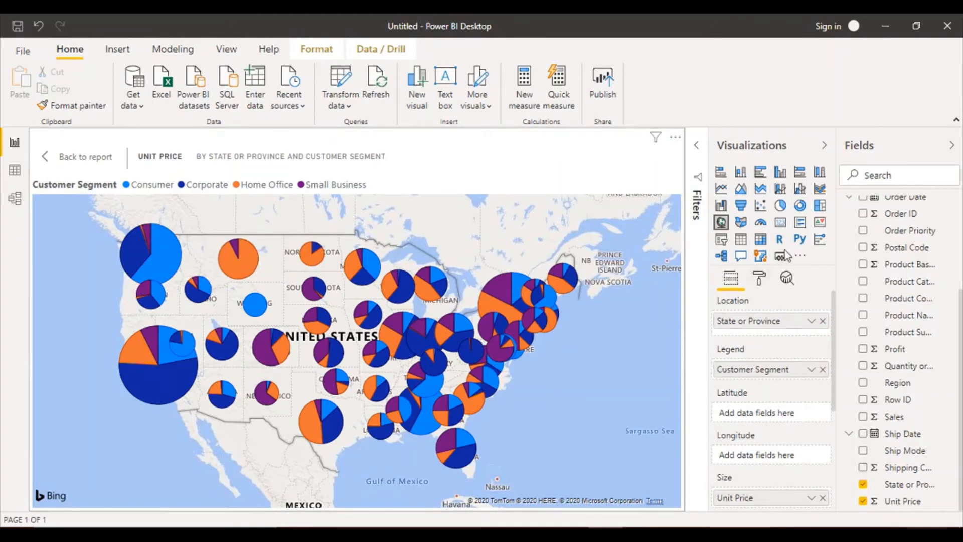
# Set the map's bubble size to 8 and check the Unit Price details of the California and New York bubbles
pyautogui.click(759, 279)
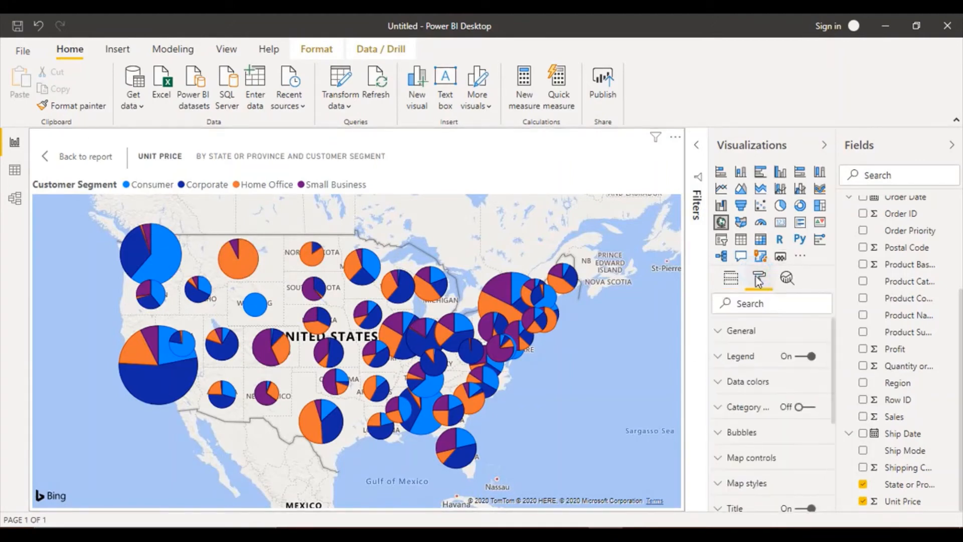
pyautogui.click(725, 432)
pyautogui.moveTo(794, 477); pyautogui.dragTo(781, 477)
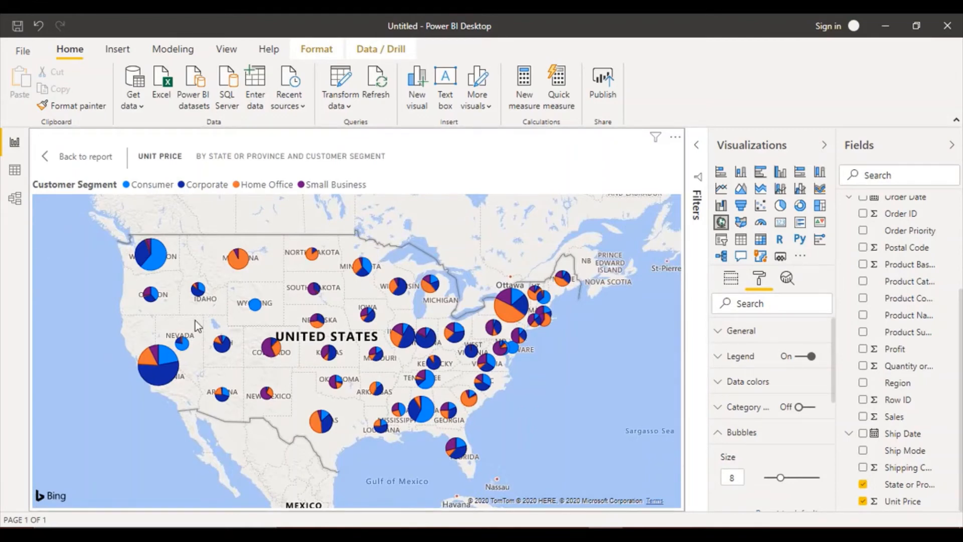
pyautogui.moveTo(167, 375)
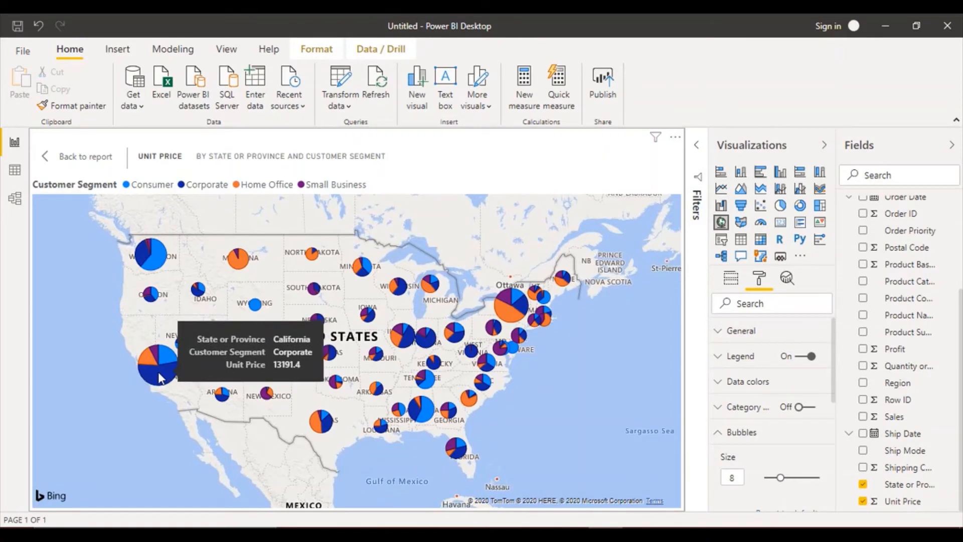
pyautogui.moveTo(509, 320)
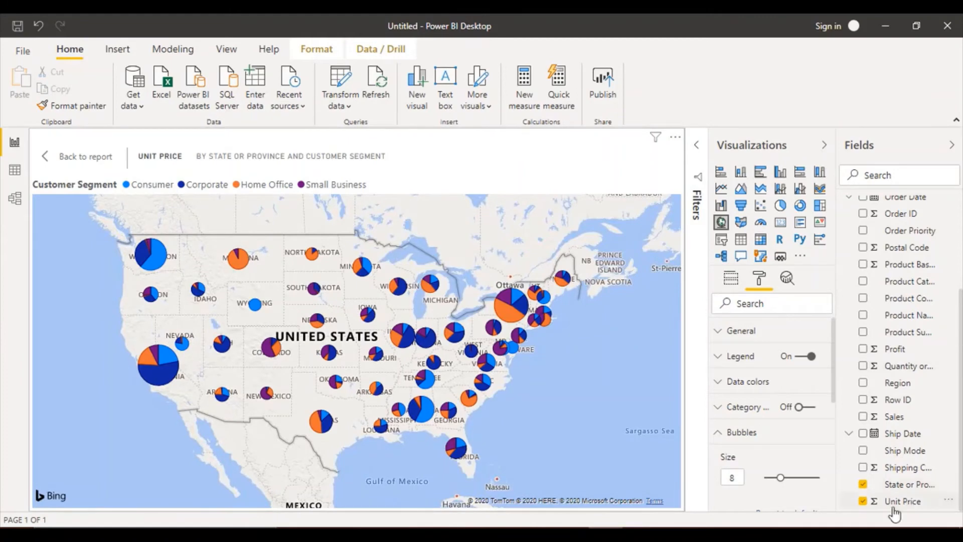
# Replace Unit Price with Profit as the bubble size field and inspect the Washington, California and Oregon bubbles
pyautogui.click(731, 277)
pyautogui.click(824, 498)
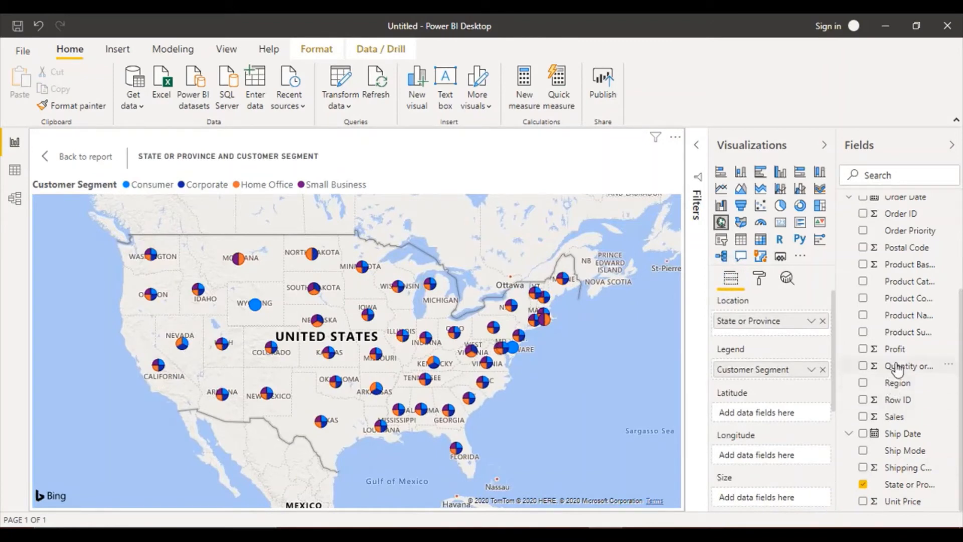
pyautogui.moveTo(898, 347); pyautogui.dragTo(769, 501)
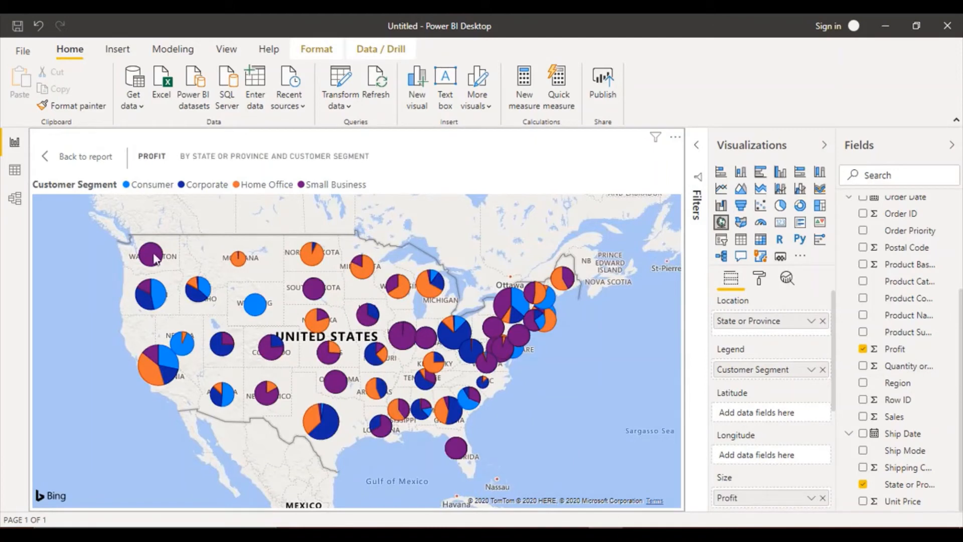
pyautogui.moveTo(147, 262)
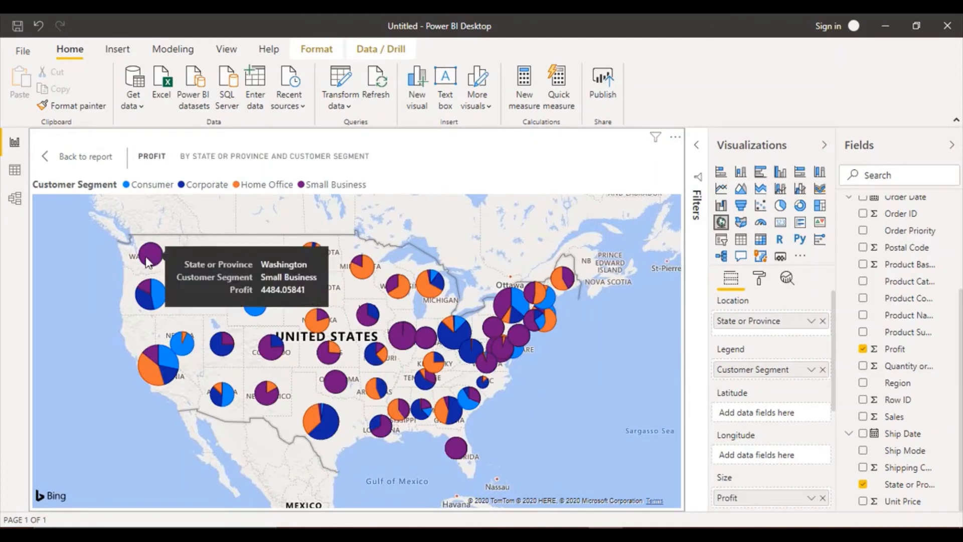
pyautogui.moveTo(149, 357)
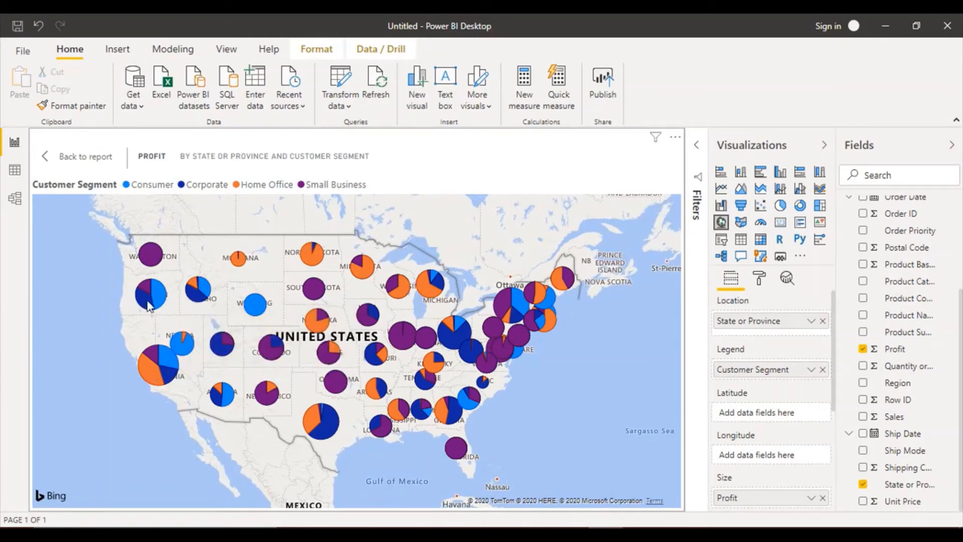
pyautogui.moveTo(148, 305)
pyautogui.moveTo(424, 351)
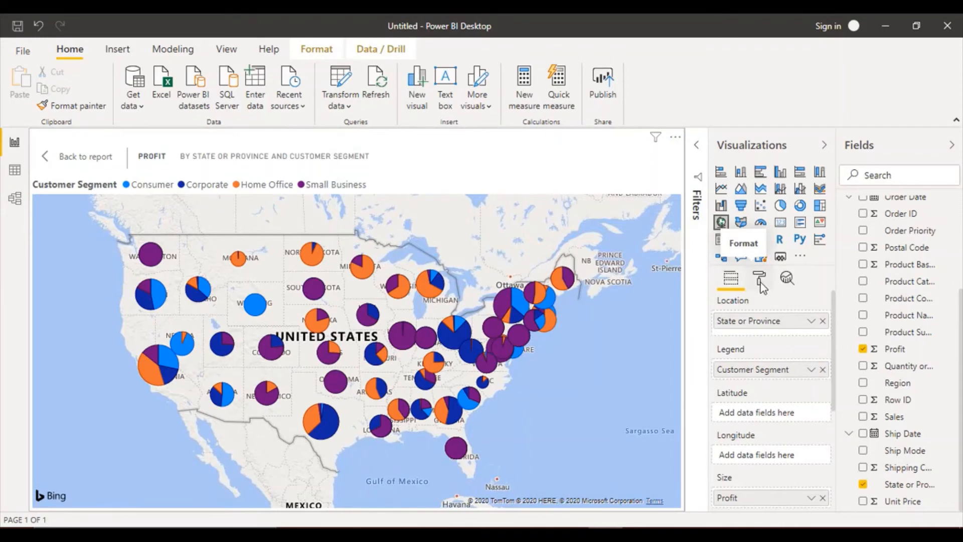
# Replace Profit with Sales as the map's bubble size field
pyautogui.click(823, 498)
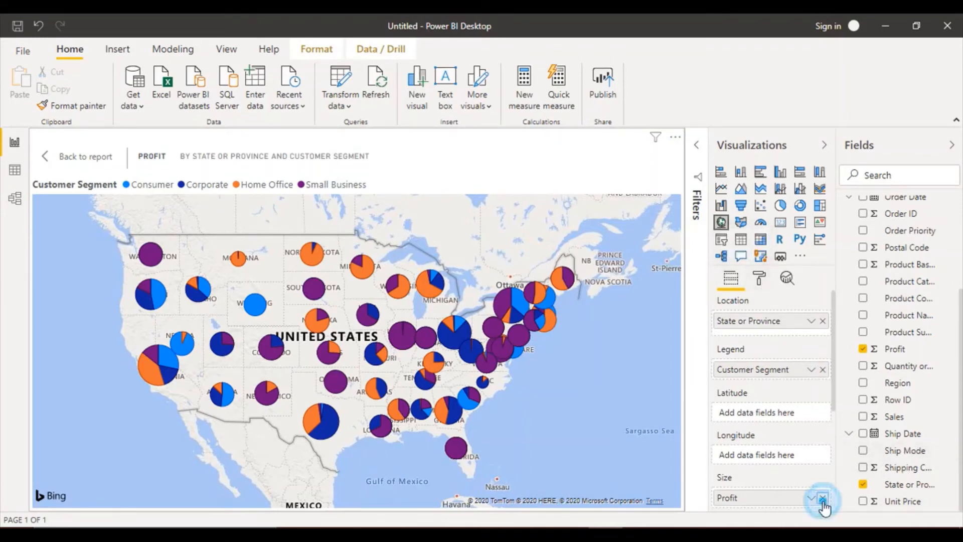
pyautogui.moveTo(910, 418); pyautogui.dragTo(781, 498)
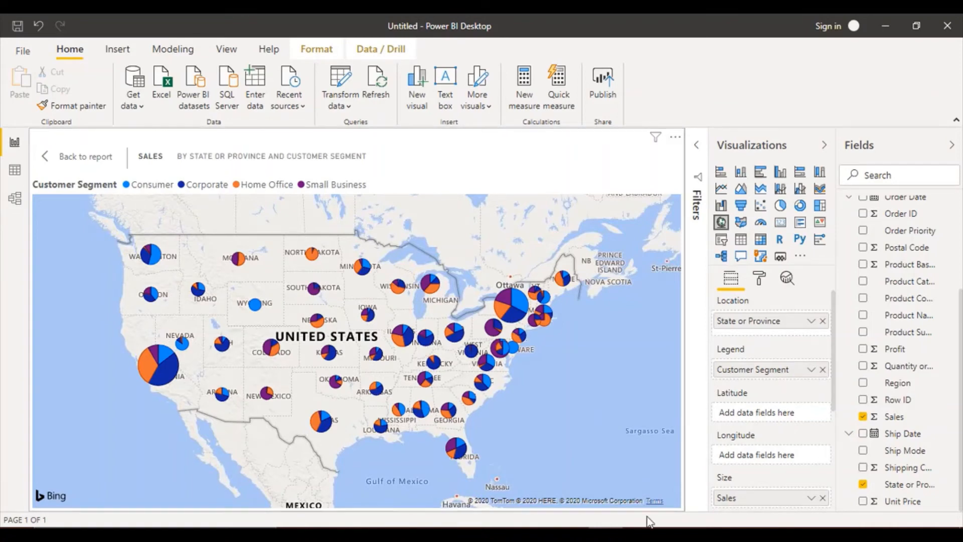
pyautogui.moveTo(641, 535)
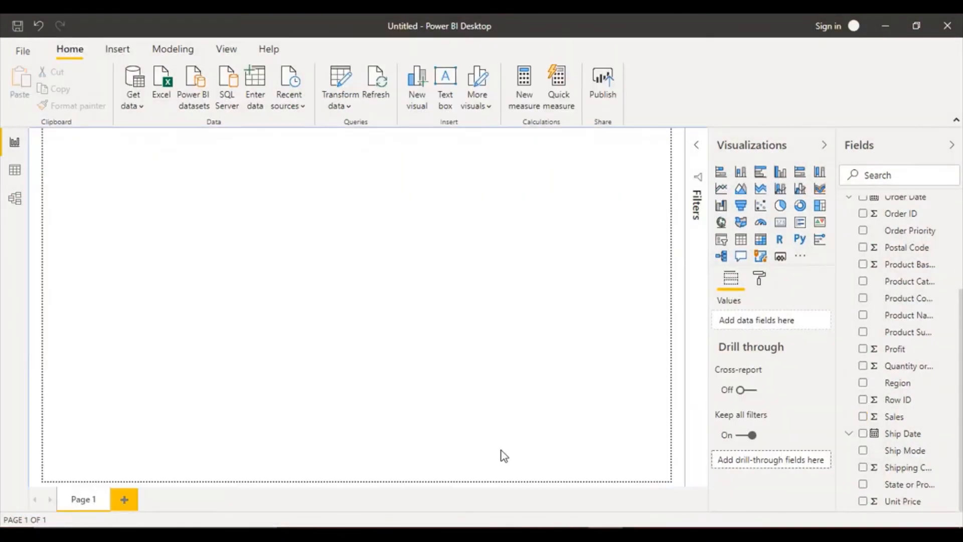
pyautogui.click(791, 535)
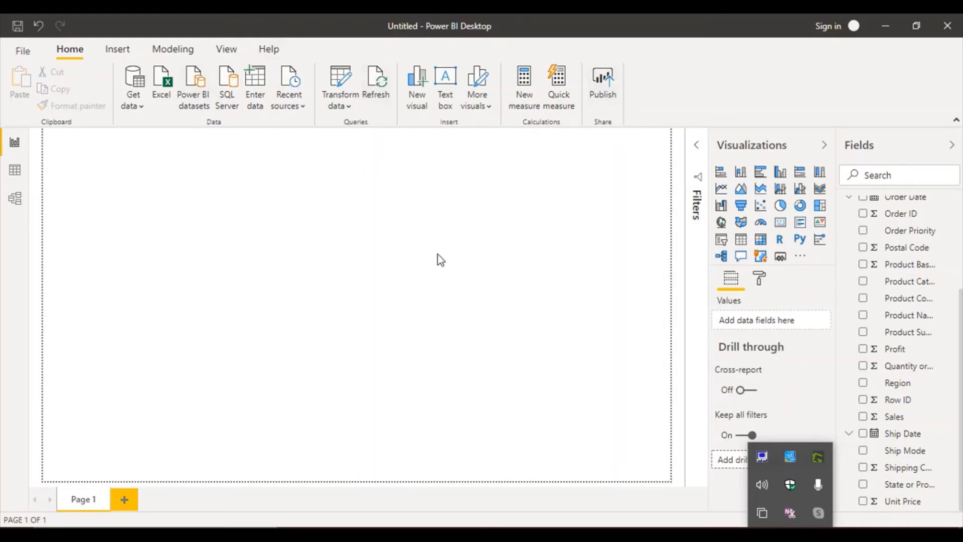
# Start a manually entered table, name its first column Region and add a second column
pyautogui.click(258, 82)
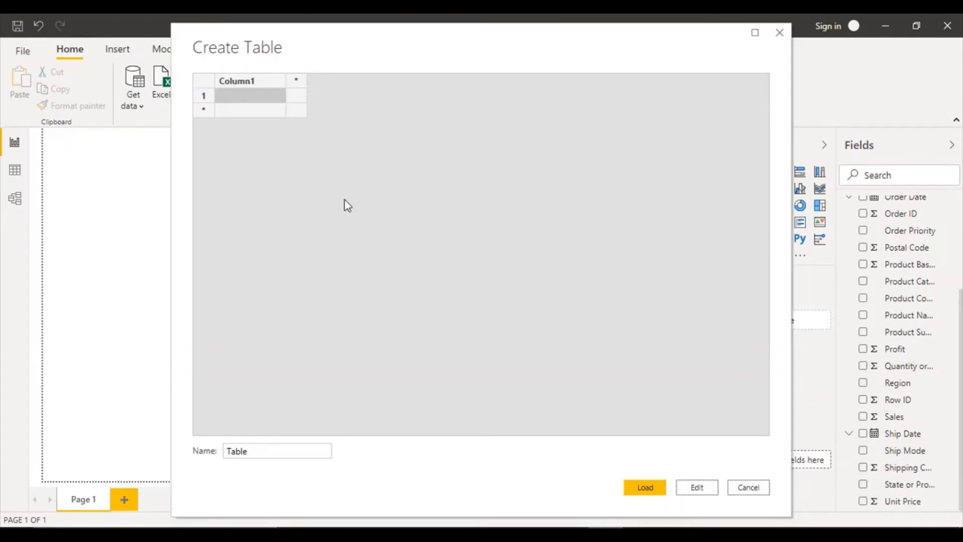
pyautogui.click(256, 82)
pyautogui.click(256, 82)
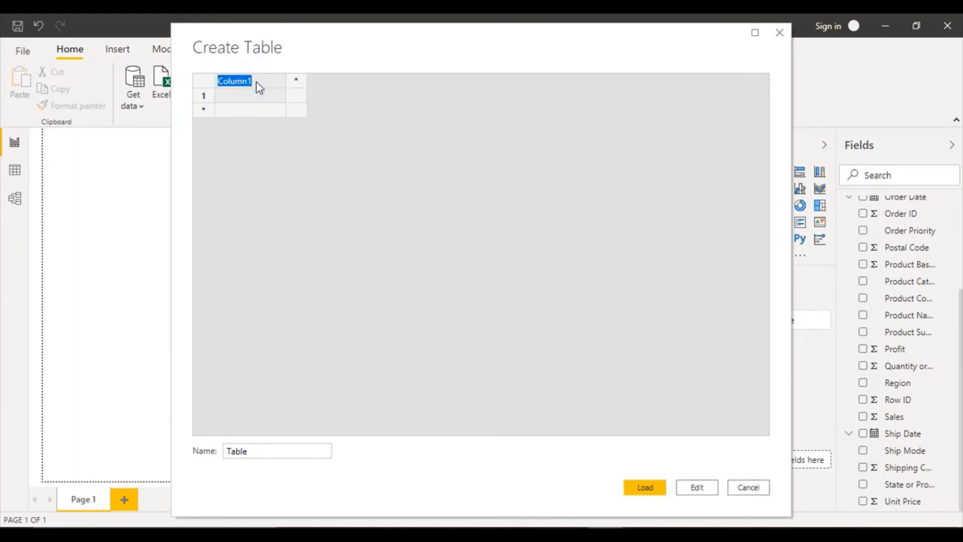
pyautogui.write('Region')
pyautogui.click(297, 81)
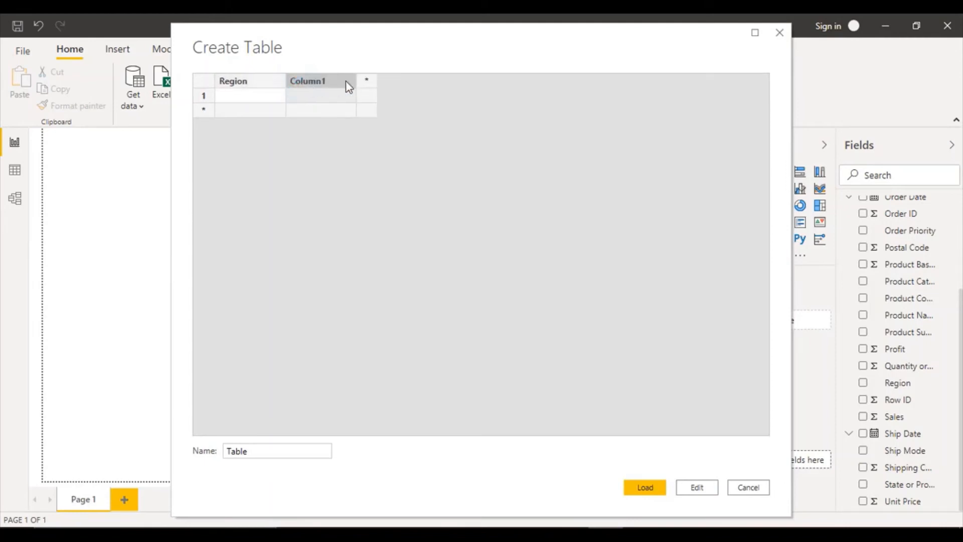
pyautogui.click(327, 84)
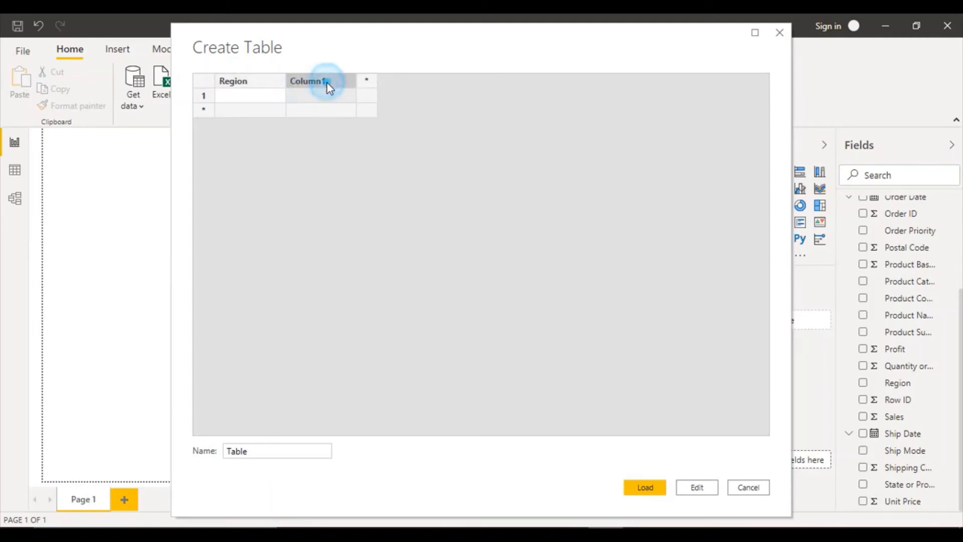
pyautogui.click(374, 76)
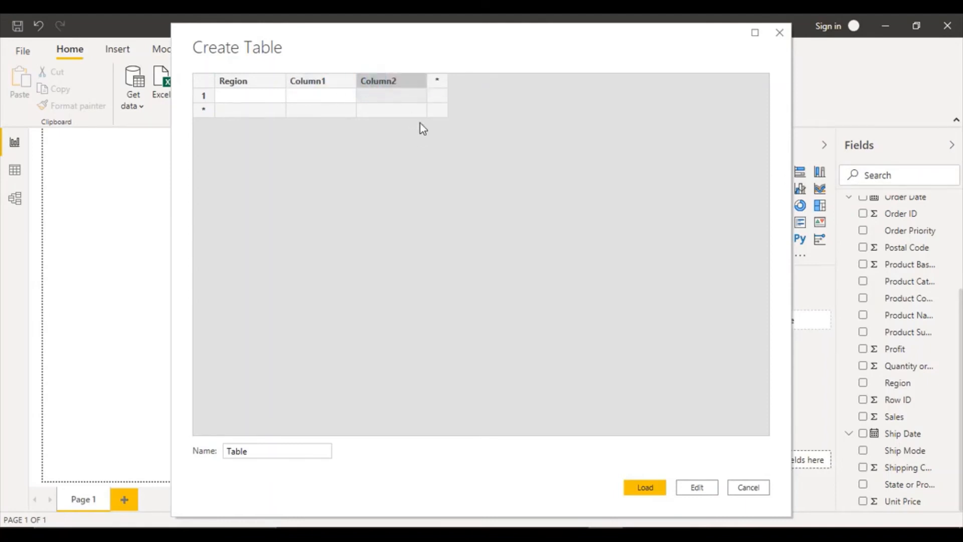
pyautogui.rightClick(398, 81)
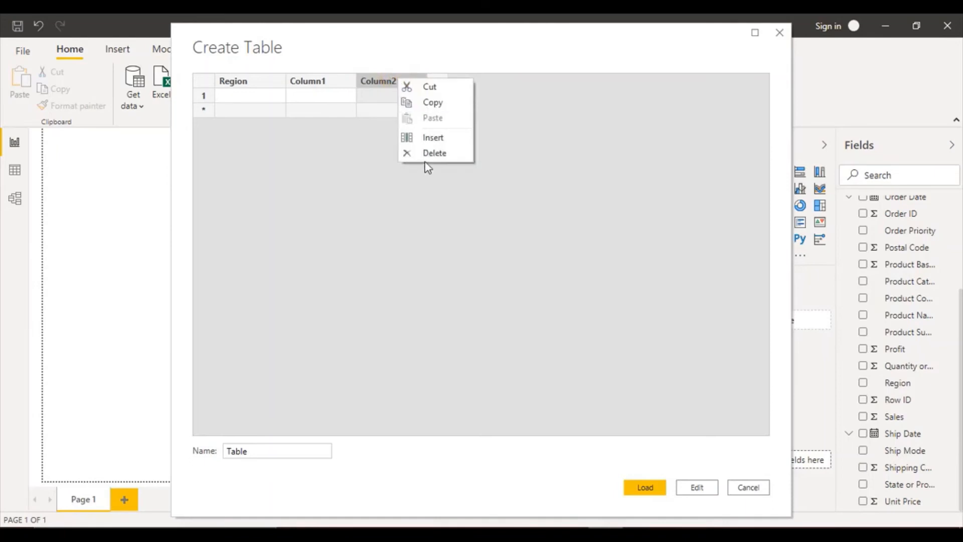
pyautogui.click(428, 154)
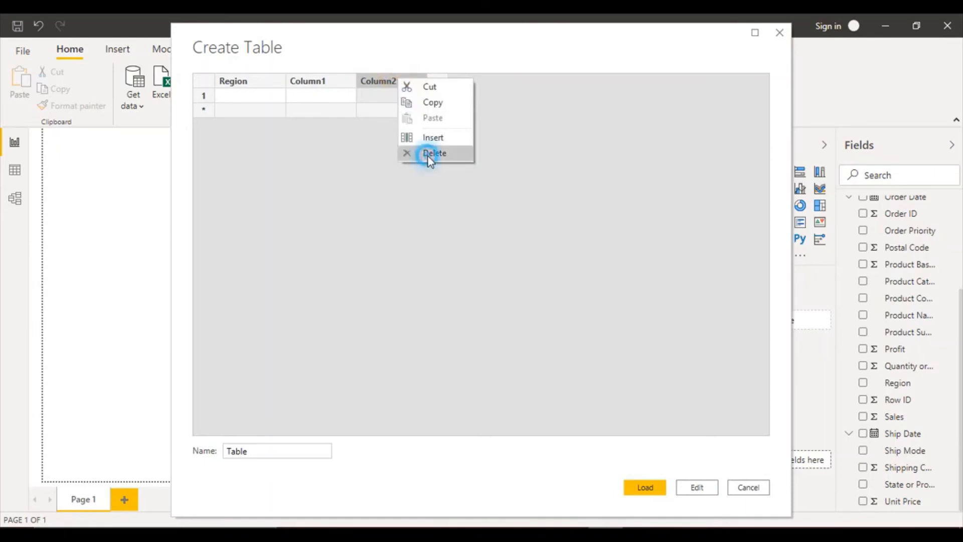
# Name the new table's second column Sales
pyautogui.click(327, 81)
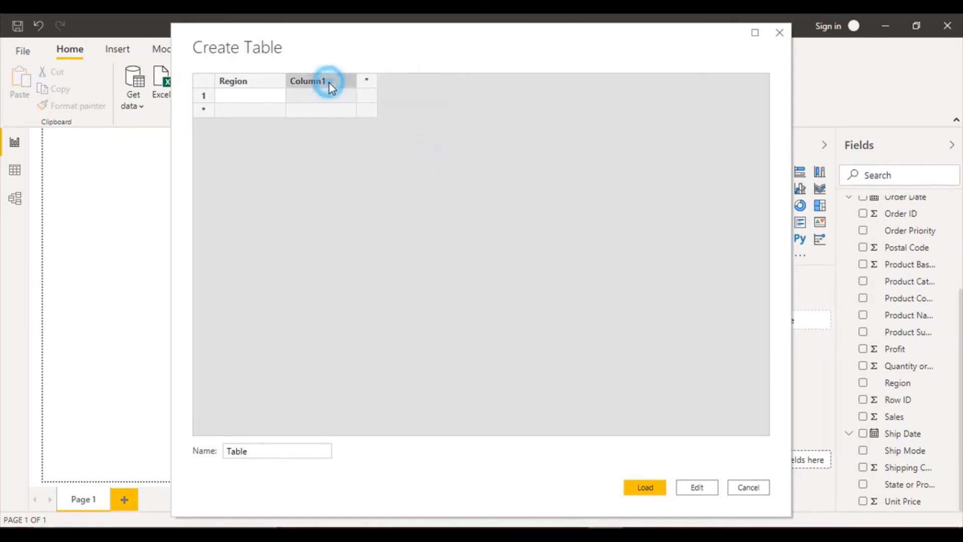
pyautogui.click(323, 83)
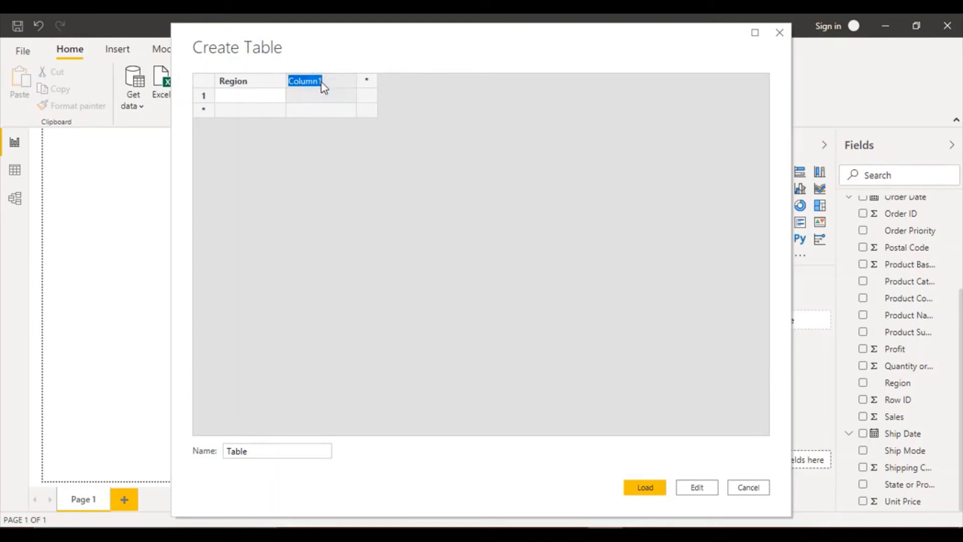
pyautogui.write('Sales')
# Fill the Region column's first four rows with West, Central, East and South
pyautogui.click(269, 100)
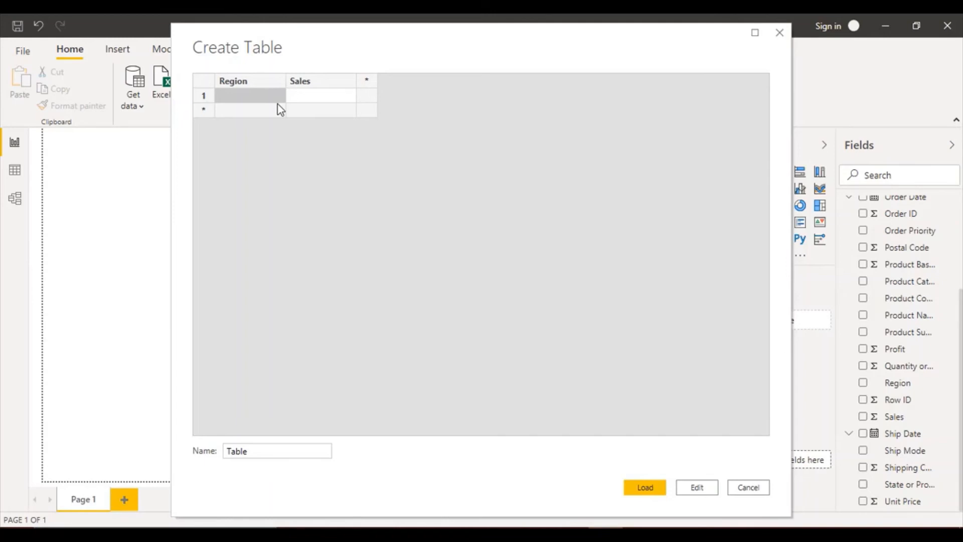
pyautogui.write('West')
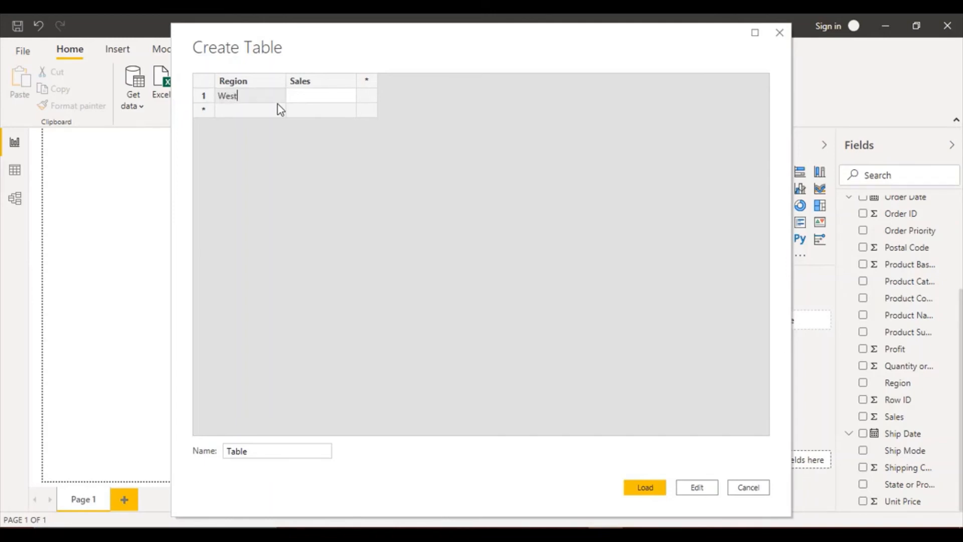
pyautogui.press('Return')
pyautogui.write('C')
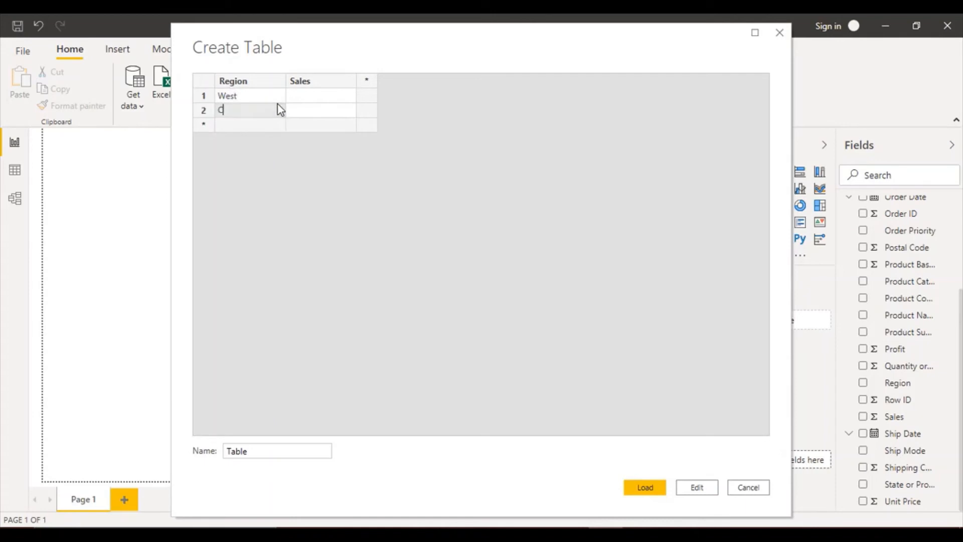
pyautogui.write('entral')
pyautogui.press('Return')
pyautogui.write('East')
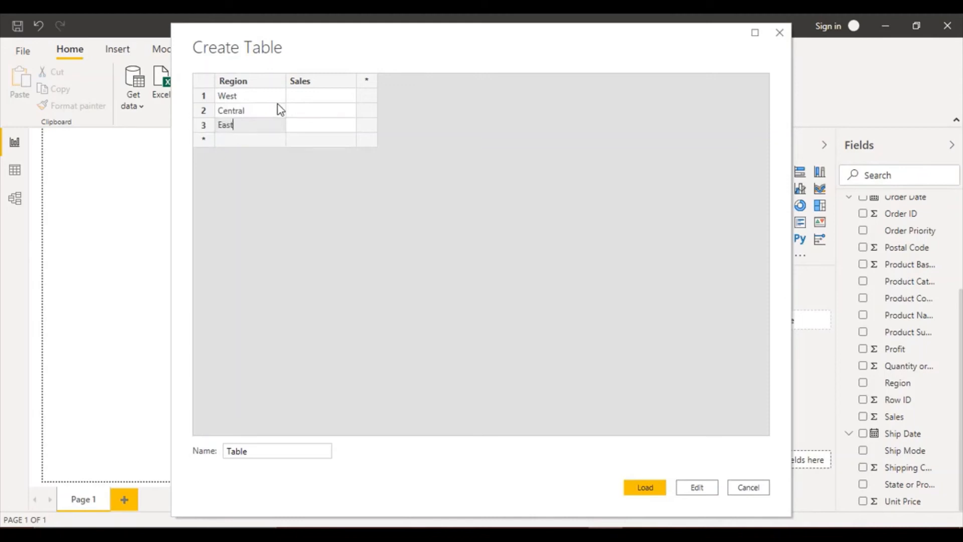
pyautogui.press('Return')
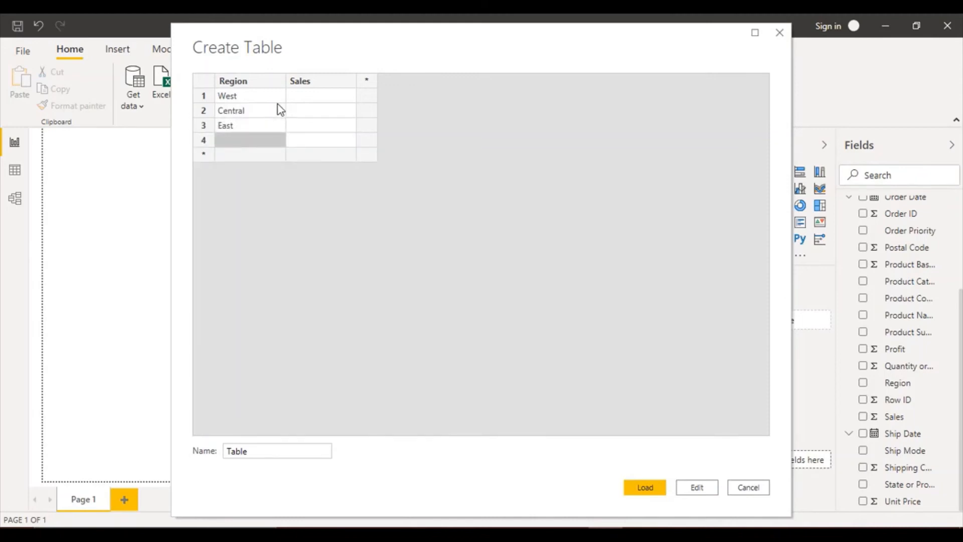
pyautogui.write('South')
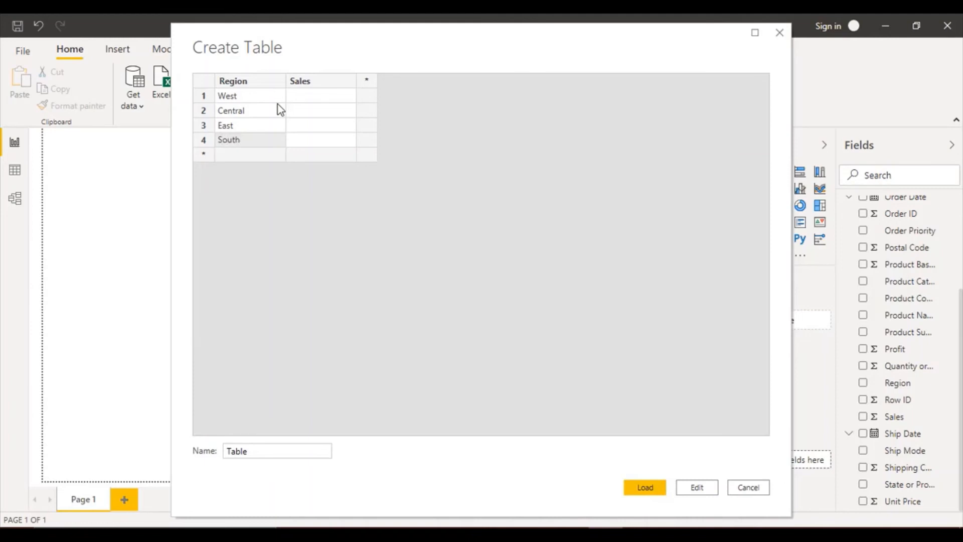
# Enter Sales values of 8007 for West, 5689 for Central, 7969 for East and 4675 for South
pyautogui.click(314, 100)
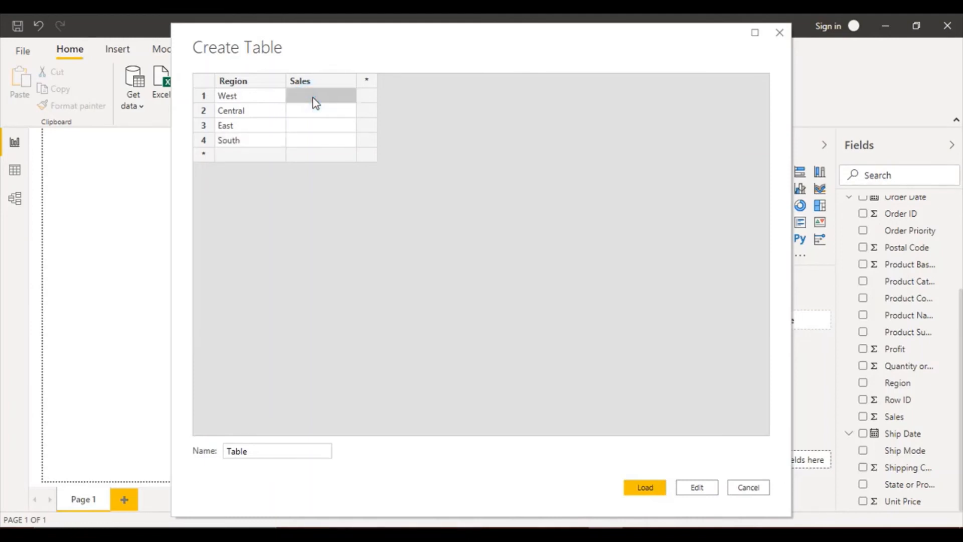
pyautogui.write('8007')
pyautogui.press('Return')
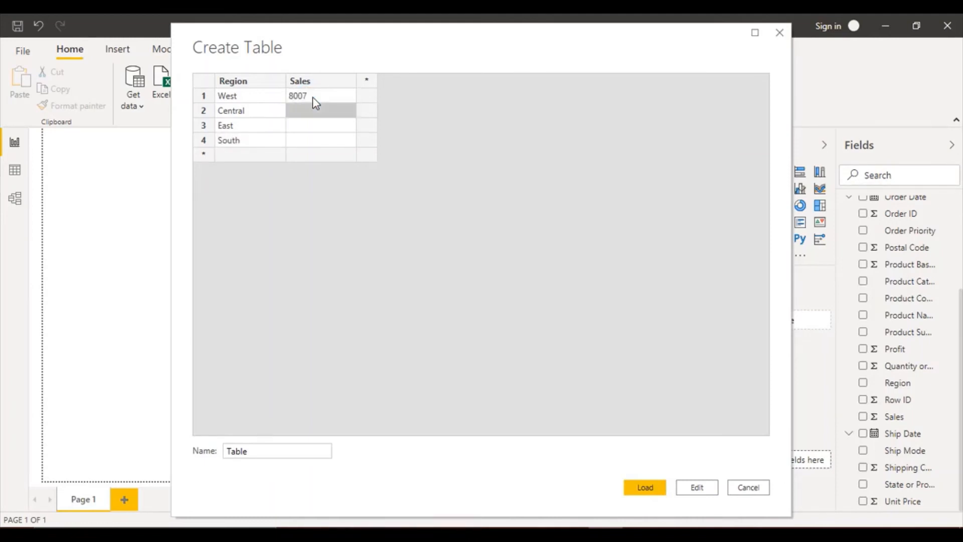
pyautogui.write('5689')
pyautogui.press('Return')
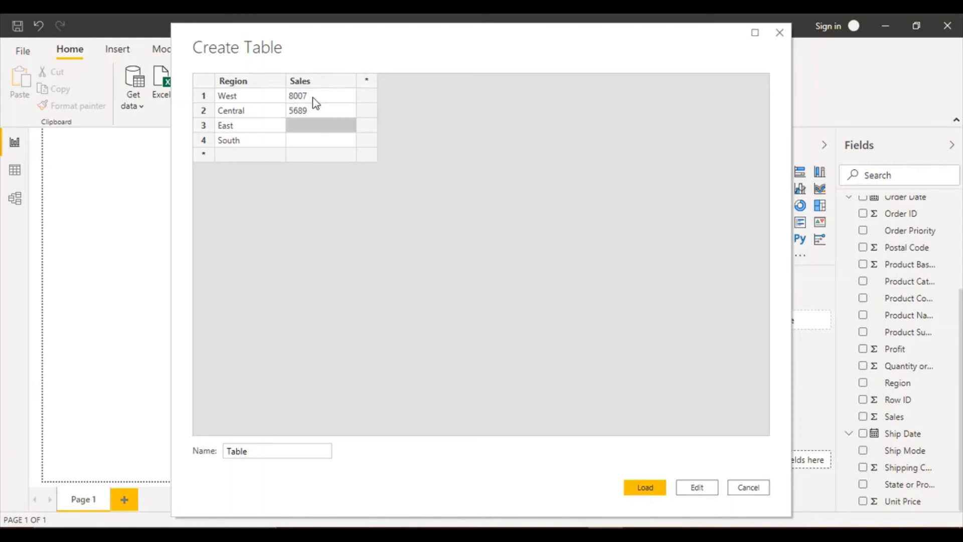
pyautogui.write('7969')
pyautogui.press('Return')
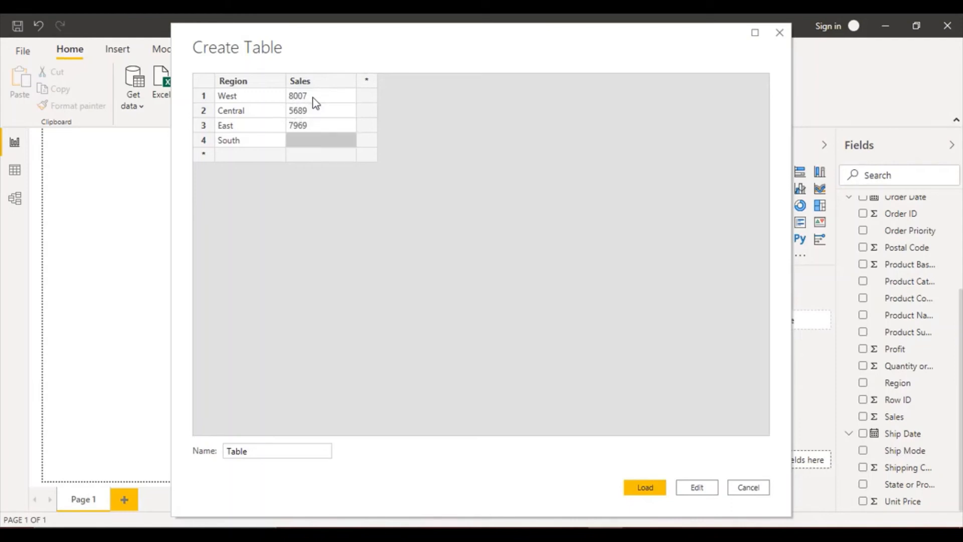
pyautogui.write('4675')
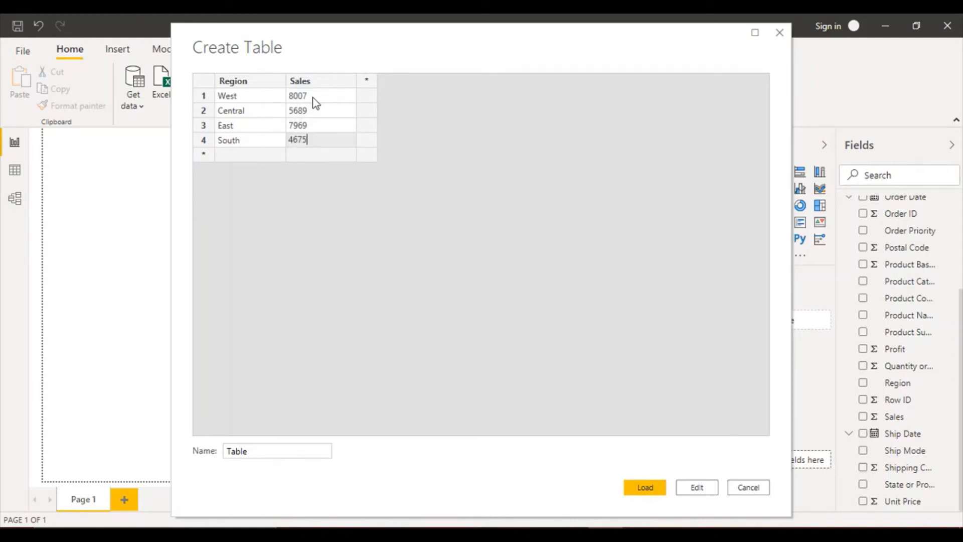
pyautogui.click(339, 164)
pyautogui.click(327, 155)
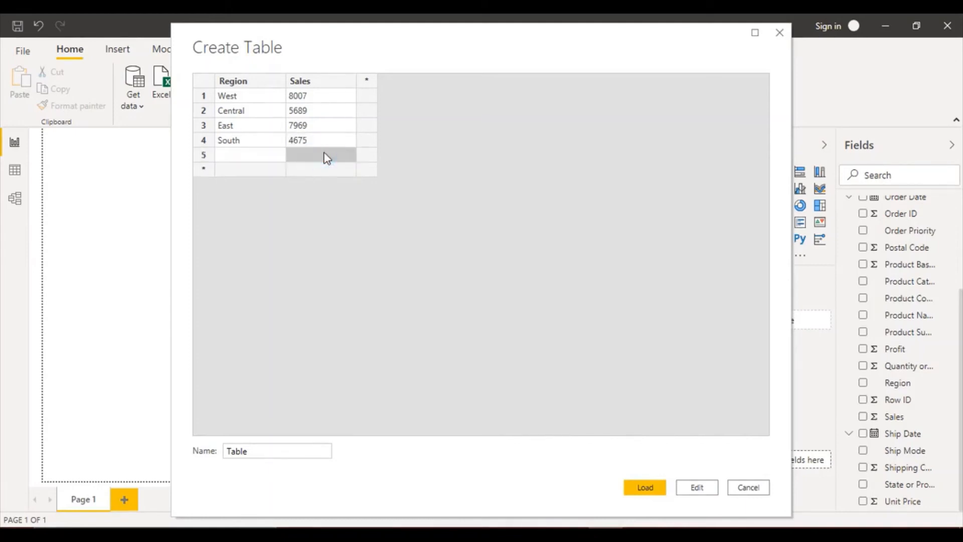
pyautogui.click(305, 170)
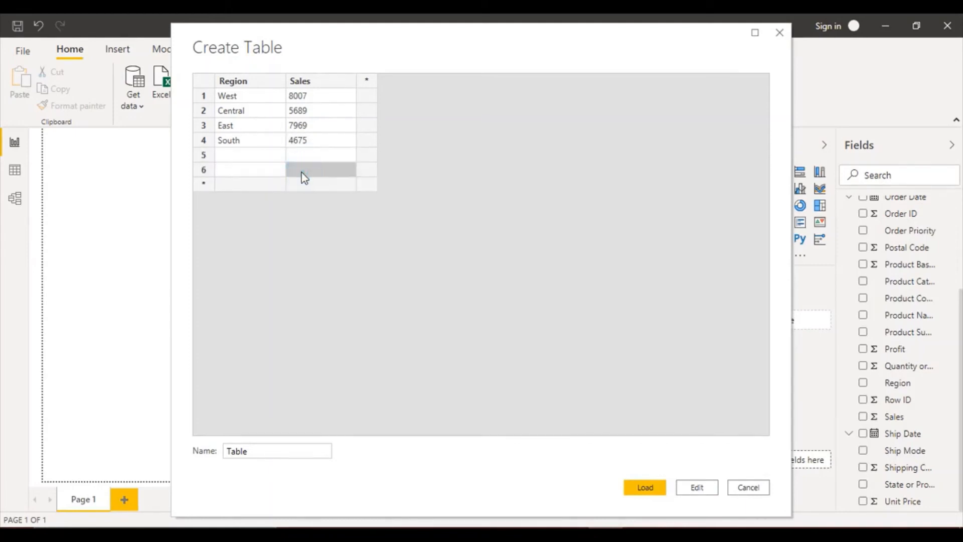
pyautogui.click(211, 185)
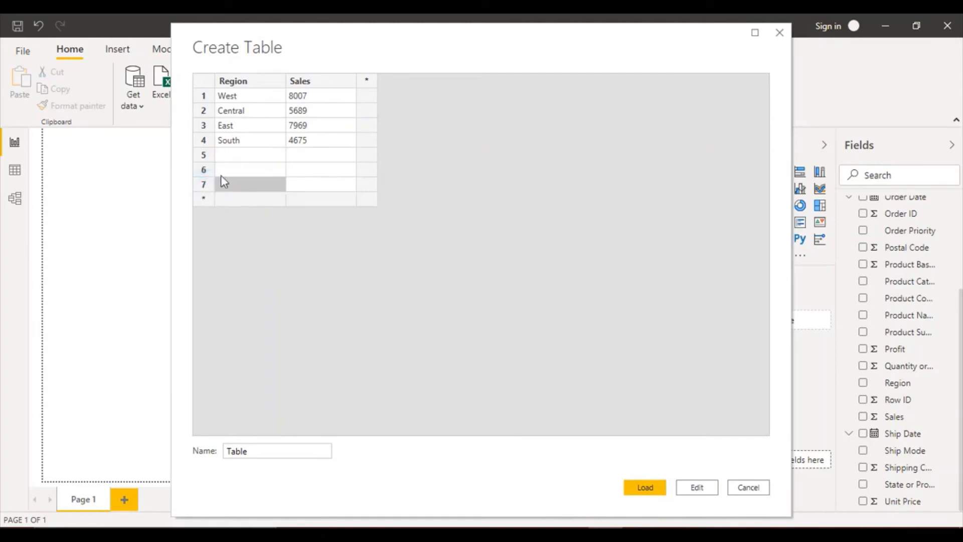
pyautogui.rightClick(207, 185)
pyautogui.click(251, 259)
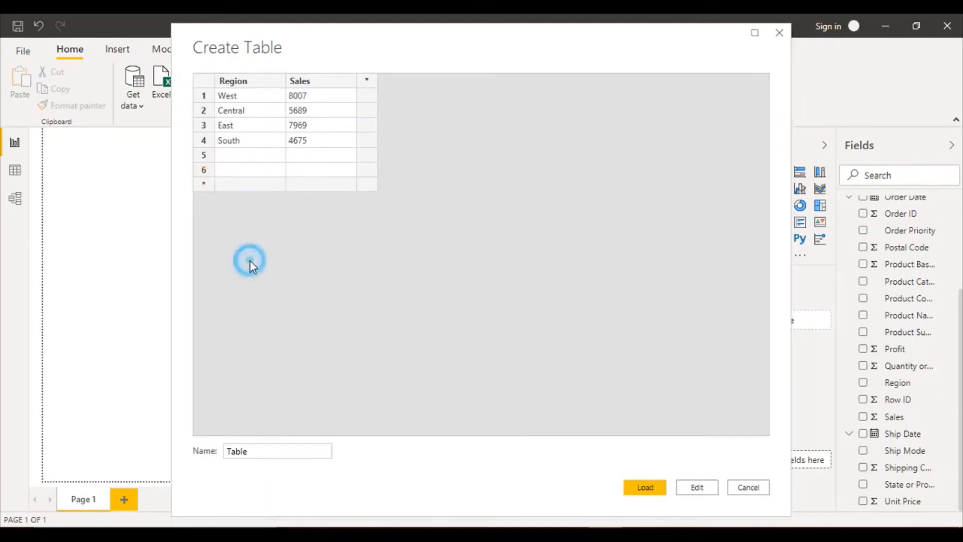
pyautogui.rightClick(202, 169)
pyautogui.click(249, 245)
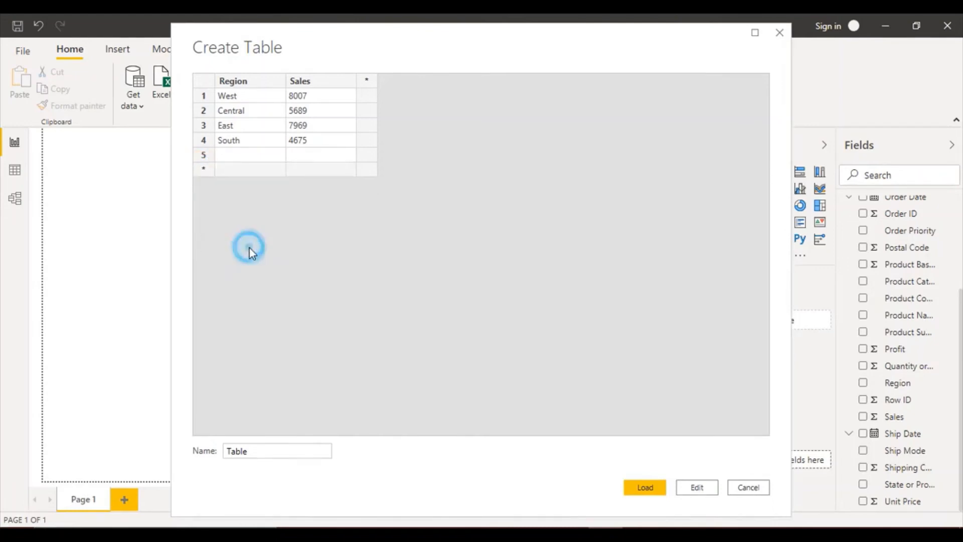
pyautogui.rightClick(208, 154)
pyautogui.click(247, 235)
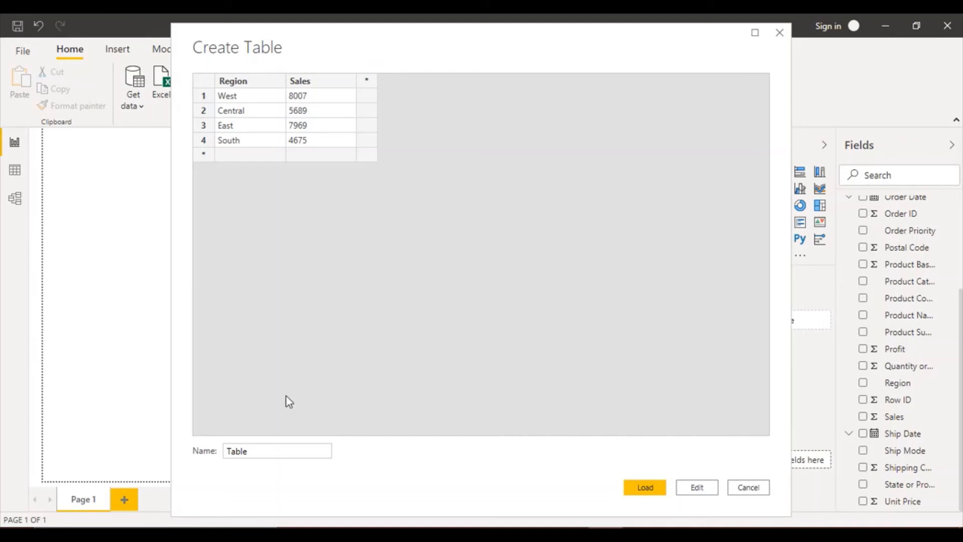
# Name the table Regionwise Sales and load it into the data model
pyautogui.doubleClick(246, 451)
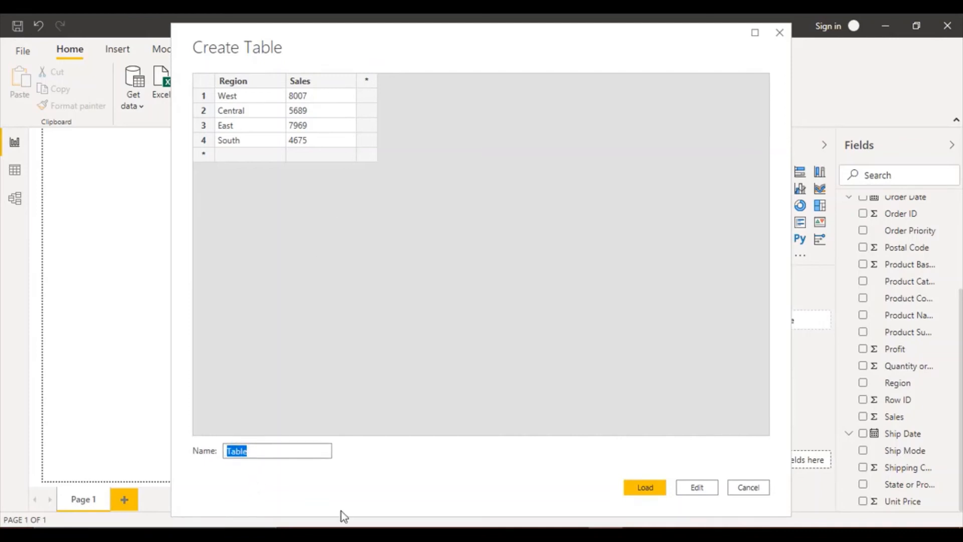
pyautogui.write('Regionwise Sales')
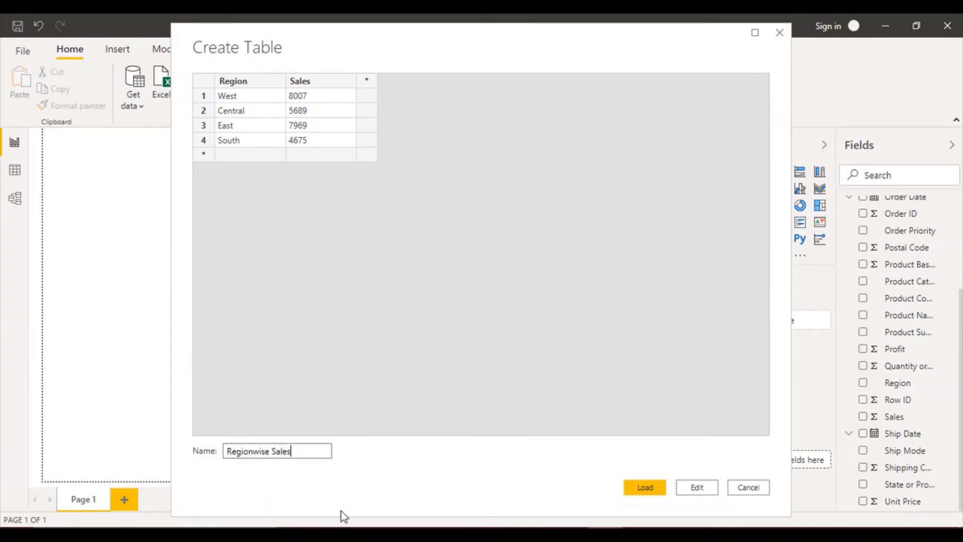
pyautogui.click(655, 491)
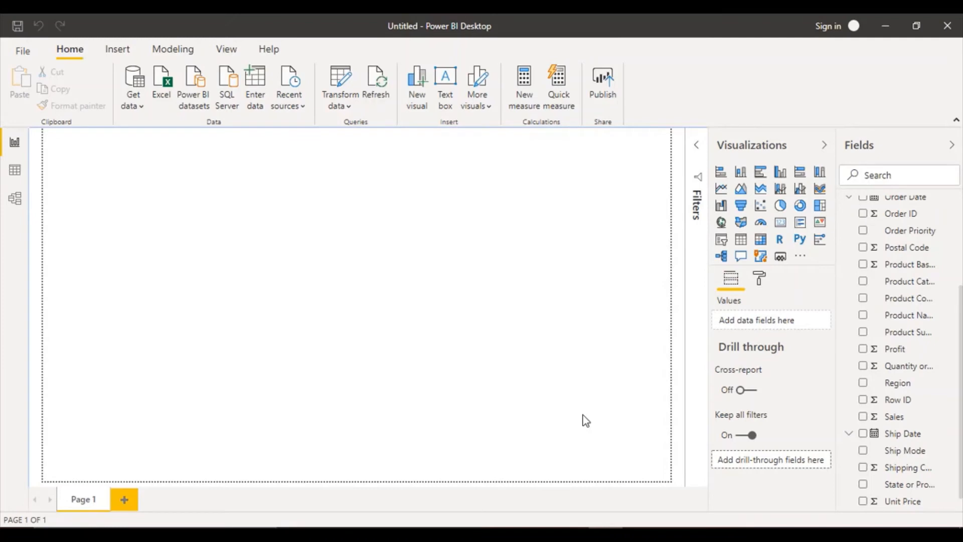
# Collapse the Orders table's field list and expand the fields of the Regionwise Sales table
pyautogui.moveTo(960, 359); pyautogui.dragTo(959, 231)
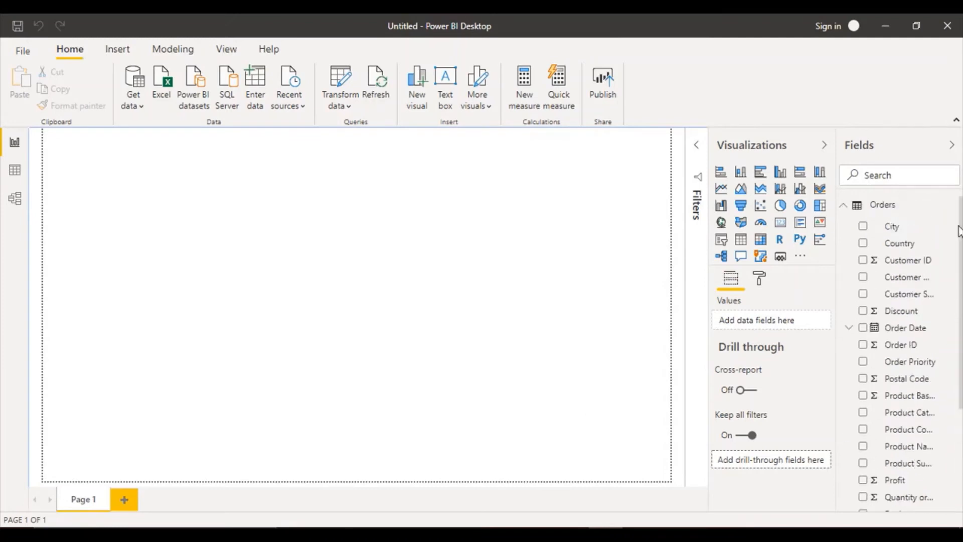
pyautogui.click(844, 206)
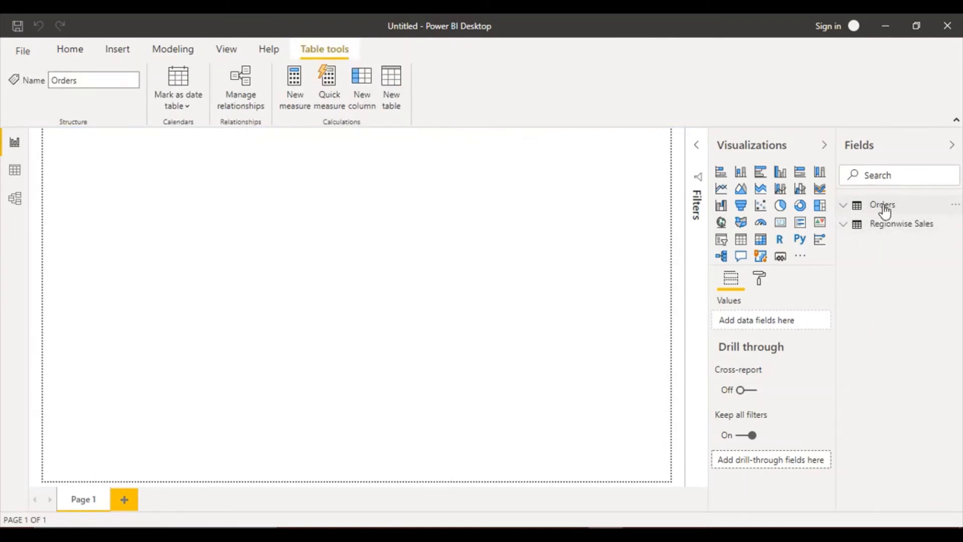
pyautogui.moveTo(885, 211)
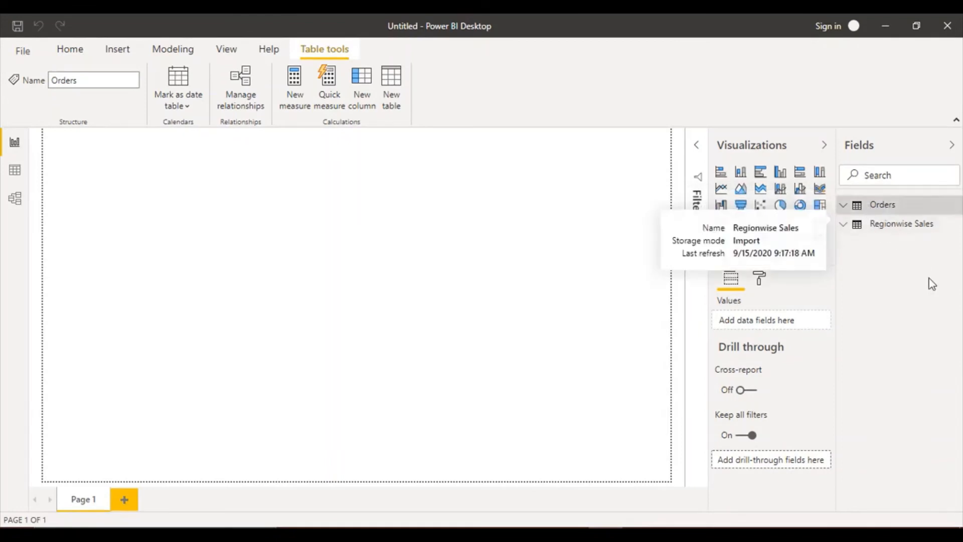
pyautogui.click(843, 224)
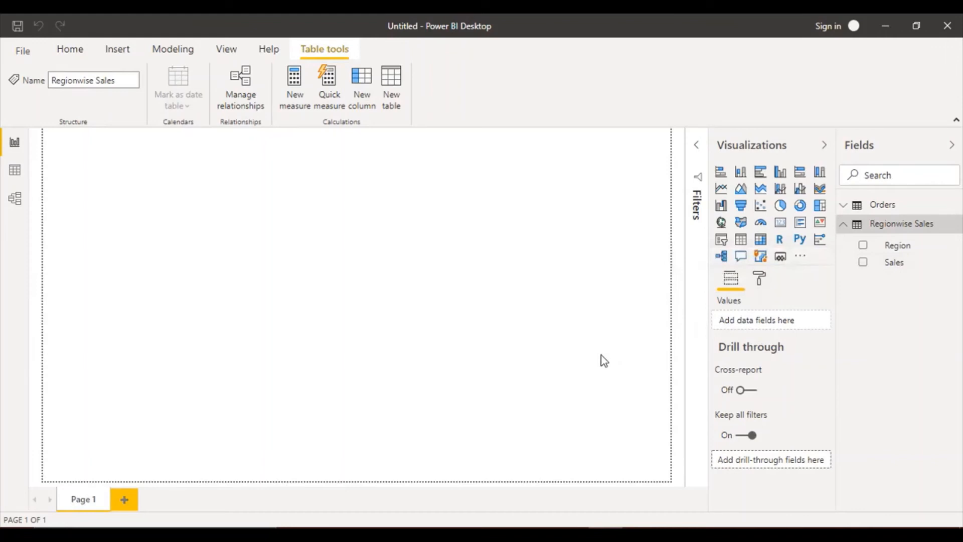
# Add an empty clustered column chart and enlarge it to fill nearly the whole report page
pyautogui.click(784, 177)
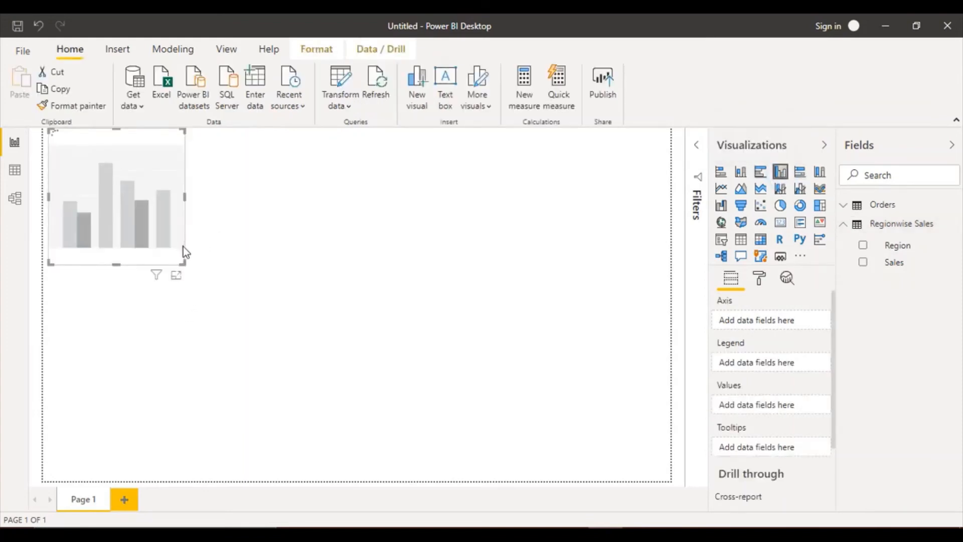
pyautogui.moveTo(183, 264); pyautogui.dragTo(693, 465)
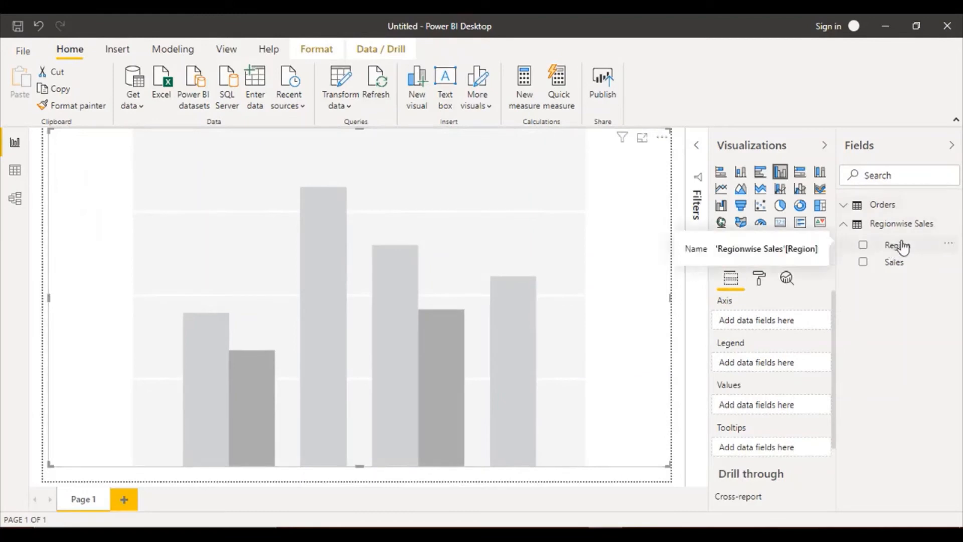
# Try plotting Sales by Region in the clustered column chart, and delete that chart from the page
pyautogui.moveTo(903, 246); pyautogui.dragTo(773, 321)
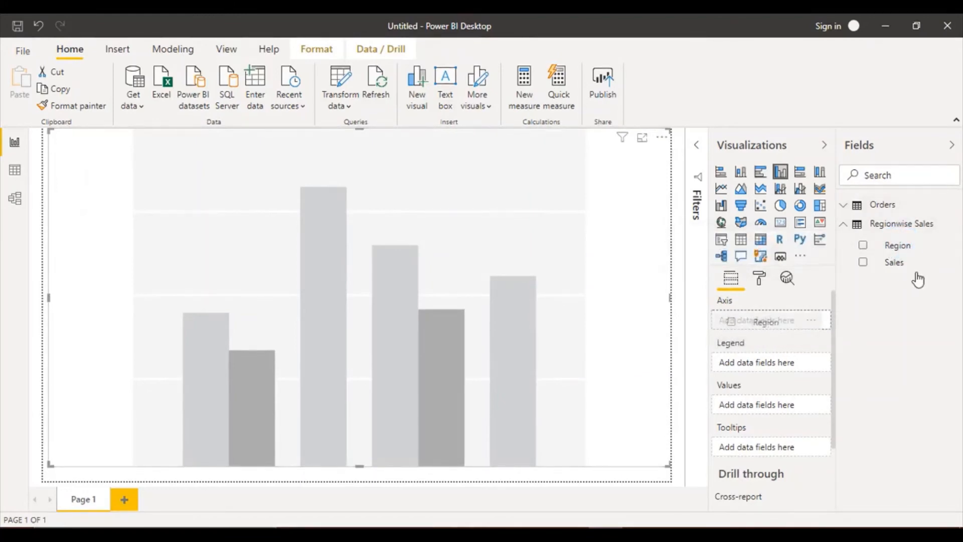
pyautogui.moveTo(894, 262); pyautogui.dragTo(767, 413)
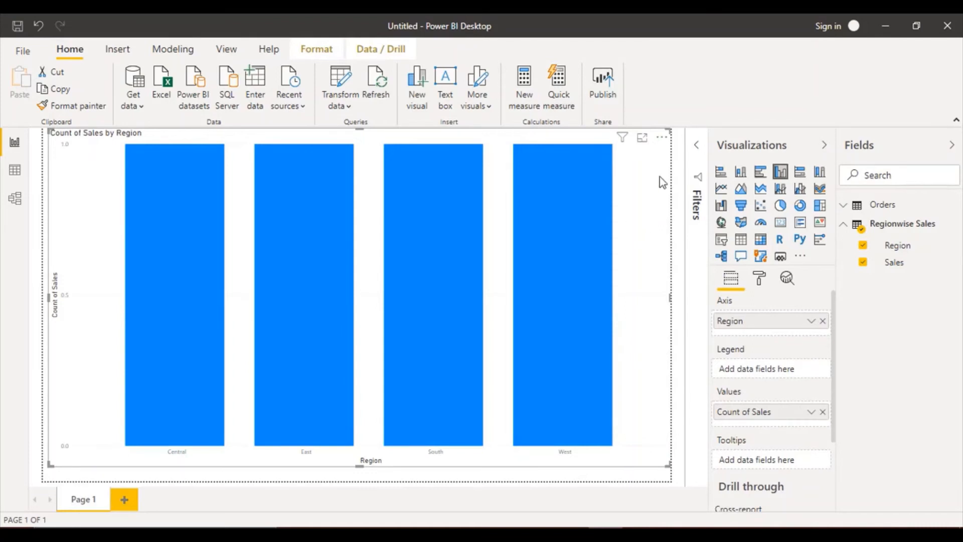
pyautogui.press('Delete')
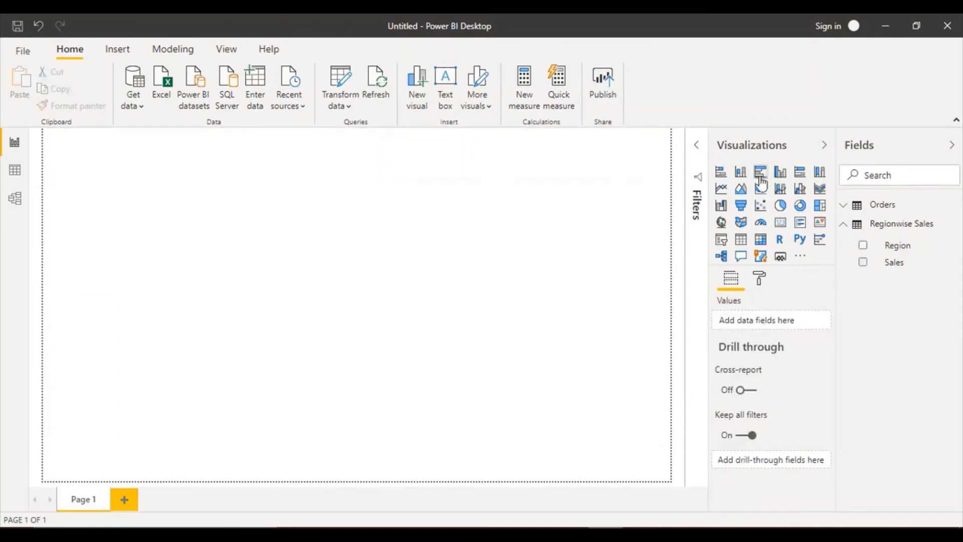
# Add a stacked column chart with Region on the axis and Sales as values, enlarged to fill the report page
pyautogui.click(744, 174)
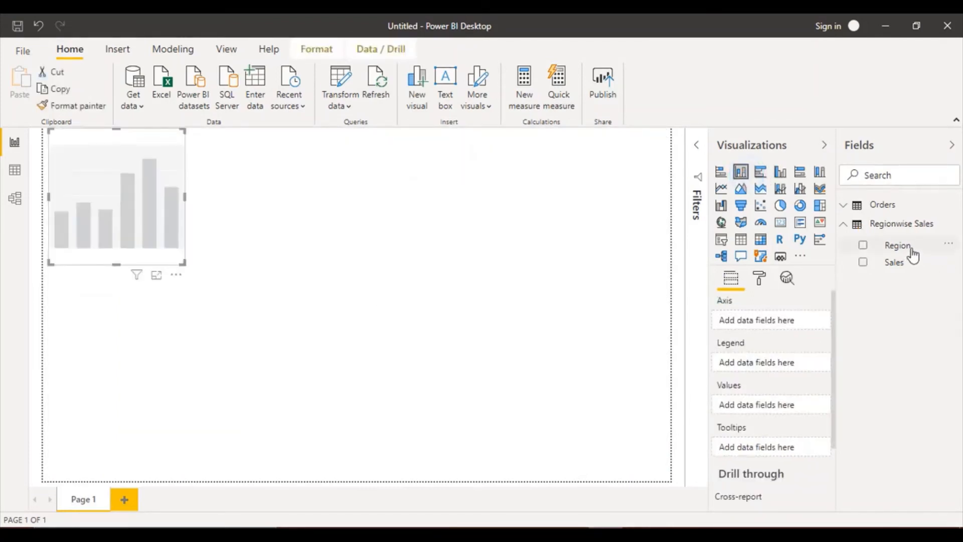
pyautogui.moveTo(908, 247); pyautogui.dragTo(784, 327)
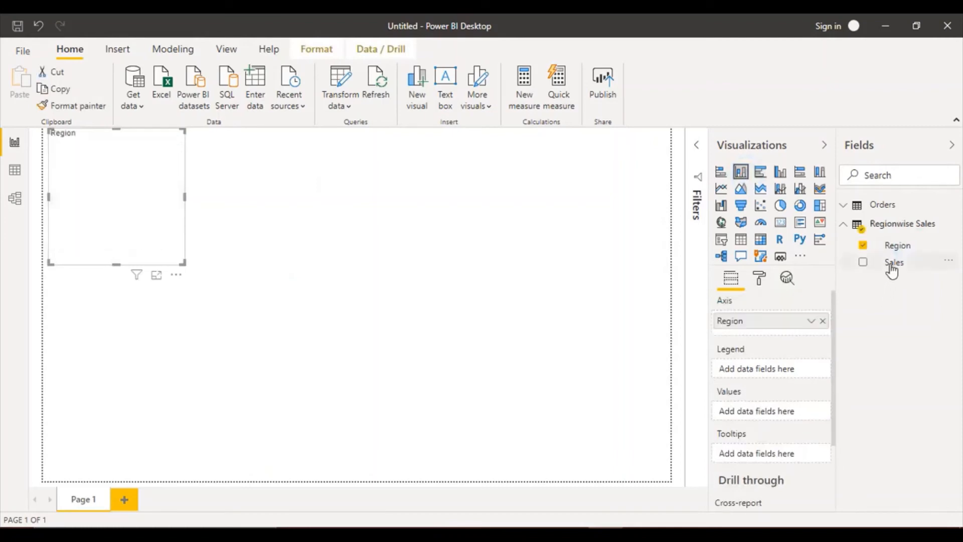
pyautogui.moveTo(894, 266); pyautogui.dragTo(759, 409)
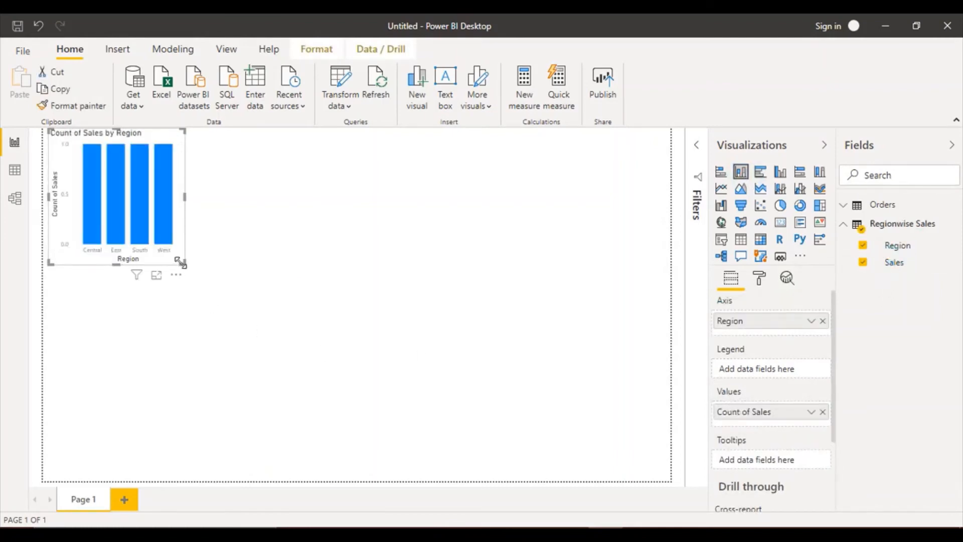
pyautogui.moveTo(183, 262); pyautogui.dragTo(664, 471)
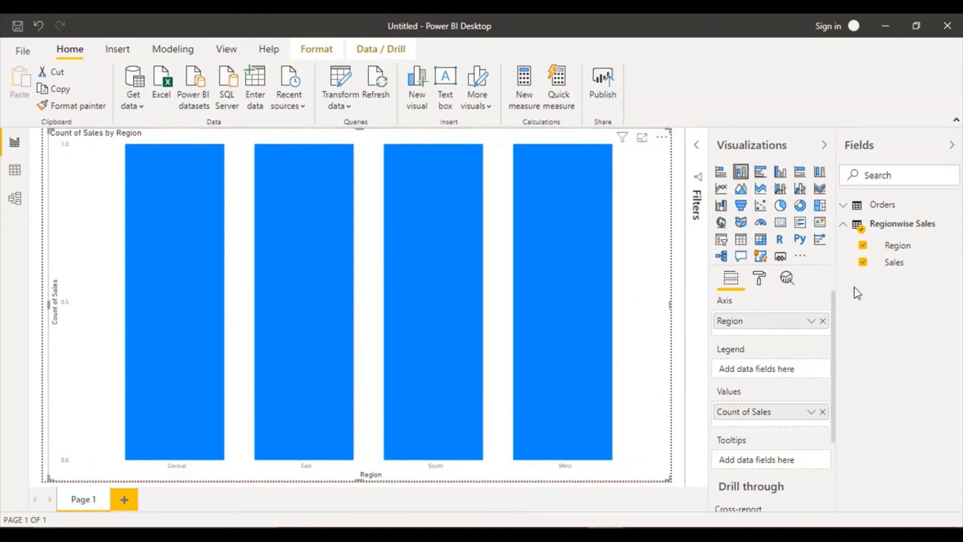
# Remove Count of Sales from the chart's values and set the Regionwise Sales table's Sales column to summarize by Sum
pyautogui.click(824, 412)
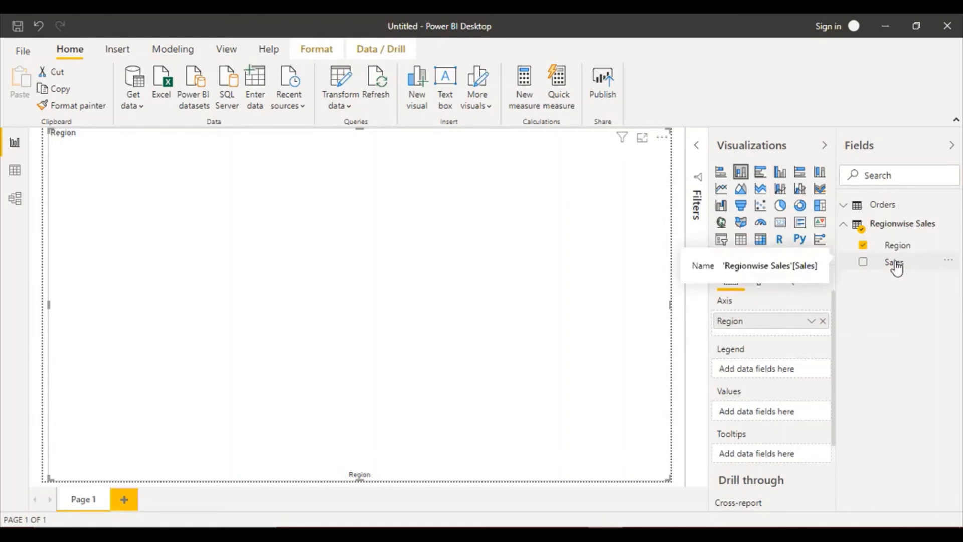
pyautogui.click(895, 264)
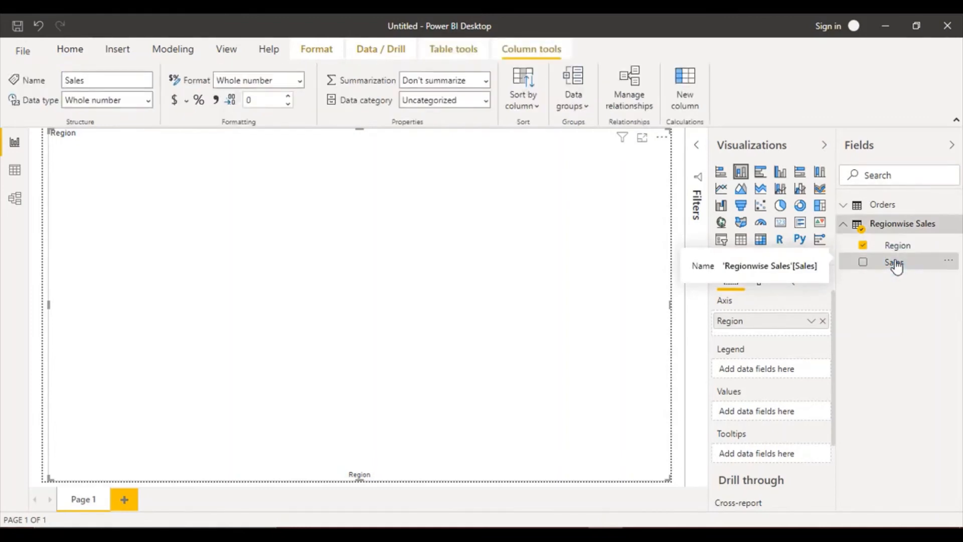
pyautogui.click(486, 100)
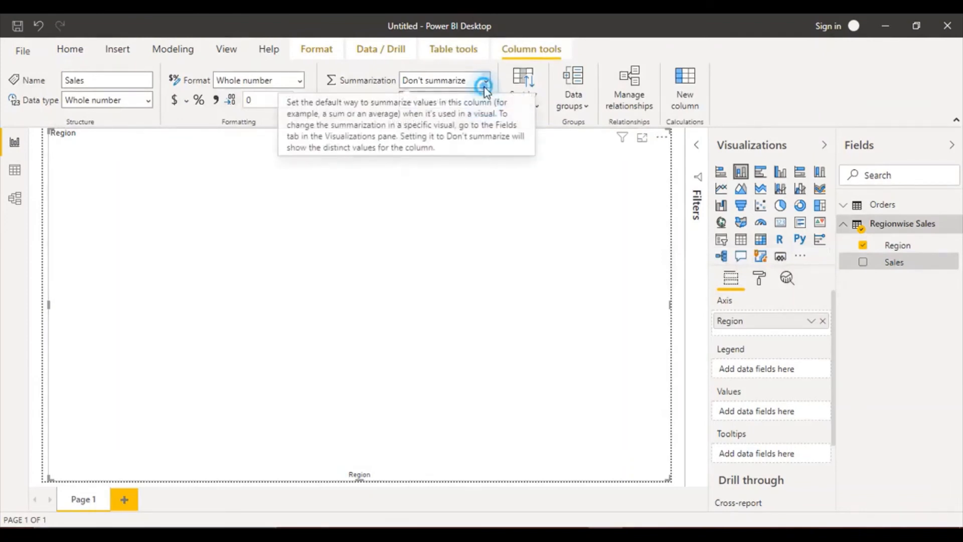
pyautogui.click(485, 81)
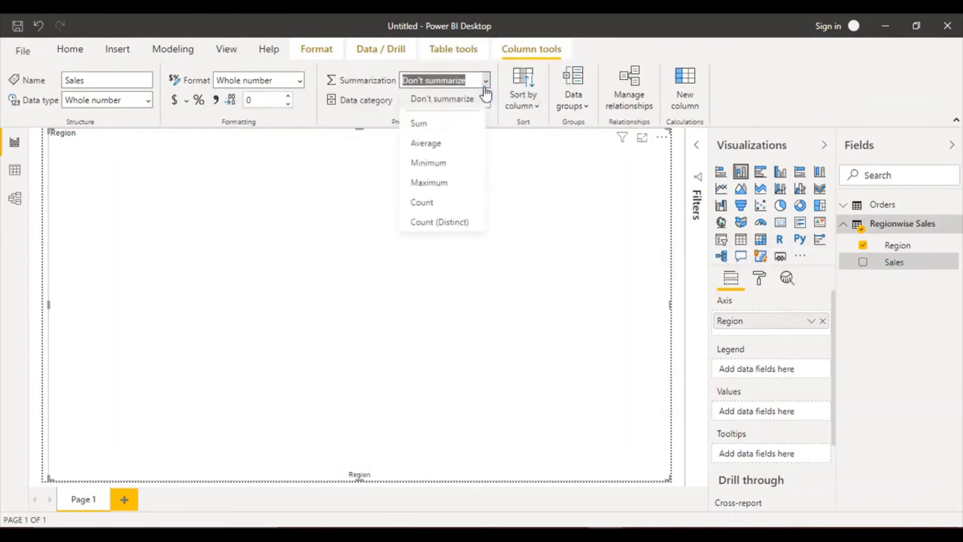
pyautogui.click(436, 126)
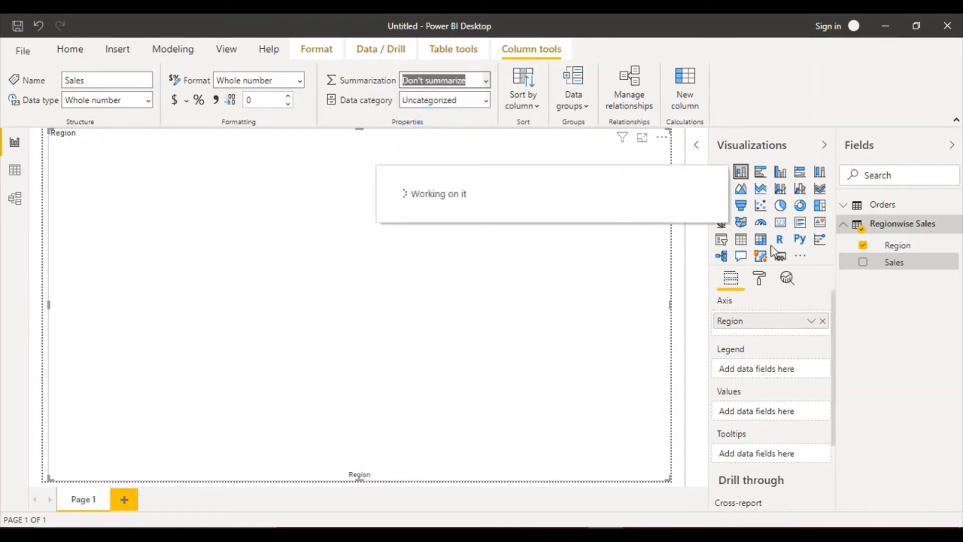
pyautogui.click(742, 172)
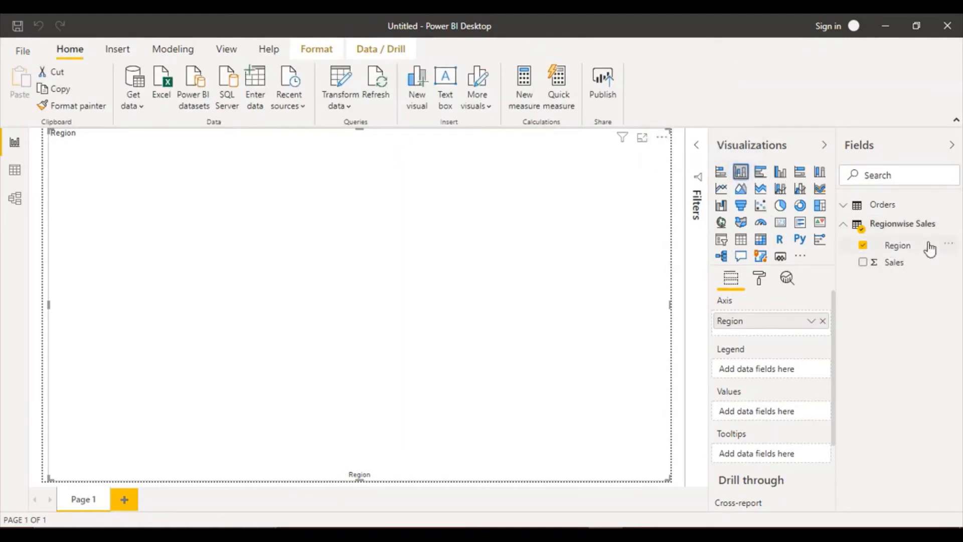
# Add Sales to the stacked column chart's values again and check the sales figures of individual region columns
pyautogui.moveTo(894, 263); pyautogui.dragTo(769, 413)
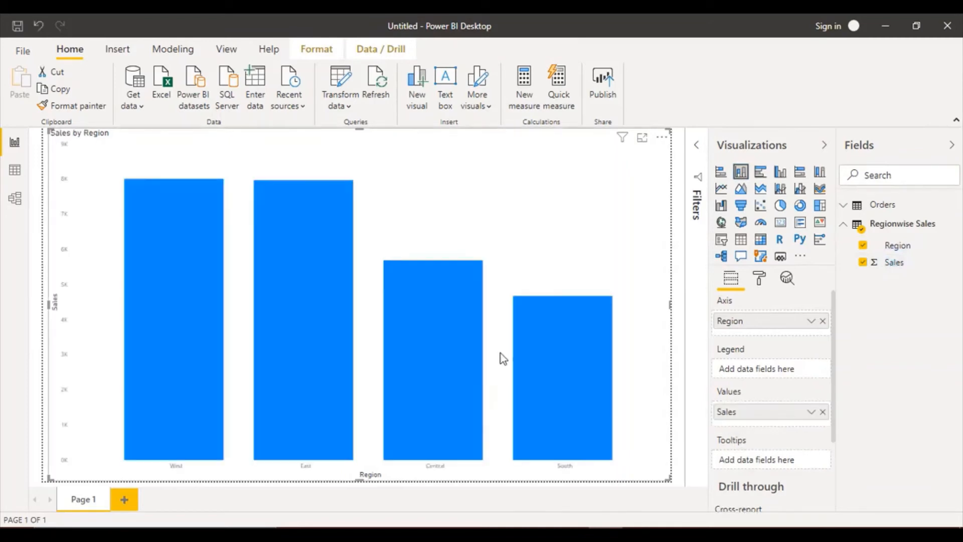
pyautogui.moveTo(154, 203)
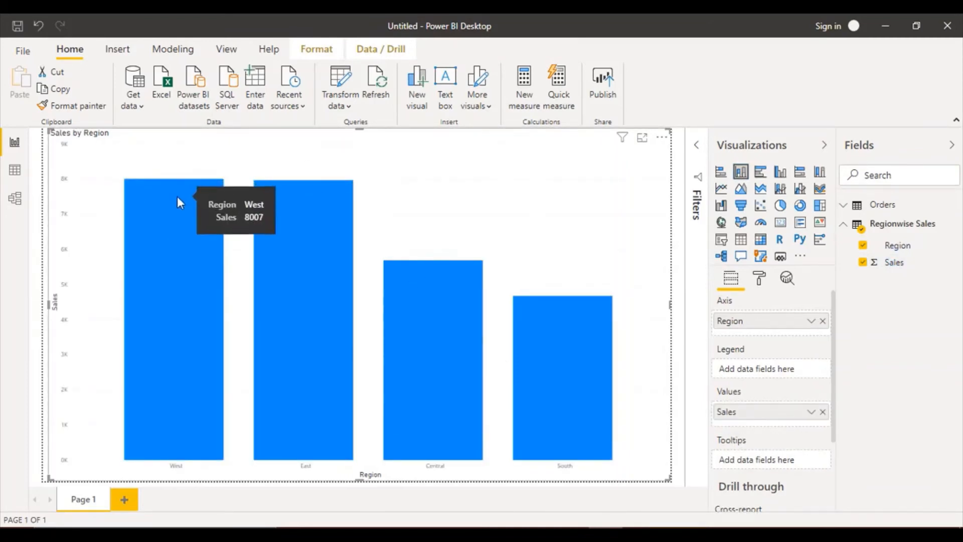
pyautogui.moveTo(353, 229)
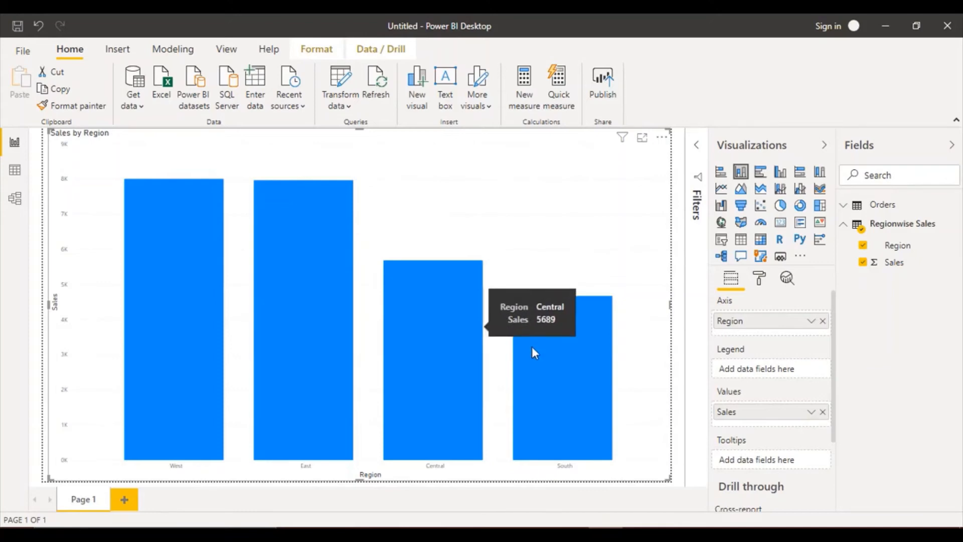
pyautogui.moveTo(541, 349)
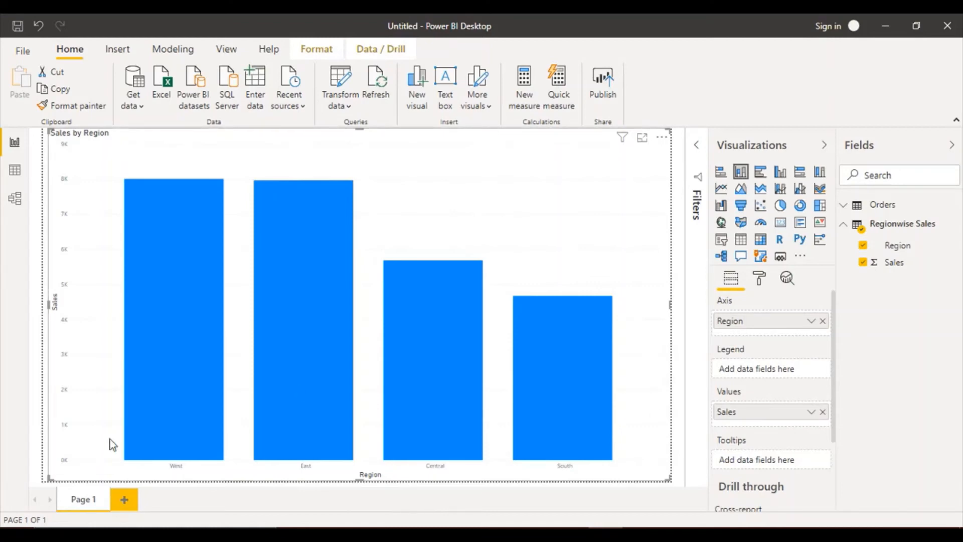
# Add a second report page with an empty table visual enlarged to fill nearly the whole page
pyautogui.click(126, 500)
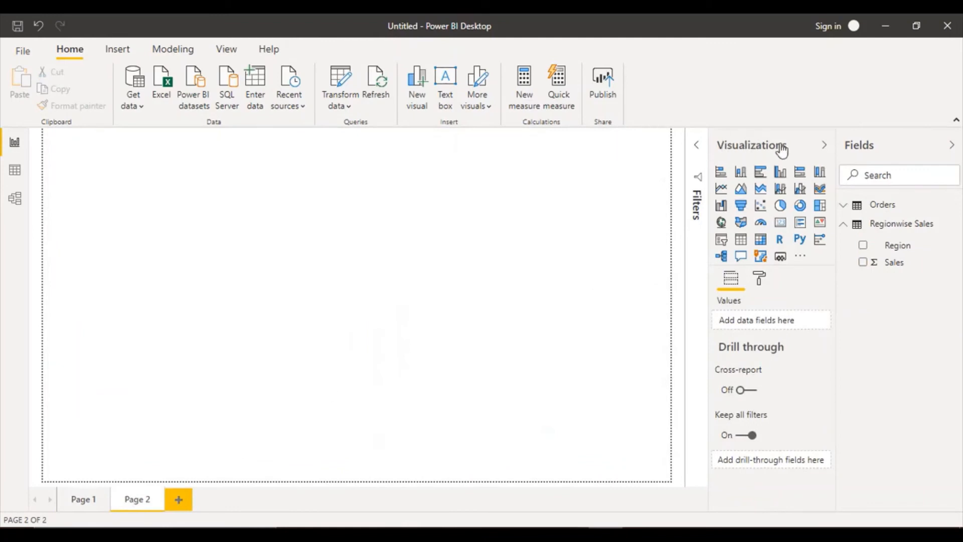
pyautogui.click(742, 240)
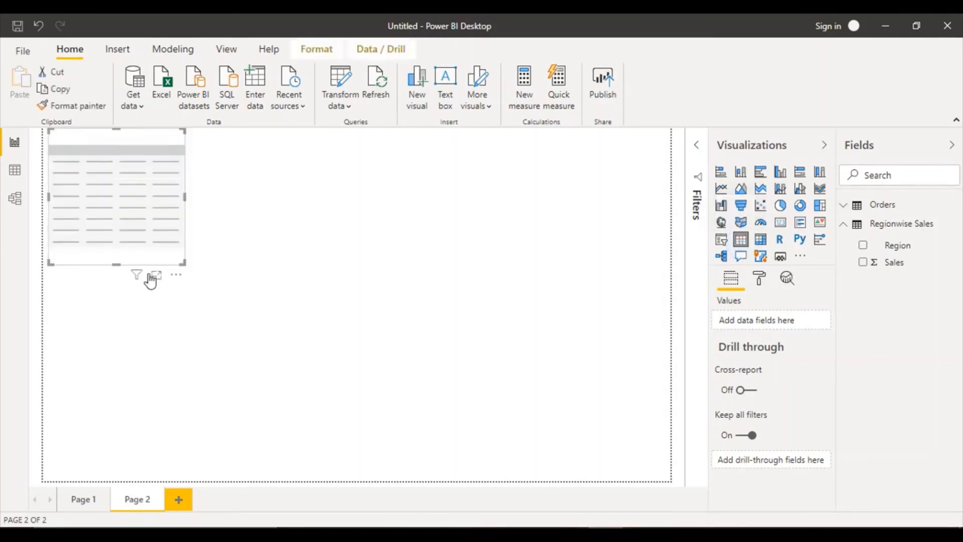
pyautogui.moveTo(185, 263); pyautogui.dragTo(640, 481)
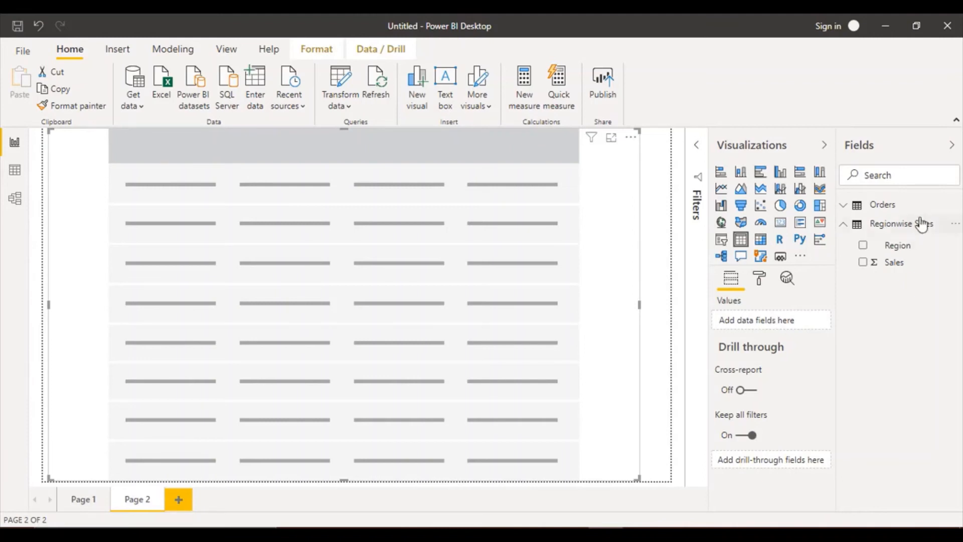
# Fill the table visual with State or Province, Profit and Sales from the Orders table
pyautogui.click(846, 230)
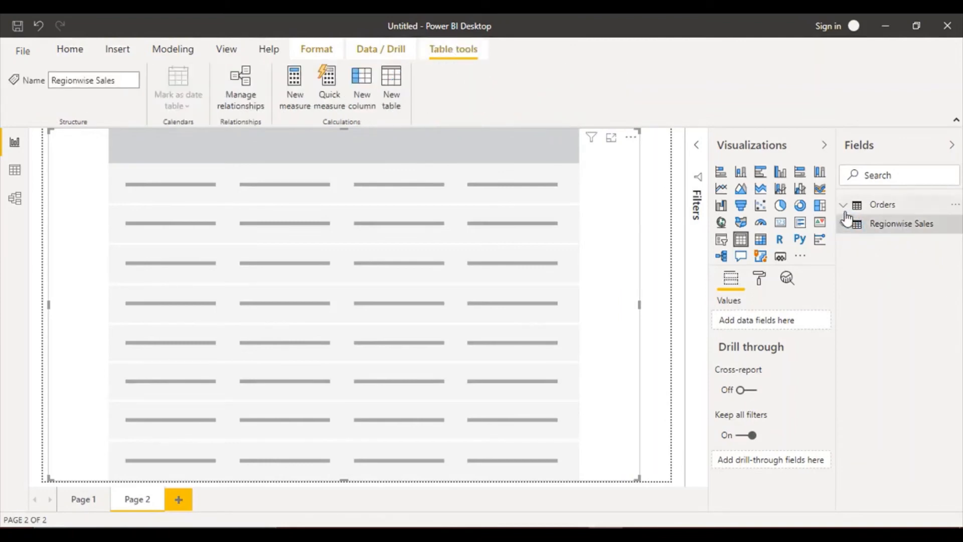
pyautogui.click(847, 206)
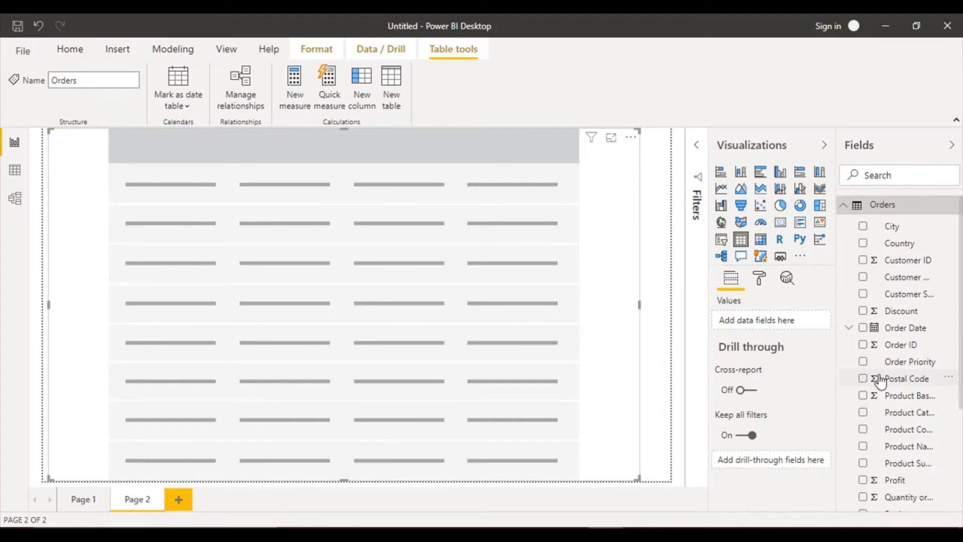
pyautogui.moveTo(961, 286); pyautogui.dragTo(952, 453)
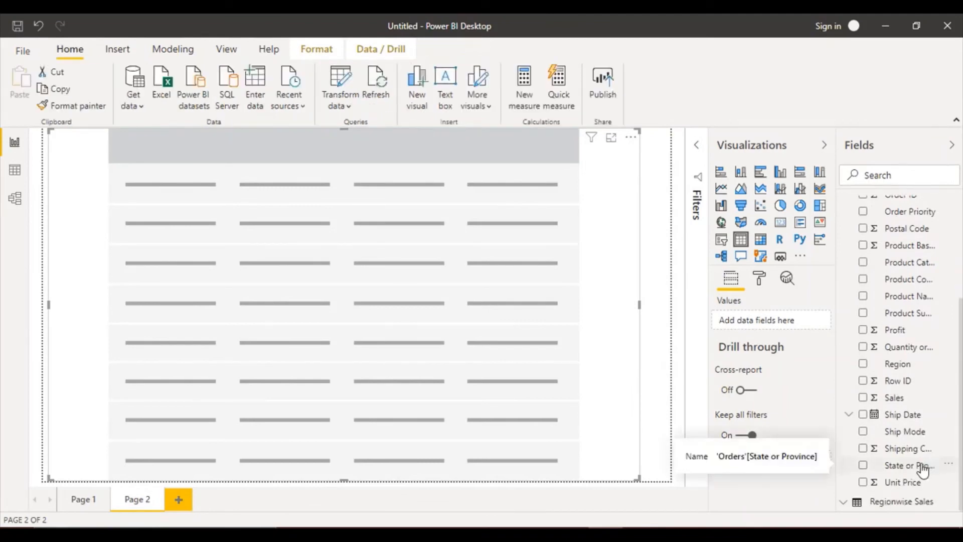
pyautogui.moveTo(923, 471); pyautogui.dragTo(790, 325)
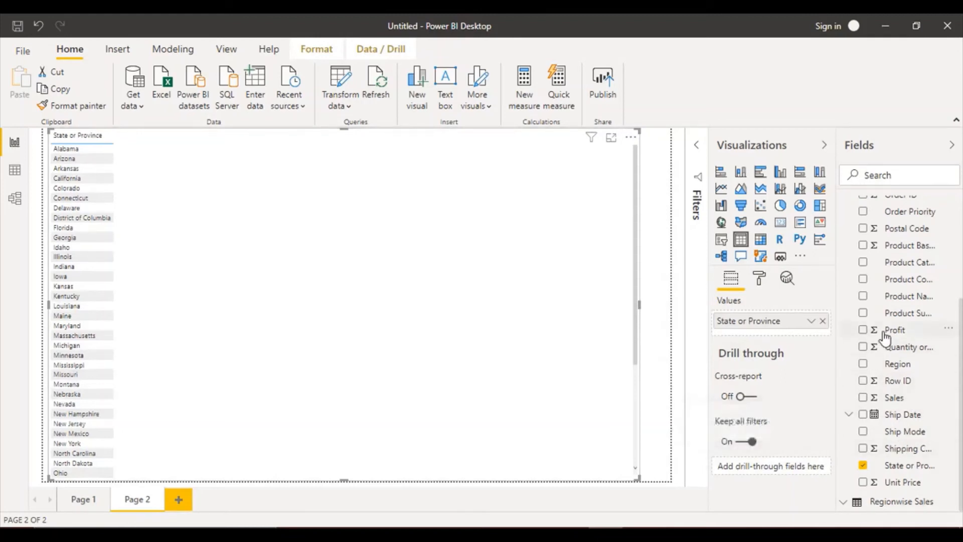
pyautogui.moveTo(883, 329); pyautogui.dragTo(751, 333)
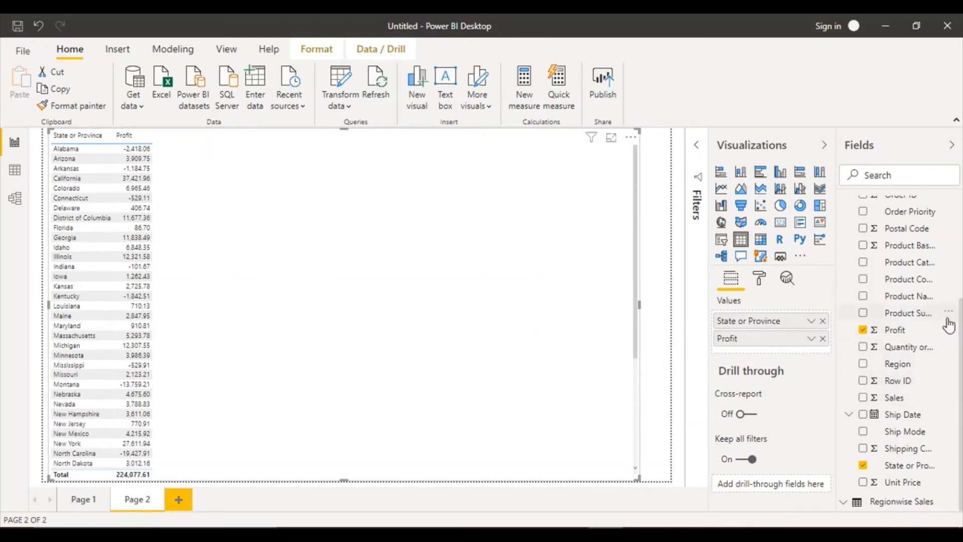
pyautogui.moveTo(903, 398); pyautogui.dragTo(779, 348)
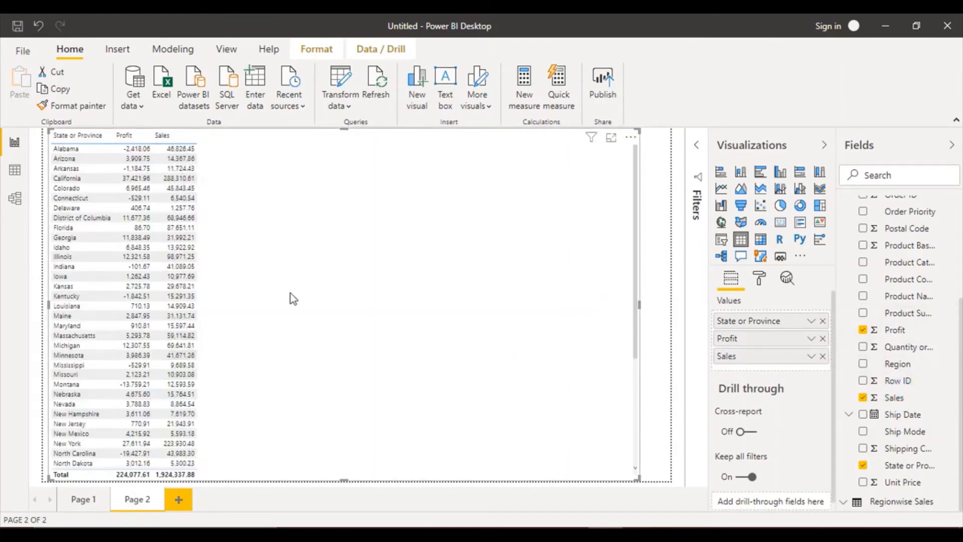
# Reorder the table's columns so Sales comes before Profit, and add Discount from Orders as the last column
pyautogui.click(761, 341)
pyautogui.moveTo(762, 343); pyautogui.dragTo(761, 364)
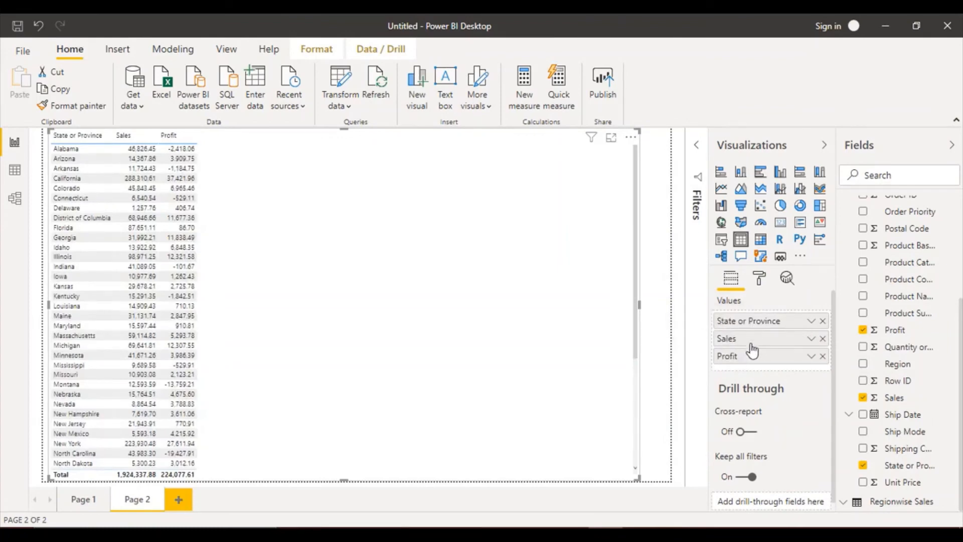
pyautogui.moveTo(754, 346); pyautogui.dragTo(755, 367)
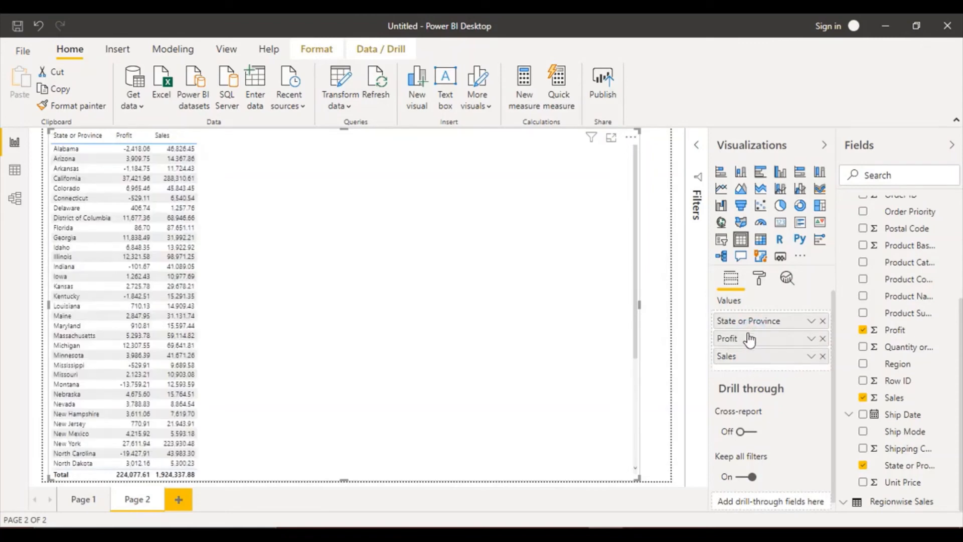
pyautogui.moveTo(747, 340); pyautogui.dragTo(746, 366)
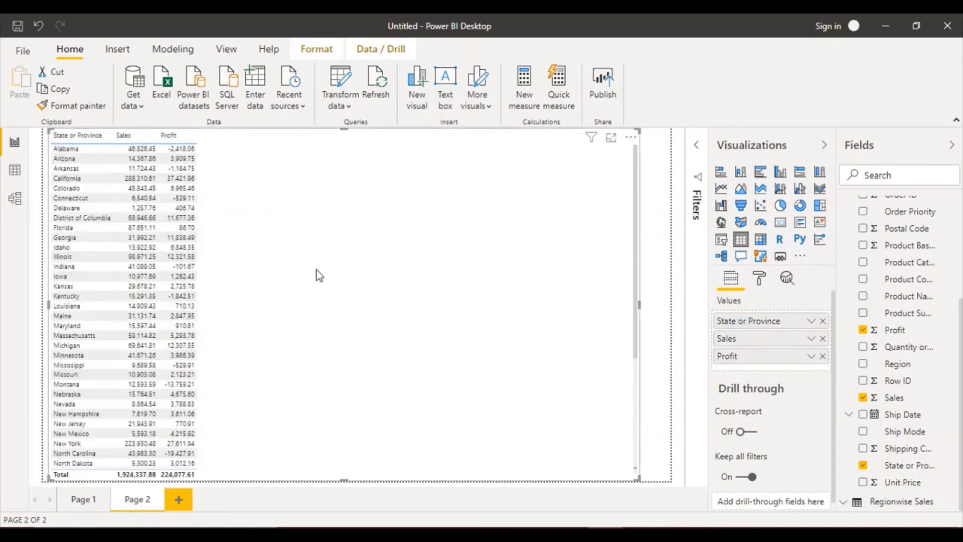
pyautogui.moveTo(962, 401); pyautogui.dragTo(765, 368)
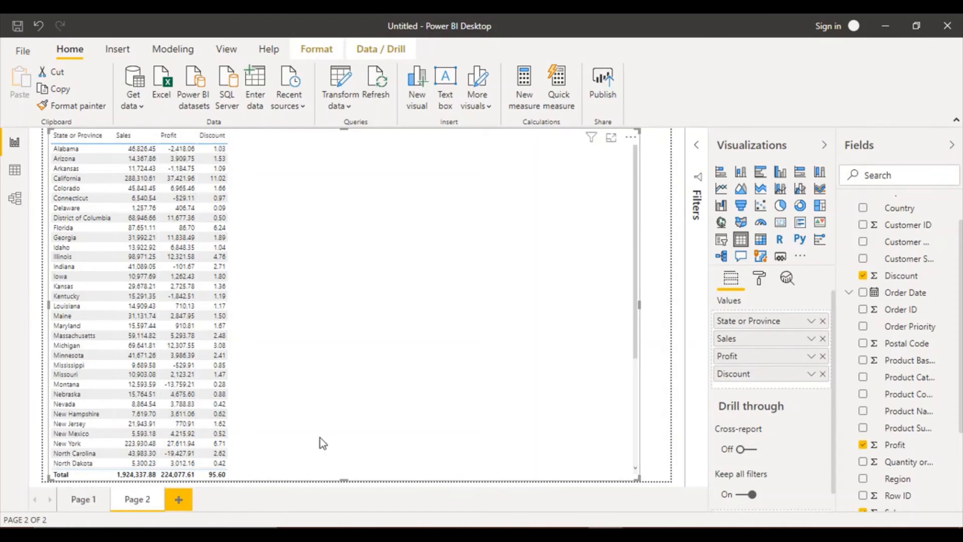
# Show the table in focus mode and examine the Sales, Profit and Discount rows by state and the Total row
pyautogui.click(617, 140)
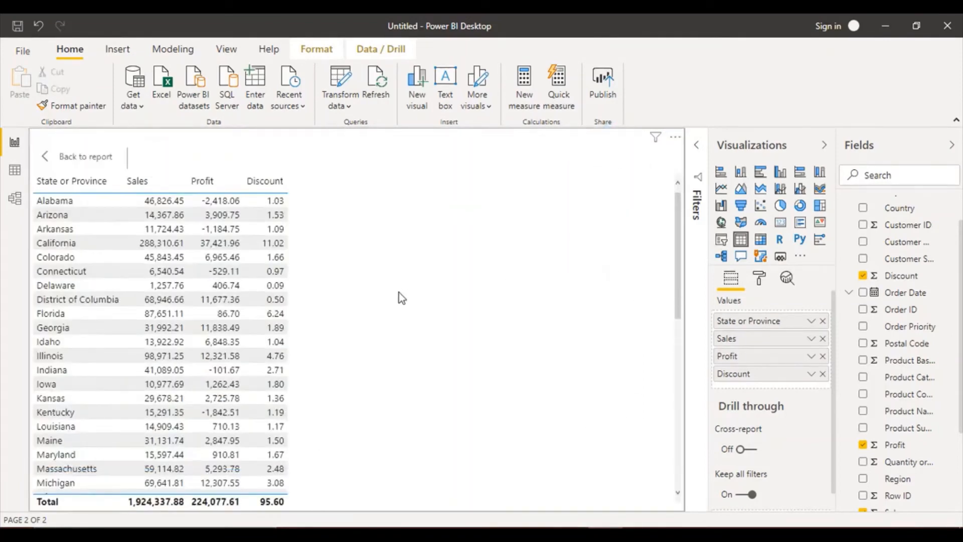
pyautogui.click(678, 204)
pyautogui.moveTo(679, 251); pyautogui.dragTo(663, 195)
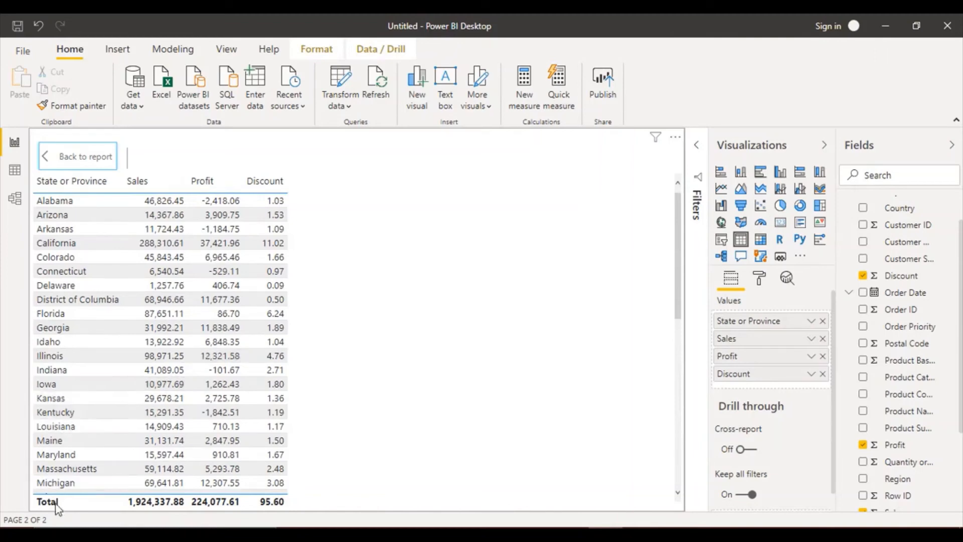
pyautogui.moveTo(679, 254); pyautogui.dragTo(679, 370)
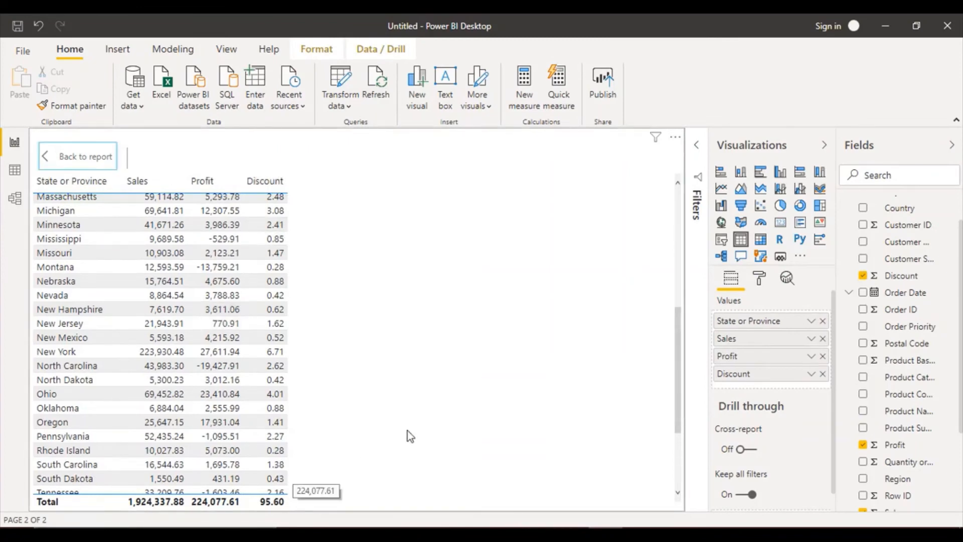
pyautogui.moveTo(678, 374); pyautogui.dragTo(660, 218)
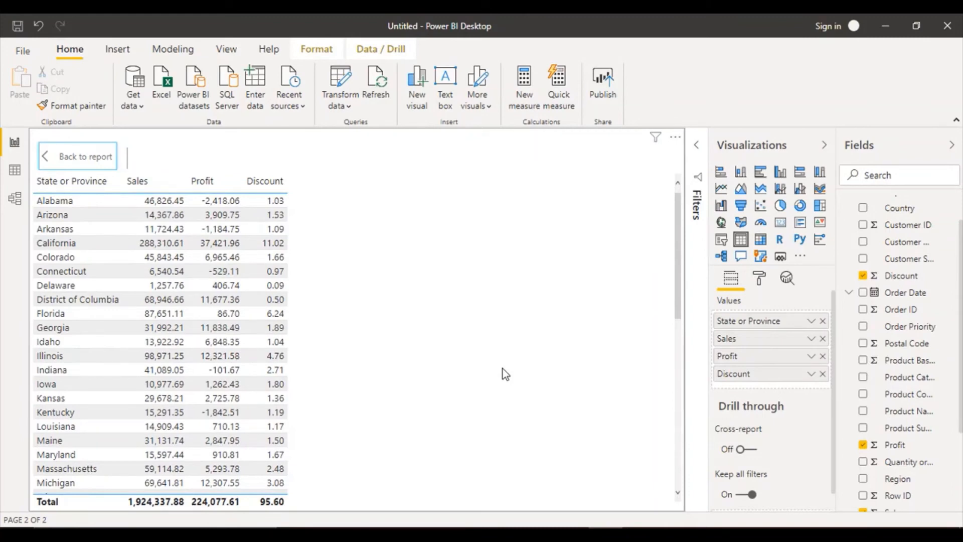
pyautogui.click(390, 347)
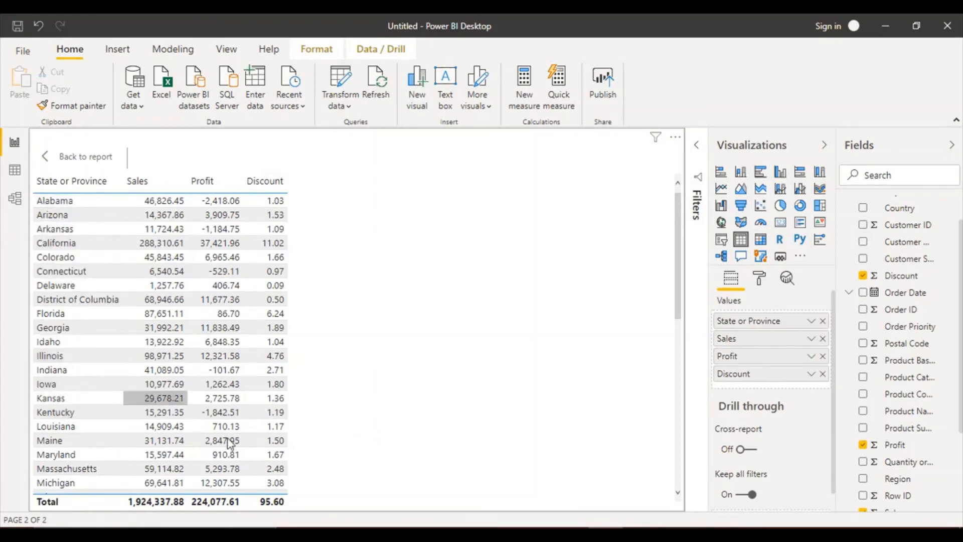
# Look through the table's full list of states and sort it by State or Province in ascending order
pyautogui.moveTo(678, 299); pyautogui.dragTo(687, 477)
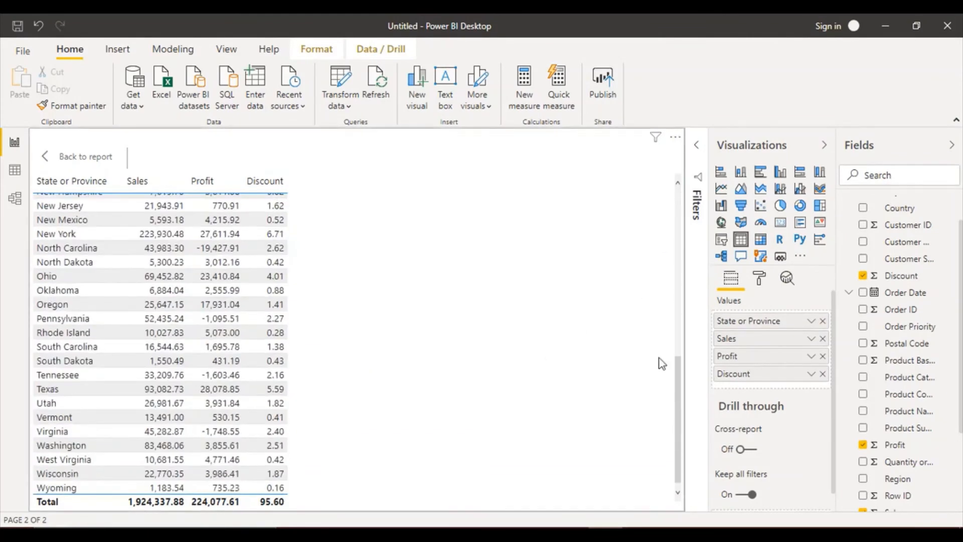
pyautogui.scroll(5, 663, 234)
pyautogui.scroll(2, 664, 234)
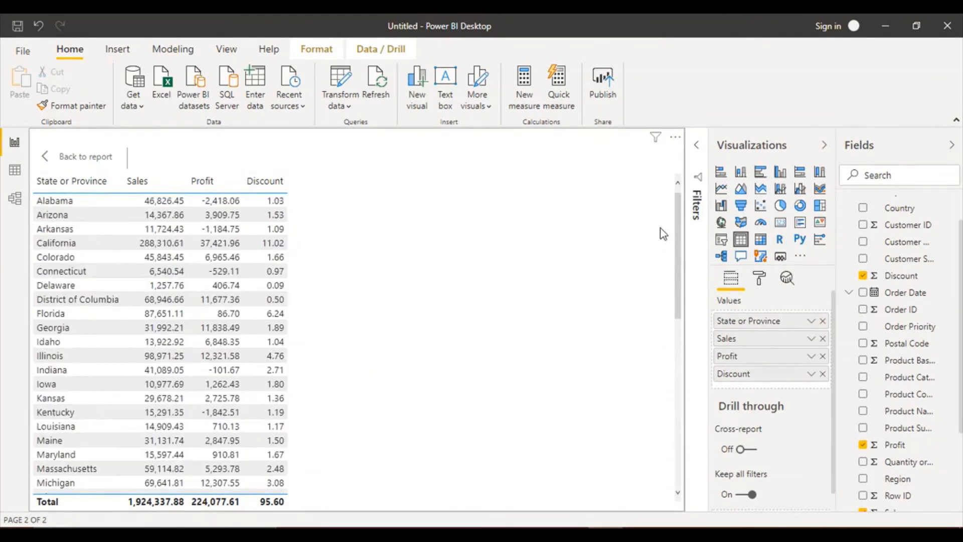
pyautogui.click(38, 190)
pyautogui.click(81, 189)
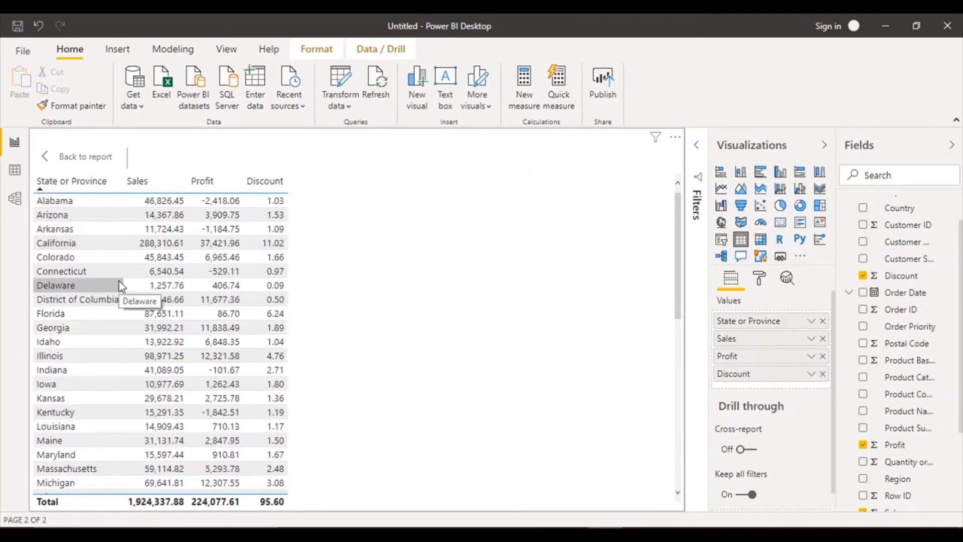
# Sort the table by Profit and then by Sales, each in descending order, examining the highest and lowest states each time
pyautogui.click(195, 189)
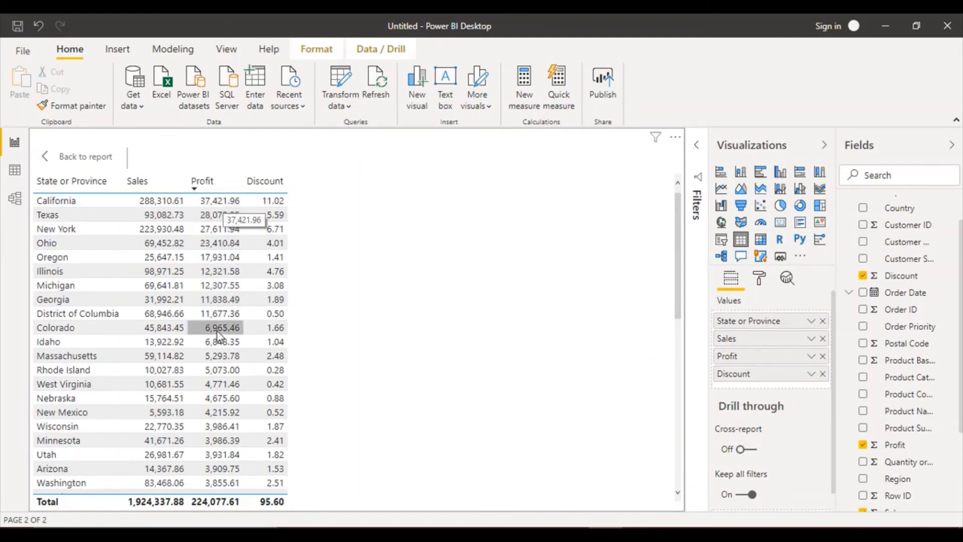
pyautogui.moveTo(678, 297); pyautogui.dragTo(681, 491)
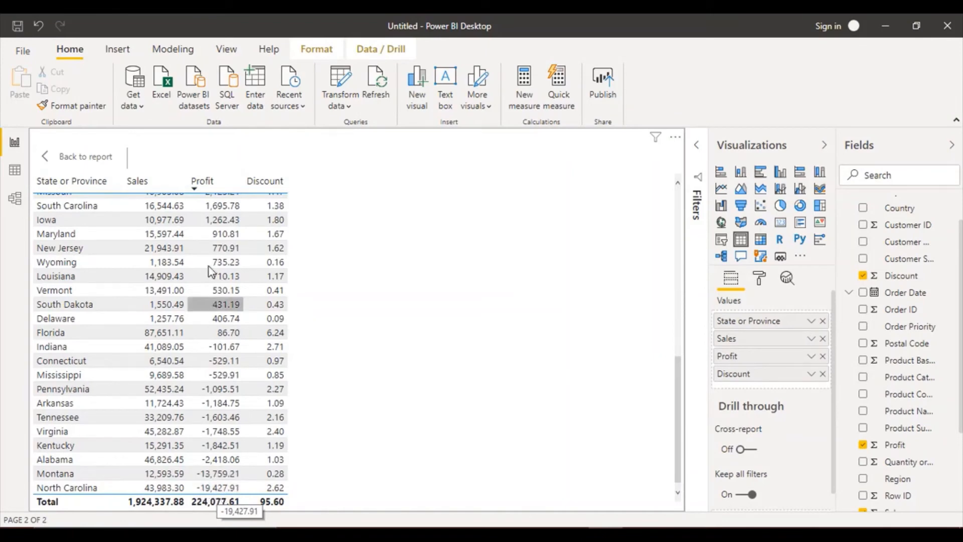
pyautogui.click(132, 189)
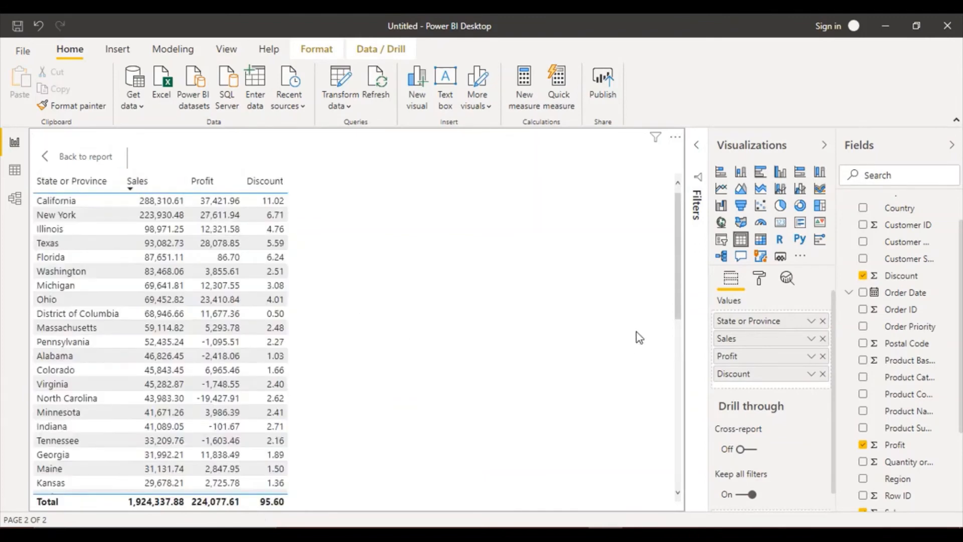
pyautogui.click(677, 305)
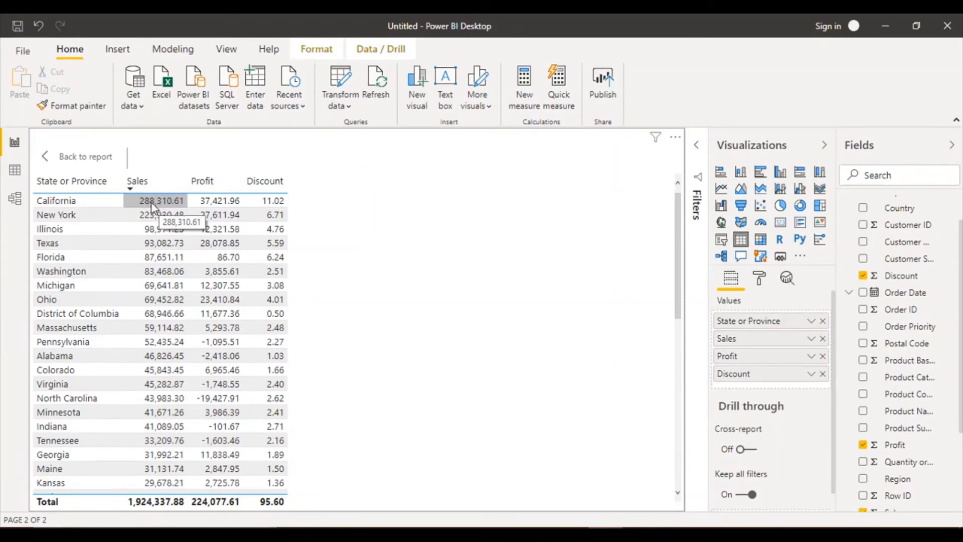
pyautogui.moveTo(677, 260); pyautogui.dragTo(678, 486)
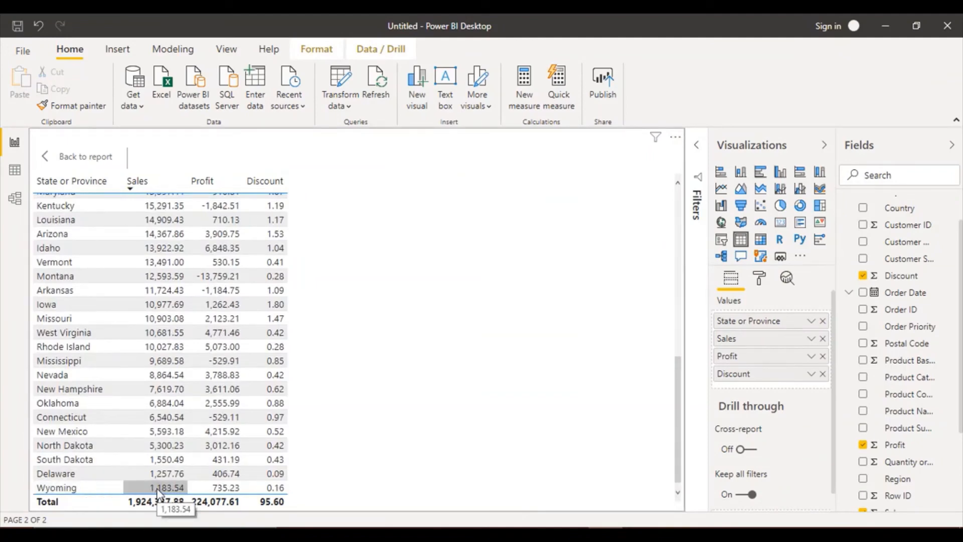
pyautogui.click(678, 383)
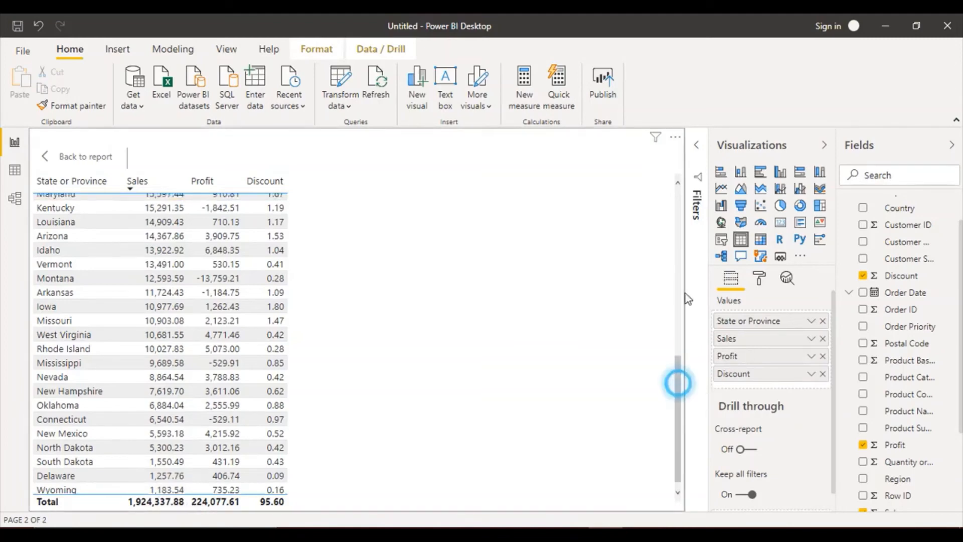
pyautogui.moveTo(687, 299); pyautogui.dragTo(676, 195)
# Sort the table by Discount in descending order, then restore the ascending State or Province order
pyautogui.click(250, 188)
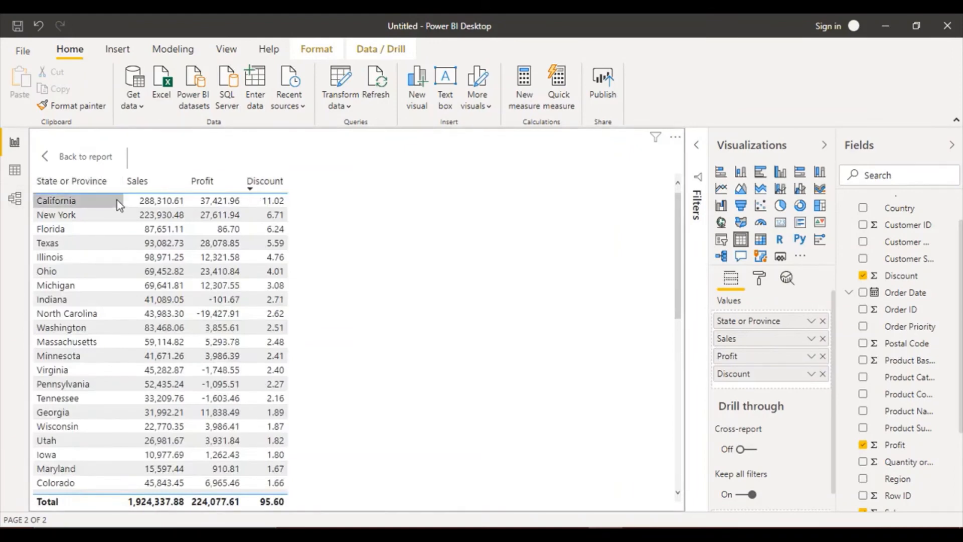
pyautogui.click(37, 183)
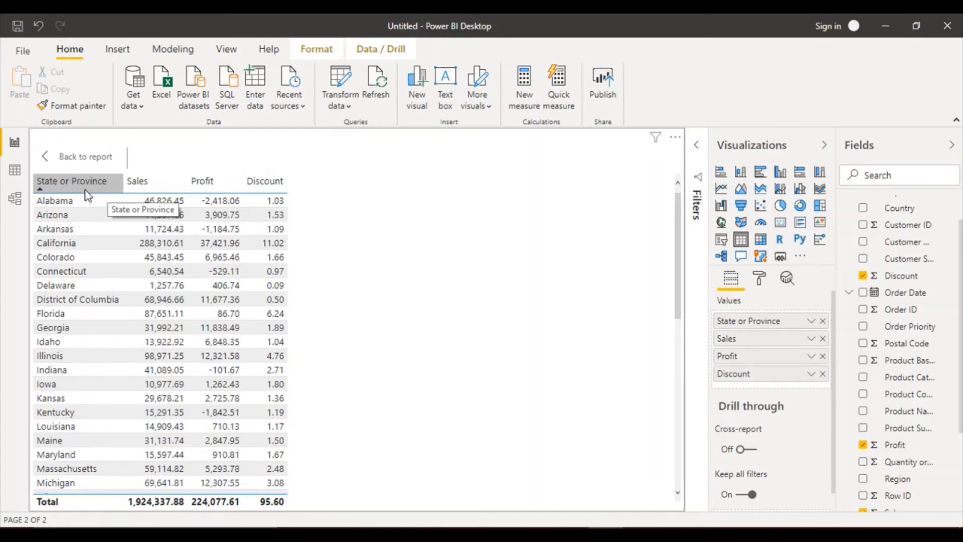
pyautogui.click(791, 536)
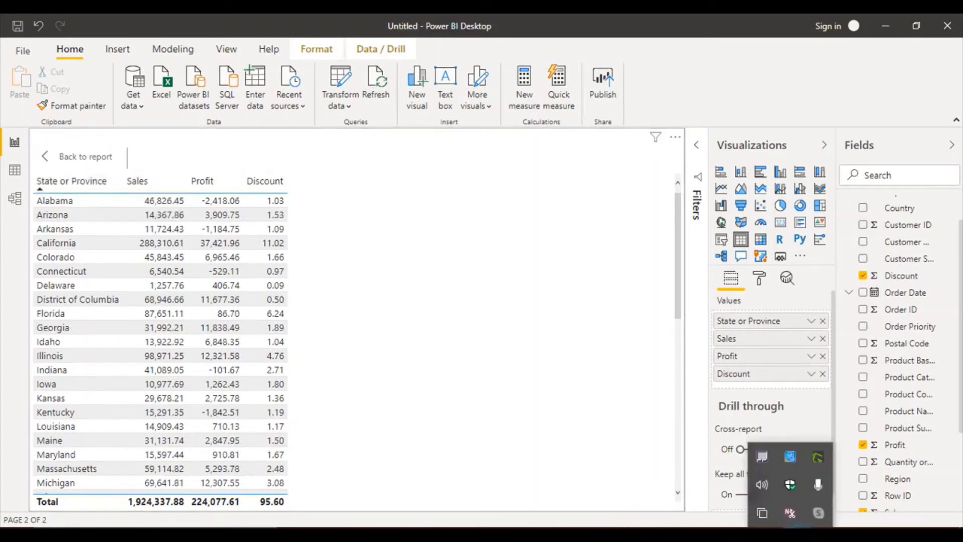
pyautogui.click(791, 535)
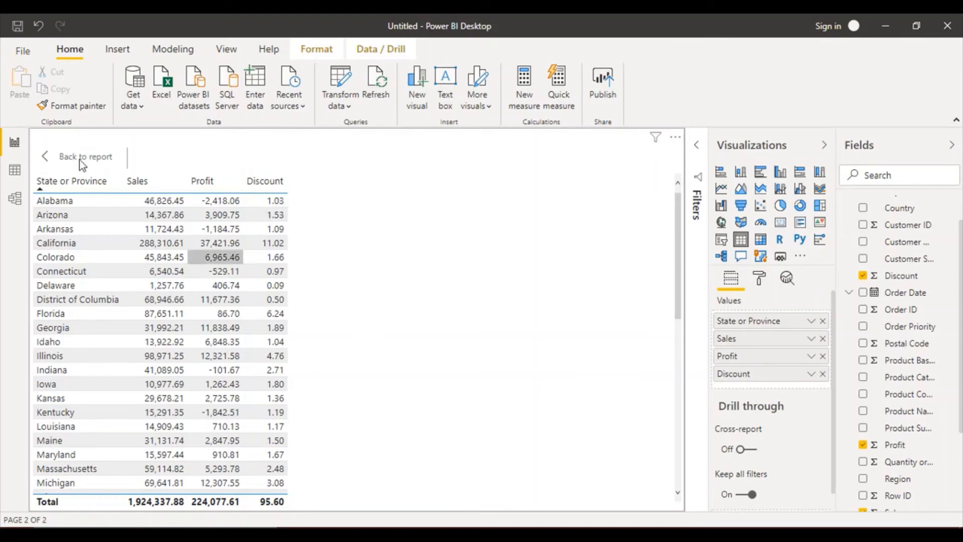
# Leave focus mode and set the text size of the table's values to 20 pt
pyautogui.click(65, 158)
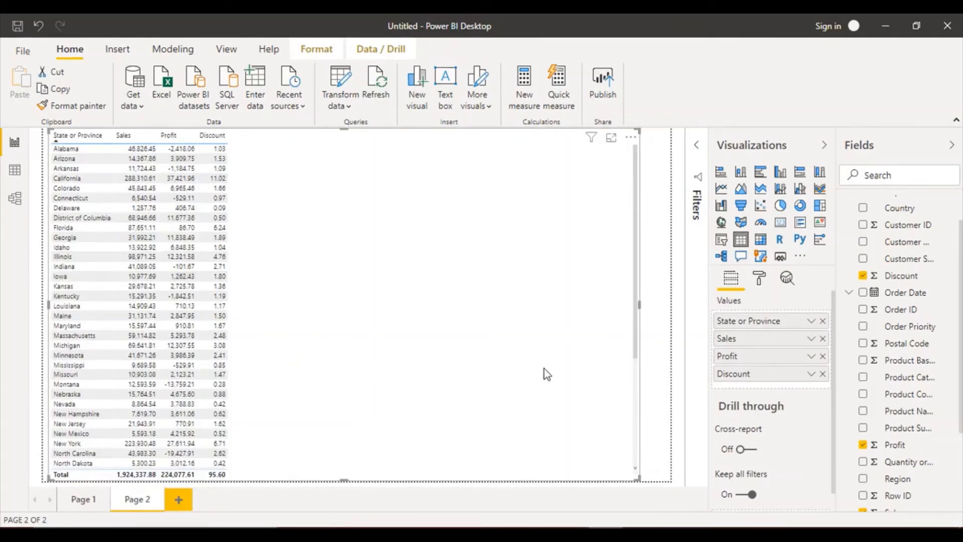
pyautogui.click(759, 279)
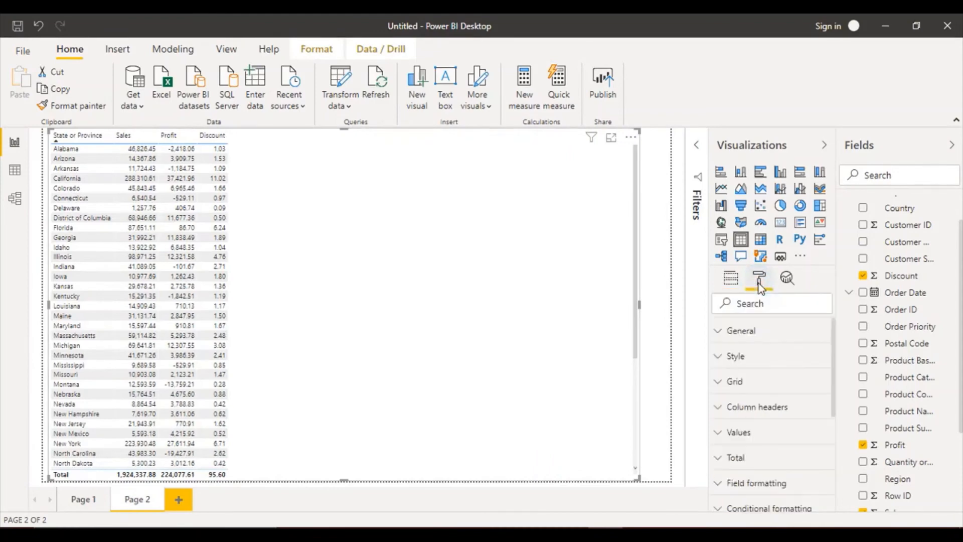
pyautogui.click(721, 436)
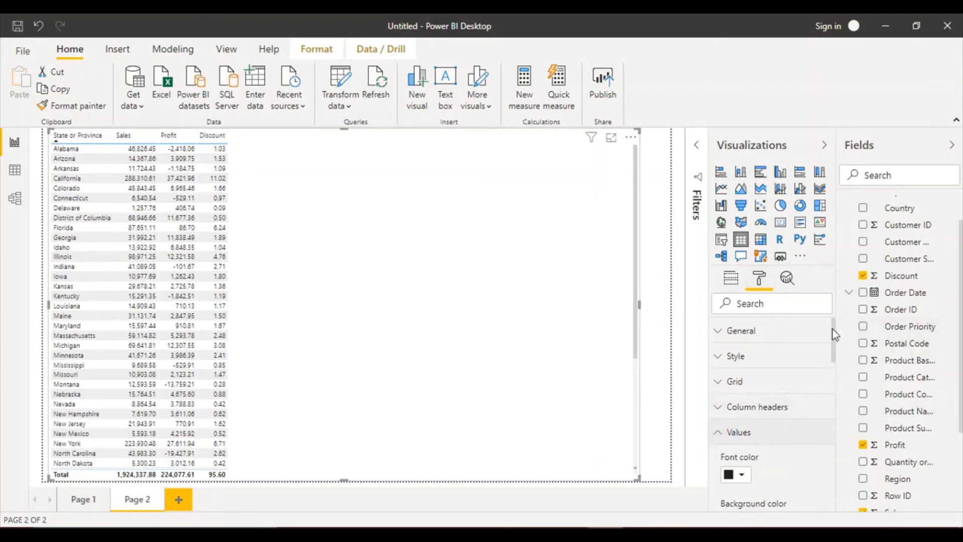
pyautogui.moveTo(835, 330); pyautogui.dragTo(835, 361)
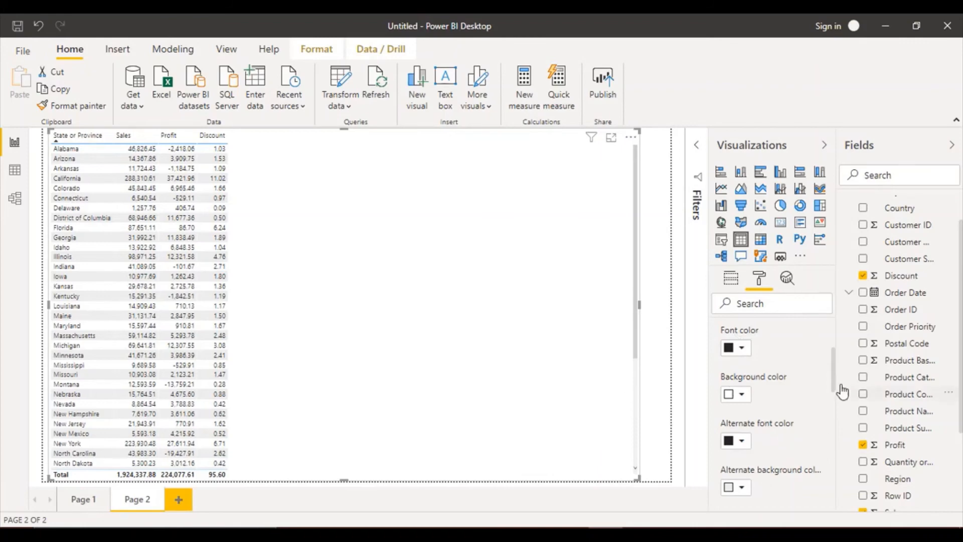
pyautogui.moveTo(835, 374); pyautogui.dragTo(836, 441)
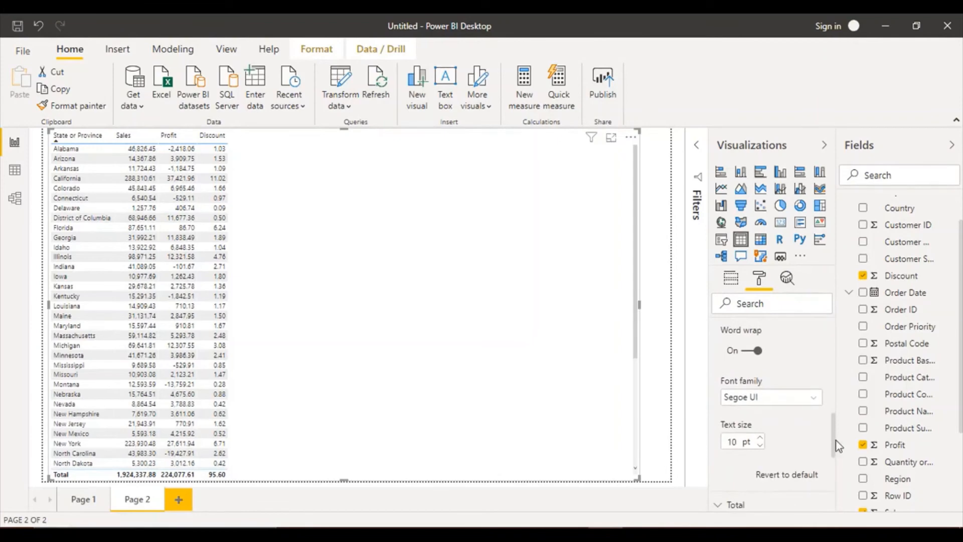
pyautogui.click(761, 440)
pyautogui.click(760, 440)
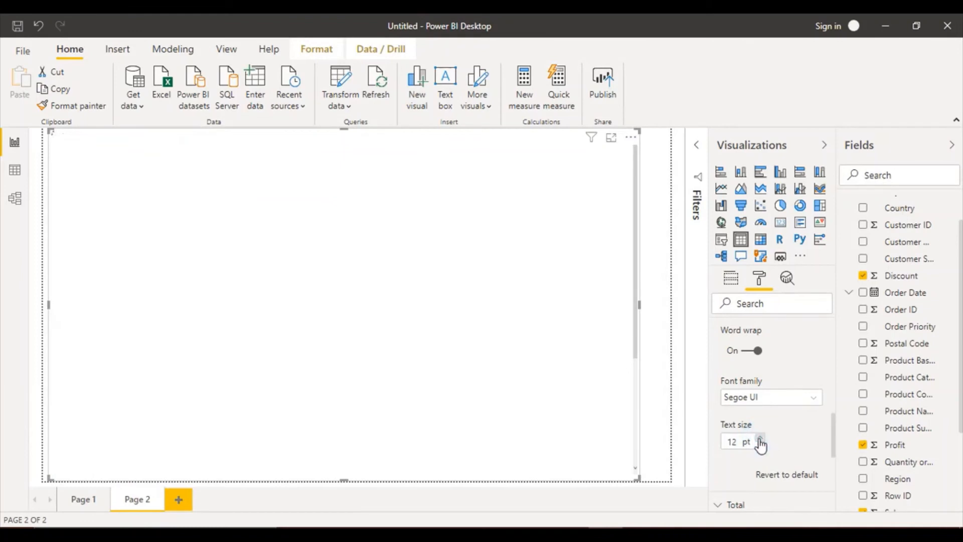
pyautogui.click(761, 440)
pyautogui.click(760, 440)
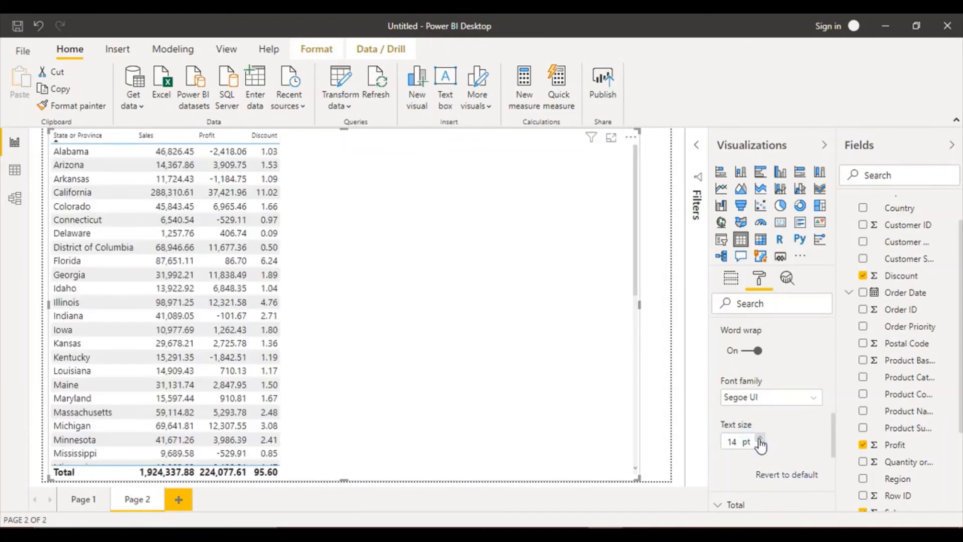
pyautogui.click(760, 440)
pyautogui.click(761, 439)
pyautogui.click(761, 439)
pyautogui.click(760, 439)
pyautogui.click(760, 439)
pyautogui.click(761, 440)
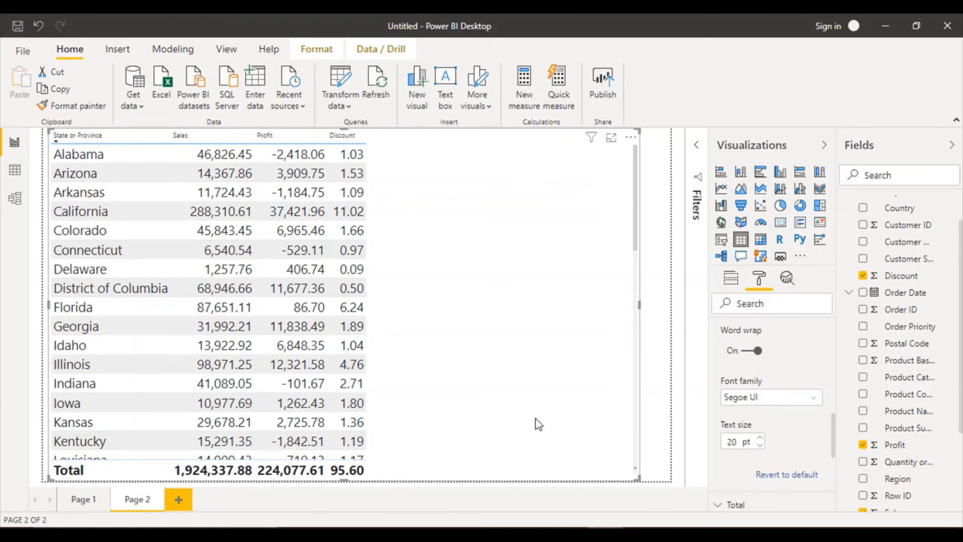
# Give the table's values a light blue background color and a dark blue alternate background color
pyautogui.moveTo(832, 430); pyautogui.dragTo(829, 362)
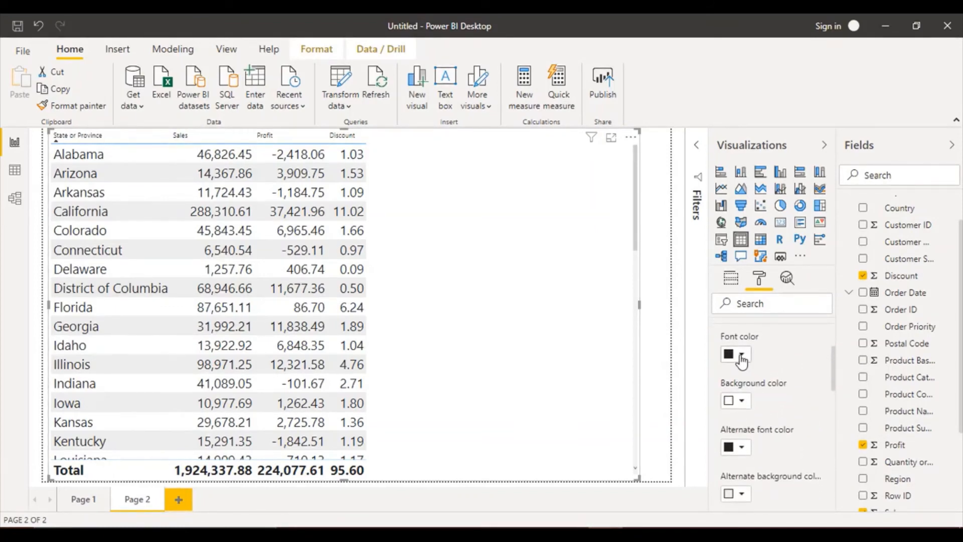
pyautogui.click(743, 402)
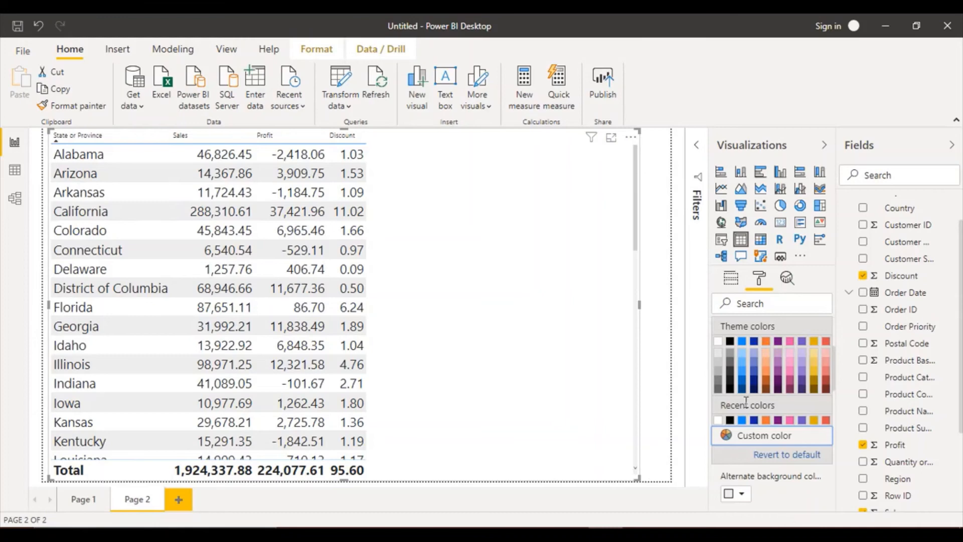
pyautogui.click(743, 367)
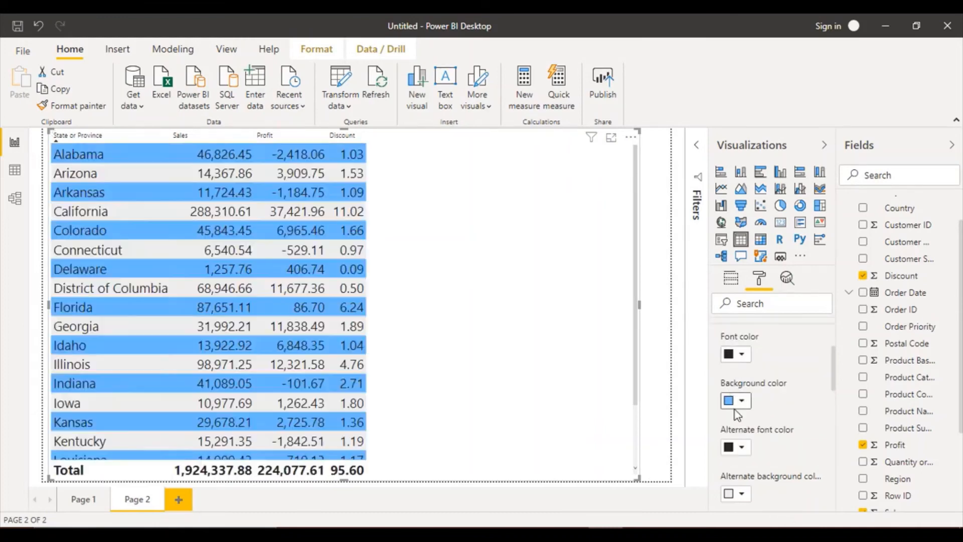
pyautogui.click(743, 495)
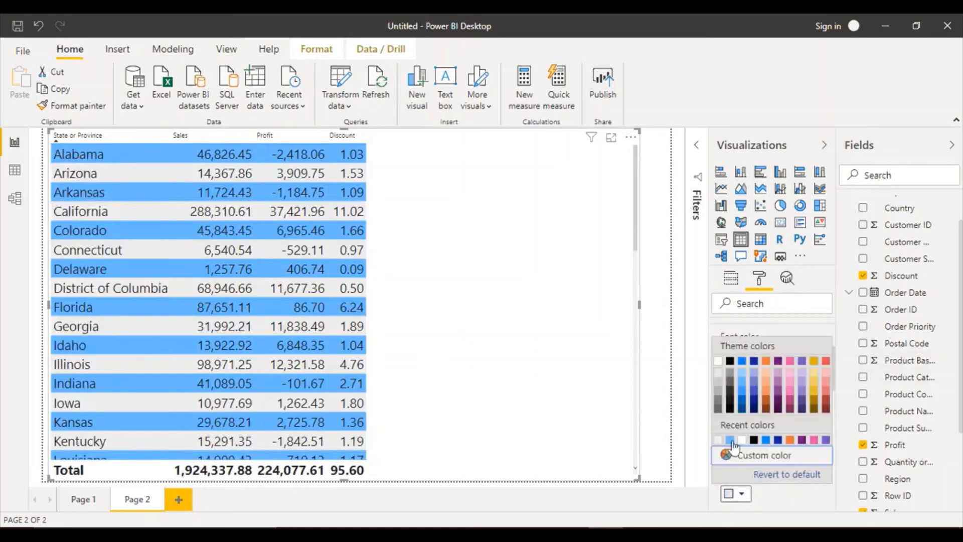
pyautogui.click(743, 399)
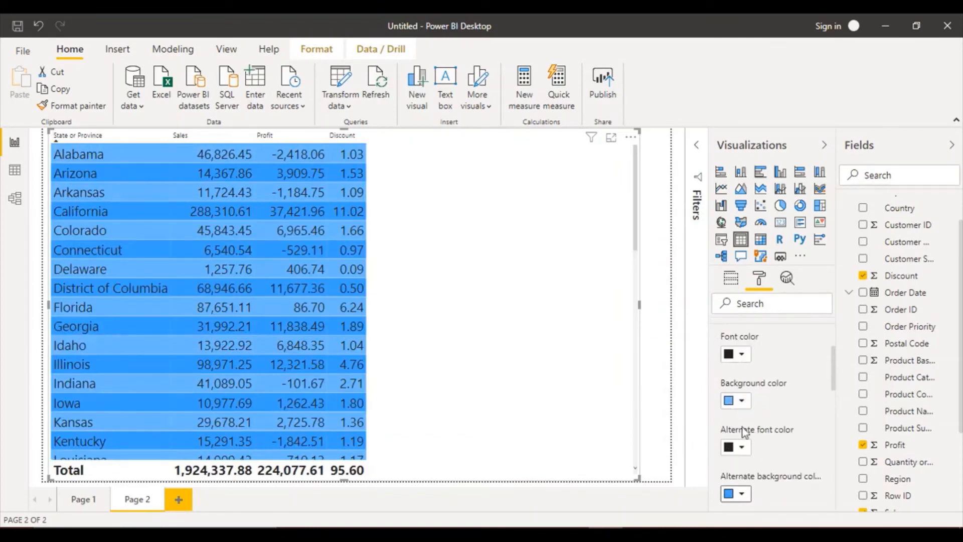
pyautogui.click(741, 495)
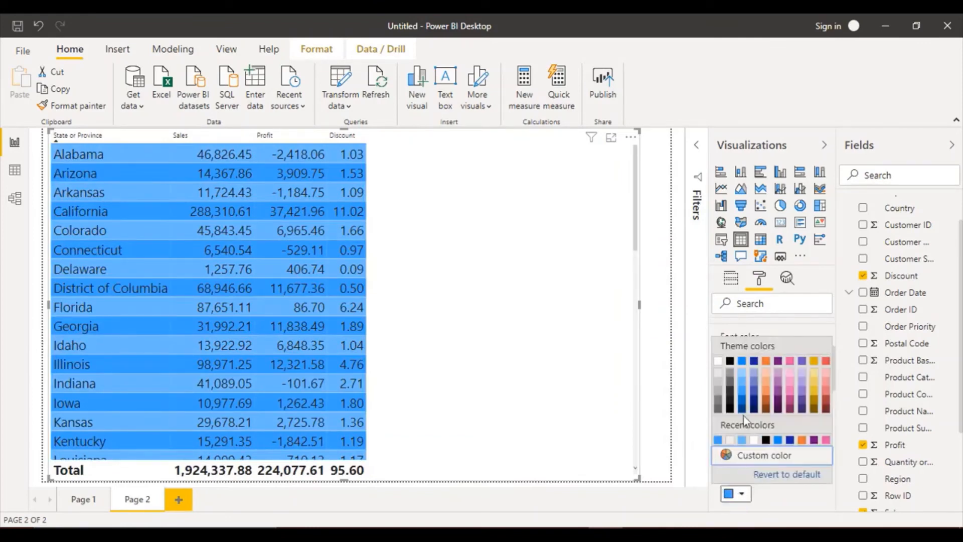
pyautogui.click(744, 404)
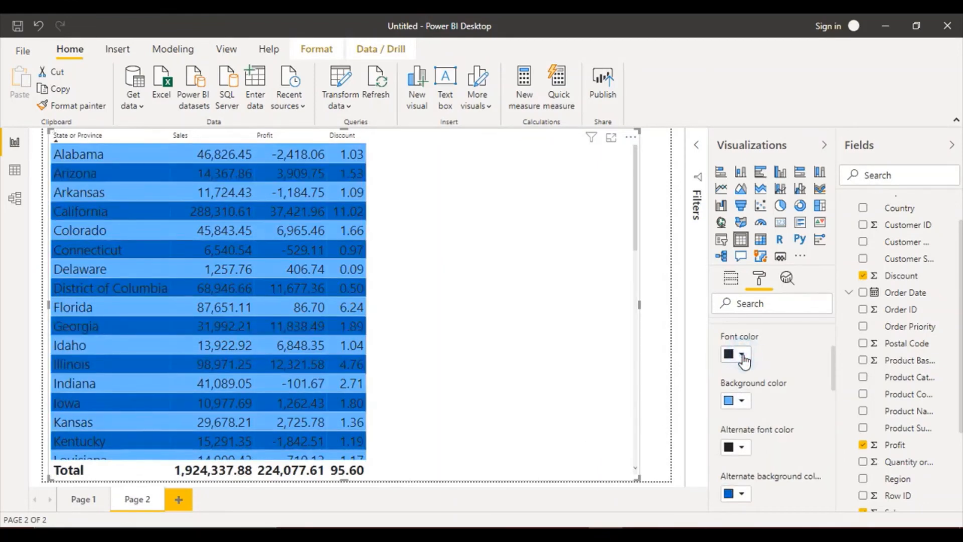
# Set both the font color and the alternate font color of the table's values to white
pyautogui.click(743, 355)
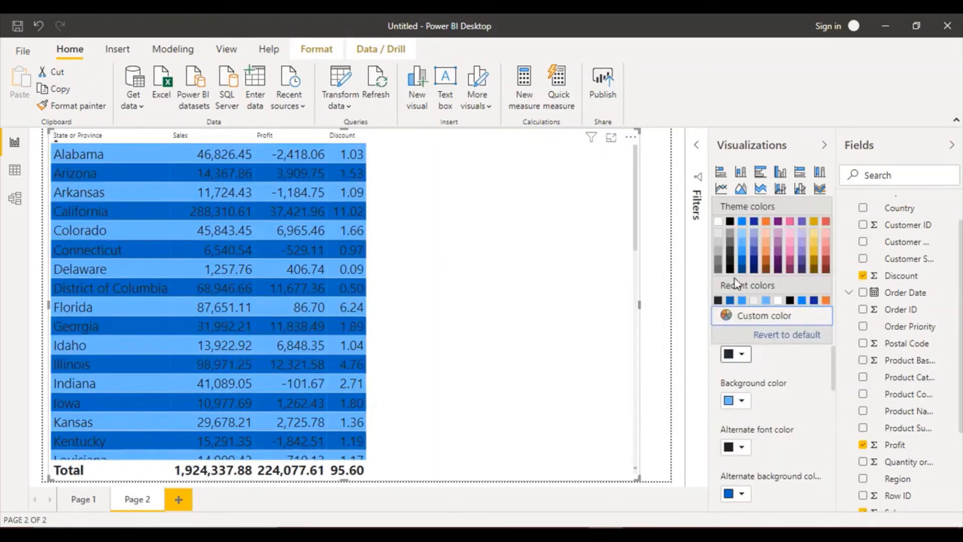
pyautogui.click(719, 222)
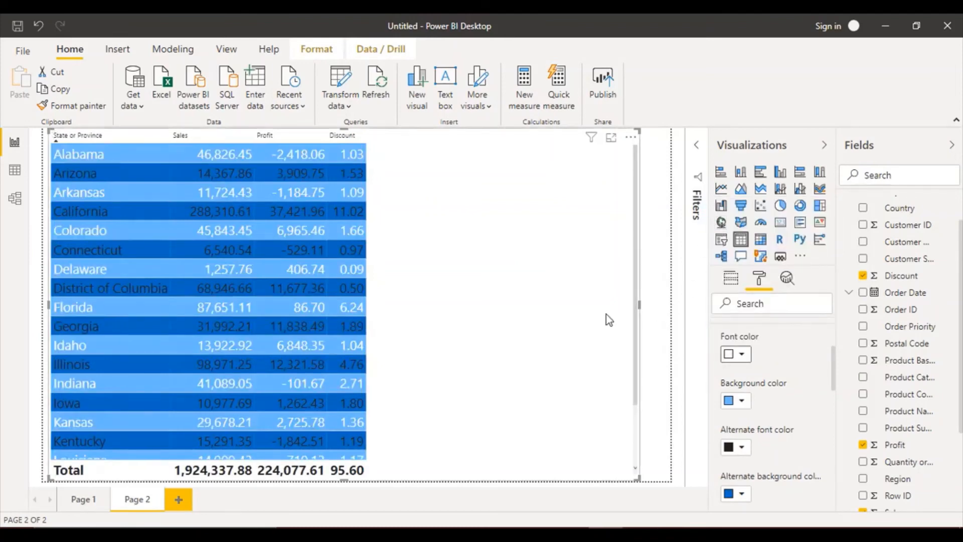
pyautogui.click(743, 447)
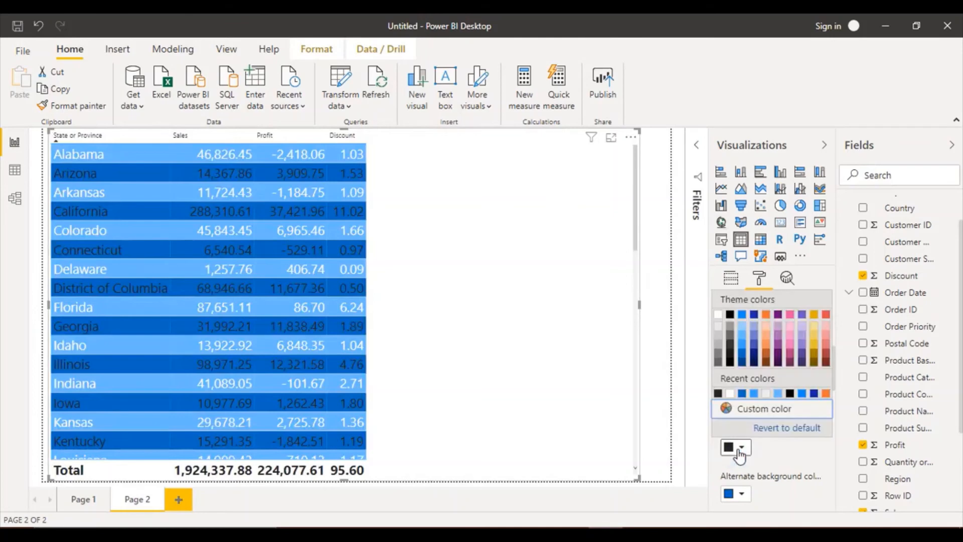
pyautogui.click(717, 316)
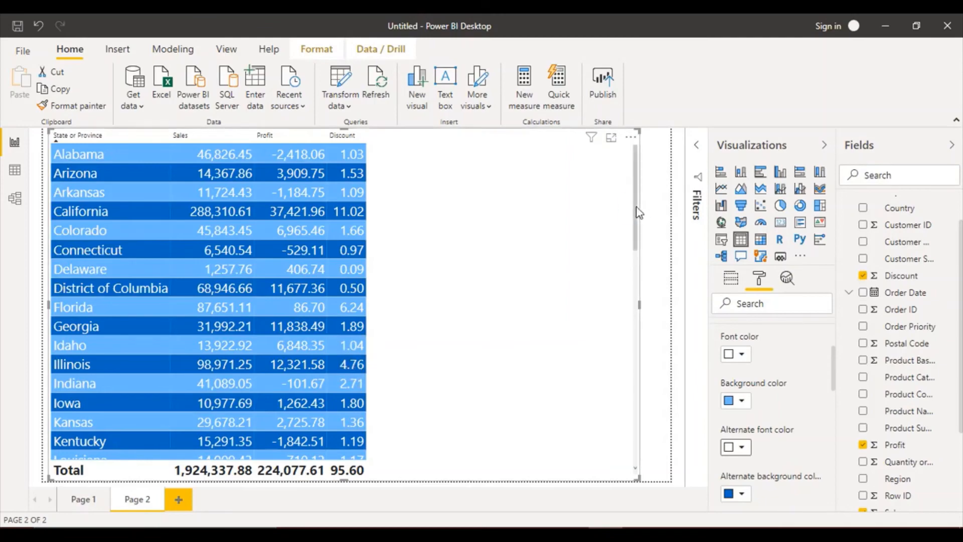
# Set the outline of the table's values to Frame
pyautogui.moveTo(637, 220); pyautogui.dragTo(631, 186)
pyautogui.moveTo(836, 357); pyautogui.dragTo(835, 396)
pyautogui.click(813, 374)
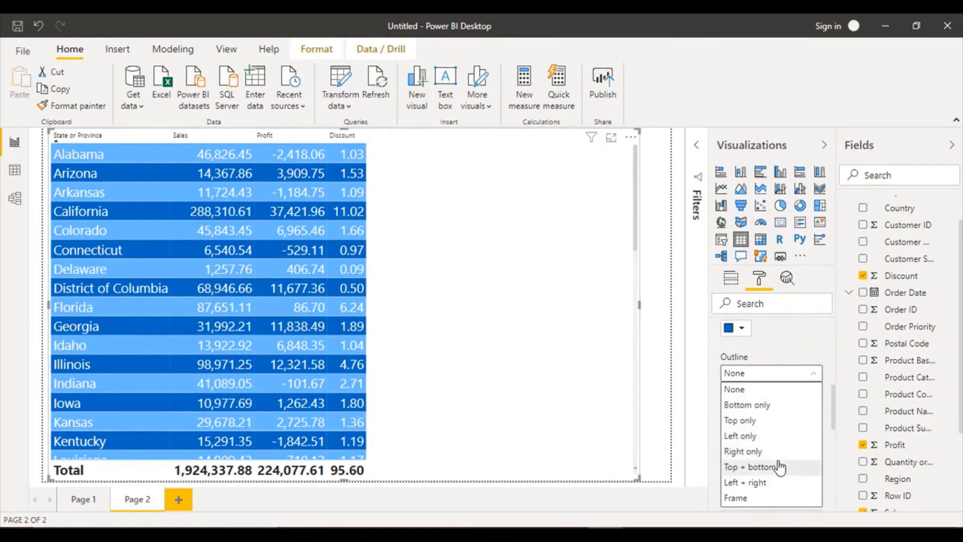
pyautogui.click(737, 498)
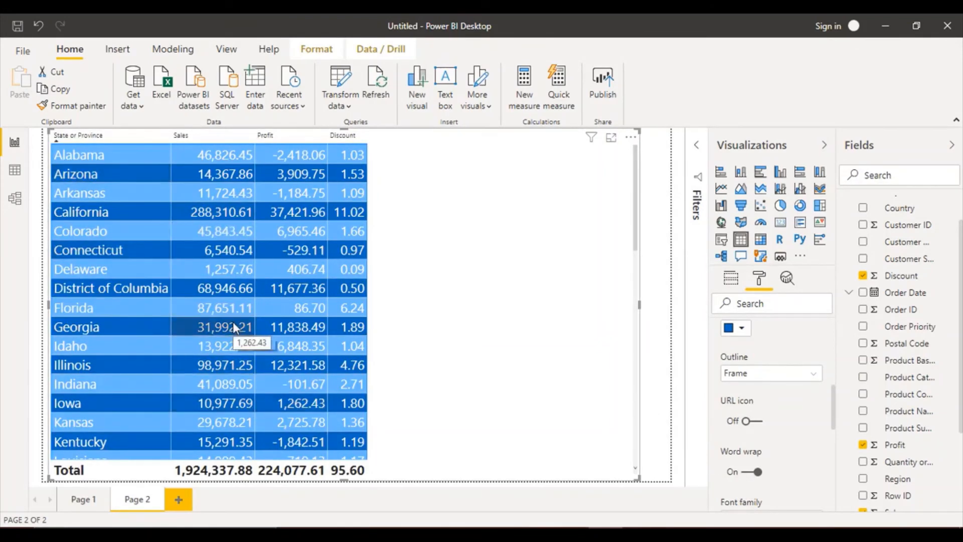
# Set the font family of the table's values to Consolas, keeping the Frame outline
pyautogui.click(813, 377)
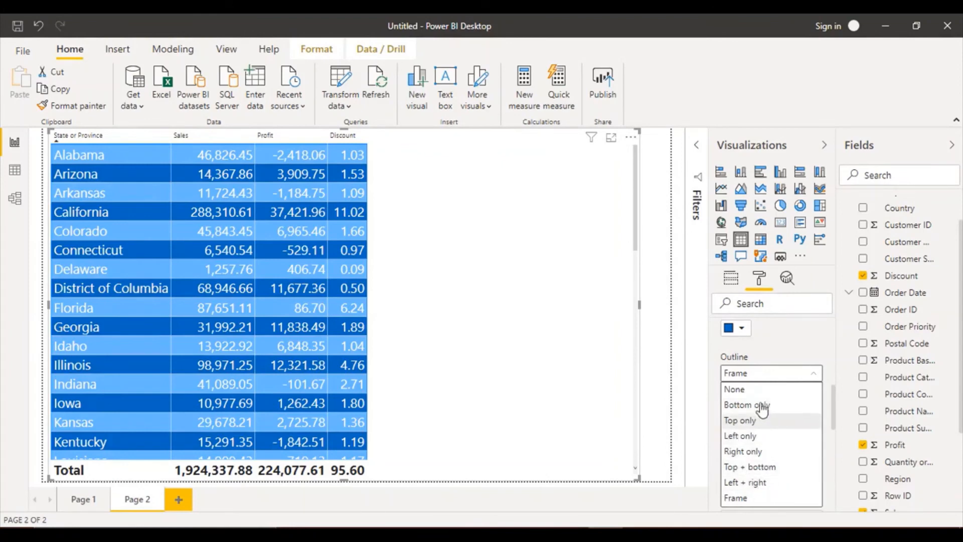
pyautogui.click(692, 387)
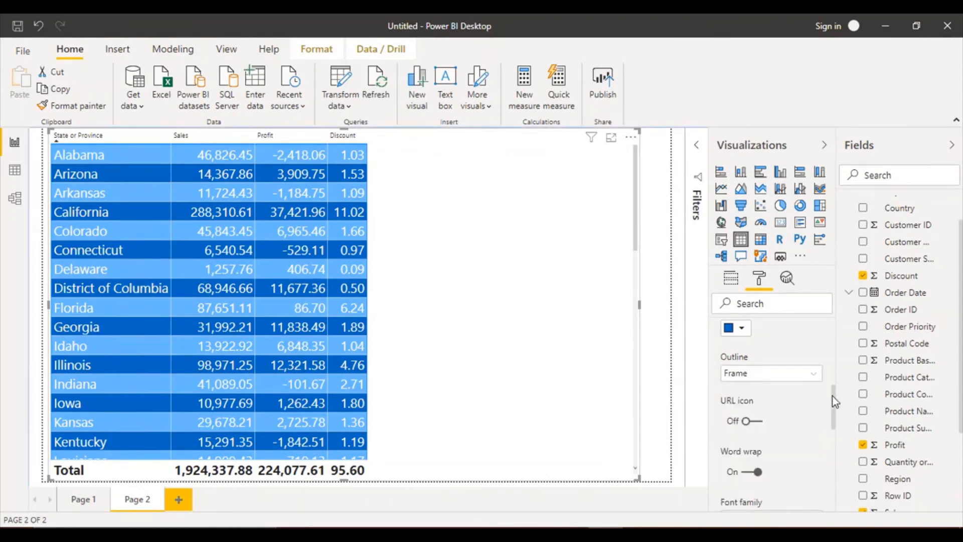
pyautogui.moveTo(833, 396); pyautogui.dragTo(835, 425)
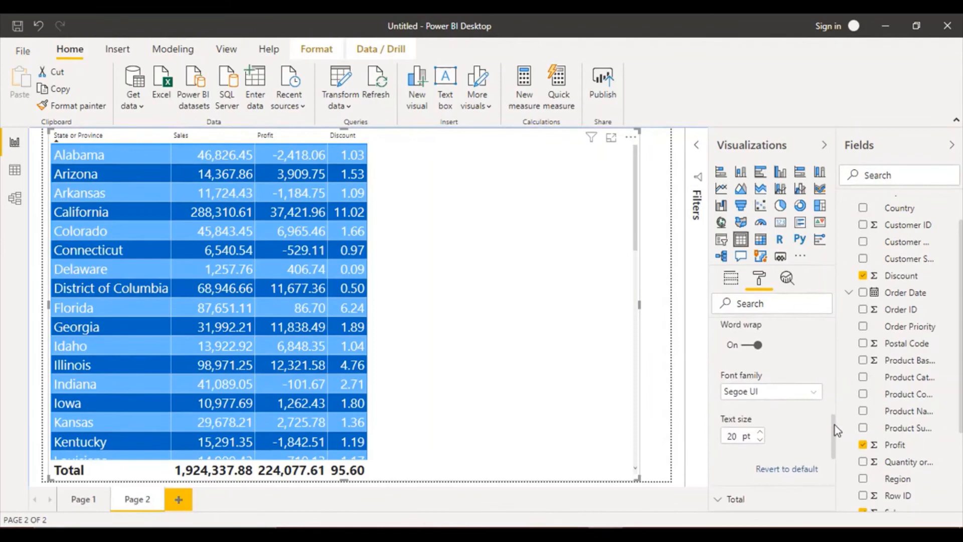
pyautogui.click(815, 396)
pyautogui.scroll(-1, 807, 371)
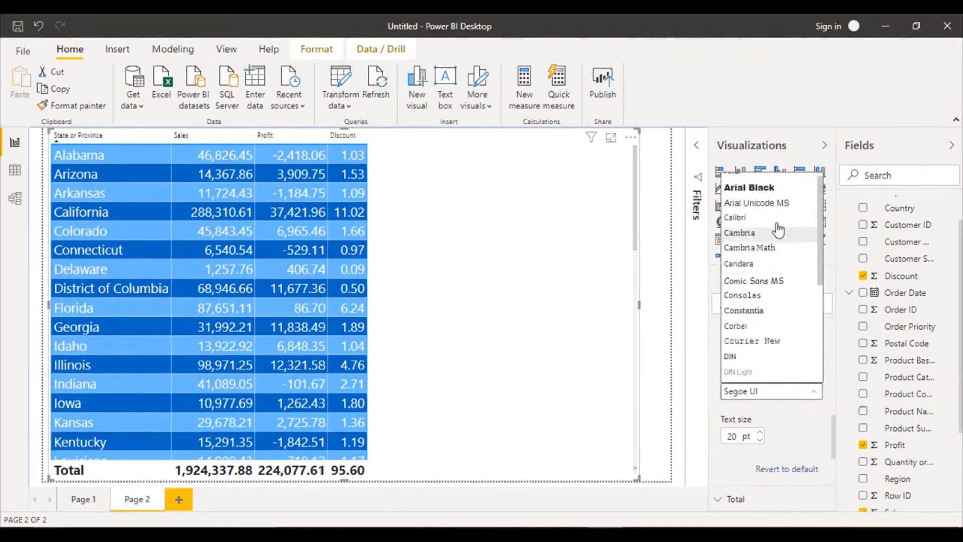
pyautogui.click(766, 300)
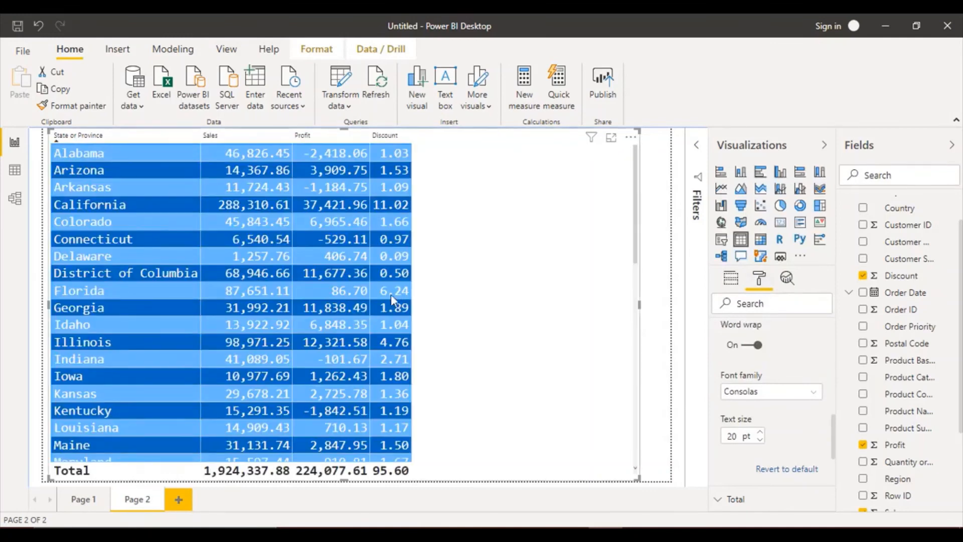
pyautogui.moveTo(835, 438); pyautogui.dragTo(834, 359)
pyautogui.click(733, 376)
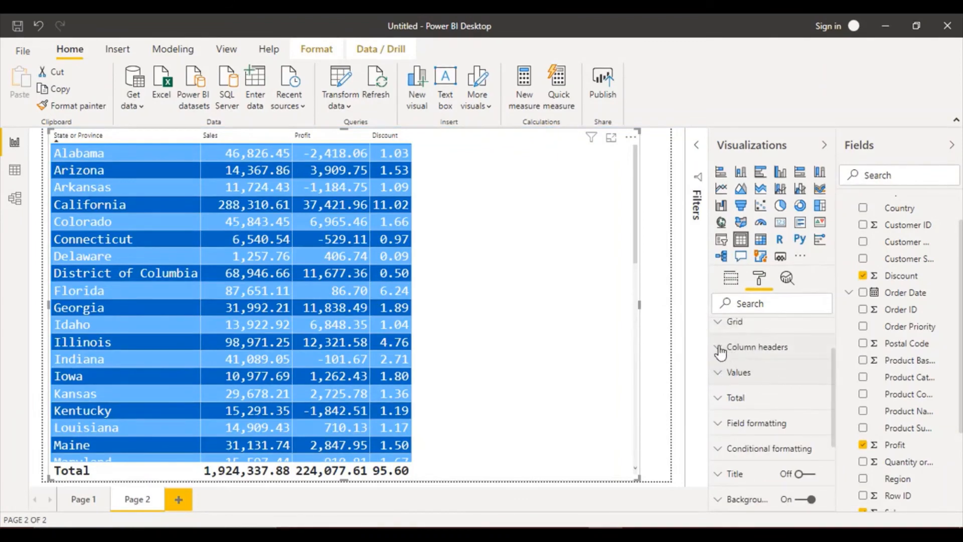
# Give the table's column headers a dark blue background color and a white font color
pyautogui.click(721, 351)
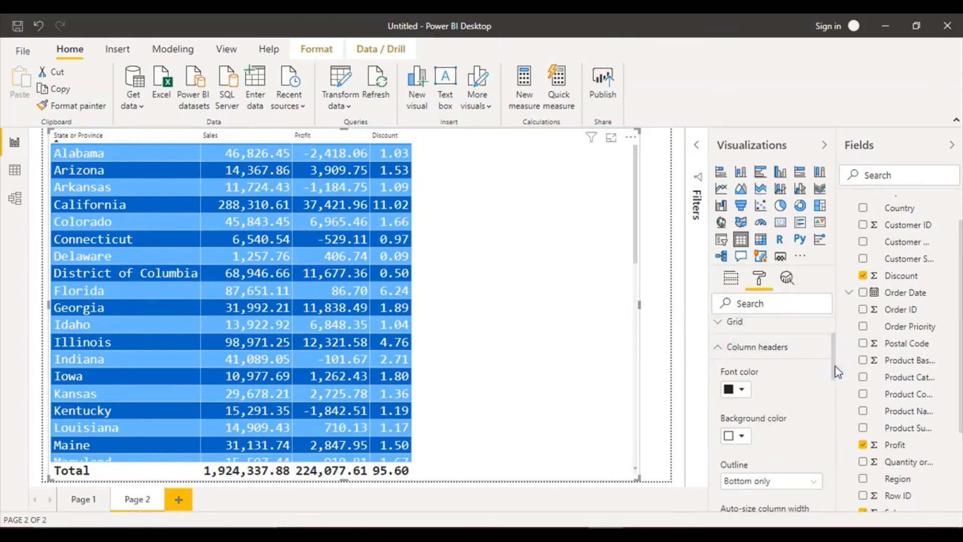
pyautogui.click(743, 440)
pyautogui.click(743, 440)
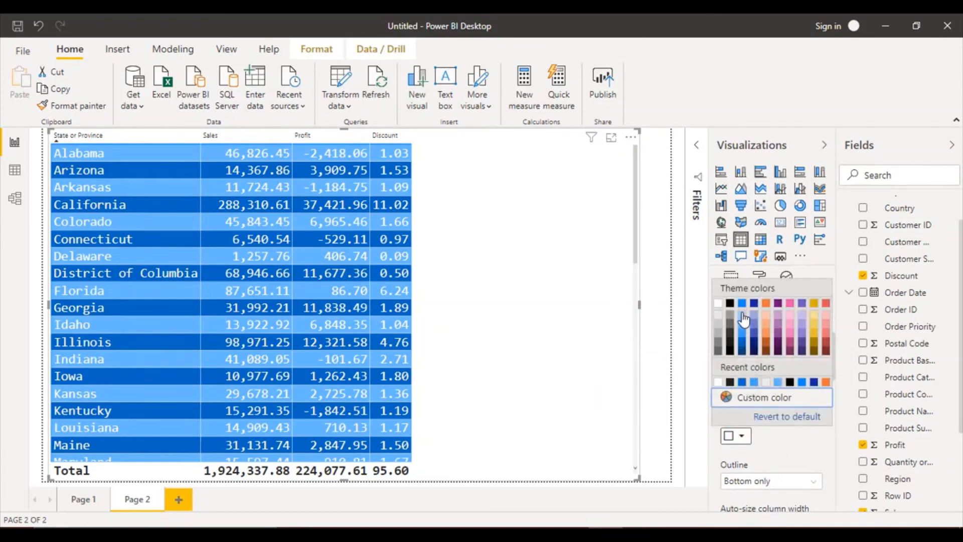
pyautogui.click(743, 349)
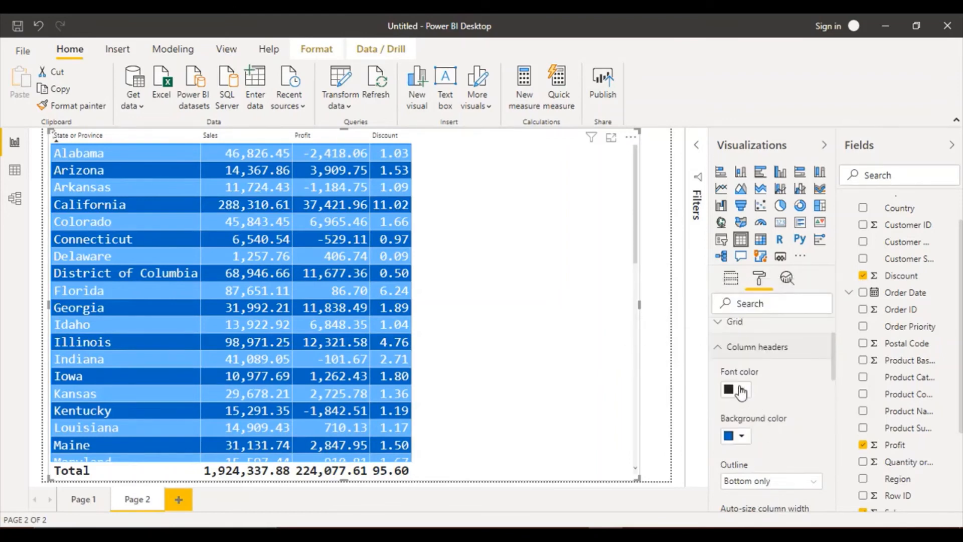
pyautogui.click(741, 393)
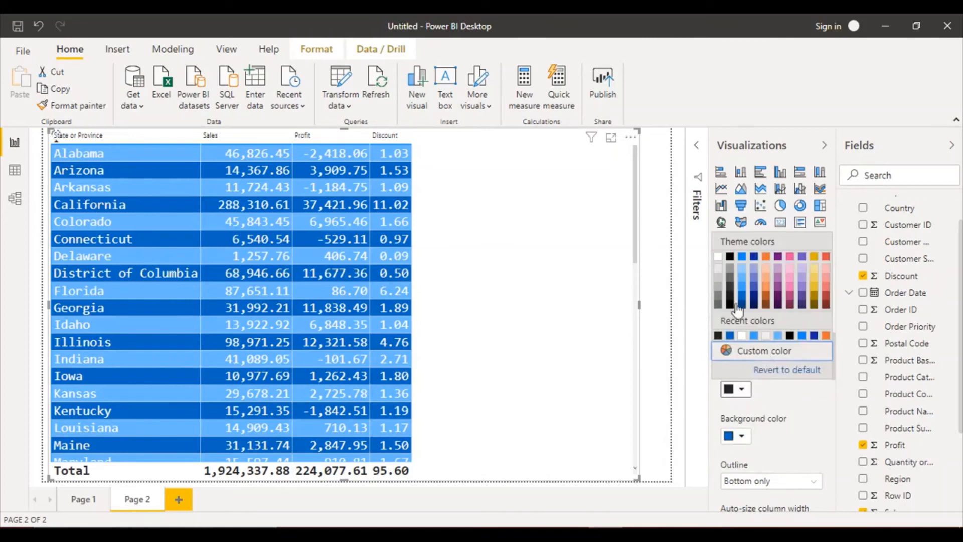
pyautogui.click(719, 259)
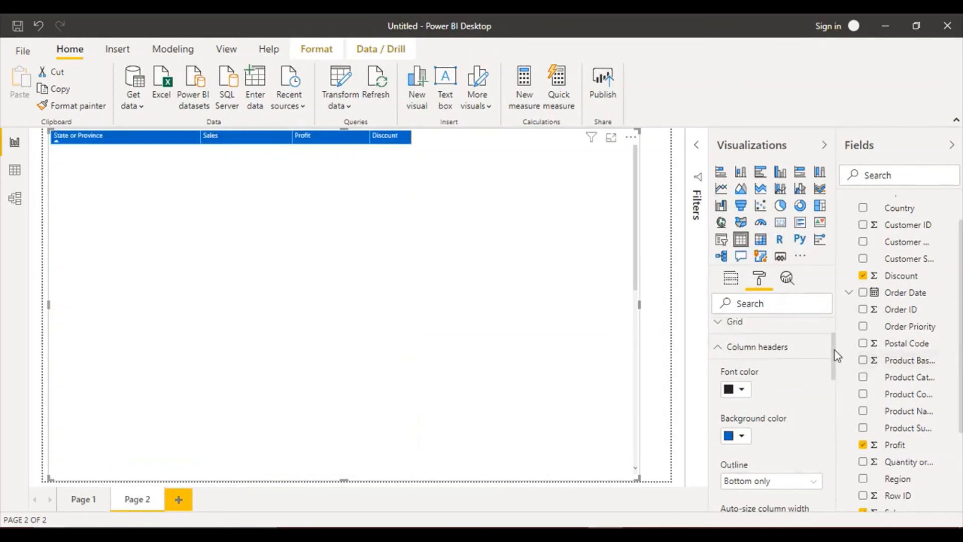
# Set the column headers' text size to 22 pt and their alignment to Center
pyautogui.moveTo(833, 350); pyautogui.dragTo(835, 402)
pyautogui.moveTo(748, 400); pyautogui.dragTo(724, 402)
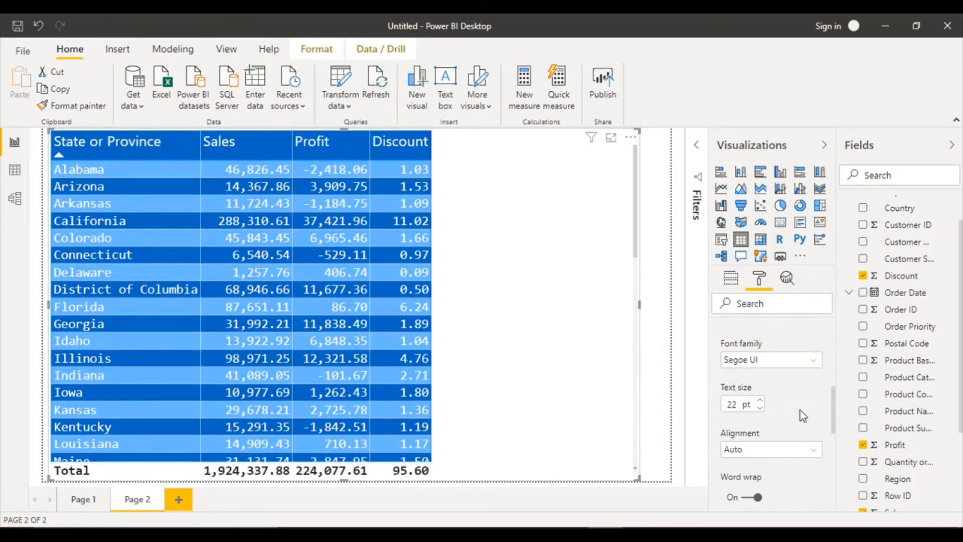
pyautogui.click(813, 451)
pyautogui.click(757, 417)
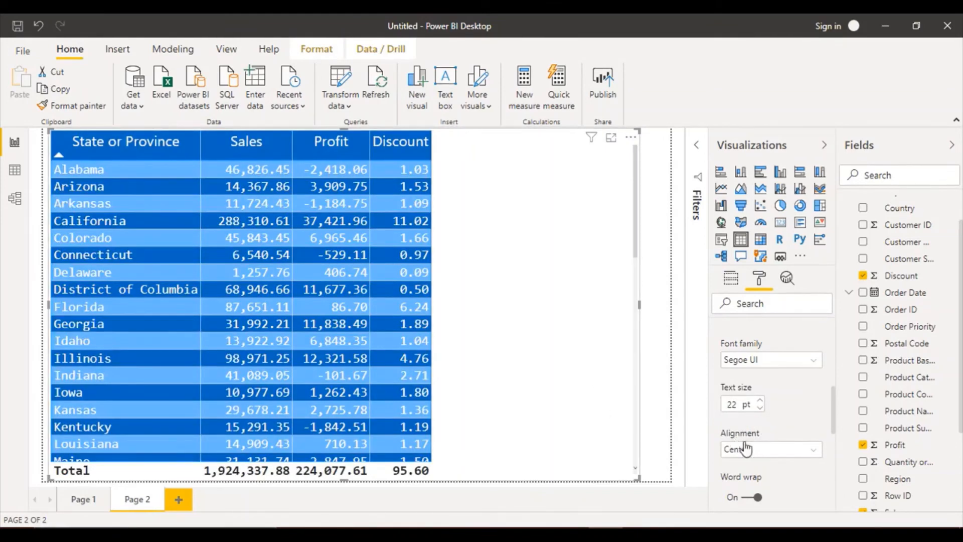
pyautogui.moveTo(832, 408); pyautogui.dragTo(829, 345)
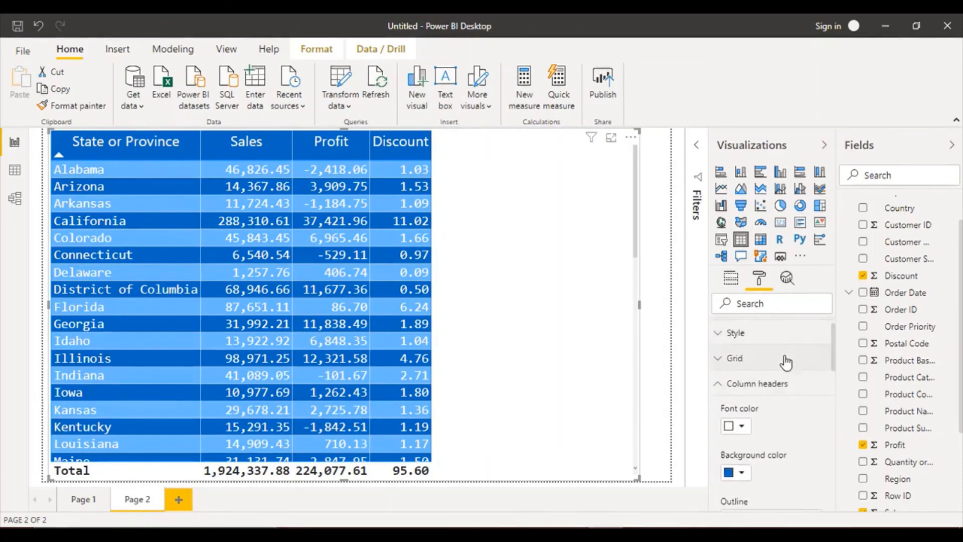
pyautogui.click(718, 383)
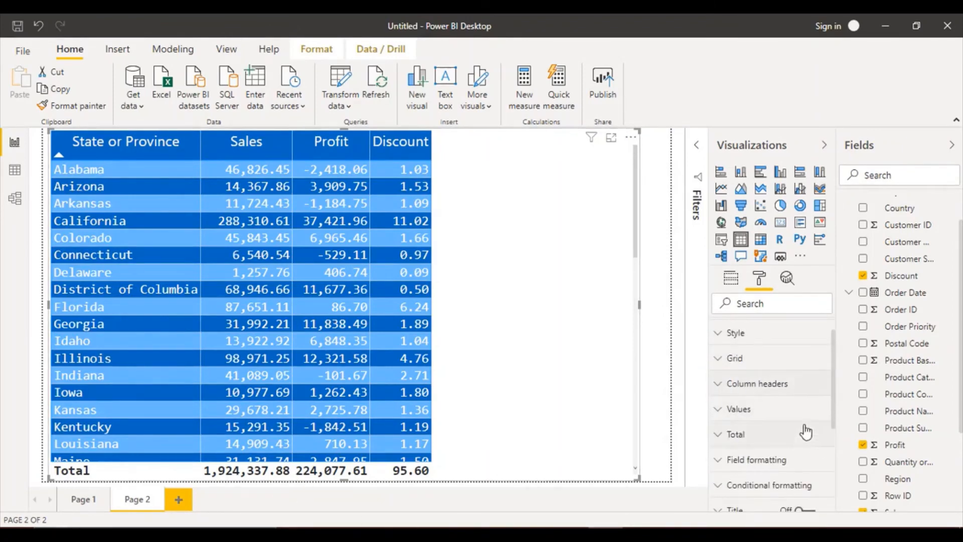
# Switch the table's totals off and on again, and set the total label to Sum
pyautogui.moveTo(833, 392); pyautogui.dragTo(841, 423)
pyautogui.click(716, 389)
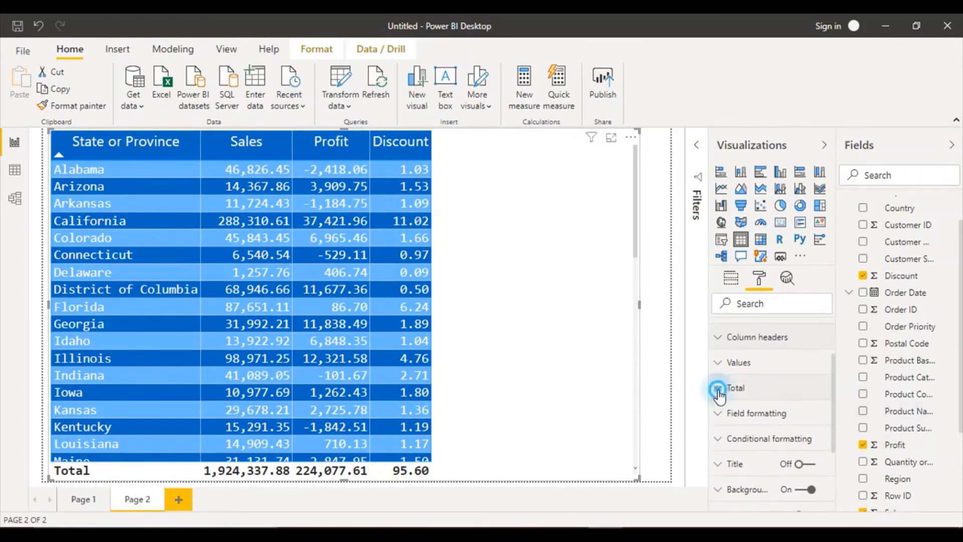
pyautogui.moveTo(835, 361); pyautogui.dragTo(832, 377)
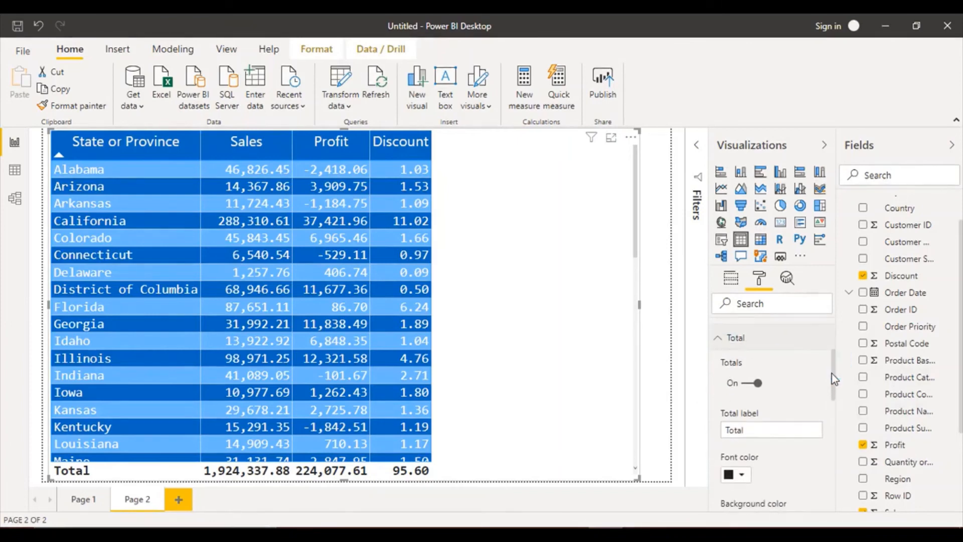
pyautogui.click(754, 386)
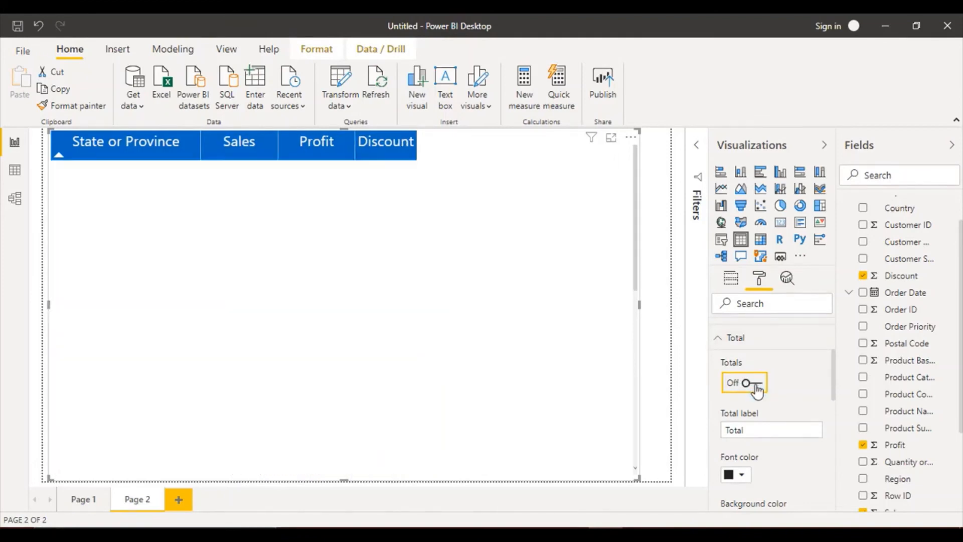
pyautogui.click(756, 386)
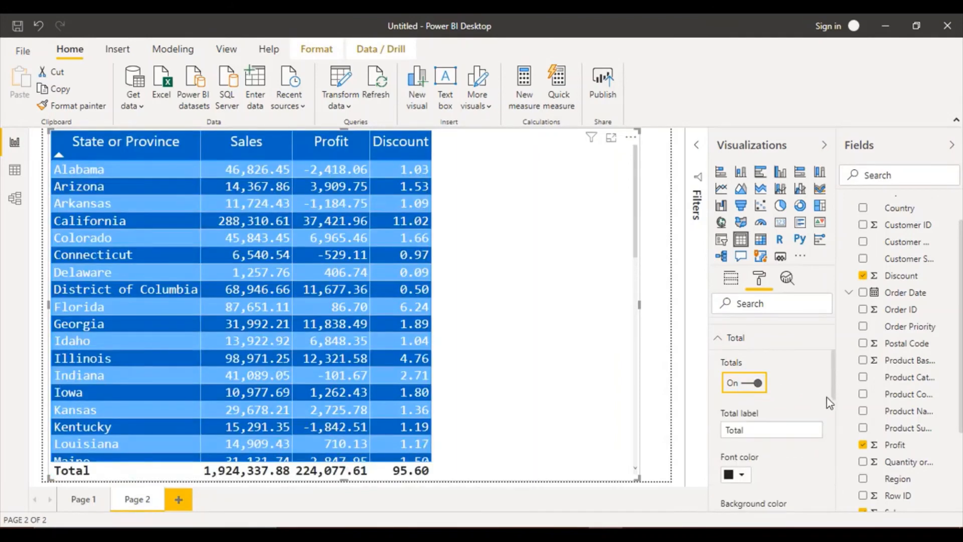
pyautogui.moveTo(835, 372); pyautogui.dragTo(835, 387)
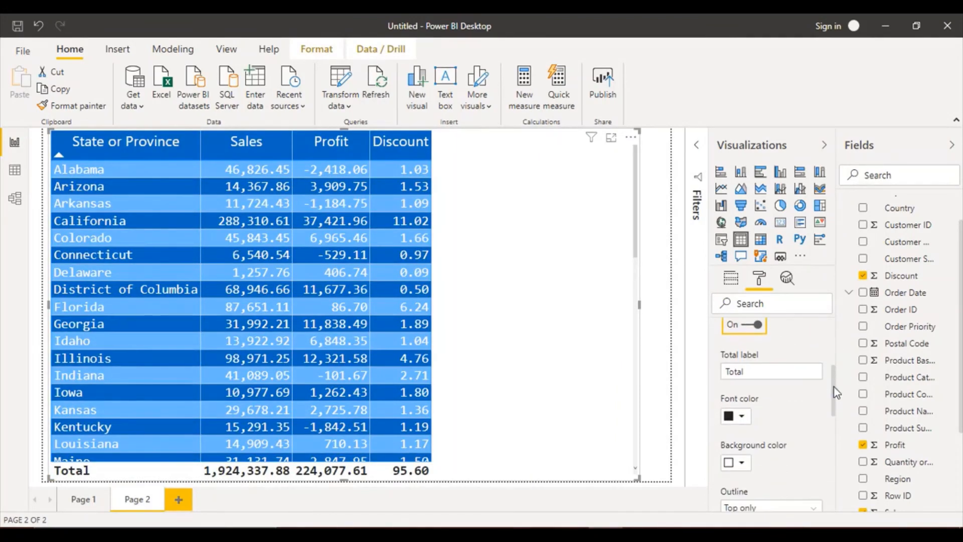
pyautogui.doubleClick(749, 374)
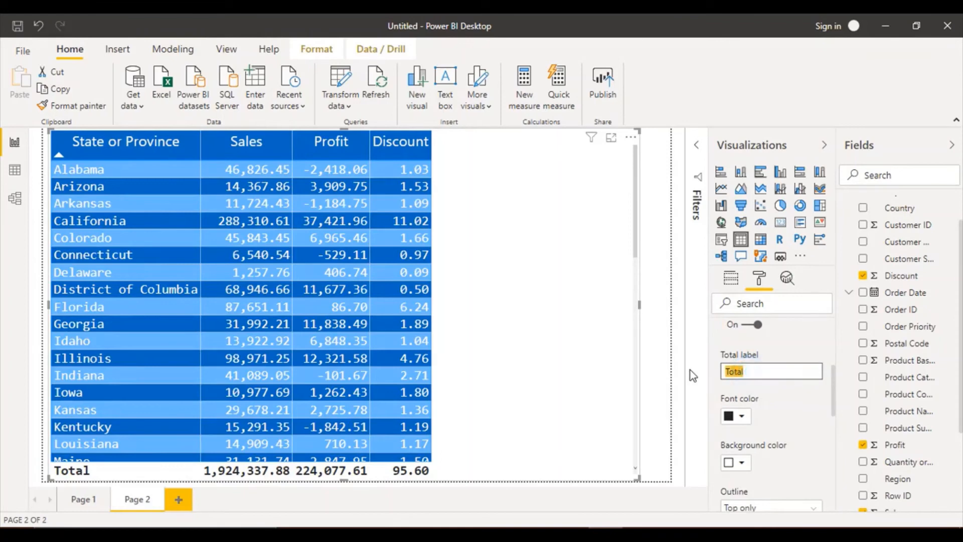
pyautogui.write('Sum')
pyautogui.moveTo(833, 385); pyautogui.dragTo(832, 354)
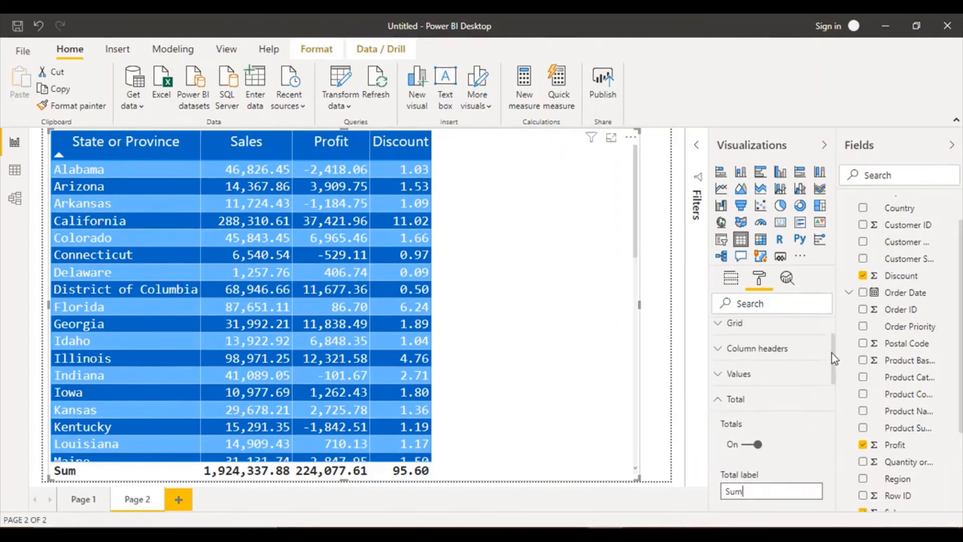
pyautogui.click(722, 402)
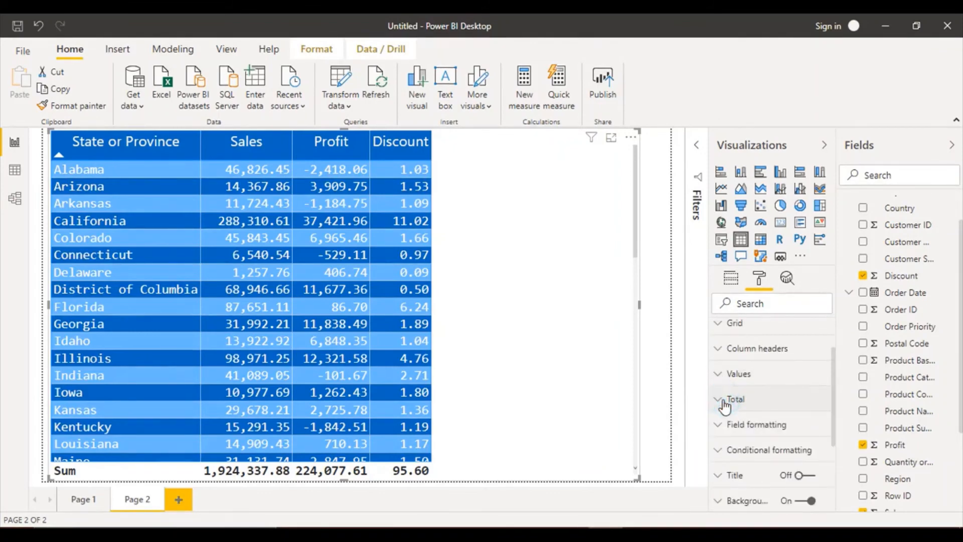
# Turn on the table's vertical grid and make its lines black with a thickness of 3
pyautogui.click(721, 351)
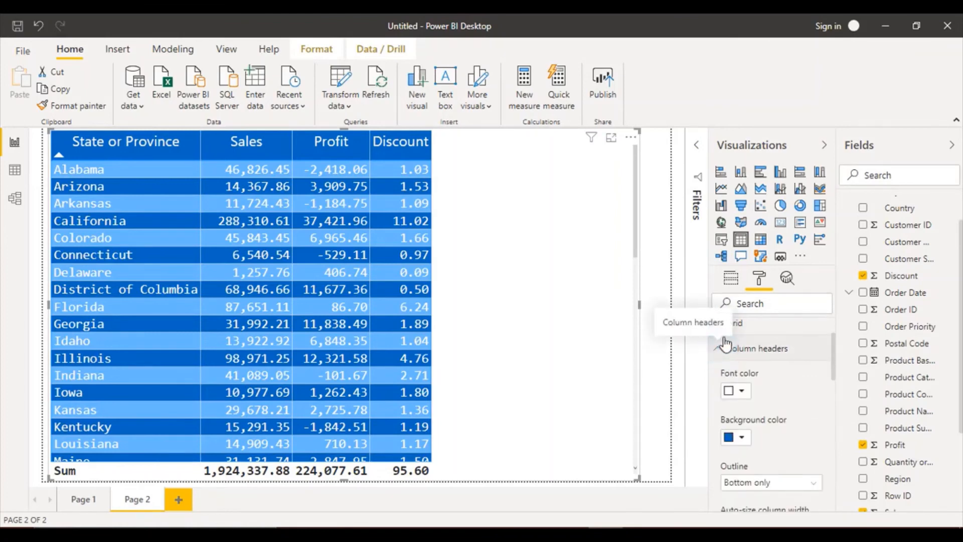
pyautogui.click(720, 351)
pyautogui.click(720, 325)
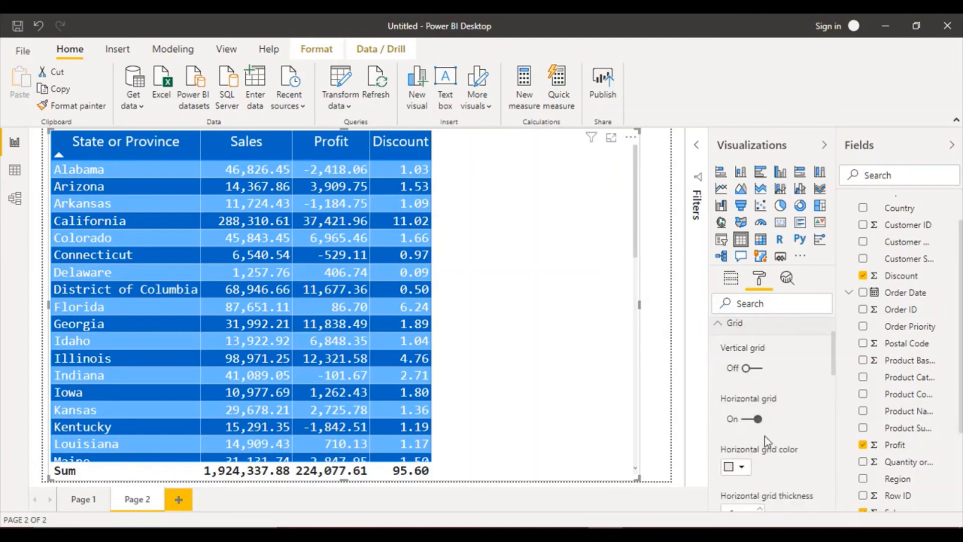
pyautogui.click(748, 371)
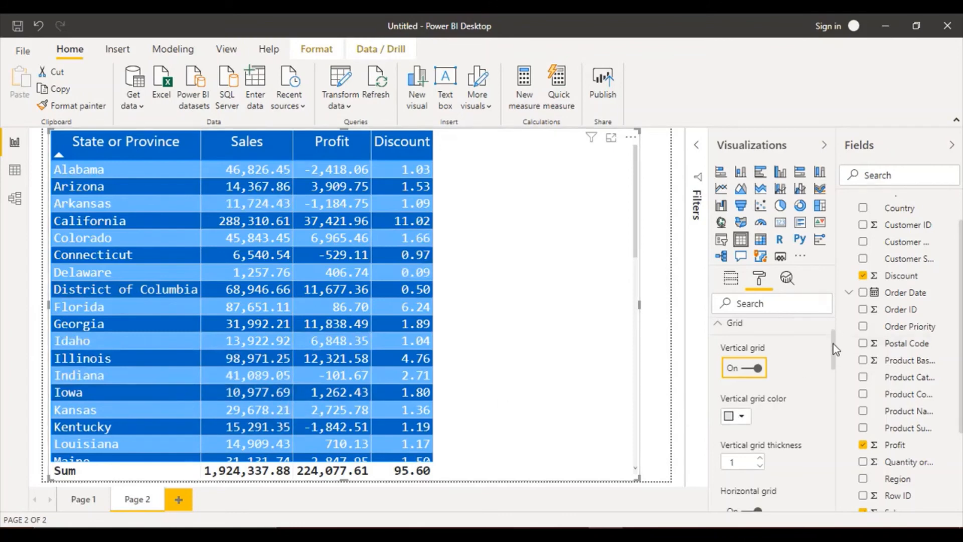
pyautogui.scroll(-2, 833, 346)
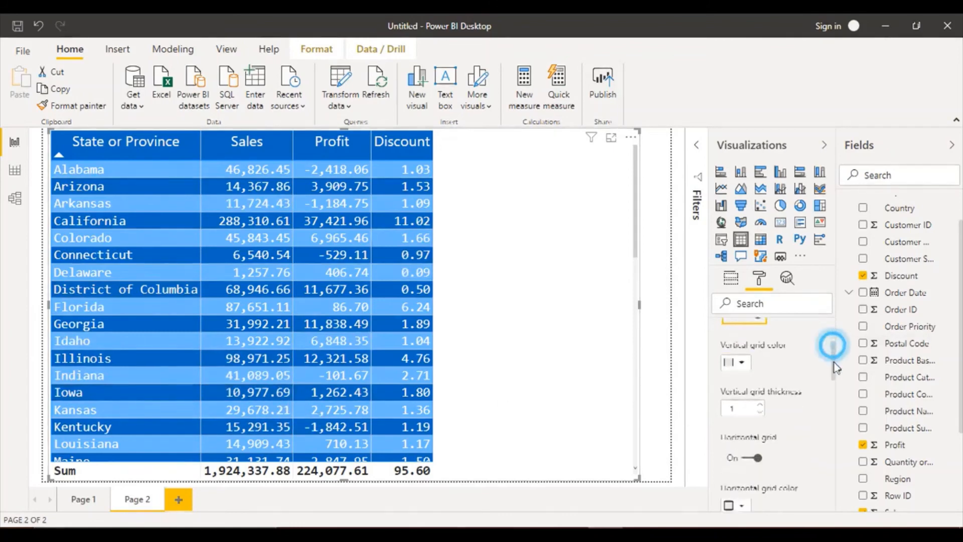
pyautogui.click(742, 370)
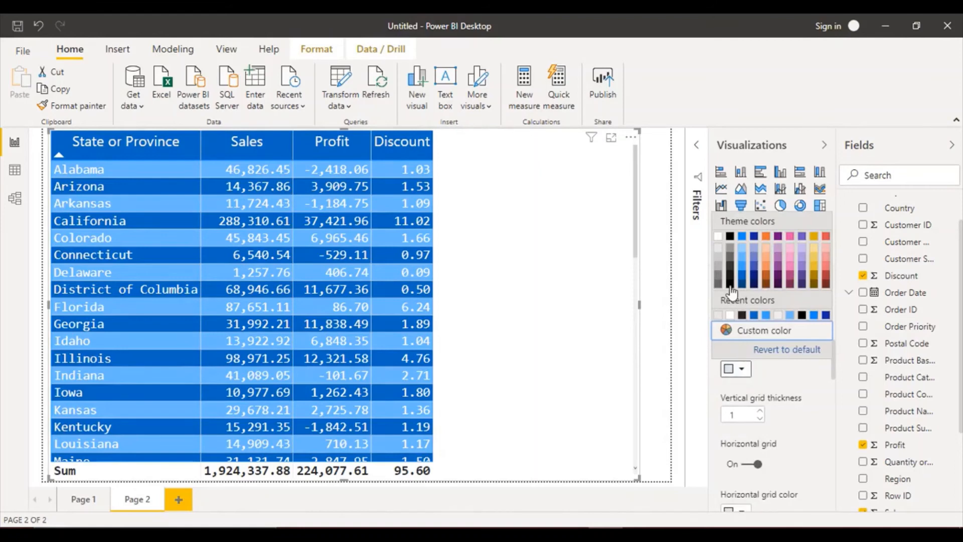
pyautogui.click(730, 287)
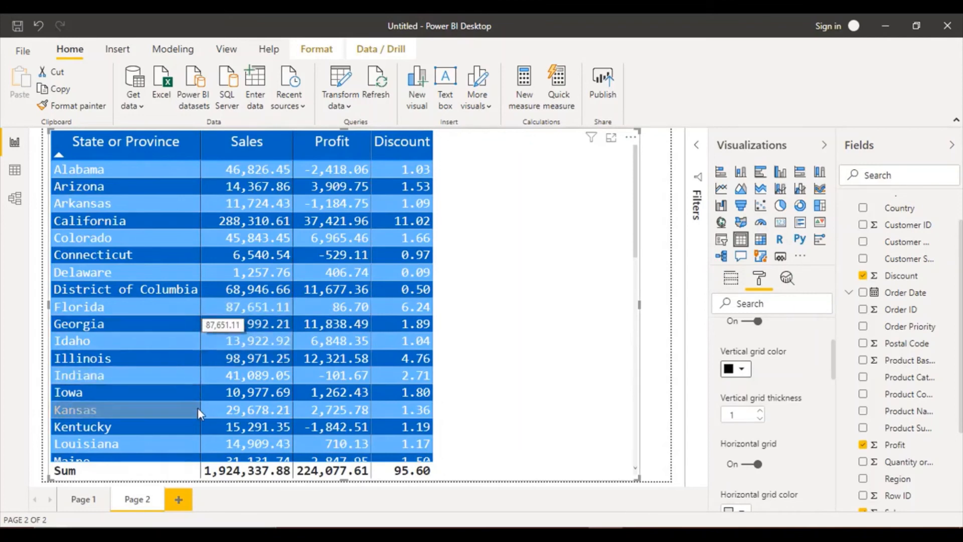
pyautogui.click(761, 411)
pyautogui.click(760, 410)
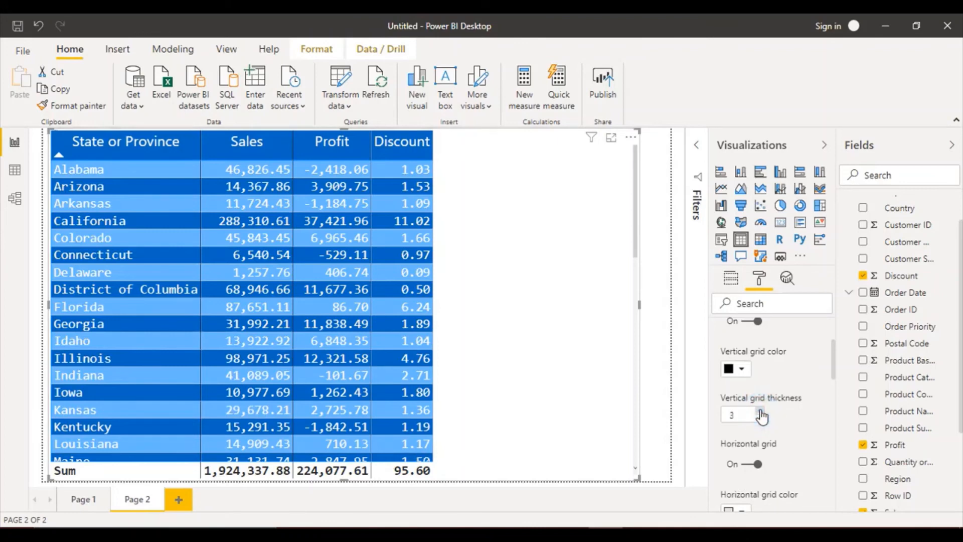
# Set the table's horizontal grid color to black and its thickness to 2
pyautogui.click(831, 355)
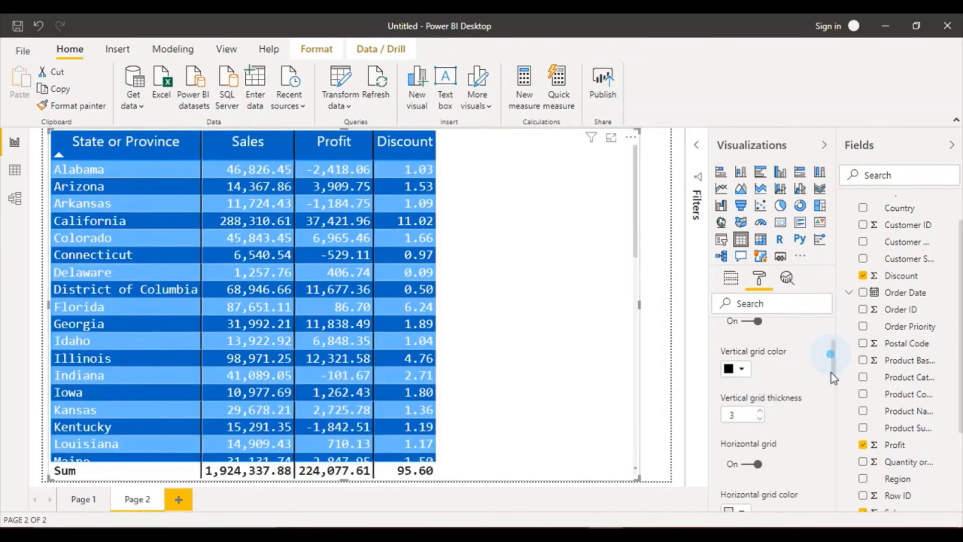
pyautogui.moveTo(835, 363); pyautogui.dragTo(835, 392)
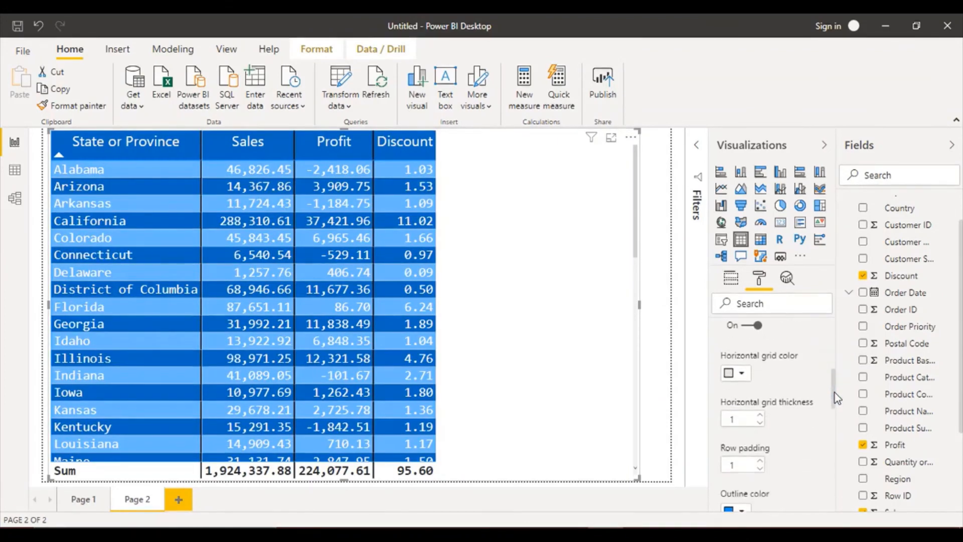
pyautogui.click(742, 372)
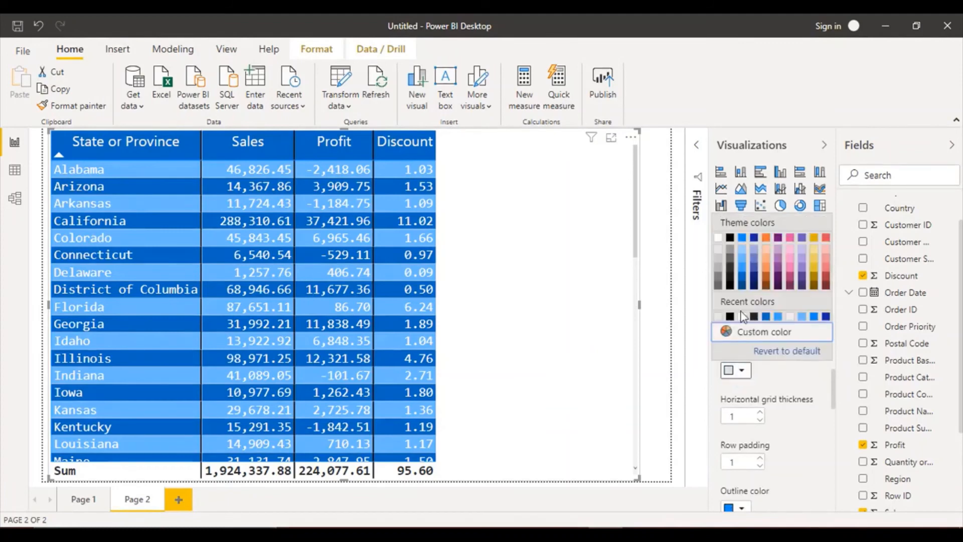
pyautogui.click(731, 286)
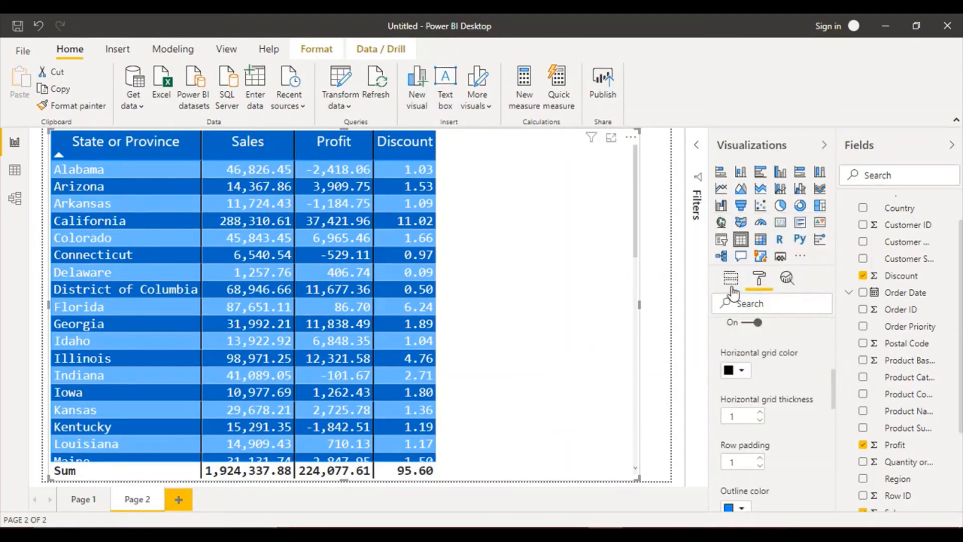
pyautogui.click(760, 415)
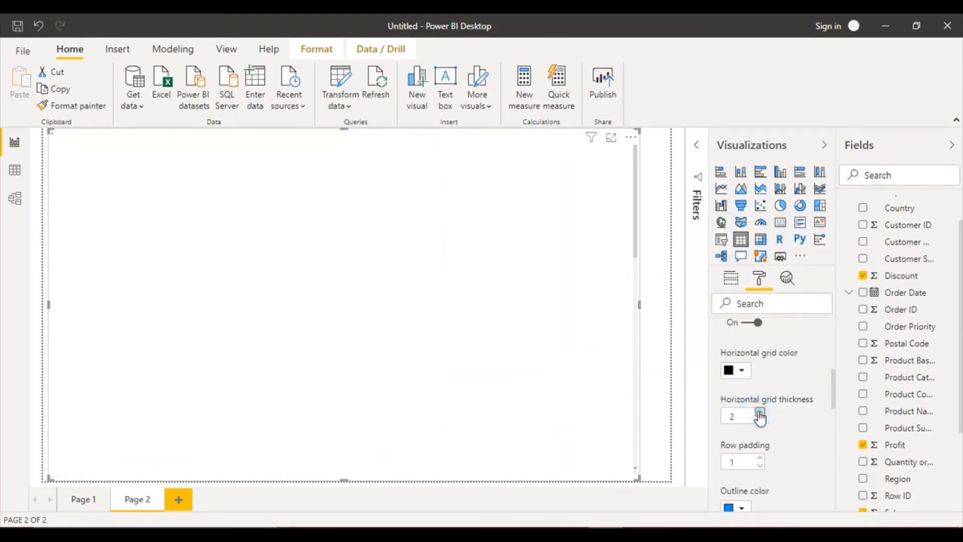
# Set the table's horizontal grid thickness to 3 and its row padding to 2
pyautogui.click(761, 414)
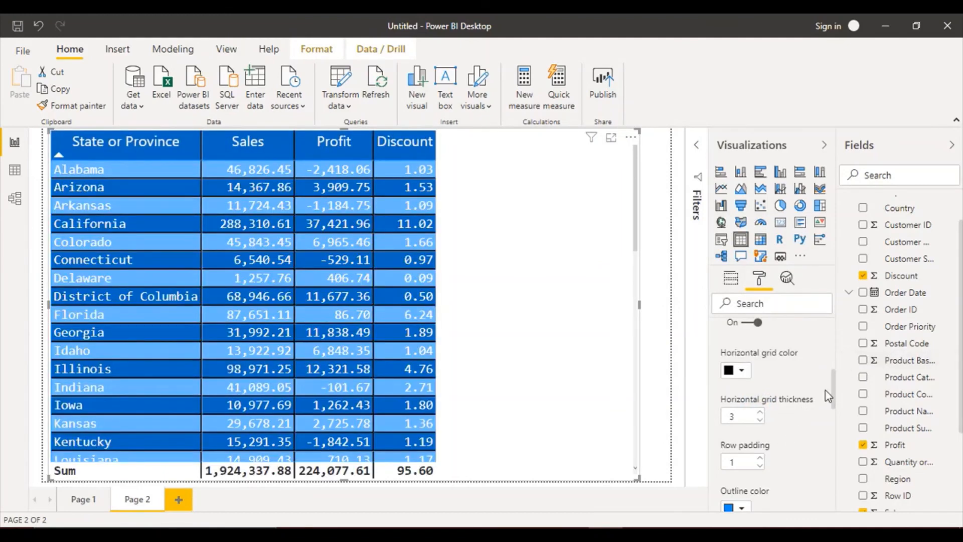
pyautogui.moveTo(833, 381); pyautogui.dragTo(833, 383)
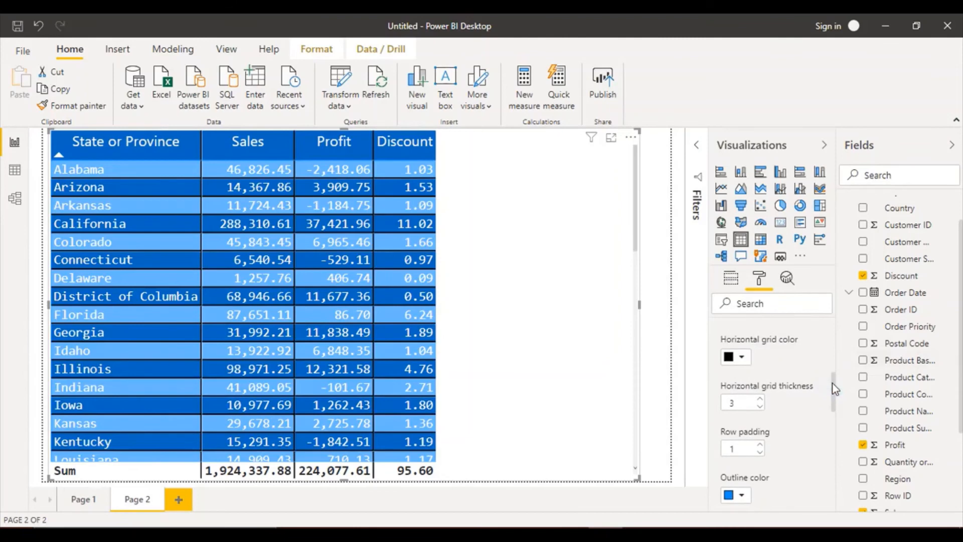
pyautogui.click(761, 444)
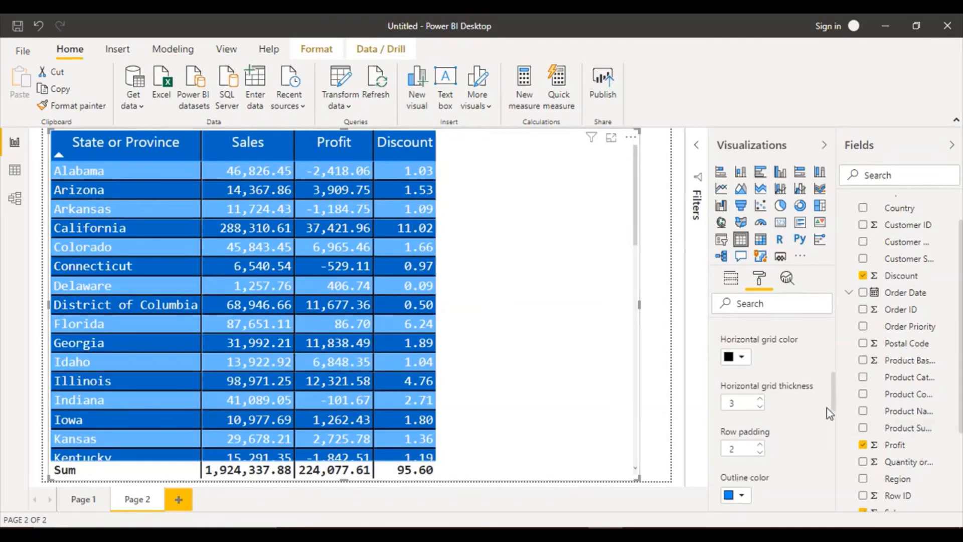
pyautogui.moveTo(833, 395); pyautogui.dragTo(834, 345)
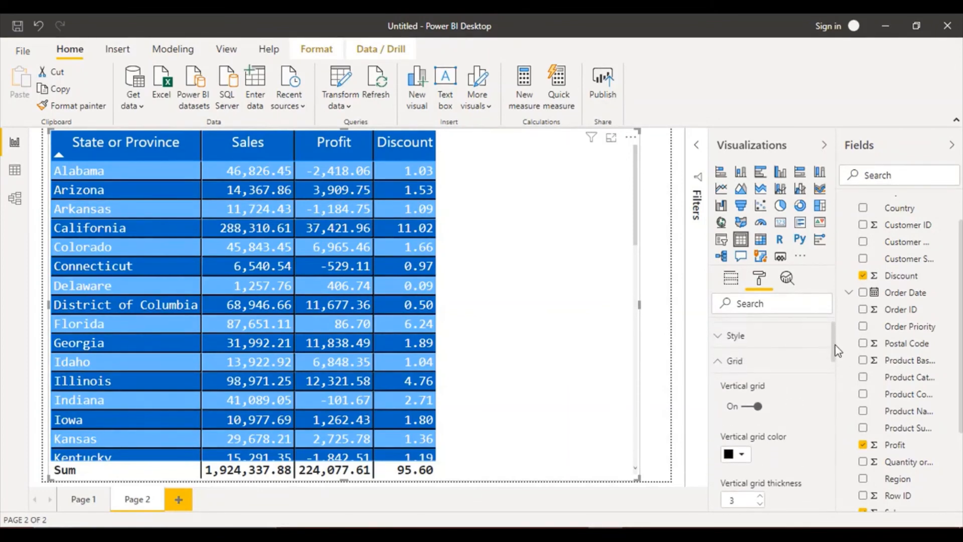
pyautogui.click(724, 364)
# Try the Minimal style and the Bold header style on the table
pyautogui.click(722, 335)
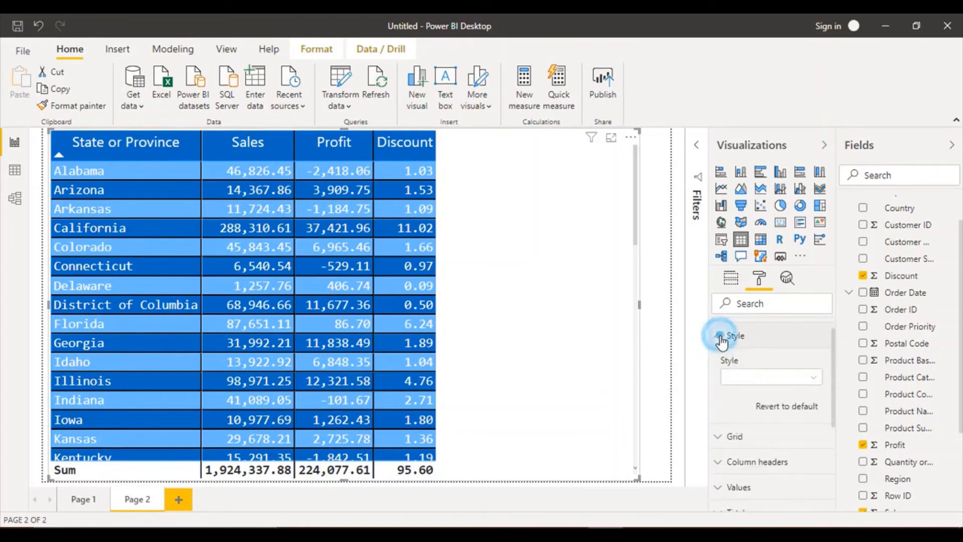
pyautogui.click(815, 378)
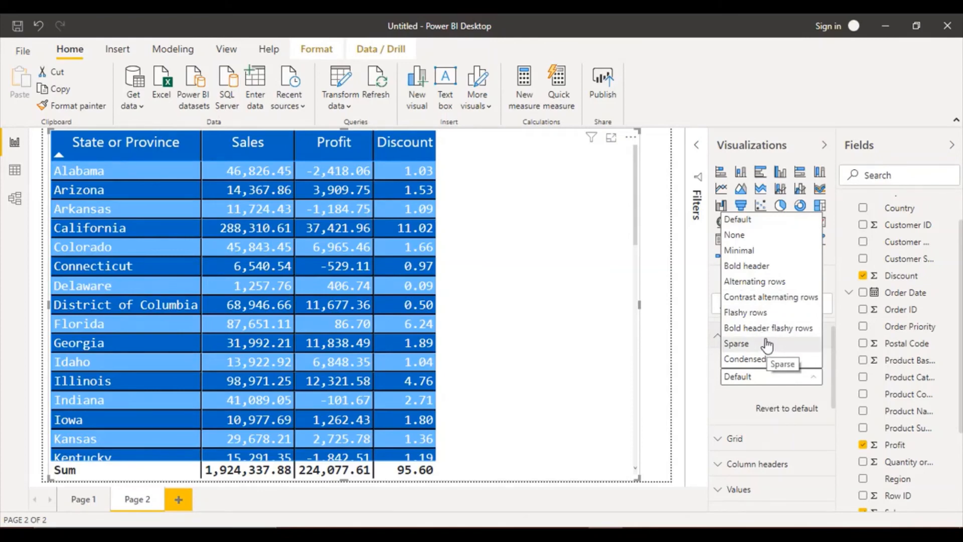
pyautogui.click(760, 250)
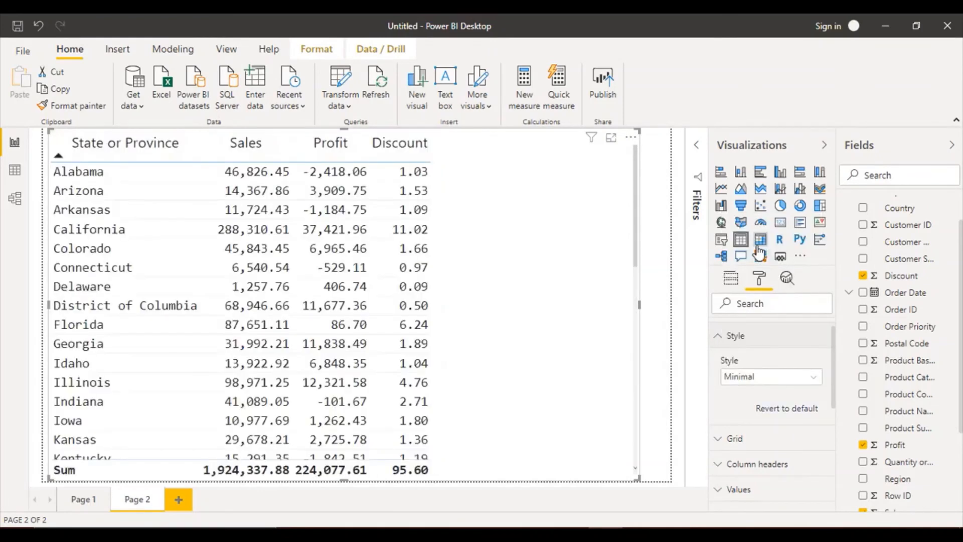
pyautogui.click(818, 381)
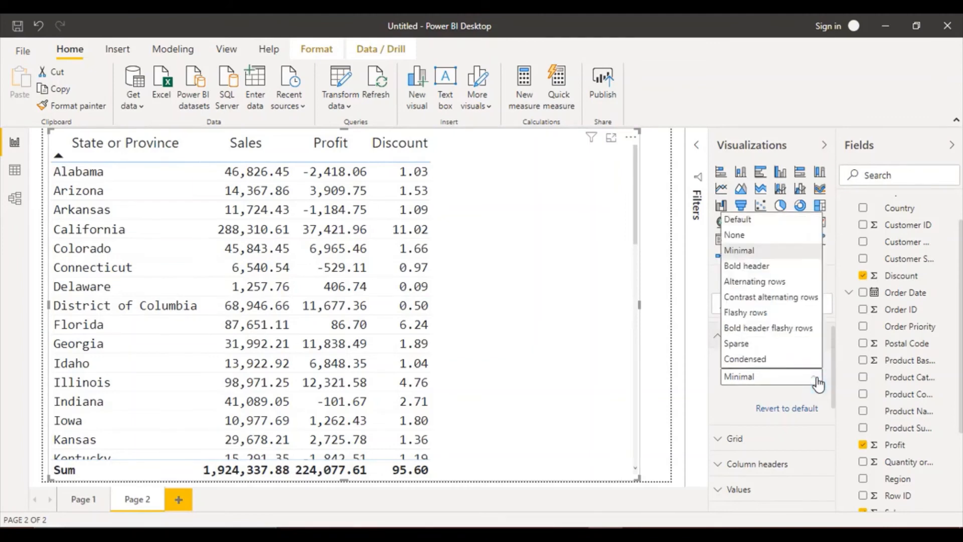
pyautogui.click(755, 266)
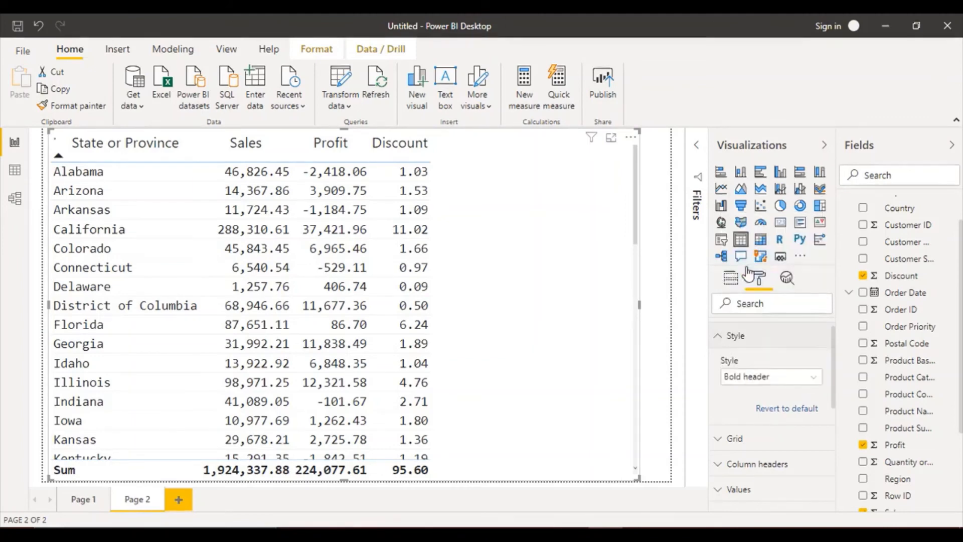
# Try the Alternating rows and Contrast alternating rows styles on the table, and apply the Flashy rows style
pyautogui.click(814, 377)
pyautogui.click(771, 286)
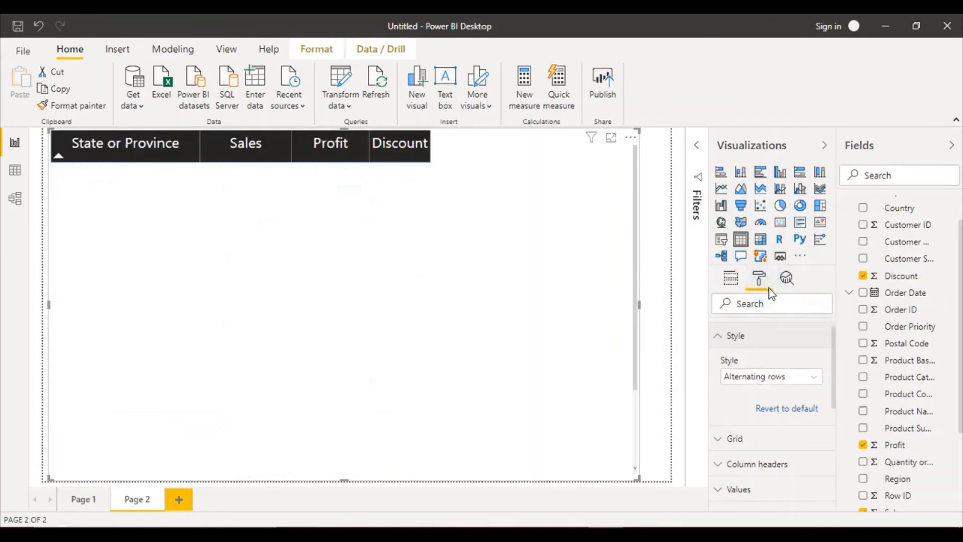
pyautogui.click(814, 377)
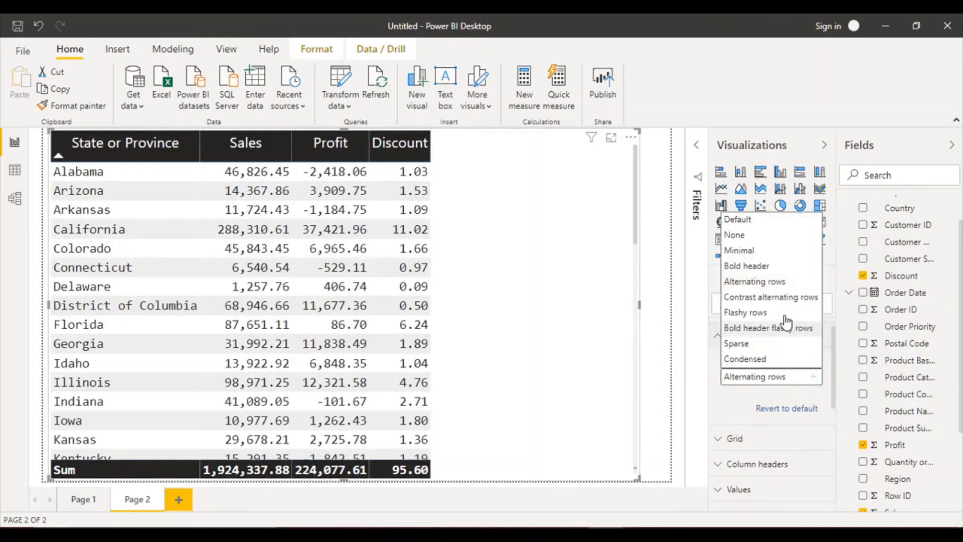
pyautogui.click(764, 300)
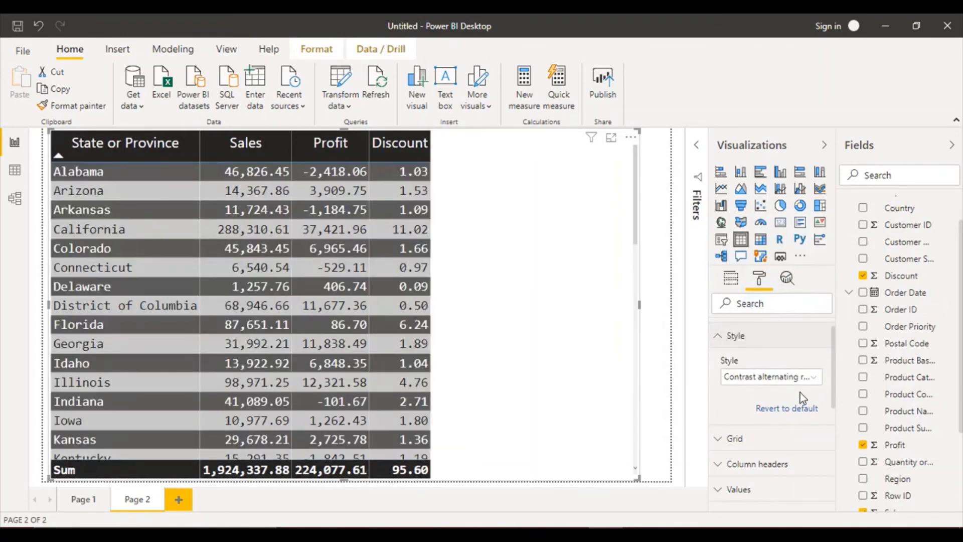
pyautogui.click(811, 378)
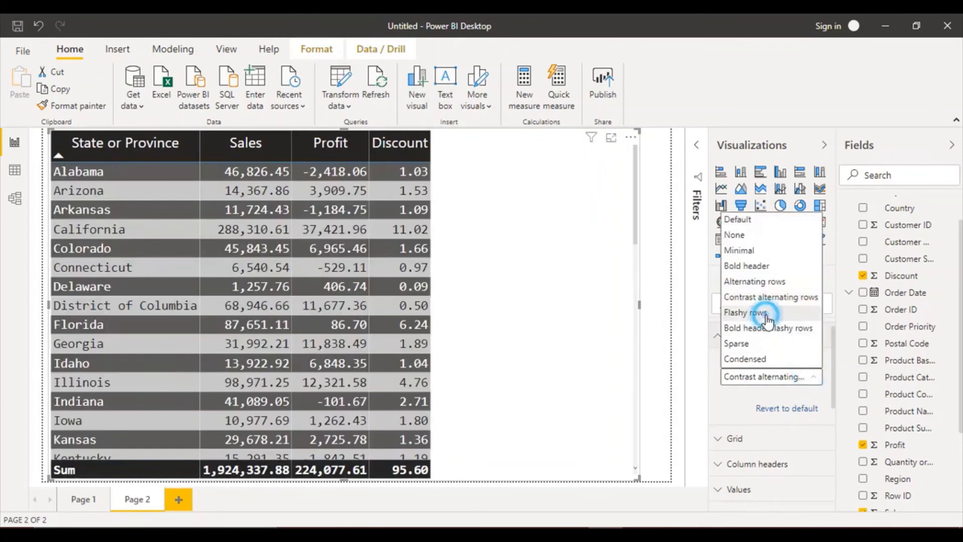
pyautogui.click(798, 313)
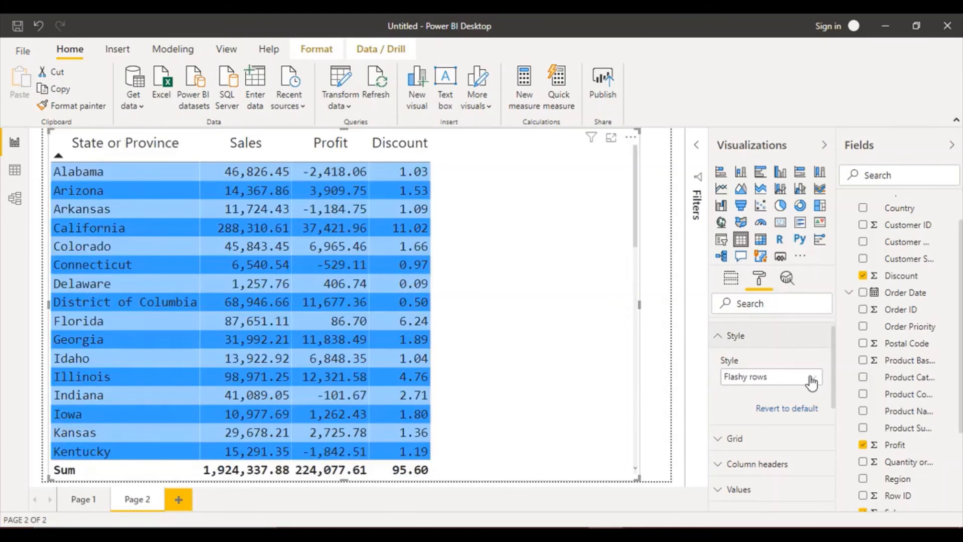
pyautogui.scroll(1, 835, 363)
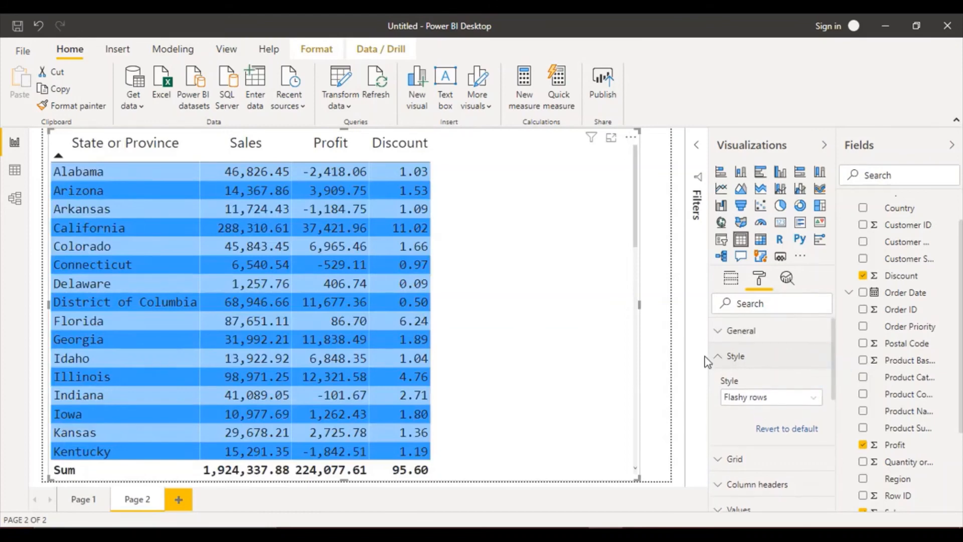
pyautogui.click(721, 356)
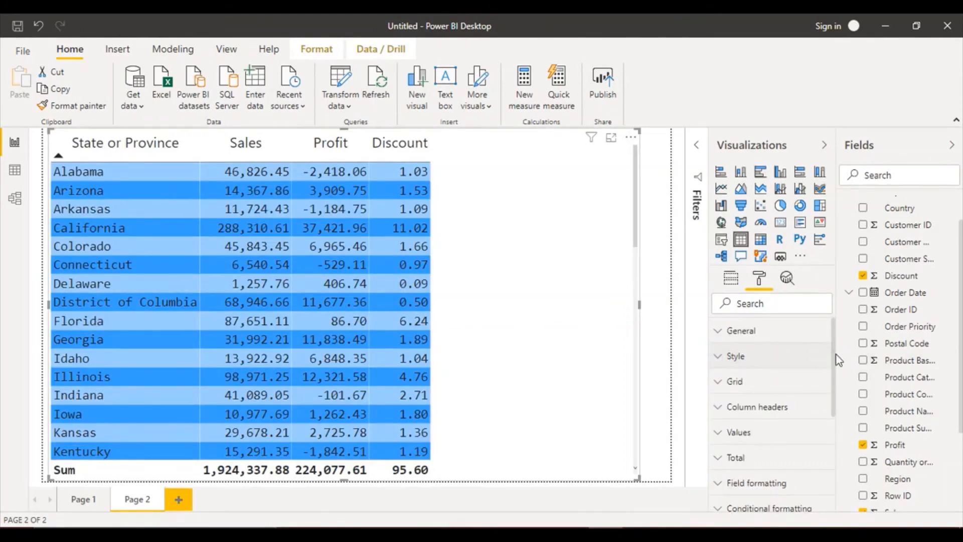
pyautogui.moveTo(832, 367); pyautogui.dragTo(842, 440)
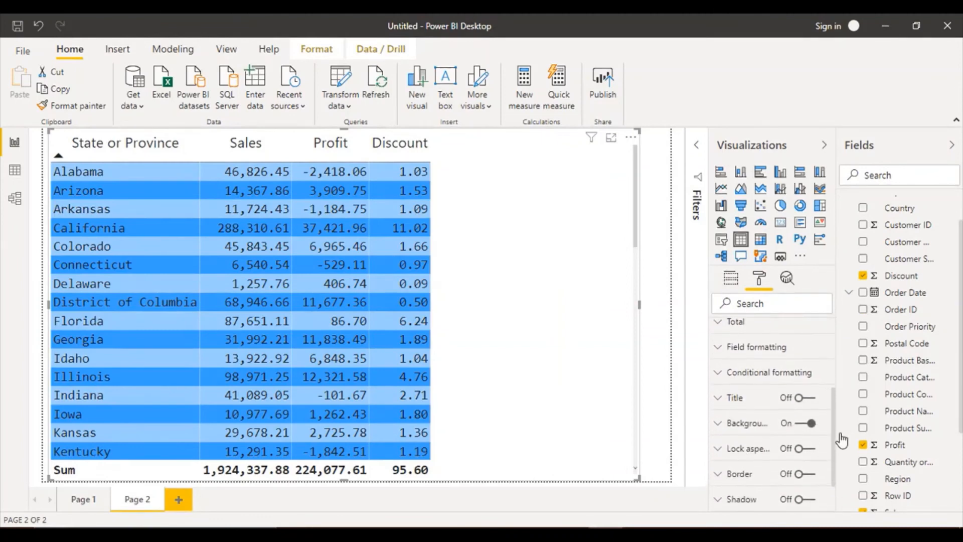
pyautogui.scroll(-3, 842, 440)
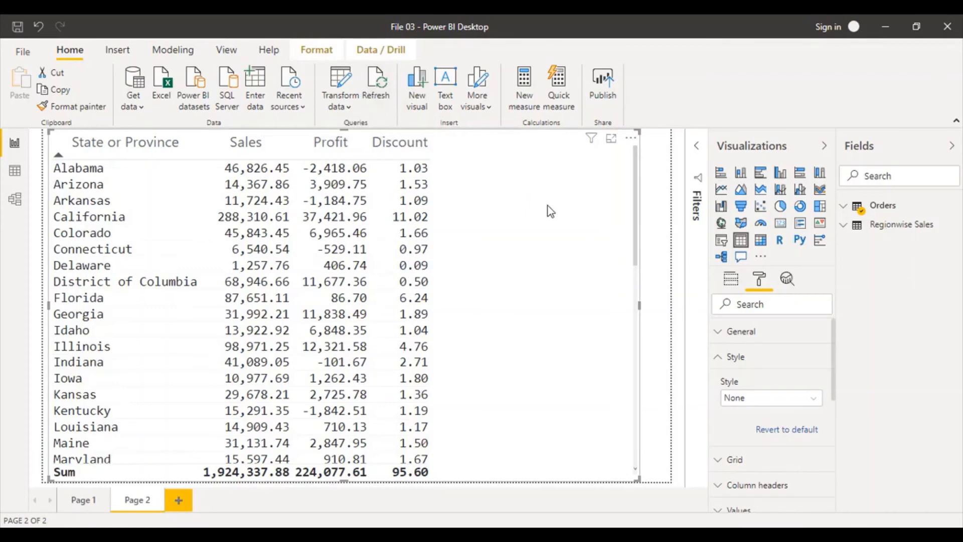
pyautogui.click(791, 536)
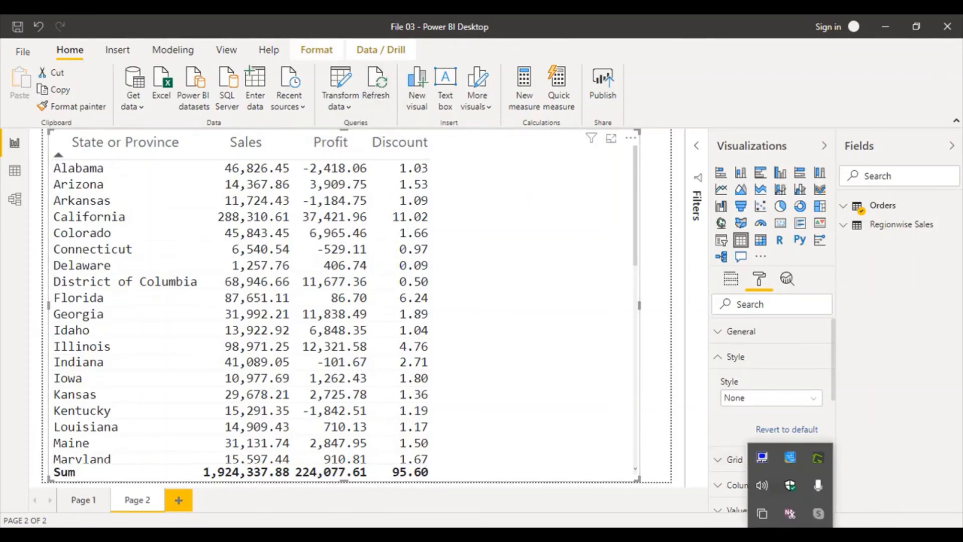
pyautogui.click(790, 536)
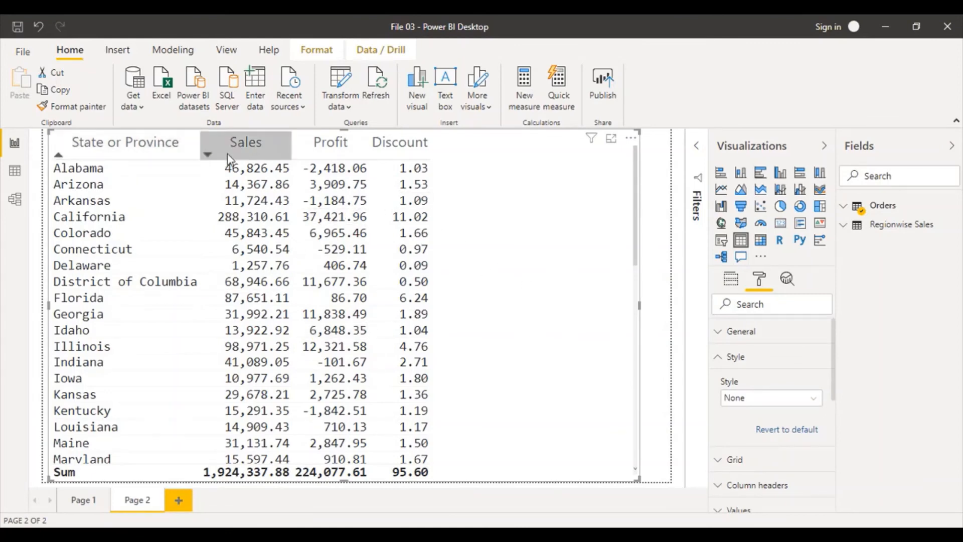
# Sort the state-level table by Sales in descending order
pyautogui.click(207, 155)
pyautogui.click(208, 157)
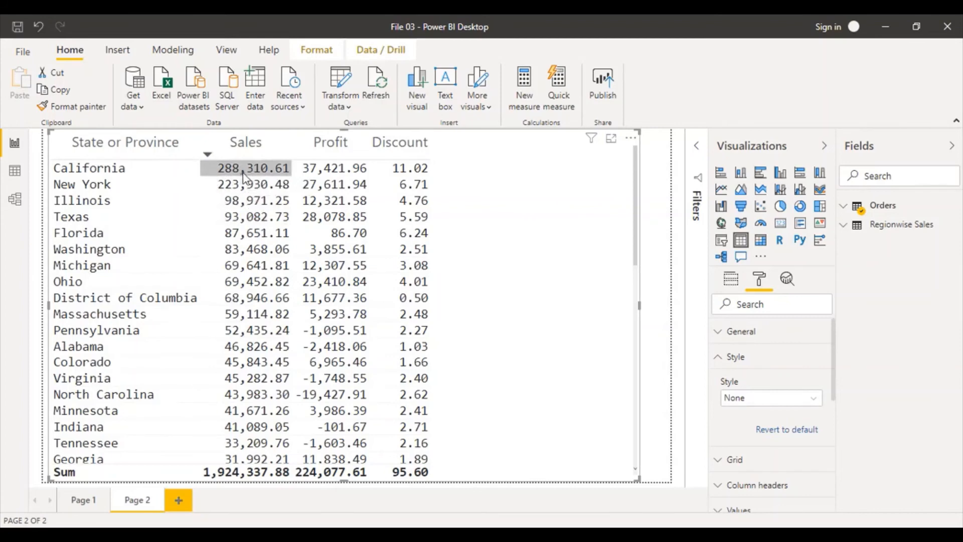
pyautogui.moveTo(637, 249); pyautogui.dragTo(626, 190)
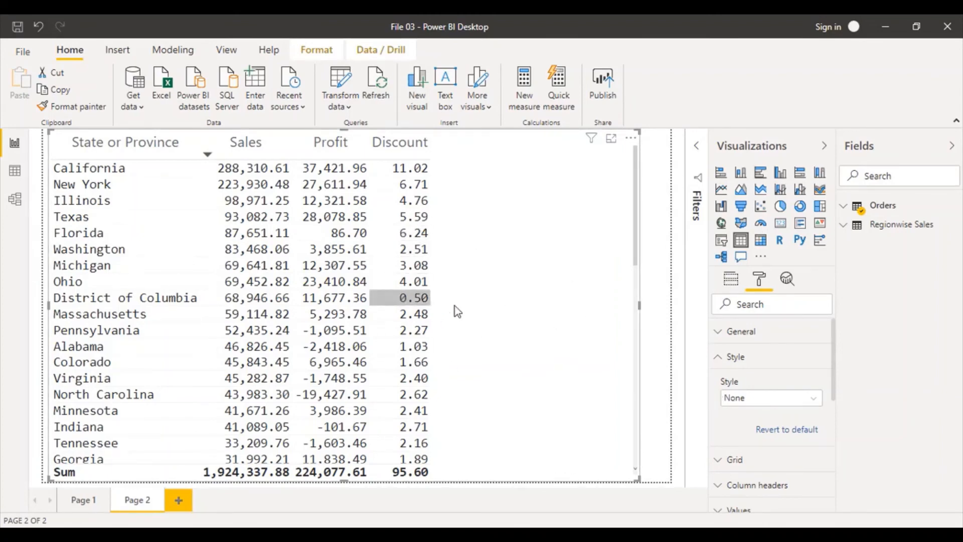
# Turn on background color conditional formatting for the Sales column and review the shading across all the table's rows
pyautogui.click(717, 359)
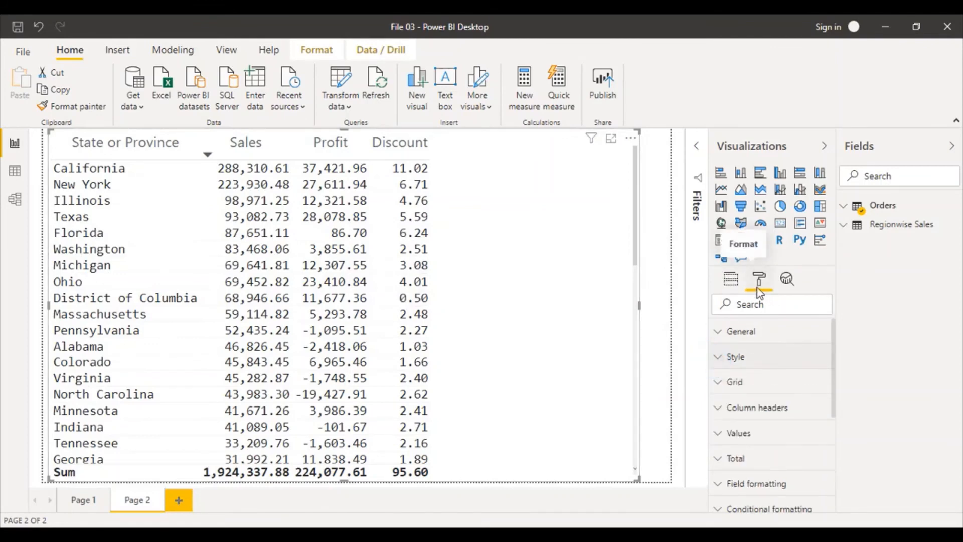
pyautogui.moveTo(837, 337); pyautogui.dragTo(836, 386)
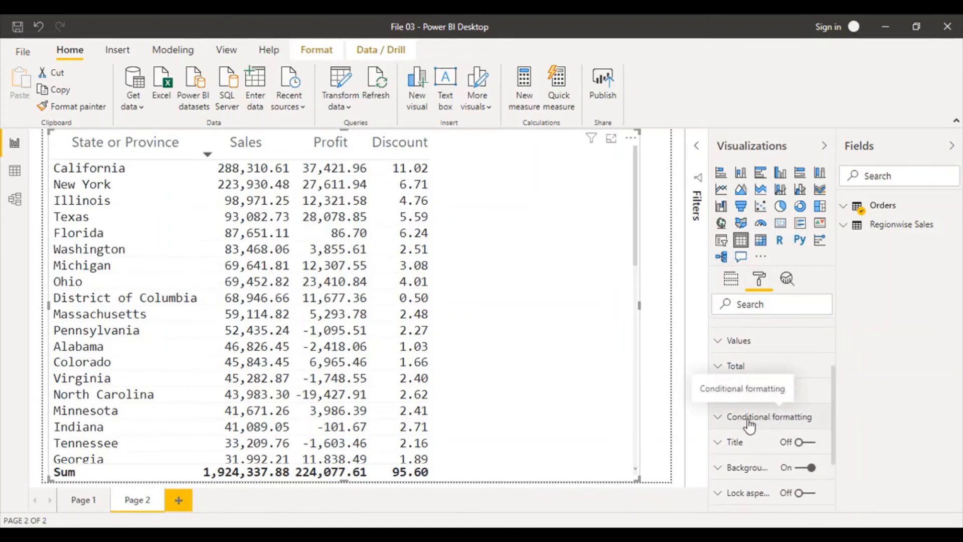
pyautogui.click(719, 422)
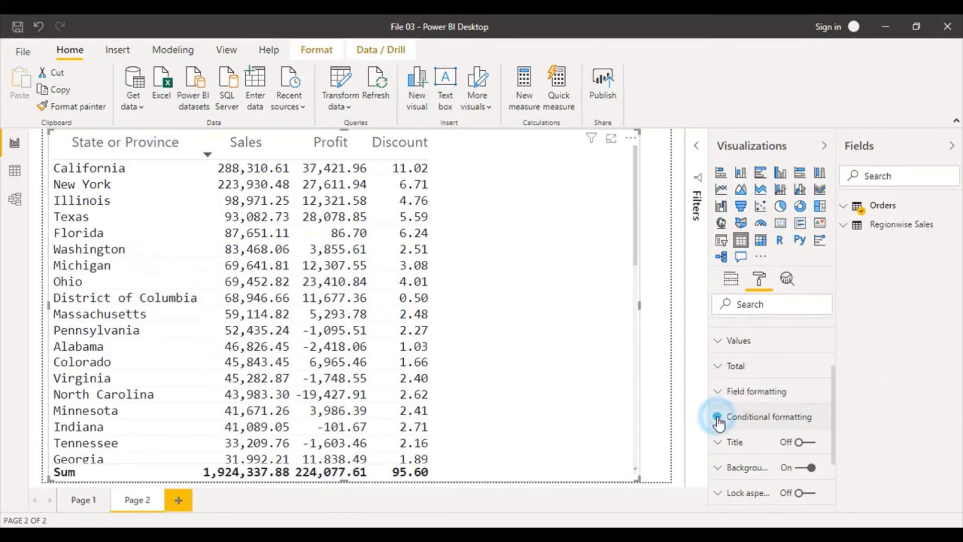
pyautogui.moveTo(832, 369); pyautogui.dragTo(832, 406)
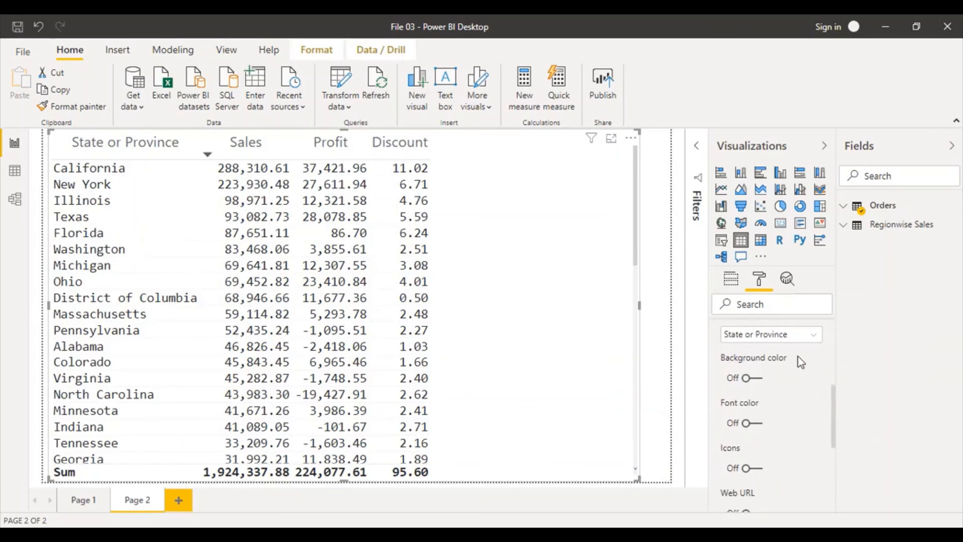
pyautogui.click(765, 336)
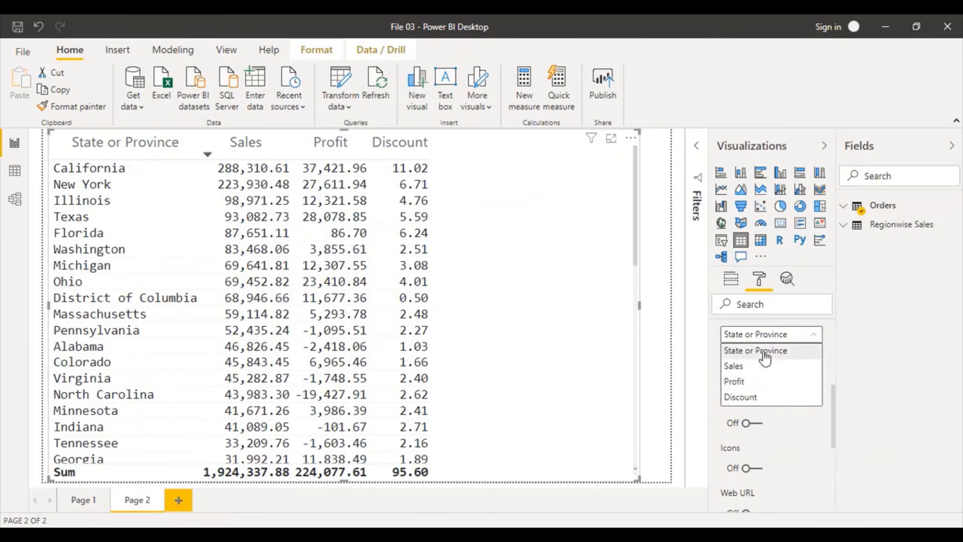
pyautogui.click(734, 369)
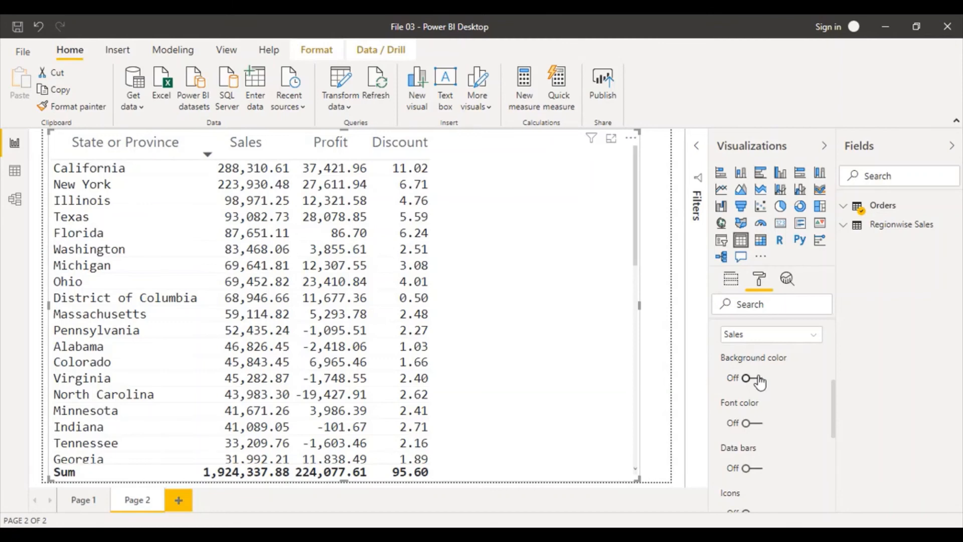
pyautogui.moveTo(835, 396)
pyautogui.mouseDown()
pyautogui.moveTo(834, 423)
pyautogui.moveTo(827, 393)
pyautogui.mouseUp()
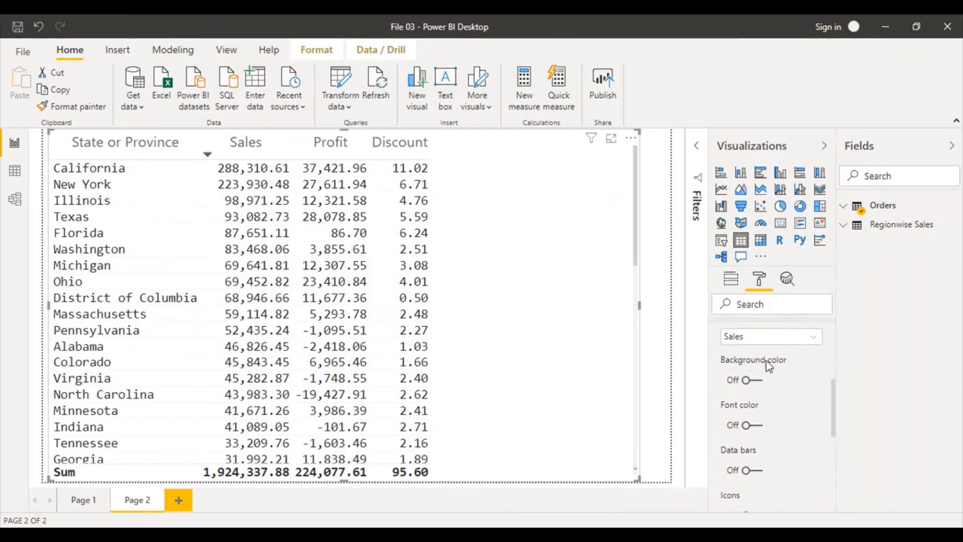
pyautogui.click(745, 381)
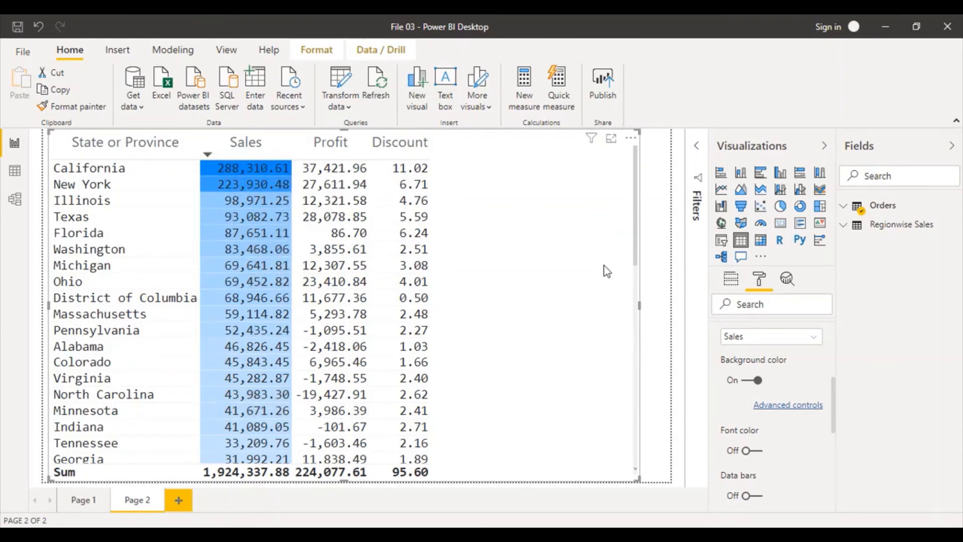
pyautogui.moveTo(636, 249); pyautogui.dragTo(634, 474)
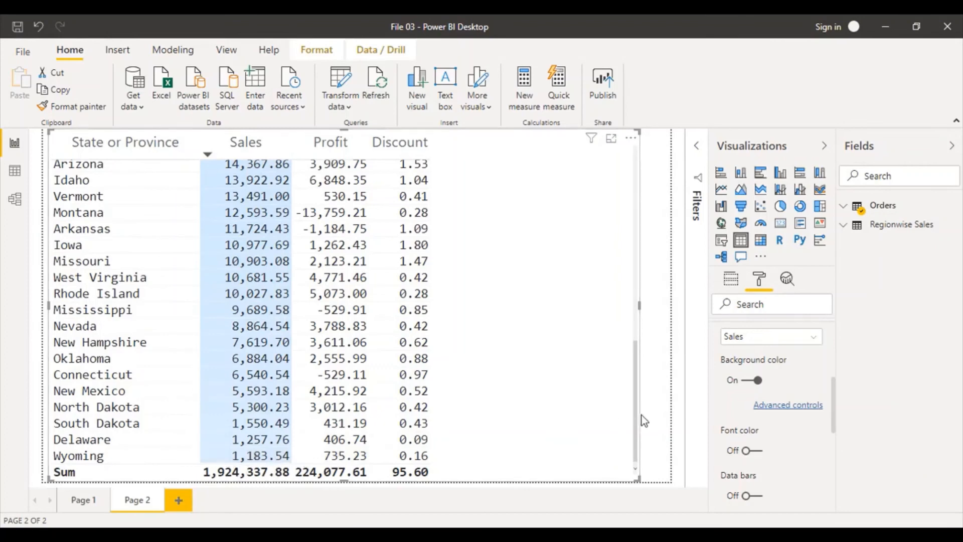
pyautogui.moveTo(635, 416); pyautogui.dragTo(627, 199)
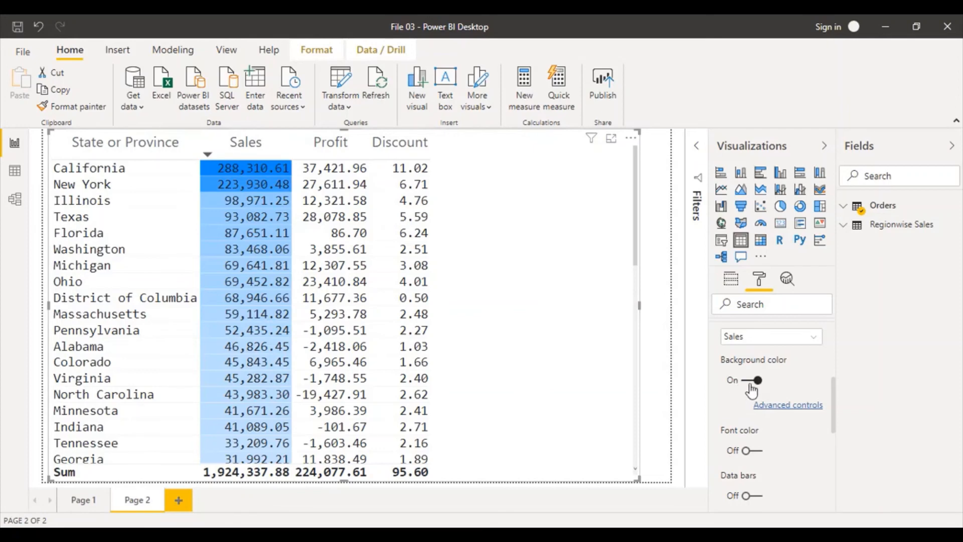
# In the advanced settings of the Sales background color scale, set the lowest value's color to a custom red
pyautogui.click(781, 406)
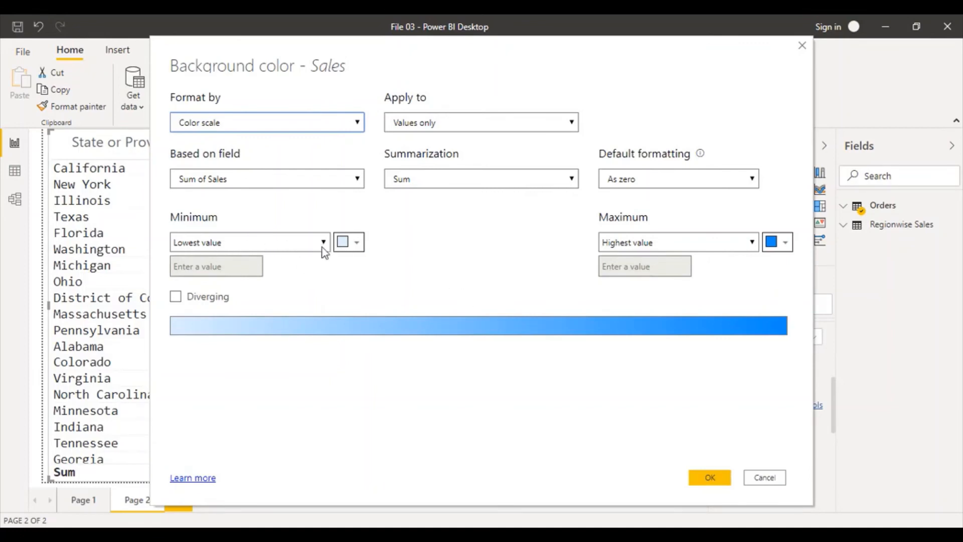
pyautogui.click(358, 246)
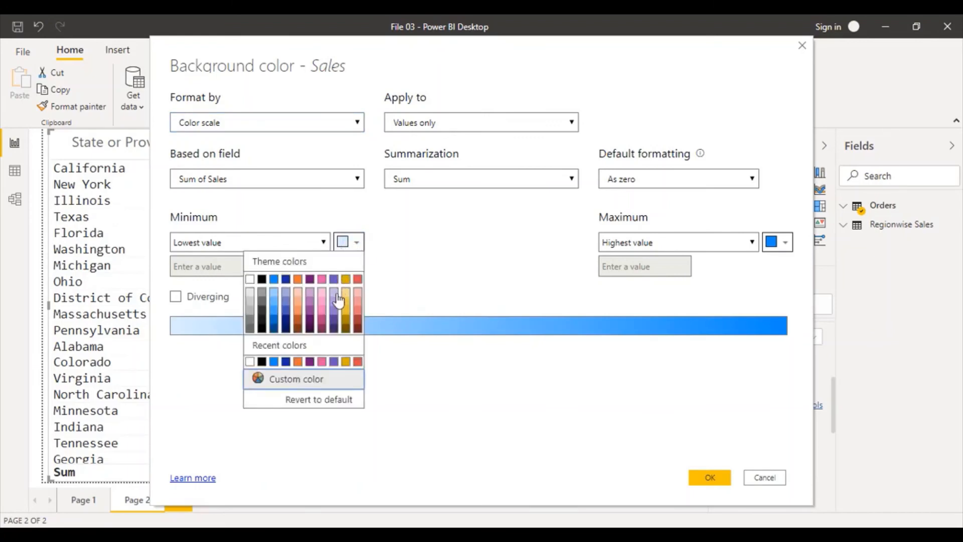
pyautogui.click(279, 380)
pyautogui.click(251, 318)
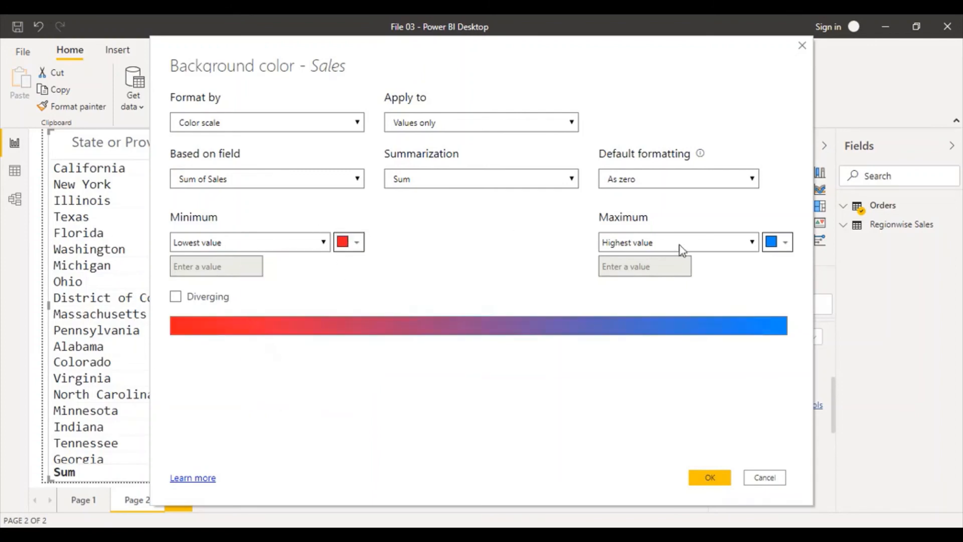
# In the Sales background color scale, set the highest value's color to a custom green, keeping Highest value as the maximum
pyautogui.click(785, 249)
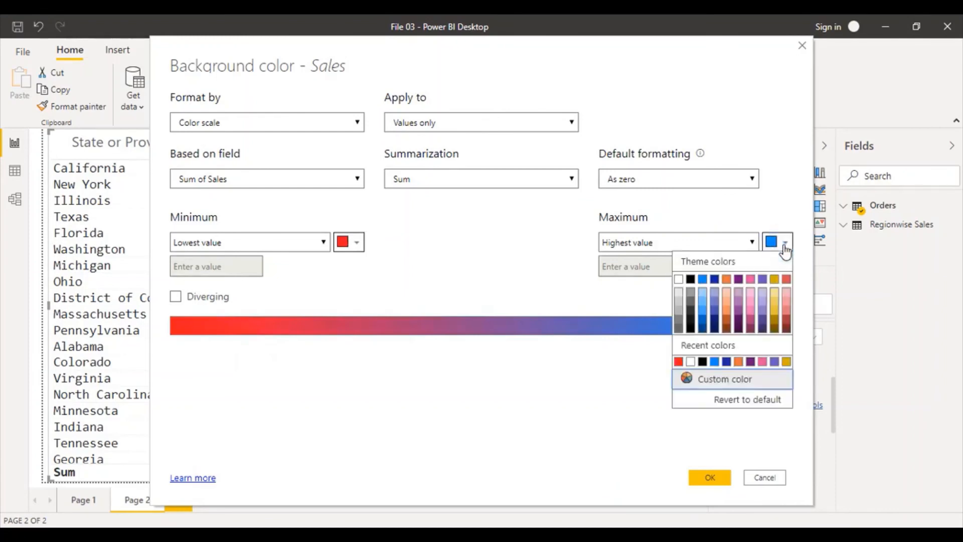
pyautogui.click(701, 380)
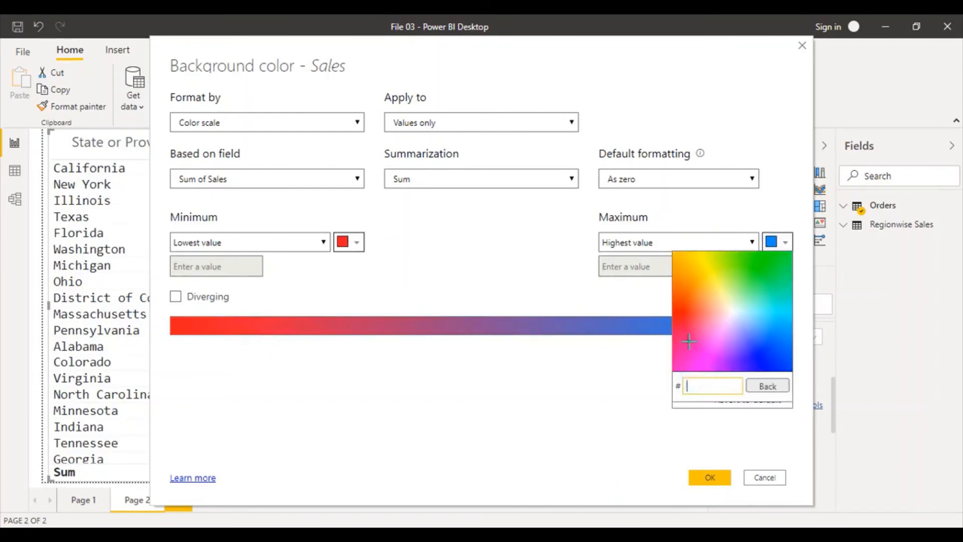
pyautogui.click(759, 262)
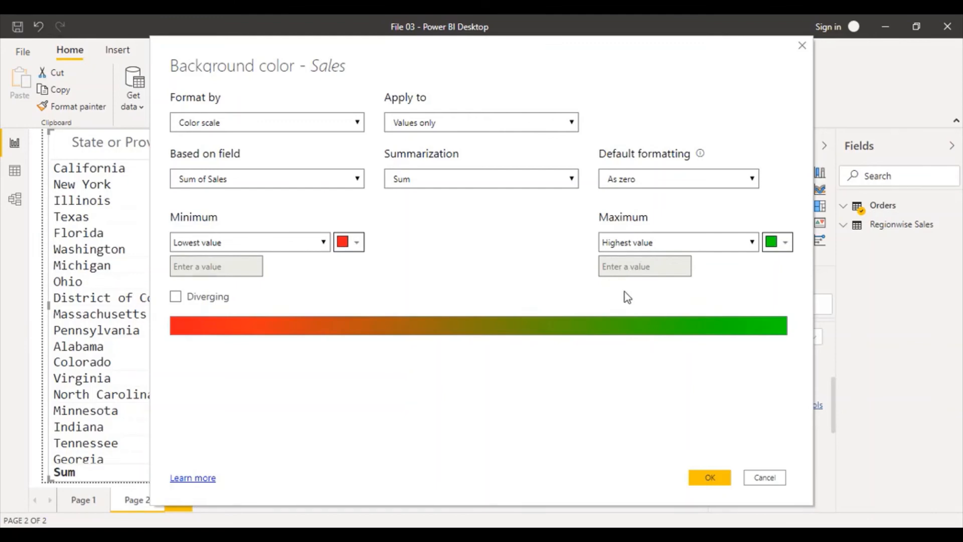
pyautogui.click(753, 243)
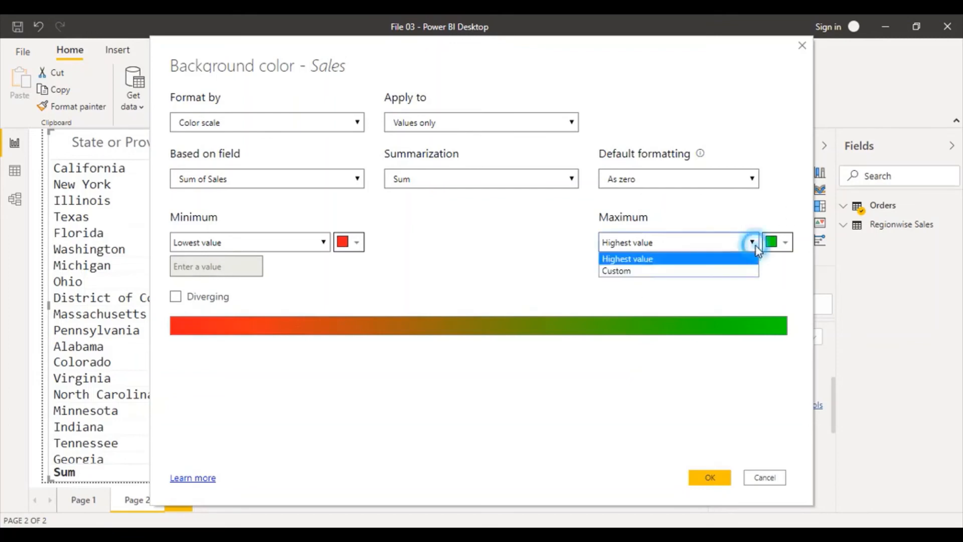
pyautogui.click(707, 259)
pyautogui.click(517, 261)
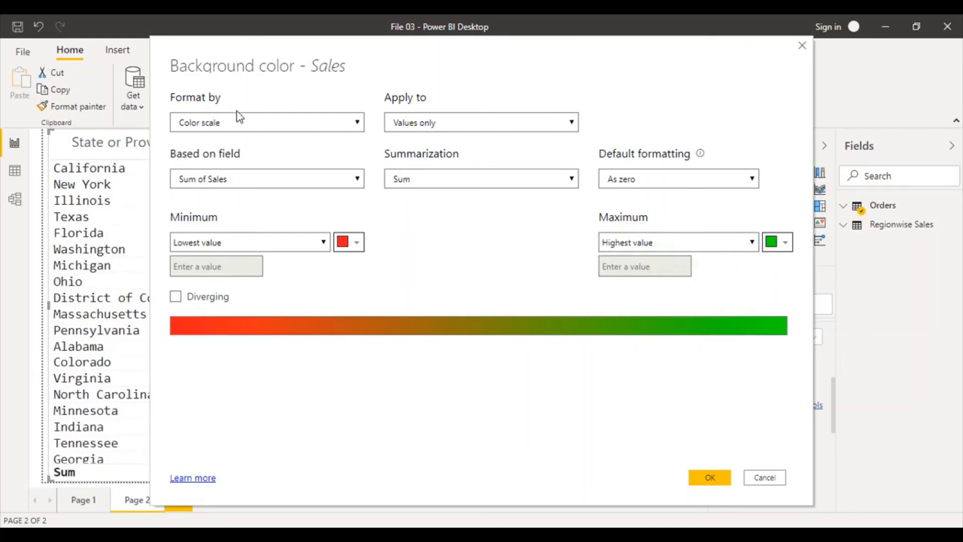
# Check the Format by choices, apply the Sales background color scale, and review the shading down to the table's last row
pyautogui.click(325, 122)
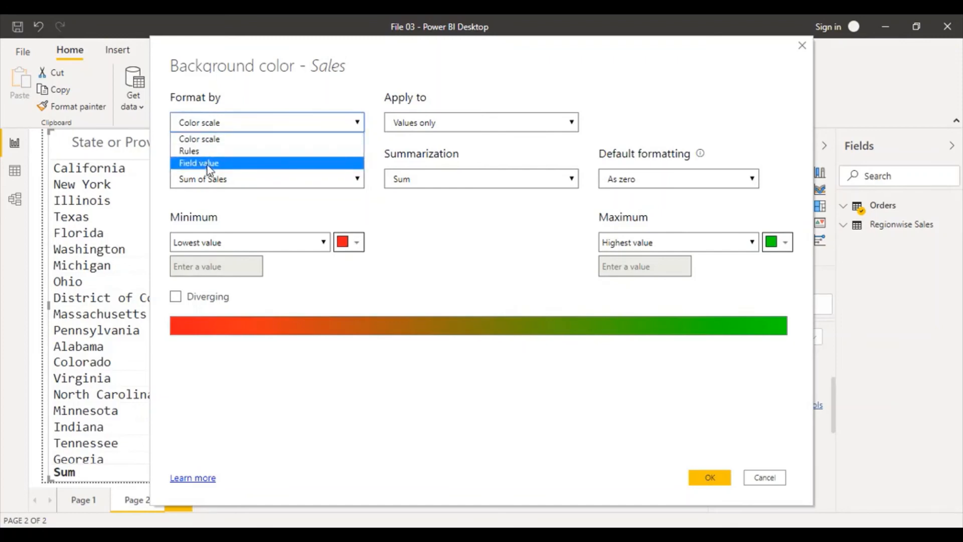
pyautogui.click(498, 301)
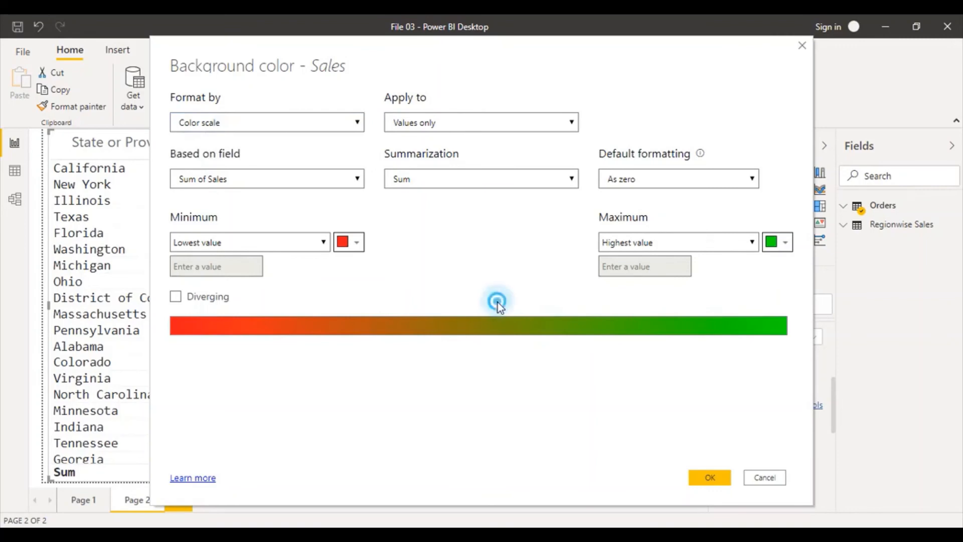
pyautogui.click(713, 477)
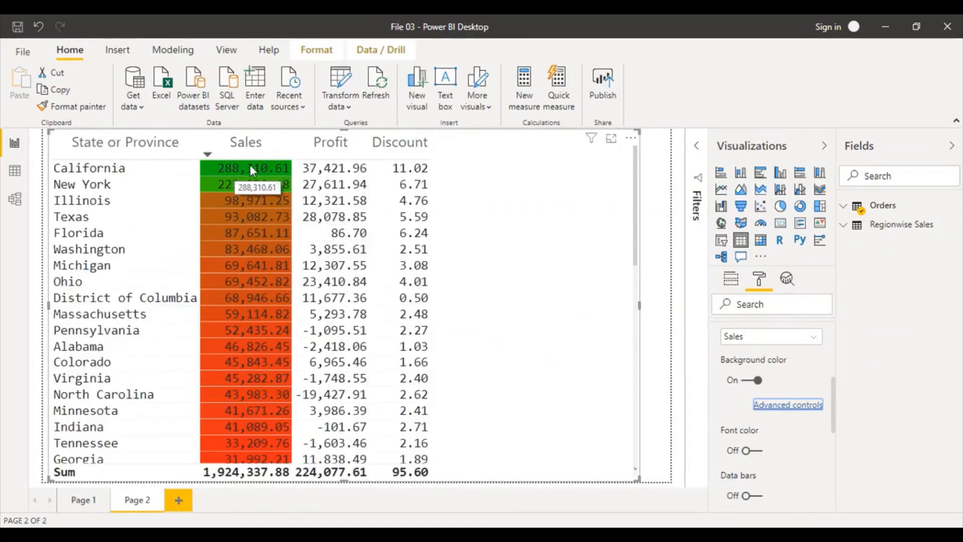
pyautogui.moveTo(634, 235); pyautogui.dragTo(633, 480)
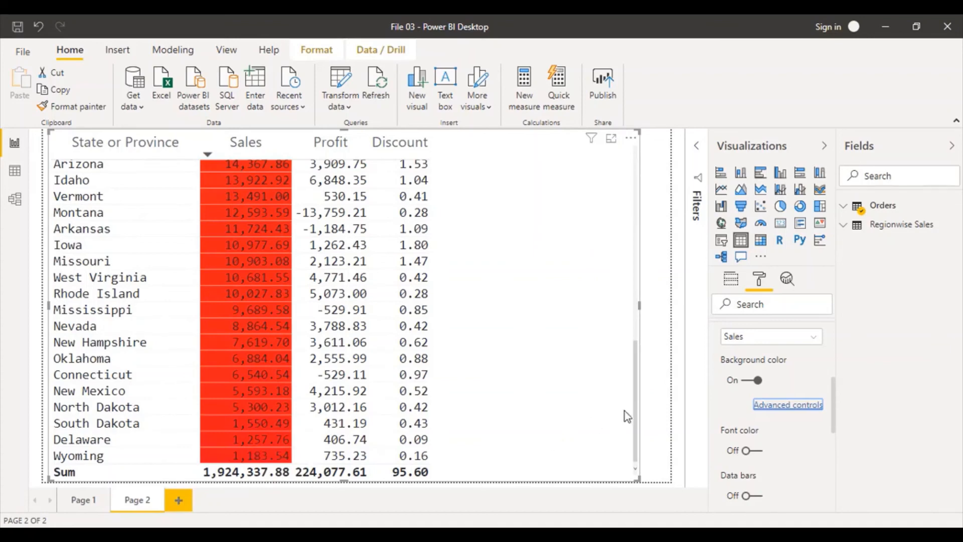
pyautogui.moveTo(633, 408); pyautogui.dragTo(617, 213)
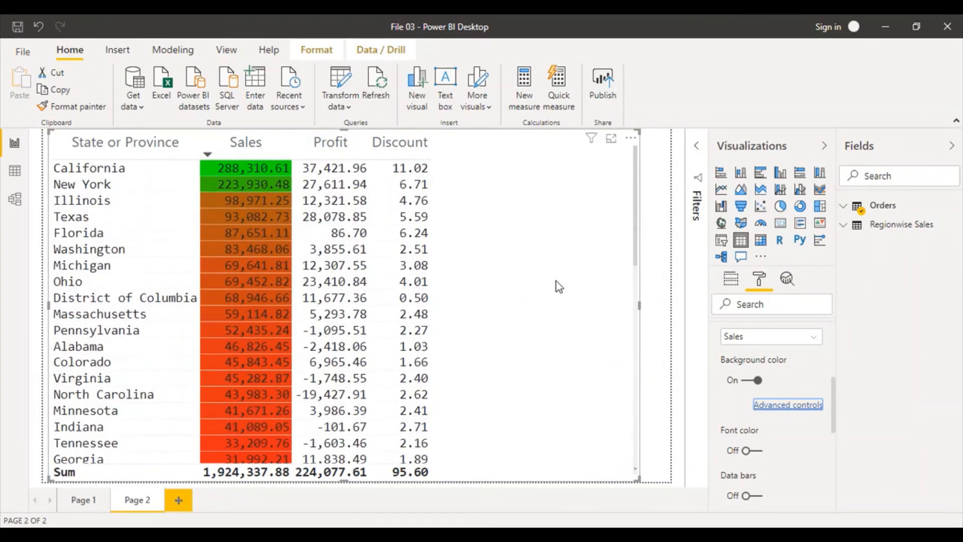
# Turn on font color conditional formatting for the Profit column, sort the table by Profit in descending order, and check the advanced font color settings
pyautogui.click(812, 346)
pyautogui.click(751, 383)
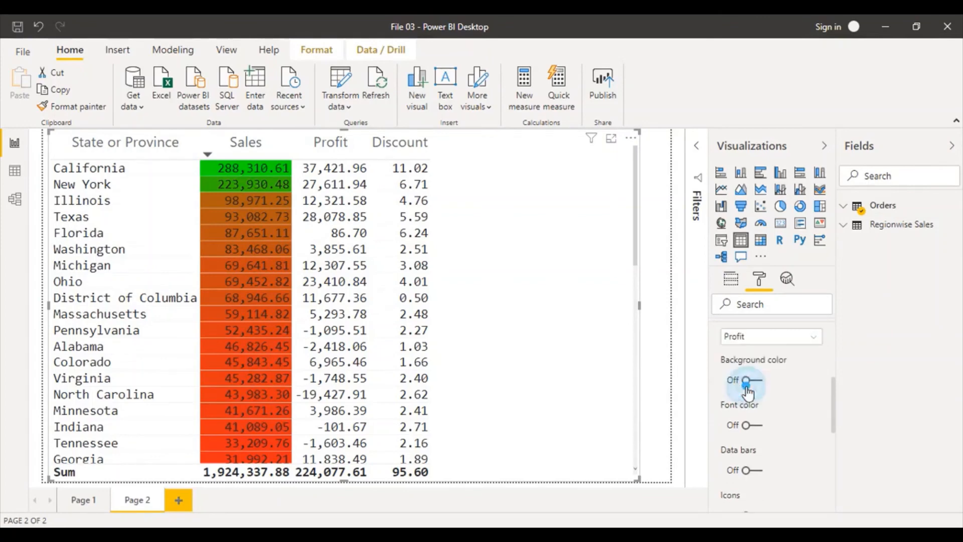
pyautogui.moveTo(832, 390); pyautogui.dragTo(836, 396)
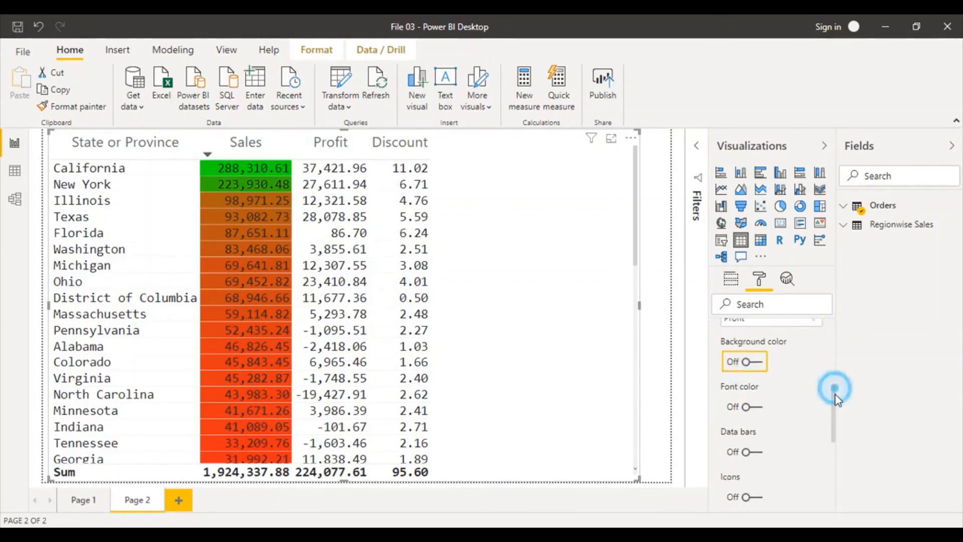
pyautogui.click(753, 406)
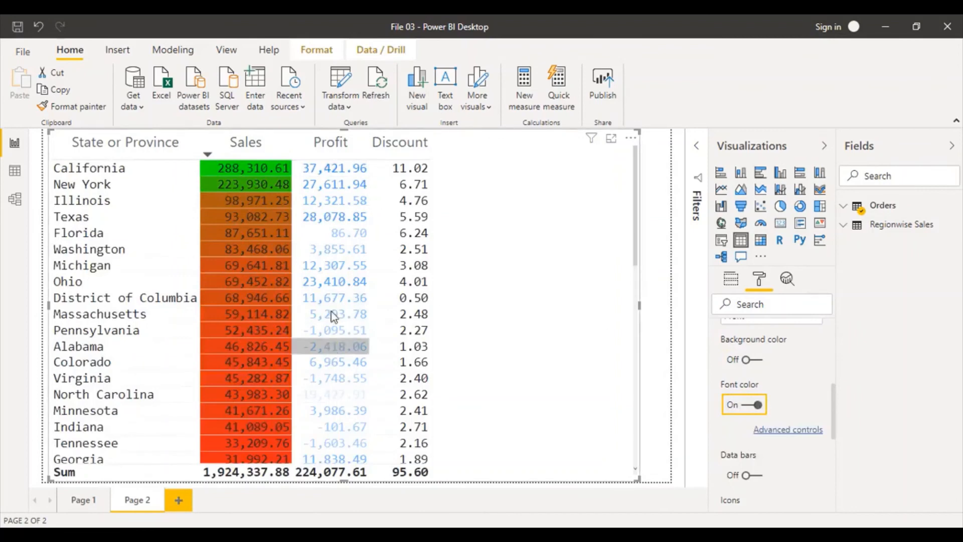
pyautogui.click(297, 156)
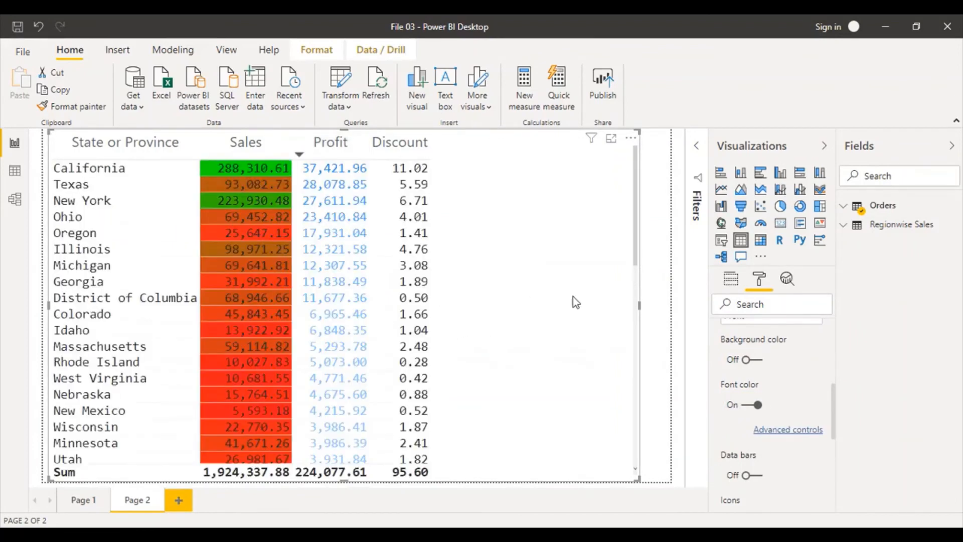
pyautogui.click(790, 430)
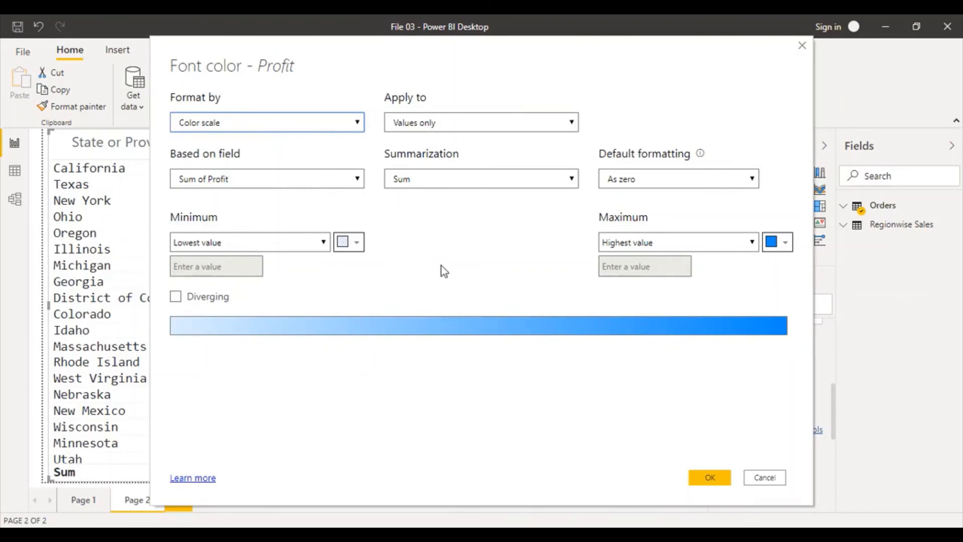
pyautogui.click(802, 45)
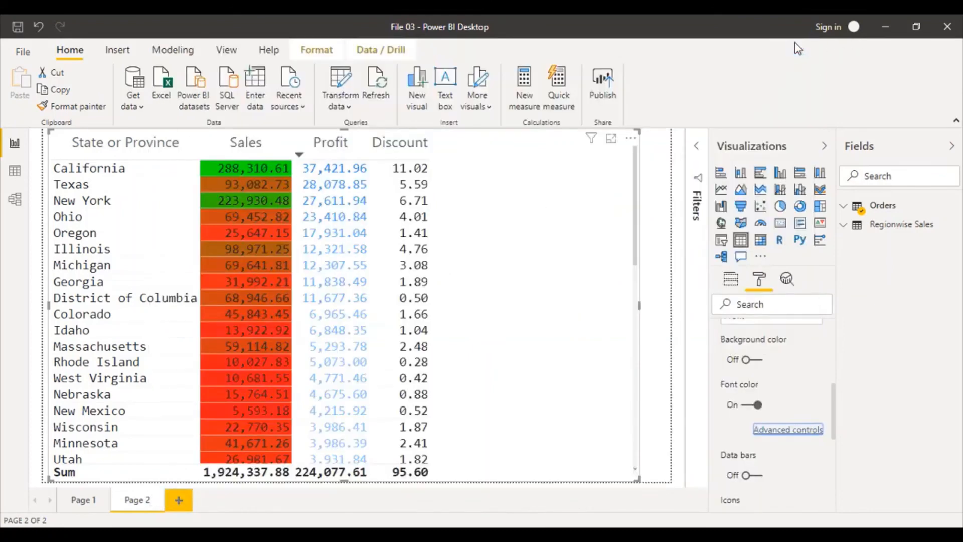
# Sort the table by Discount in descending order and turn on data bars for the Discount column
pyautogui.click(411, 148)
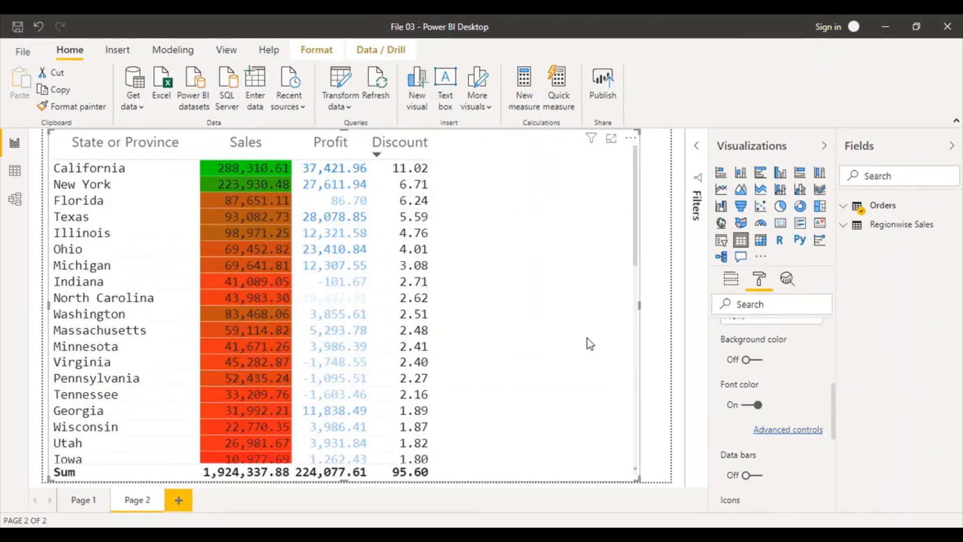
pyautogui.scroll(3, 833, 395)
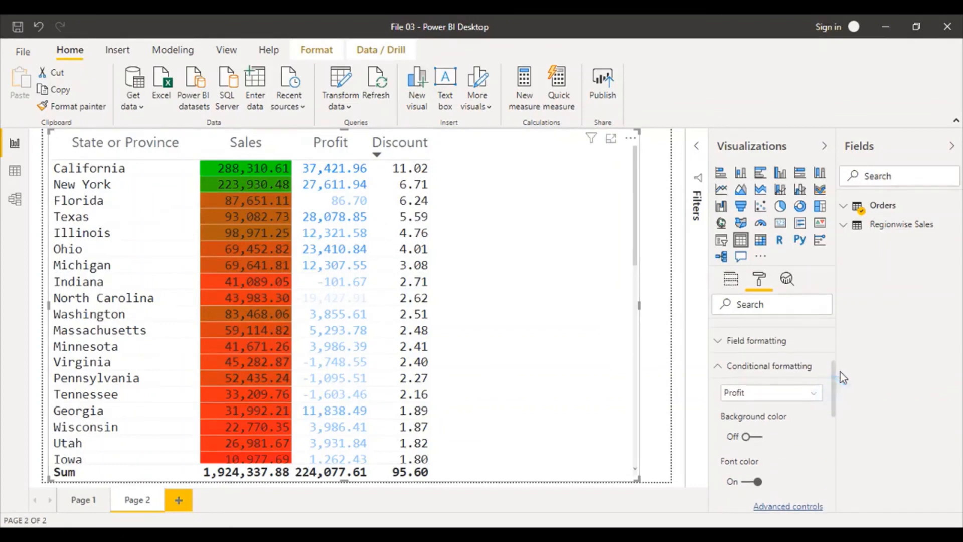
pyautogui.click(814, 396)
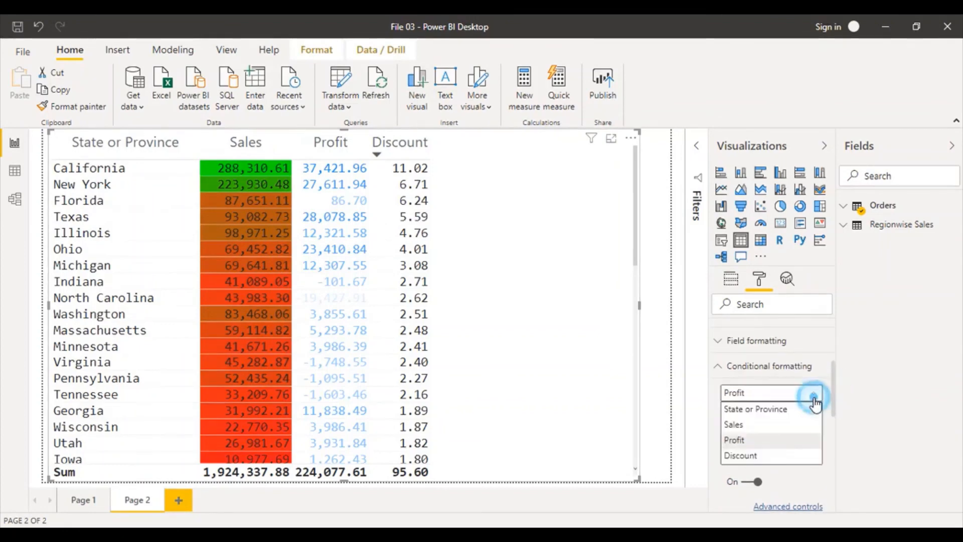
pyautogui.click(763, 455)
pyautogui.moveTo(831, 381); pyautogui.dragTo(835, 433)
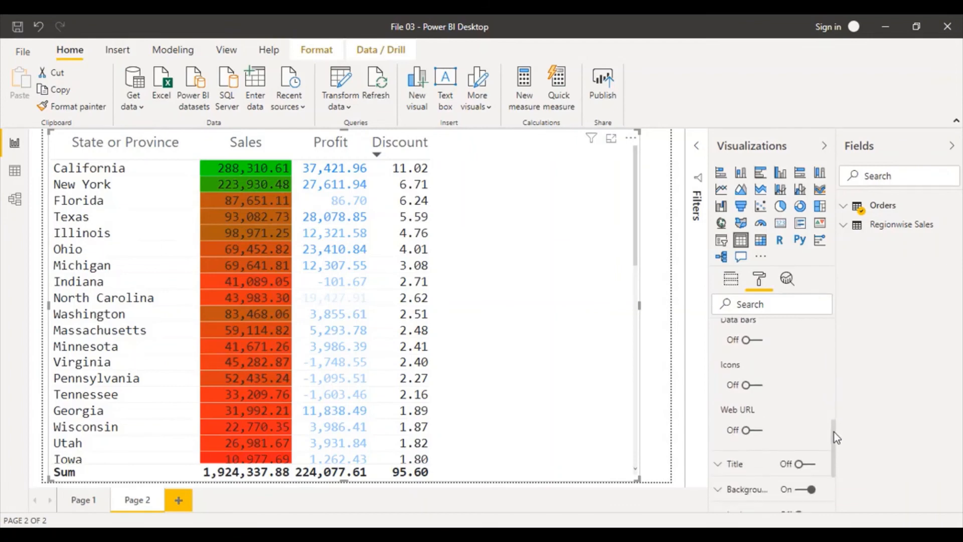
pyautogui.click(748, 342)
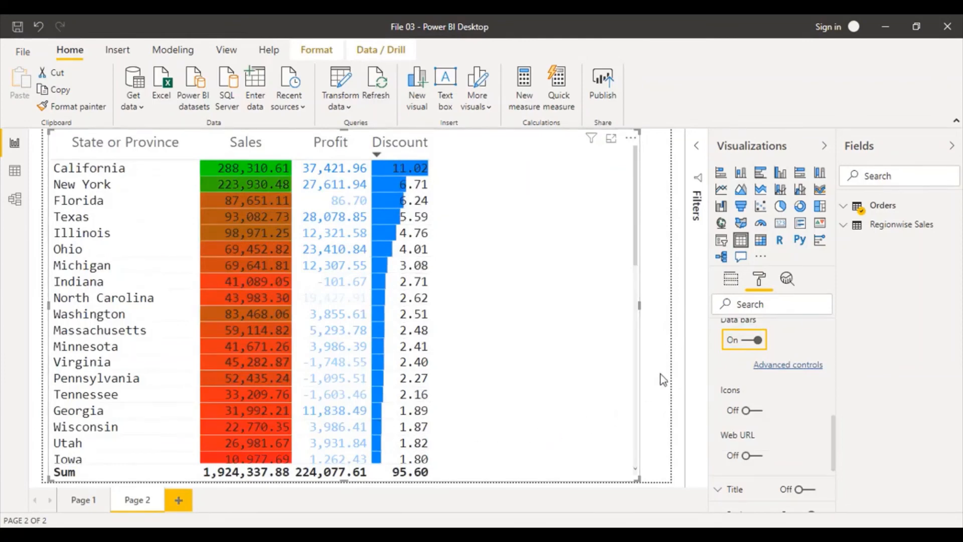
# In the advanced data bar settings for Discount, set the bar direction to Right to left and apply it
pyautogui.click(779, 369)
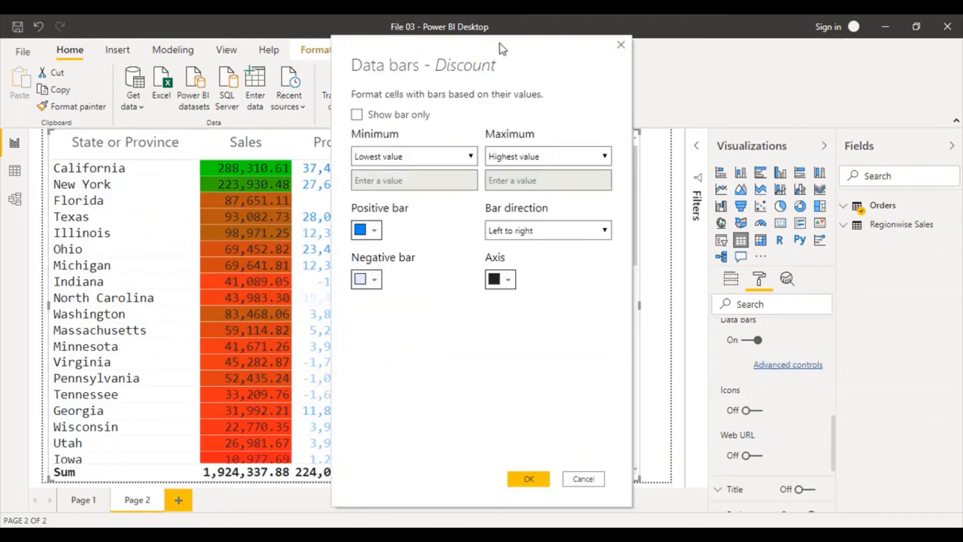
pyautogui.moveTo(500, 44); pyautogui.dragTo(695, 48)
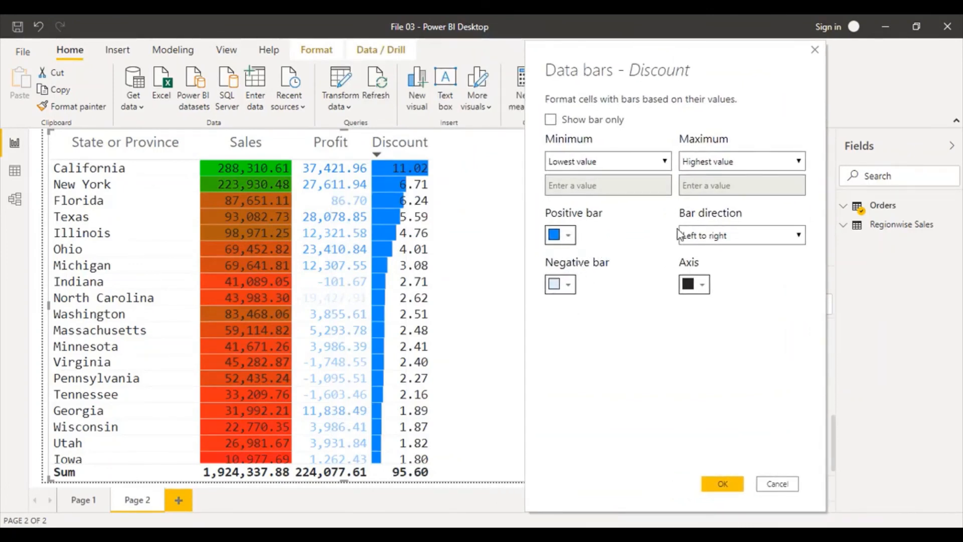
pyautogui.click(725, 236)
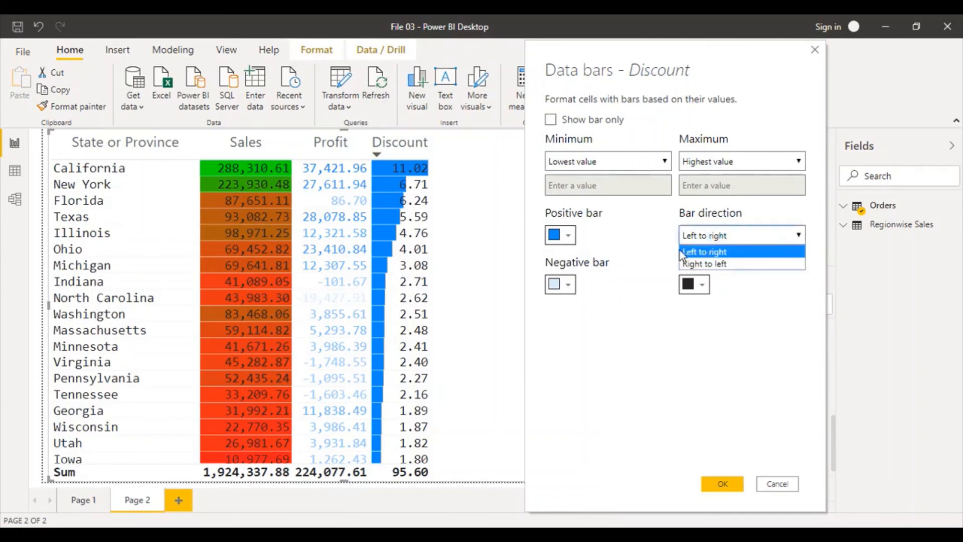
pyautogui.click(703, 263)
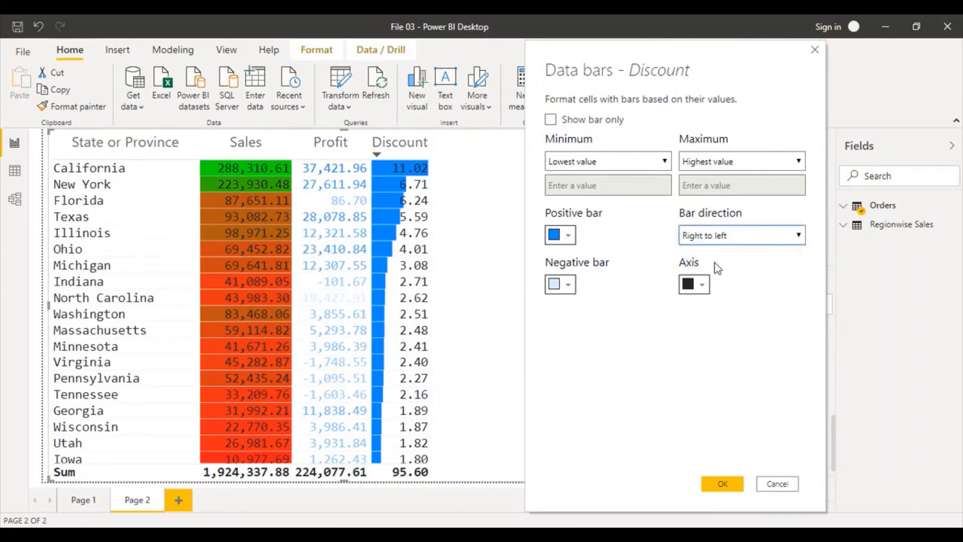
pyautogui.click(722, 483)
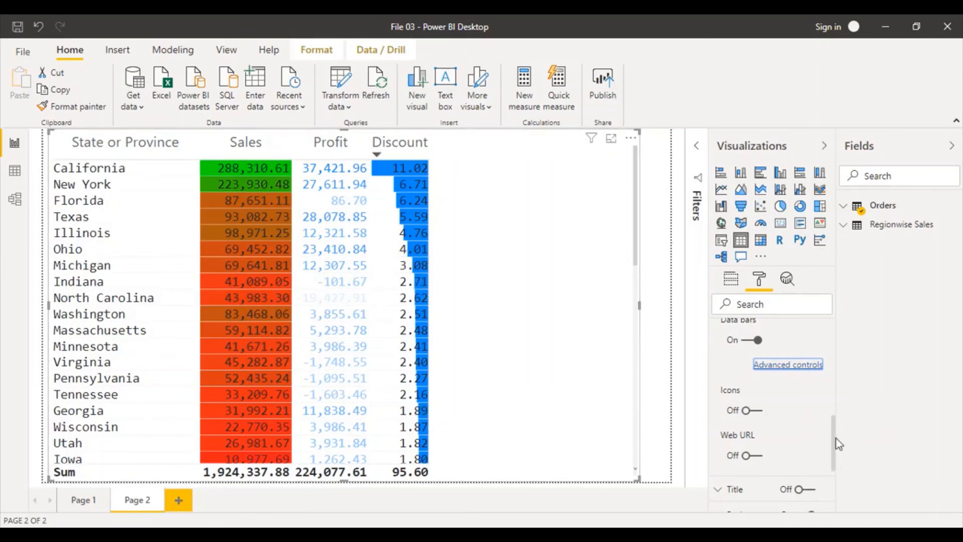
# Sort the table by Profit in descending order and turn off font color conditional formatting for the Profit column
pyautogui.moveTo(835, 439); pyautogui.dragTo(827, 397)
pyautogui.click(811, 375)
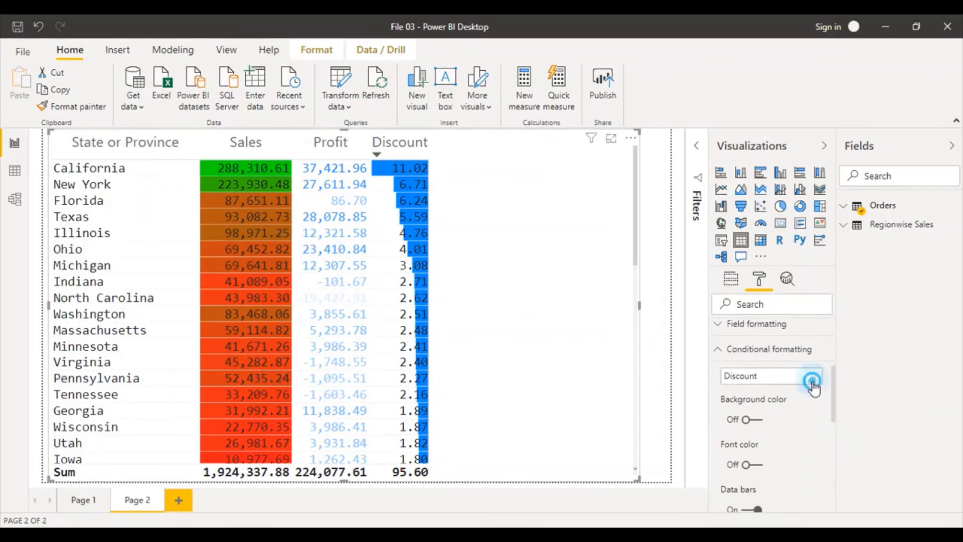
pyautogui.click(733, 422)
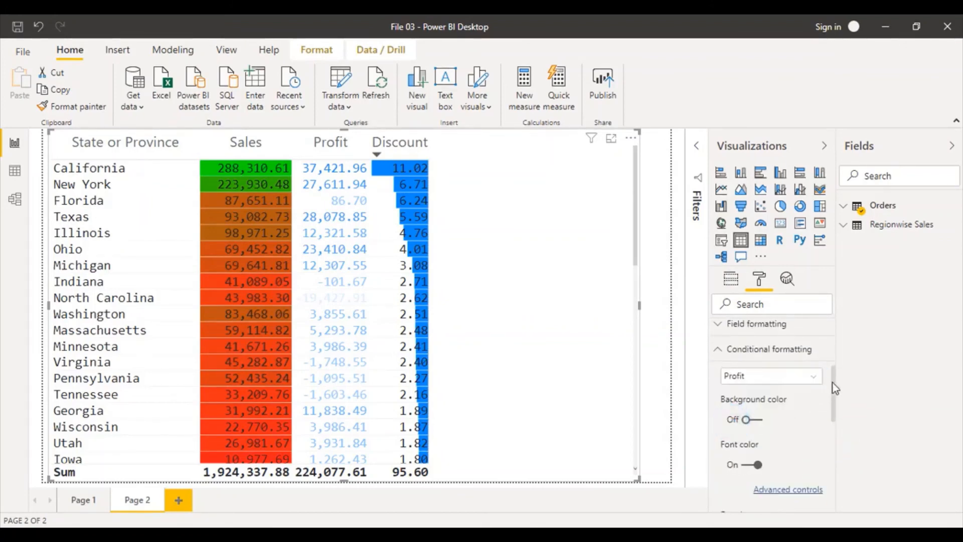
pyautogui.moveTo(835, 383); pyautogui.dragTo(832, 402)
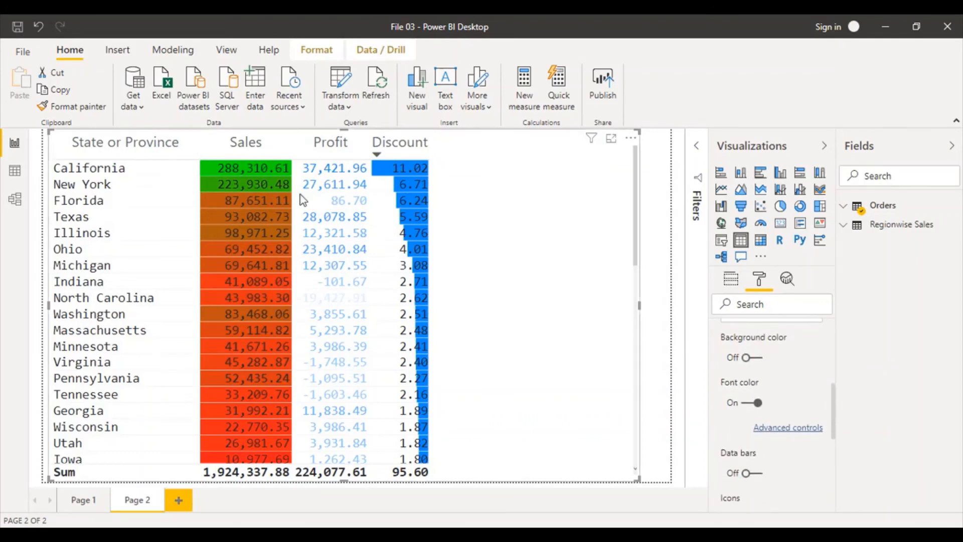
pyautogui.click(299, 153)
pyautogui.click(754, 403)
# Turn on data bars for the Profit column, with green positive bars and red negative bars, and check them across the table rows
pyautogui.scroll(-1, 746, 471)
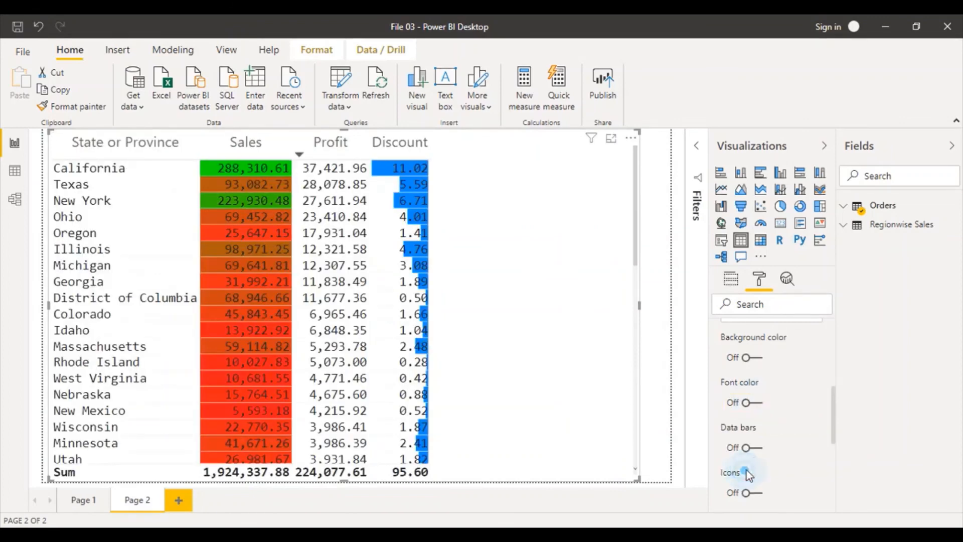
pyautogui.click(742, 448)
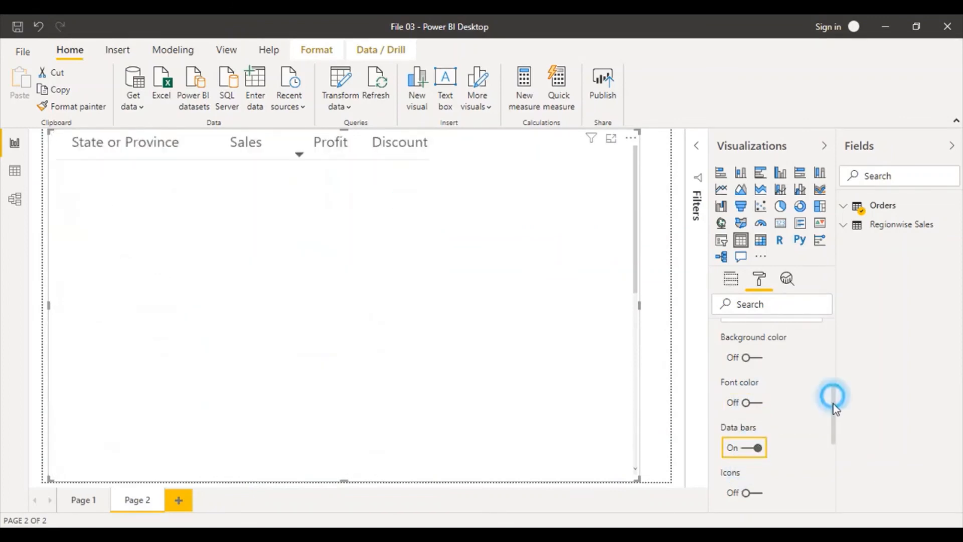
pyautogui.moveTo(833, 404); pyautogui.dragTo(836, 424)
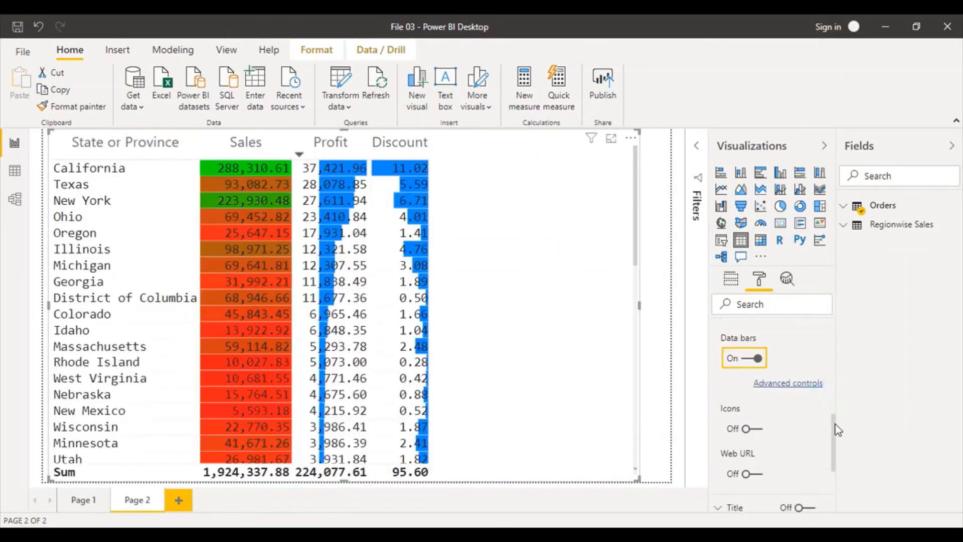
pyautogui.click(795, 385)
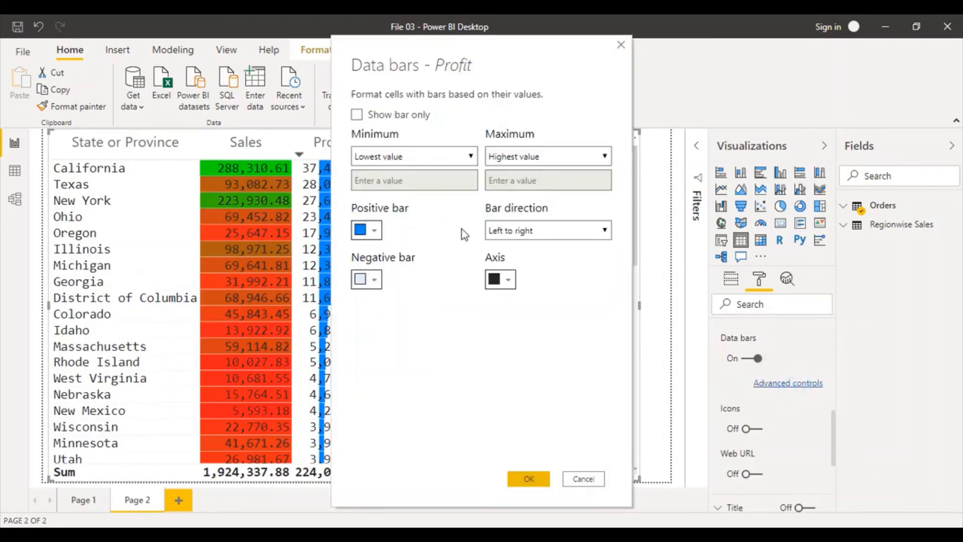
pyautogui.click(376, 231)
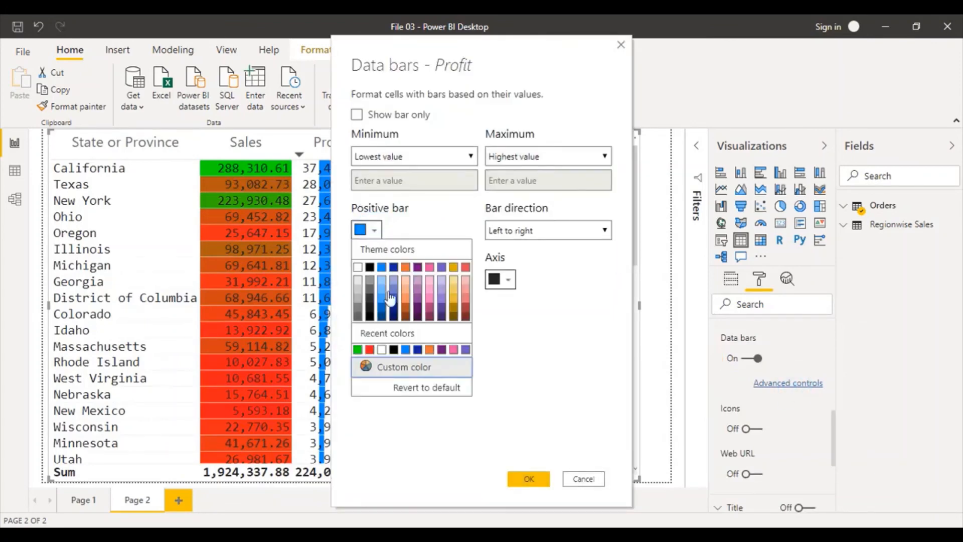
pyautogui.click(357, 349)
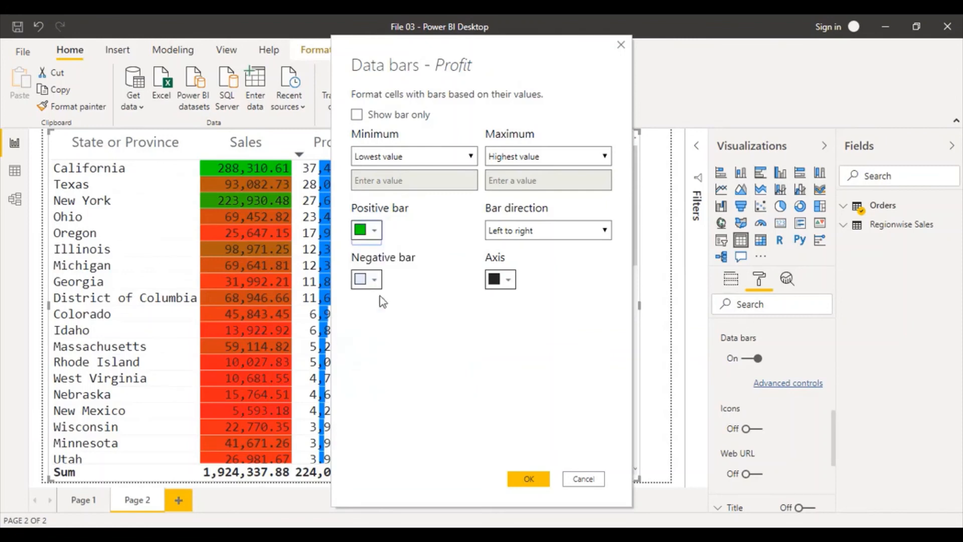
pyautogui.click(375, 281)
pyautogui.click(368, 400)
pyautogui.click(539, 481)
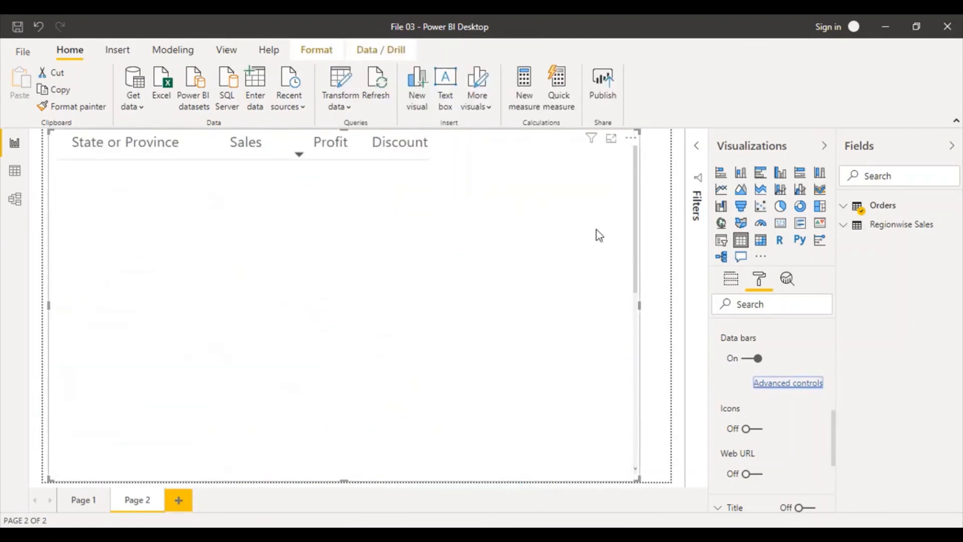
pyautogui.moveTo(635, 186); pyautogui.dragTo(631, 363)
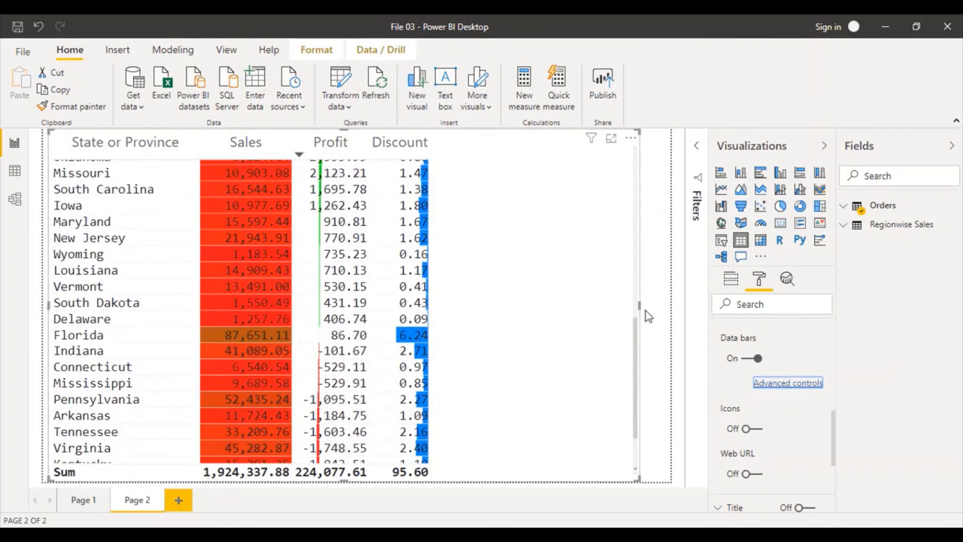
pyautogui.moveTo(639, 359); pyautogui.dragTo(596, 187)
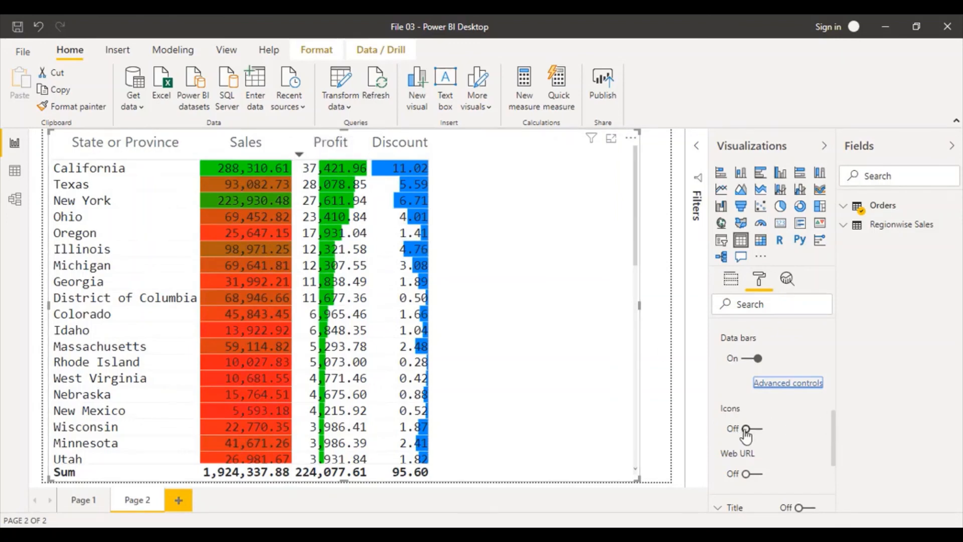
# Turn off data bars for the Profit column, turn on icons instead, and check the icons down to the last states
pyautogui.click(758, 359)
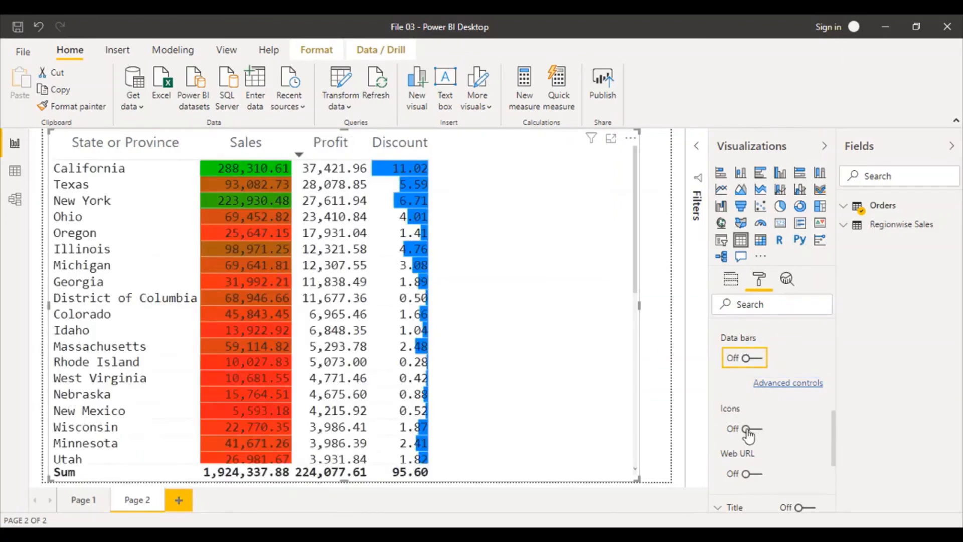
pyautogui.click(748, 402)
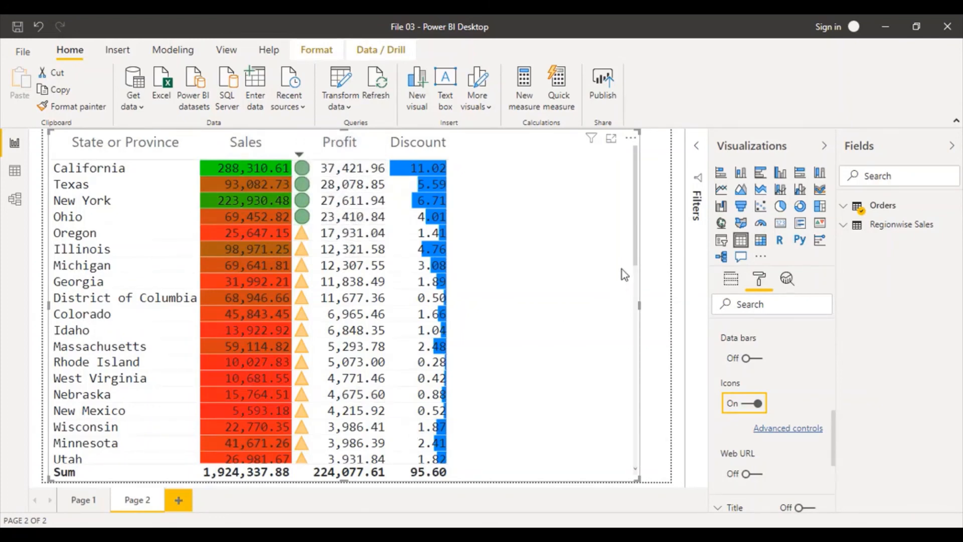
pyautogui.moveTo(634, 248); pyautogui.dragTo(645, 458)
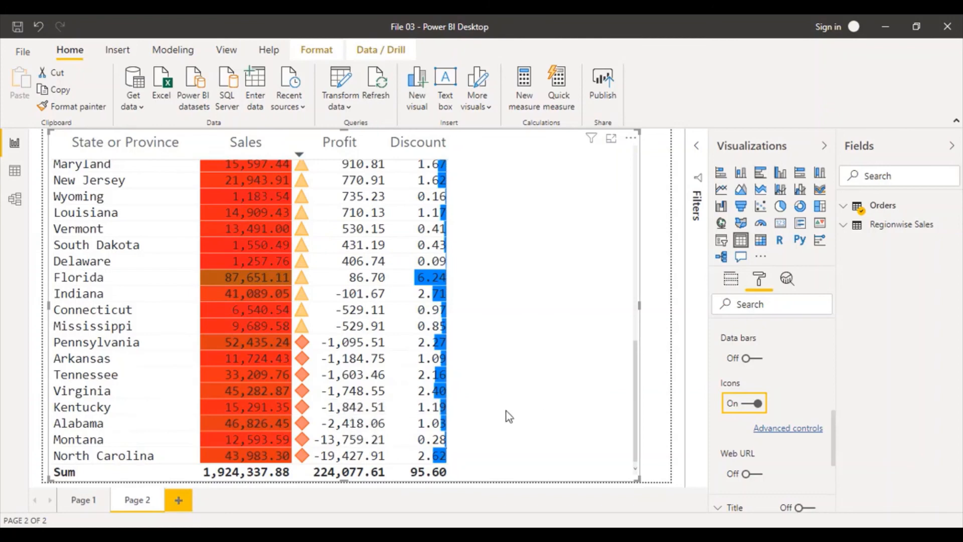
pyautogui.click(635, 380)
pyautogui.moveTo(635, 380); pyautogui.dragTo(633, 162)
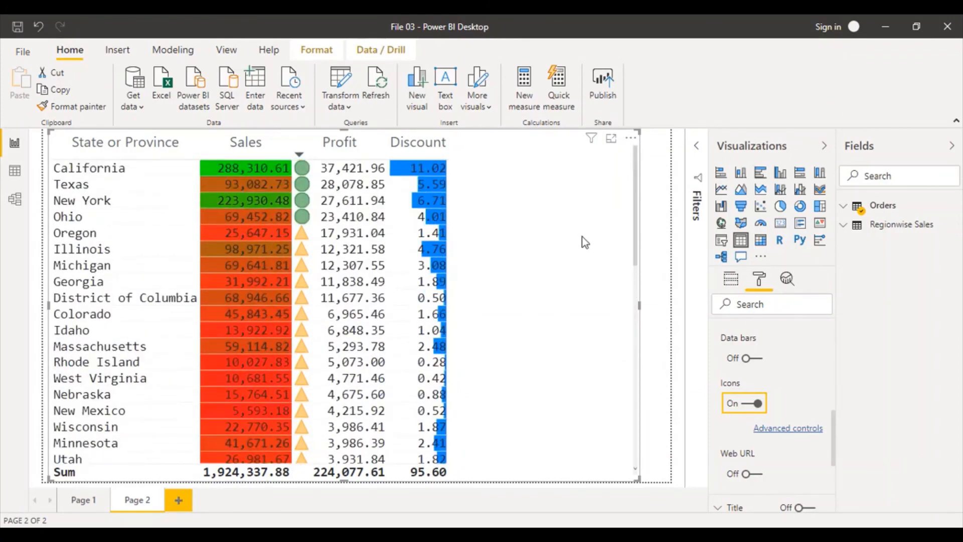
# Show the Profit values as percent of grand total and sort the table by that column in descending order
pyautogui.click(730, 279)
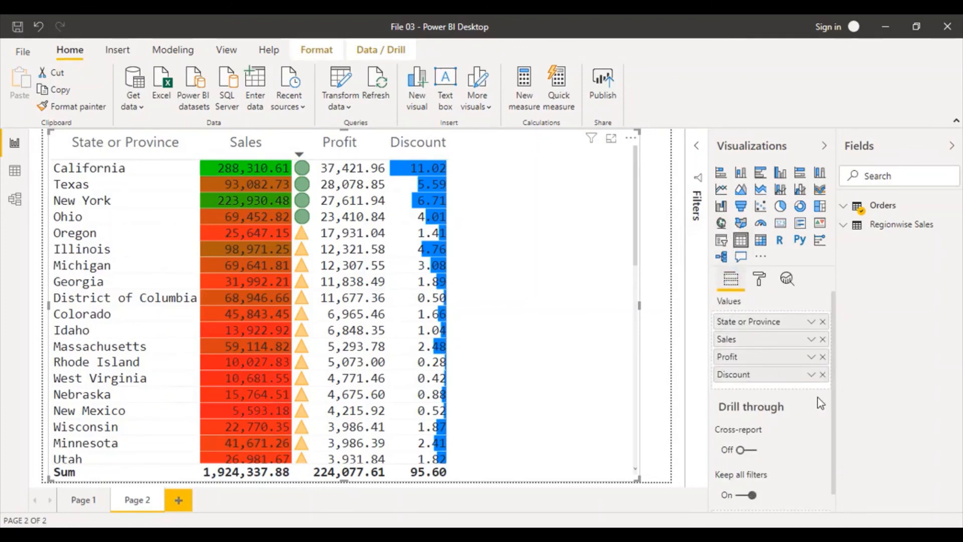
pyautogui.click(812, 357)
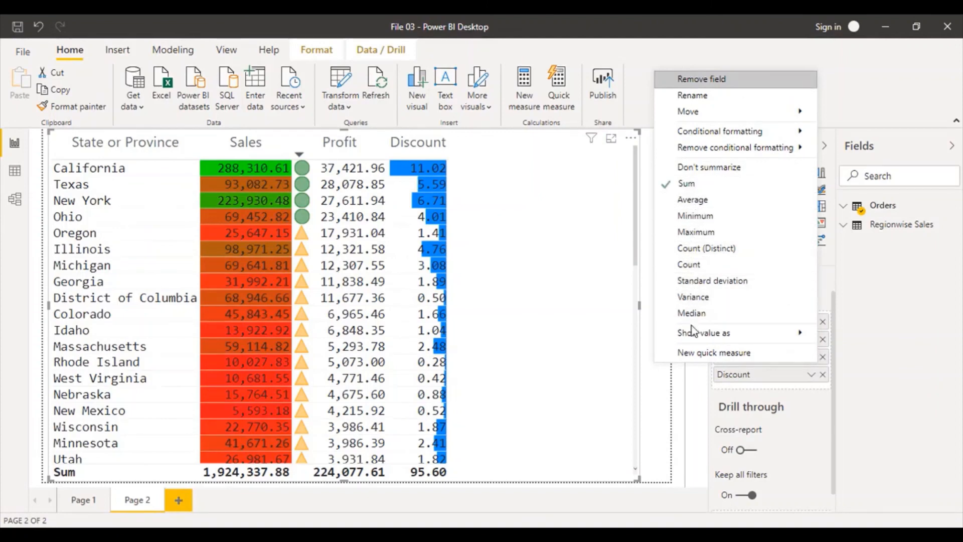
pyautogui.moveTo(694, 336)
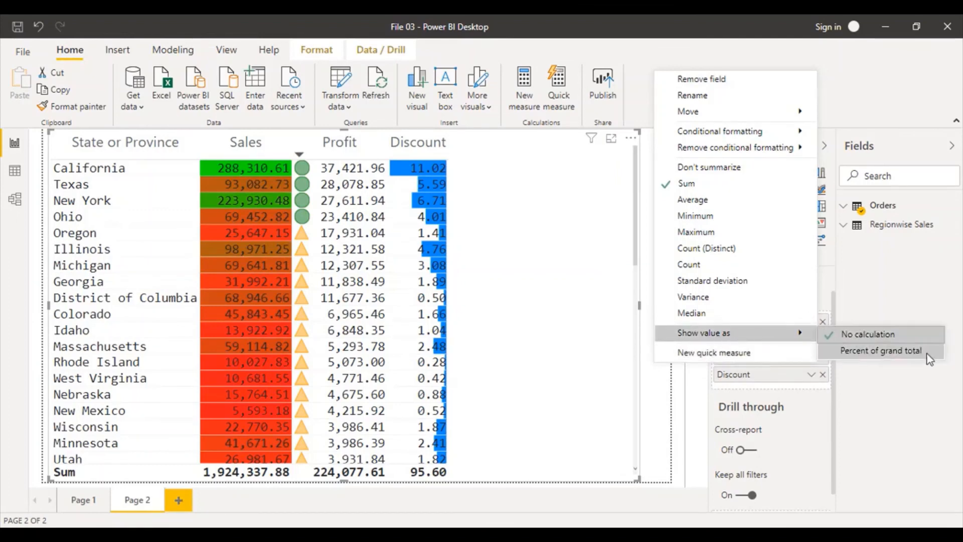
pyautogui.click(863, 351)
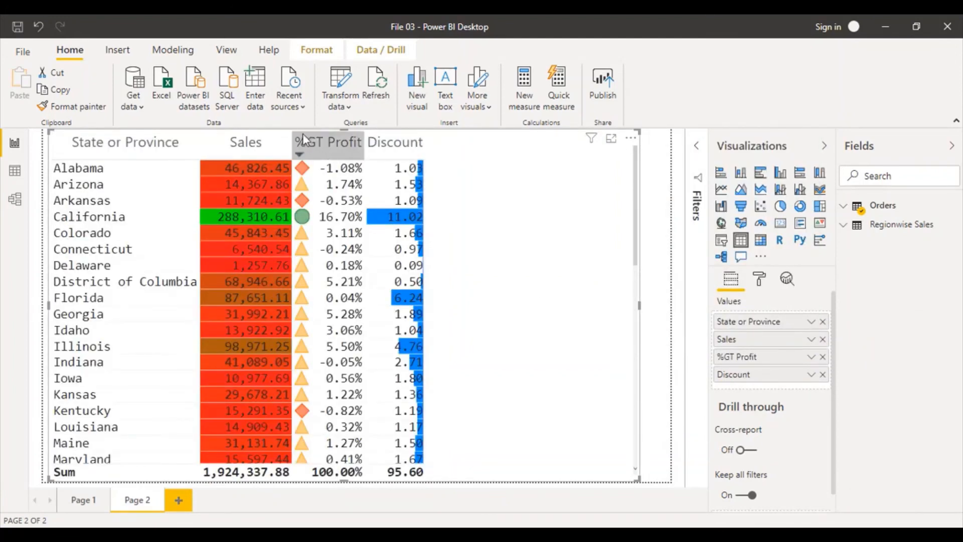
pyautogui.click(299, 156)
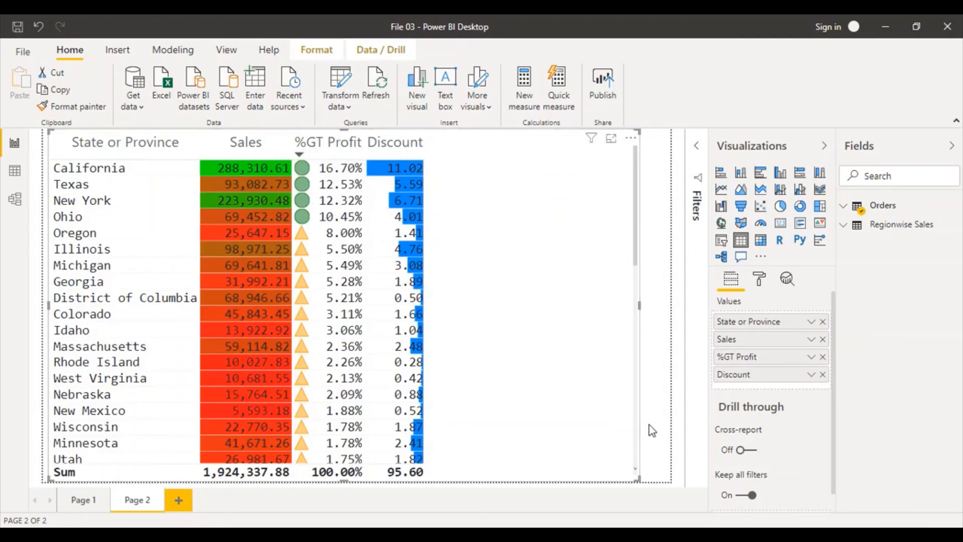
# Add the Profit field from Orders to the table again and move %GT Profit to the end of the values
pyautogui.click(845, 208)
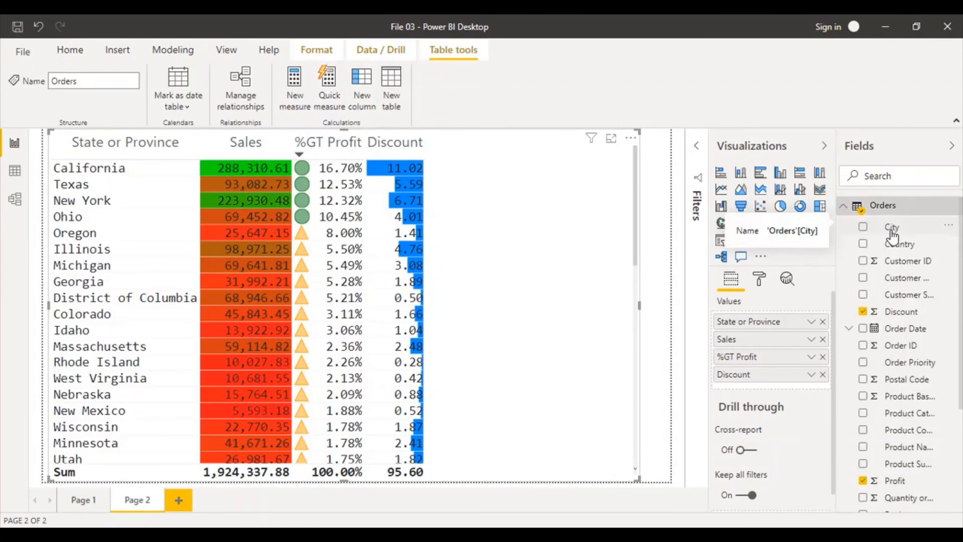
pyautogui.moveTo(888, 482); pyautogui.dragTo(755, 387)
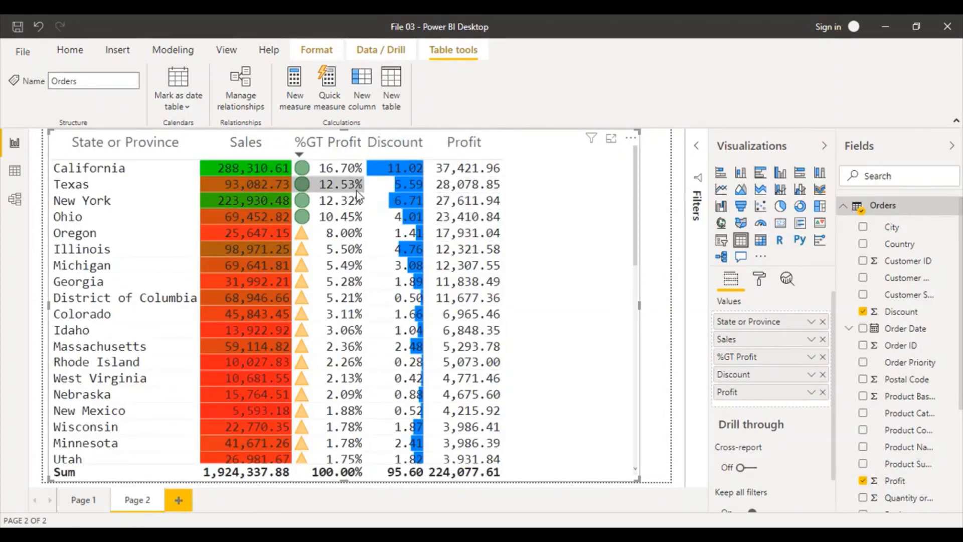
pyautogui.moveTo(754, 357); pyautogui.dragTo(754, 405)
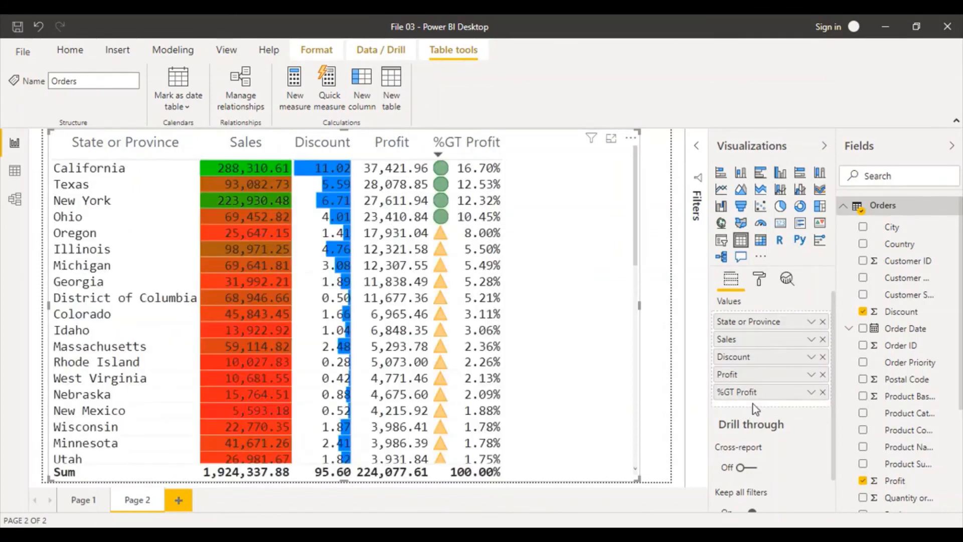
# Try summarizing the Discount column by Maximum, and return its aggregation to Sum
pyautogui.click(812, 360)
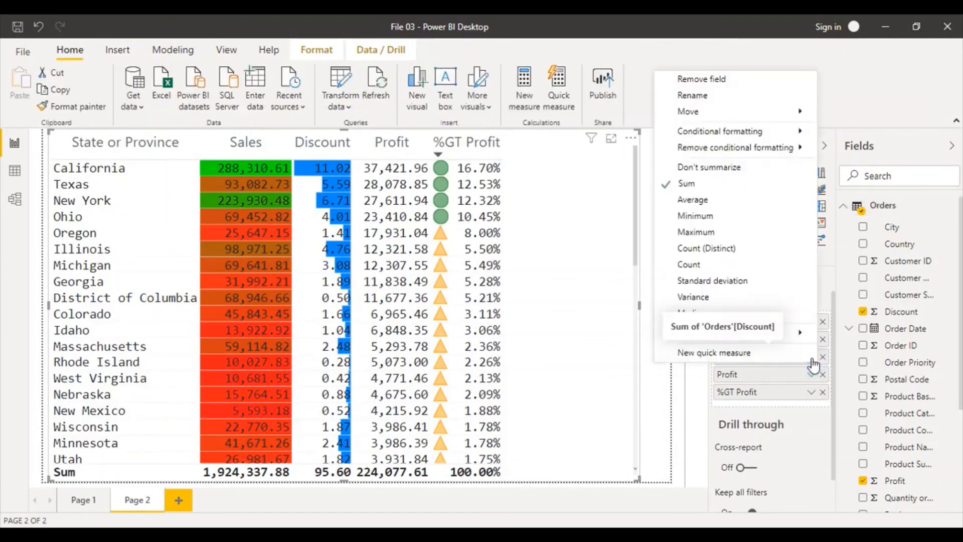
pyautogui.click(696, 233)
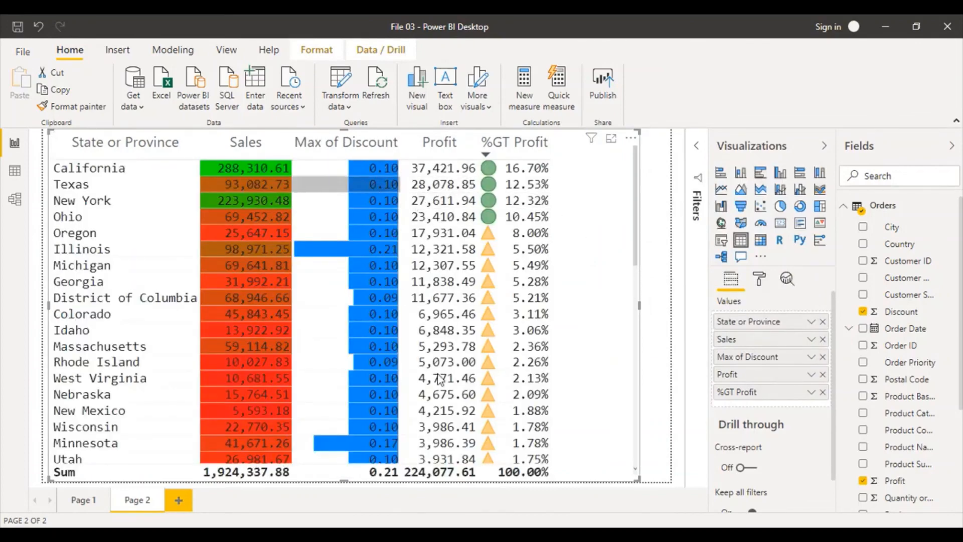
pyautogui.moveTo(636, 241)
pyautogui.mouseDown()
pyautogui.moveTo(640, 438)
pyautogui.moveTo(628, 366)
pyautogui.moveTo(628, 236)
pyautogui.mouseUp()
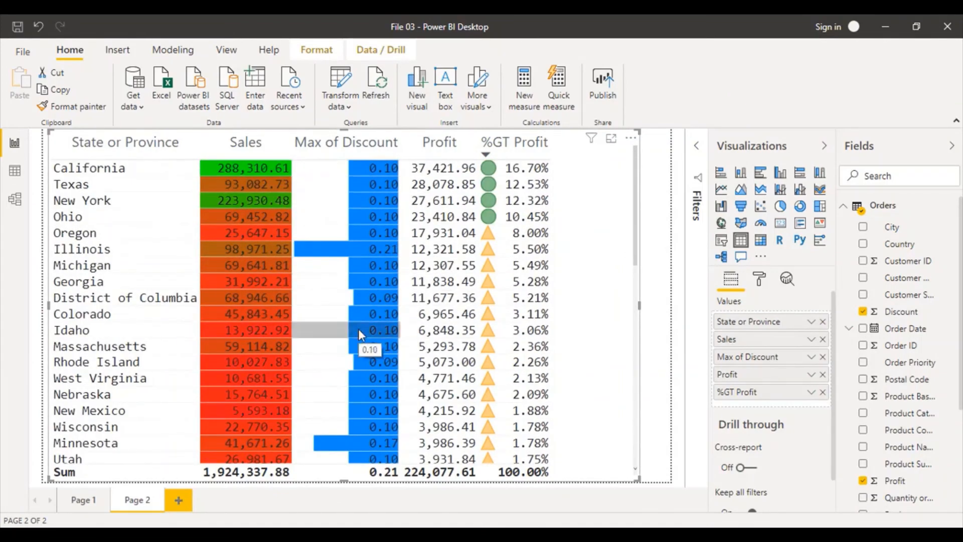
pyautogui.click(812, 358)
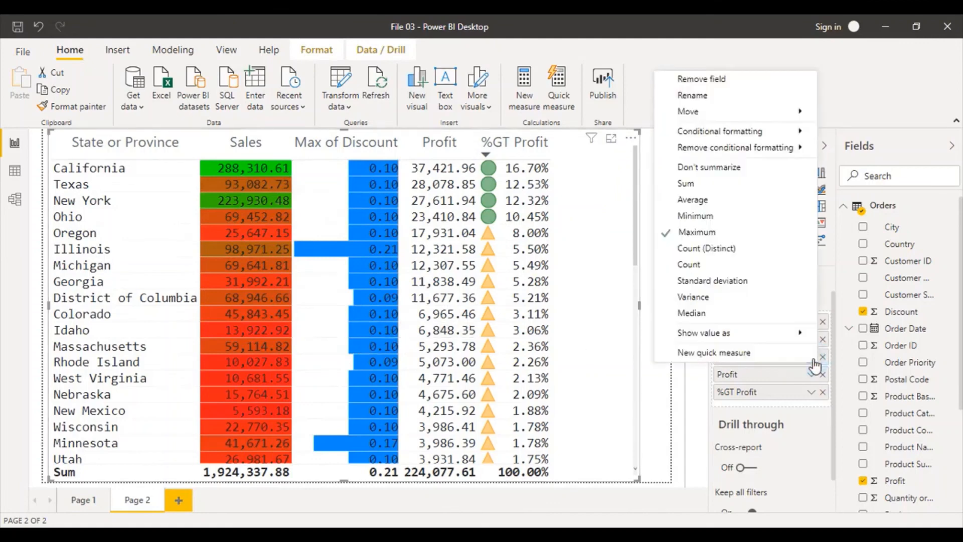
pyautogui.click(702, 188)
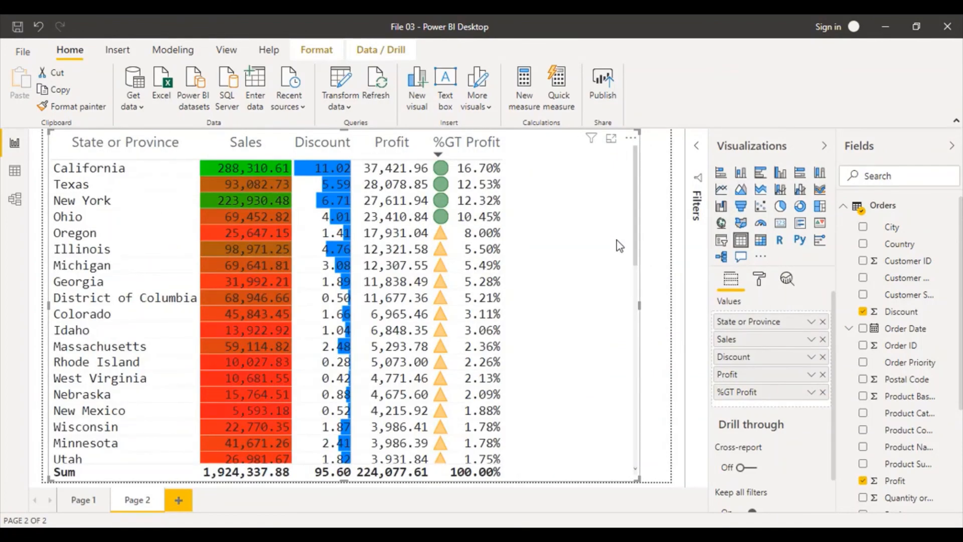
# Try the Average and Minimum aggregations on the Discount column
pyautogui.click(812, 358)
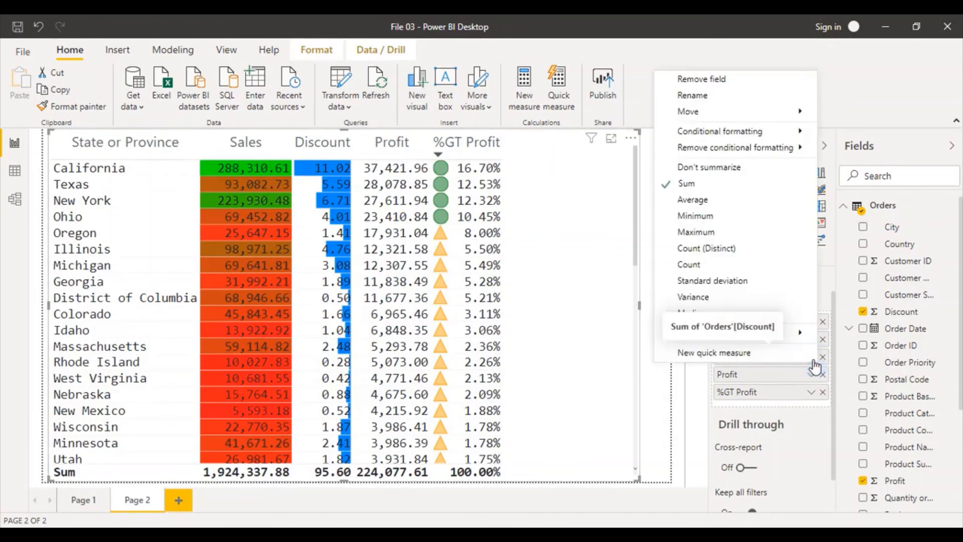
pyautogui.click(718, 207)
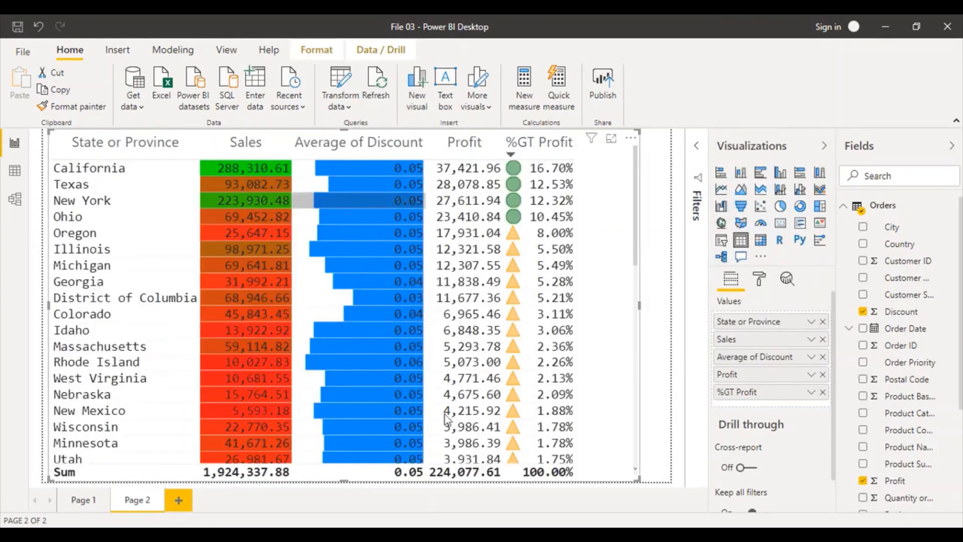
pyautogui.click(811, 357)
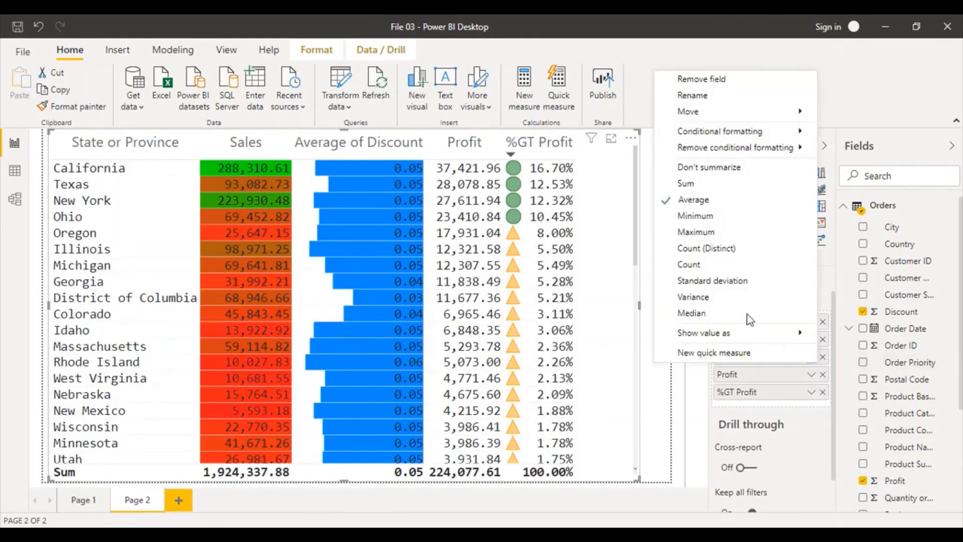
pyautogui.click(692, 215)
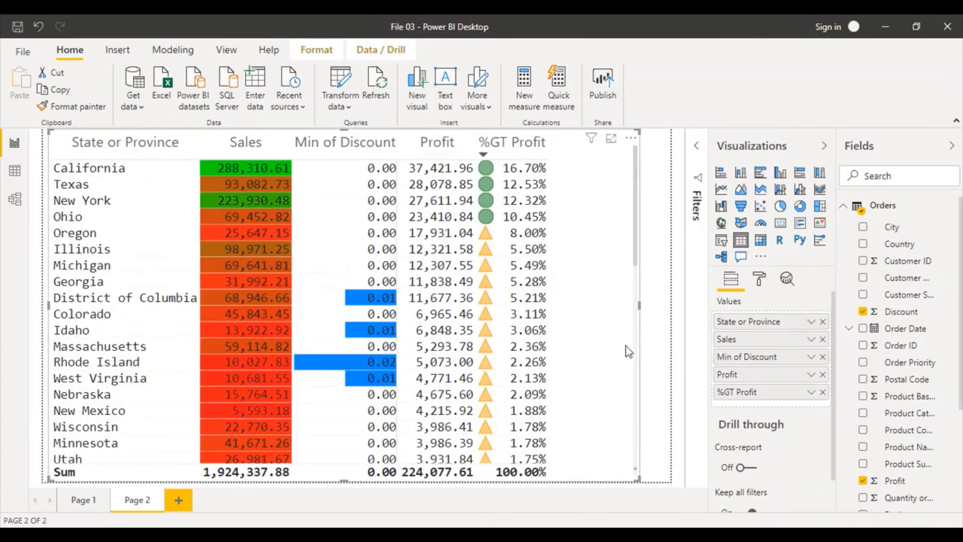
# Show the Discount values as percent of grand total and set their aggregation to Sum
pyautogui.click(812, 357)
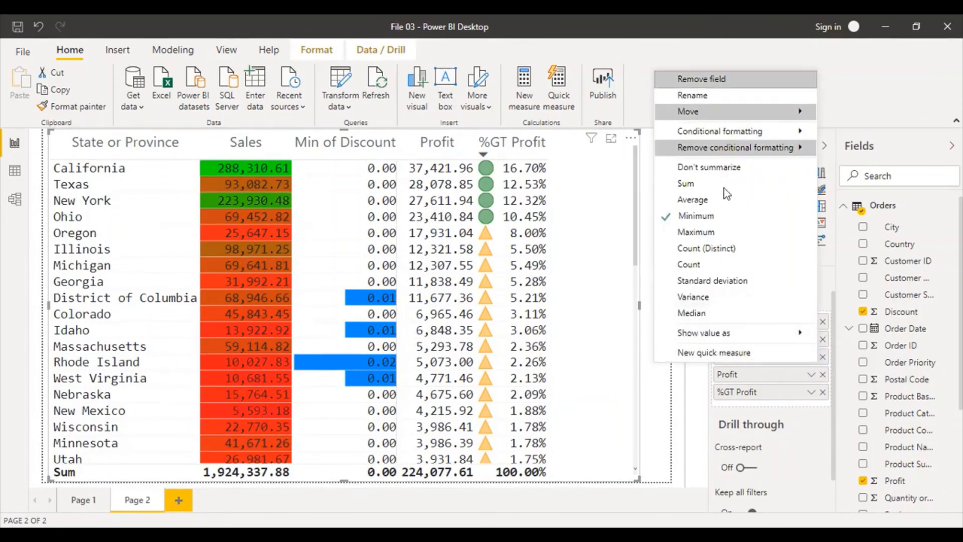
pyautogui.moveTo(717, 336)
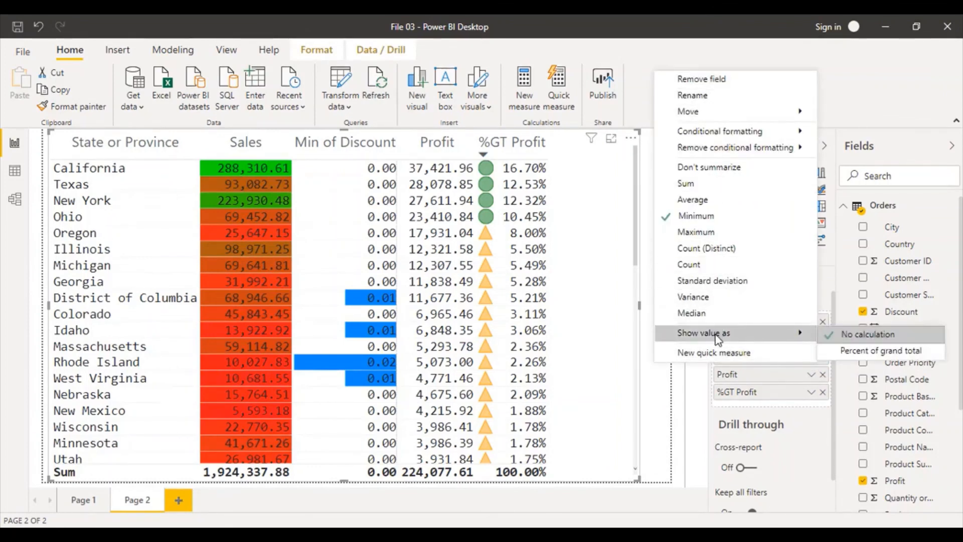
pyautogui.click(848, 352)
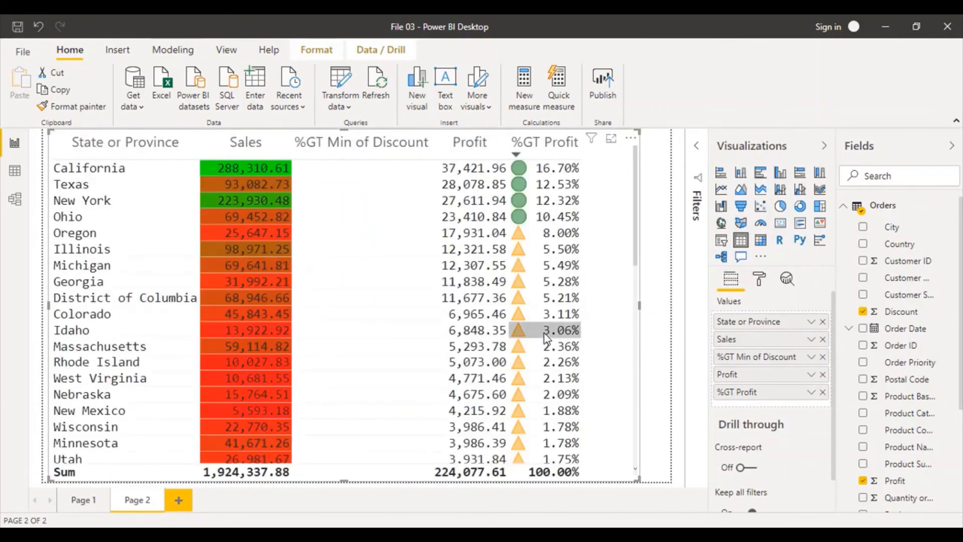
pyautogui.click(808, 357)
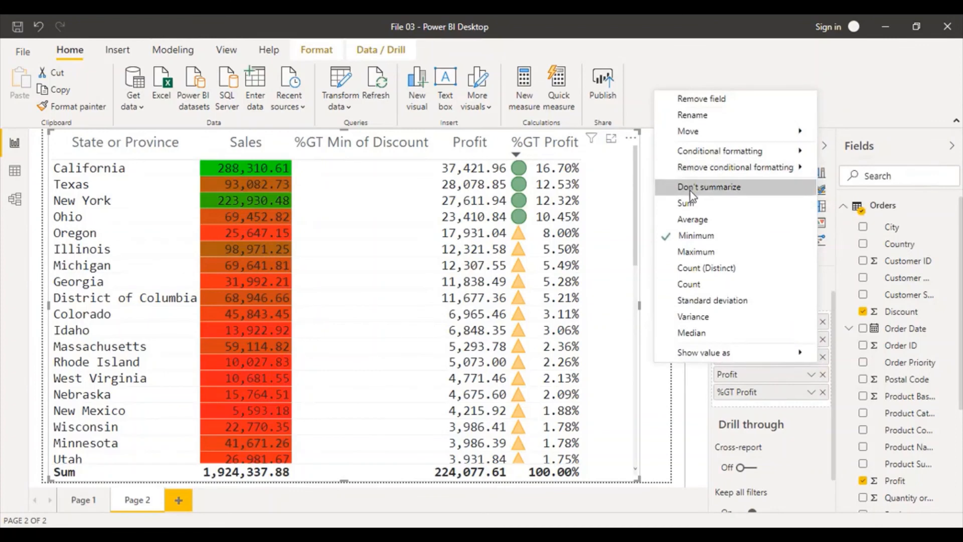
pyautogui.click(688, 200)
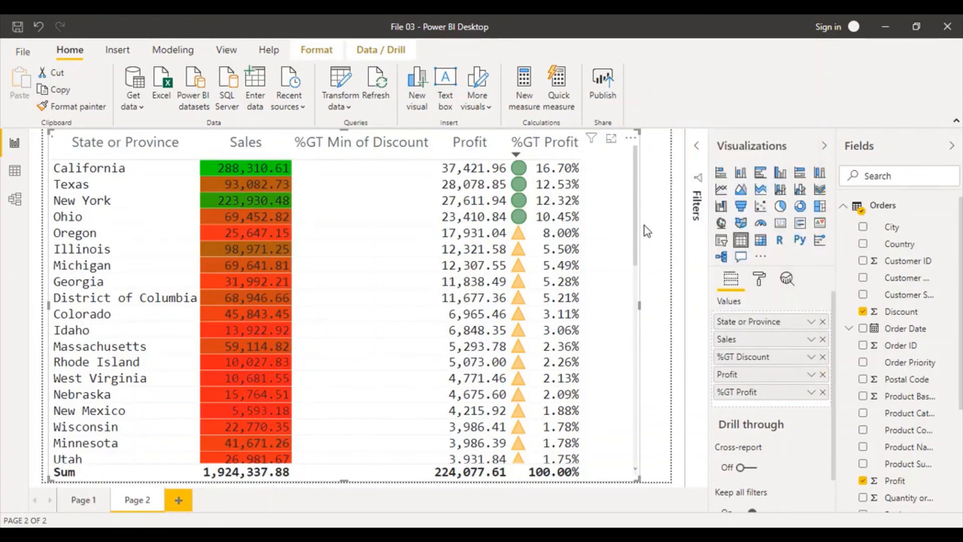
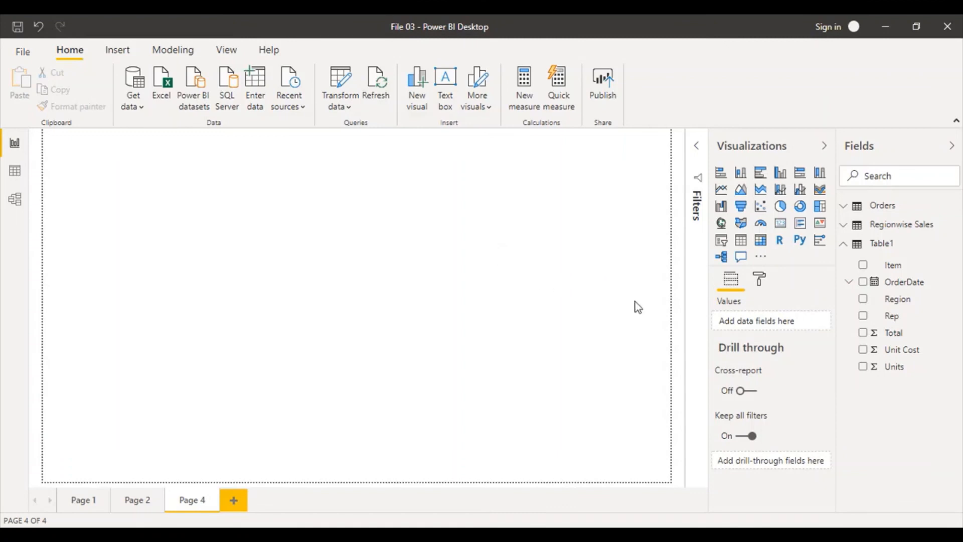
# Insert a table visual filling the blank page and add the Region, Item and Units fields from Table1
pyautogui.click(748, 242)
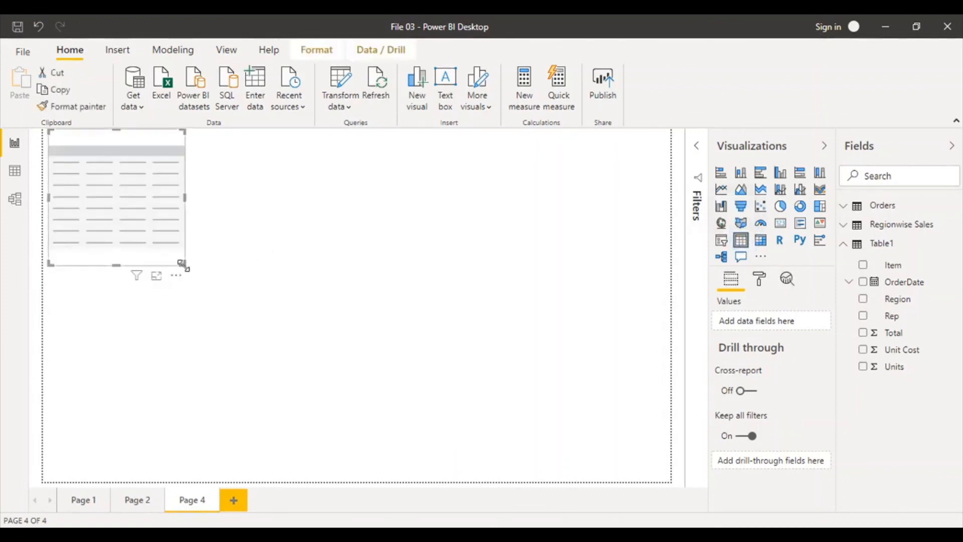
pyautogui.moveTo(184, 263); pyautogui.dragTo(694, 485)
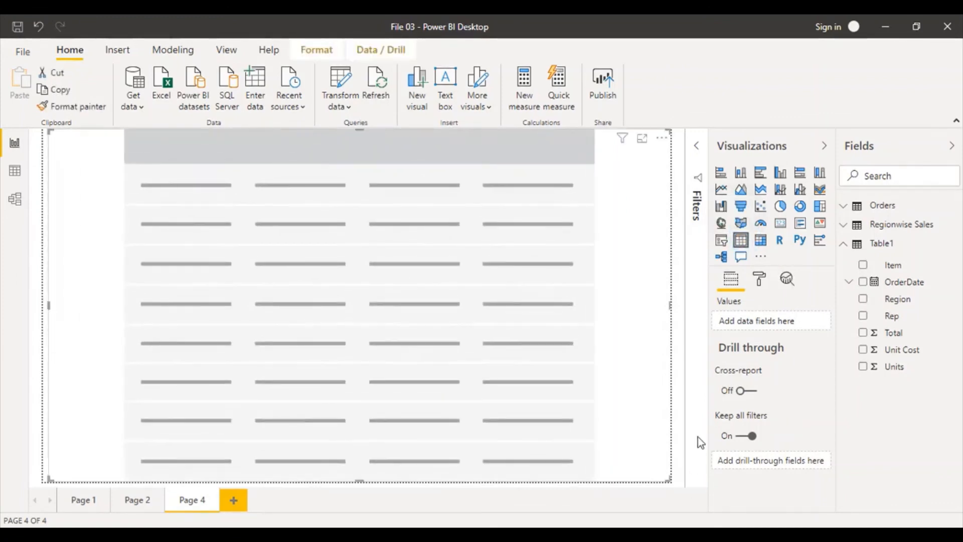
pyautogui.click(864, 299)
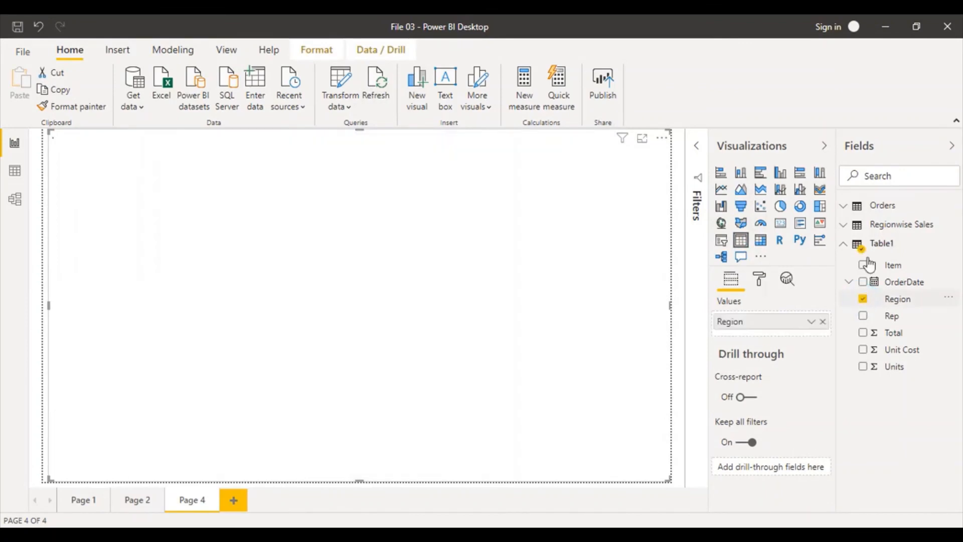
pyautogui.click(863, 266)
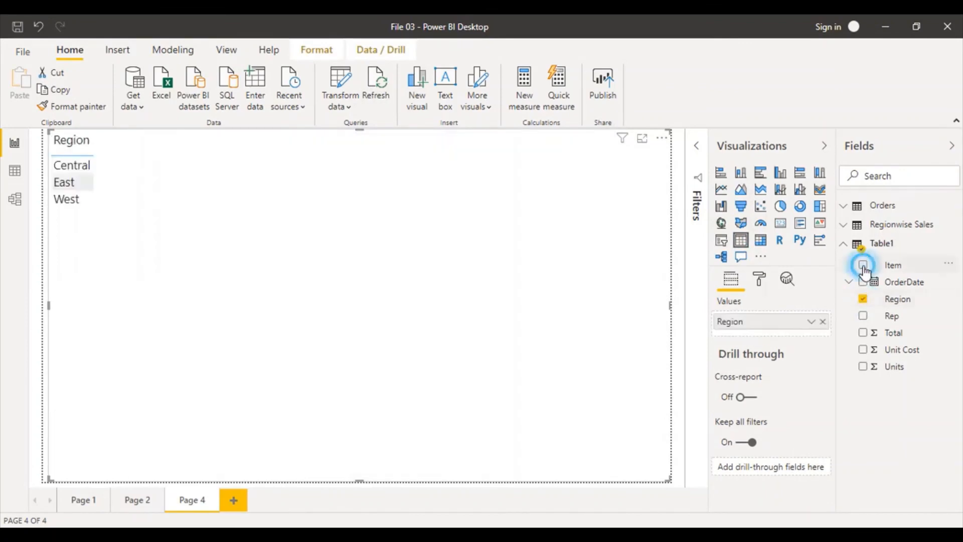
pyautogui.click(863, 367)
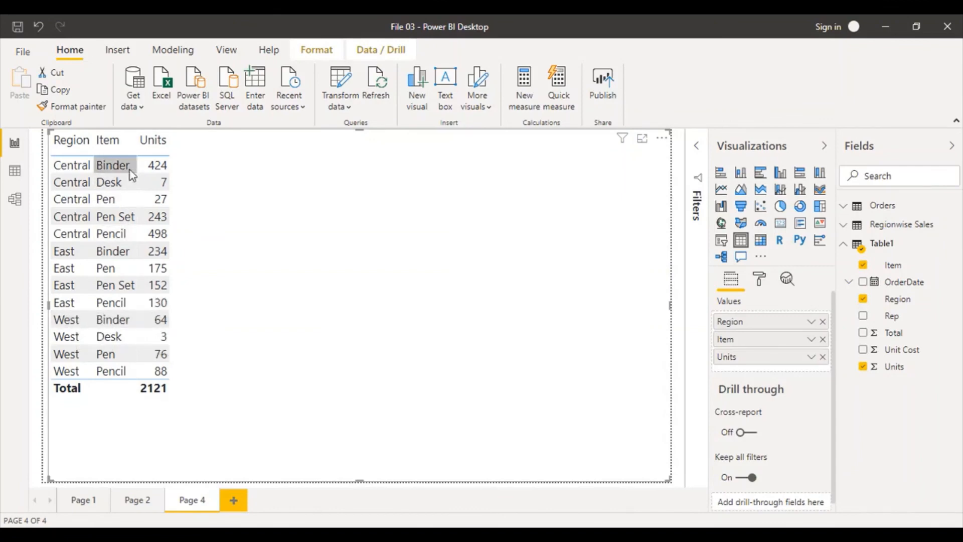
# Sort the table by Item in ascending order and convert it to a matrix
pyautogui.click(100, 152)
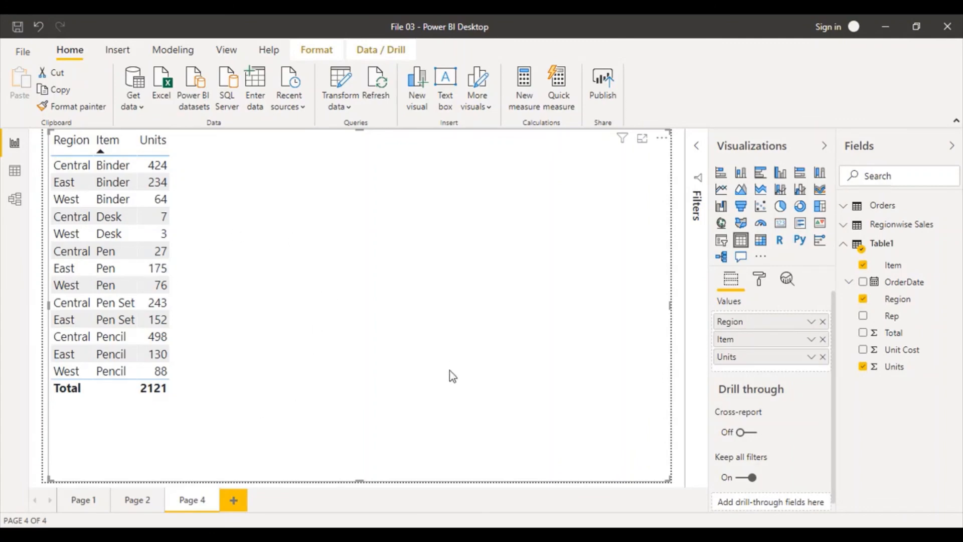
pyautogui.click(671, 477)
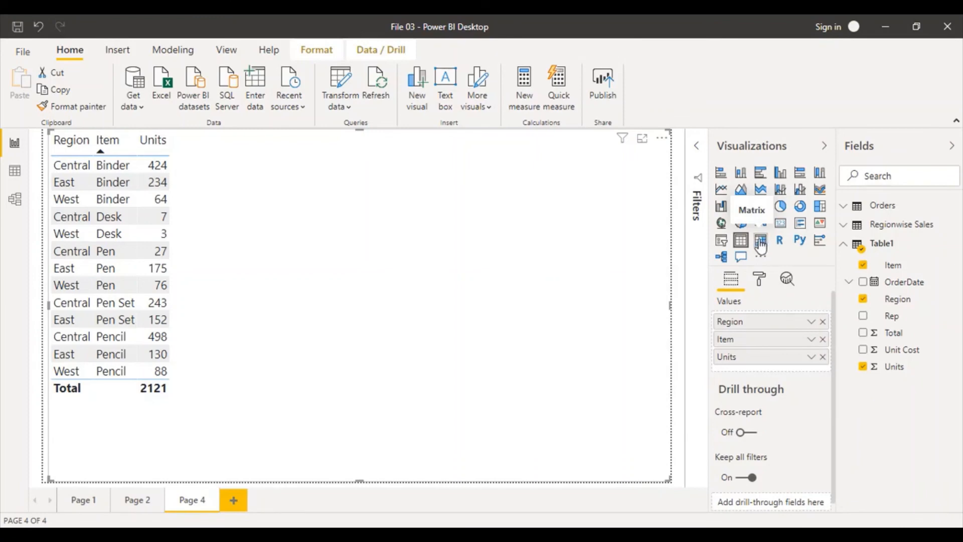
pyautogui.click(761, 240)
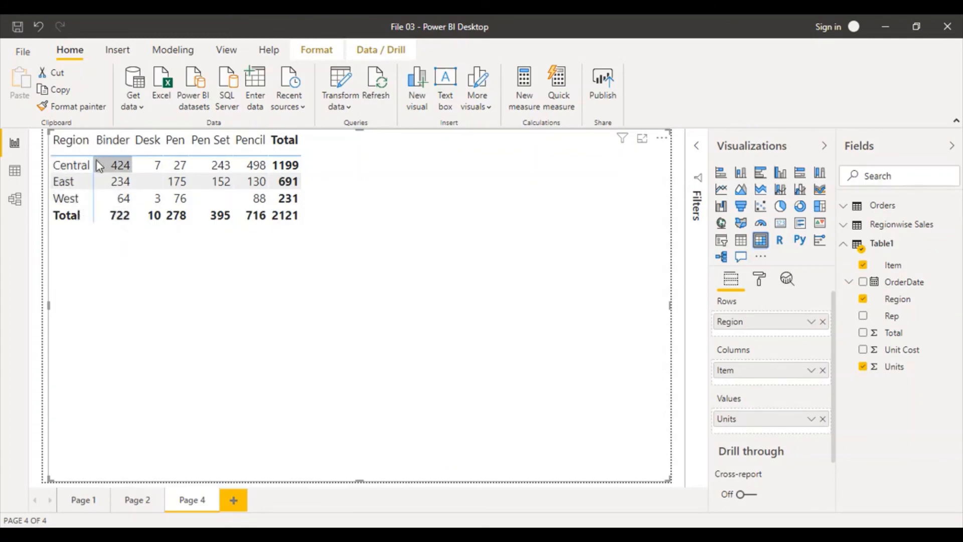
# Swap the matrix fields so that Item is in the rows and Region in the columns
pyautogui.moveTo(126, 171)
pyautogui.moveTo(299, 172)
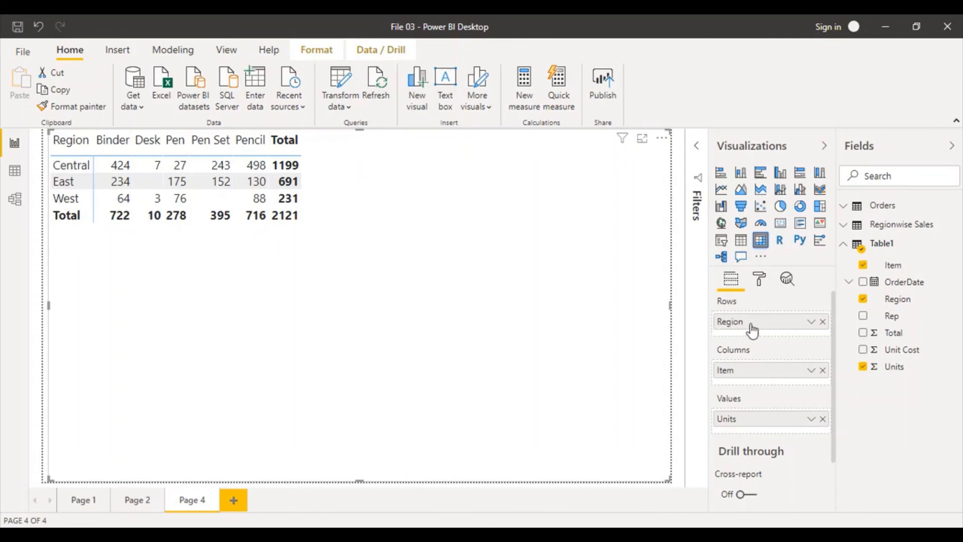
pyautogui.moveTo(759, 393); pyautogui.dragTo(736, 324)
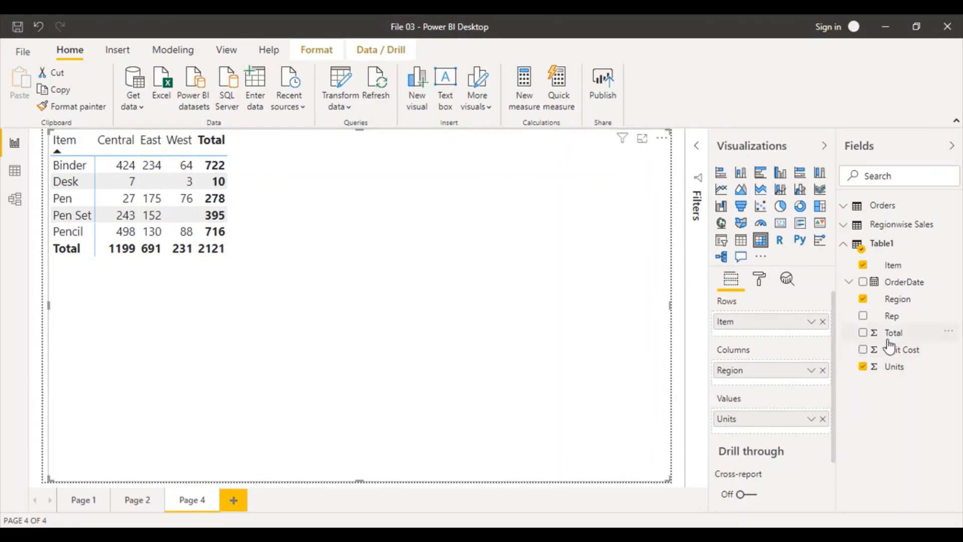
# Try adding the Total field to the matrix values beside Units, and remove it again
pyautogui.moveTo(887, 337); pyautogui.dragTo(768, 431)
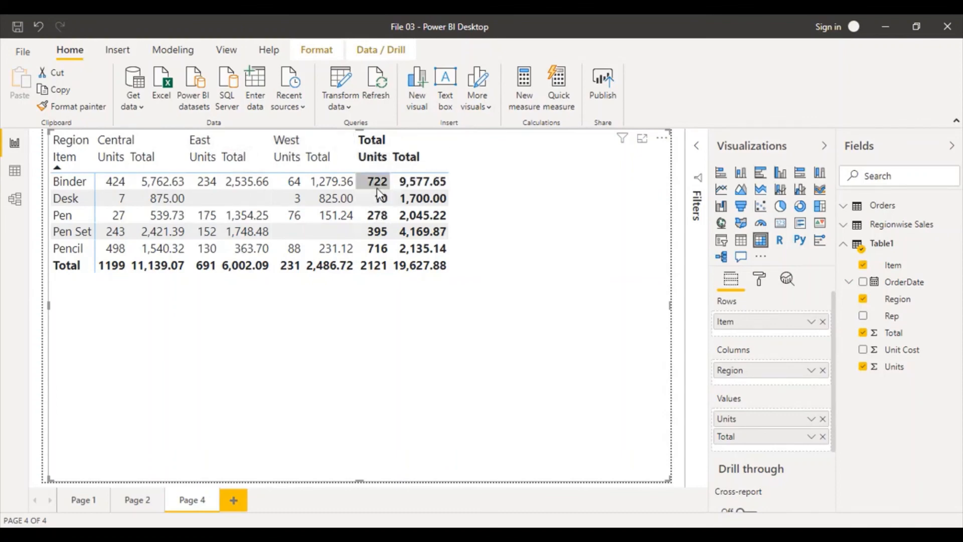
pyautogui.click(435, 159)
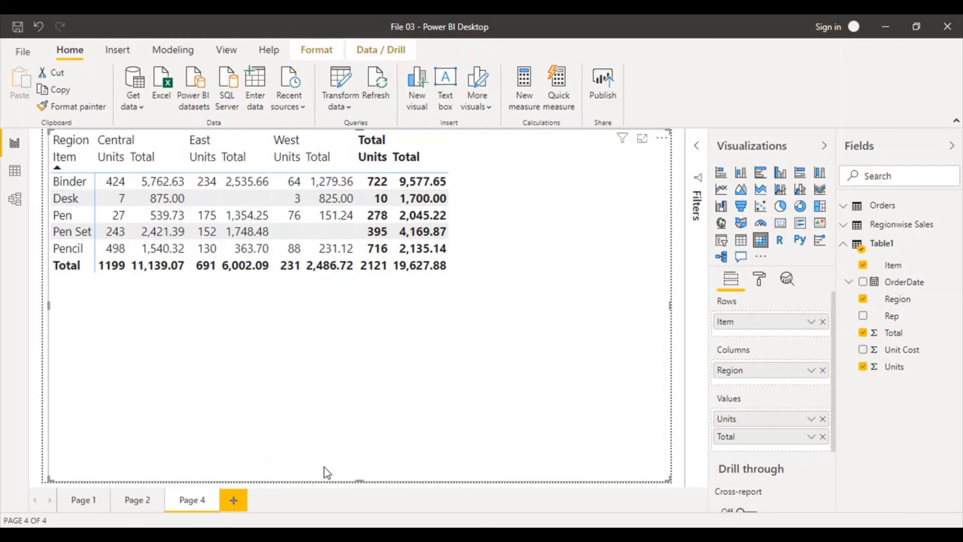
pyautogui.click(823, 436)
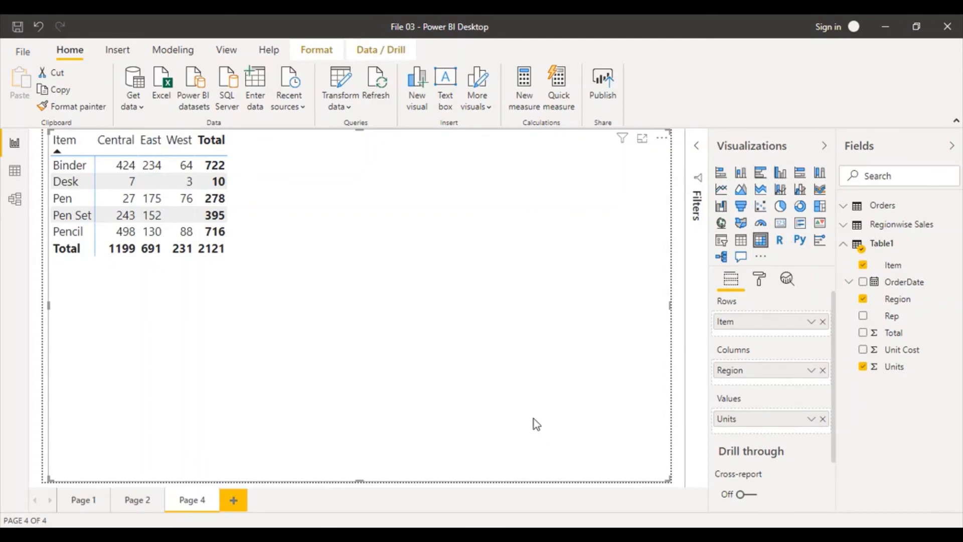
# Turn on icon conditional formatting for the Units values of the matrix
pyautogui.click(761, 280)
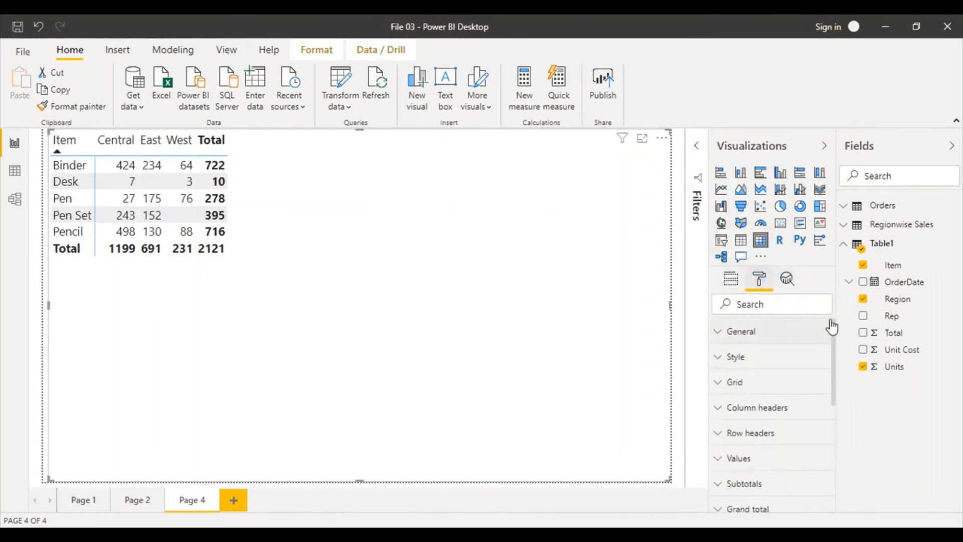
pyautogui.moveTo(835, 333); pyautogui.dragTo(841, 410)
pyautogui.click(721, 385)
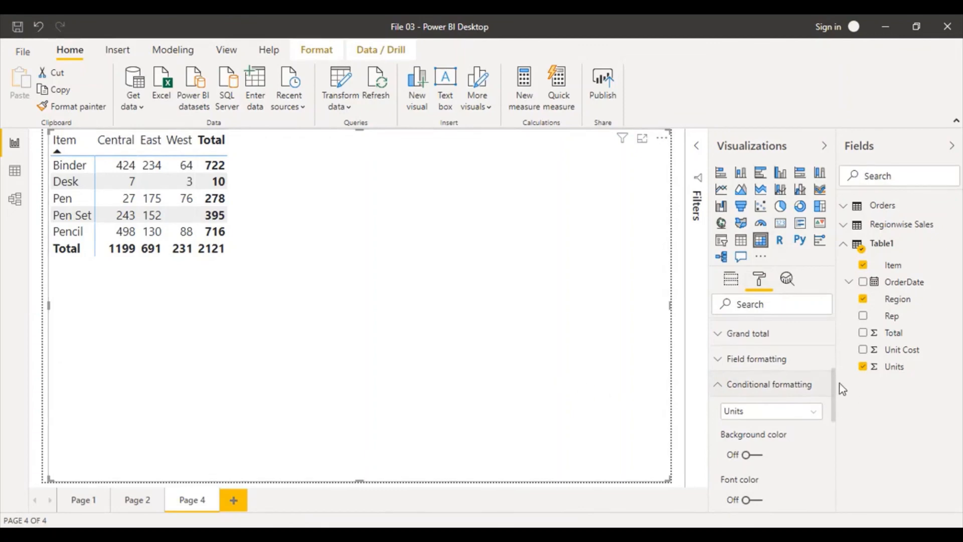
pyautogui.moveTo(833, 376); pyautogui.dragTo(835, 416)
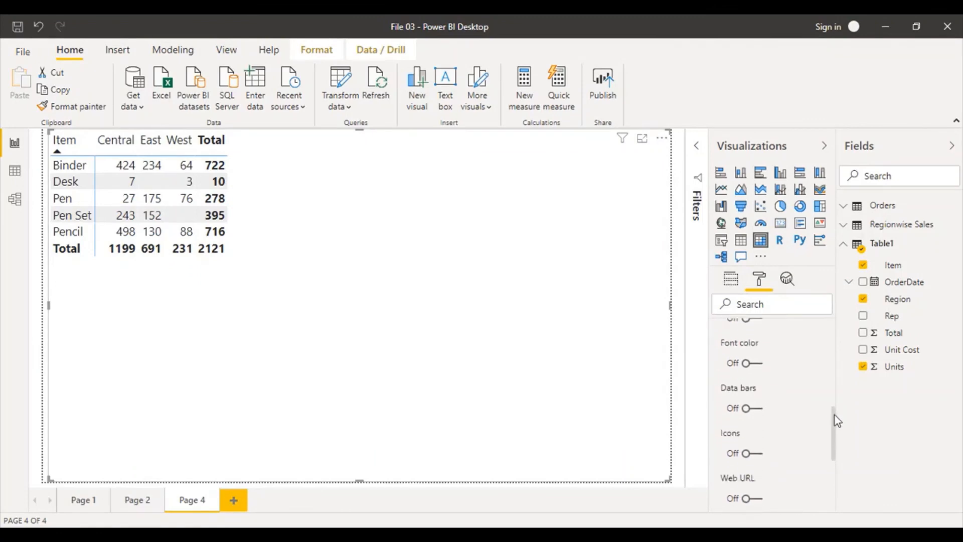
pyautogui.click(748, 454)
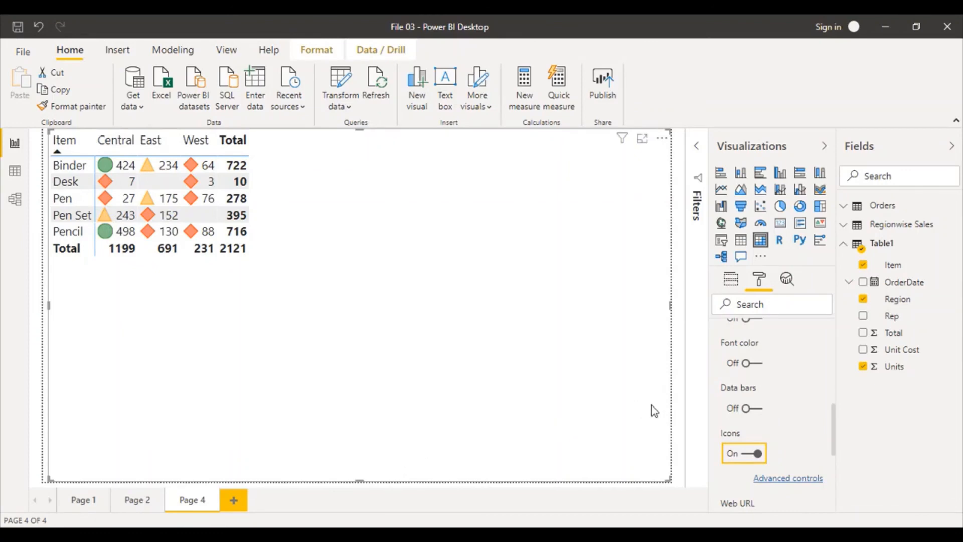
# Open the advanced icon settings for Units, keep formatting by Rules, and move the dialog clear of the matrix
pyautogui.click(786, 481)
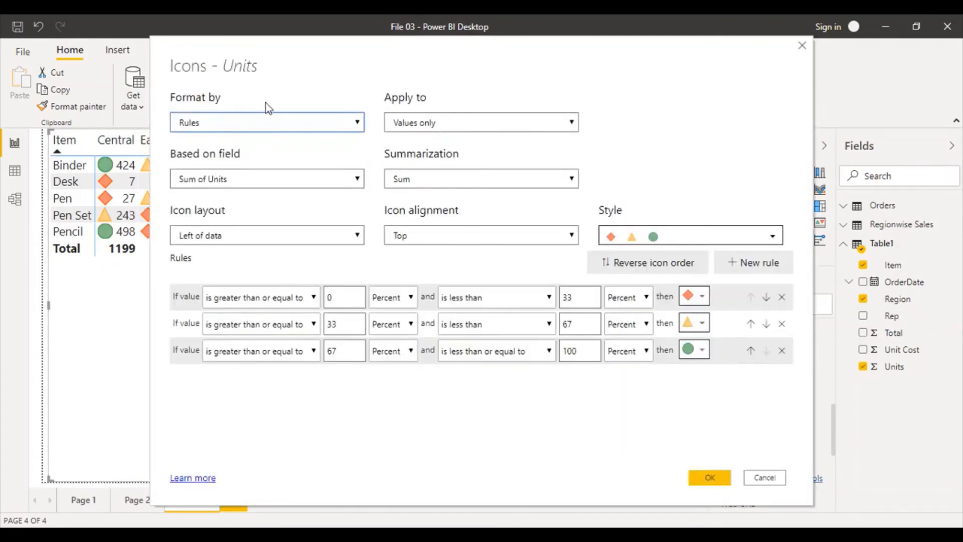
pyautogui.click(359, 122)
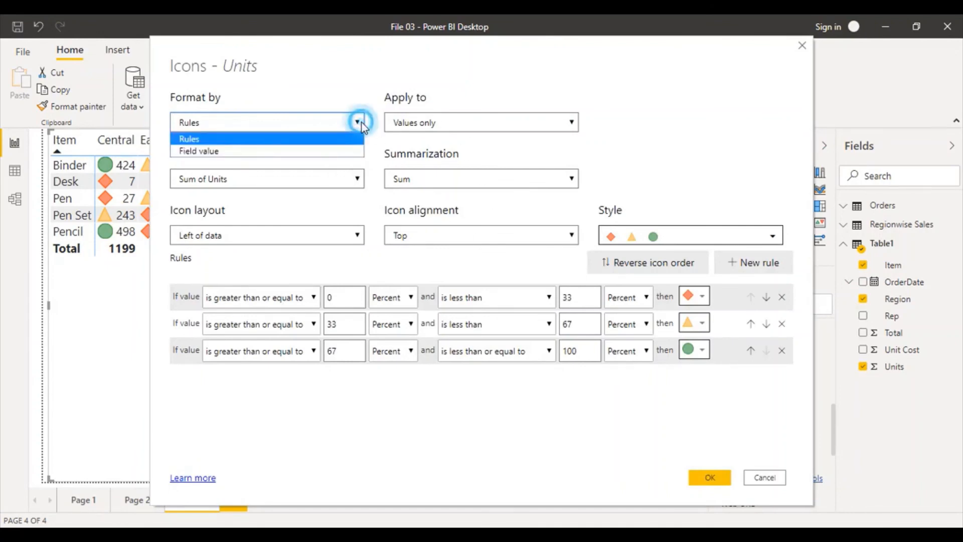
pyautogui.click(188, 141)
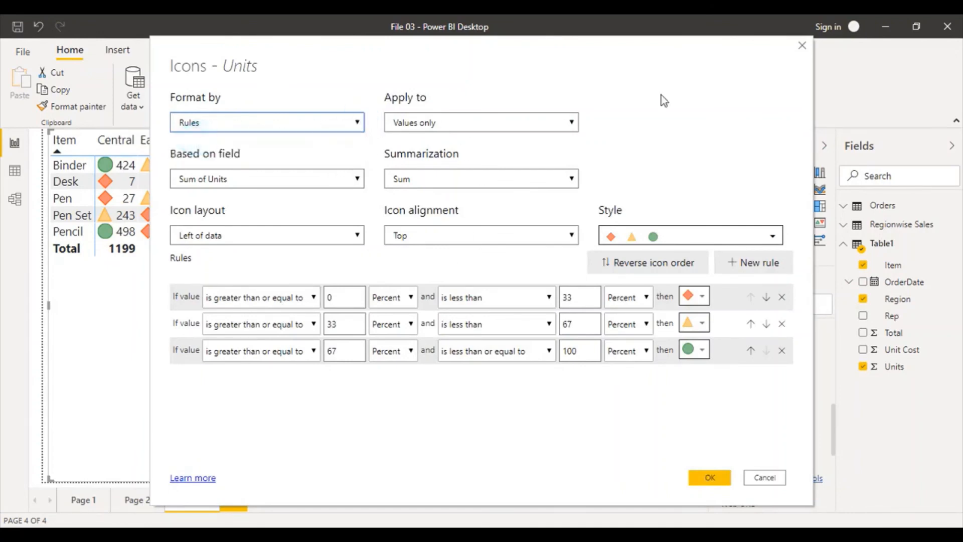
pyautogui.click(665, 103)
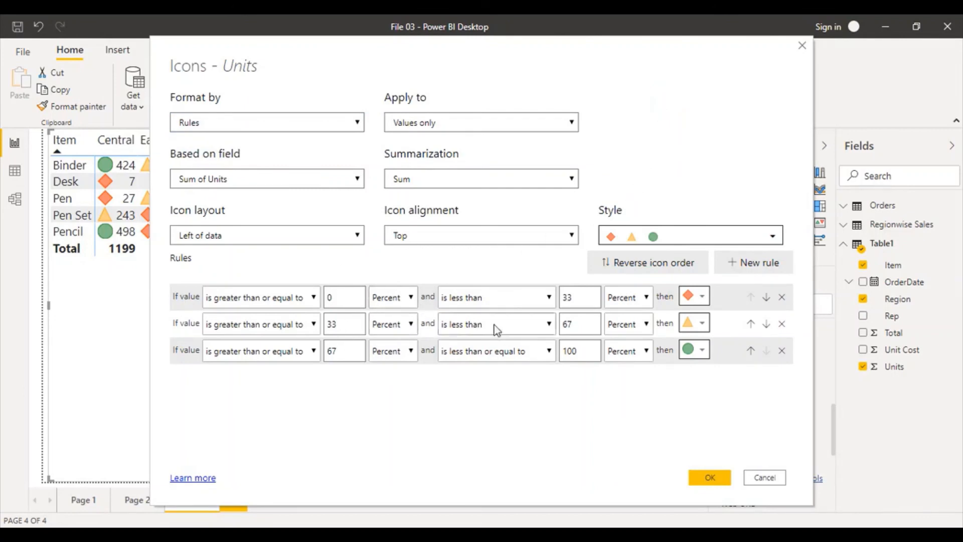
pyautogui.moveTo(504, 46); pyautogui.dragTo(658, 37)
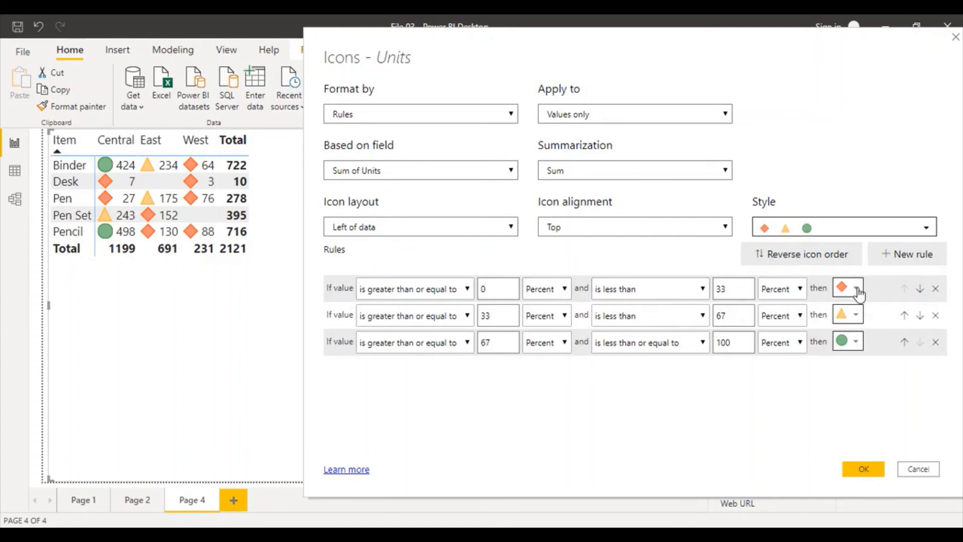
# Change the lower and upper limit type of all three icon rules to Number
pyautogui.click(800, 290)
pyautogui.click(781, 307)
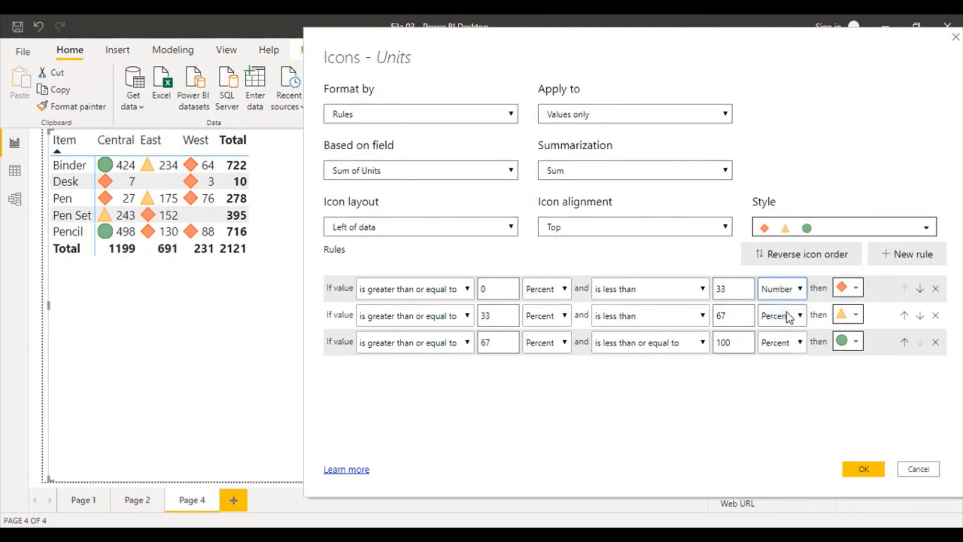
pyautogui.click(566, 290)
pyautogui.click(547, 306)
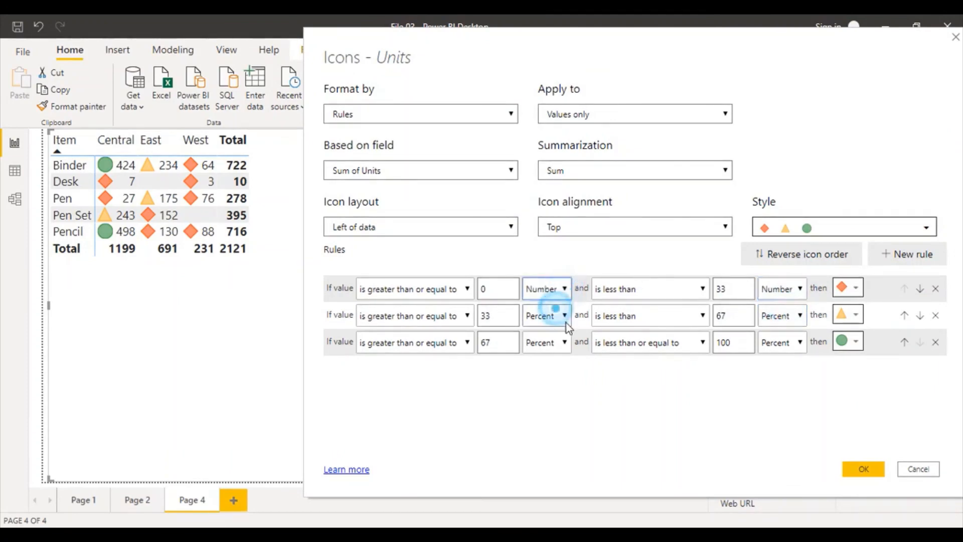
pyautogui.click(564, 316)
pyautogui.click(564, 334)
pyautogui.click(564, 343)
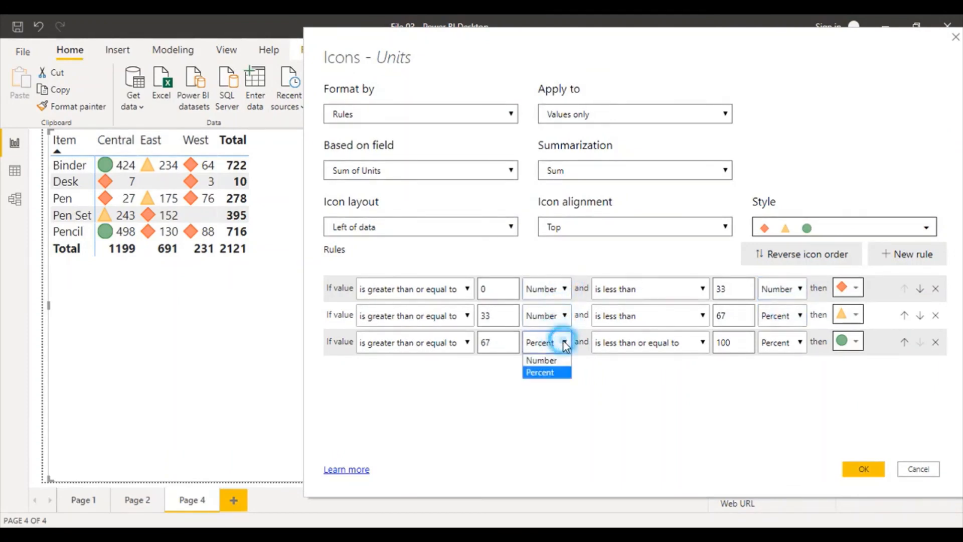
pyautogui.click(557, 360)
pyautogui.click(798, 316)
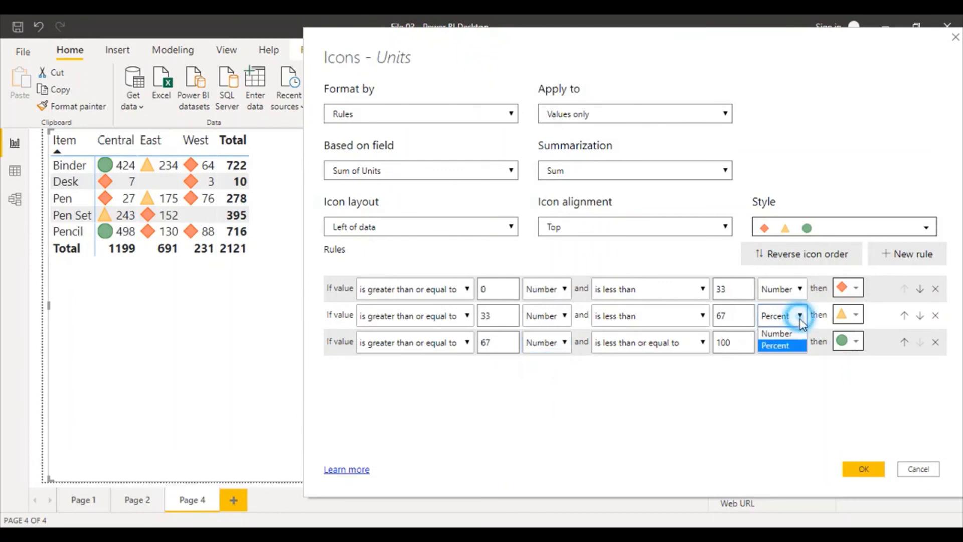
pyautogui.click(793, 333)
pyautogui.click(800, 348)
pyautogui.click(788, 360)
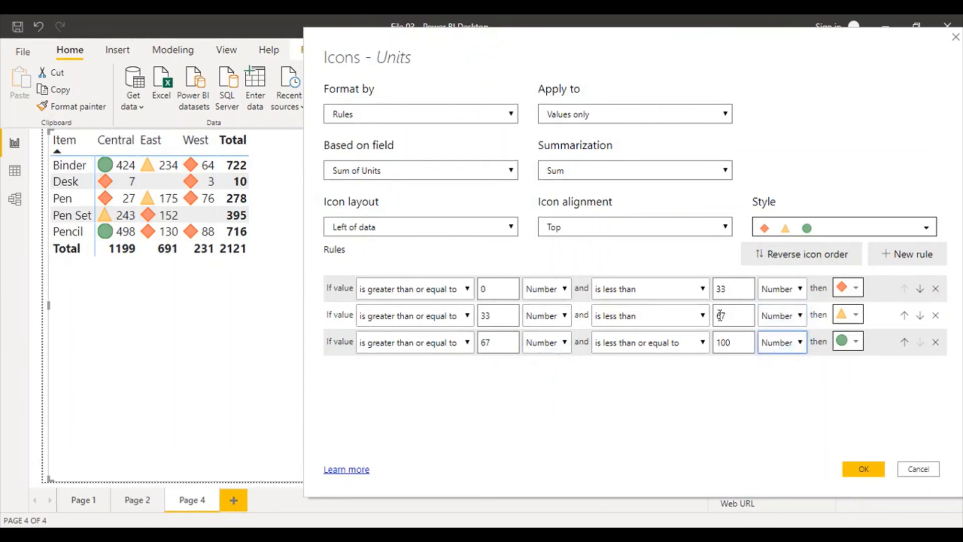
# Set the red diamond rule's upper limit to 400 and the yellow triangle rule's range to 400 up to 800
pyautogui.doubleClick(721, 290)
pyautogui.write('400')
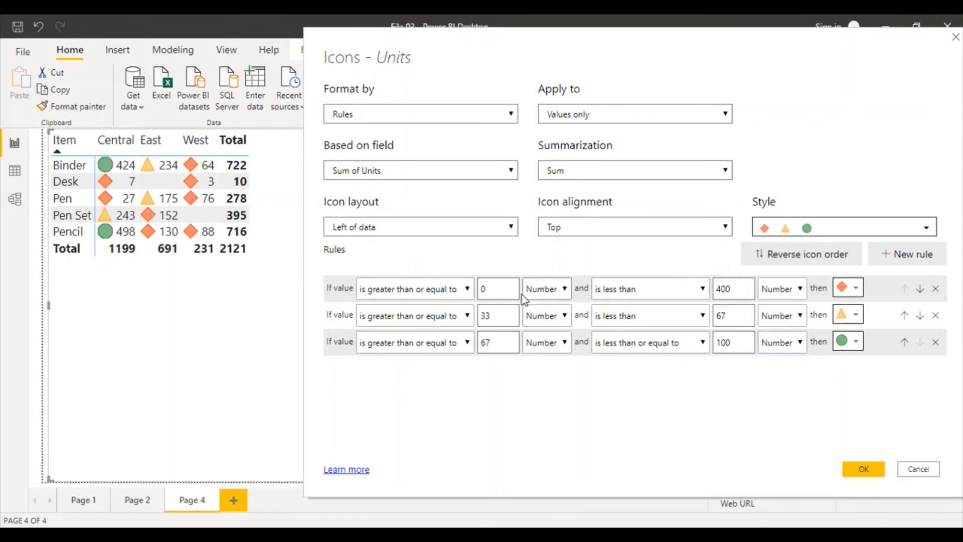
pyautogui.doubleClick(497, 315)
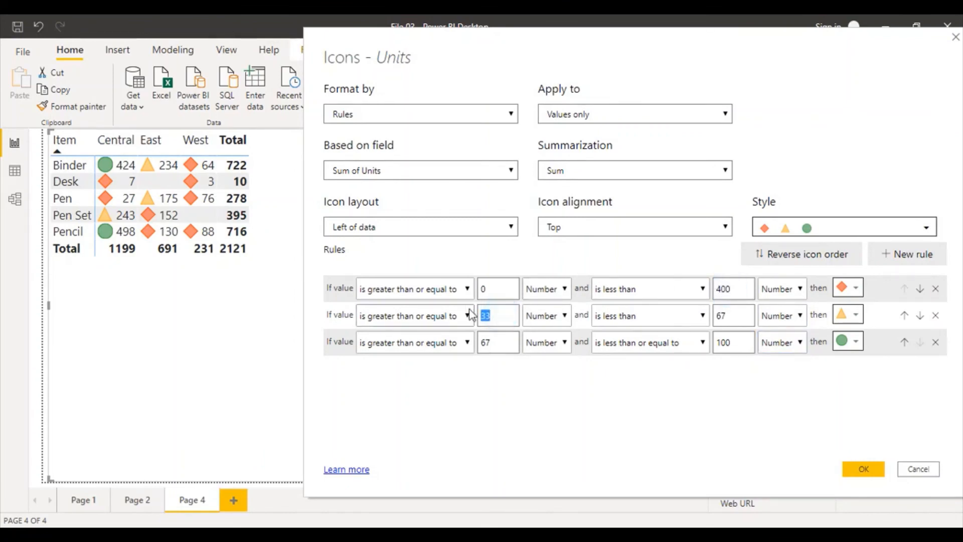
pyautogui.write('400')
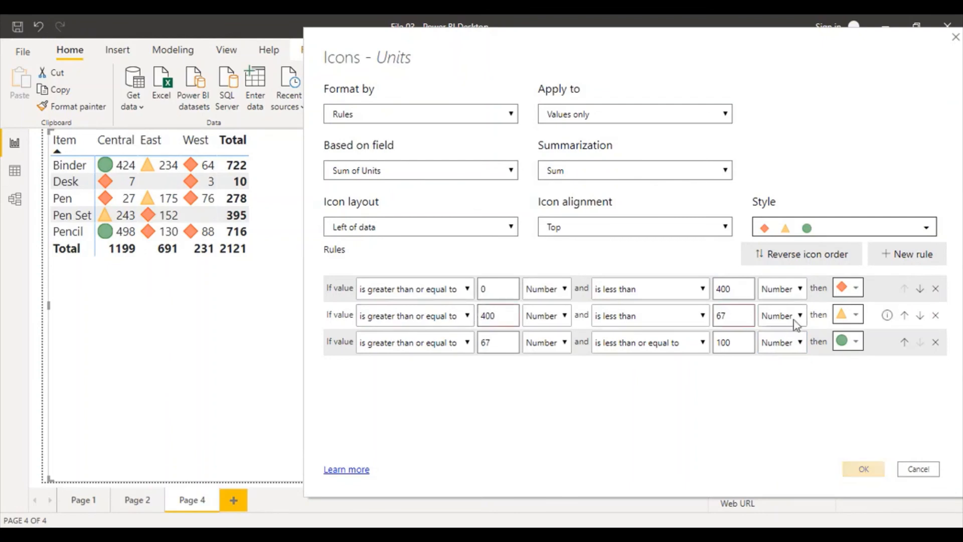
pyautogui.moveTo(740, 315); pyautogui.dragTo(705, 317)
pyautogui.write('800')
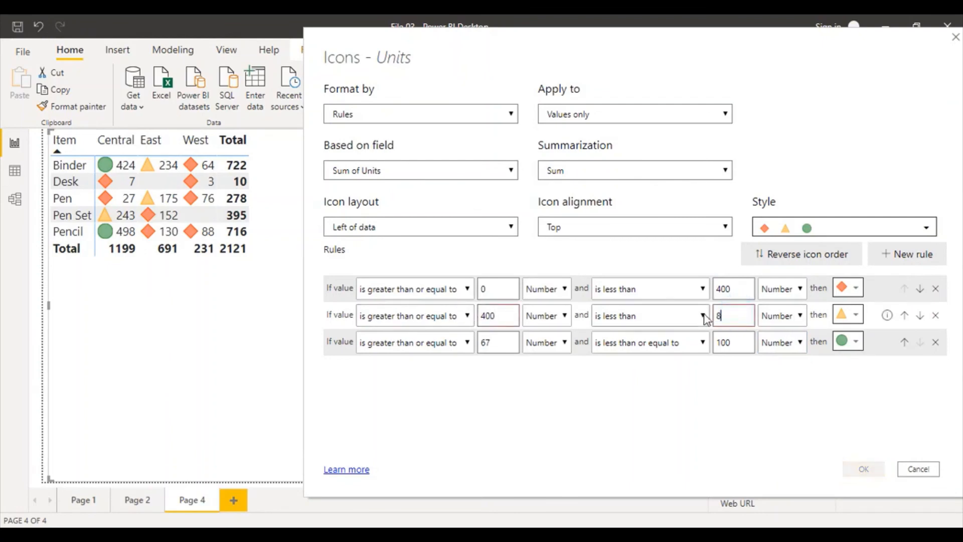
# Set the green circle rule's range to greater than or equal to 800 and less than or equal to 1200
pyautogui.click(501, 346)
pyautogui.doubleClick(501, 346)
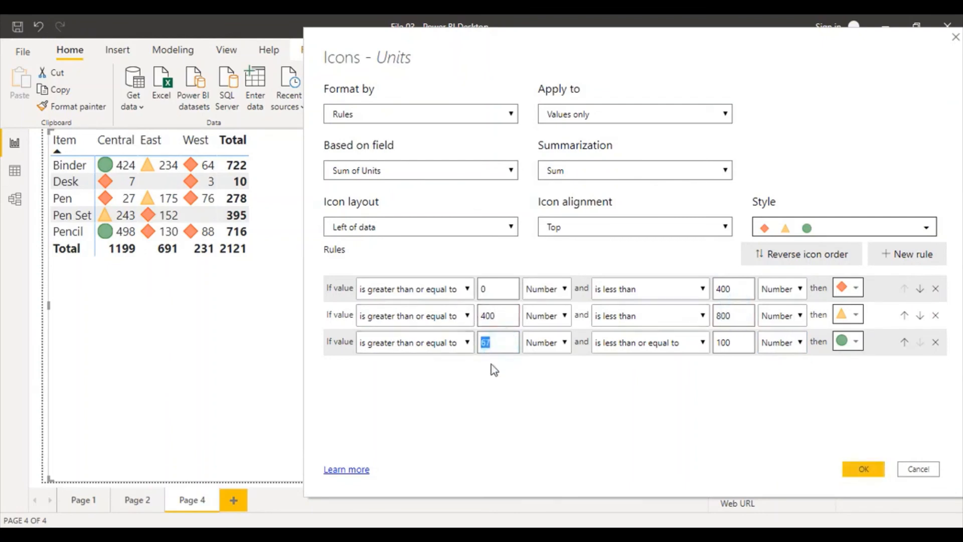
pyautogui.write('800')
pyautogui.press('BackSpace')
pyautogui.press('BackSpace')
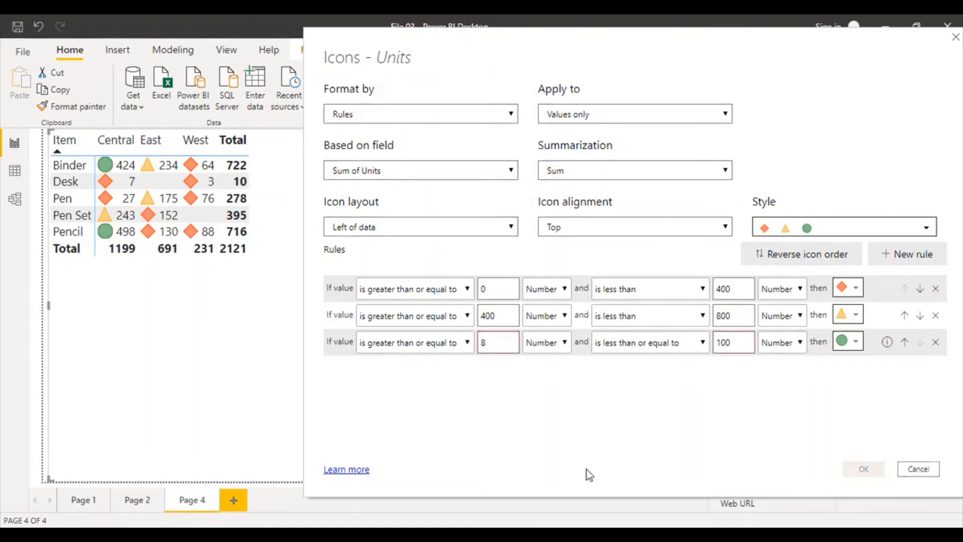
pyautogui.write('00')
pyautogui.doubleClick(736, 342)
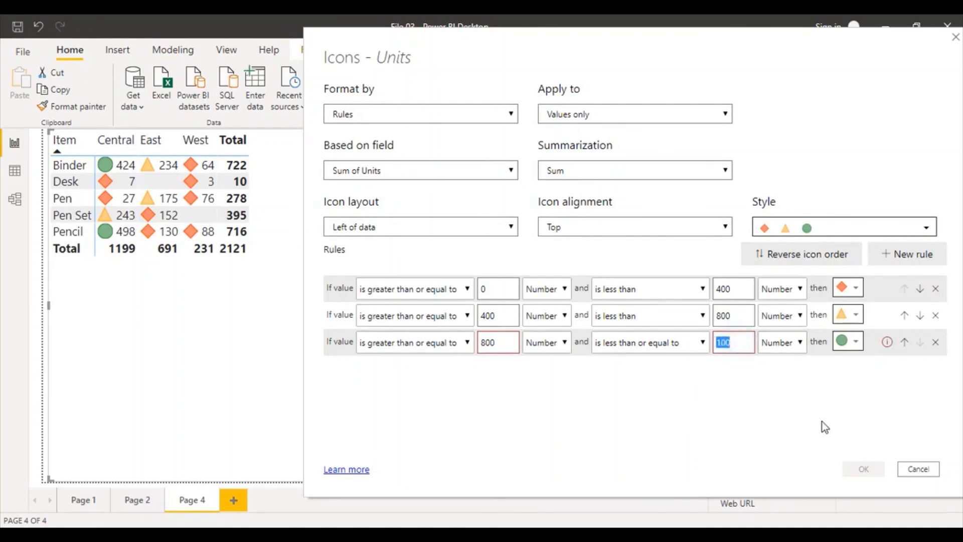
pyautogui.write('1200')
pyautogui.click(804, 419)
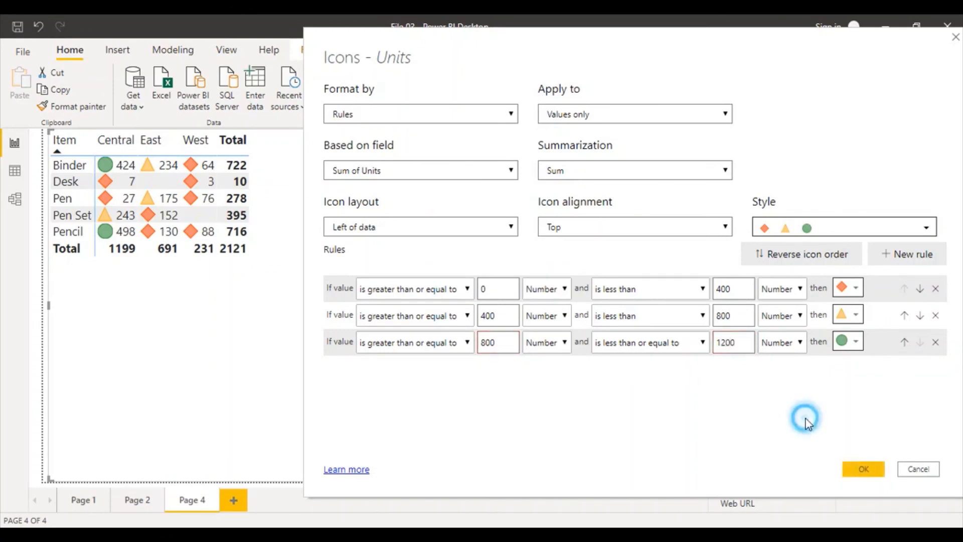
# Assign a red cross, yellow exclamation point and green check mark to the three rules in ascending order, and apply the icon formatting
pyautogui.click(856, 288)
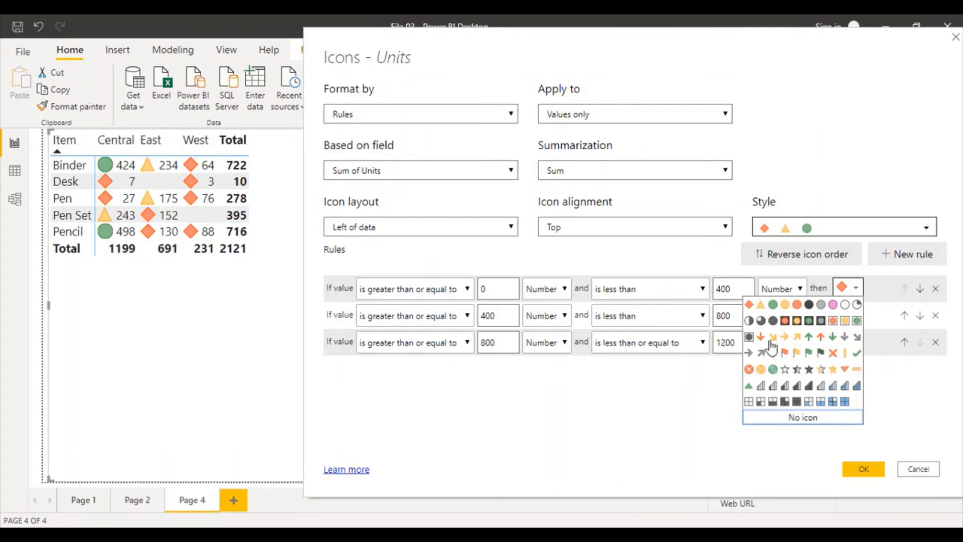
pyautogui.click(761, 337)
pyautogui.click(857, 316)
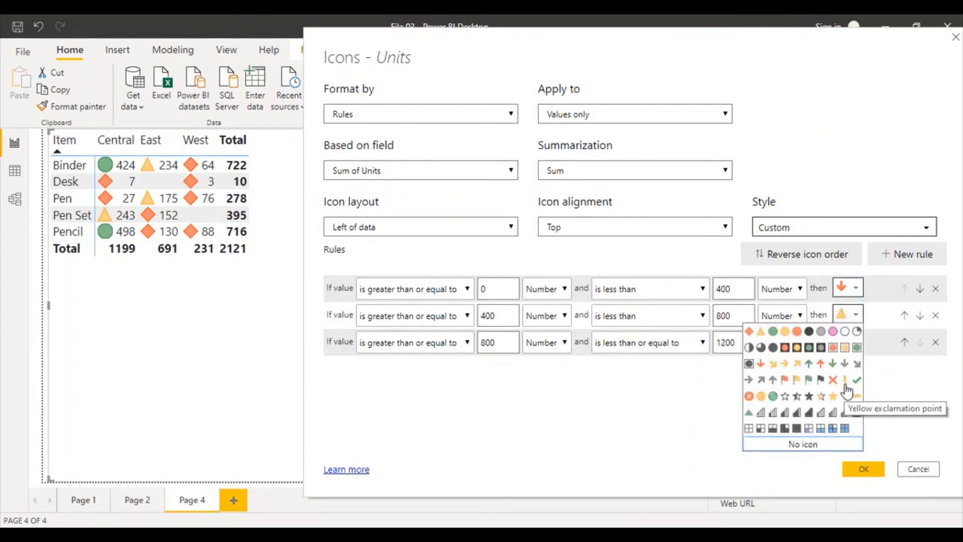
pyautogui.click(845, 382)
pyautogui.click(856, 343)
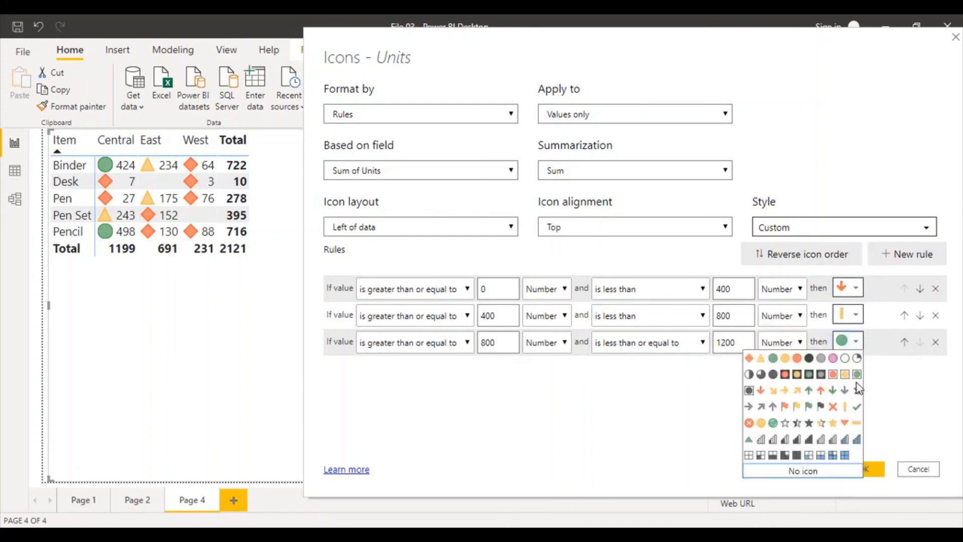
pyautogui.click(857, 407)
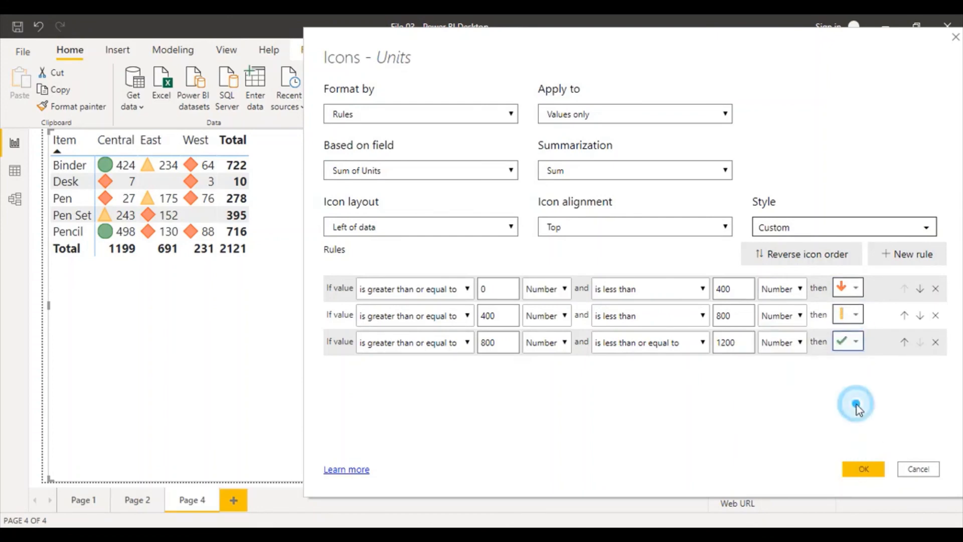
pyautogui.click(853, 288)
pyautogui.click(833, 352)
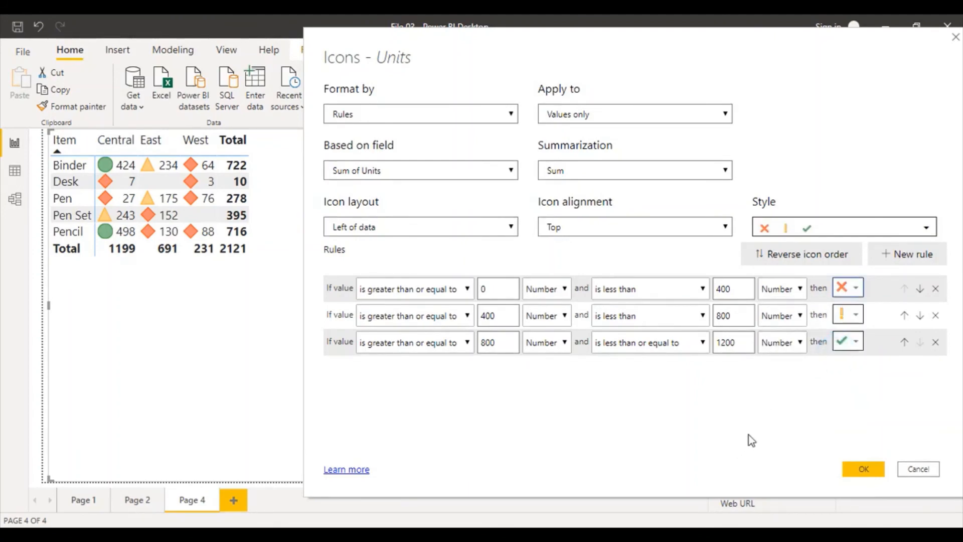
pyautogui.click(857, 474)
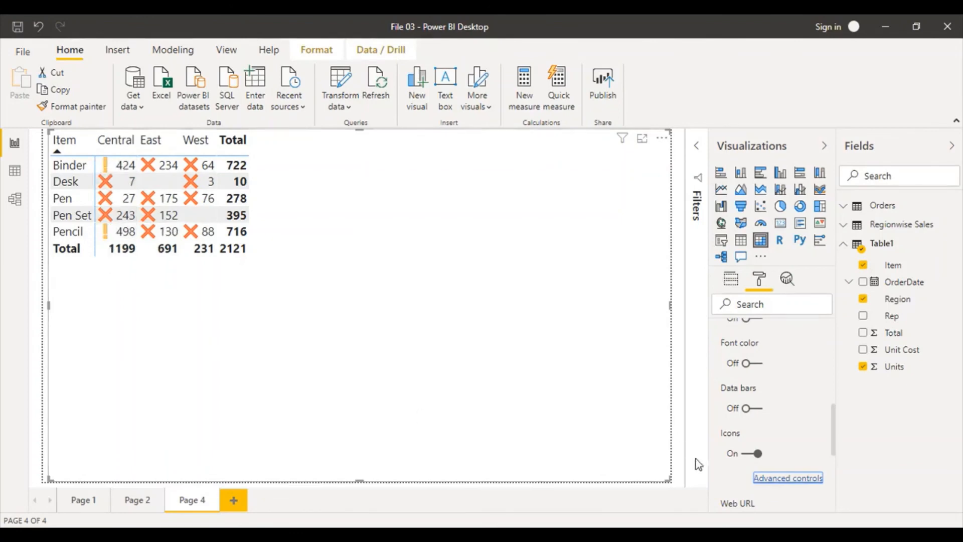
# Reopen the Units icon rules, set the exclamation rule's upper limit and the check mark rule's lower limit to 450, and apply
pyautogui.click(762, 479)
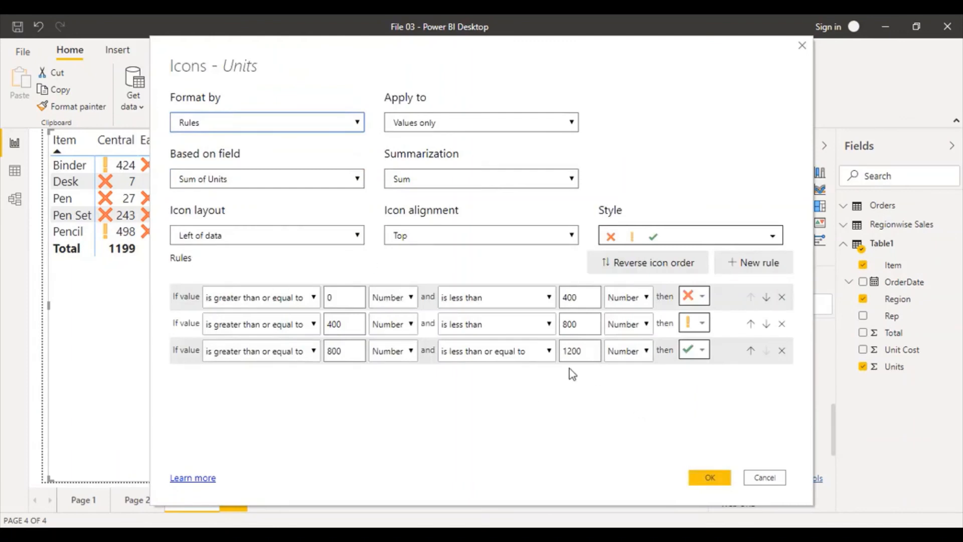
pyautogui.doubleClick(583, 327)
pyautogui.press('BackSpace')
pyautogui.write('45')
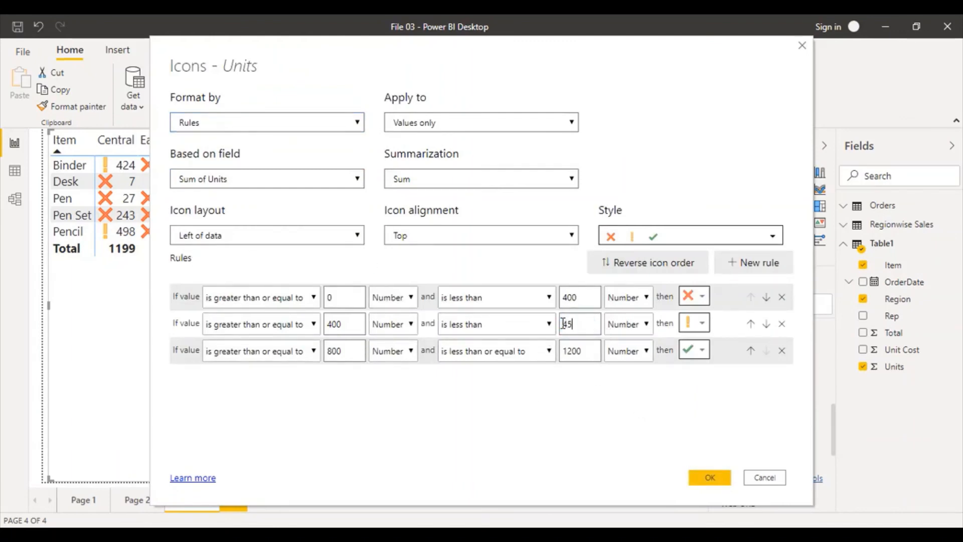
pyautogui.write('0')
pyautogui.doubleClick(336, 351)
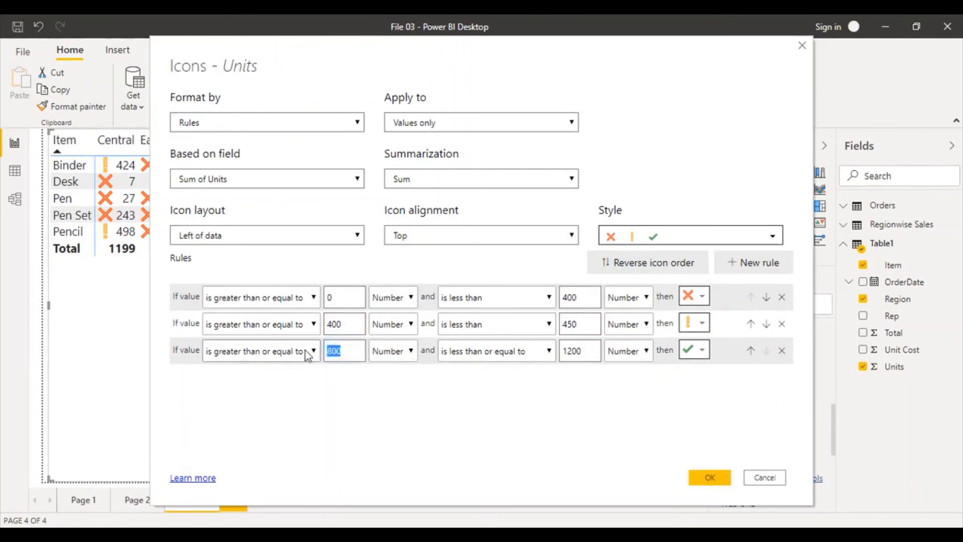
pyautogui.write('450')
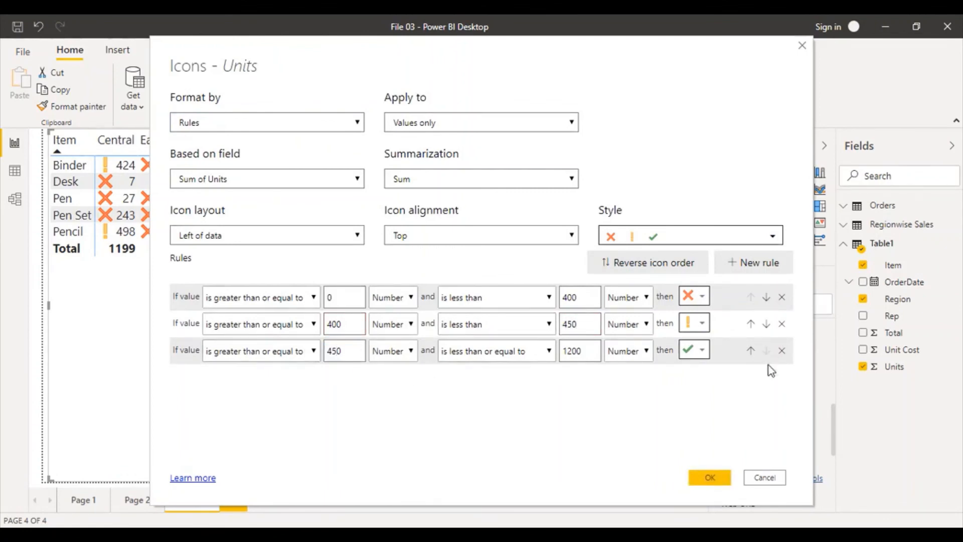
pyautogui.click(709, 478)
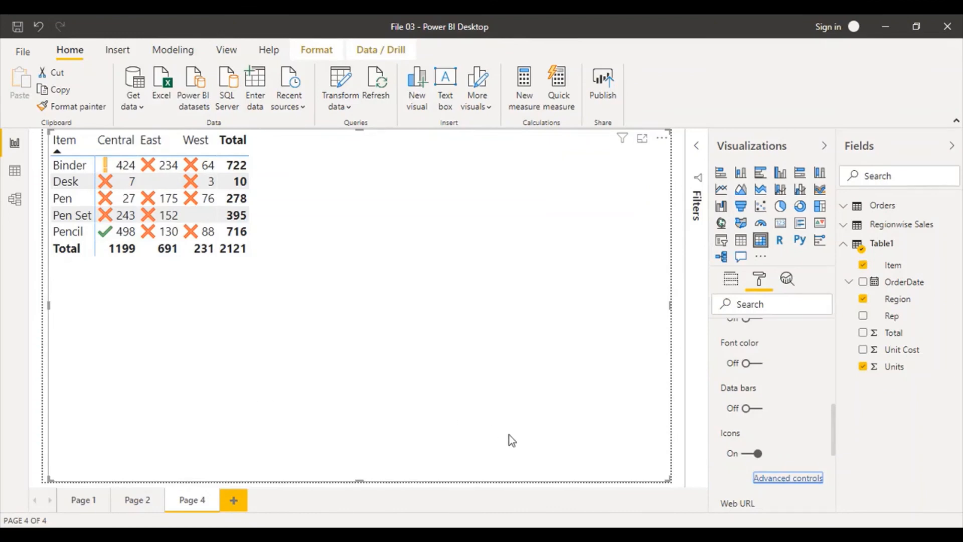
# Turn off icon formatting for Units and turn on data bars instead
pyautogui.click(755, 454)
pyautogui.click(751, 409)
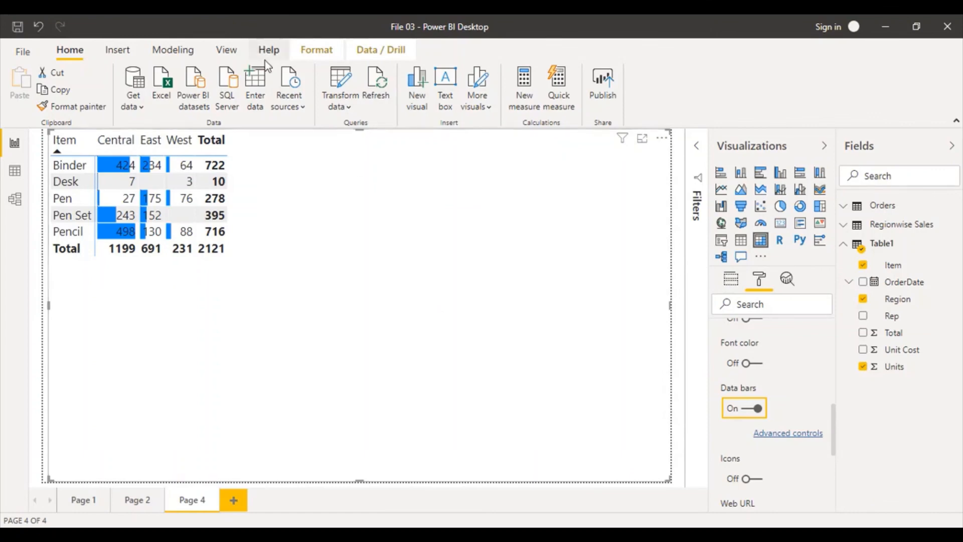
# Customize the current theme by increasing the general text font size by 2 pt, and apply the change
pyautogui.click(232, 50)
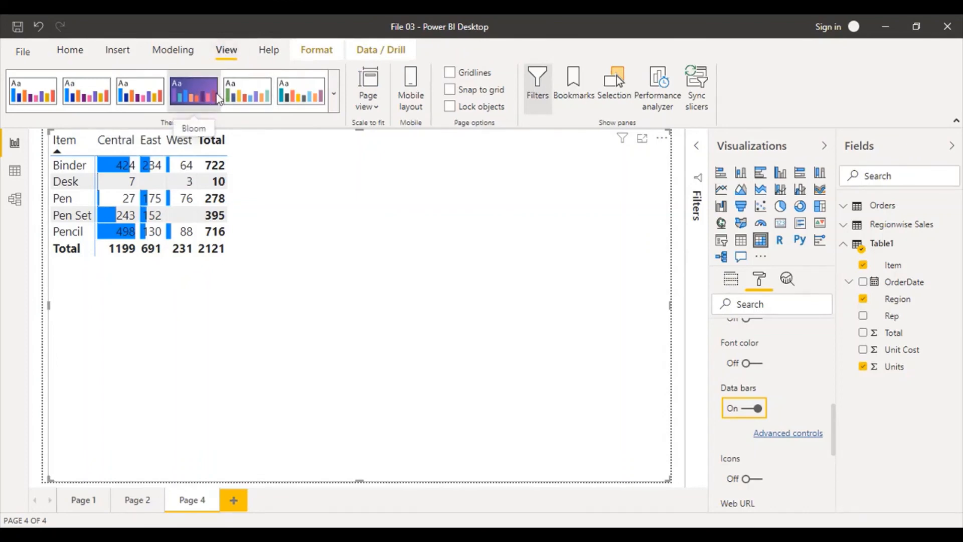
pyautogui.click(334, 95)
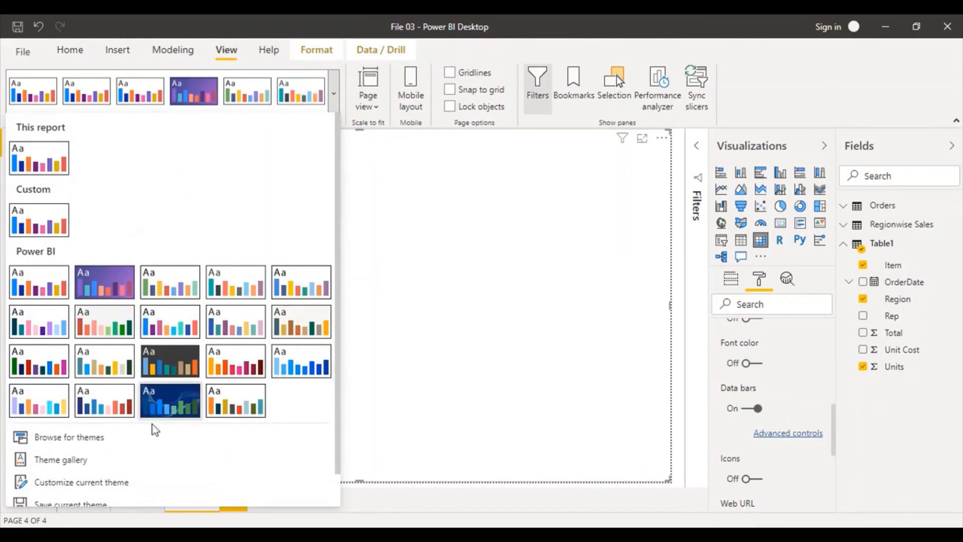
pyautogui.click(134, 483)
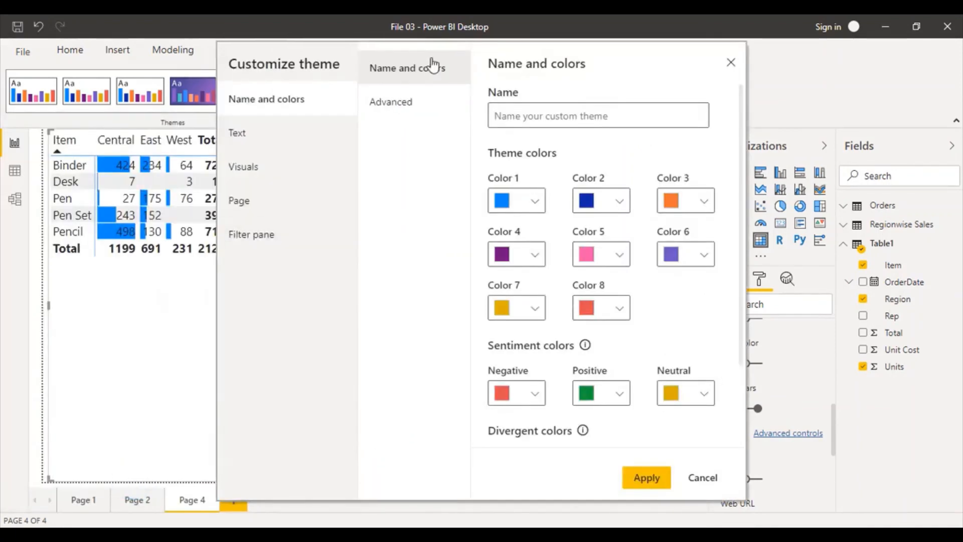
pyautogui.click(312, 128)
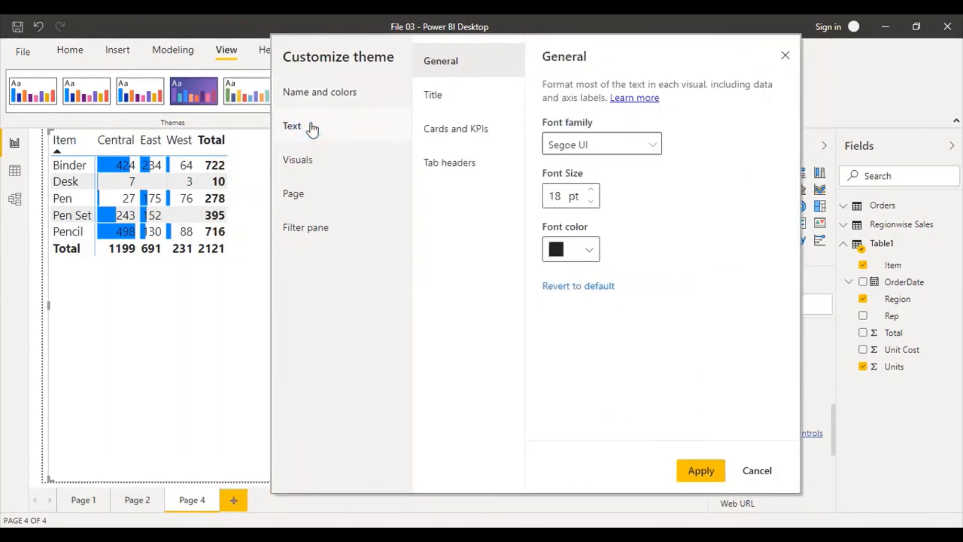
pyautogui.click(591, 191)
pyautogui.click(590, 190)
pyautogui.click(693, 477)
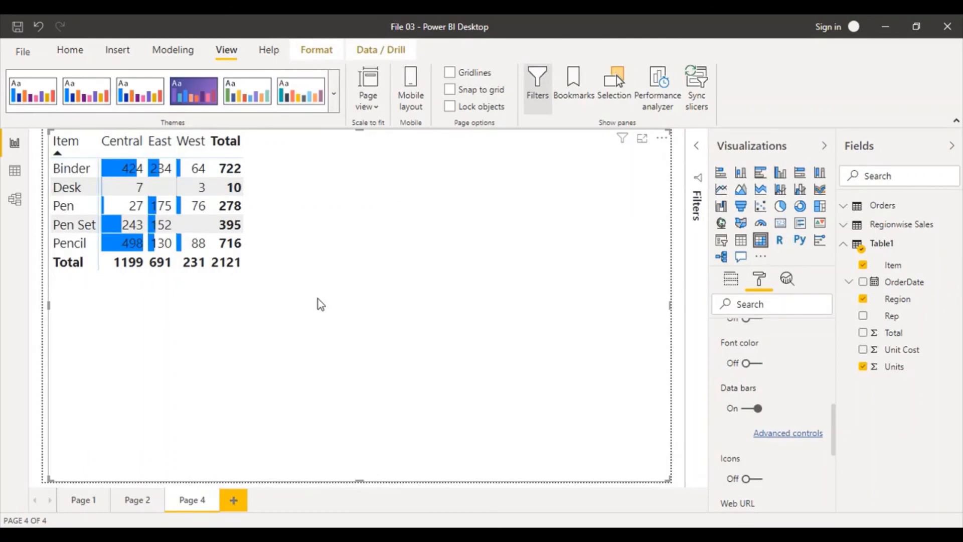
# Turn on the page gridlines and set the matrix column headers' background color to the bright blue theme color
pyautogui.click(451, 73)
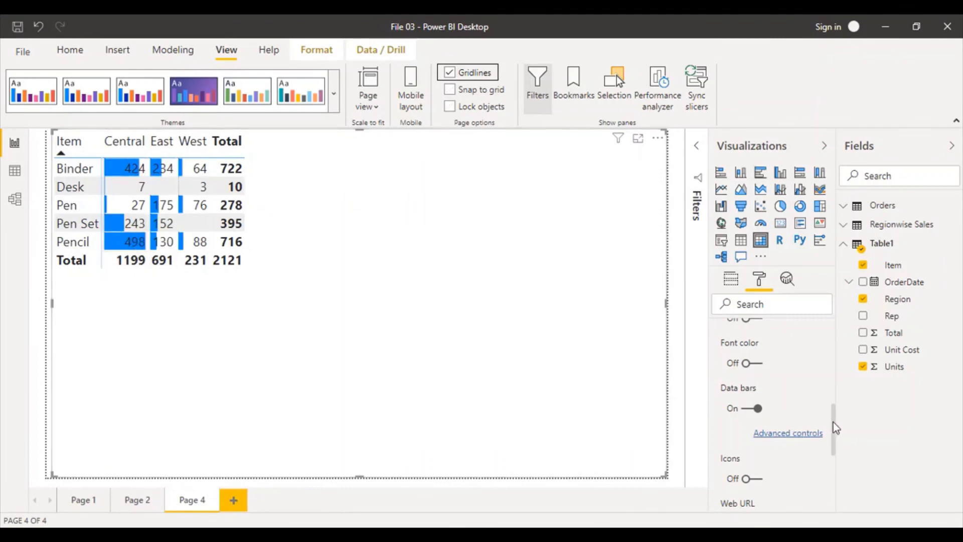
pyautogui.moveTo(834, 424); pyautogui.dragTo(830, 340)
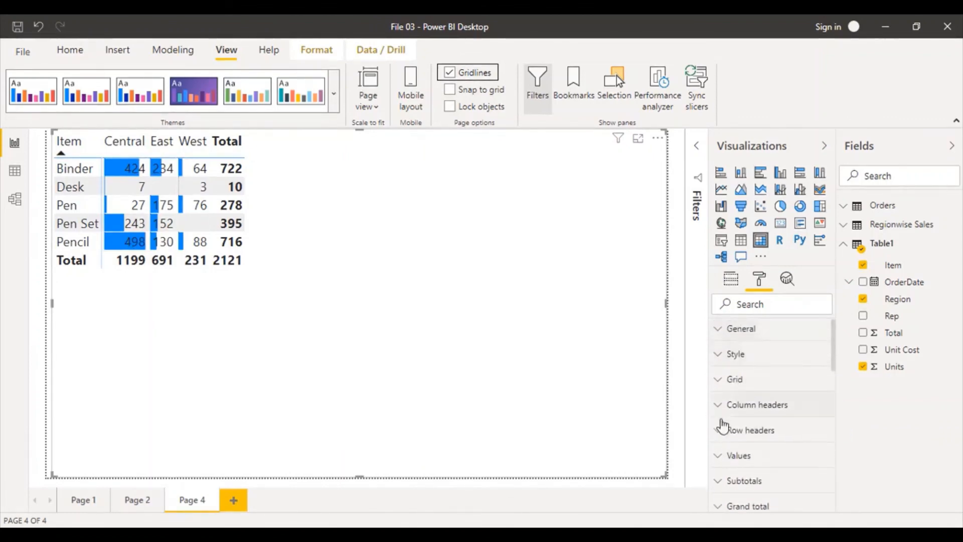
pyautogui.click(724, 406)
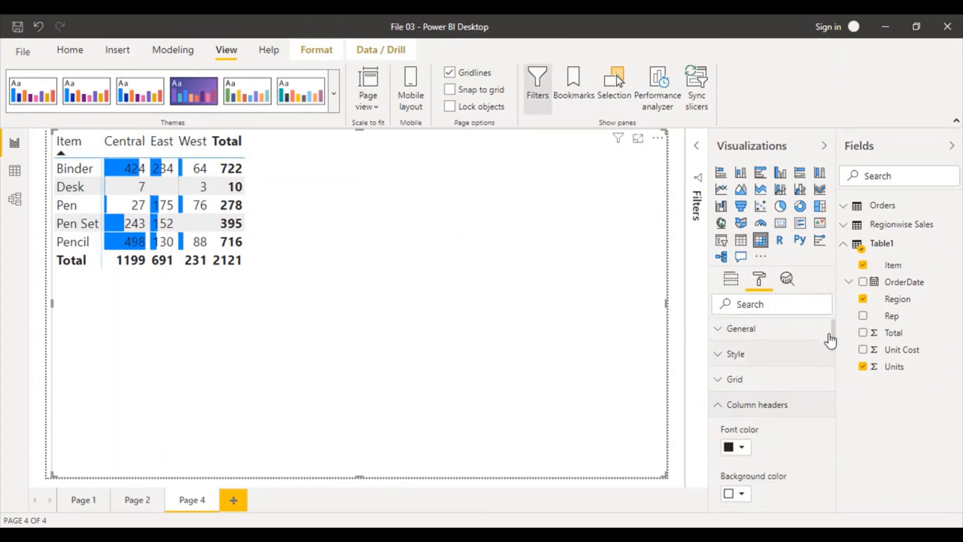
pyautogui.click(743, 493)
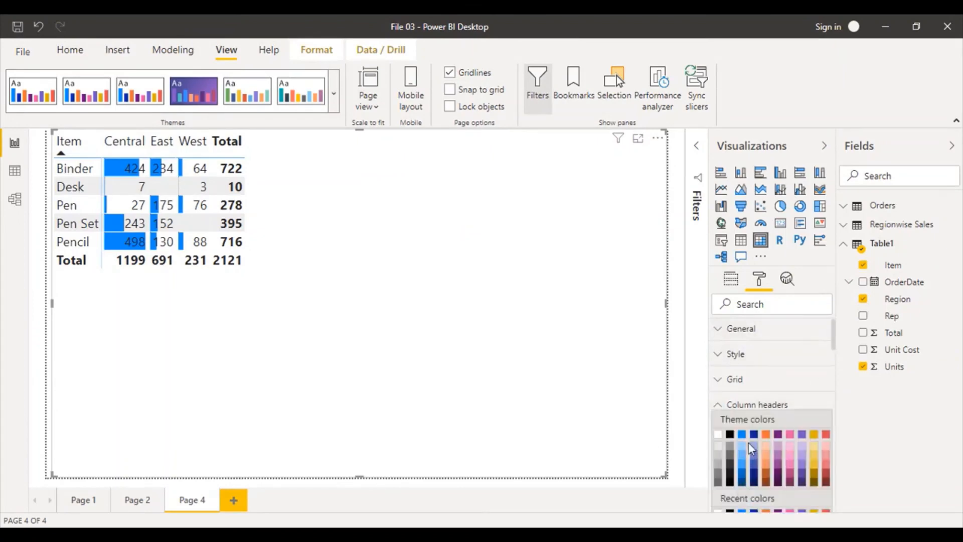
pyautogui.click(742, 435)
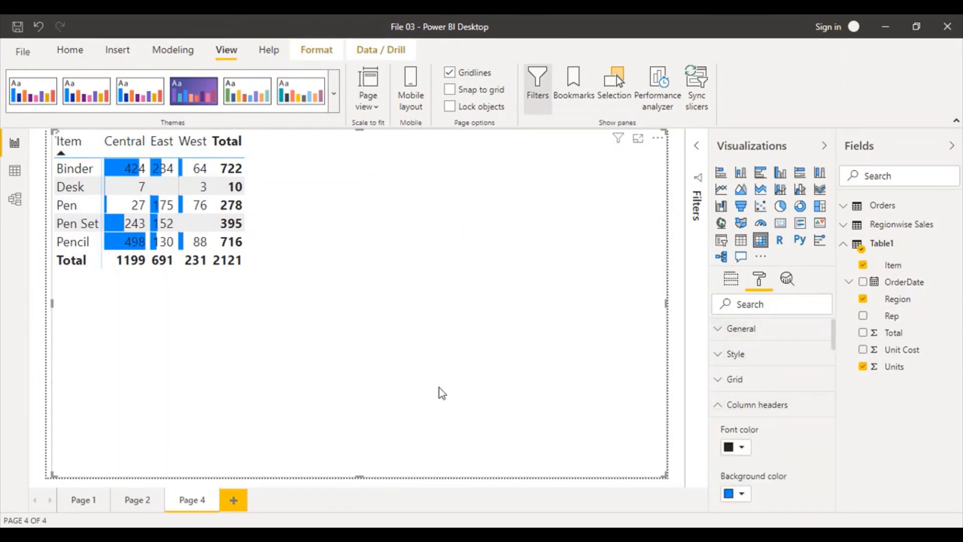